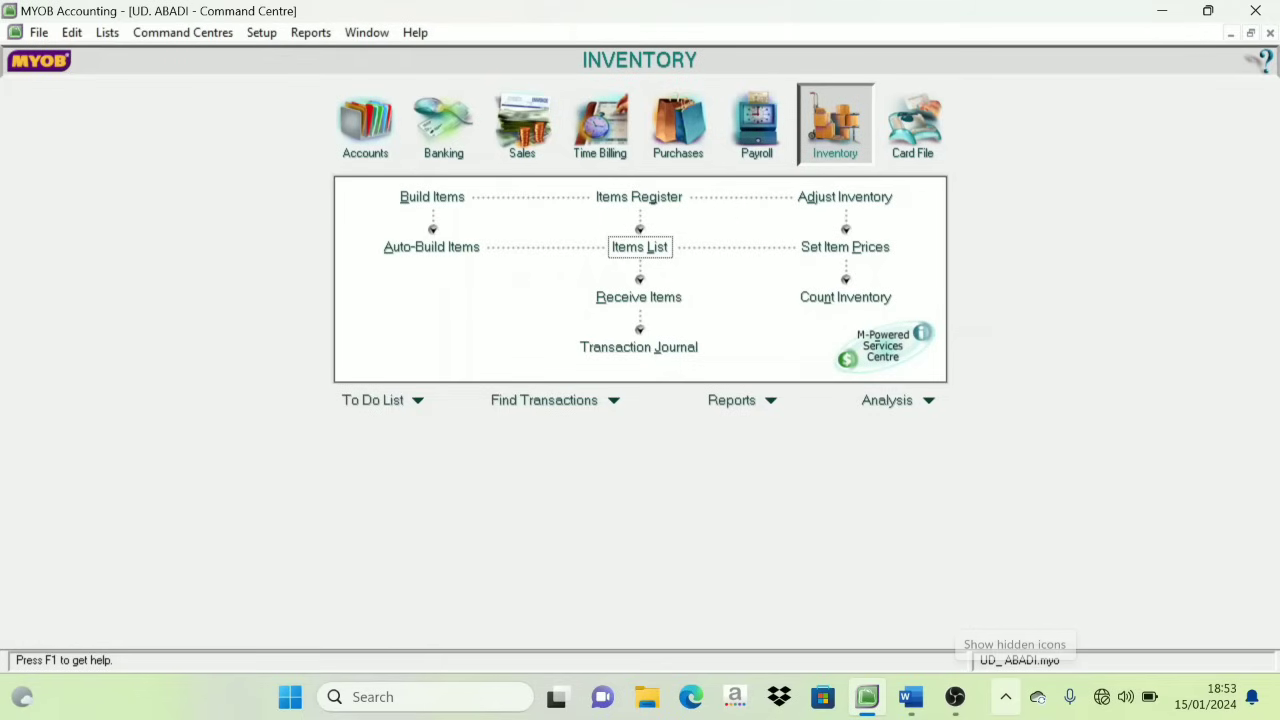
Switch to the SOAL MYOB UD ABADI P1 document in Word and examine the account list and the 30 November 2022 trial balance.
{"action": "mouse_move", "coordinate": [868, 697]}
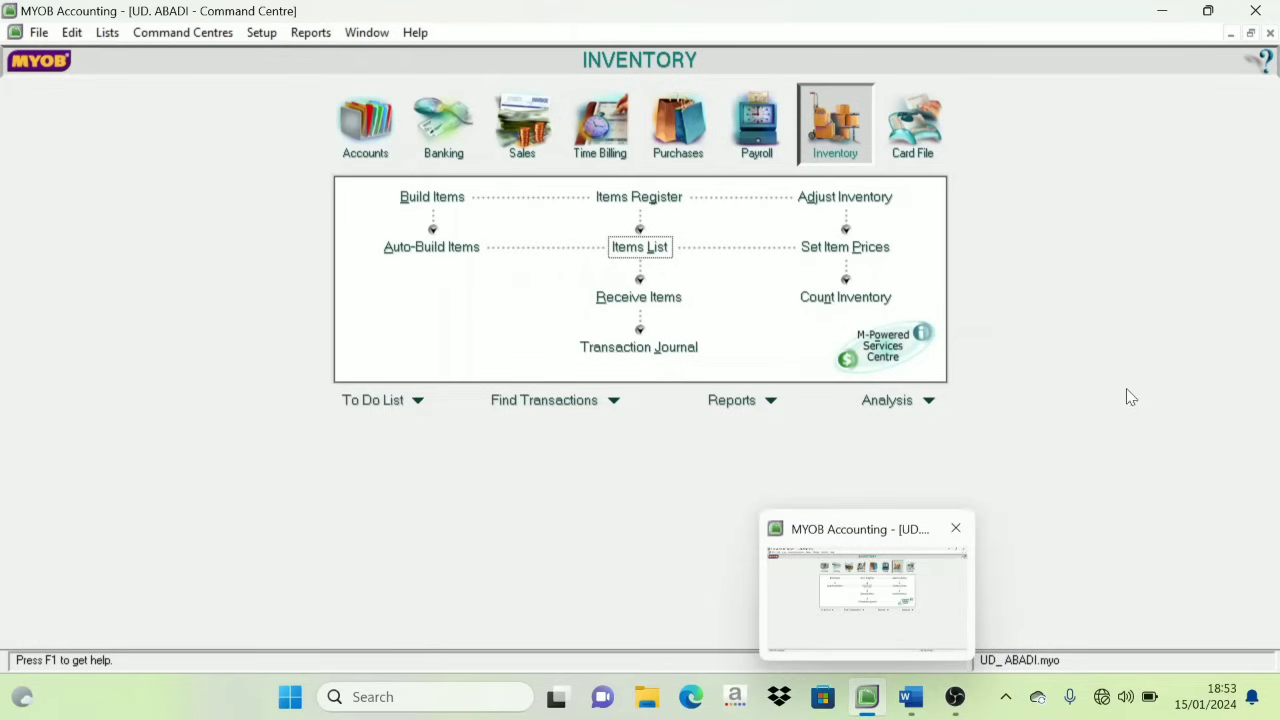
{"action": "left_click", "coordinate": [916, 705]}
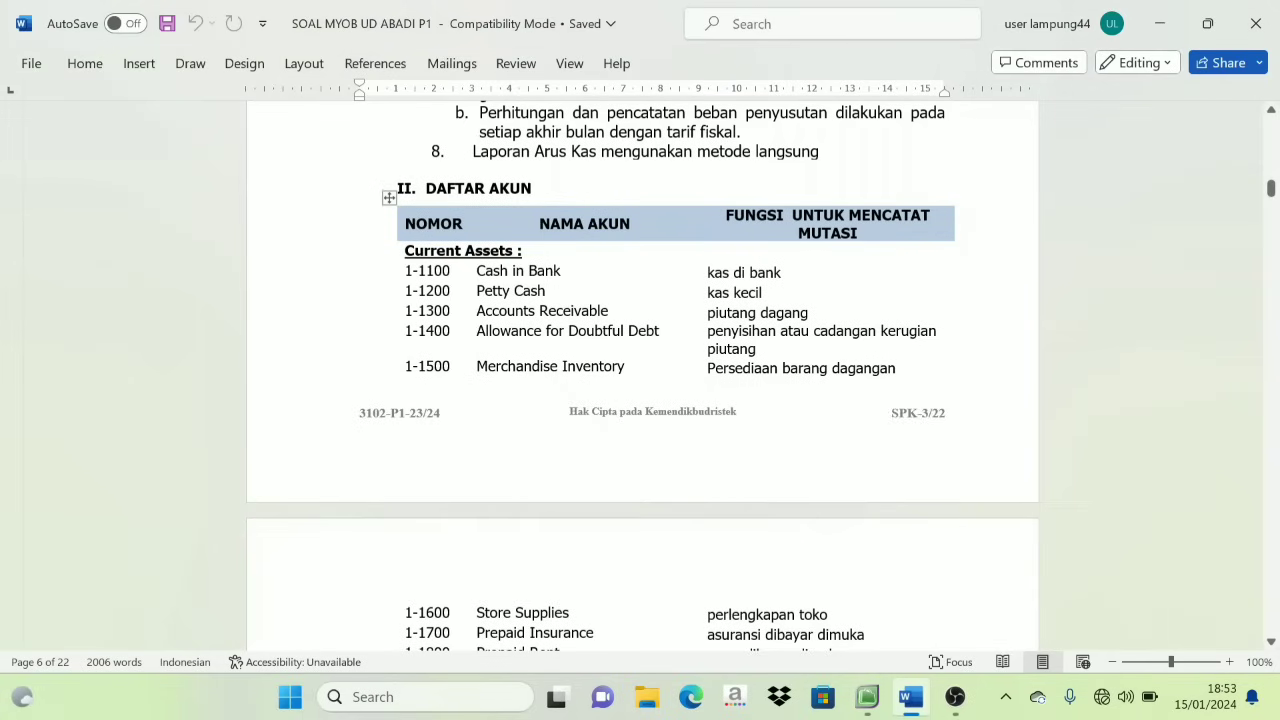
{"action": "scroll", "coordinate": [862, 460], "scroll_direction": "up", "scroll_amount": 1}
{"action": "scroll", "coordinate": [862, 460], "scroll_direction": "down", "scroll_amount": 10}
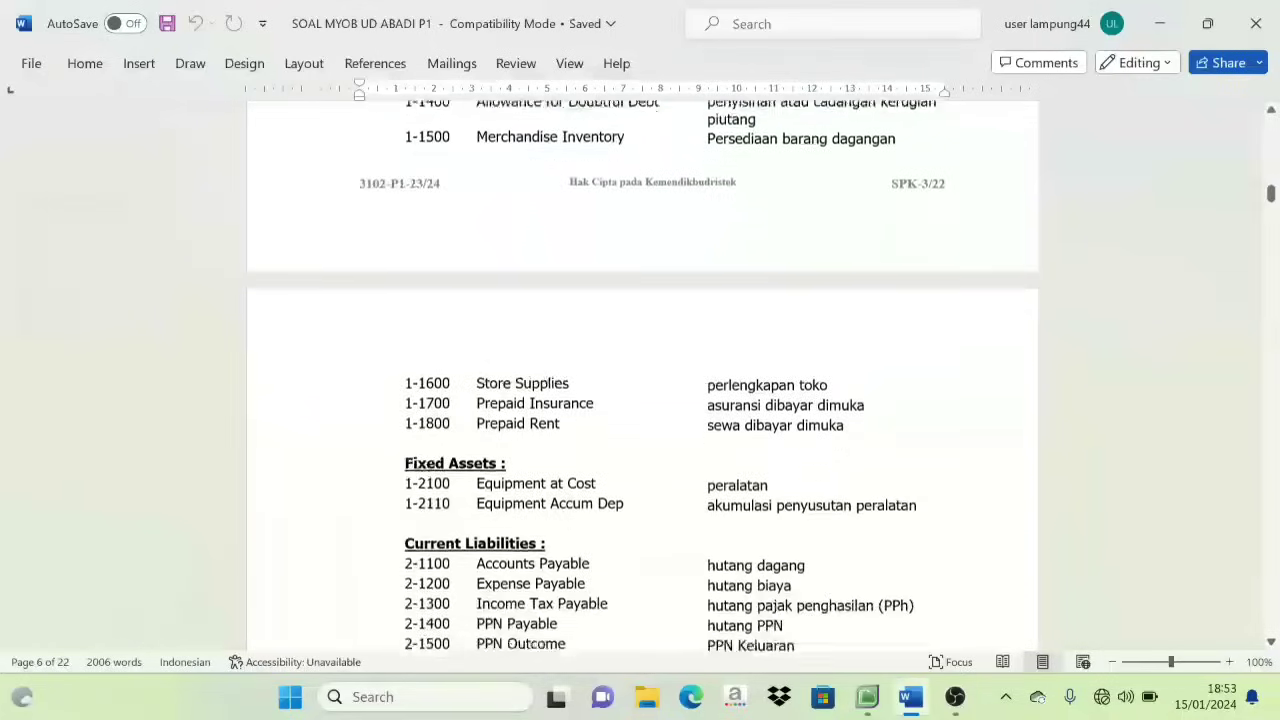
{"action": "scroll", "coordinate": [643, 375], "scroll_direction": "down", "scroll_amount": 10}
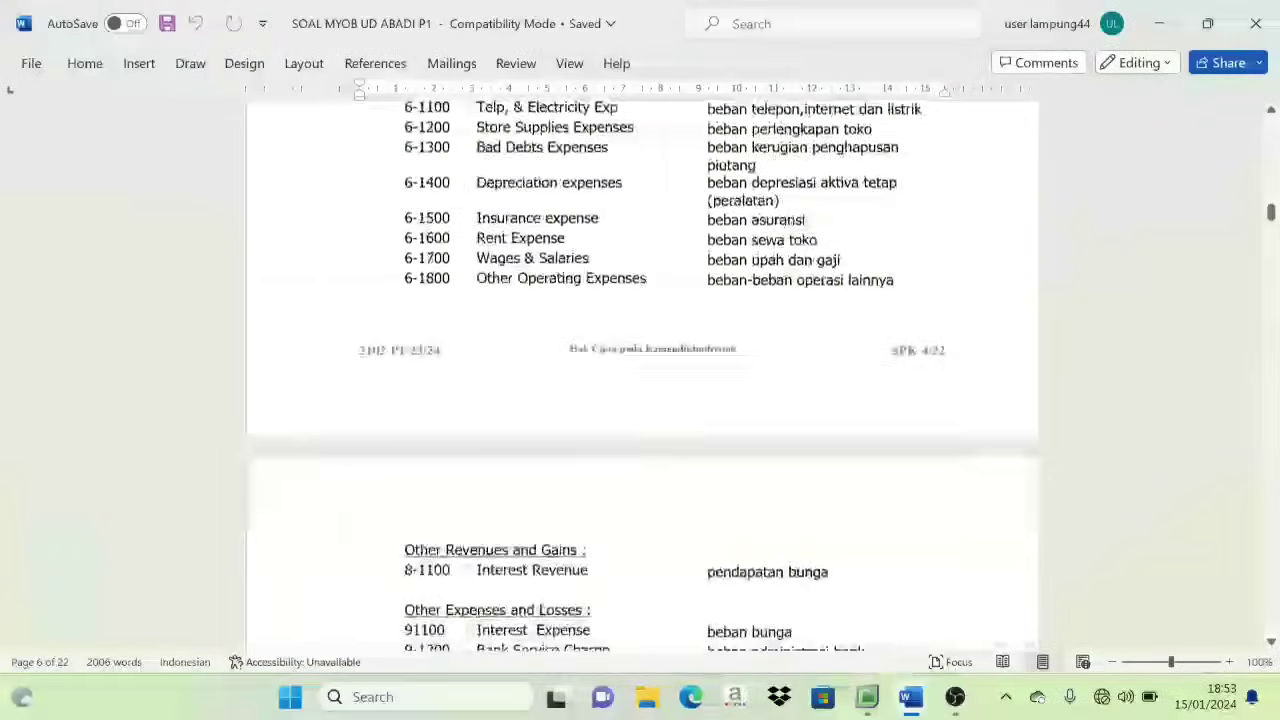
{"action": "scroll", "coordinate": [643, 375], "scroll_direction": "down", "scroll_amount": 5}
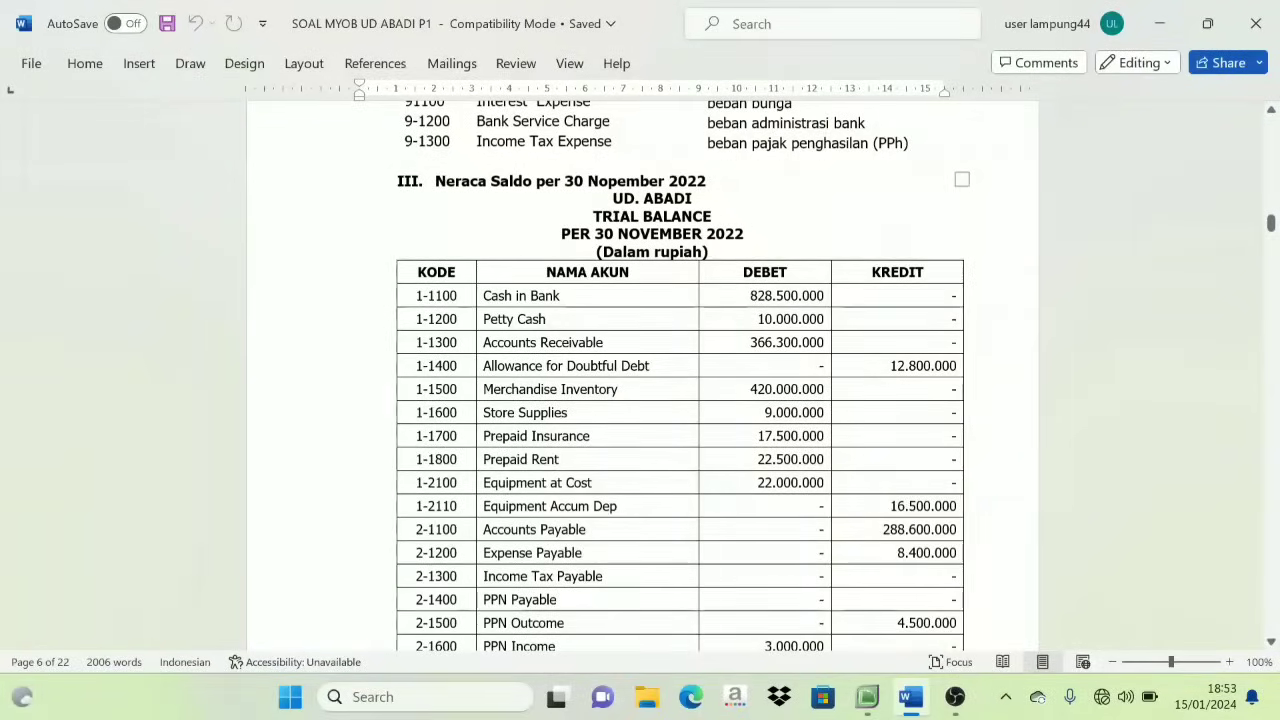
{"action": "scroll", "coordinate": [507, 258], "scroll_direction": "up", "scroll_amount": 1}
{"action": "scroll", "coordinate": [643, 375], "scroll_direction": "down", "scroll_amount": 2}
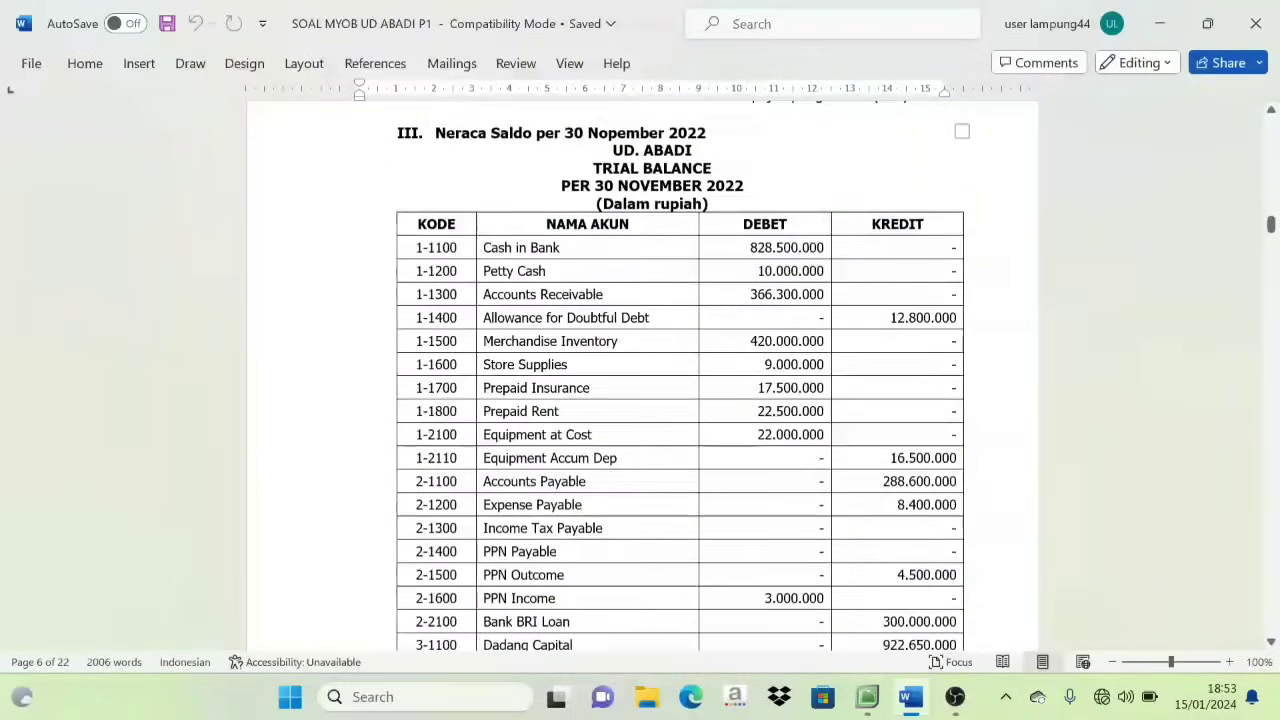
{"action": "scroll", "coordinate": [680, 375], "scroll_direction": "down", "scroll_amount": 1}
{"action": "scroll", "coordinate": [680, 375], "scroll_direction": "up", "scroll_amount": 3}
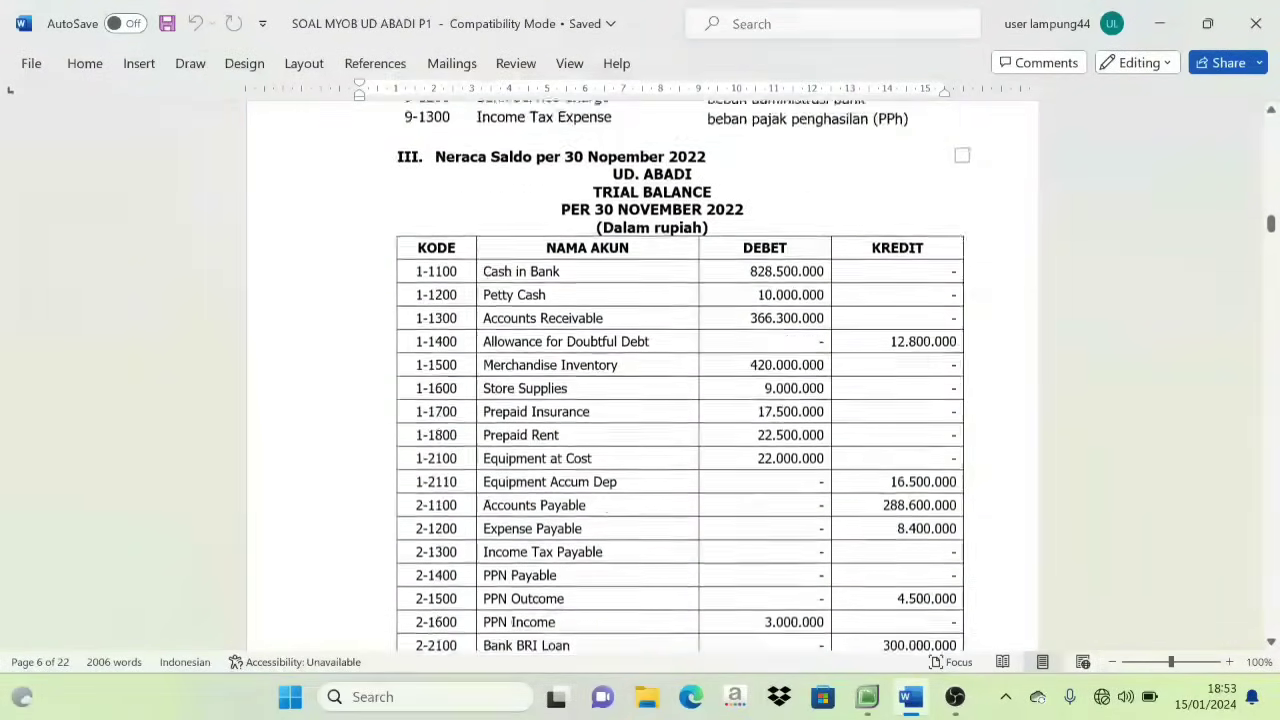
{"action": "scroll", "coordinate": [680, 375], "scroll_direction": "down", "scroll_amount": 5}
{"action": "scroll", "coordinate": [680, 375], "scroll_direction": "up", "scroll_amount": 2}
{"action": "scroll", "coordinate": [680, 375], "scroll_direction": "down", "scroll_amount": 13}
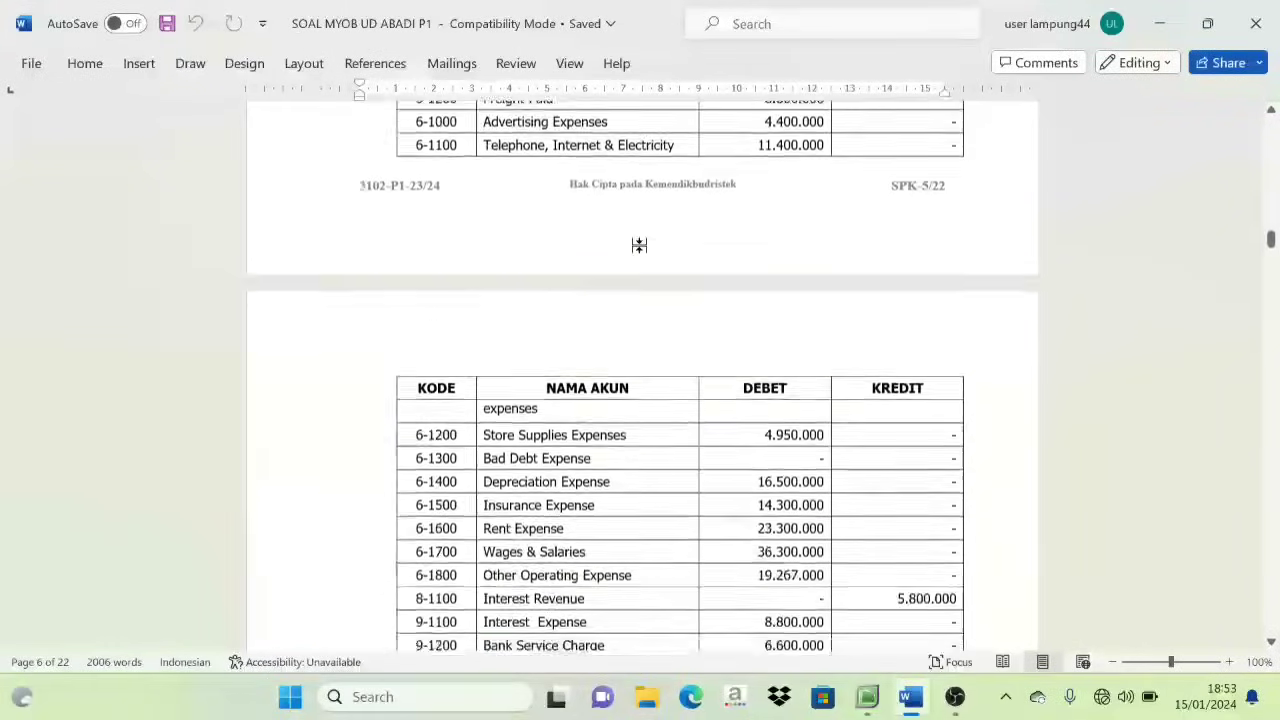
{"action": "scroll", "coordinate": [680, 375], "scroll_direction": "up", "scroll_amount": 3}
{"action": "scroll", "coordinate": [680, 375], "scroll_direction": "up", "scroll_amount": 12}
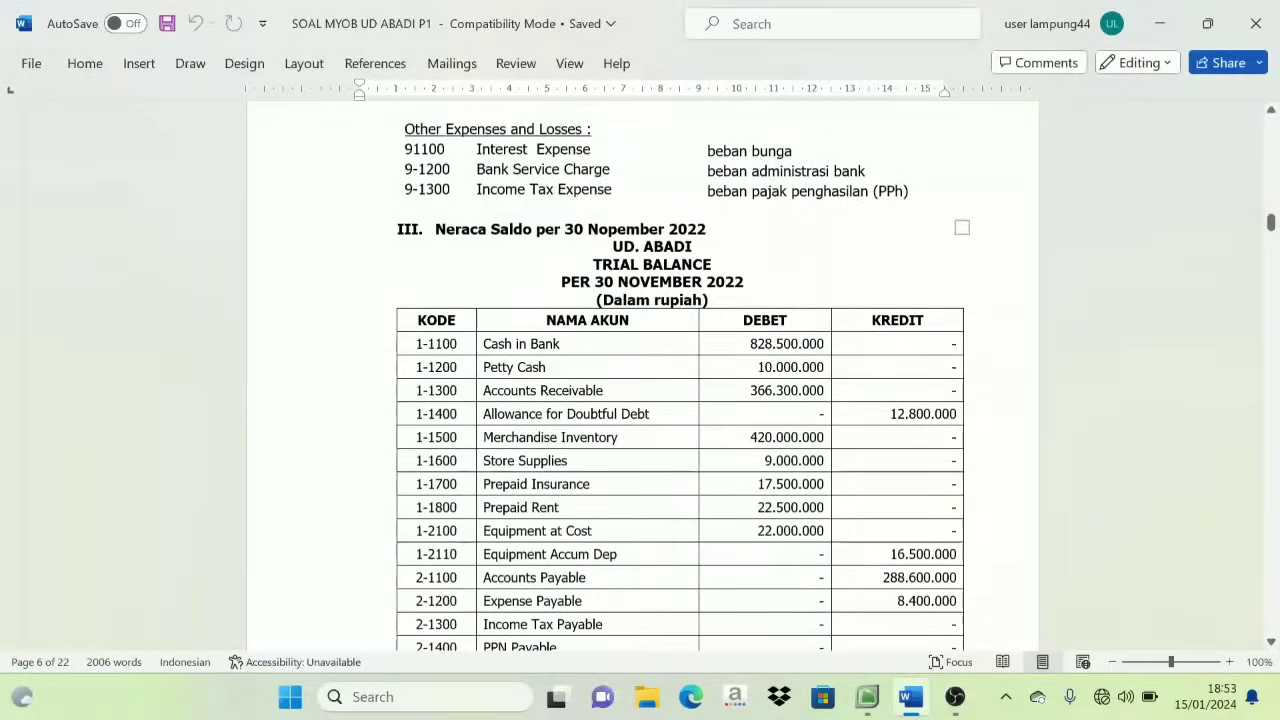
Arrange Word and MYOB Accounting side by side, with all columns of the trial balance table in view.
{"action": "key", "text": "super+Right"}
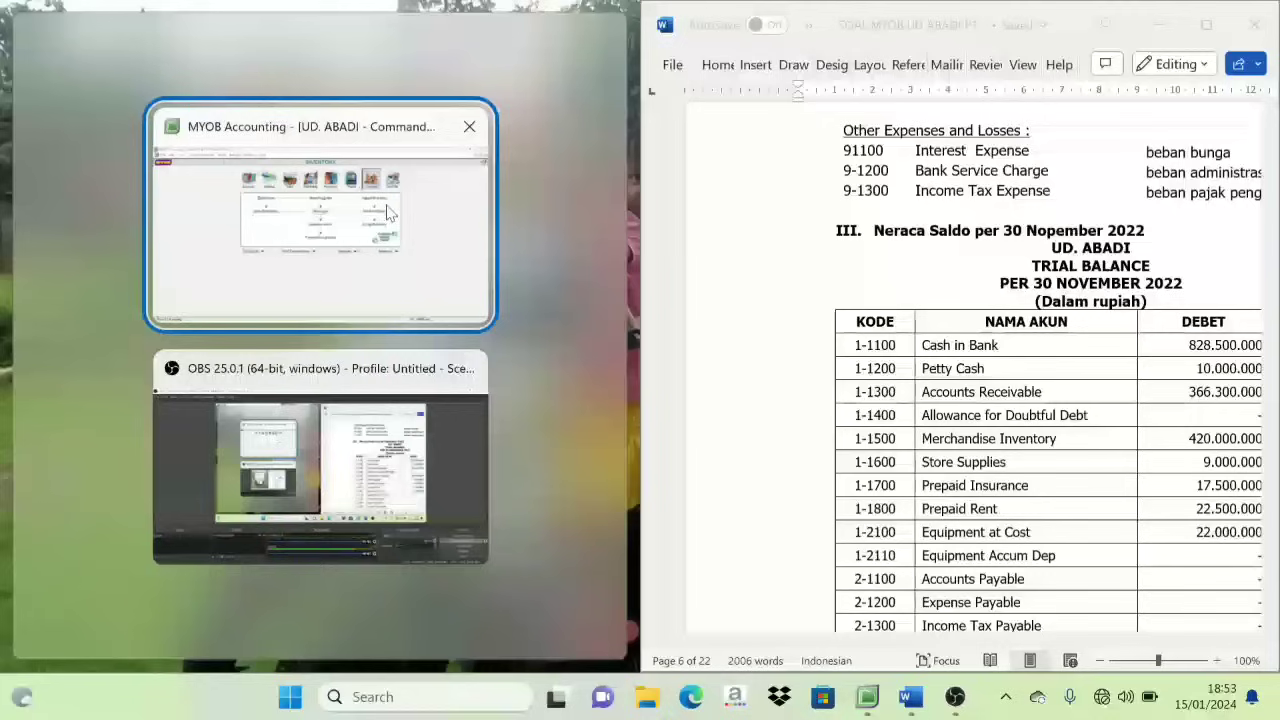
{"action": "left_click", "coordinate": [370, 217]}
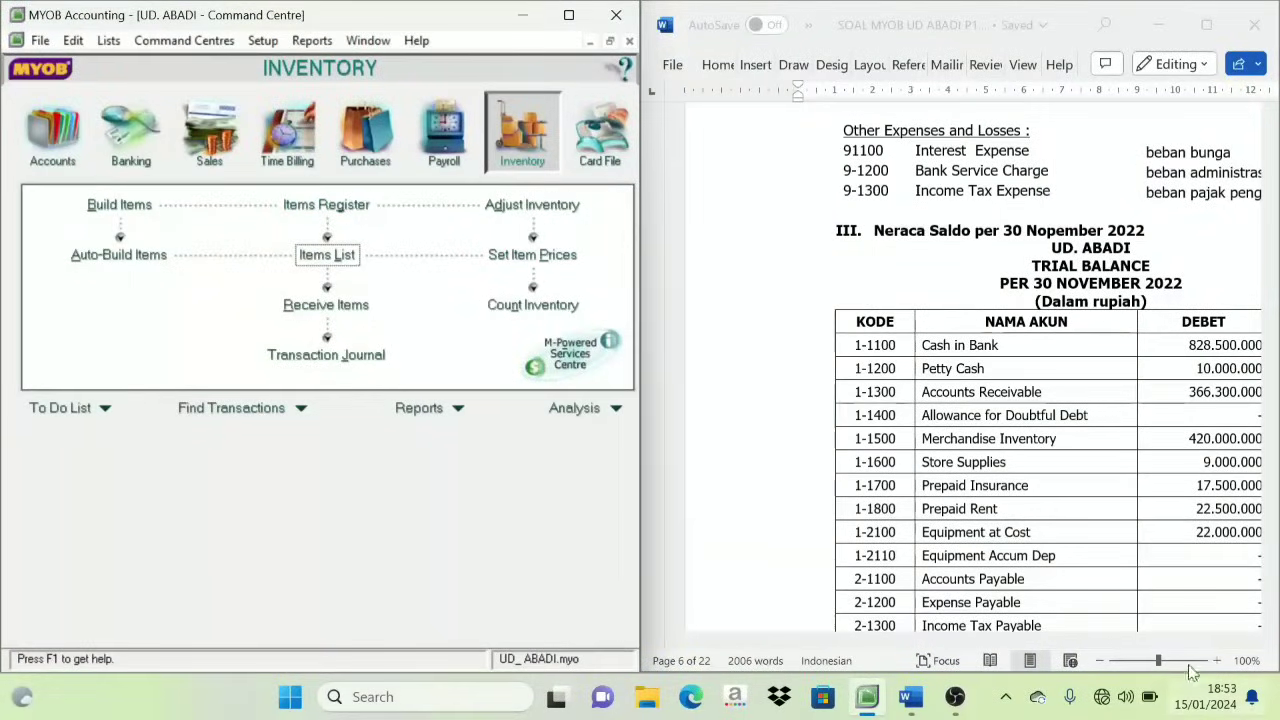
{"action": "left_click_drag", "start_coordinate": [1045, 641], "coordinate": [1143, 658]}
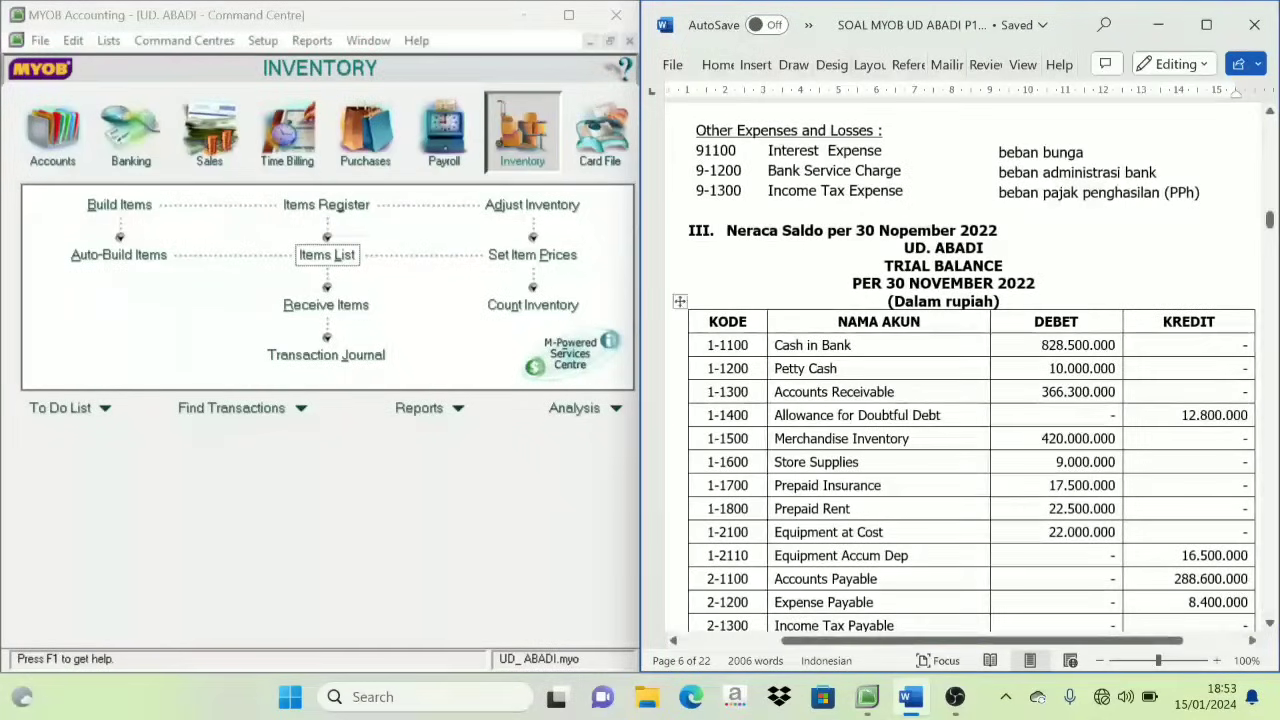
{"action": "scroll", "coordinate": [960, 420], "scroll_direction": "down", "scroll_amount": 2}
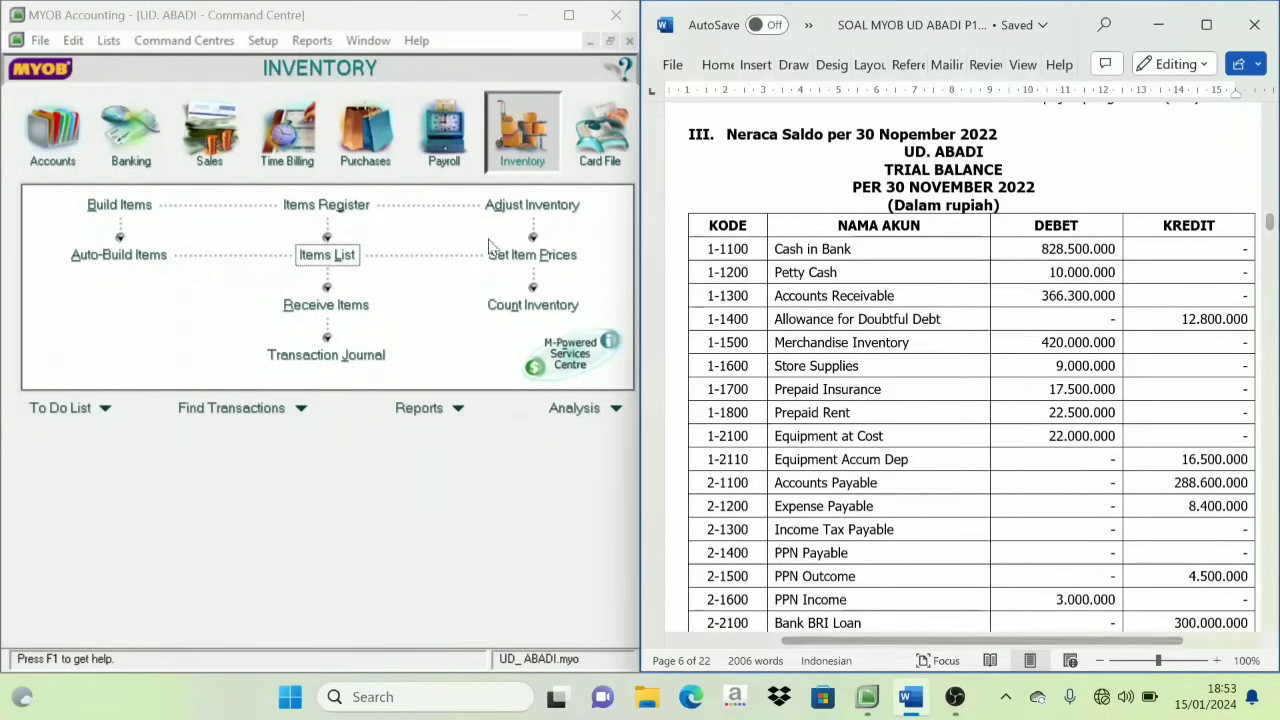
Open the Account Opening Balances window in MYOB Accounting.
{"action": "left_click", "coordinate": [264, 42]}
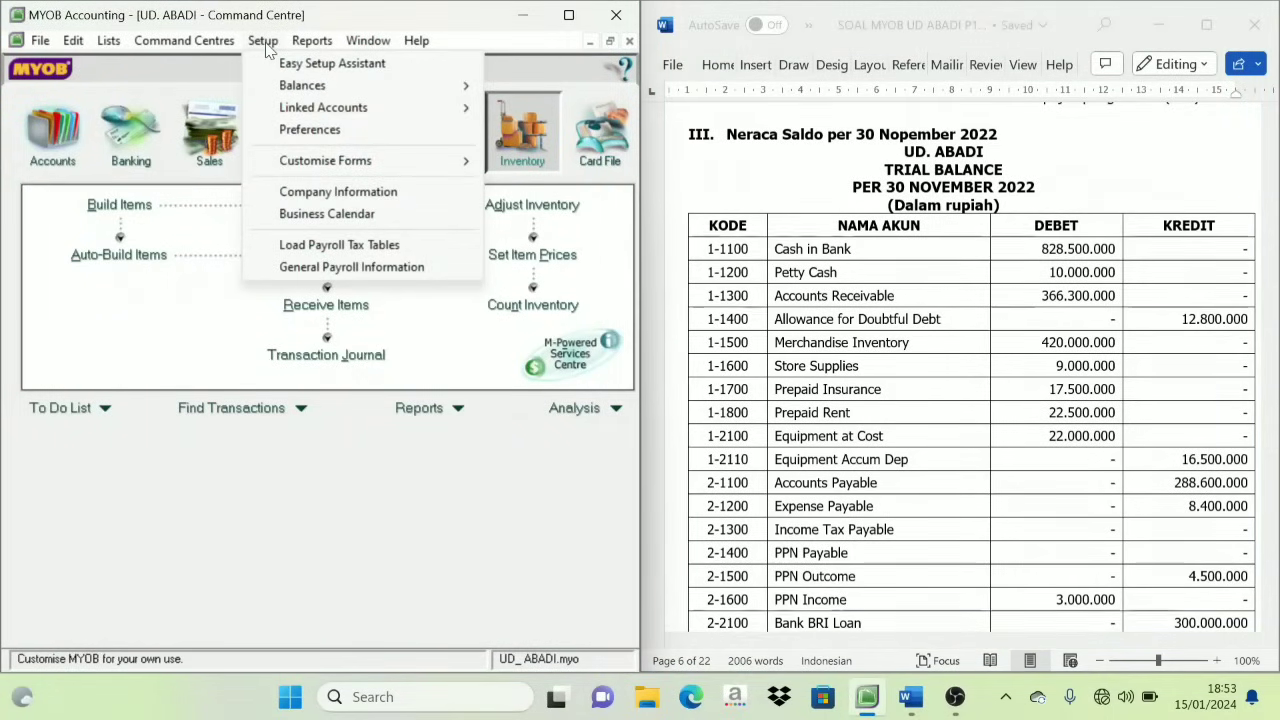
{"action": "mouse_move", "coordinate": [302, 88]}
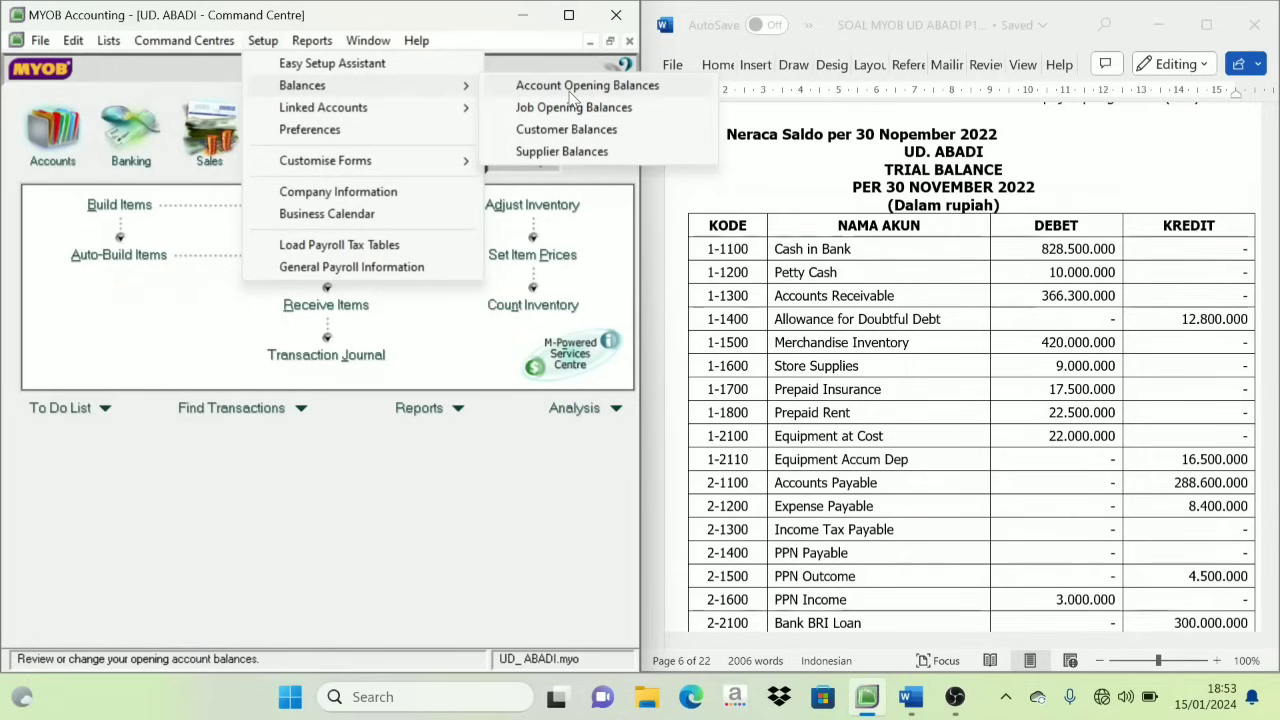
{"action": "left_click", "coordinate": [572, 88]}
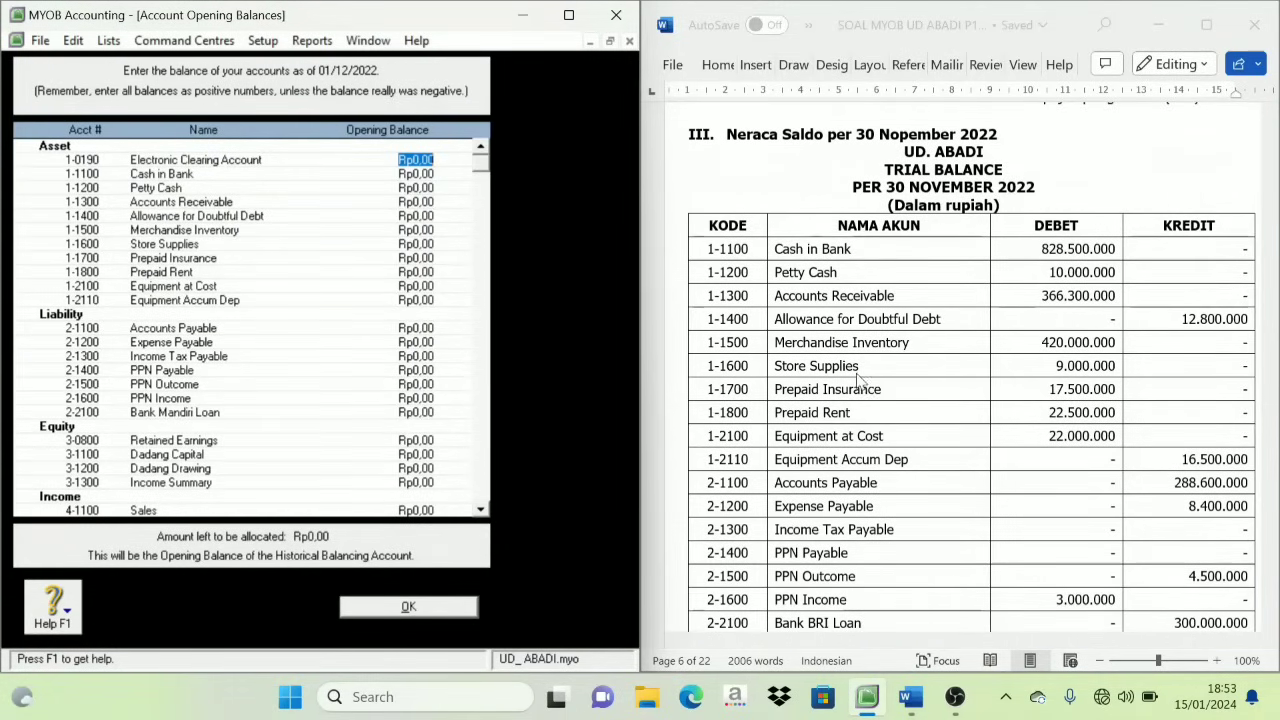
In the Word trial balance, colour the codes and names of accounts 1-1100 through 1-2110 red.
{"action": "left_click", "coordinate": [857, 255]}
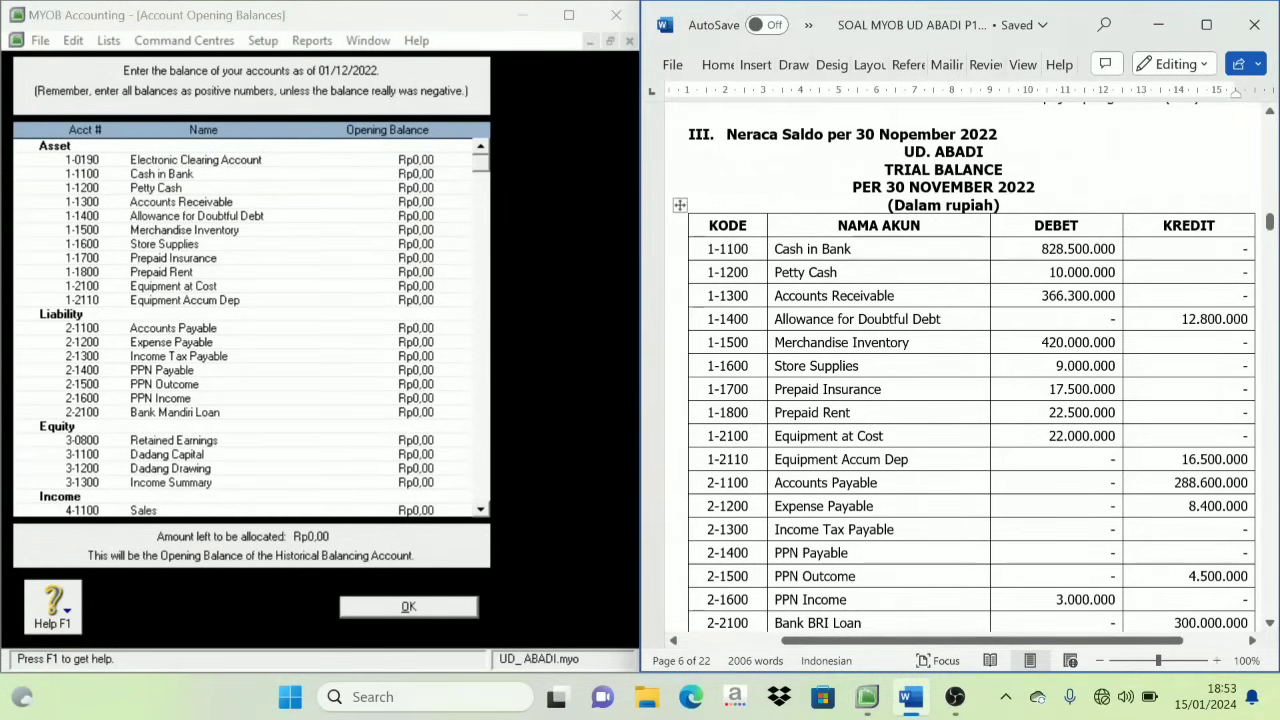
{"action": "scroll", "coordinate": [857, 255], "scroll_direction": "down", "scroll_amount": 1}
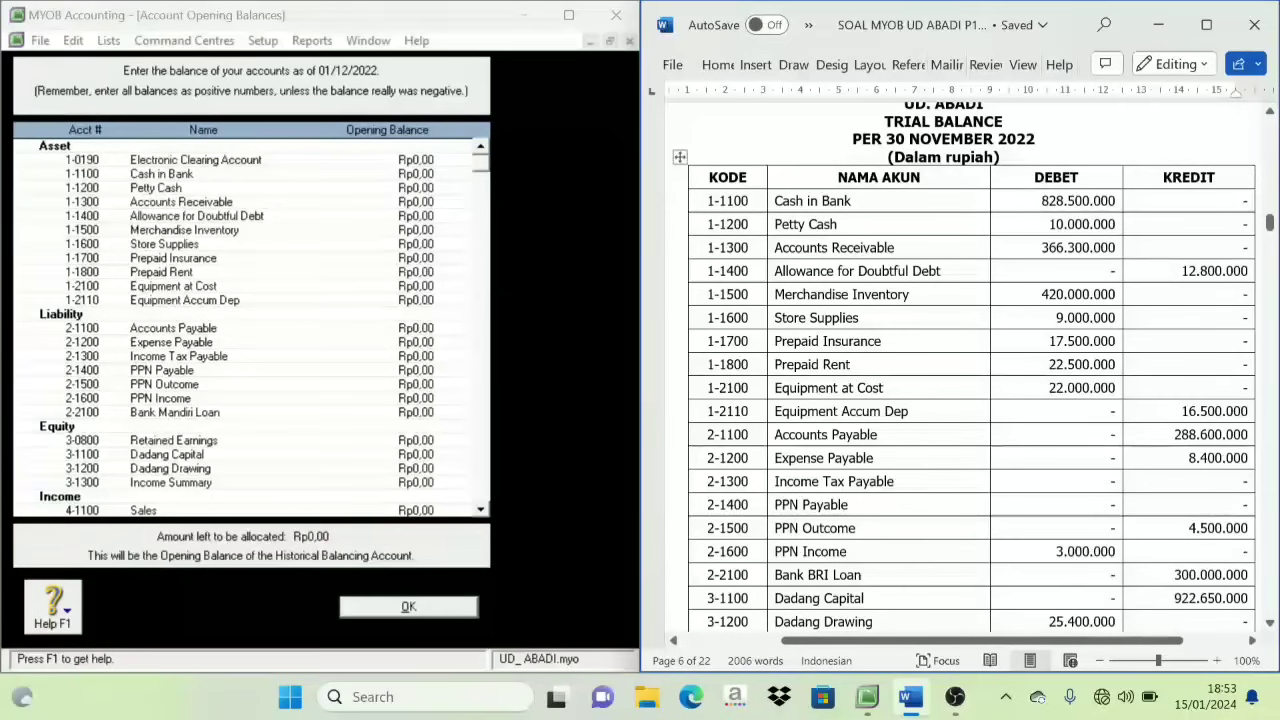
{"action": "left_click_drag", "start_coordinate": [716, 201], "coordinate": [857, 413]}
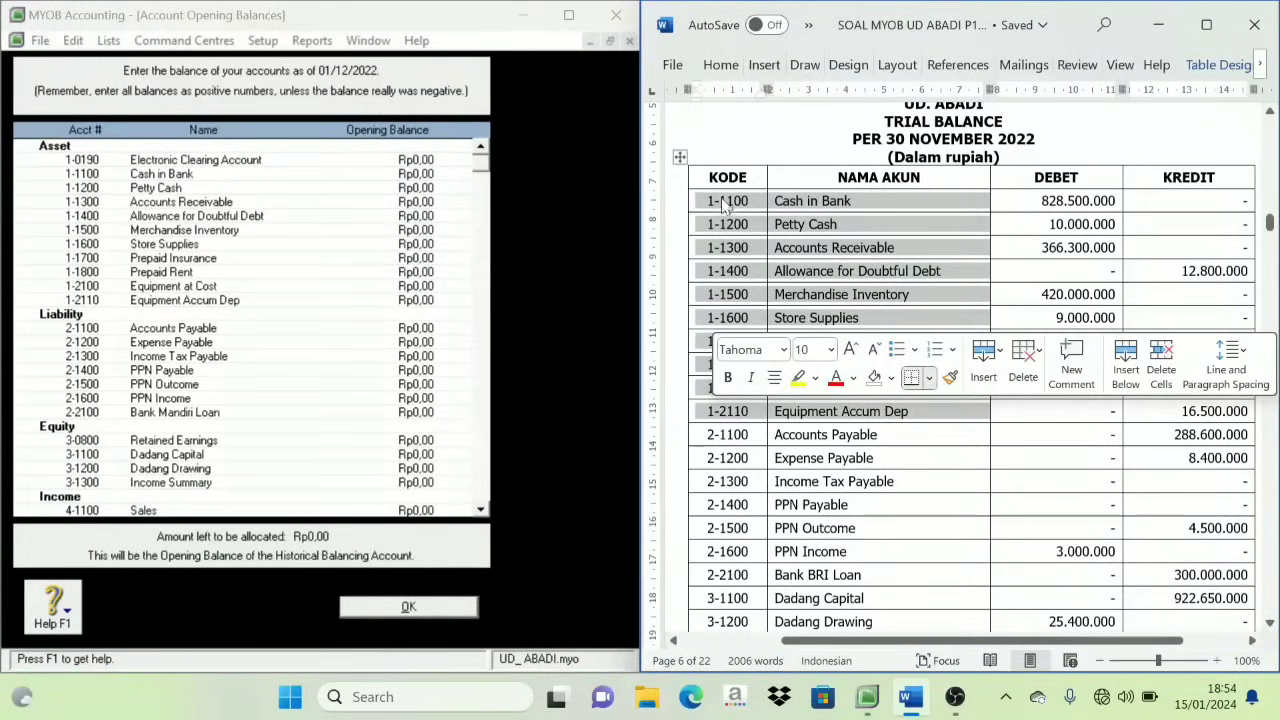
{"action": "left_click", "coordinate": [836, 377]}
{"action": "left_click", "coordinate": [808, 225]}
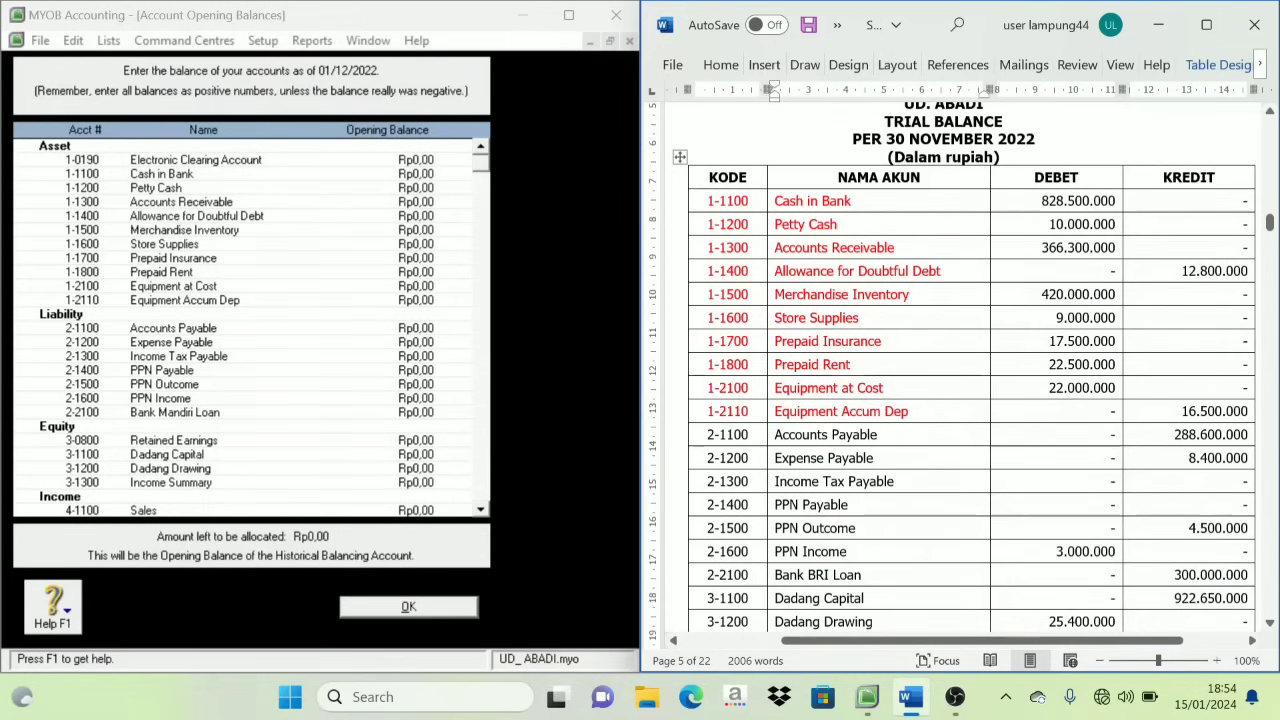
Colour the credit column cells from Allowance for Doubtful Debt through Equipment Accum Dep red.
{"action": "left_click_drag", "start_coordinate": [1188, 271], "coordinate": [1188, 411]}
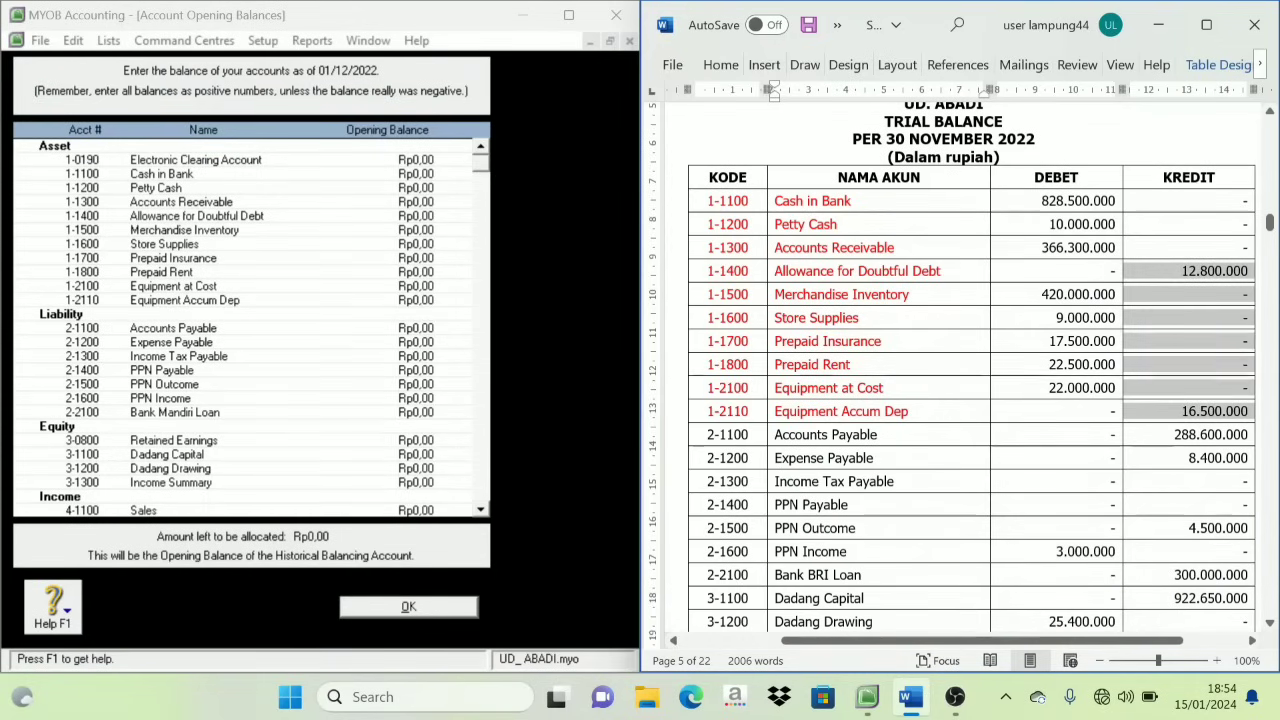
{"action": "left_click", "coordinate": [836, 376]}
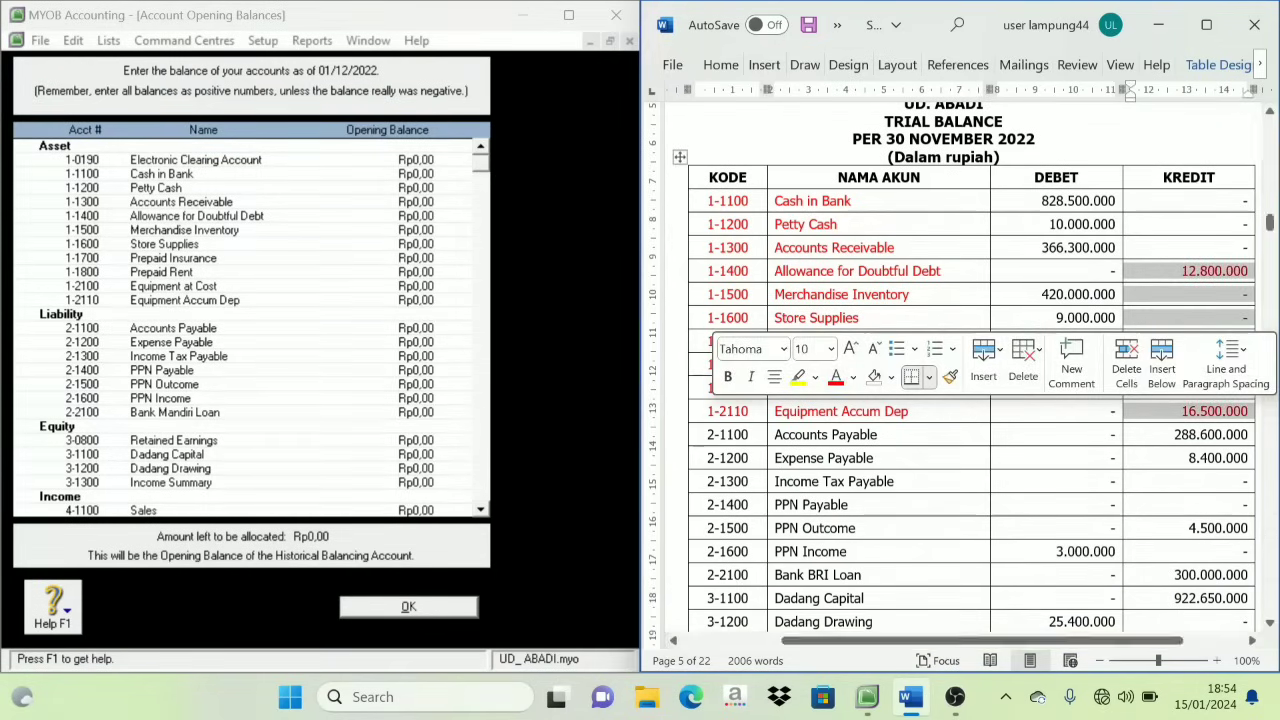
{"action": "left_click", "coordinate": [893, 247]}
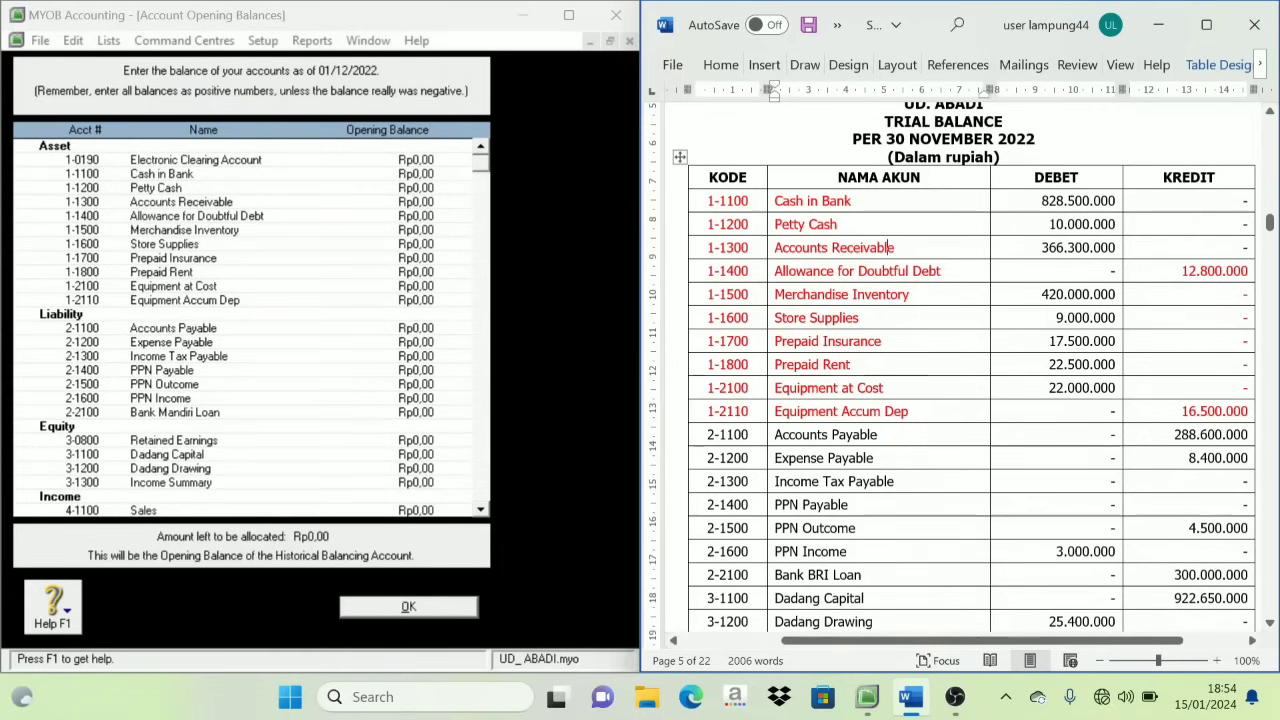
In MYOB, set the opening balances of Cash in Bank to 828500000 and Petty Cash to 10000000.
{"action": "left_click", "coordinate": [413, 175]}
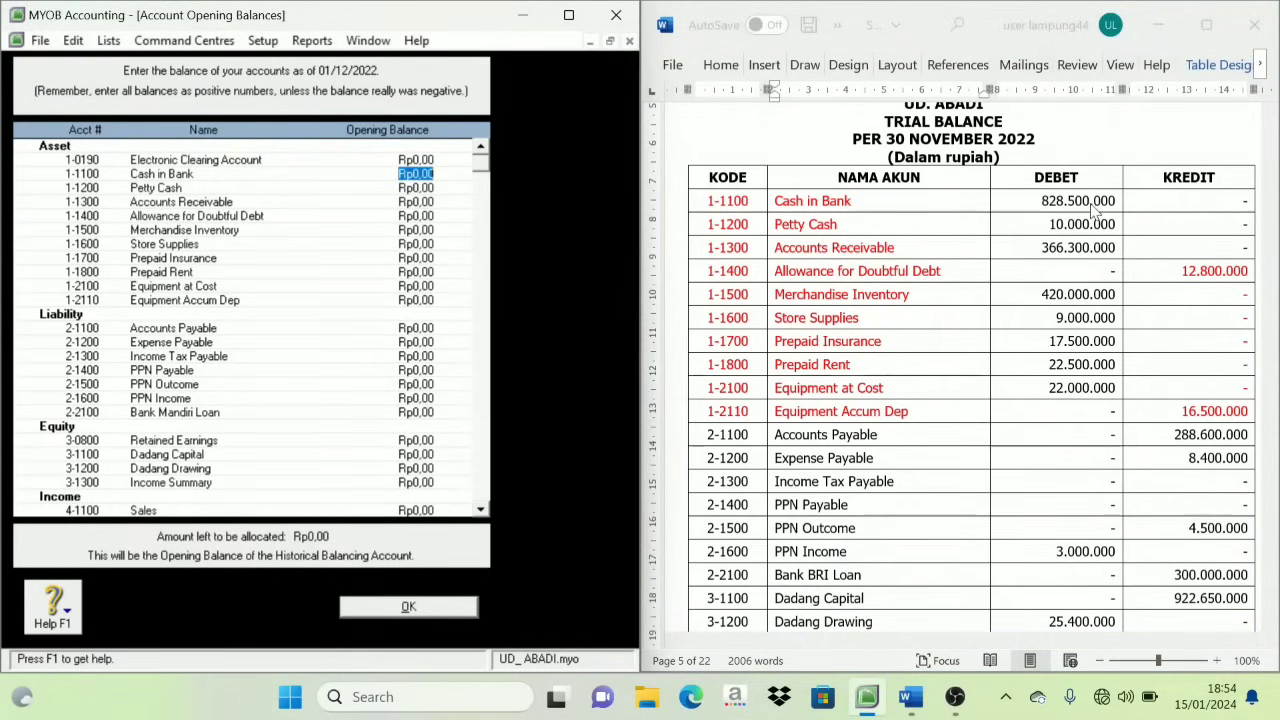
{"action": "type", "text": "8"}
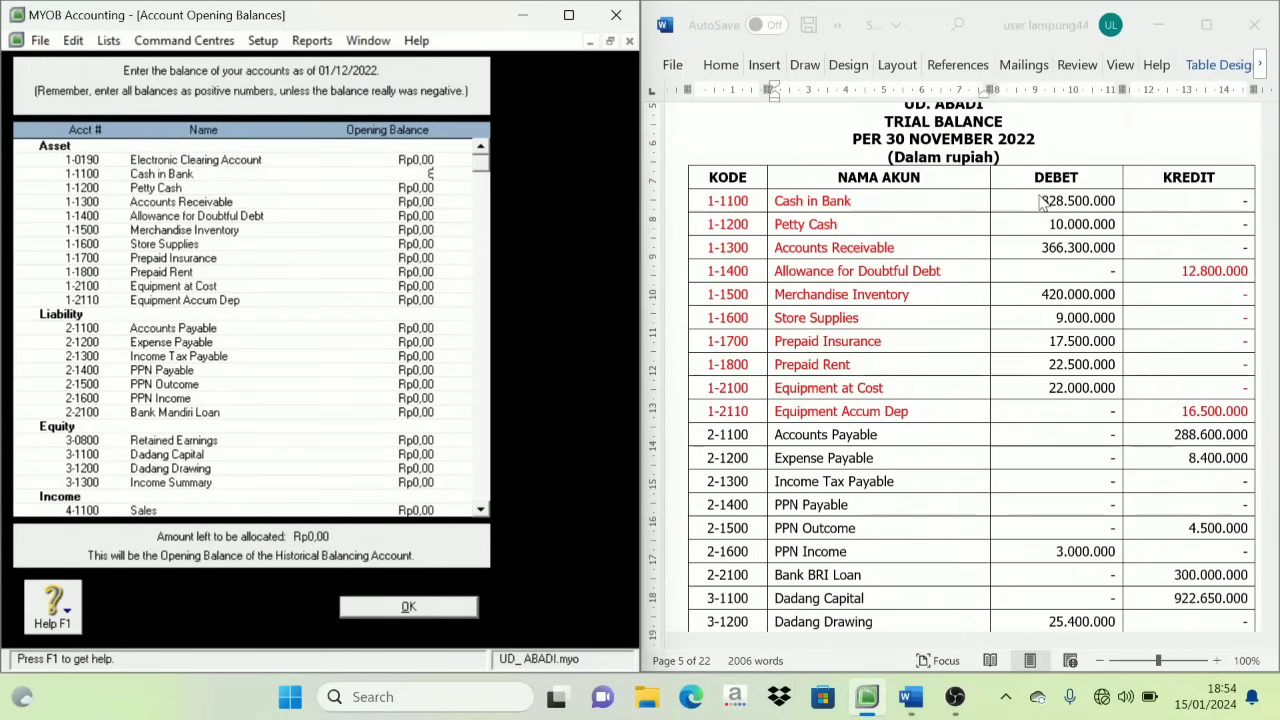
{"action": "type", "text": "28500000"}
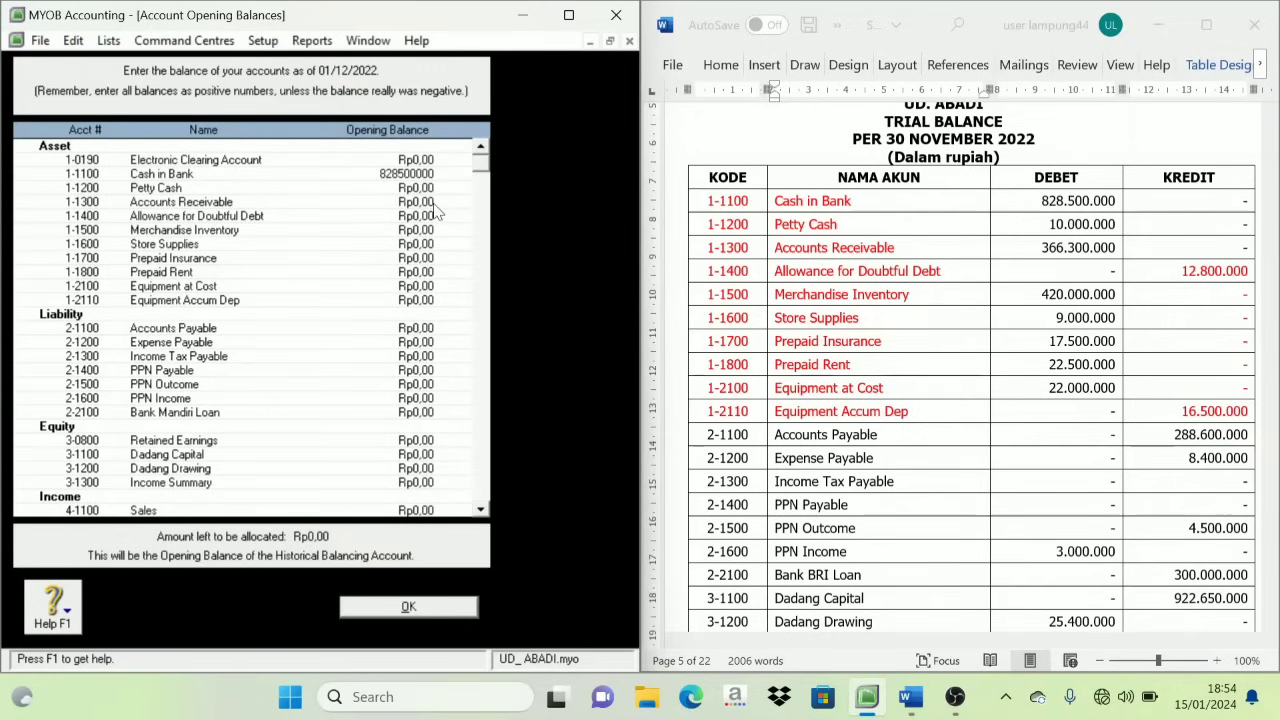
{"action": "key", "text": "Tab"}
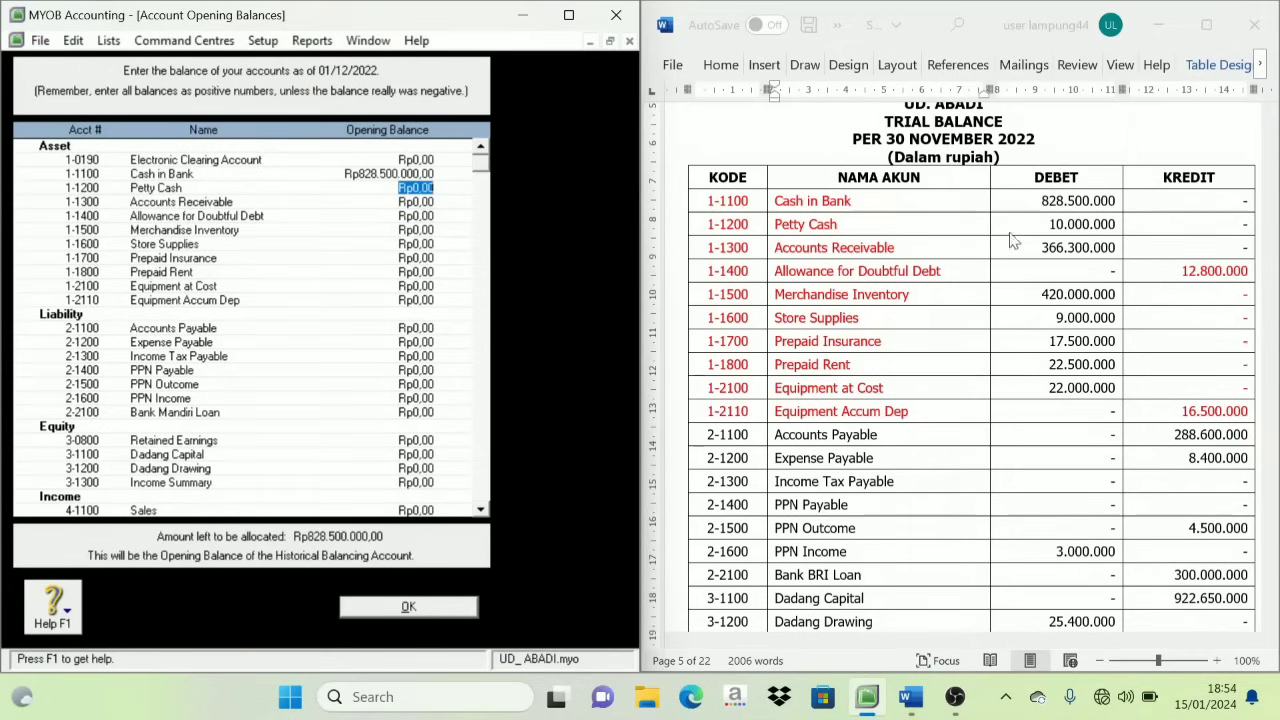
{"action": "type", "text": "10000000"}
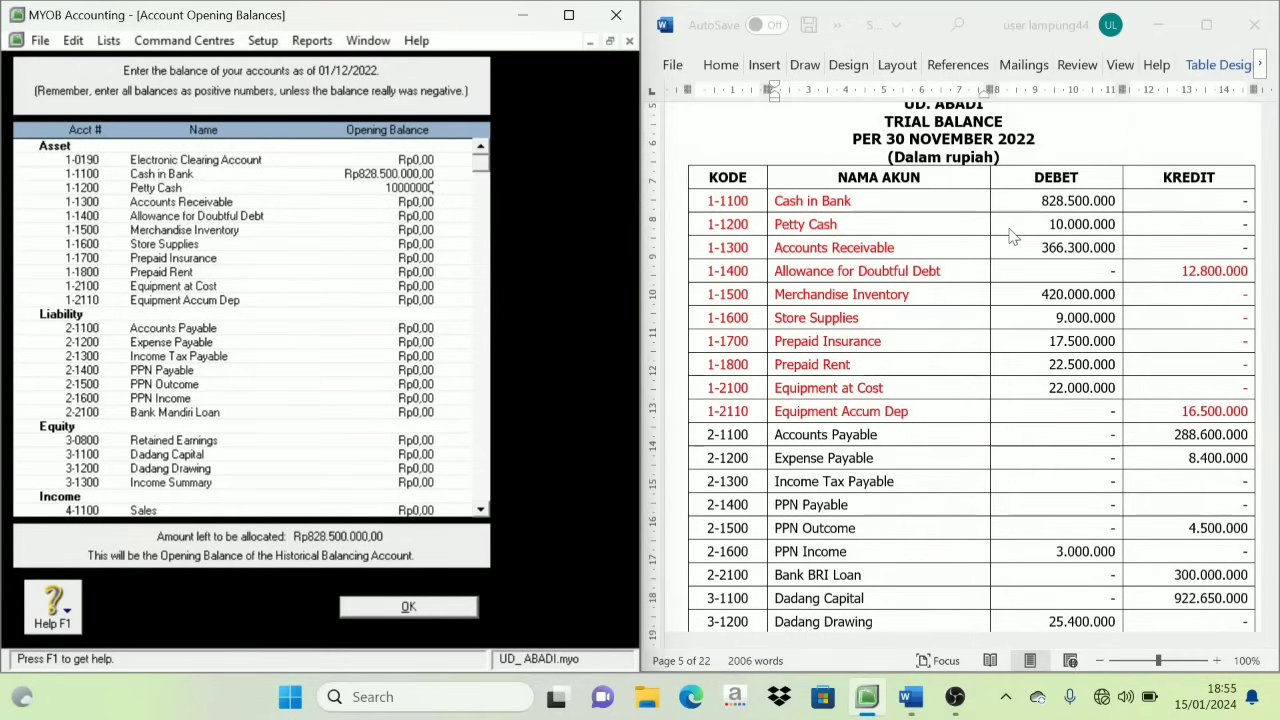
{"action": "key", "text": "Tab"}
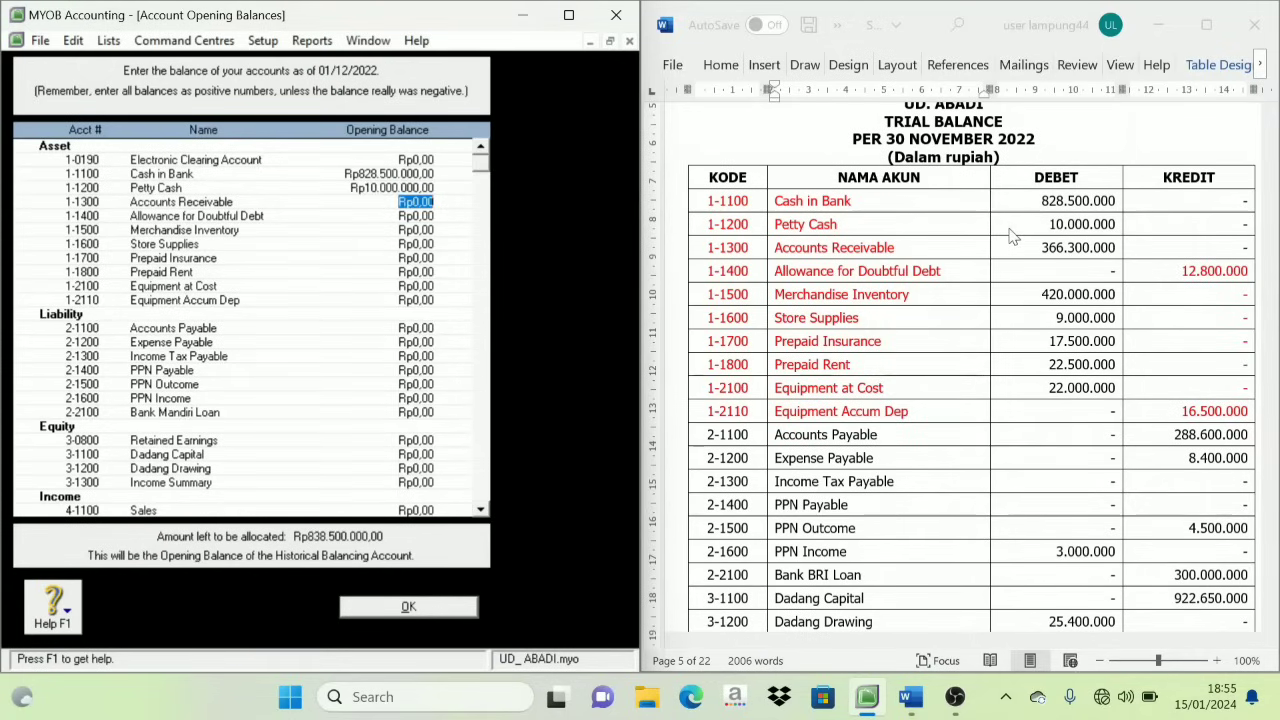
Set the opening balances of Accounts Receivable to 366300000 and Allowance for Doubtful Debt to -12800000.
{"action": "type", "text": "36"}
{"action": "type", "text": "6.300.000"}
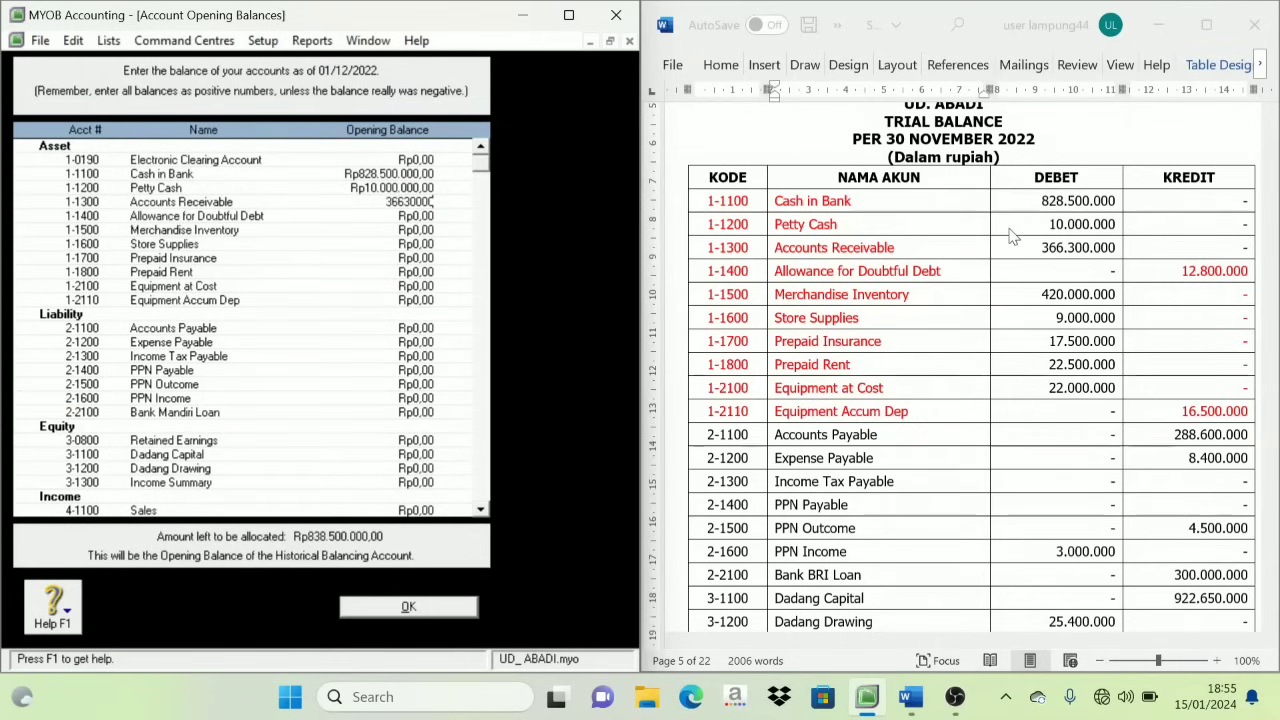
{"action": "key", "text": "Tab"}
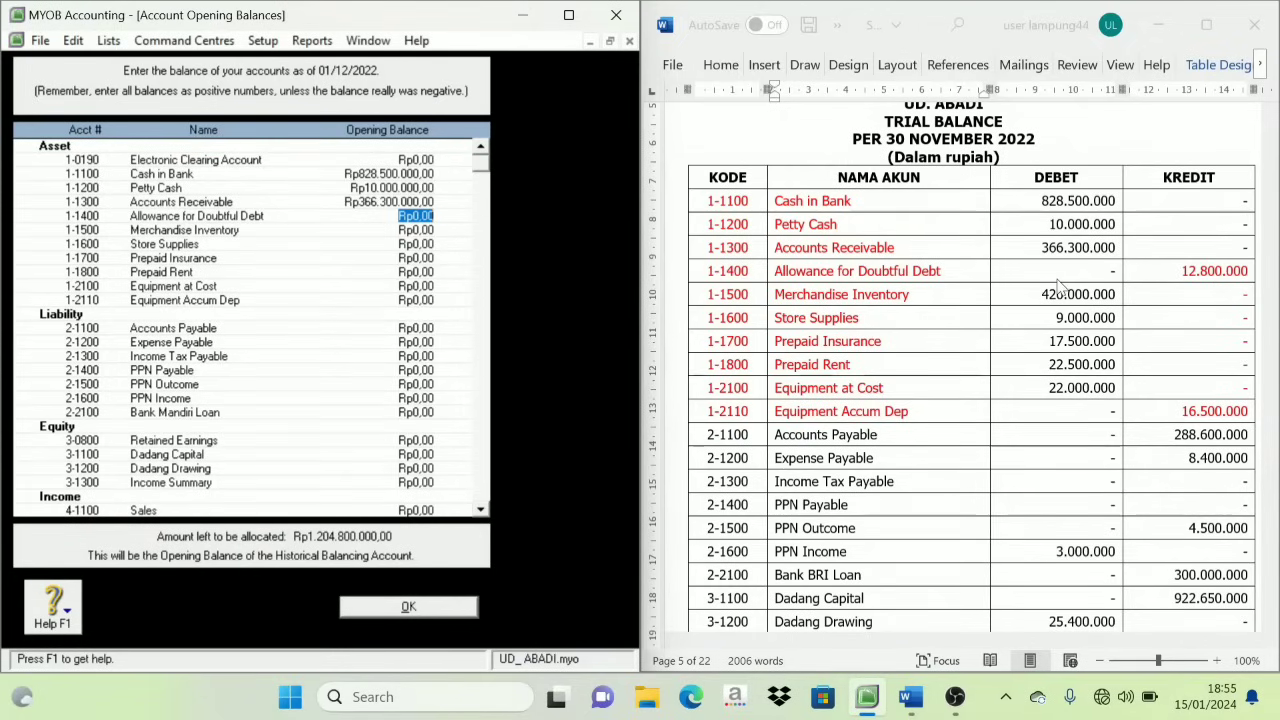
{"action": "key", "text": "BackSpace"}
{"action": "type", "text": "-Rp12.800.00"}
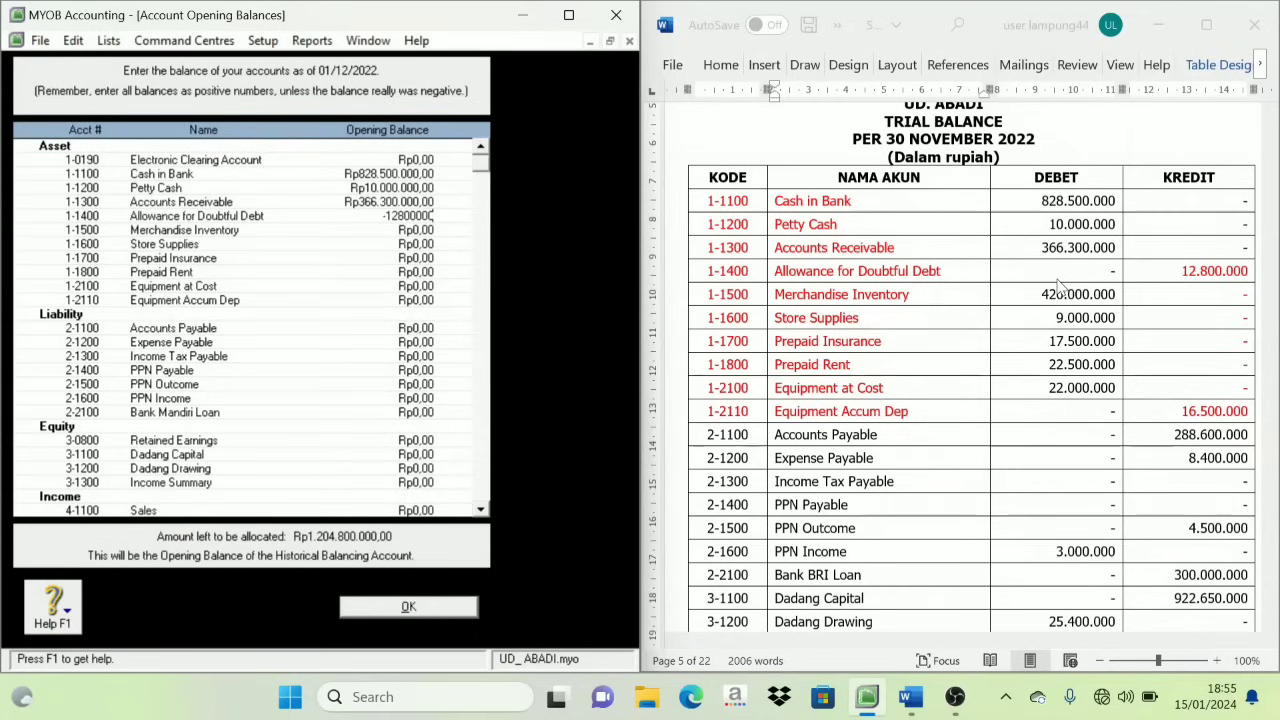
{"action": "type", "text": "0"}
{"action": "key", "text": "Tab"}
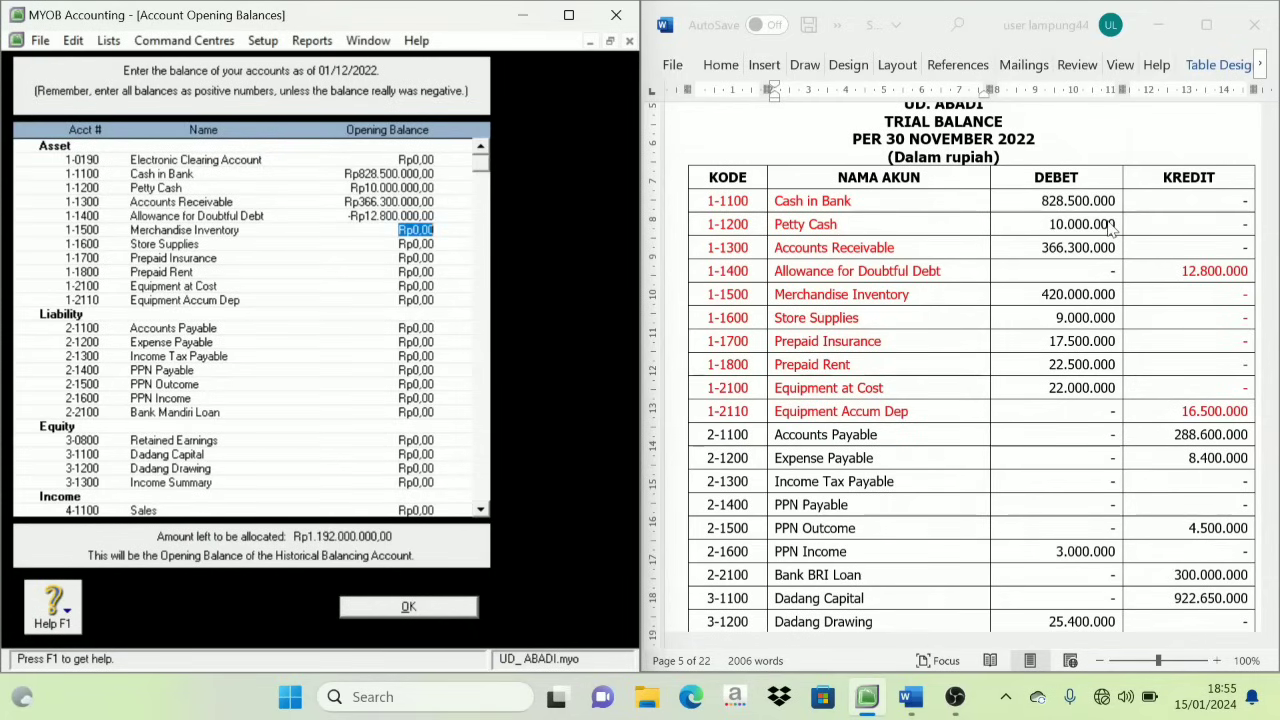
Set the opening balances of Merchandise Inventory to 420000000 and Store Supplies to 9000000.
{"action": "type", "text": "42"}
{"action": "type", "text": "0.000.000"}
{"action": "key", "text": "Tab"}
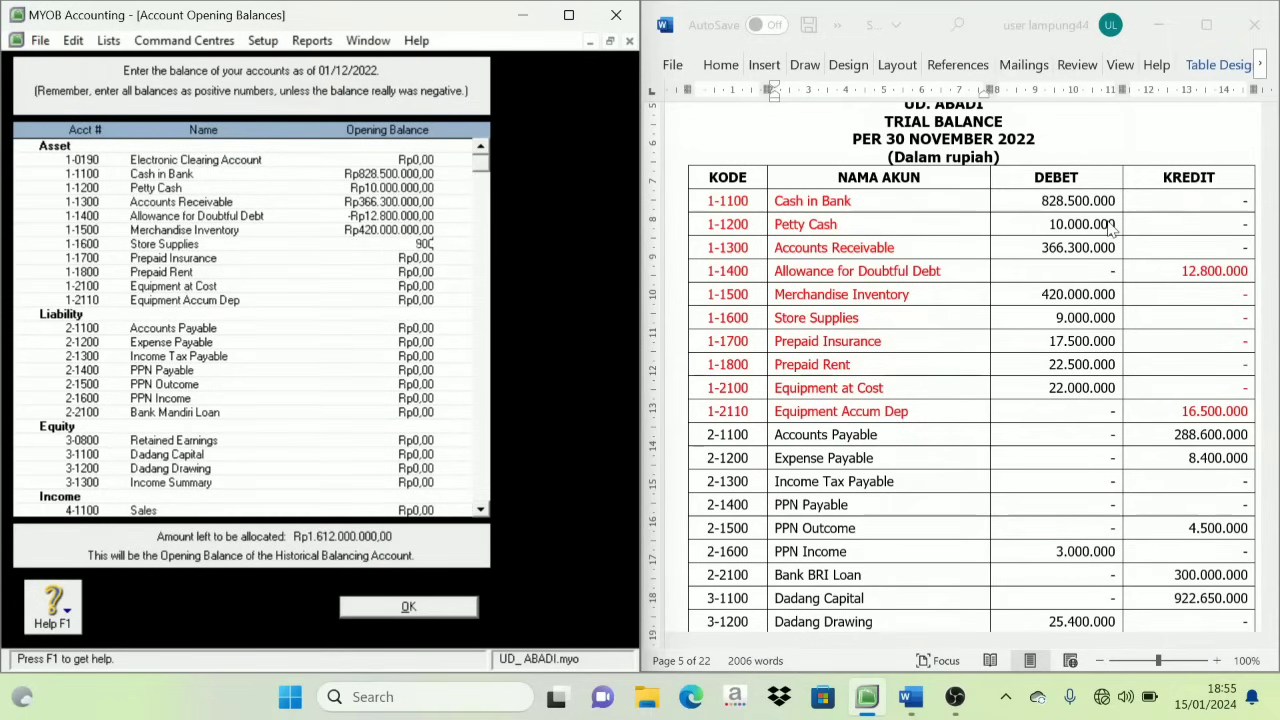
{"action": "type", "text": "9000000"}
{"action": "key", "text": "Tab"}
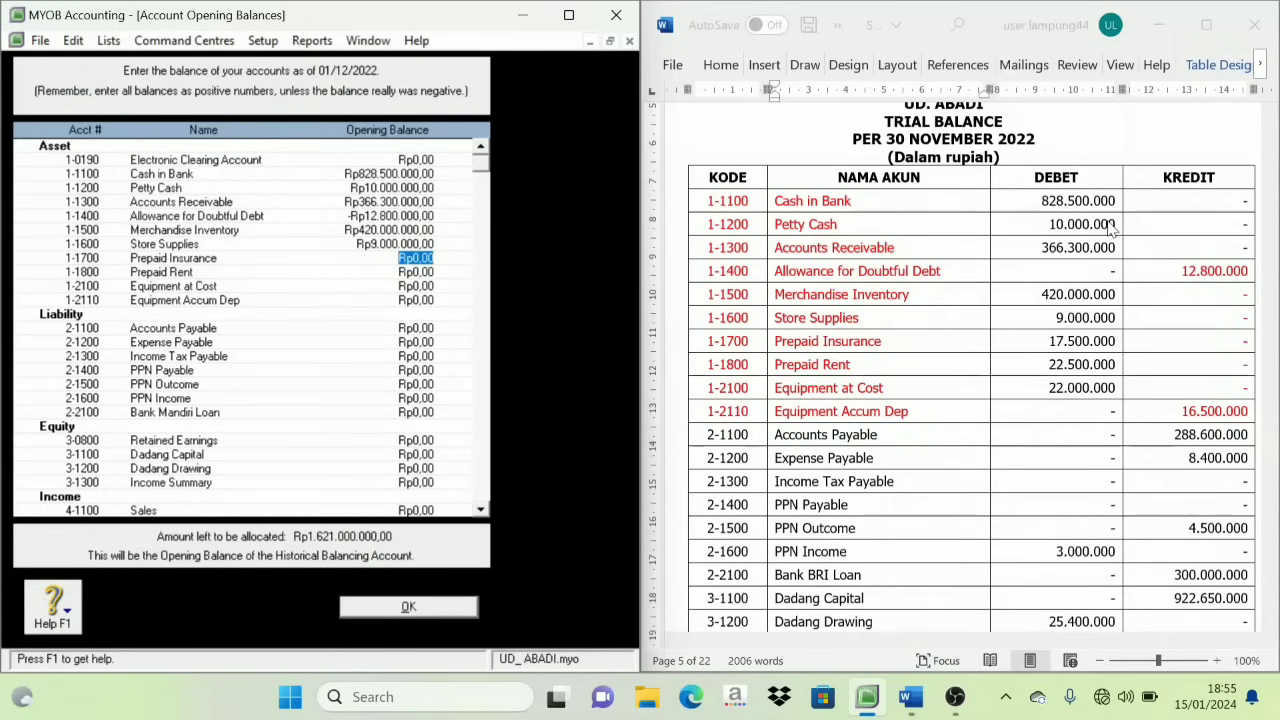
Set the opening balances of Prepaid Insurance to 17500000 and Prepaid Rent to 22500000.
{"action": "type", "text": "17.500.000"}
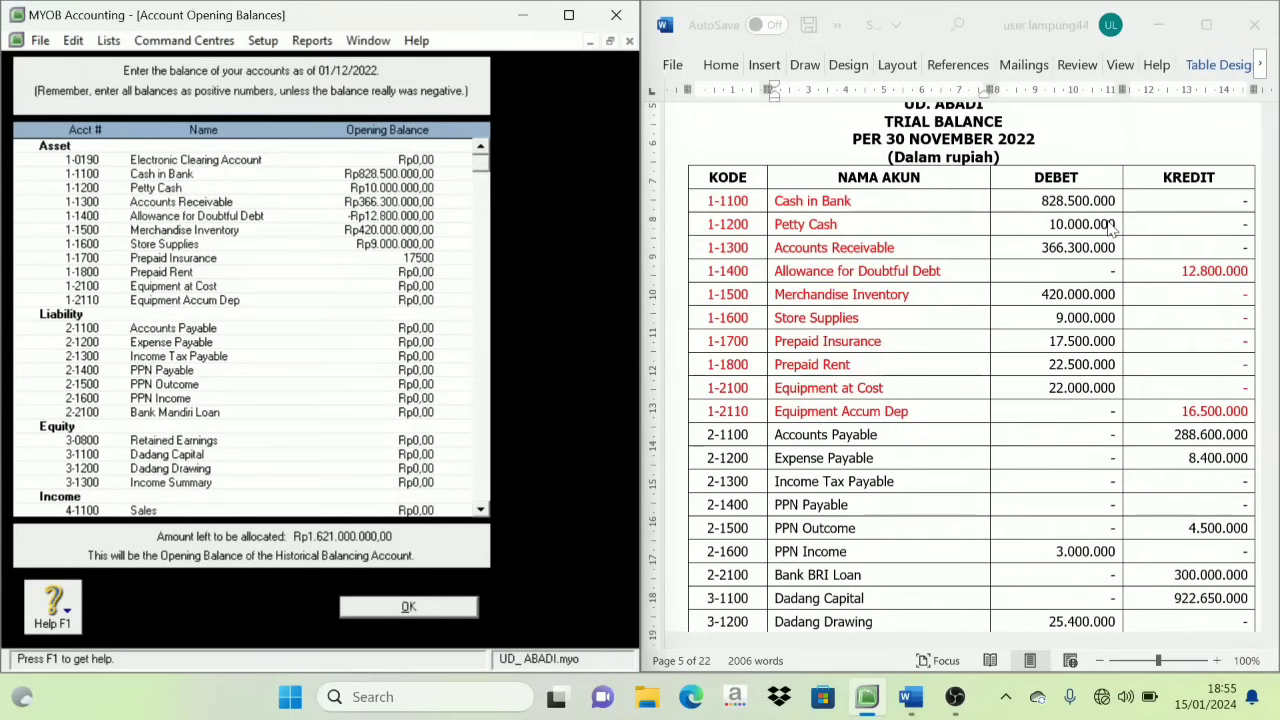
{"action": "key", "text": "Tab"}
{"action": "type", "text": "22"}
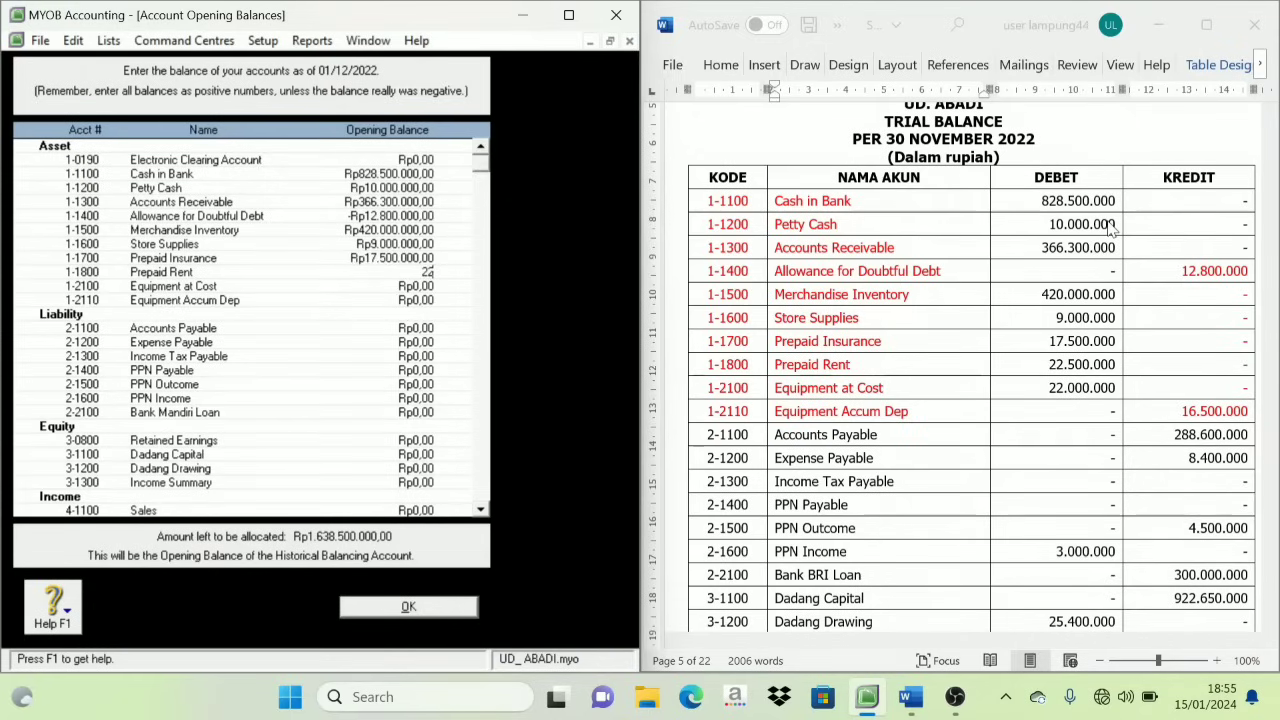
{"action": "type", "text": "500000"}
{"action": "key", "text": "Tab"}
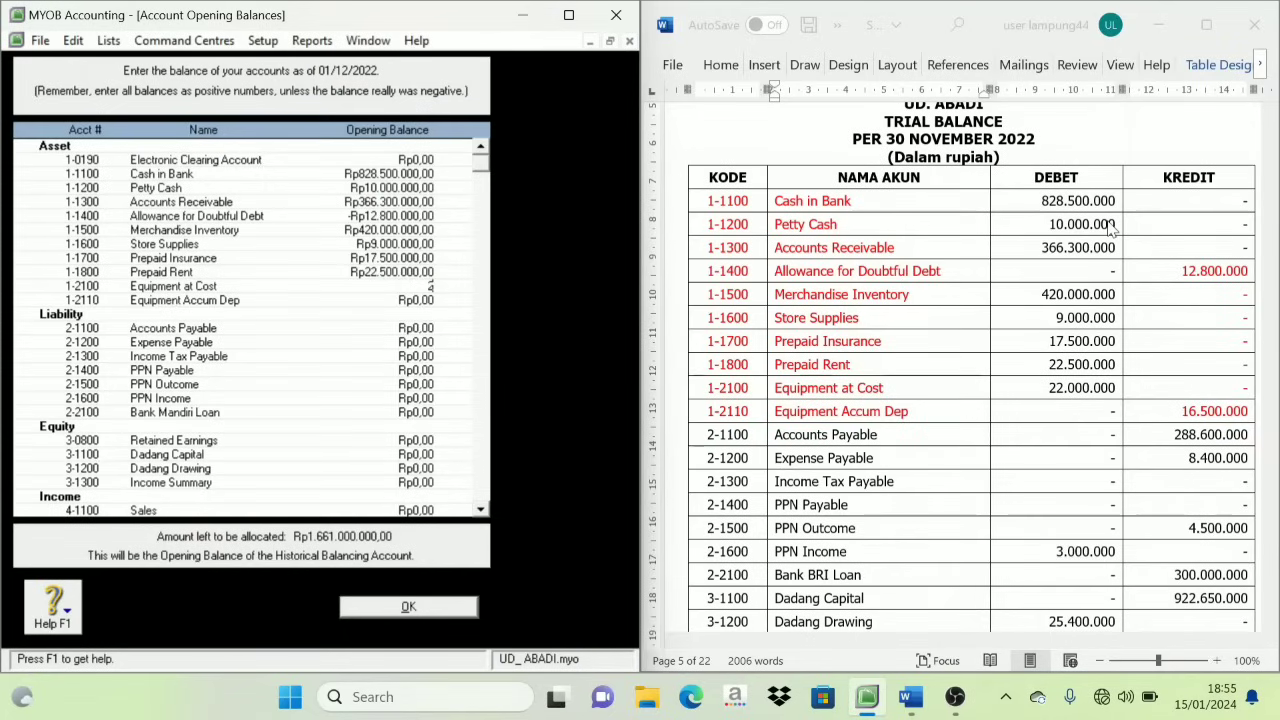
Set the opening balances of Equipment at Cost to 22000000 and Equipment Accum Dep to -16500000.
{"action": "type", "text": "22.000."}
{"action": "type", "text": "000000"}
{"action": "key", "text": "Tab"}
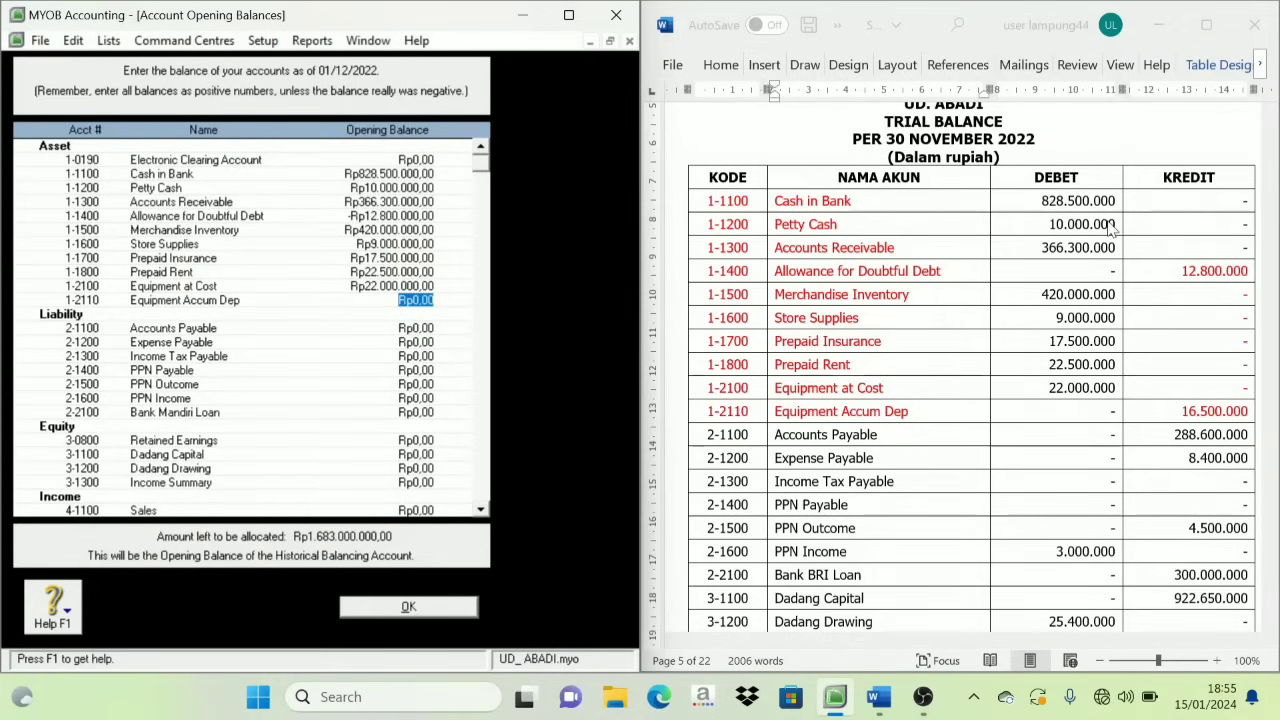
{"action": "type", "text": "-16500.00"}
{"action": "key", "text": "Tab"}
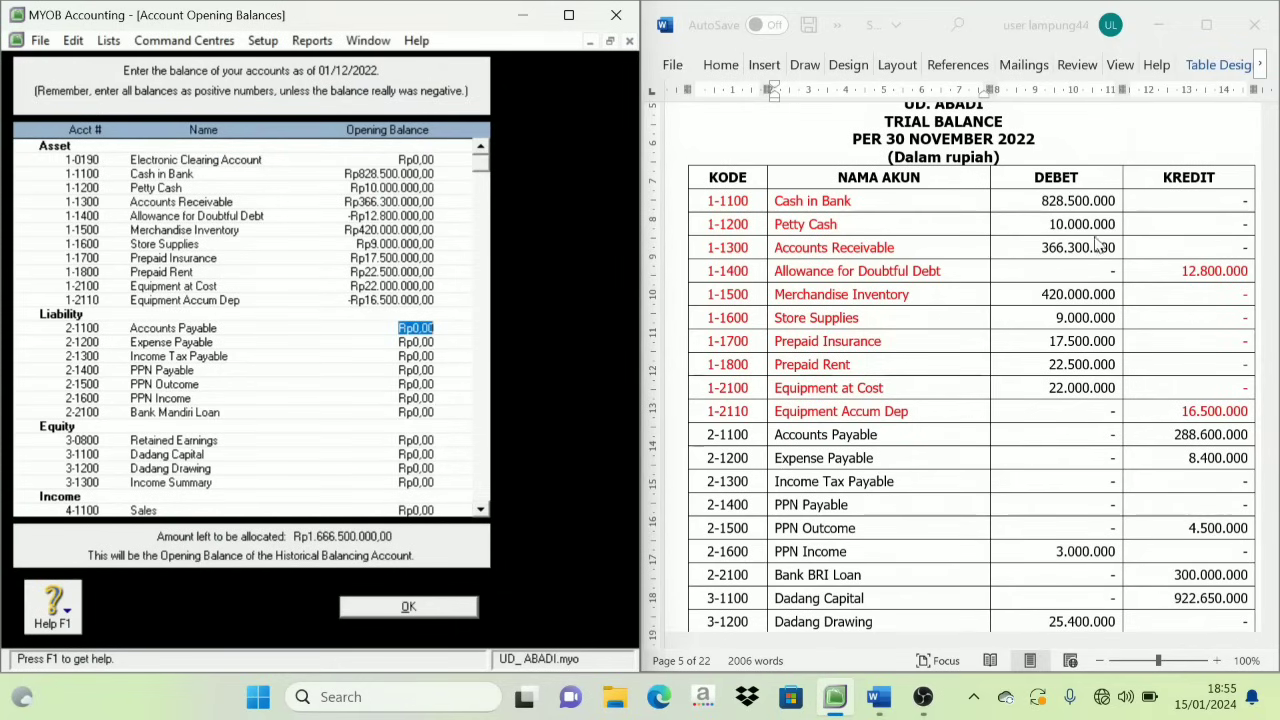
In the Word trial balance, change the codes and names of the asset accounts, 1-1100 through 1-2110, back to black text.
{"action": "scroll", "coordinate": [890, 334], "scroll_direction": "down", "scroll_amount": 1}
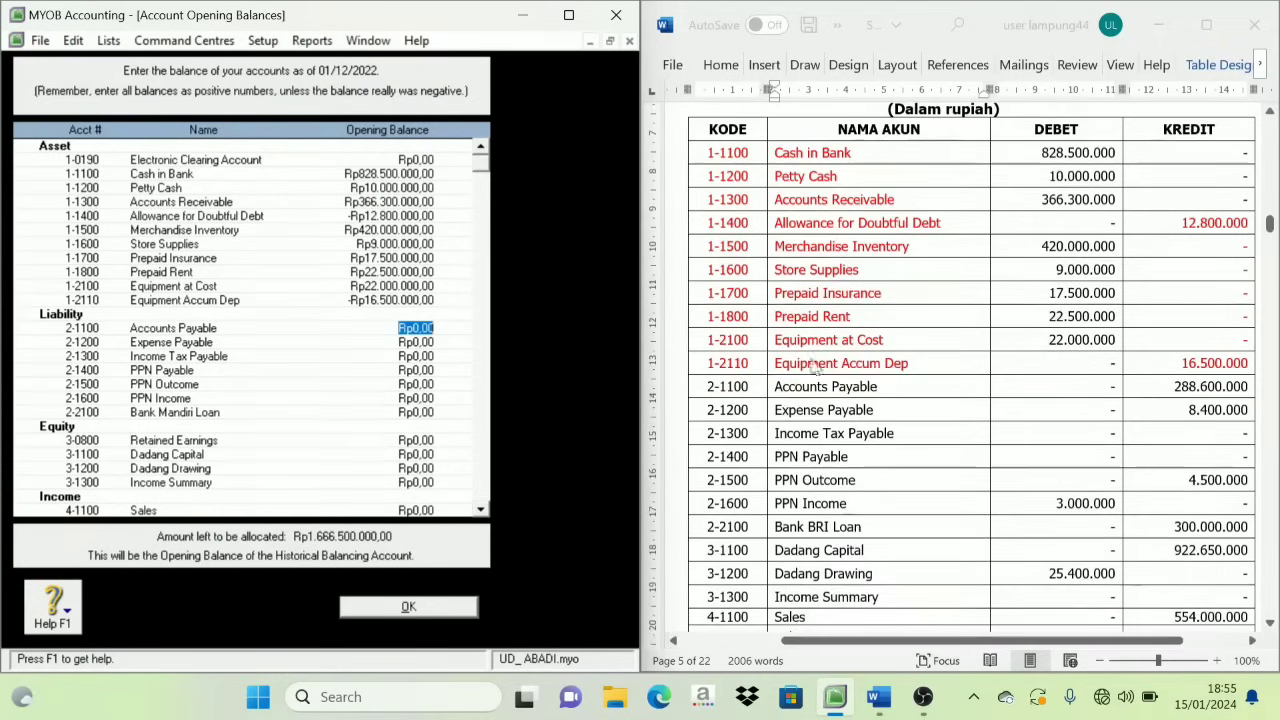
{"action": "left_click", "coordinate": [748, 183]}
{"action": "left_click_drag", "start_coordinate": [740, 155], "coordinate": [880, 363]}
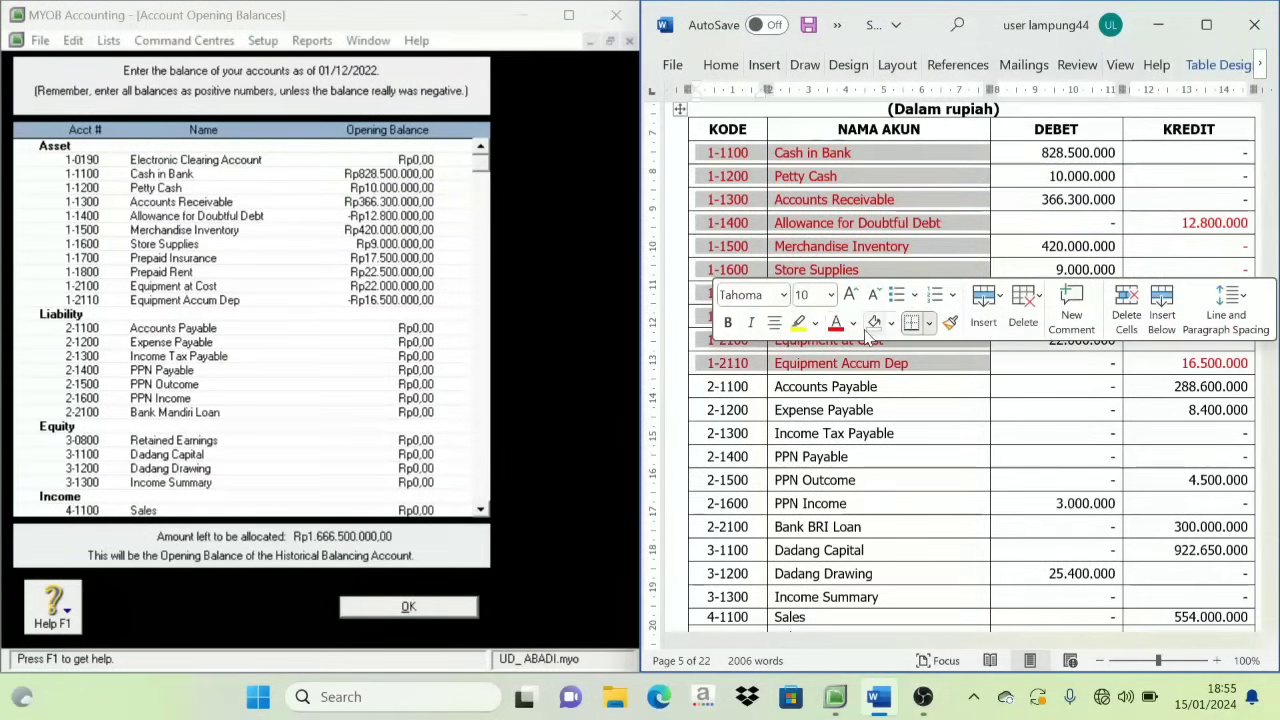
{"action": "left_click", "coordinate": [853, 322]}
{"action": "left_click", "coordinate": [880, 391]}
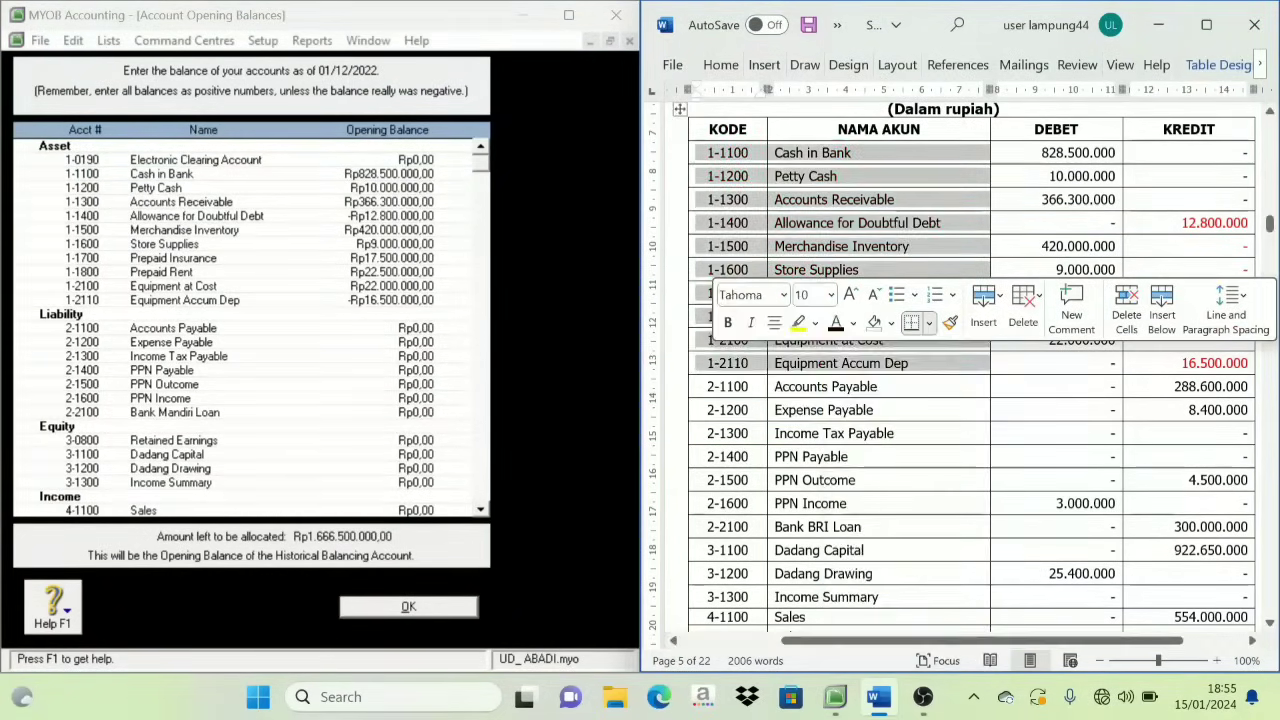
{"action": "left_click", "coordinate": [800, 390]}
Colour the codes and names of liability accounts 2-1100 through 2-2100 and the PPN Income debit amount red.
{"action": "scroll", "coordinate": [819, 387], "scroll_direction": "down", "scroll_amount": 1}
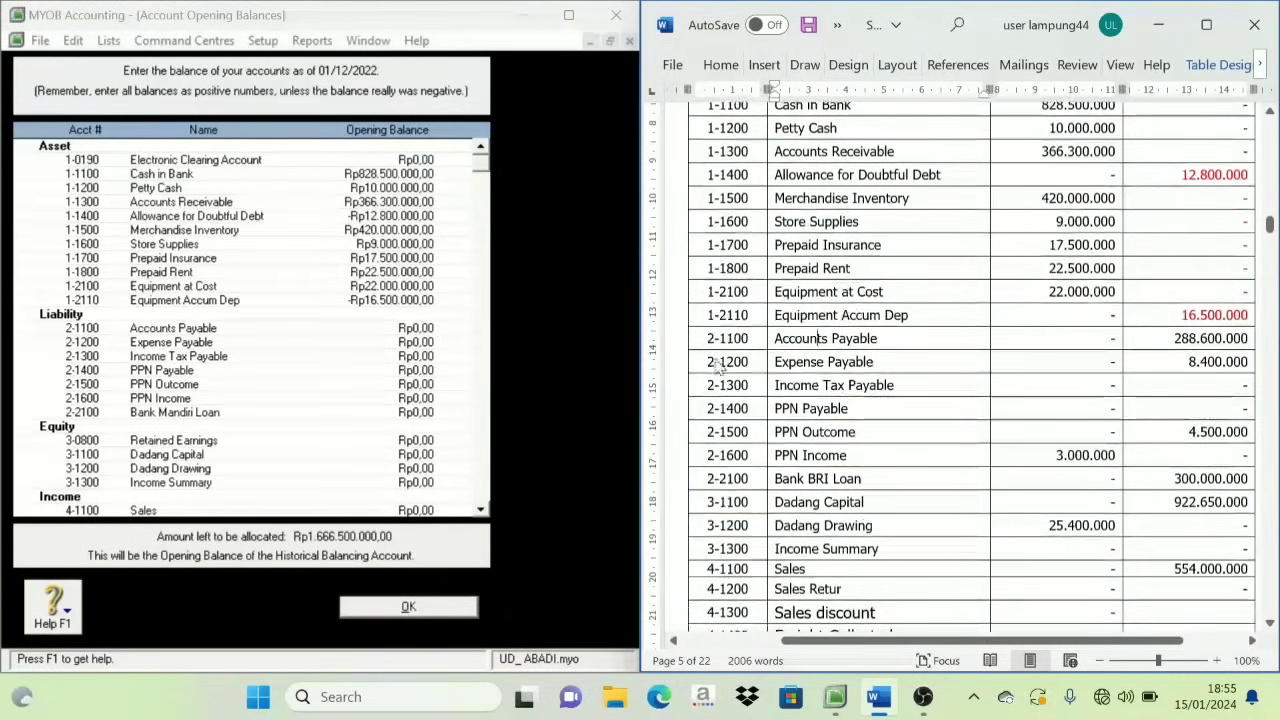
{"action": "left_click_drag", "start_coordinate": [726, 340], "coordinate": [834, 470]}
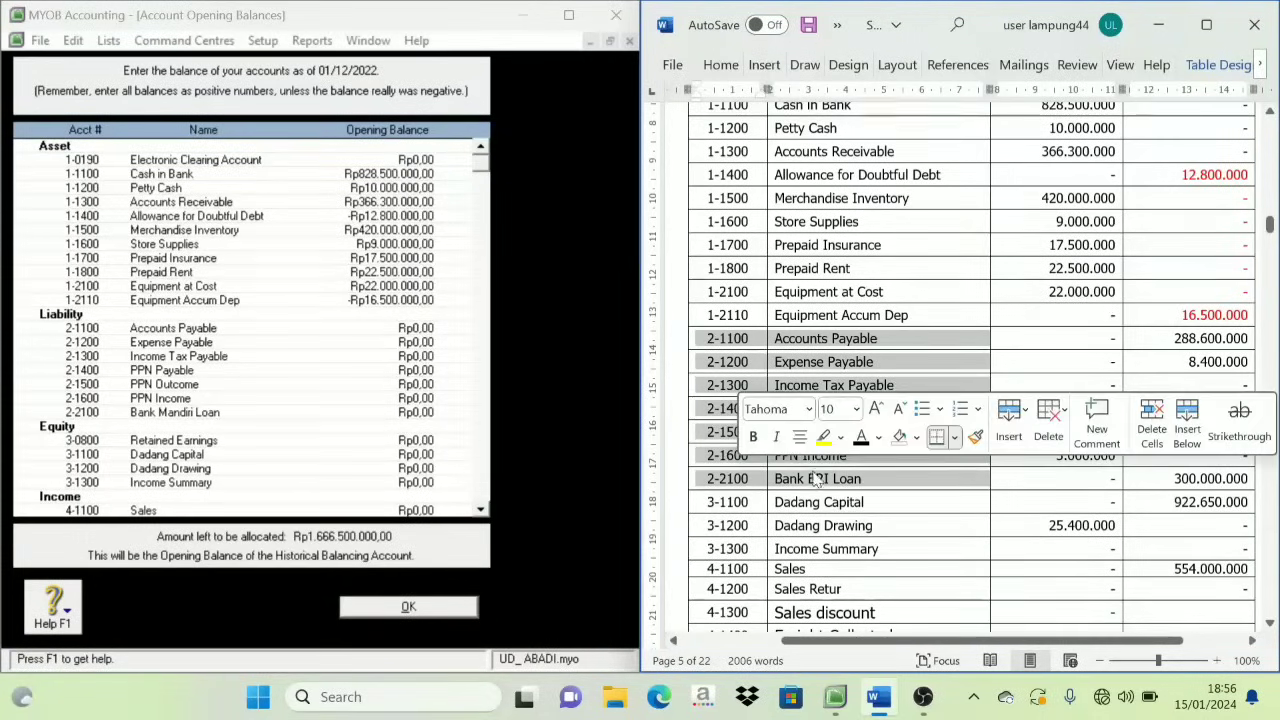
{"action": "left_click", "coordinate": [878, 437]}
{"action": "left_click", "coordinate": [877, 346]}
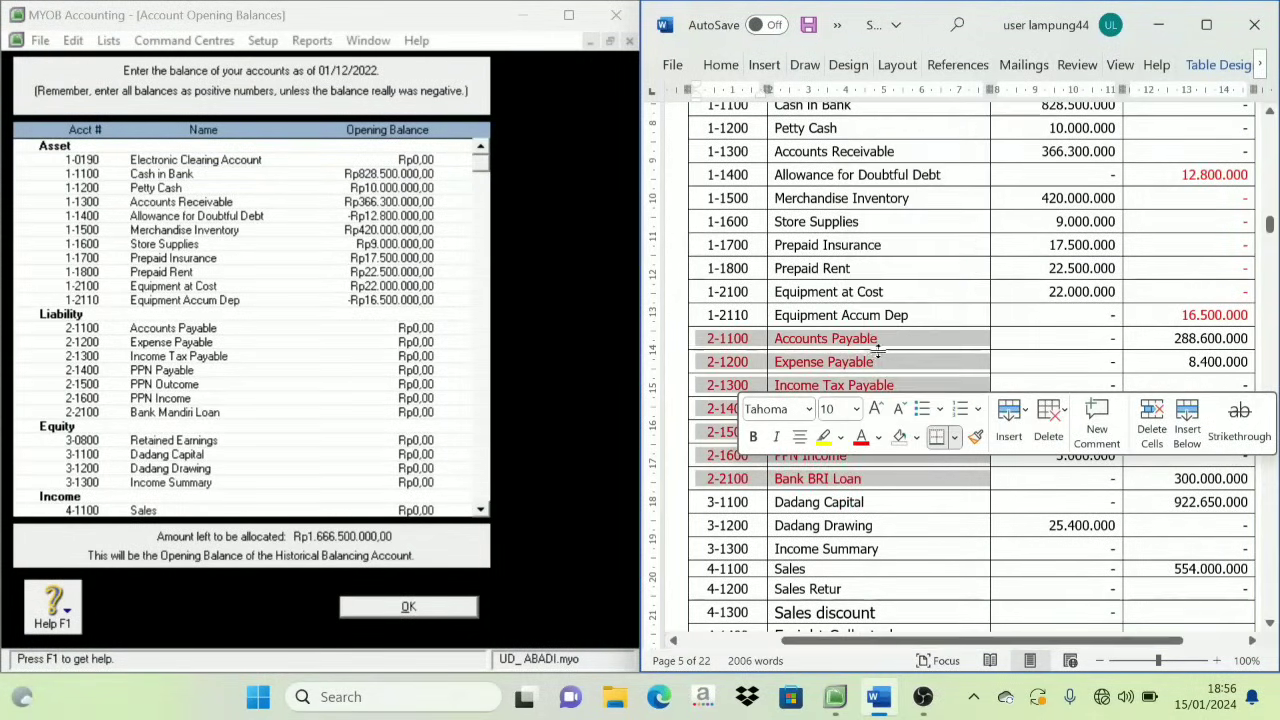
{"action": "left_click", "coordinate": [836, 291]}
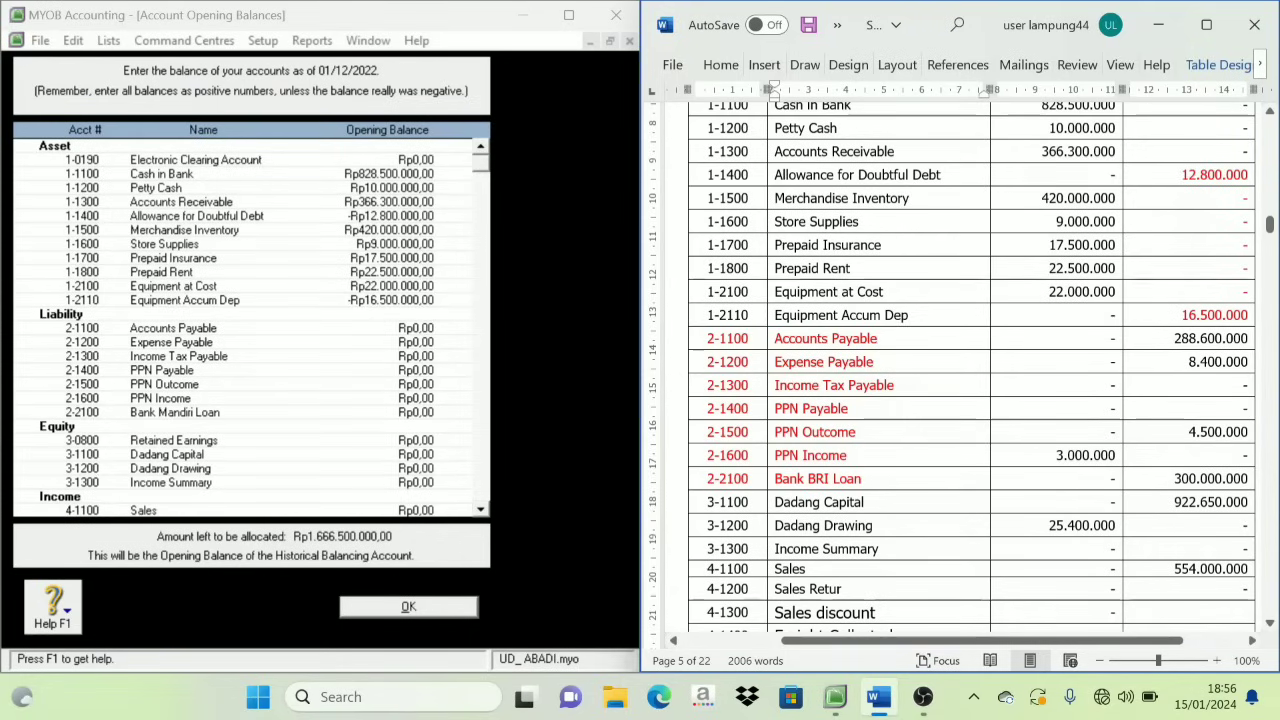
{"action": "left_click_drag", "start_coordinate": [1057, 455], "coordinate": [1117, 459]}
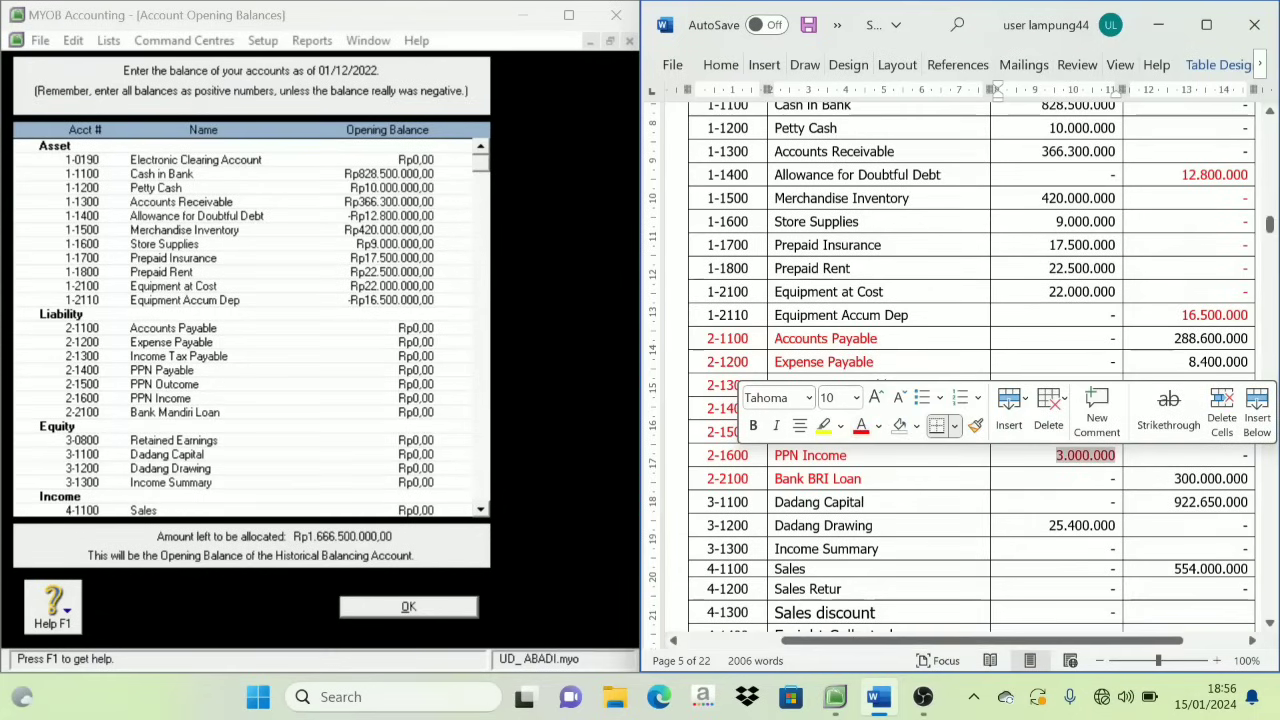
{"action": "left_click", "coordinate": [861, 425]}
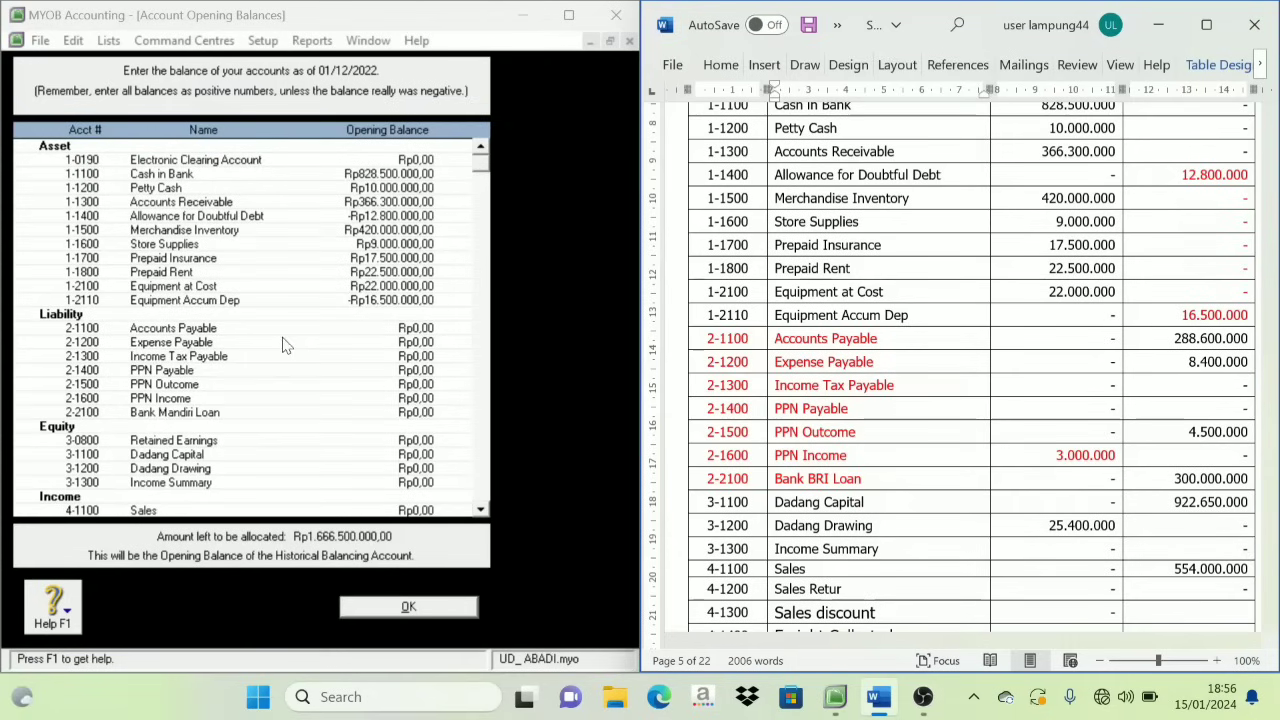
In MYOB, set the opening balances of Accounts Payable to 288600000 and Expense Payable to 8400000.
{"action": "left_click", "coordinate": [422, 328]}
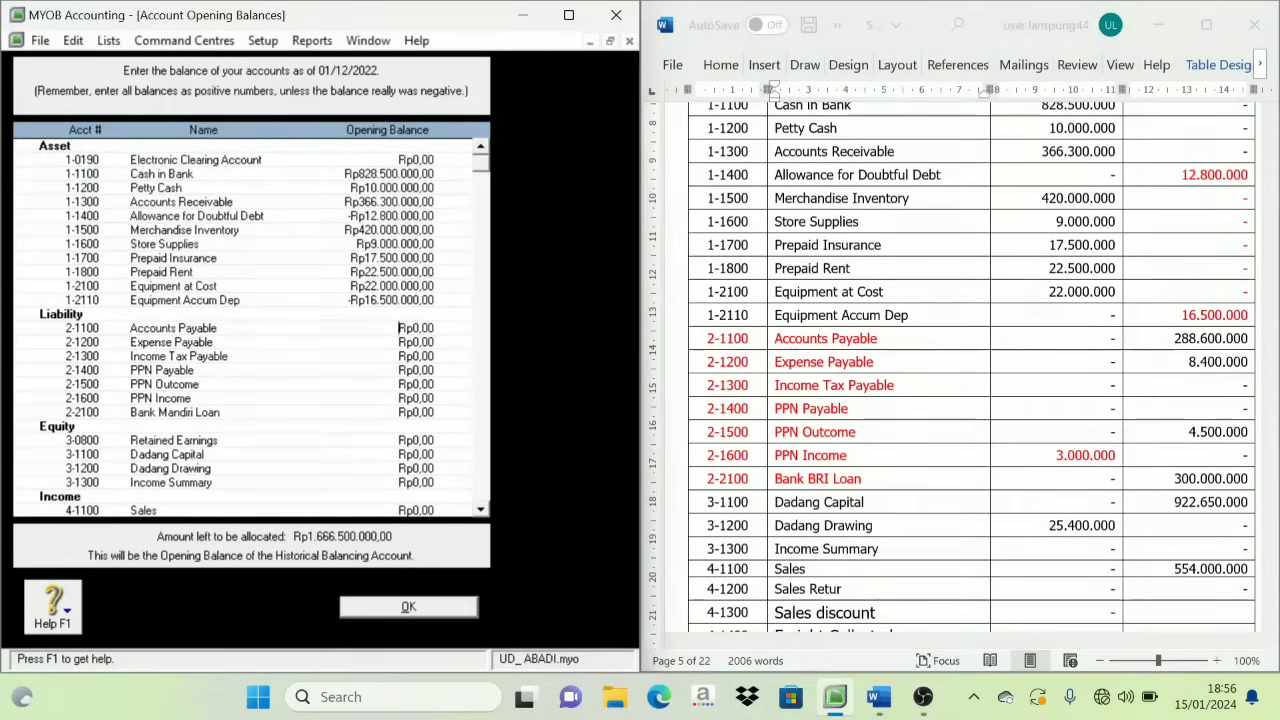
{"action": "double_click", "coordinate": [422, 328]}
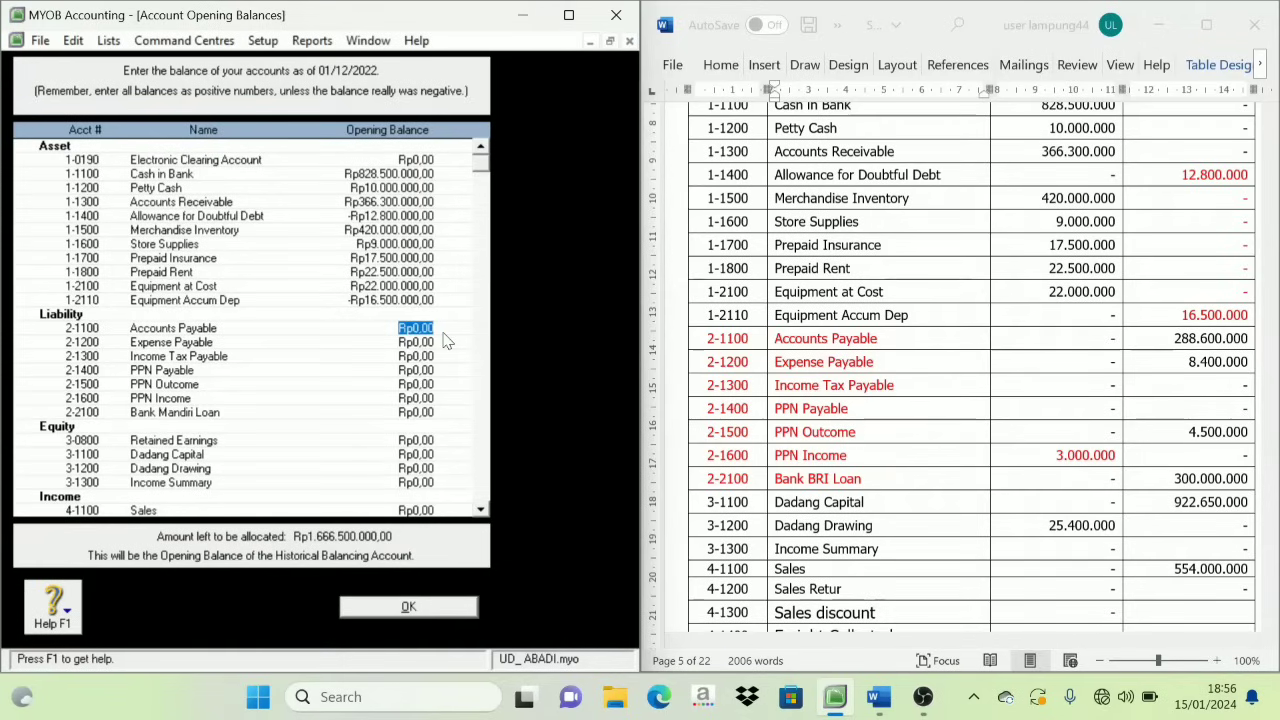
{"action": "type", "text": "288"}
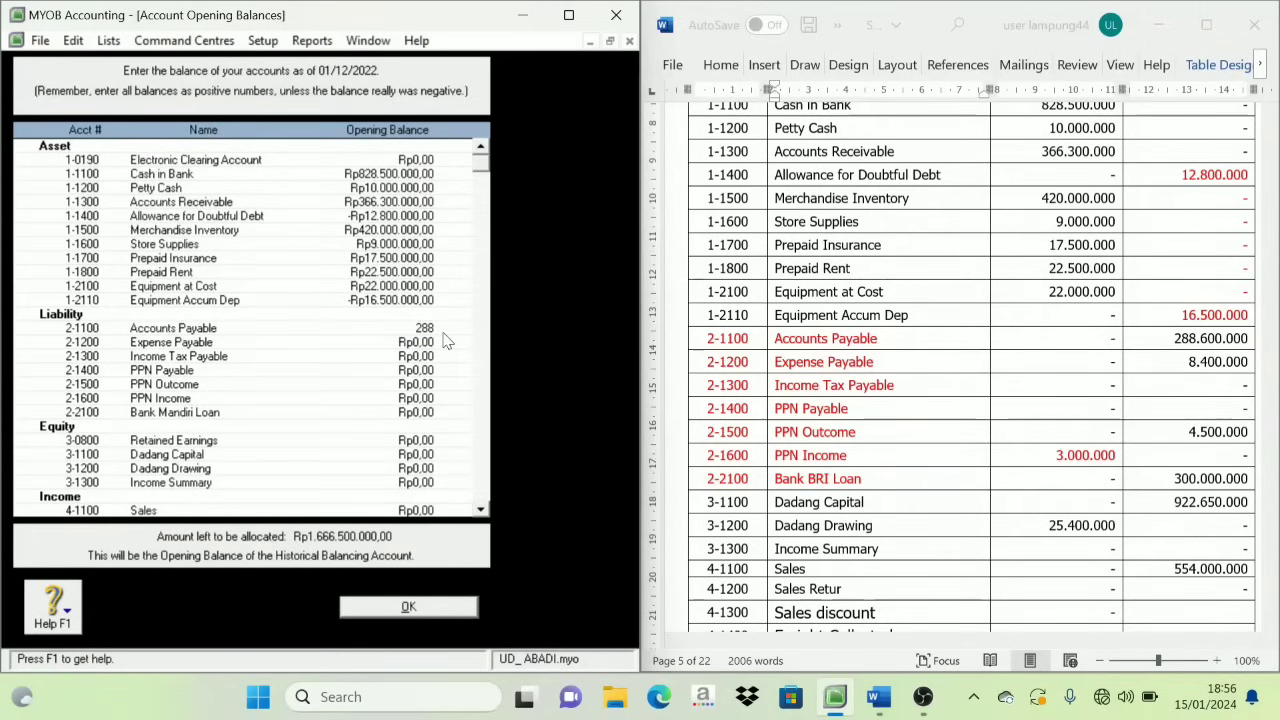
{"action": "type", "text": "600000"}
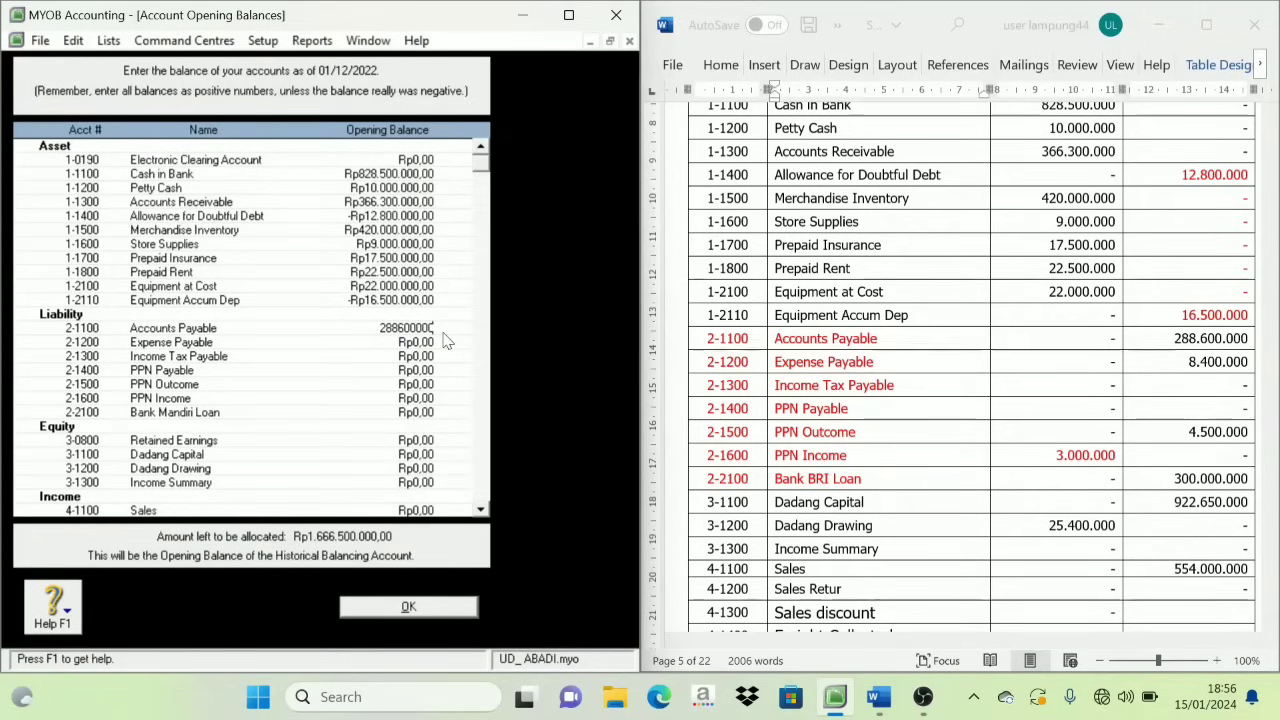
{"action": "key", "text": "Tab"}
{"action": "type", "text": "8"}
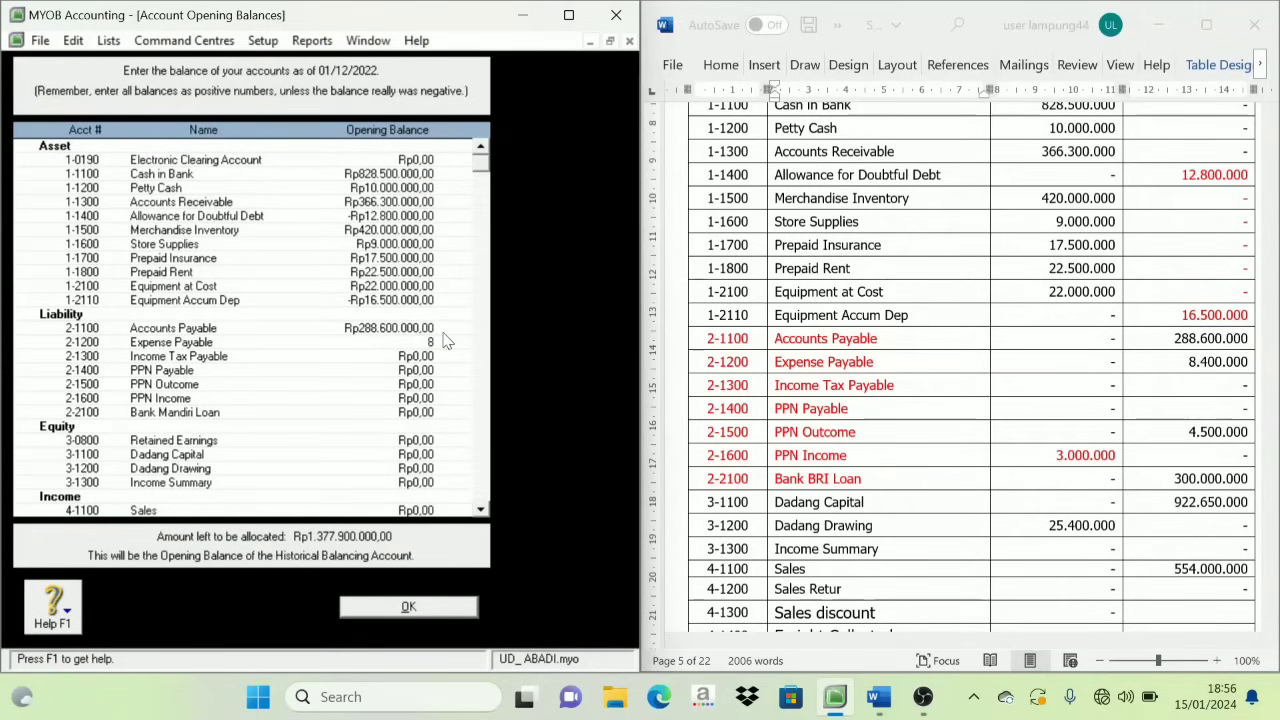
{"action": "type", "text": "400000"}
{"action": "key", "text": "Tab"}
Leave Income Tax Payable and PPN Payable at zero and set the PPN Outcome opening balance to 4500000.
{"action": "key", "text": "Tab"}
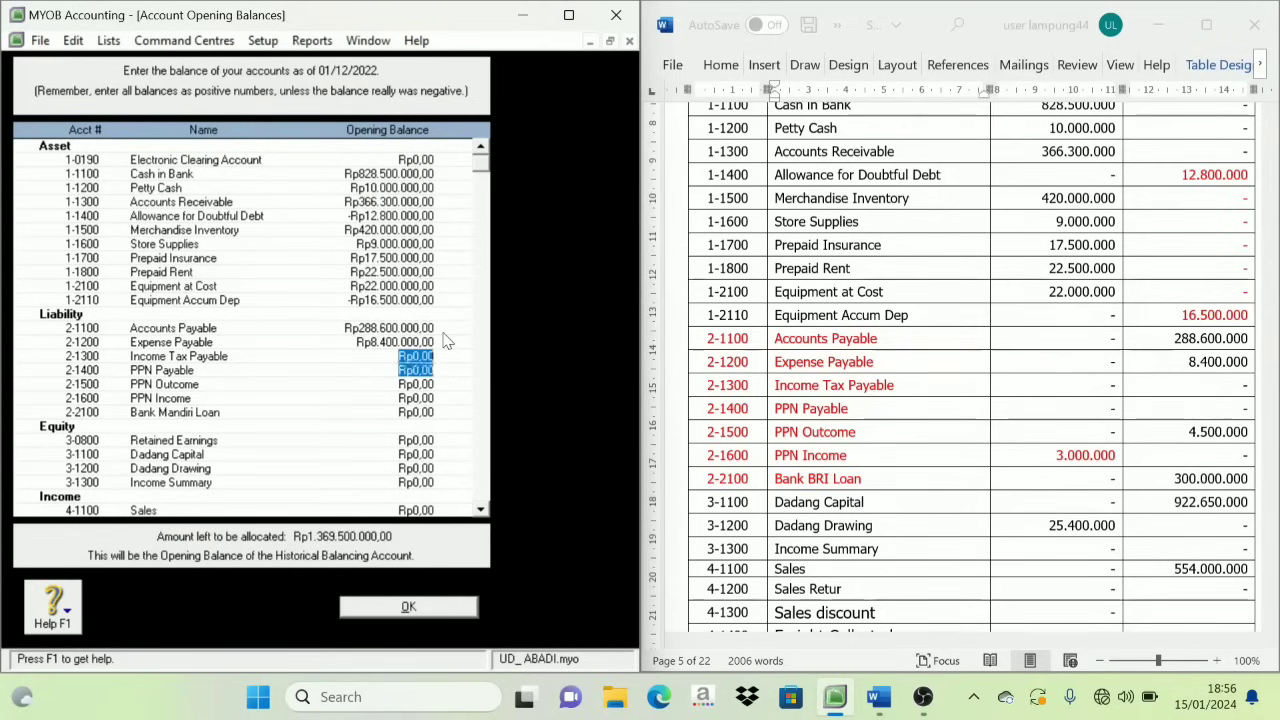
{"action": "key", "text": "Tab"}
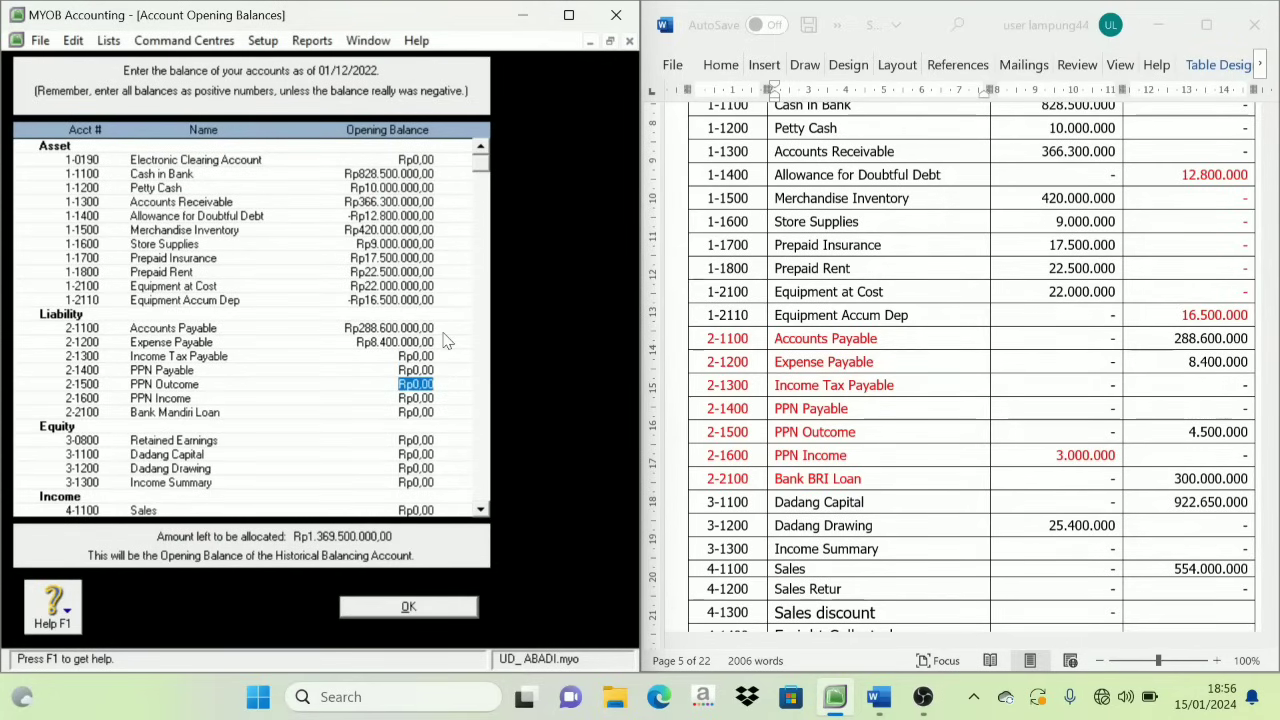
{"action": "type", "text": "4500000"}
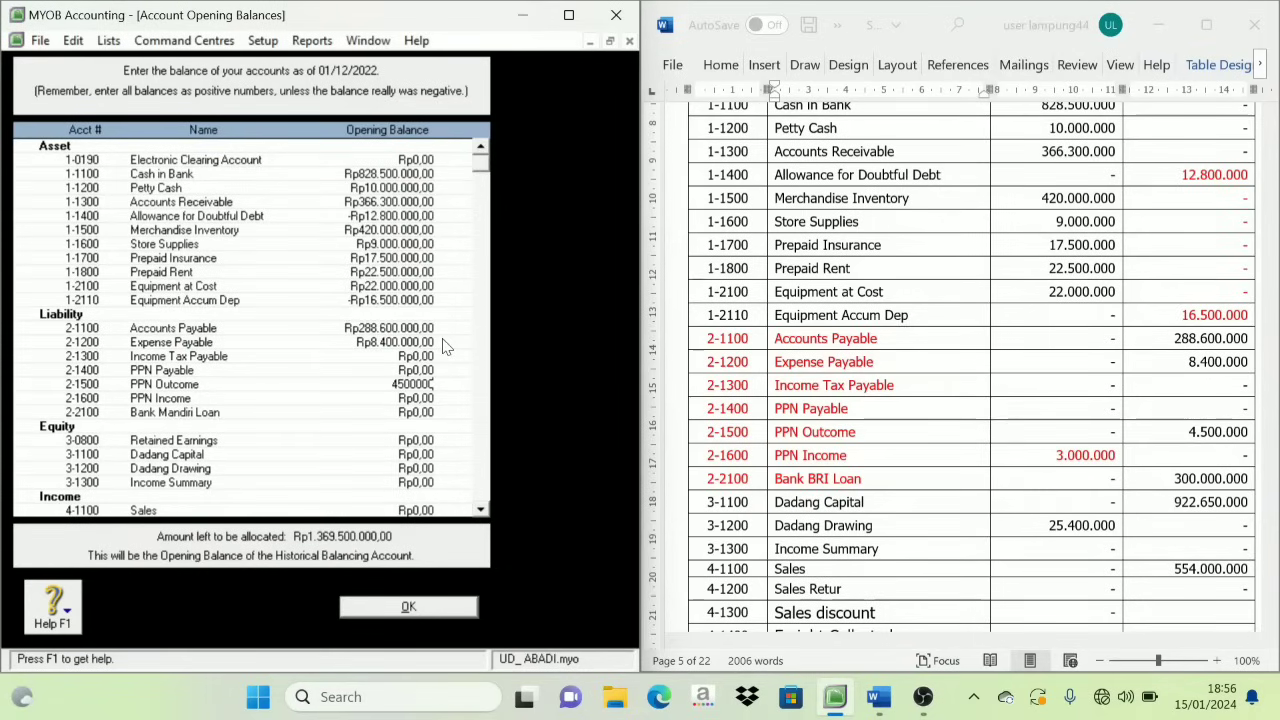
{"action": "key", "text": "Tab"}
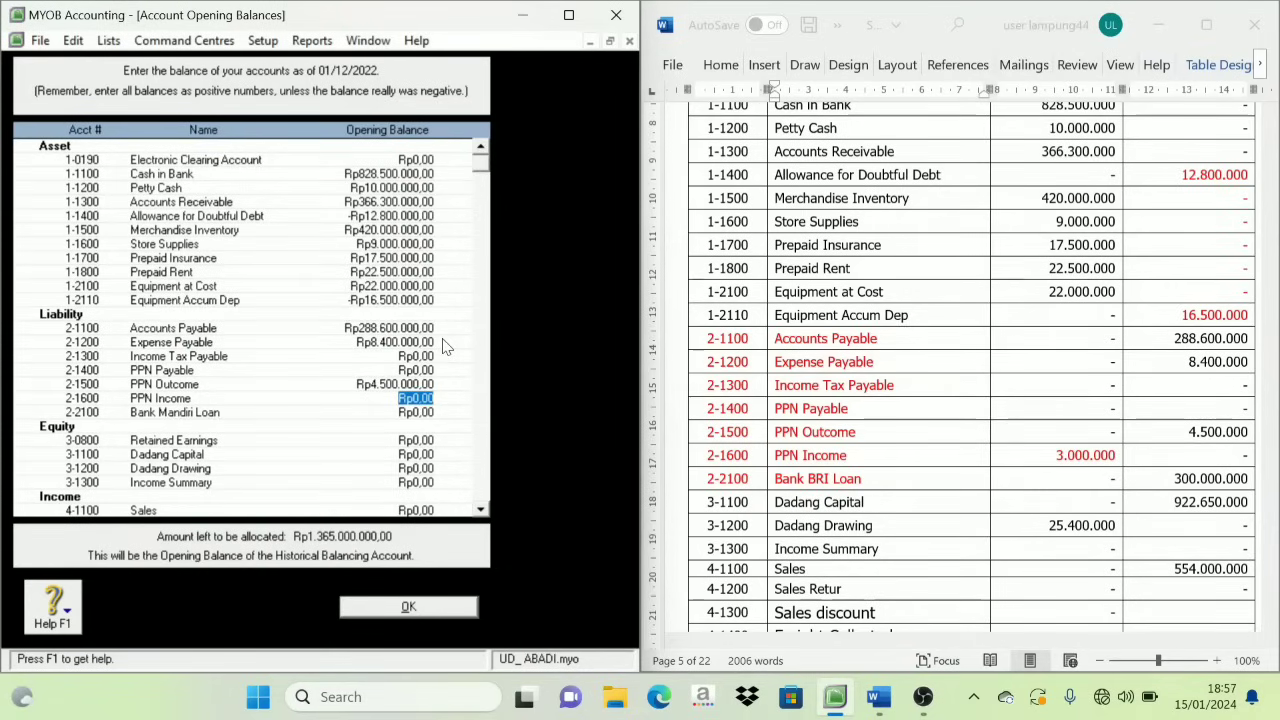
Set the opening balances of PPN Income to -3000000 and Bank Mandiri Loan to 300000000.
{"action": "type", "text": "-Rp3.000."}
{"action": "type", "text": "000000"}
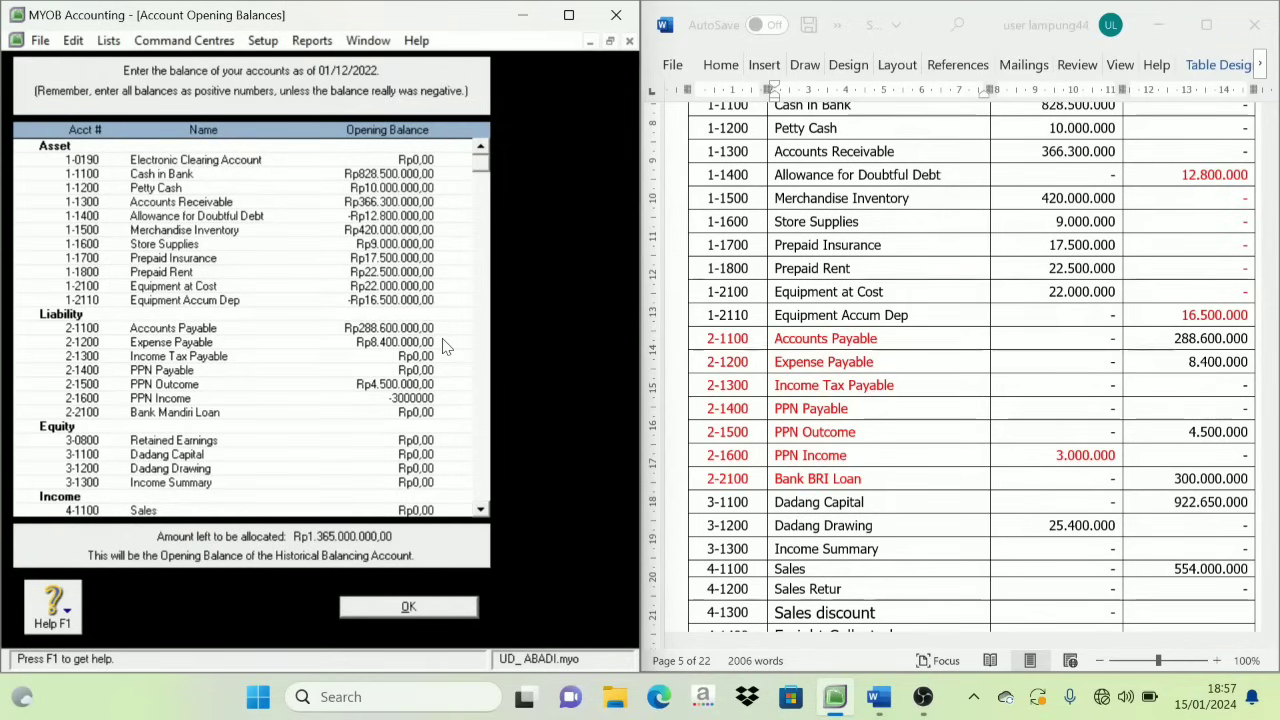
{"action": "key", "text": "Tab"}
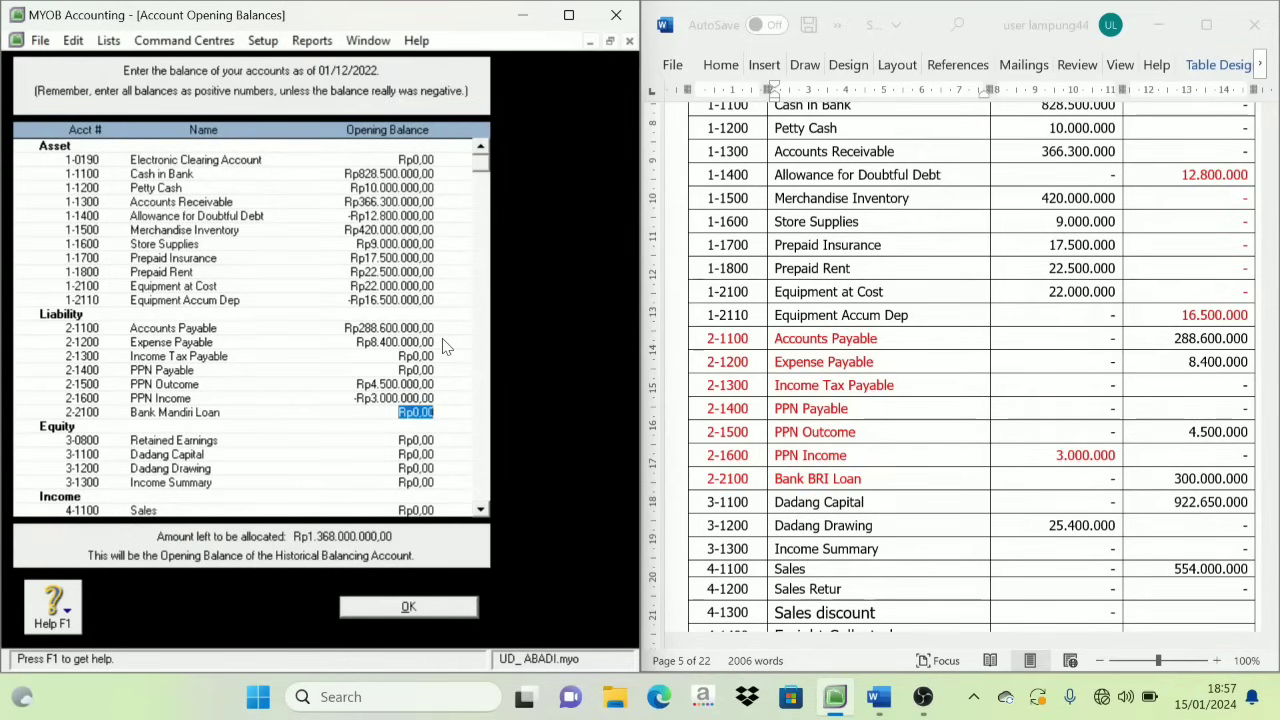
{"action": "type", "text": "300000000"}
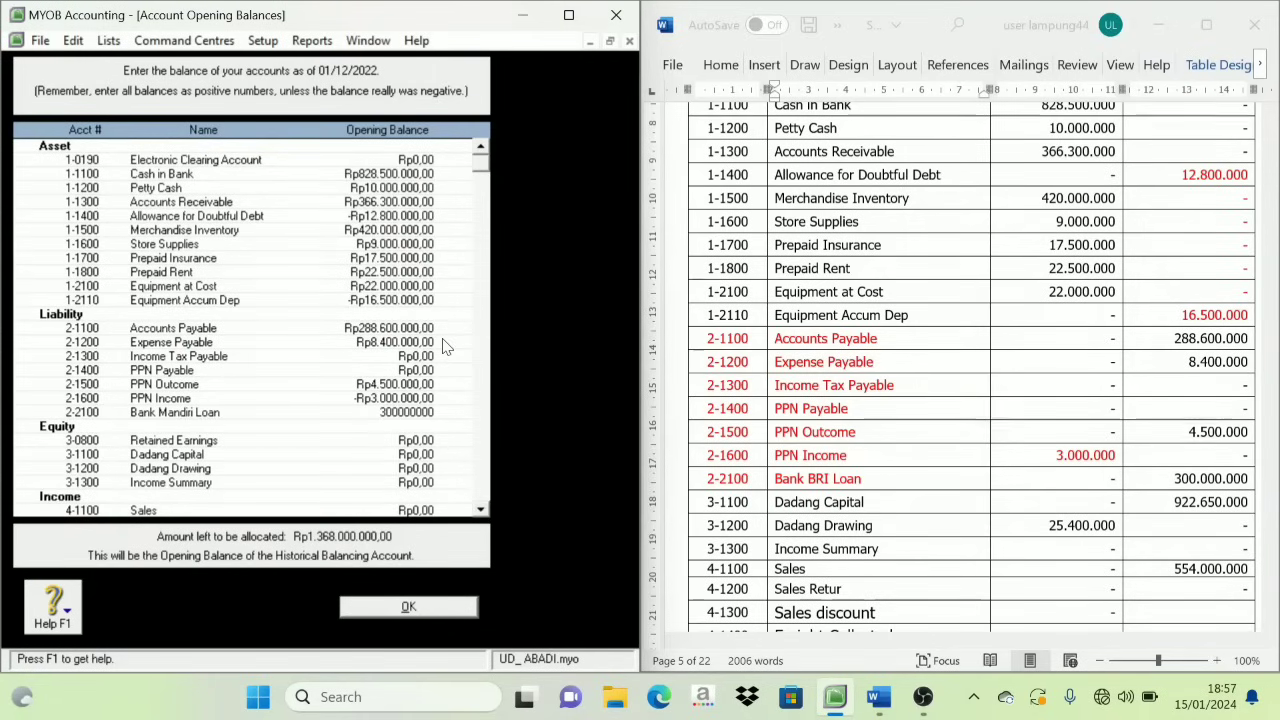
{"action": "key", "text": "Tab"}
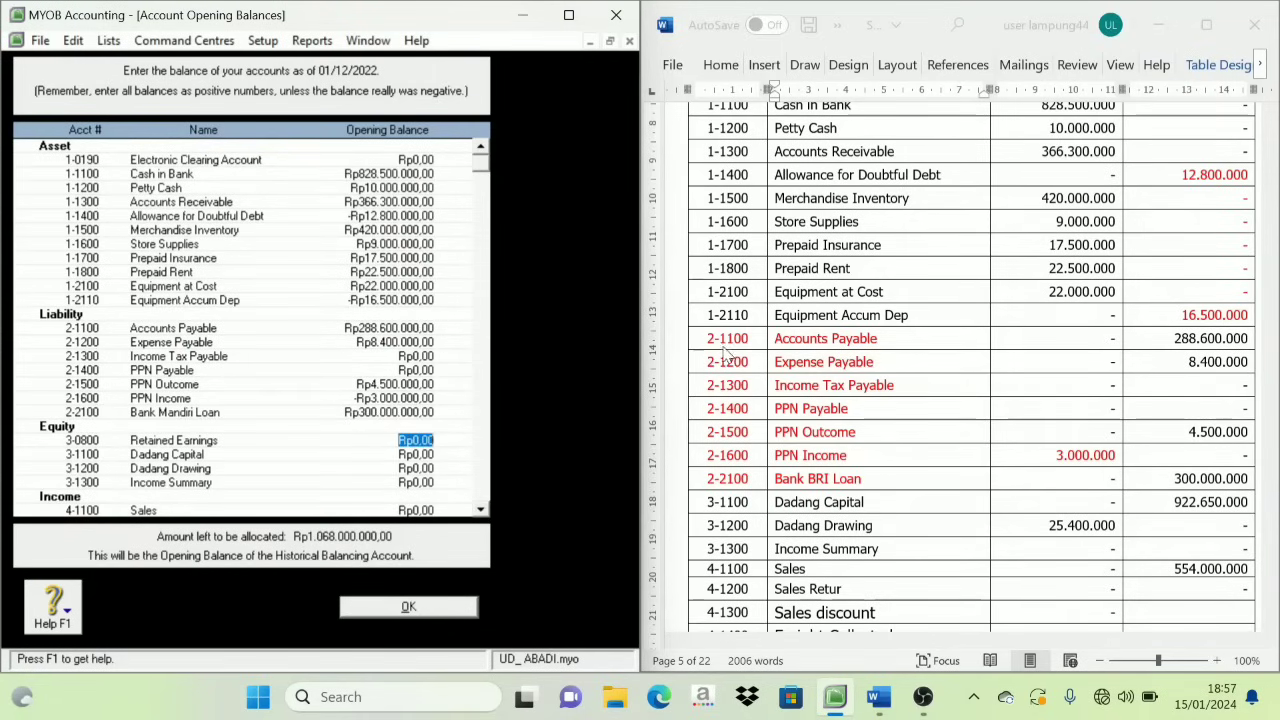
In the Word trial balance, reset the codes and names of liability accounts 2-1100 through 2-2100 to the Automatic font colour.
{"action": "left_click_drag", "start_coordinate": [728, 345], "coordinate": [840, 488]}
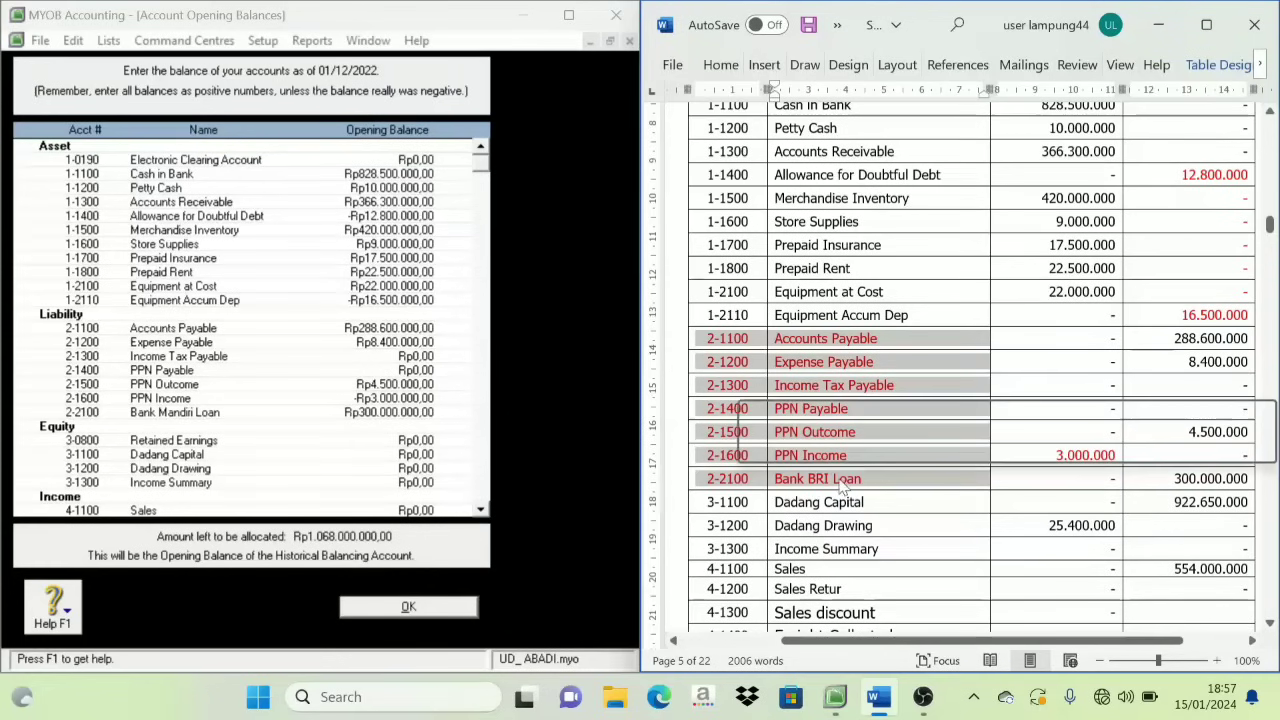
{"action": "left_click", "coordinate": [879, 445]}
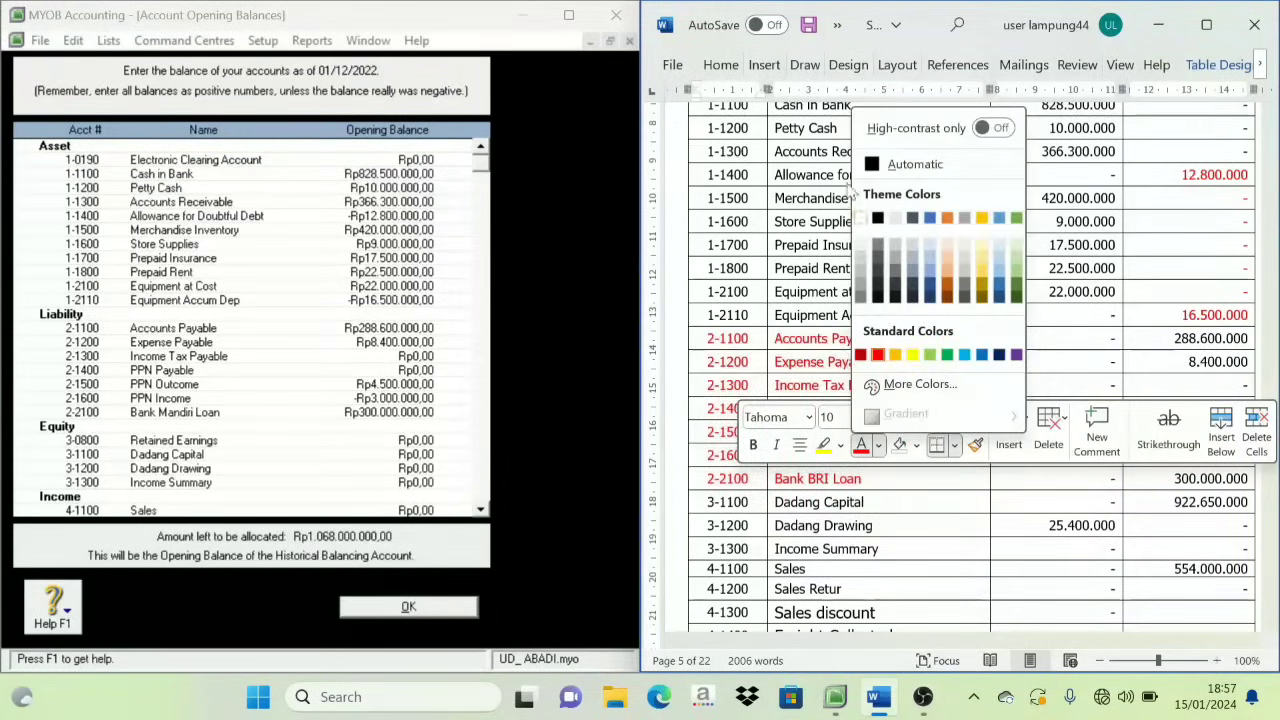
{"action": "left_click", "coordinate": [910, 164]}
{"action": "left_click", "coordinate": [804, 502]}
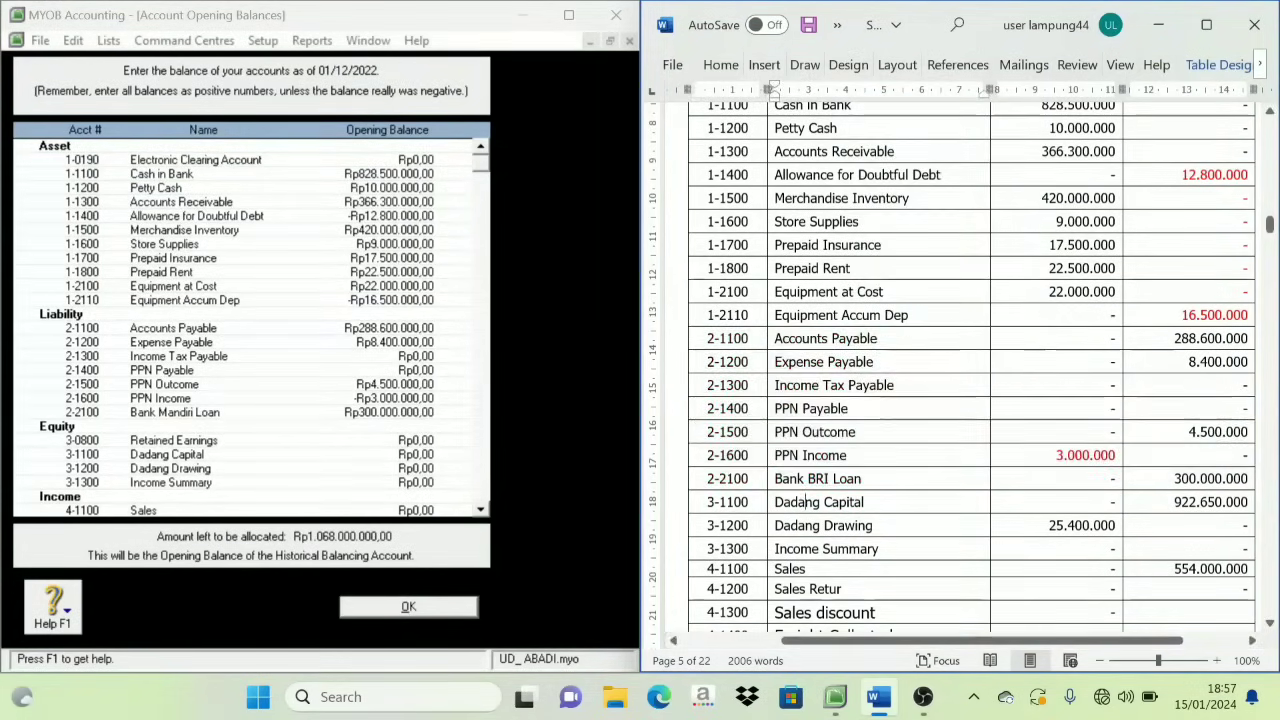
Colour the codes and names of equity accounts 3-1100 through 3-1300 red in the trial balance.
{"action": "scroll", "coordinate": [800, 450], "scroll_direction": "down", "scroll_amount": 3}
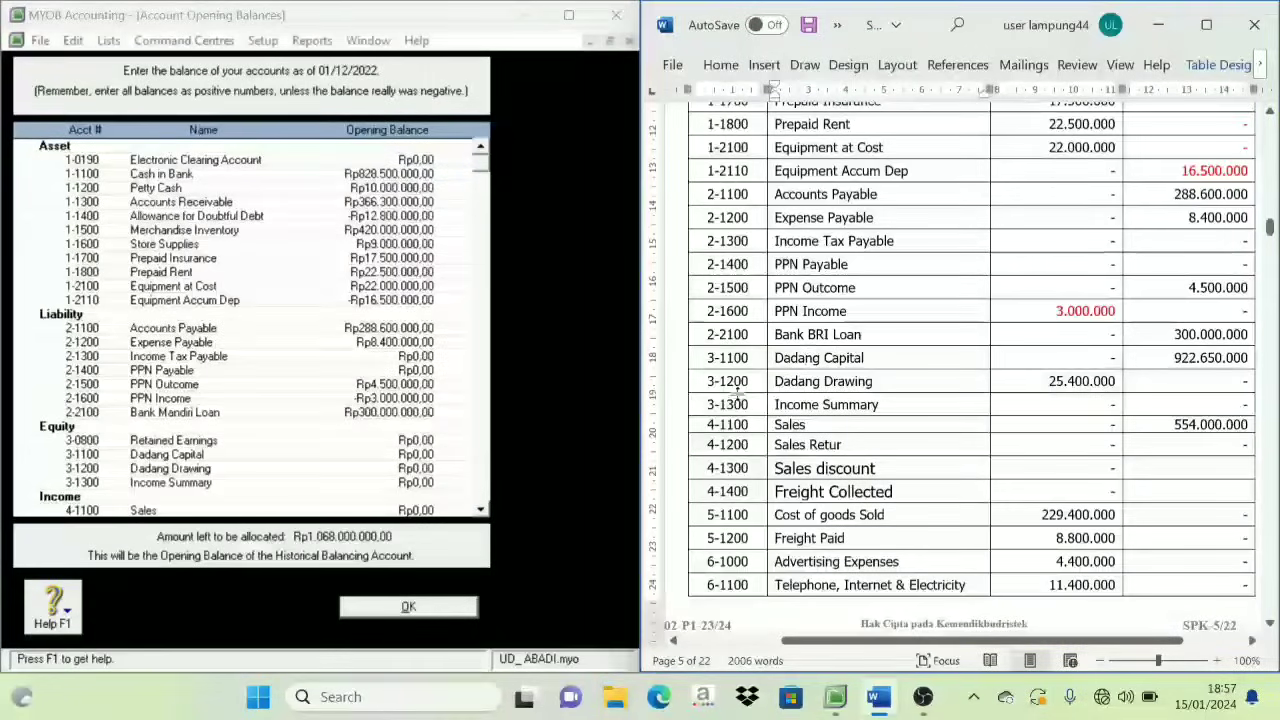
{"action": "mouse_move", "coordinate": [790, 382]}
{"action": "left_mouse_down"}
{"action": "mouse_move", "coordinate": [735, 385]}
{"action": "mouse_move", "coordinate": [824, 410]}
{"action": "left_mouse_up"}
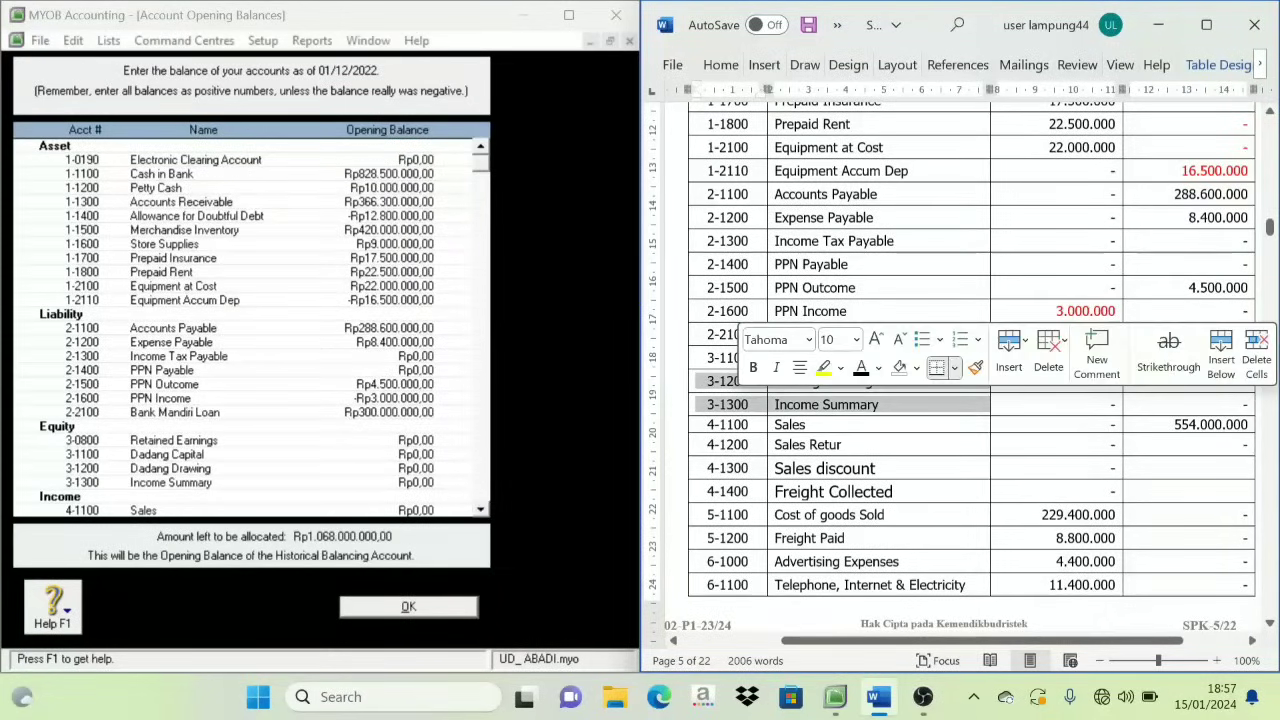
{"action": "left_click", "coordinate": [877, 367]}
{"action": "left_click", "coordinate": [876, 258]}
{"action": "left_click", "coordinate": [842, 444]}
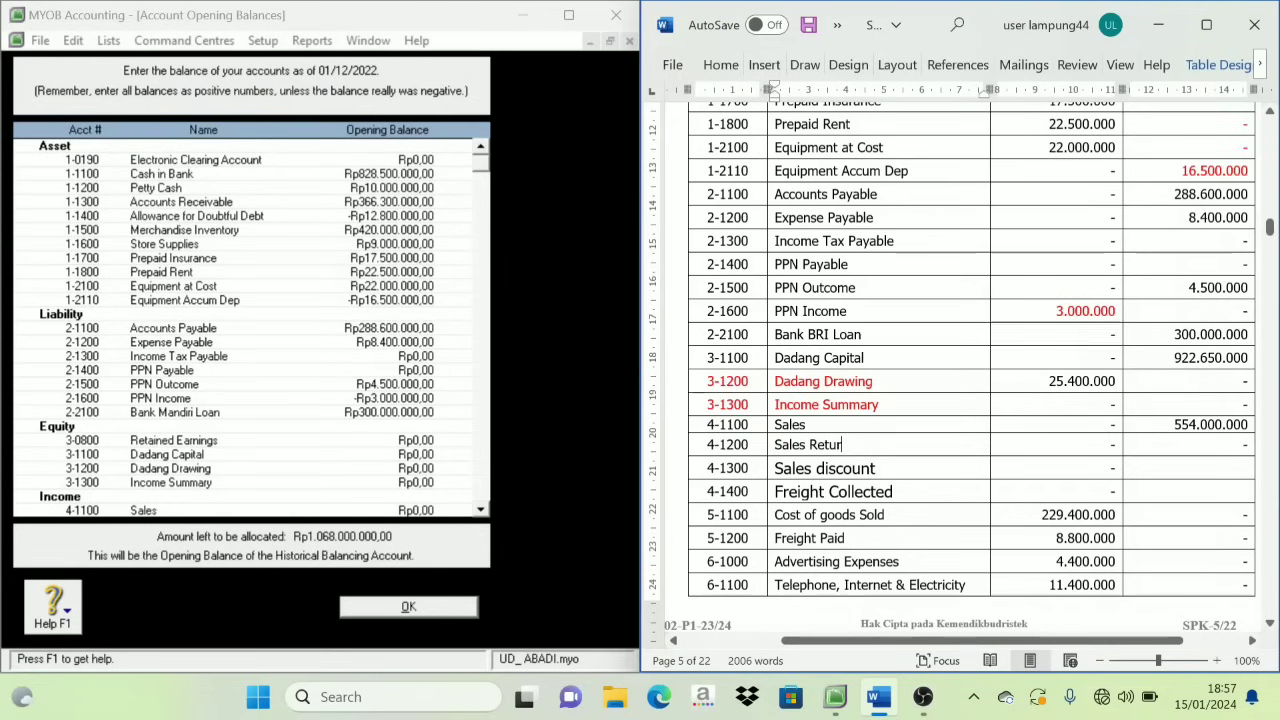
{"action": "left_click_drag", "start_coordinate": [733, 358], "coordinate": [880, 358]}
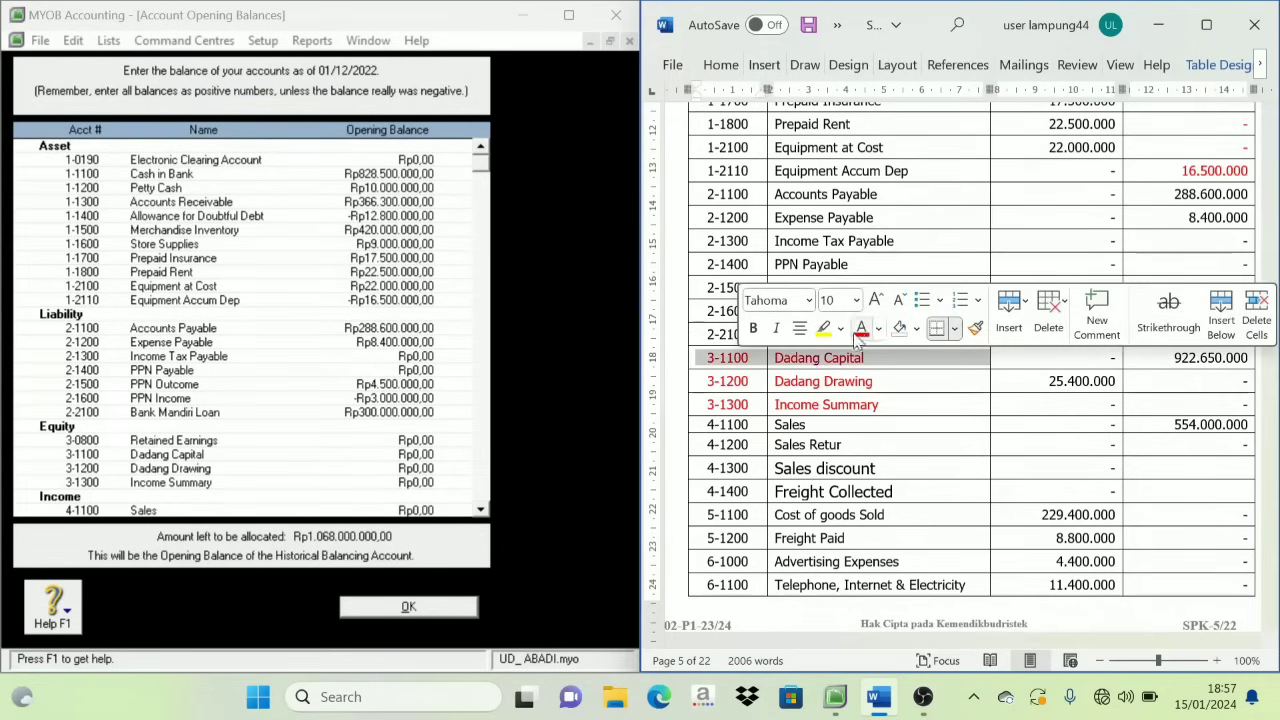
{"action": "left_click", "coordinate": [860, 330]}
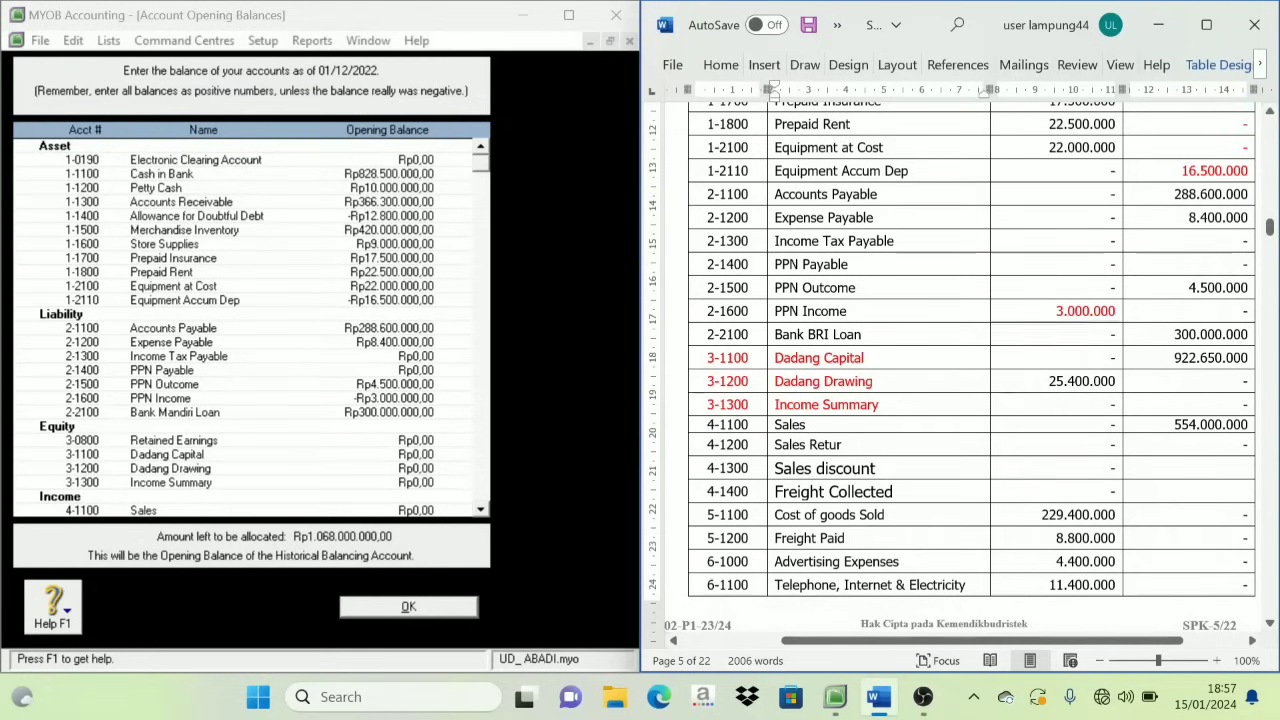
Colour the debit amount of the owner's drawing account 3-1200 red in the Word trial balance.
{"action": "left_click_drag", "start_coordinate": [1048, 381], "coordinate": [1116, 381]}
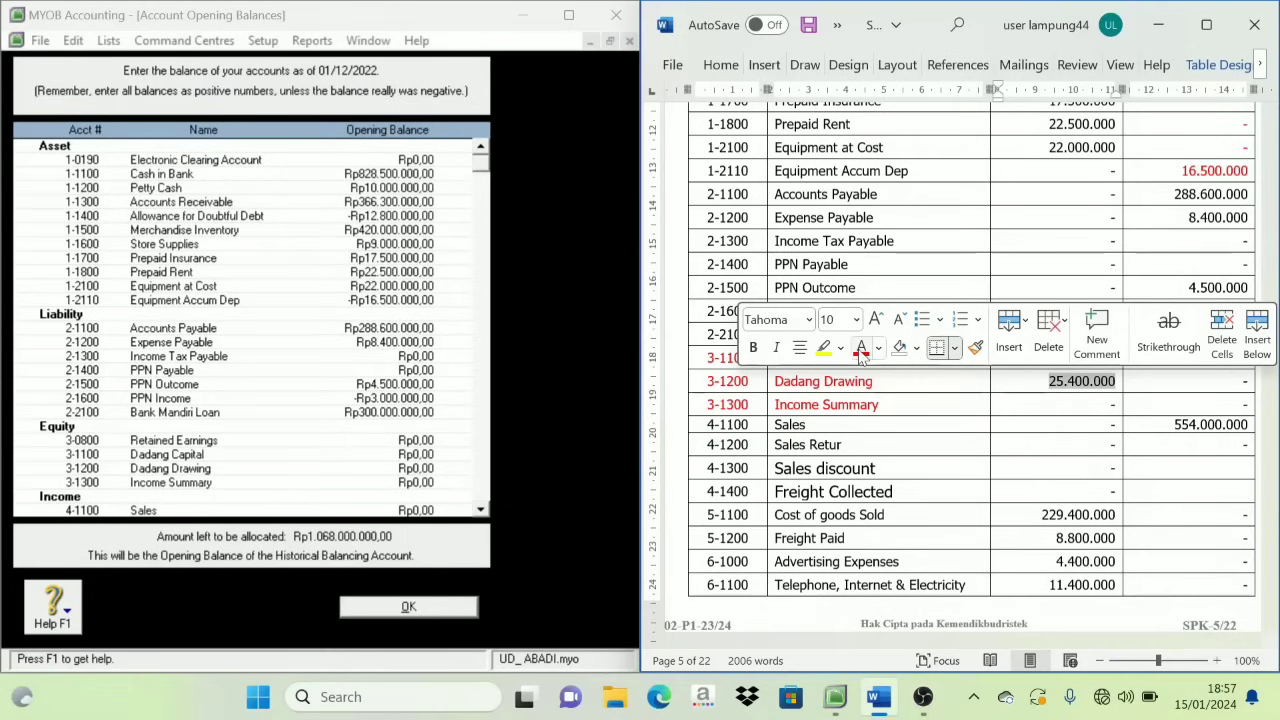
{"action": "left_click", "coordinate": [861, 350]}
{"action": "left_click", "coordinate": [1114, 425]}
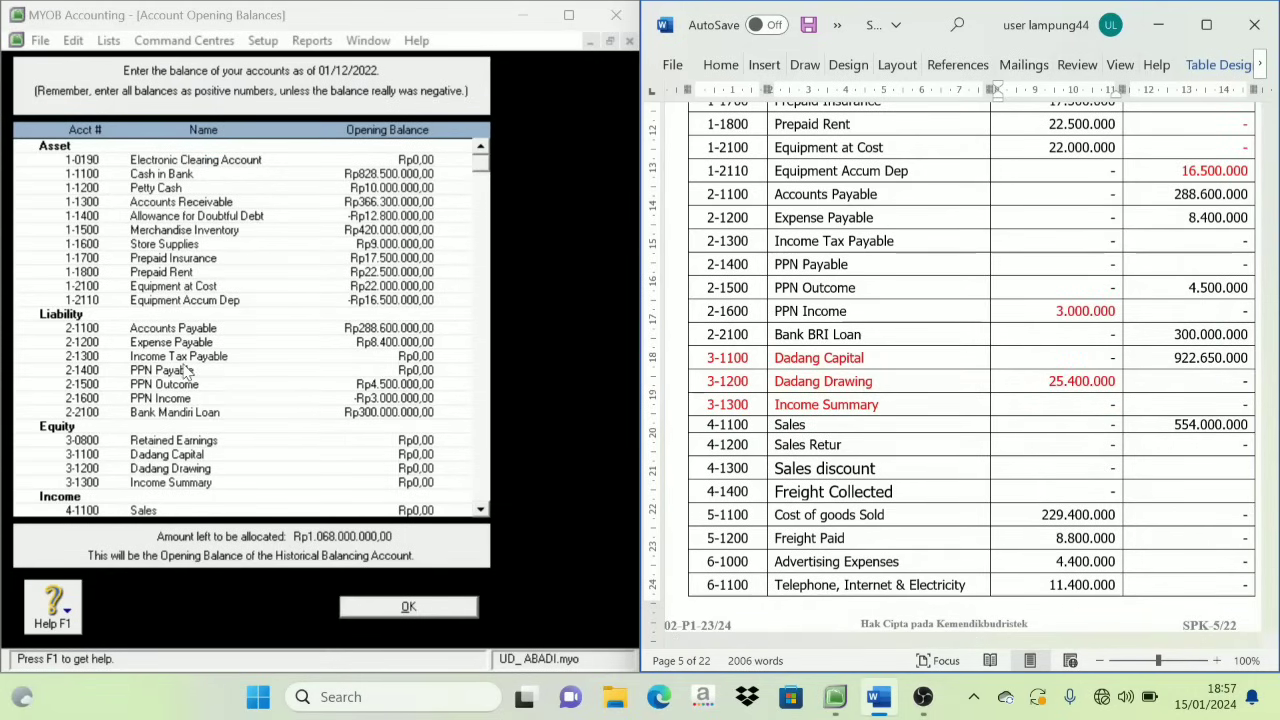
In MYOB, set the opening balances of the owner's capital account 3-1100 to 922650000 and drawing account 3-1200 to -25400000.
{"action": "scroll", "coordinate": [232, 452], "scroll_direction": "down", "scroll_amount": 2}
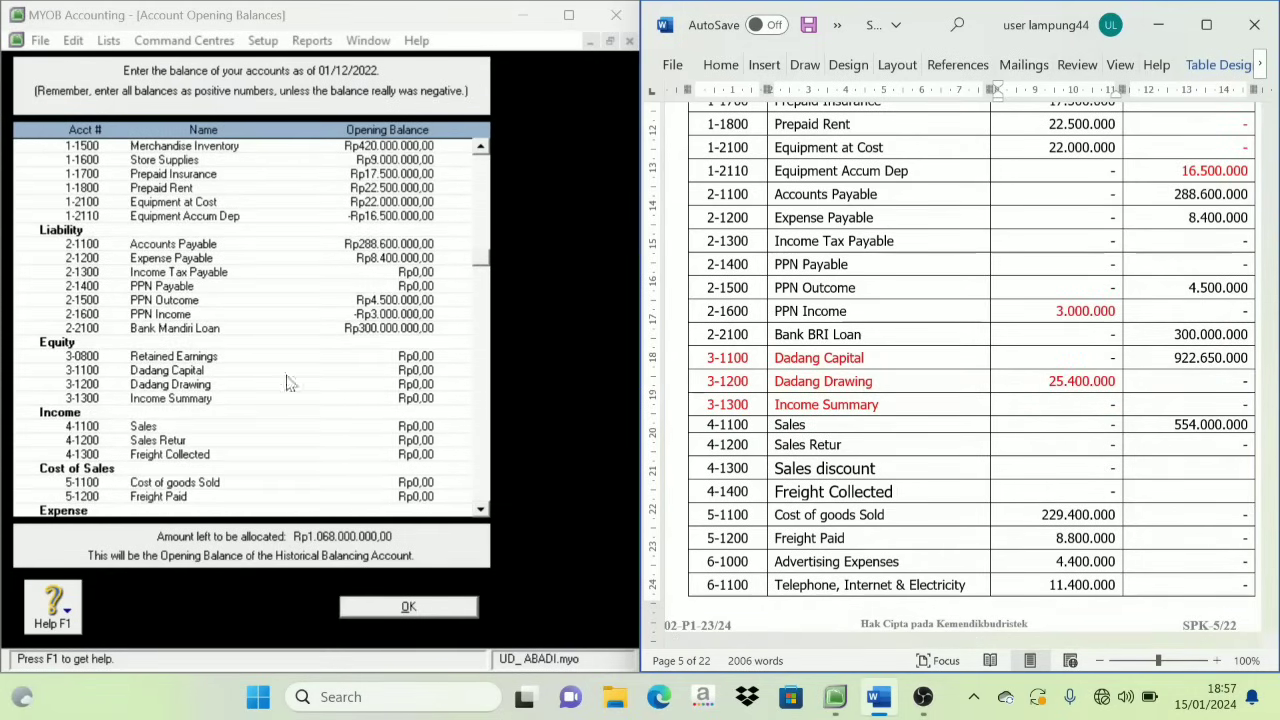
{"action": "left_click", "coordinate": [415, 370]}
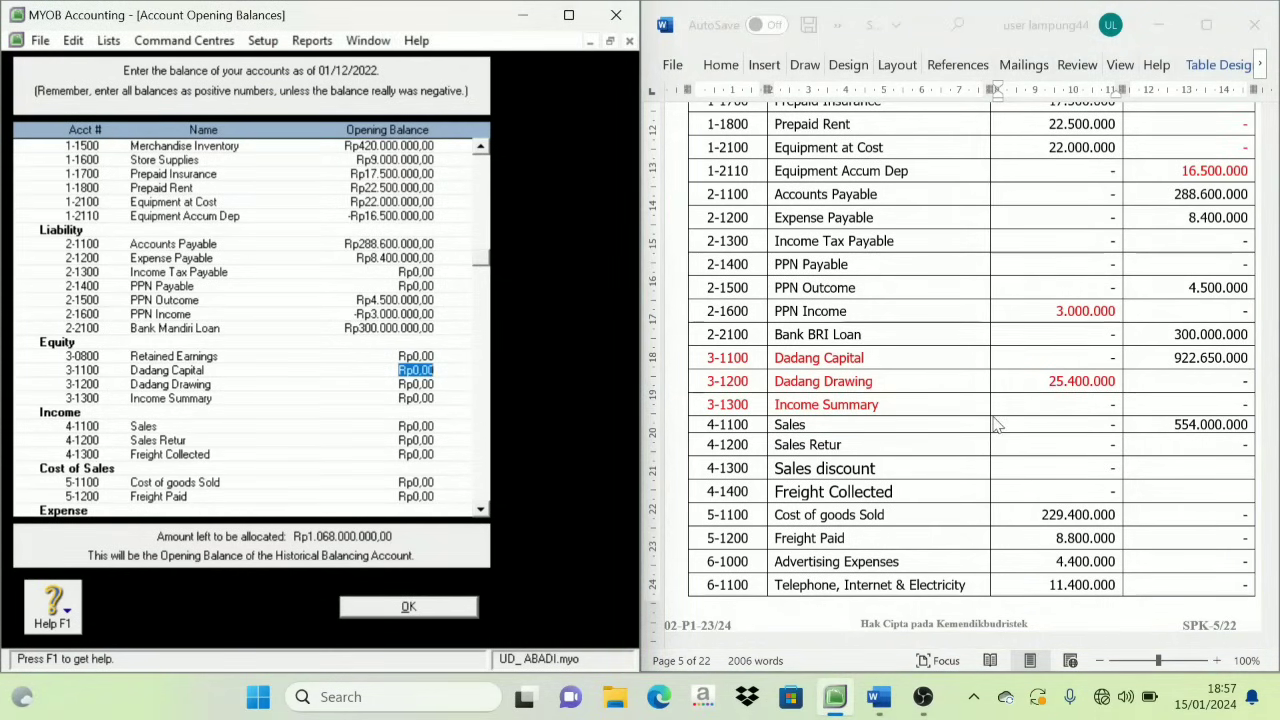
{"action": "type", "text": "9"}
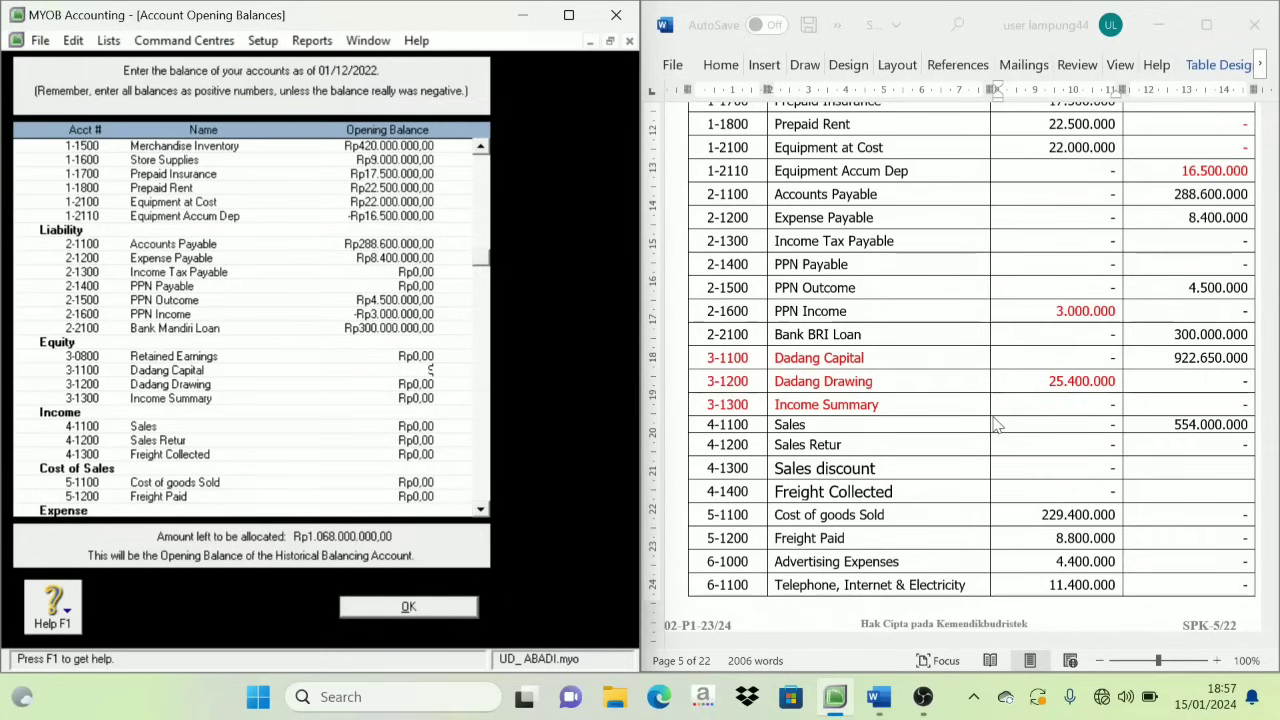
{"action": "type", "text": "22650000"}
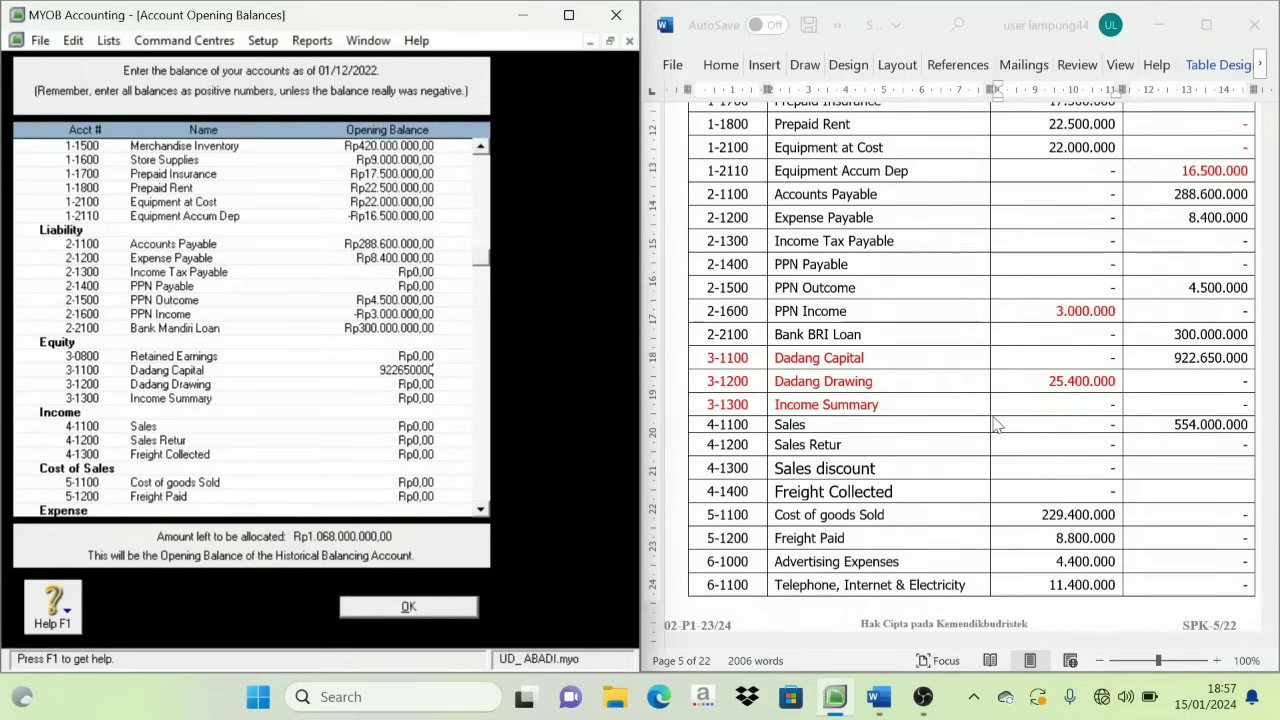
{"action": "key", "text": "Tab"}
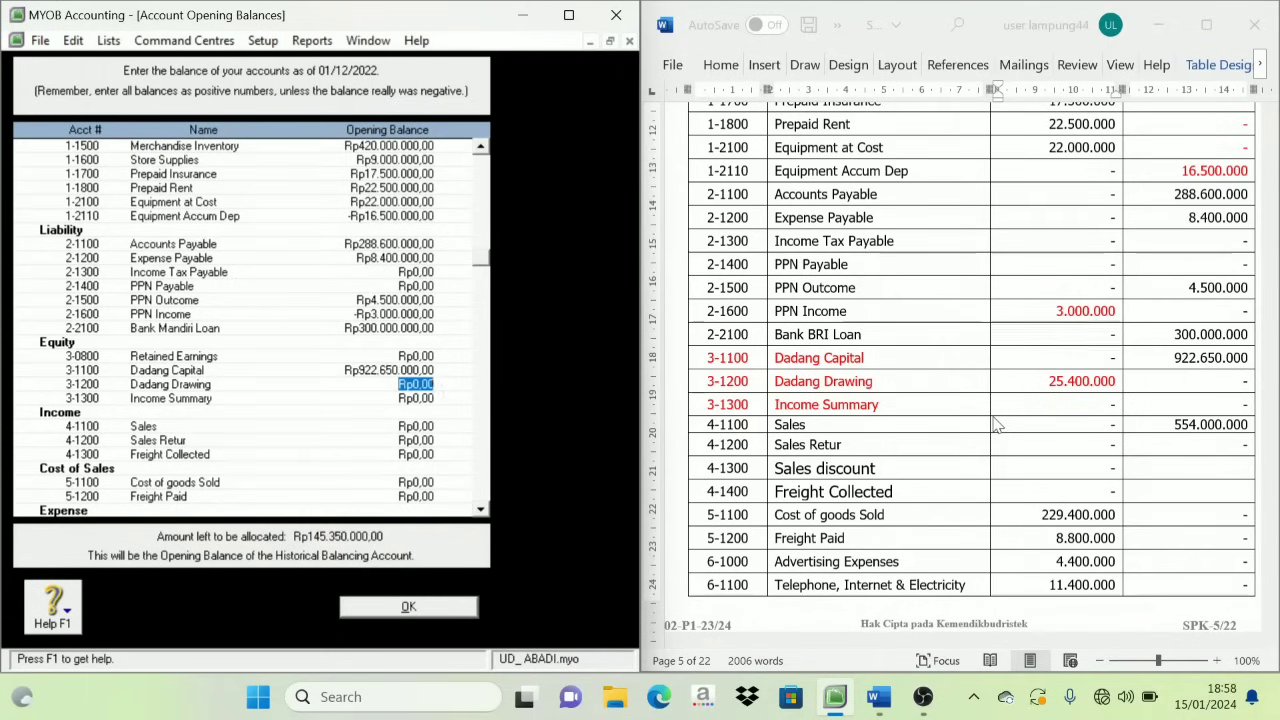
{"action": "type", "text": "-25400000"}
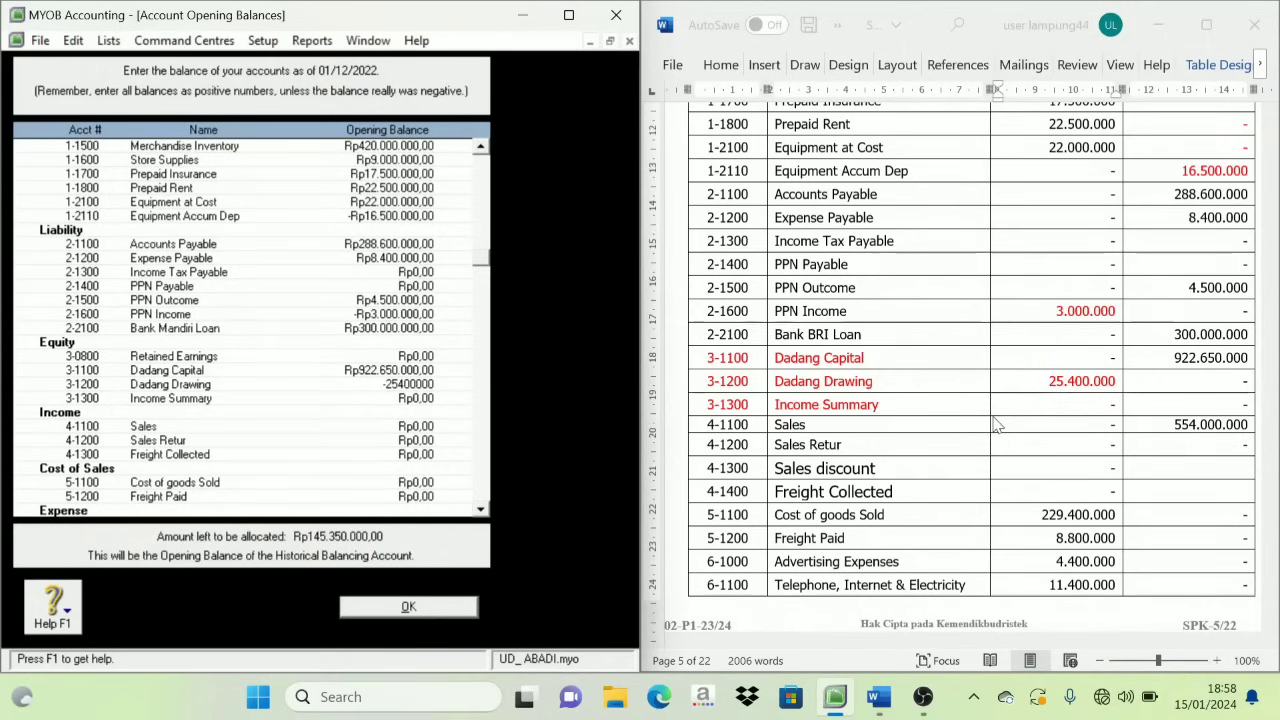
{"action": "key", "text": "Tab"}
In the Word trial balance, reset the codes and names of equity accounts 3-1100 through 3-1300 to the Automatic font colour.
{"action": "scroll", "coordinate": [975, 400], "scroll_direction": "down", "scroll_amount": 3}
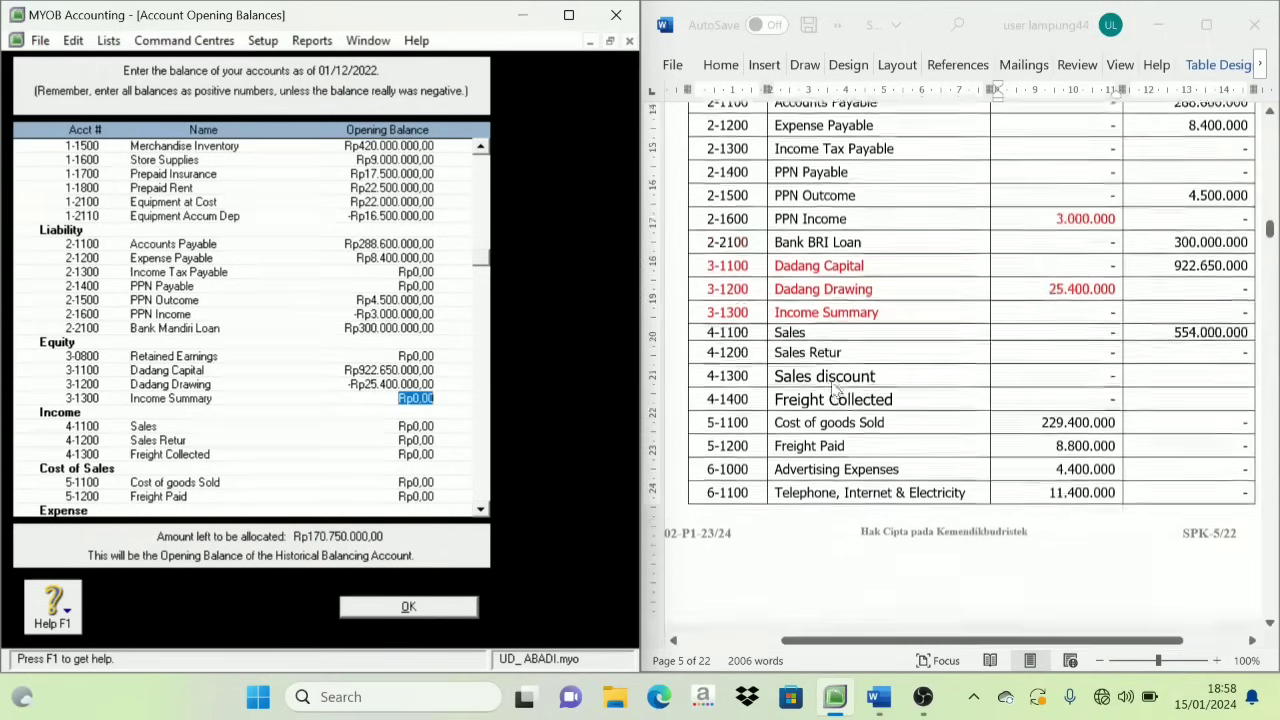
{"action": "left_click_drag", "start_coordinate": [760, 262], "coordinate": [818, 300]}
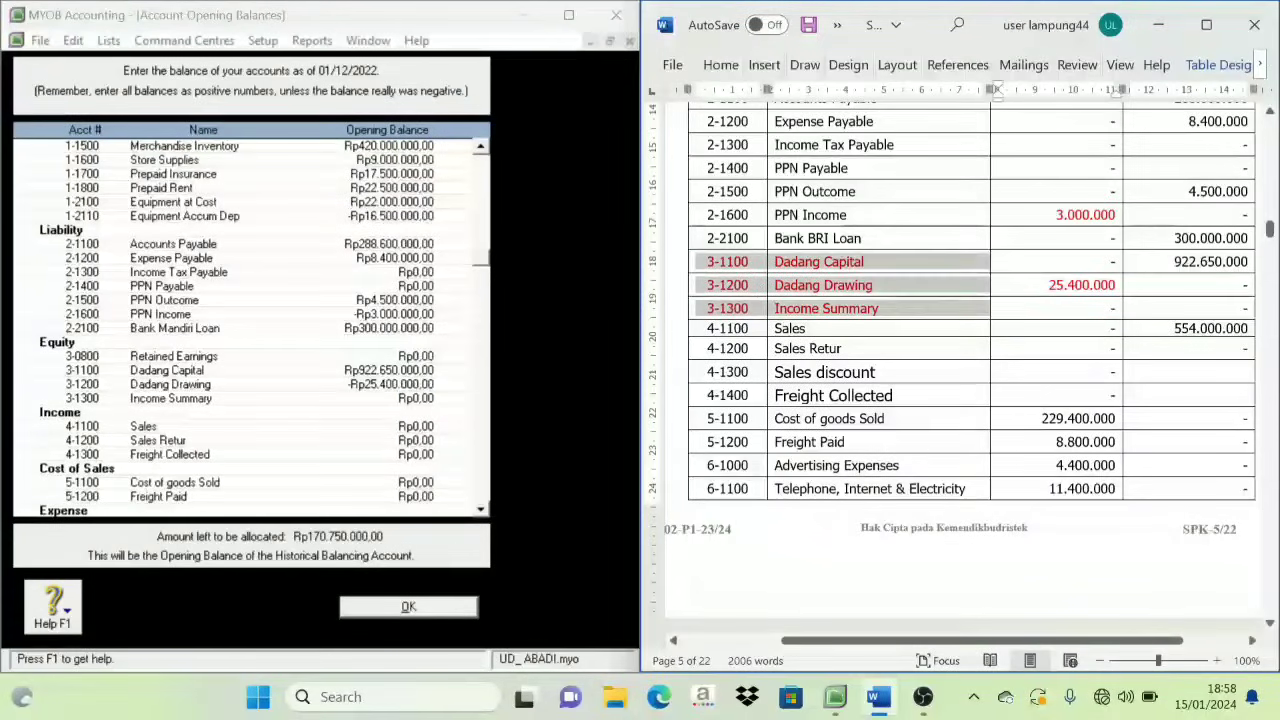
{"action": "left_click", "coordinate": [878, 277]}
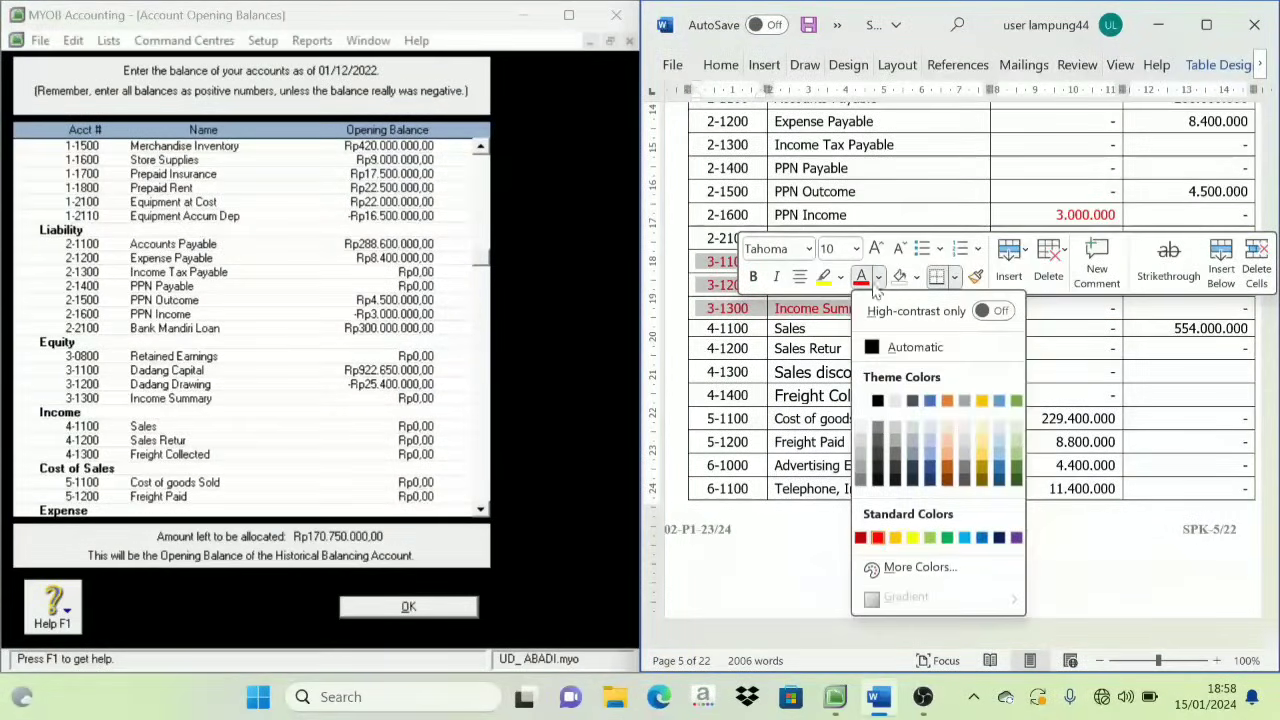
{"action": "left_click", "coordinate": [872, 347]}
Colour the codes and names of income accounts 4-1100 through 4-1400 red in the trial balance.
{"action": "scroll", "coordinate": [880, 360], "scroll_direction": "down", "scroll_amount": 3}
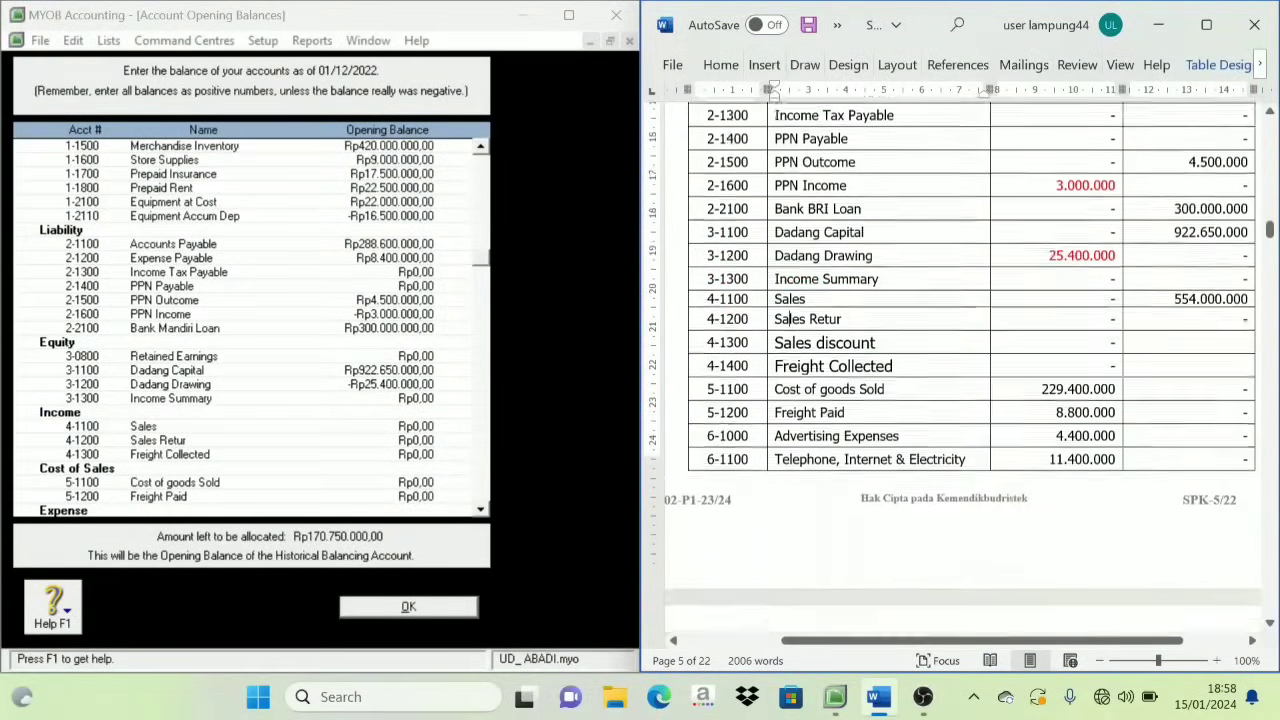
{"action": "left_click_drag", "start_coordinate": [705, 232], "coordinate": [712, 300]}
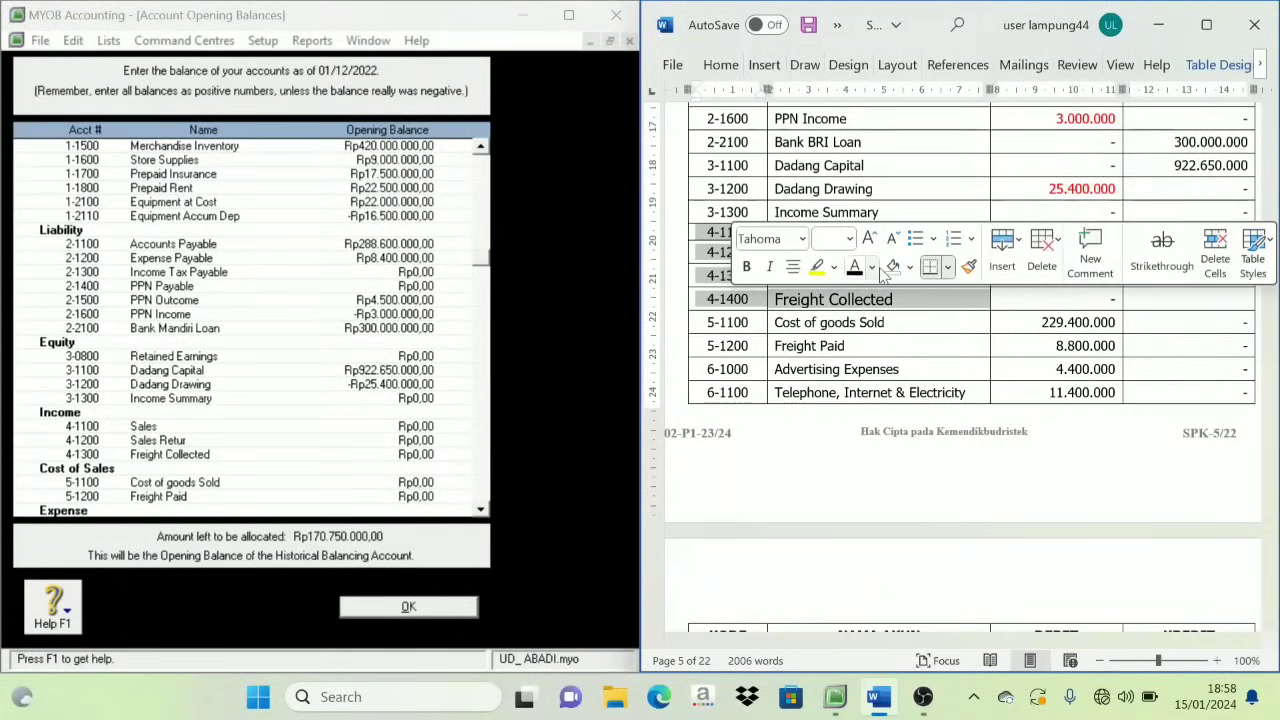
{"action": "left_click", "coordinate": [871, 267]}
{"action": "left_click", "coordinate": [871, 527]}
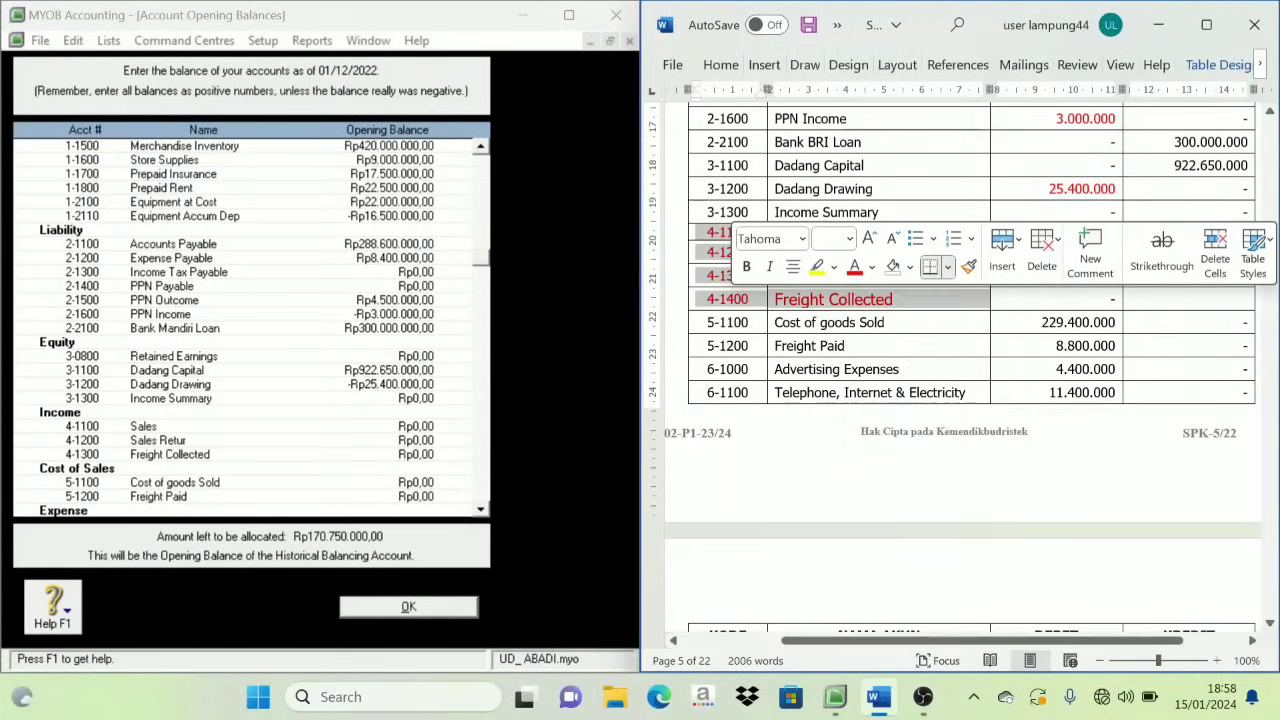
{"action": "left_click", "coordinate": [843, 345]}
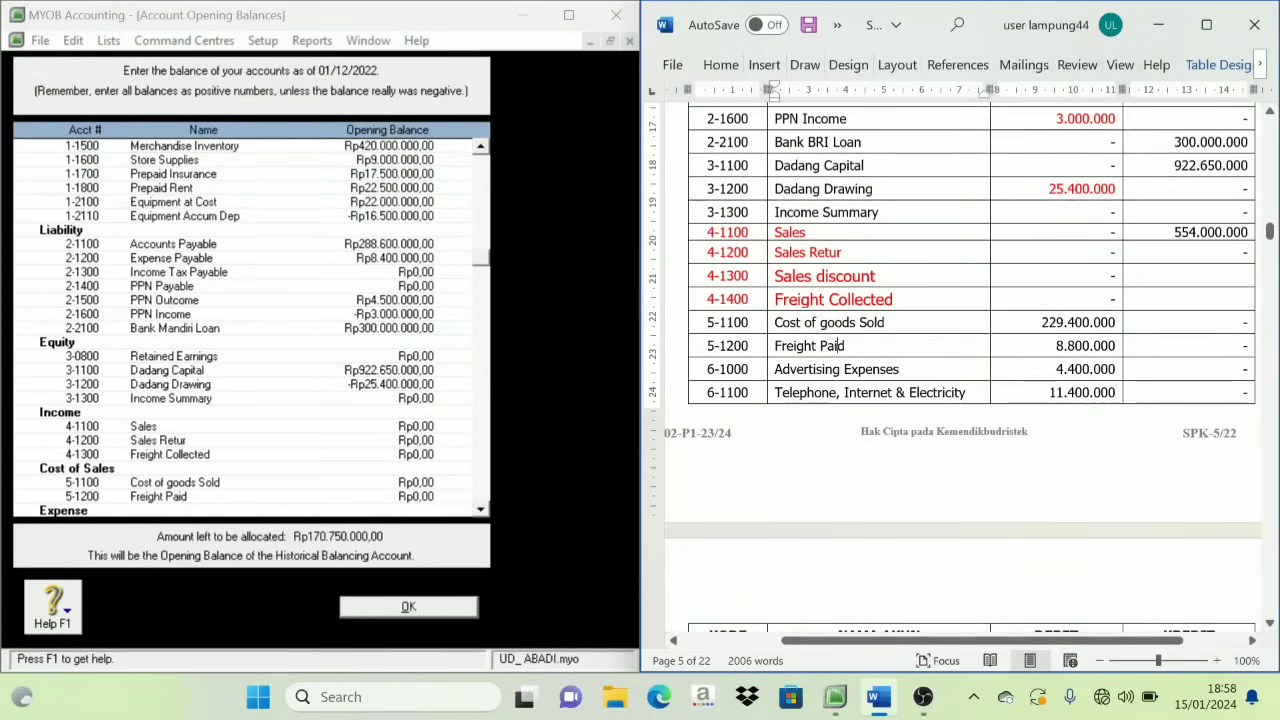
In MYOB, set the opening balance of Sales to 554000000, the credit amount in the trial balance.
{"action": "left_click", "coordinate": [1174, 232]}
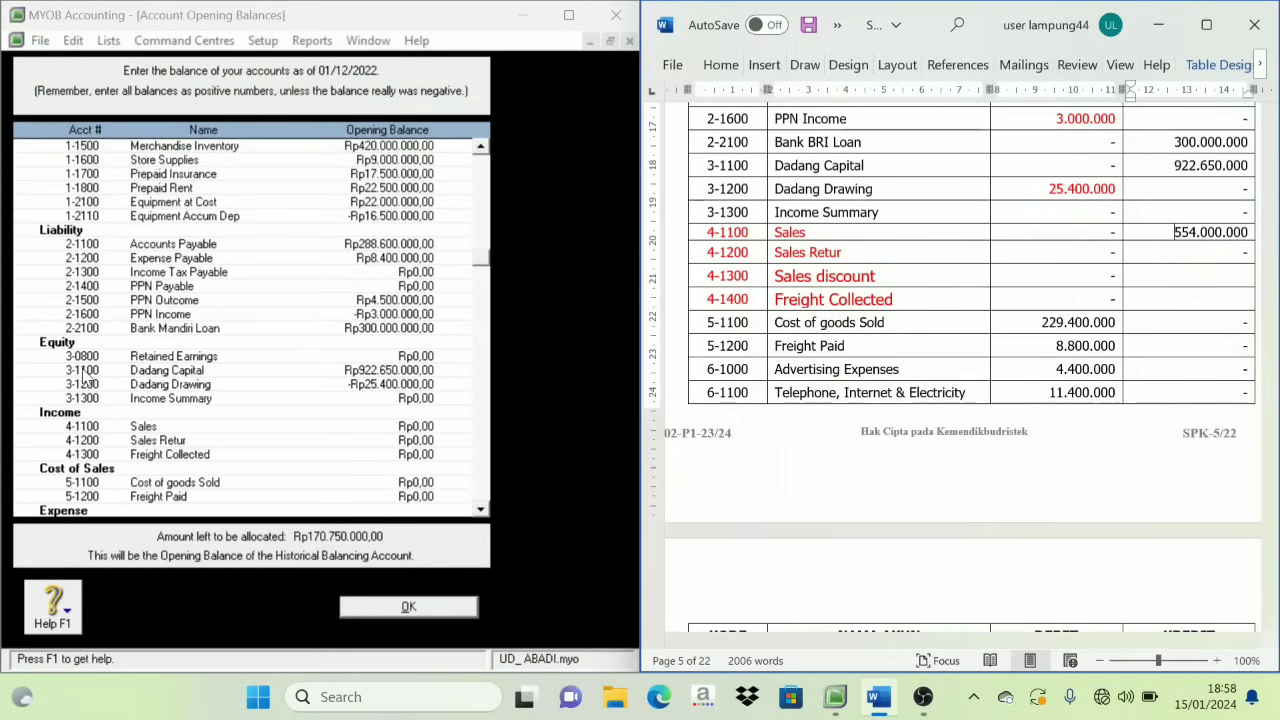
{"action": "scroll", "coordinate": [108, 438], "scroll_direction": "down", "scroll_amount": 1}
{"action": "left_click", "coordinate": [395, 388]}
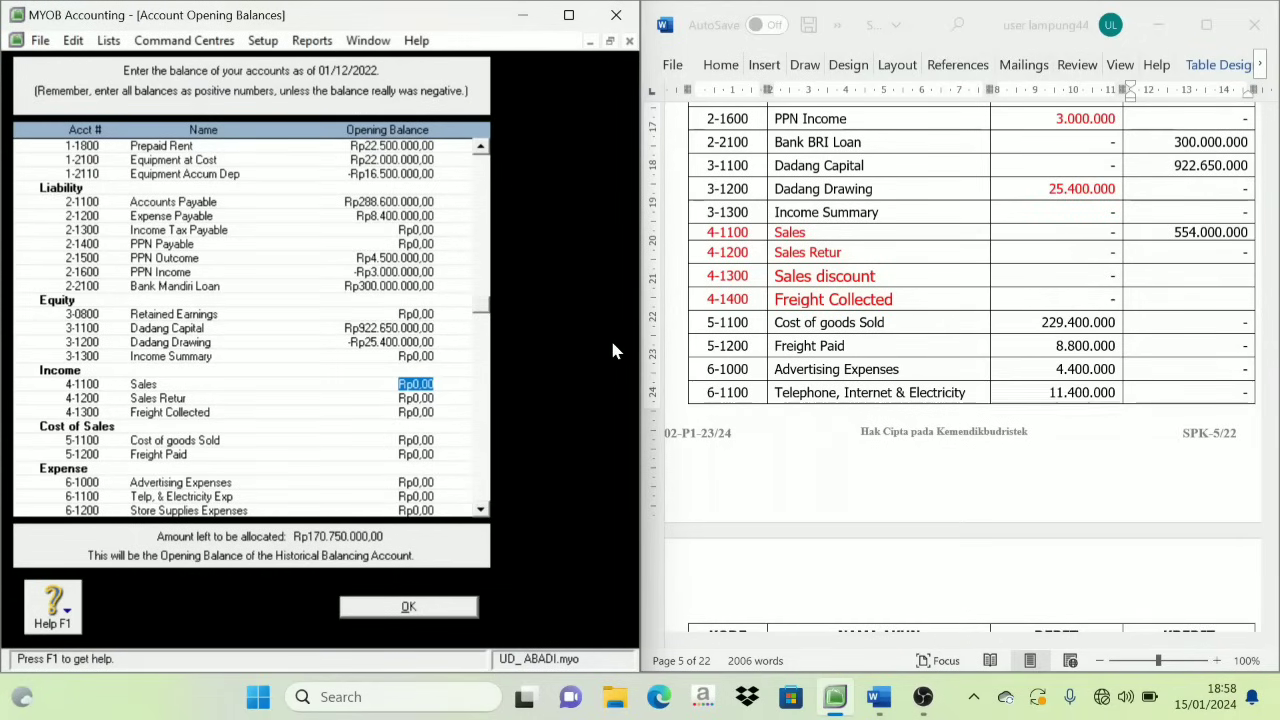
{"action": "type", "text": "554.000.000"}
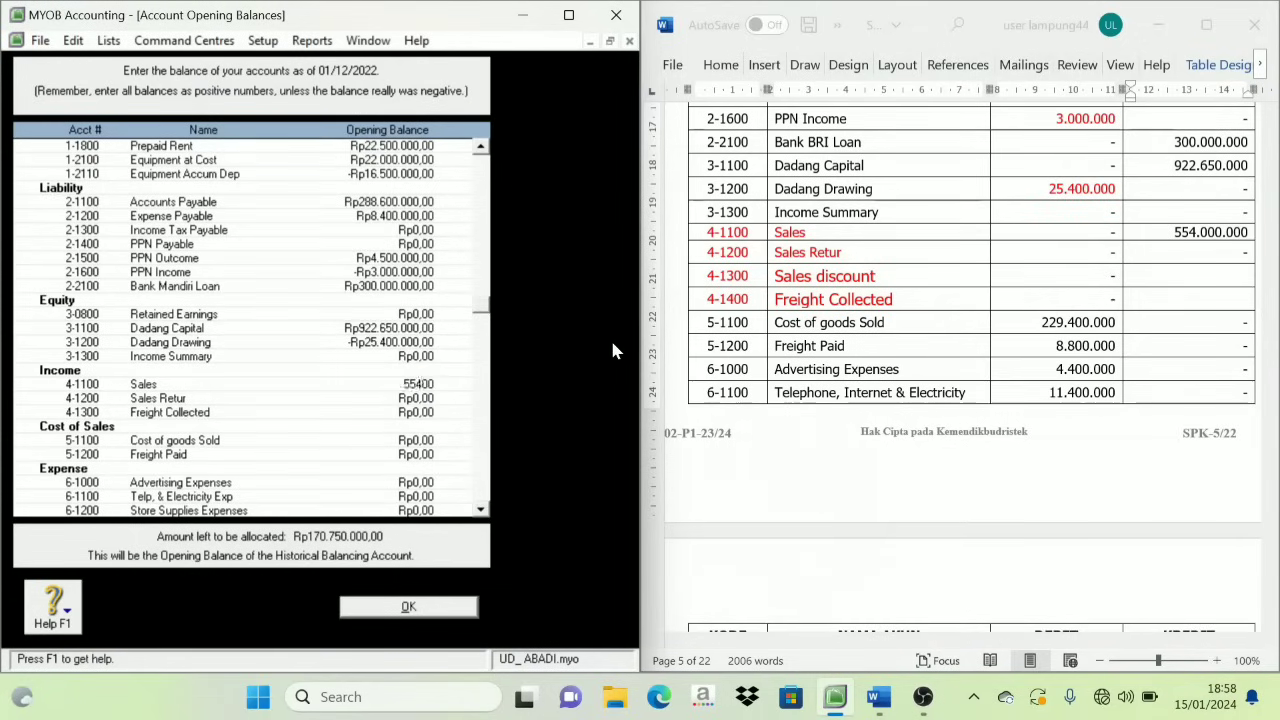
{"action": "key", "text": "Tab"}
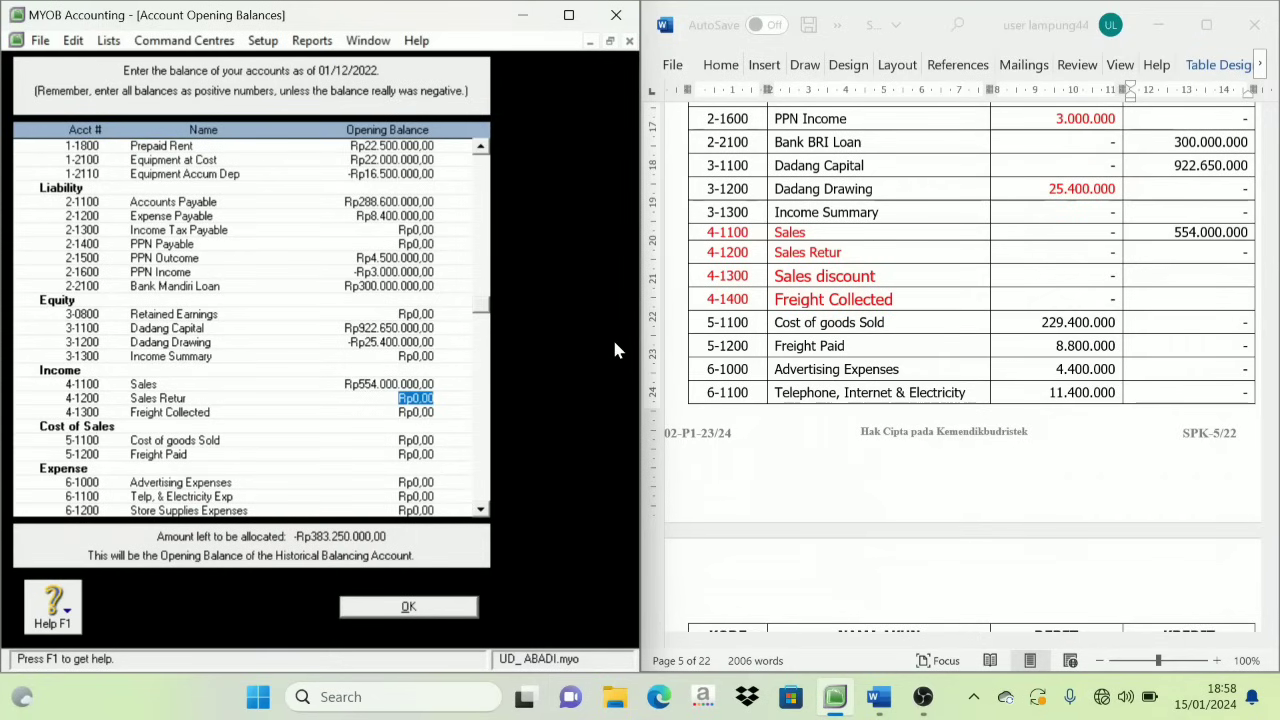
In the Word trial balance, reset the codes and names of income accounts 4-1100 through 4-1400 to the Automatic font colour.
{"action": "left_click", "coordinate": [729, 235]}
{"action": "left_click_drag", "start_coordinate": [729, 232], "coordinate": [868, 298]}
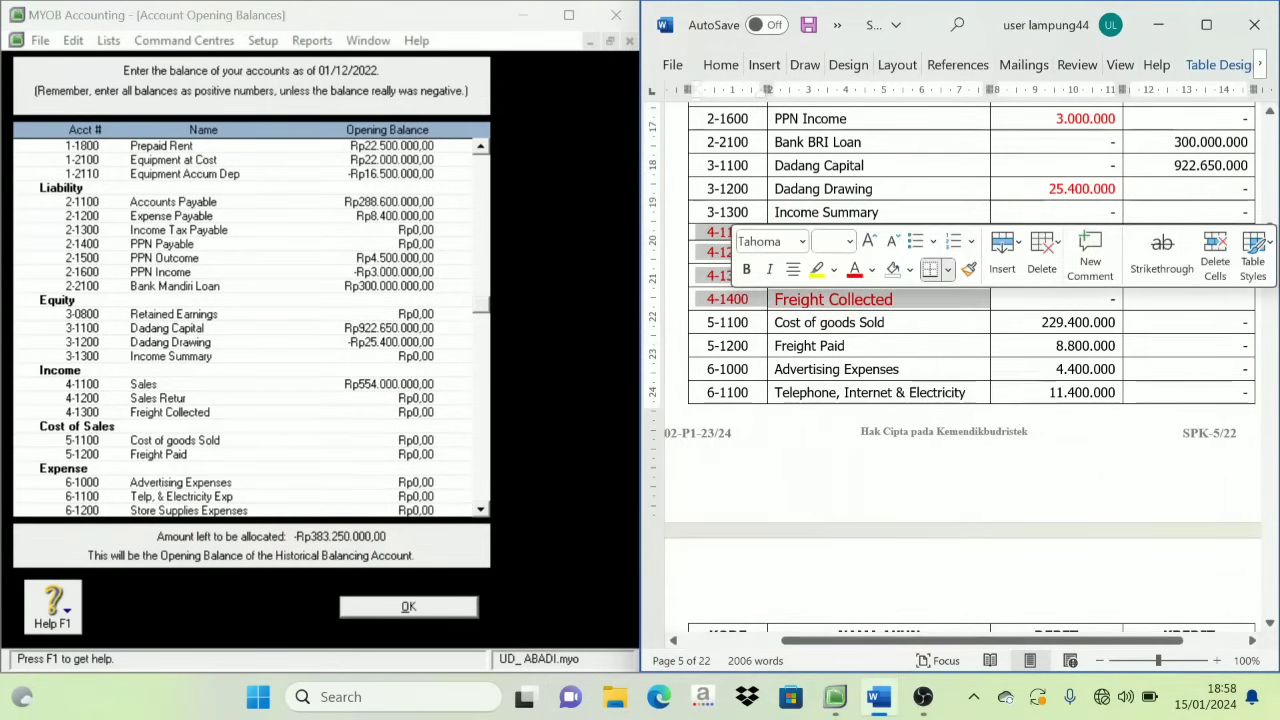
{"action": "left_click", "coordinate": [872, 270]}
{"action": "left_click", "coordinate": [856, 343]}
{"action": "left_click", "coordinate": [797, 323]}
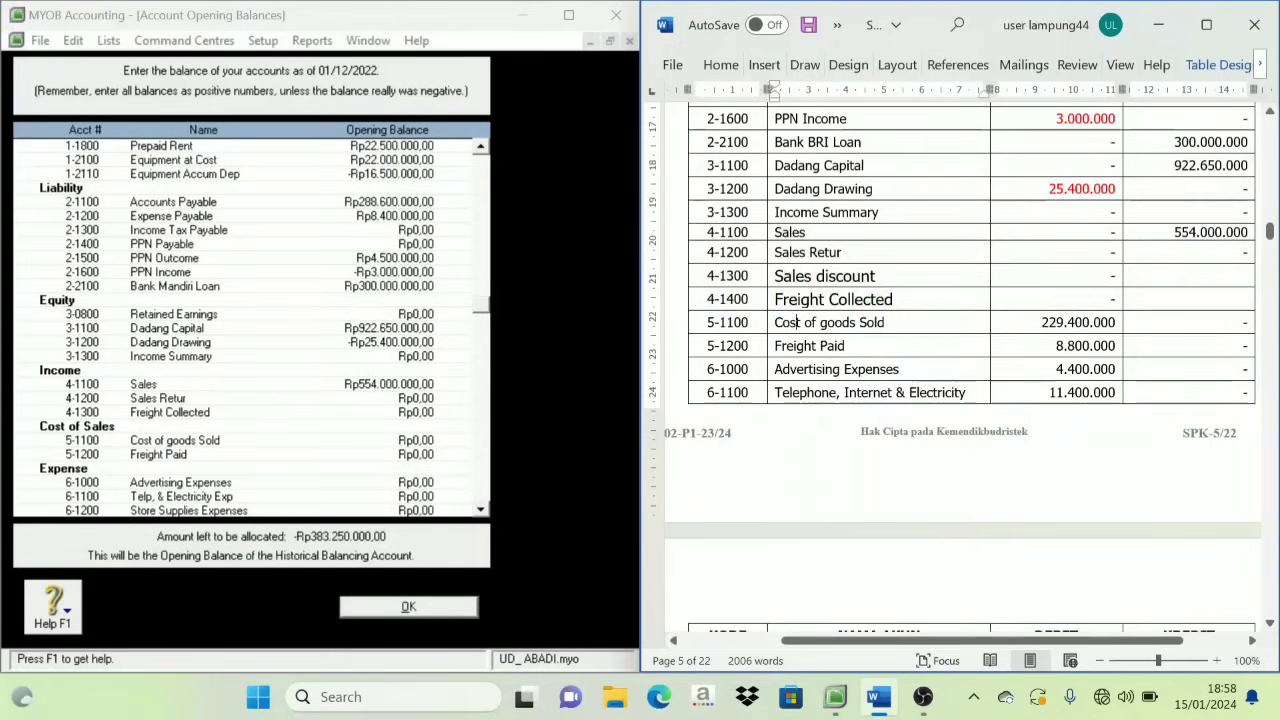
Colour the codes and names of cost of sales accounts 5-1100 and 5-1200 red in the trial balance.
{"action": "scroll", "coordinate": [770, 341], "scroll_direction": "down", "scroll_amount": 1}
{"action": "scroll", "coordinate": [960, 366], "scroll_direction": "down", "scroll_amount": 1}
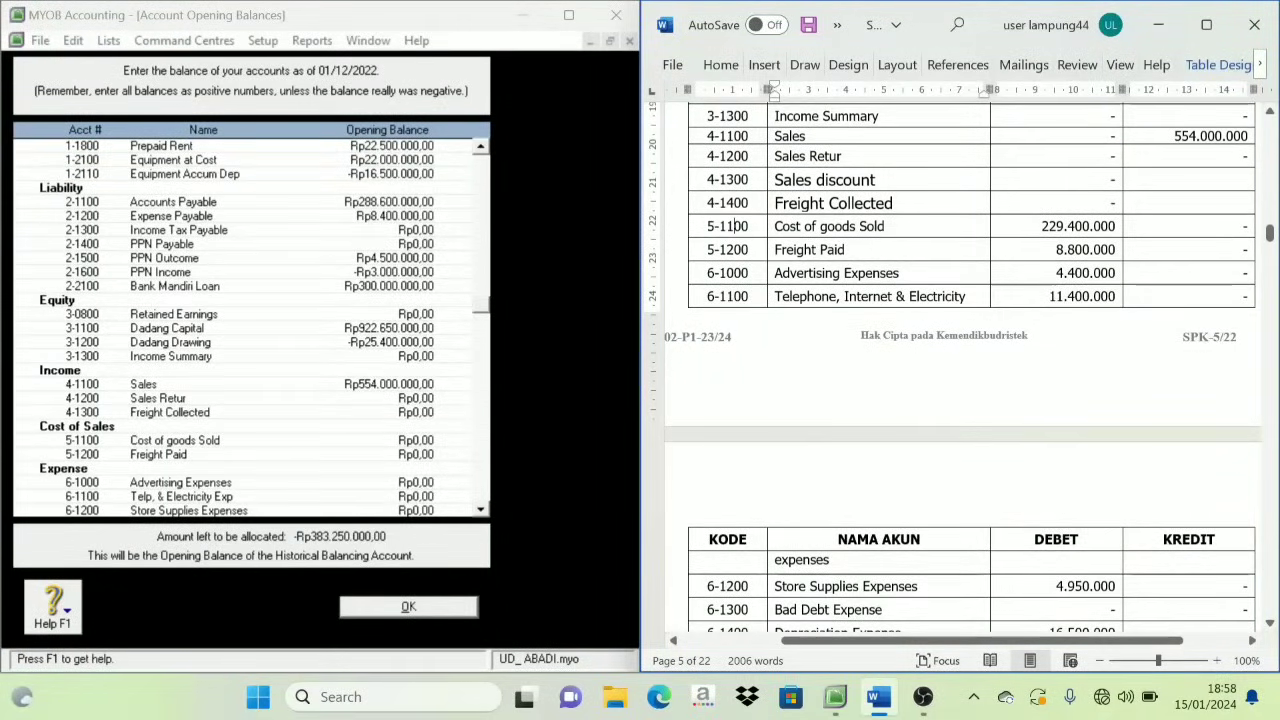
{"action": "left_click_drag", "start_coordinate": [733, 226], "coordinate": [790, 250]}
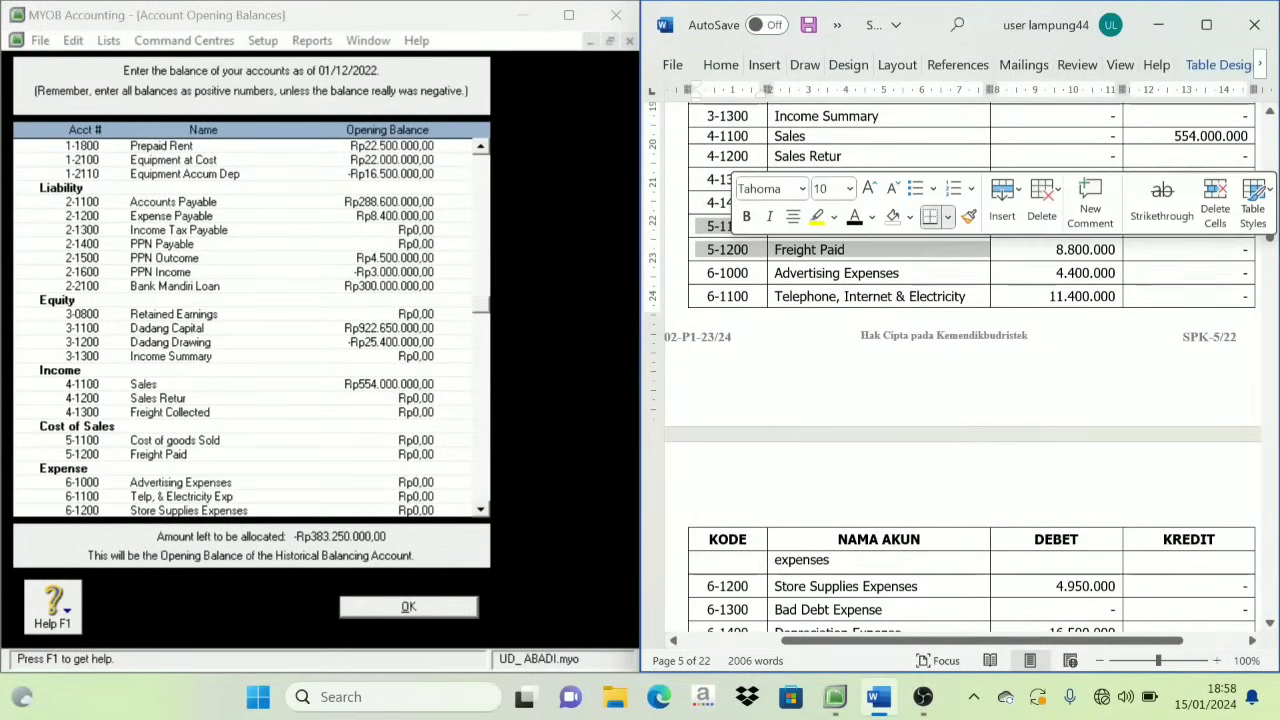
{"action": "left_click", "coordinate": [871, 217]}
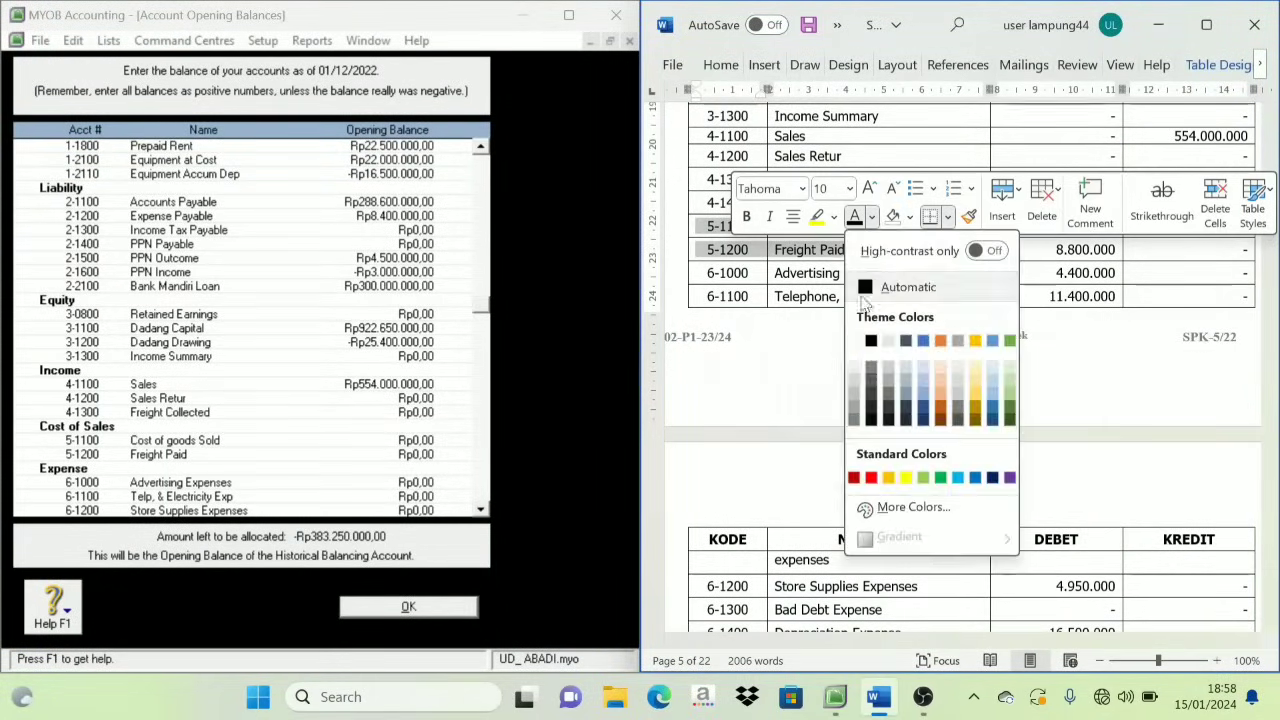
{"action": "left_click", "coordinate": [871, 477]}
{"action": "left_click", "coordinate": [847, 296]}
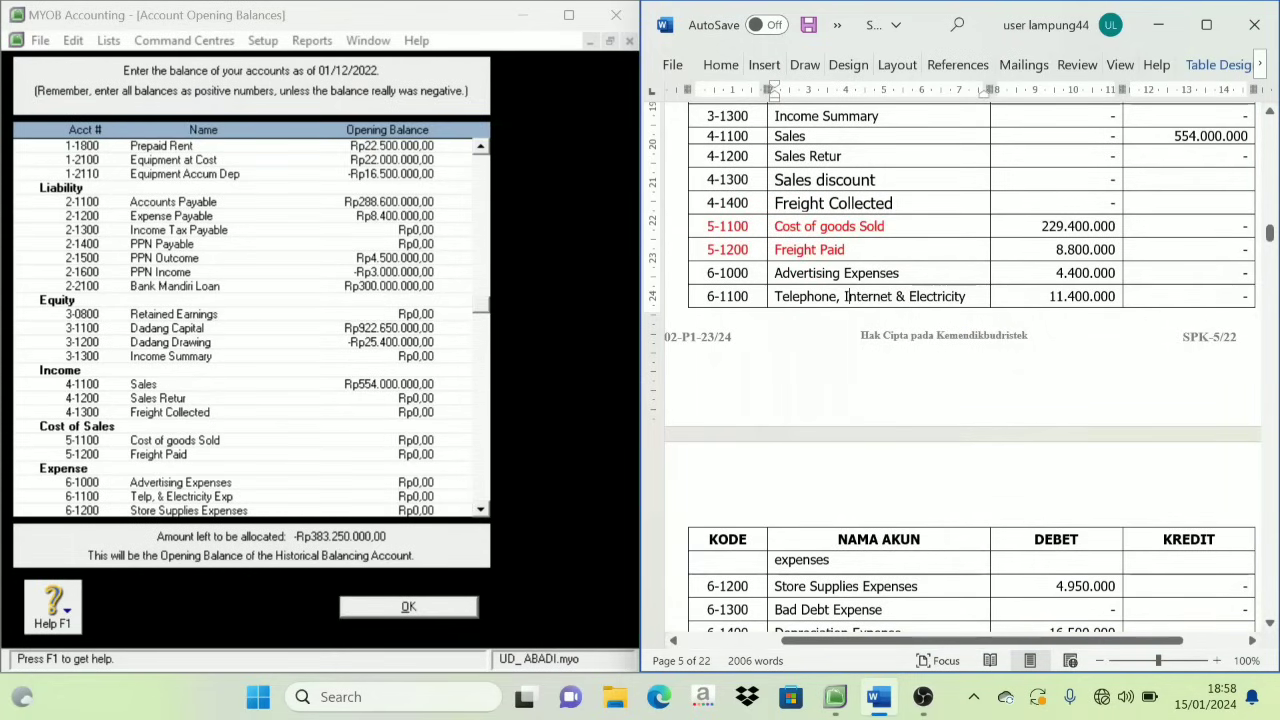
In MYOB, set the opening balances of Cost of goods Sold to 229400000 and Freight Paid to 8800000.
{"action": "left_click_drag", "start_coordinate": [1046, 227], "coordinate": [1082, 250]}
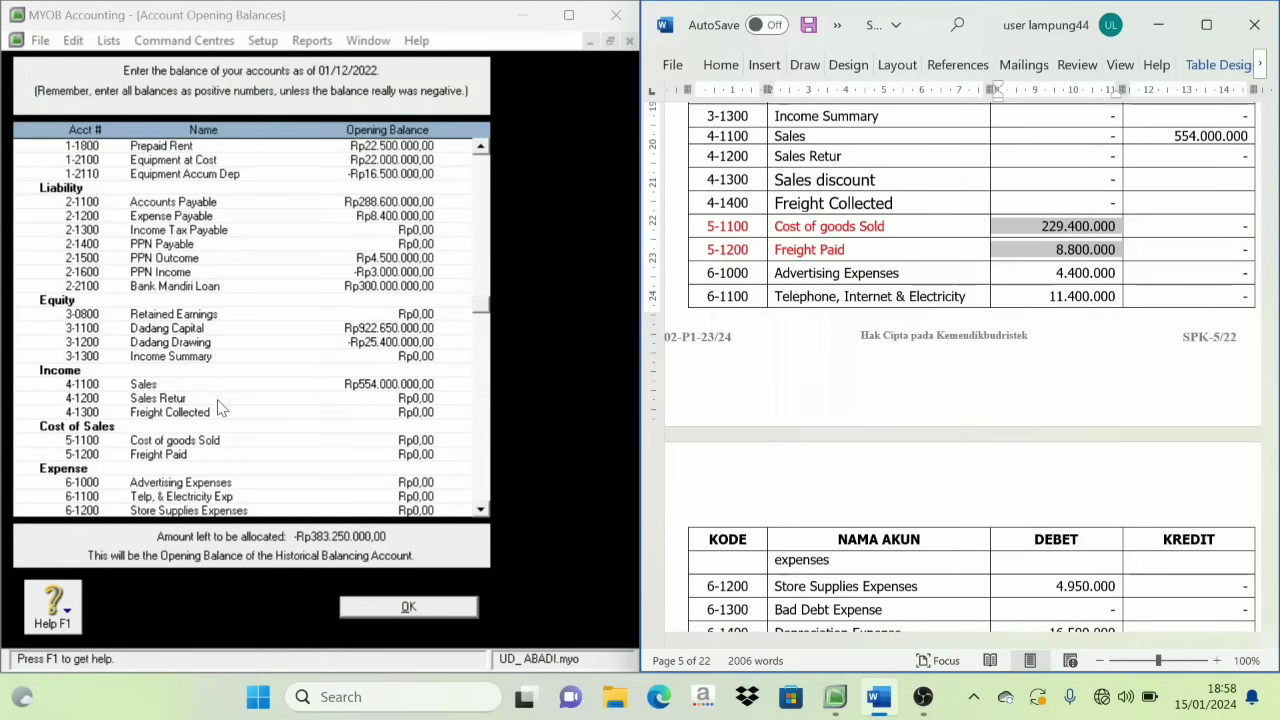
{"action": "scroll", "coordinate": [220, 402], "scroll_direction": "down", "scroll_amount": 1}
{"action": "left_click", "coordinate": [410, 400]}
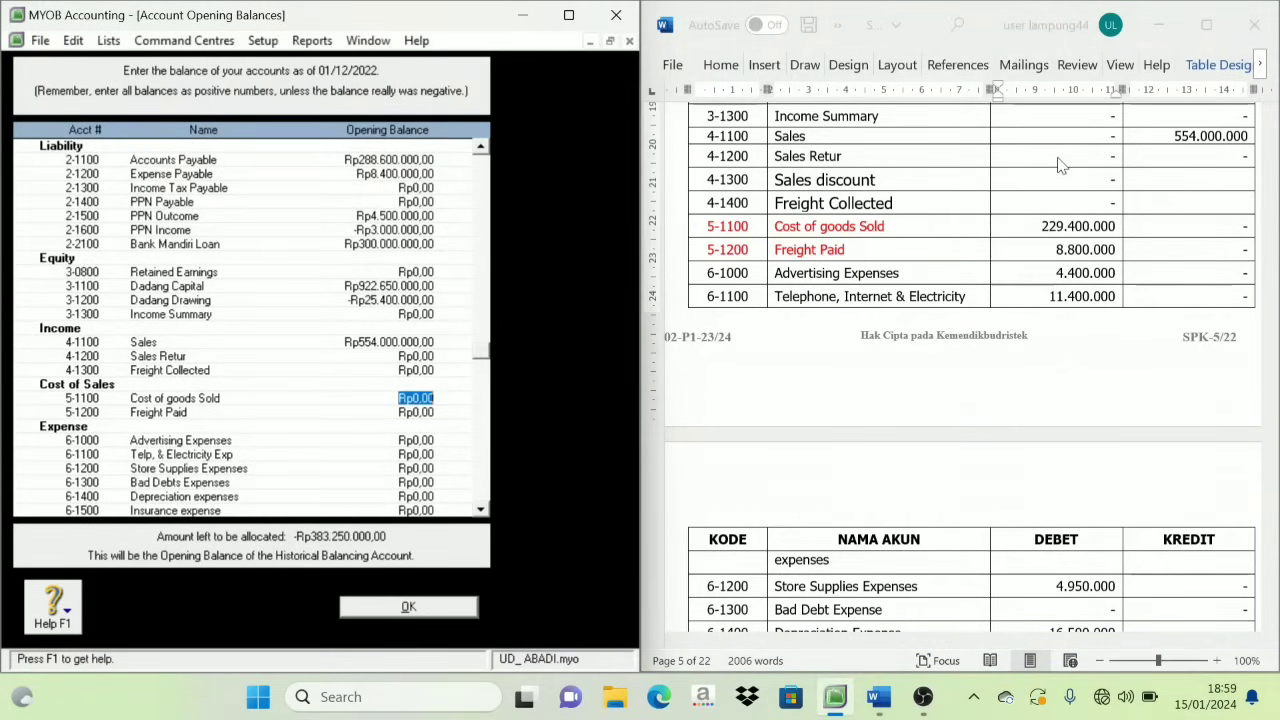
{"action": "type", "text": "2294"}
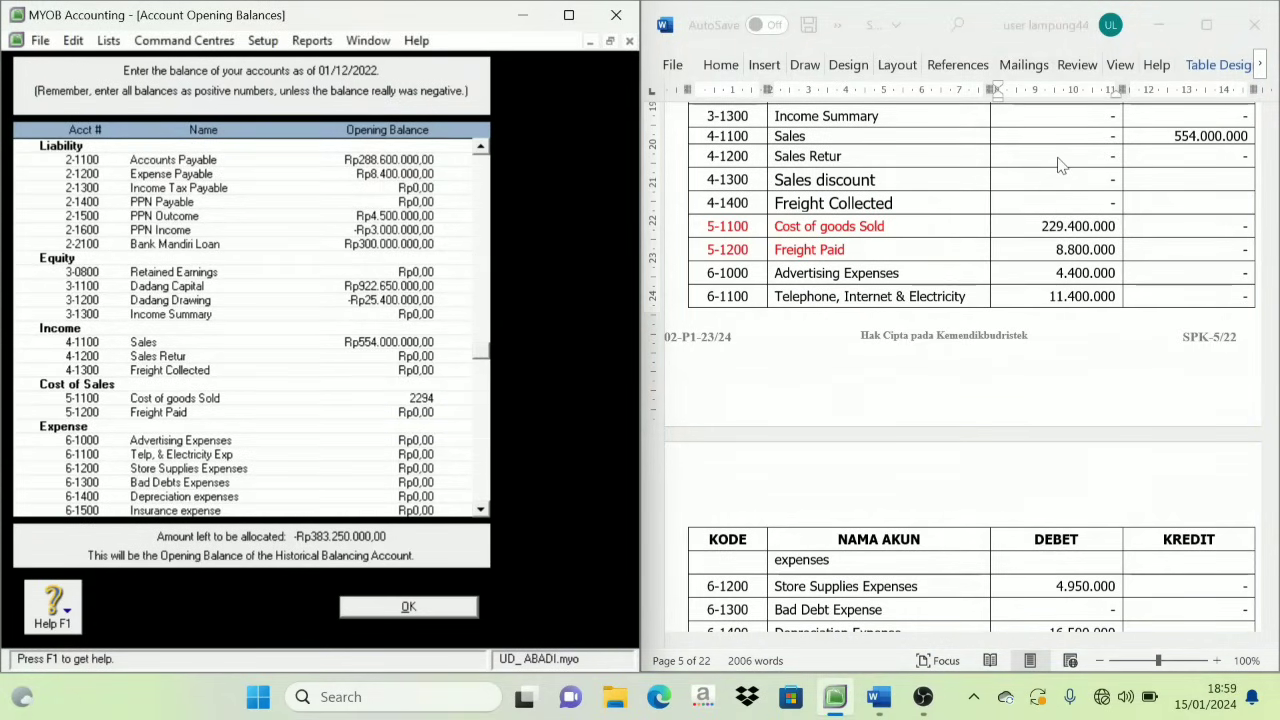
{"action": "type", "text": "00000"}
{"action": "key", "text": "Tab"}
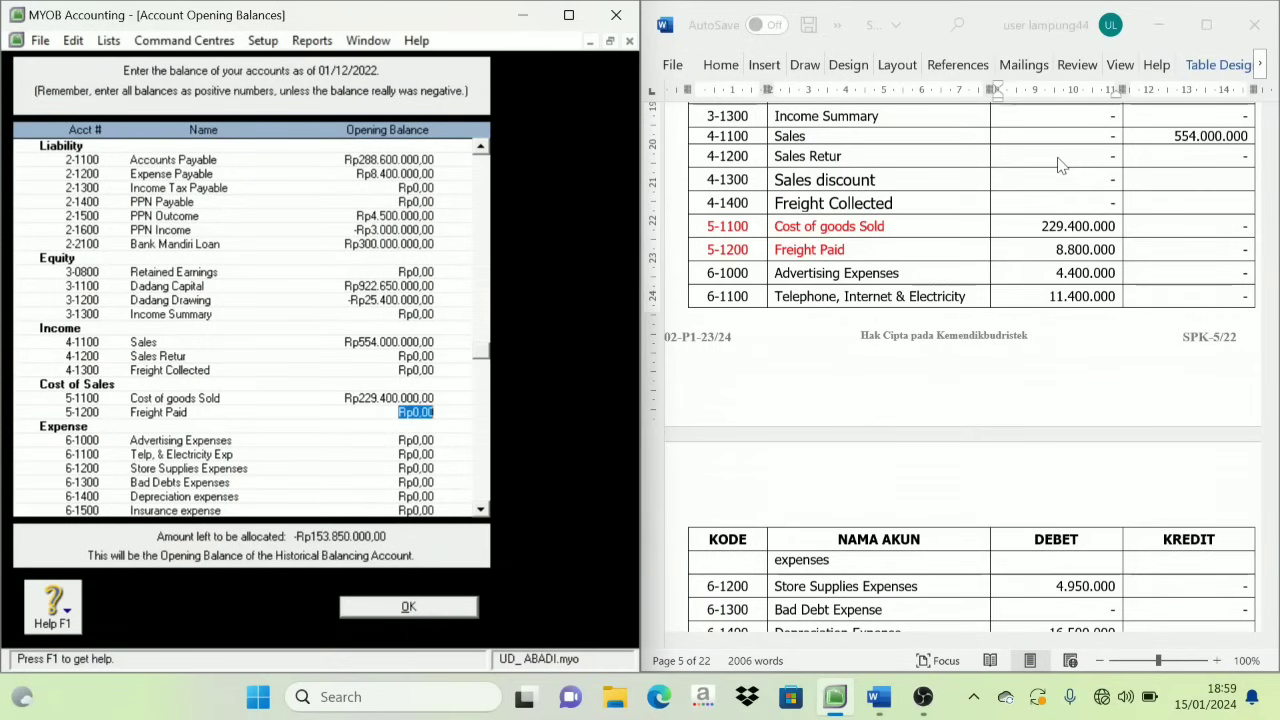
{"action": "type", "text": "8800000"}
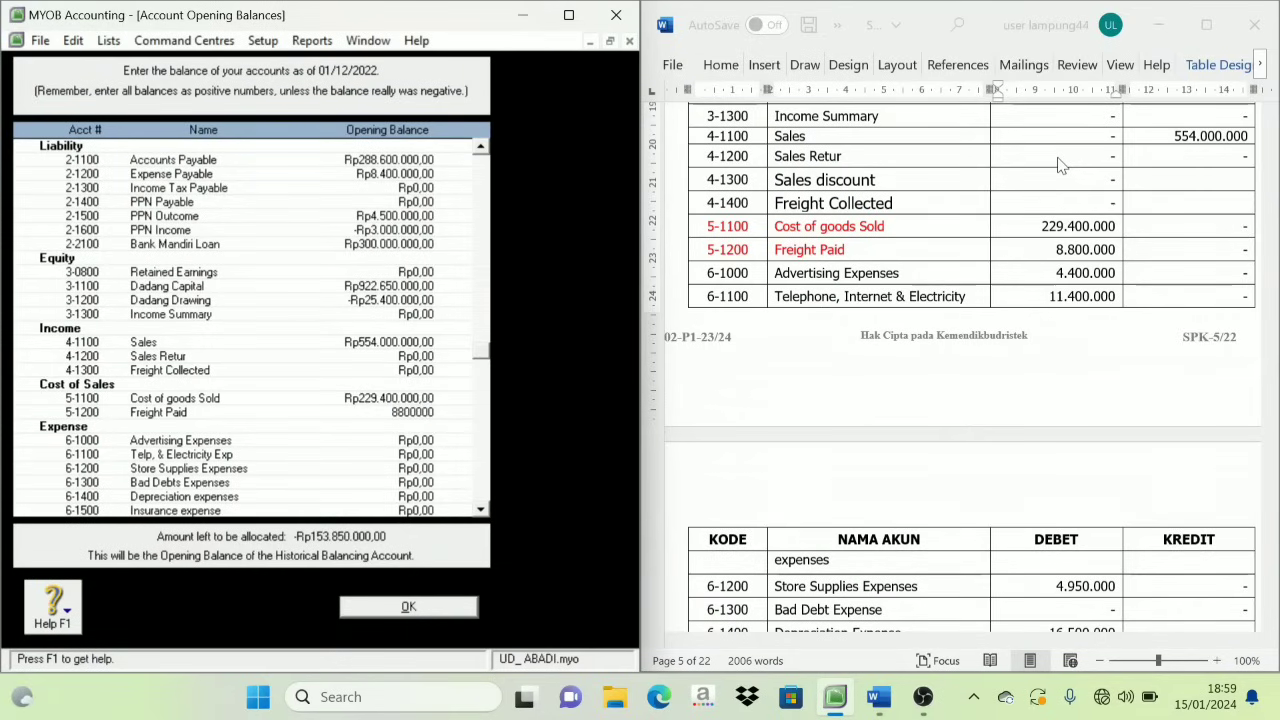
{"action": "key", "text": "Tab"}
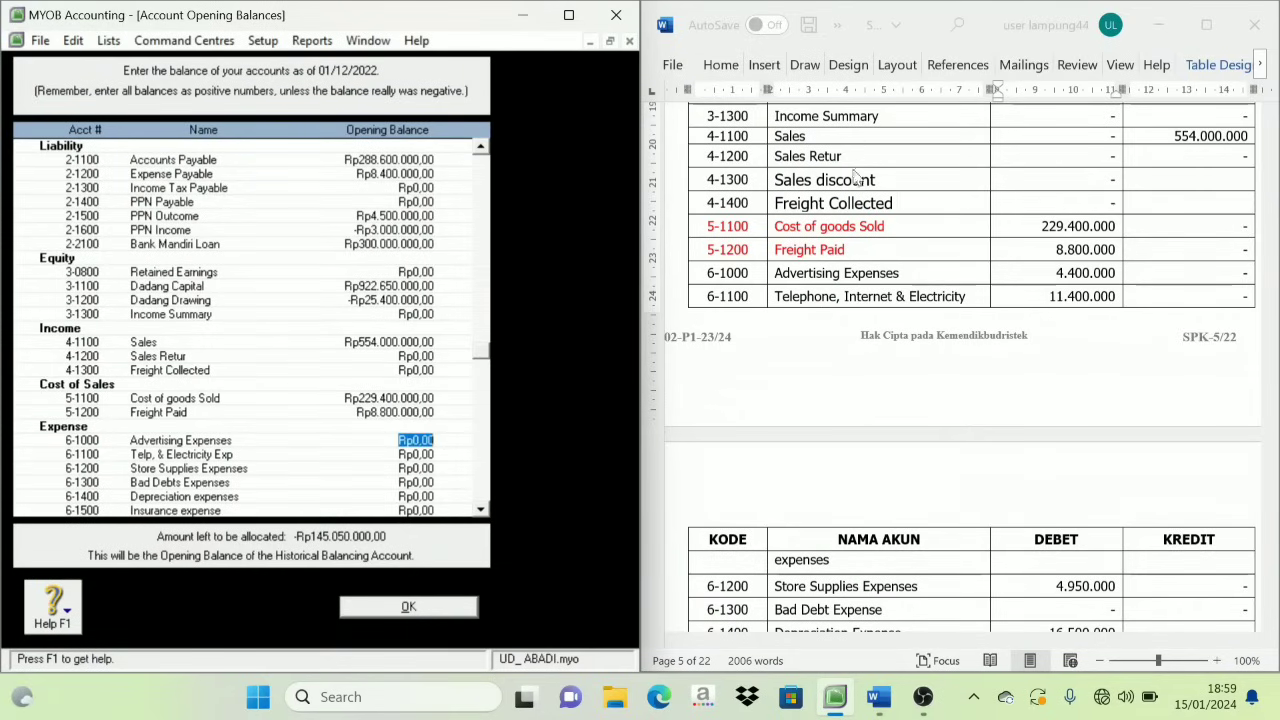
In the Word trial balance, reset the codes and names of accounts 5-1100 and 5-1200 to the Automatic font colour.
{"action": "left_click_drag", "start_coordinate": [720, 235], "coordinate": [880, 250]}
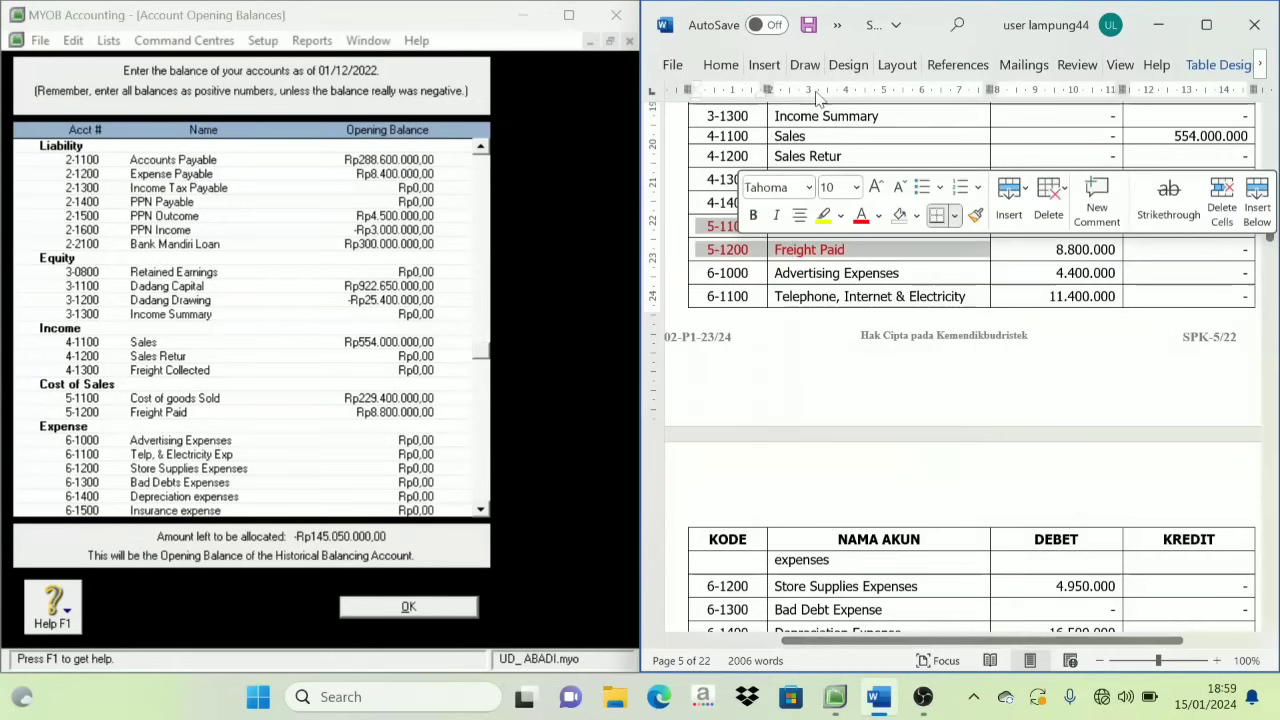
{"action": "left_click", "coordinate": [878, 215]}
{"action": "left_click", "coordinate": [909, 280]}
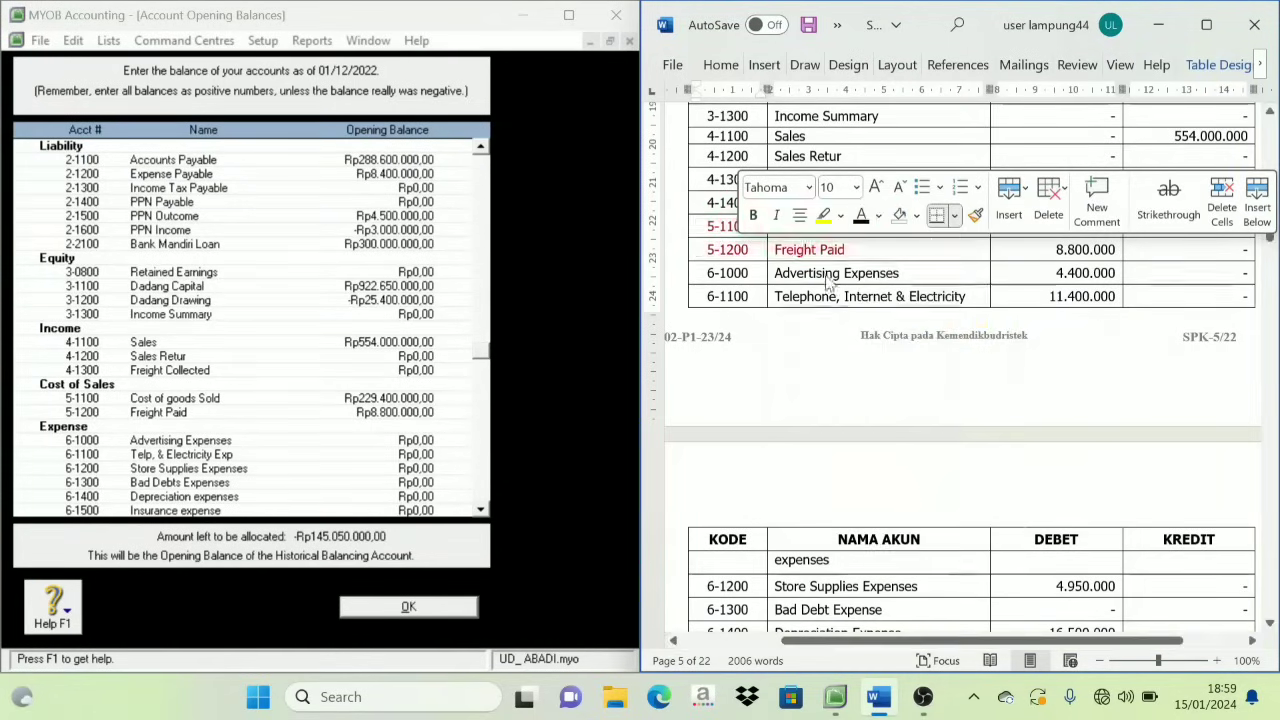
In the Word trial balance, colour the codes and names of expense accounts 6-1000 through 6-1800 red.
{"action": "scroll", "coordinate": [909, 280], "scroll_direction": "down", "scroll_amount": 1}
{"action": "scroll", "coordinate": [760, 266], "scroll_direction": "down", "scroll_amount": 1}
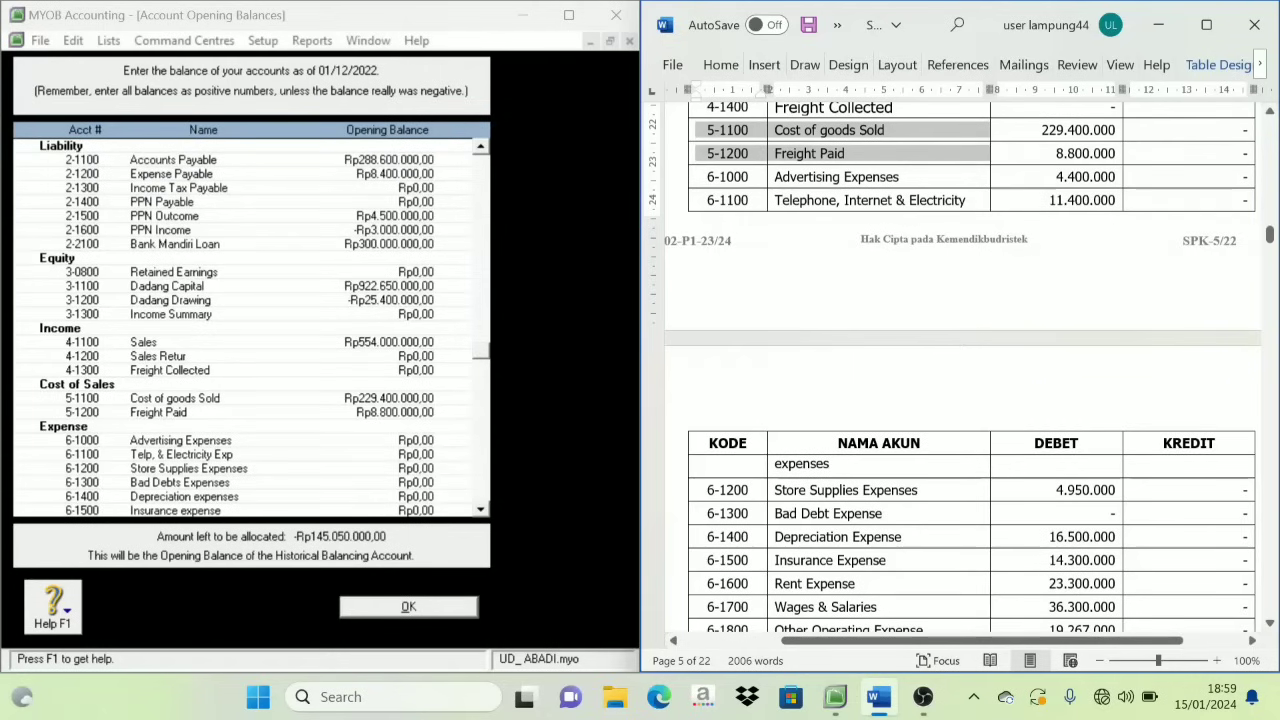
{"action": "left_click_drag", "start_coordinate": [722, 177], "coordinate": [876, 512]}
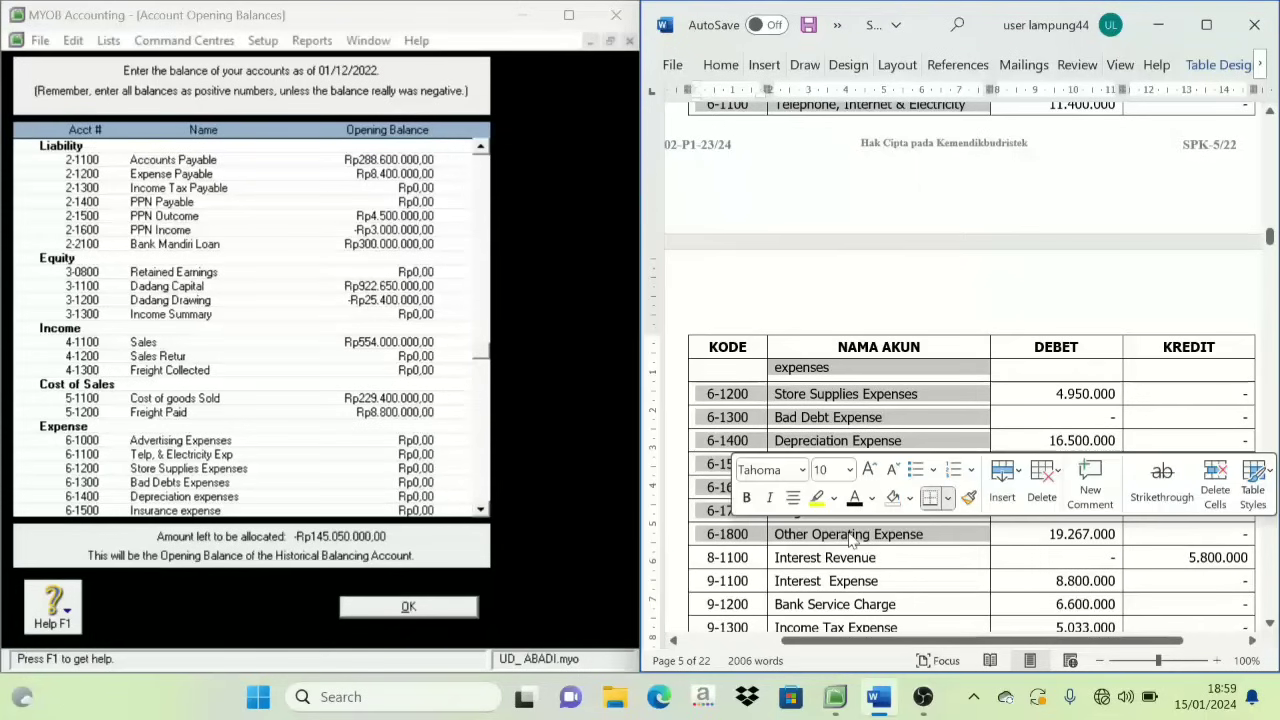
{"action": "left_click", "coordinate": [872, 498]}
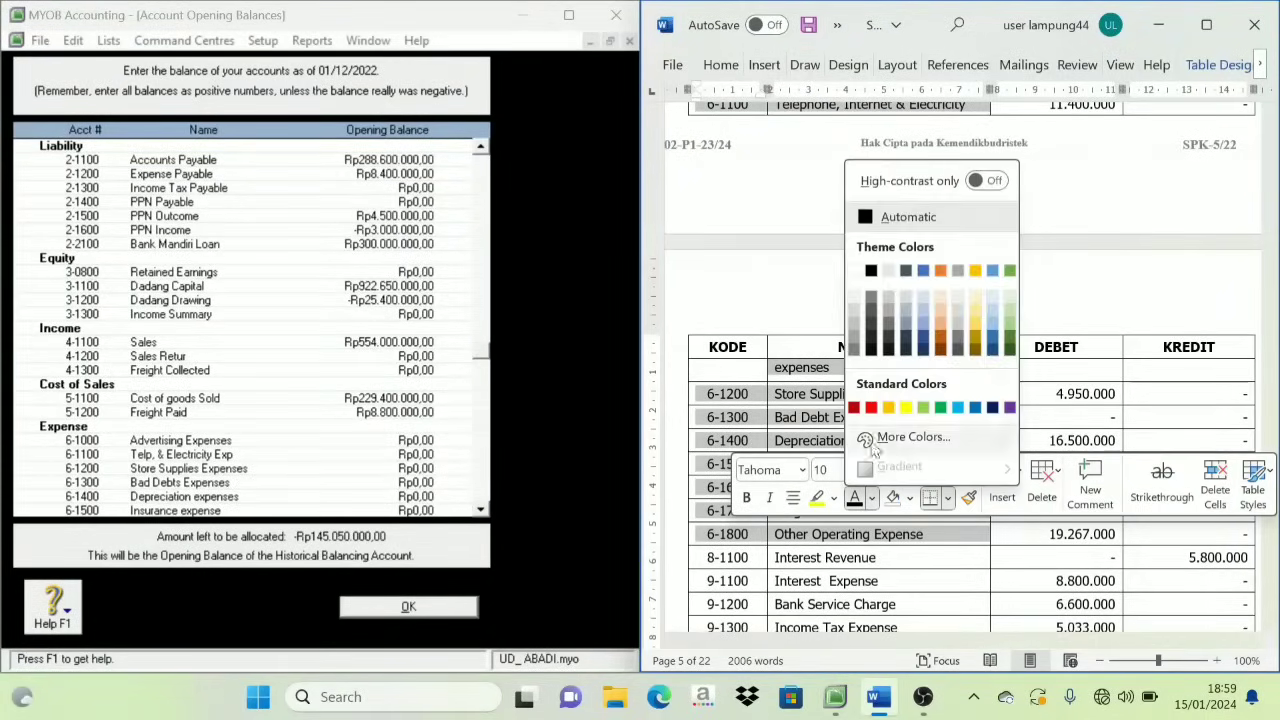
{"action": "left_click", "coordinate": [806, 404]}
{"action": "scroll", "coordinate": [752, 228], "scroll_direction": "up", "scroll_amount": 2}
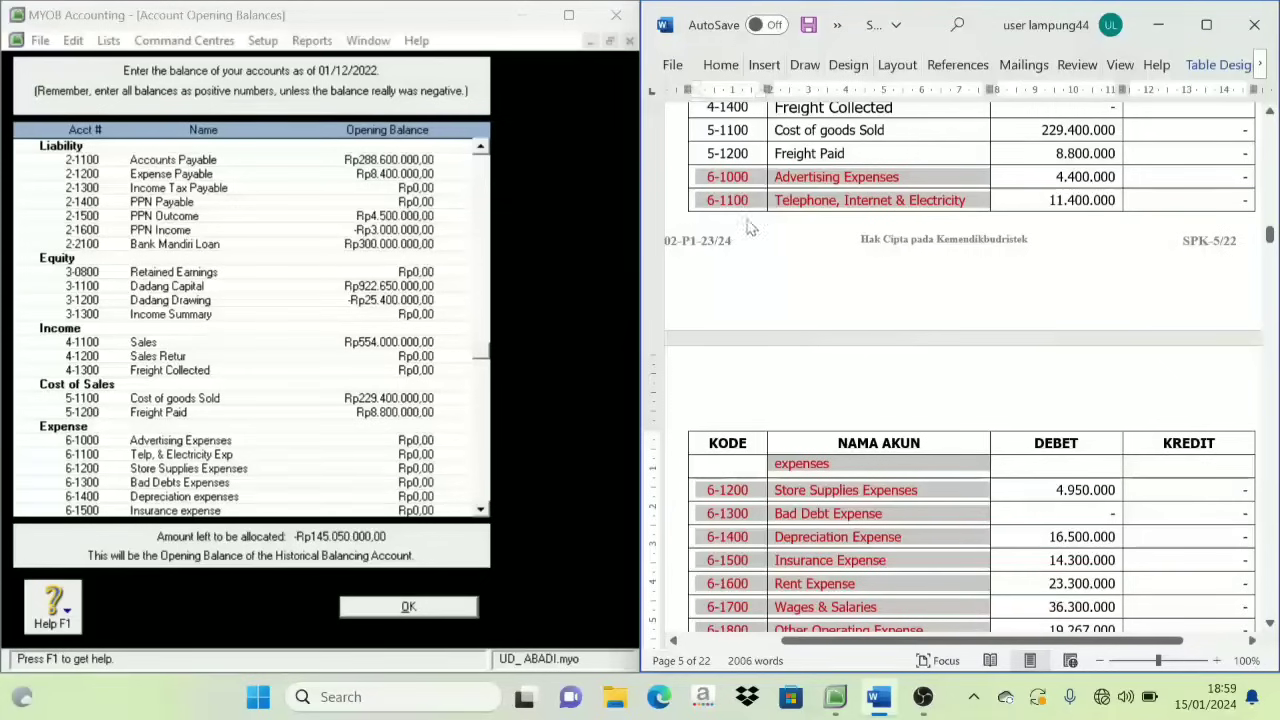
{"action": "left_click", "coordinate": [818, 178]}
{"action": "scroll", "coordinate": [960, 400], "scroll_direction": "down", "scroll_amount": 2}
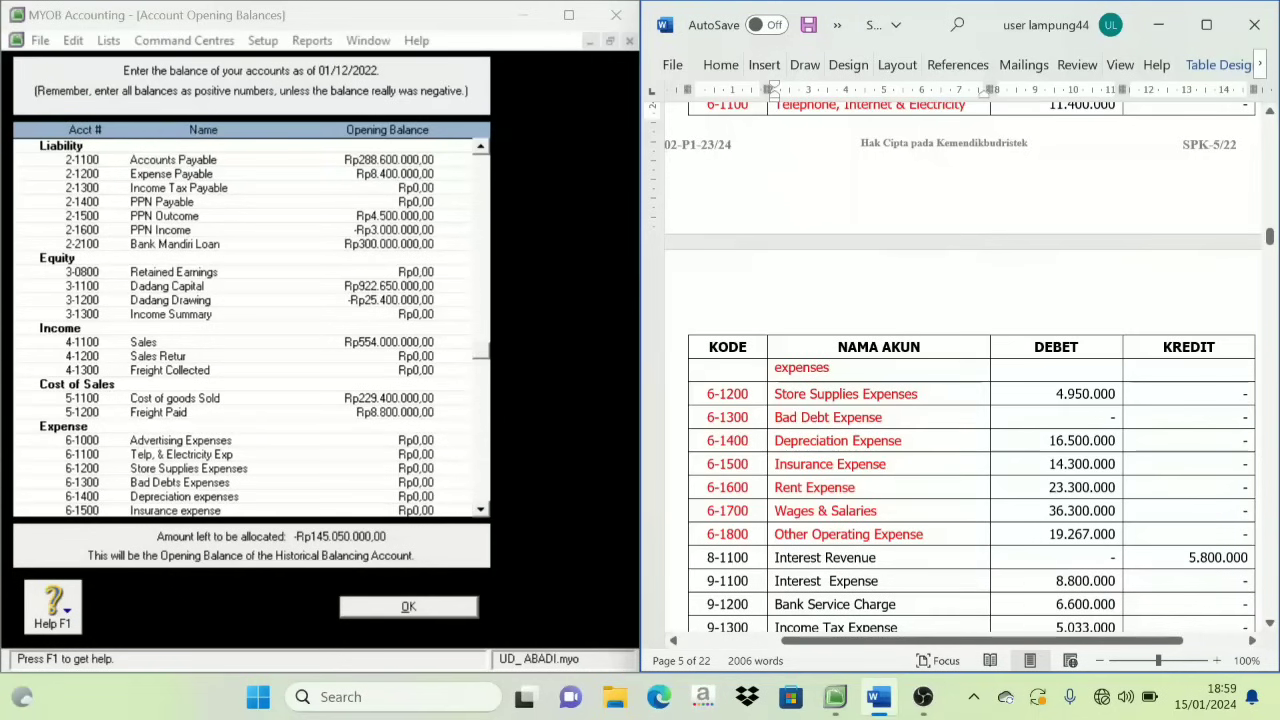
In MYOB, set the opening balances of Advertising Expenses to 4400000 and Telp, & Electricity Exp to 11400000.
{"action": "left_click_drag", "start_coordinate": [1056, 394], "coordinate": [1056, 534]}
{"action": "scroll", "coordinate": [1034, 366], "scroll_direction": "up", "scroll_amount": 3}
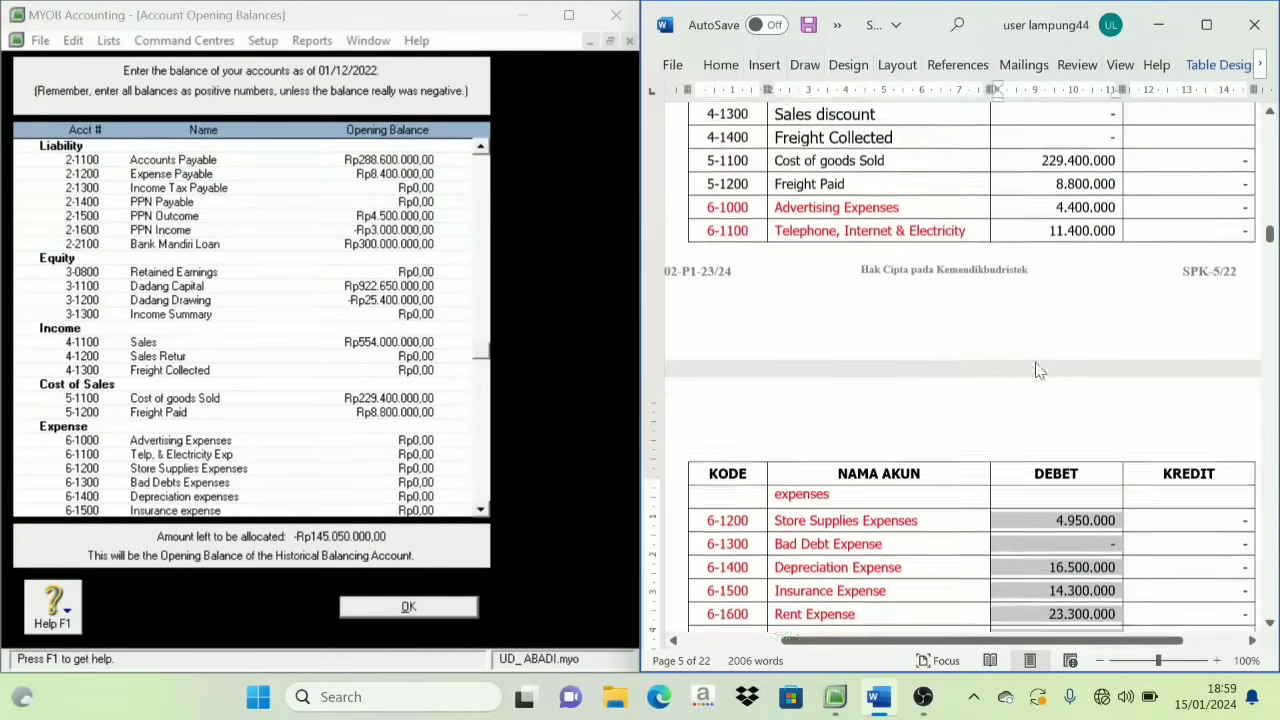
{"action": "left_click_drag", "start_coordinate": [1080, 225], "coordinate": [1080, 249]}
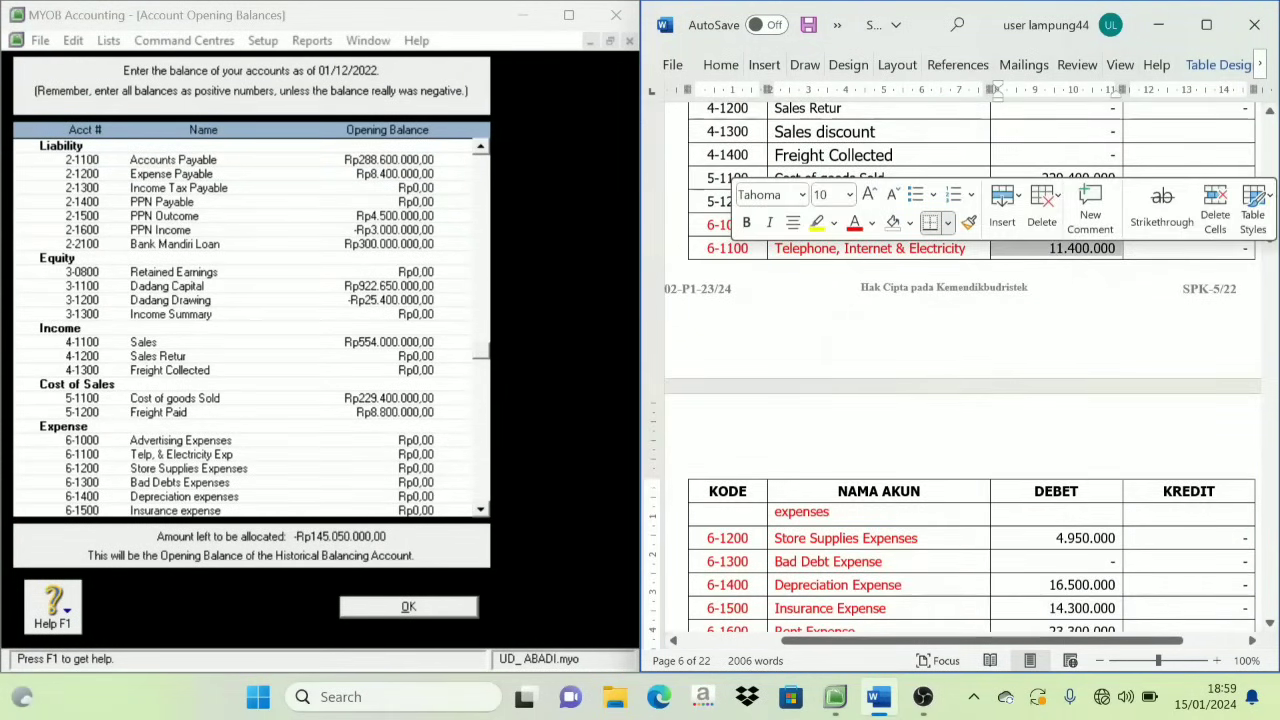
{"action": "left_click", "coordinate": [955, 303]}
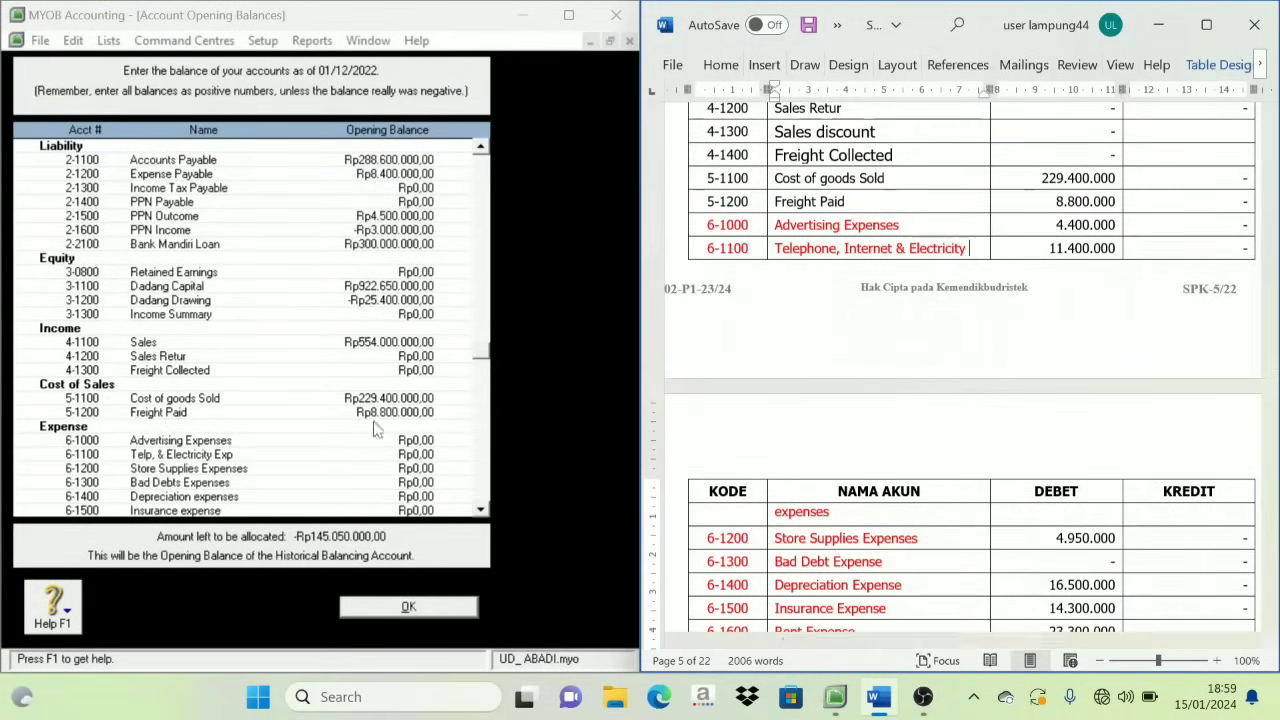
{"action": "scroll", "coordinate": [317, 439], "scroll_direction": "down", "scroll_amount": 2}
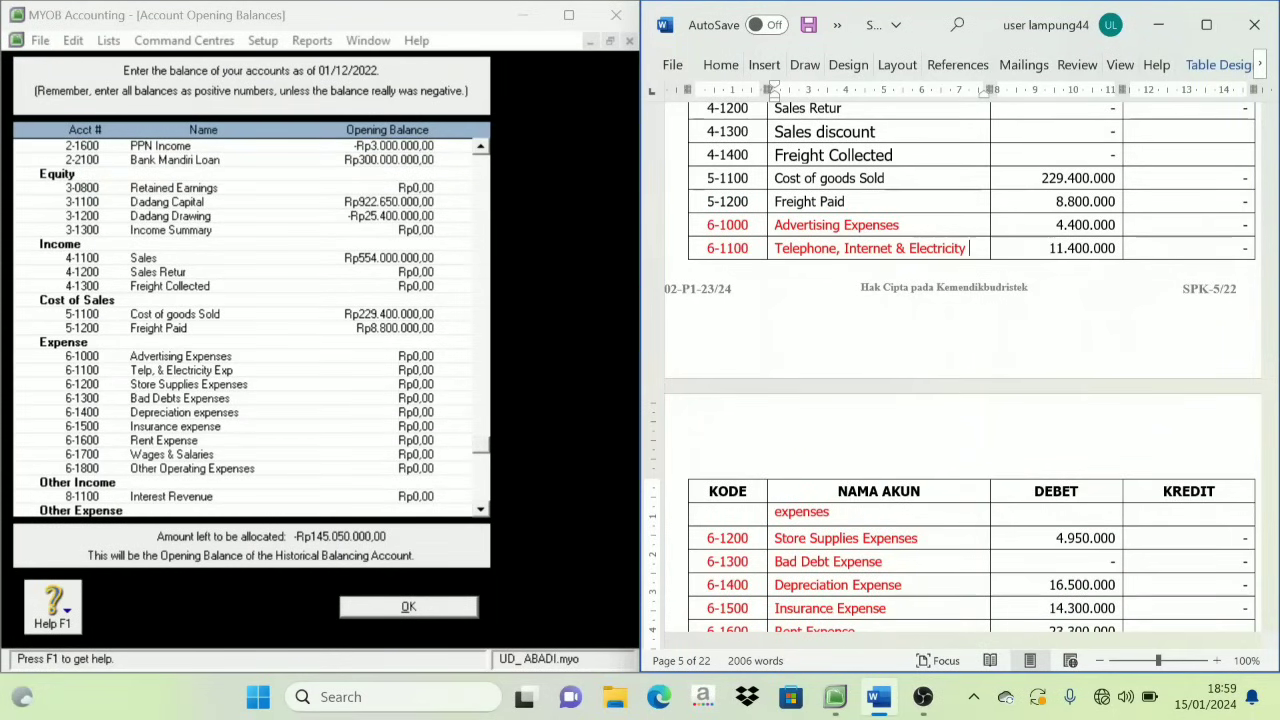
{"action": "left_click", "coordinate": [416, 356]}
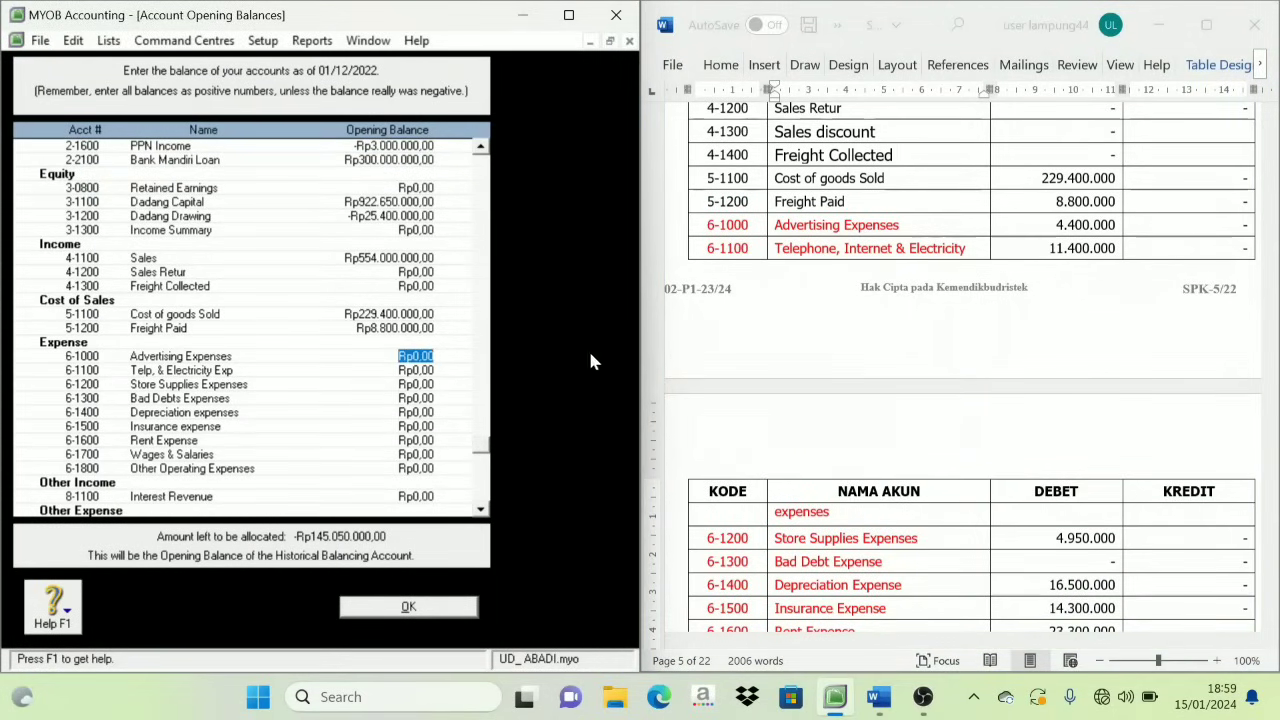
{"action": "scroll", "coordinate": [1089, 270], "scroll_direction": "down", "scroll_amount": 1}
{"action": "scroll", "coordinate": [1089, 270], "scroll_direction": "down", "scroll_amount": 1}
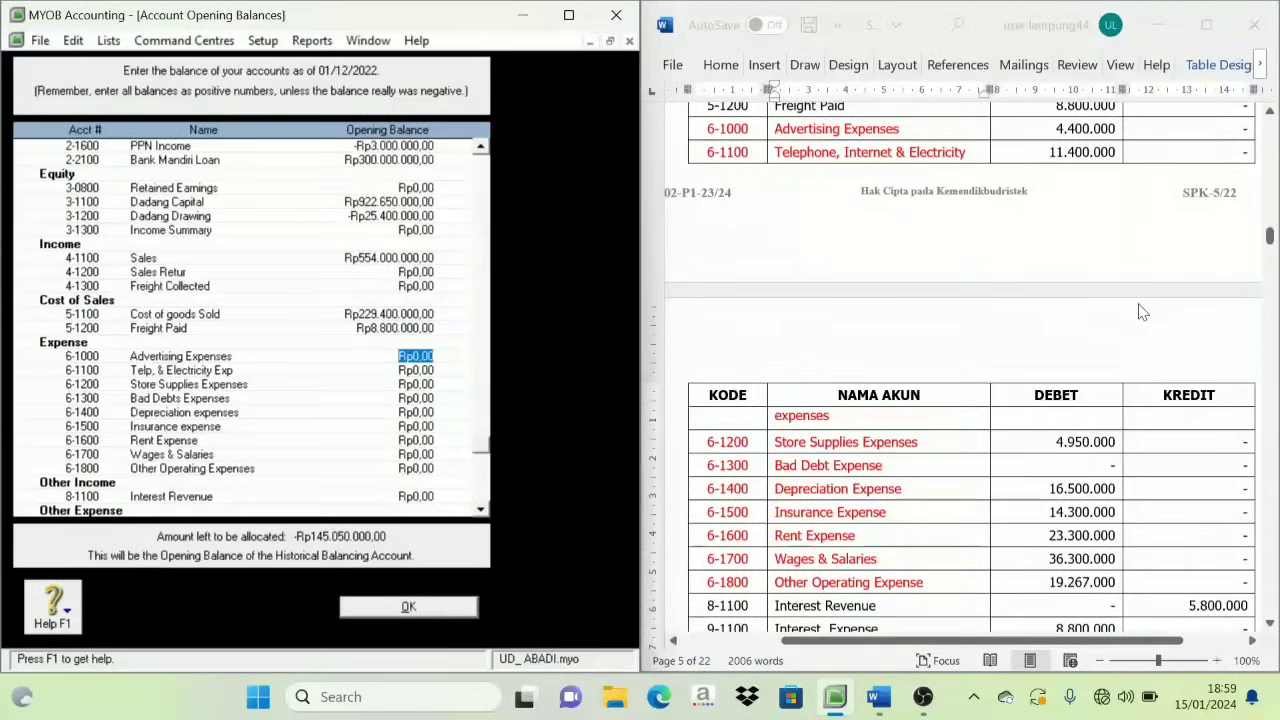
{"action": "type", "text": "4.4"}
{"action": "type", "text": "00.000"}
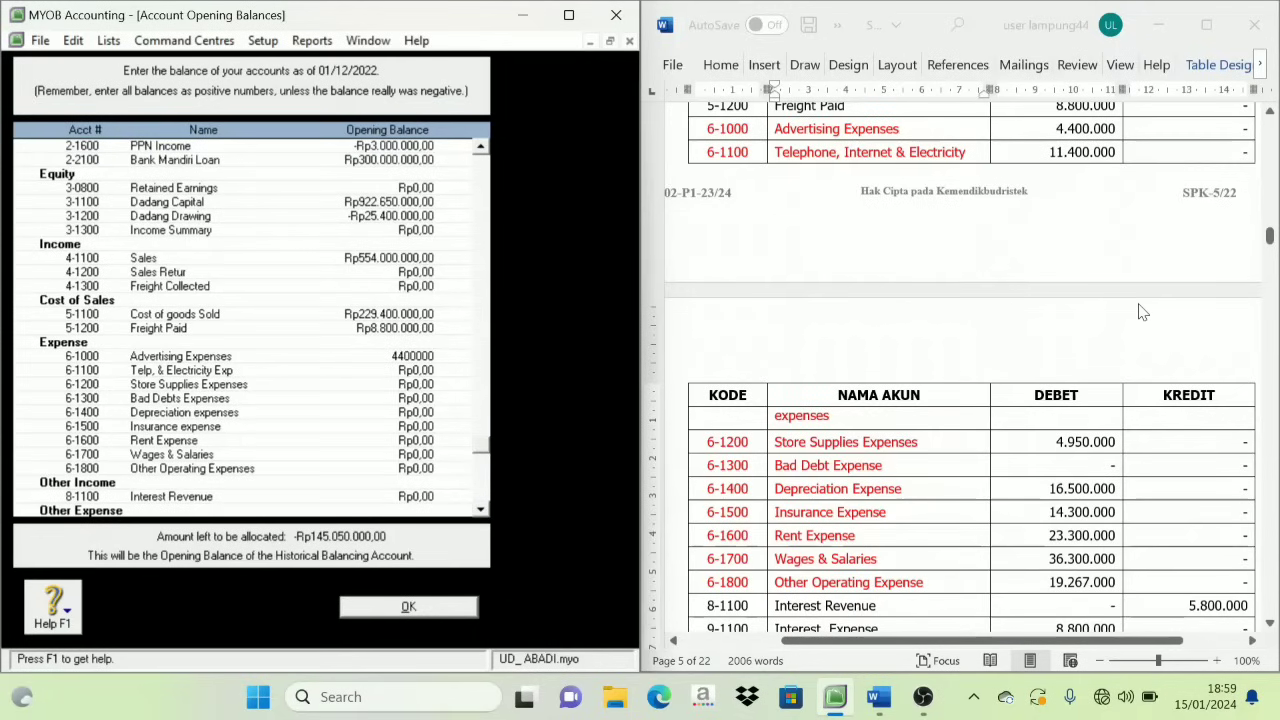
{"action": "key", "text": "Tab"}
{"action": "type", "text": "11400000"}
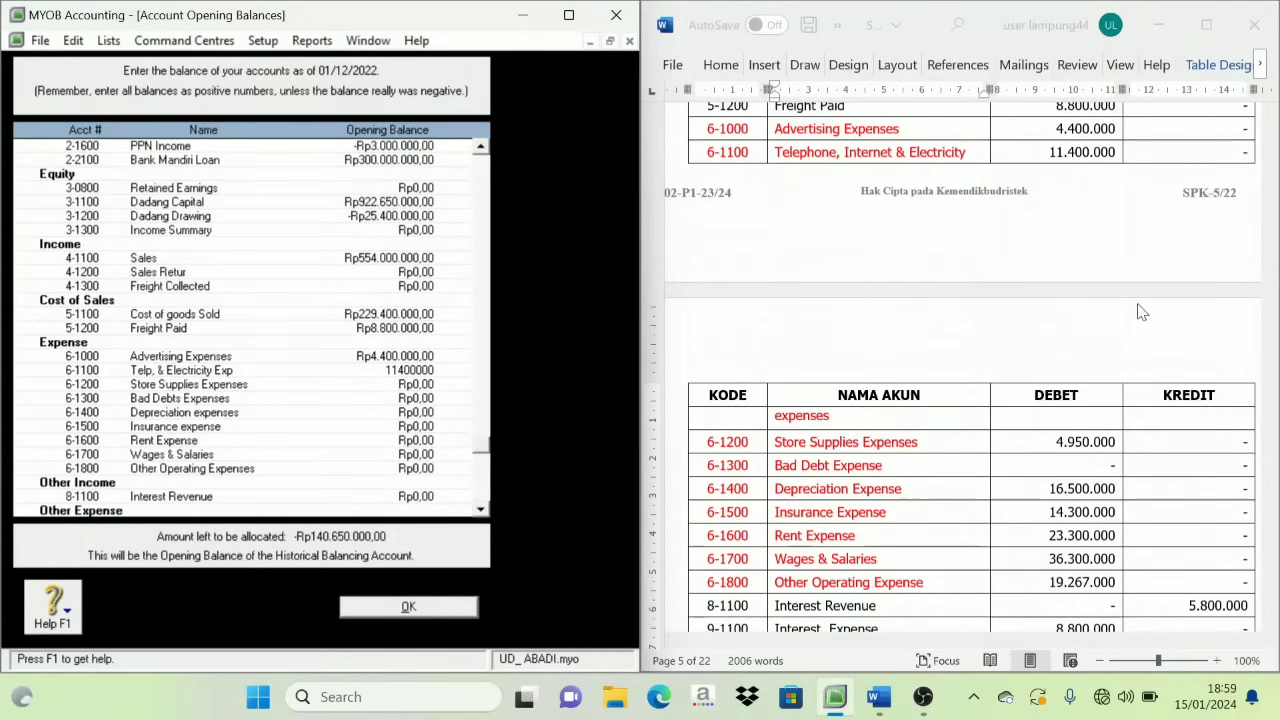
{"action": "key", "text": "Tab"}
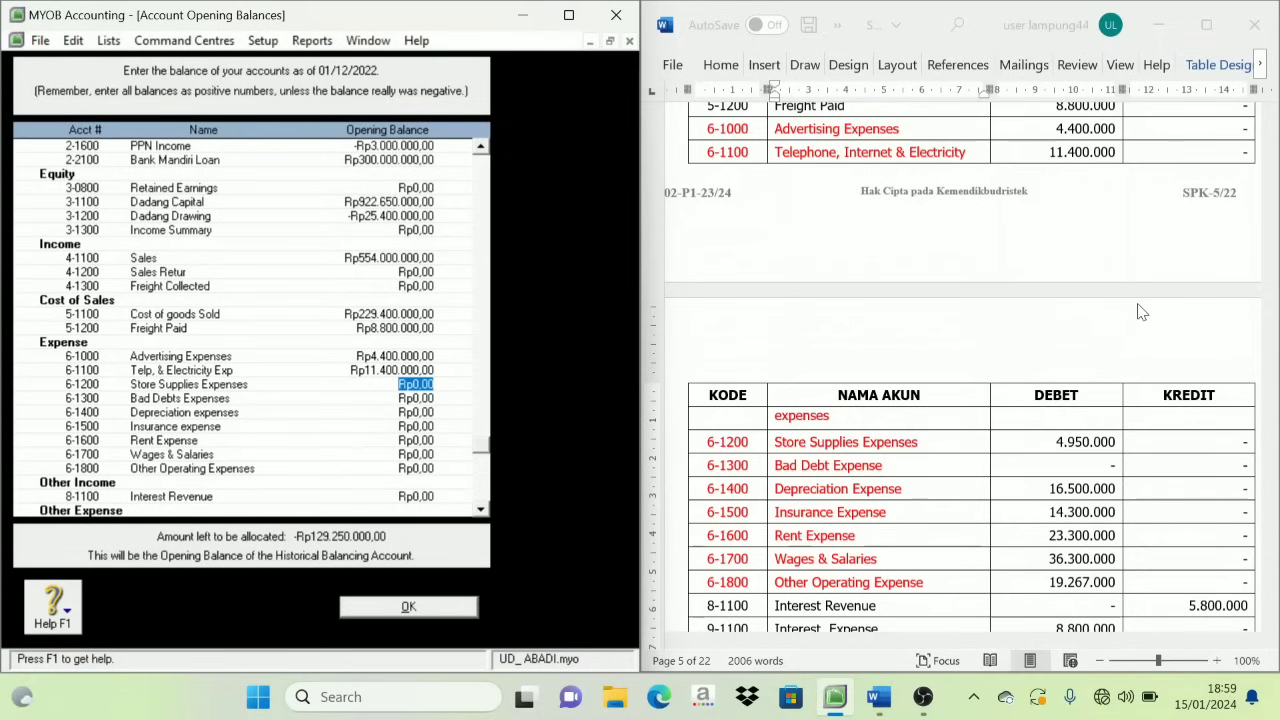
Set the opening balances of Store Supplies Expenses to 4950000 and Depreciation expenses to 16500000, skipping Bad Debts Expenses.
{"action": "type", "text": "4.950.000"}
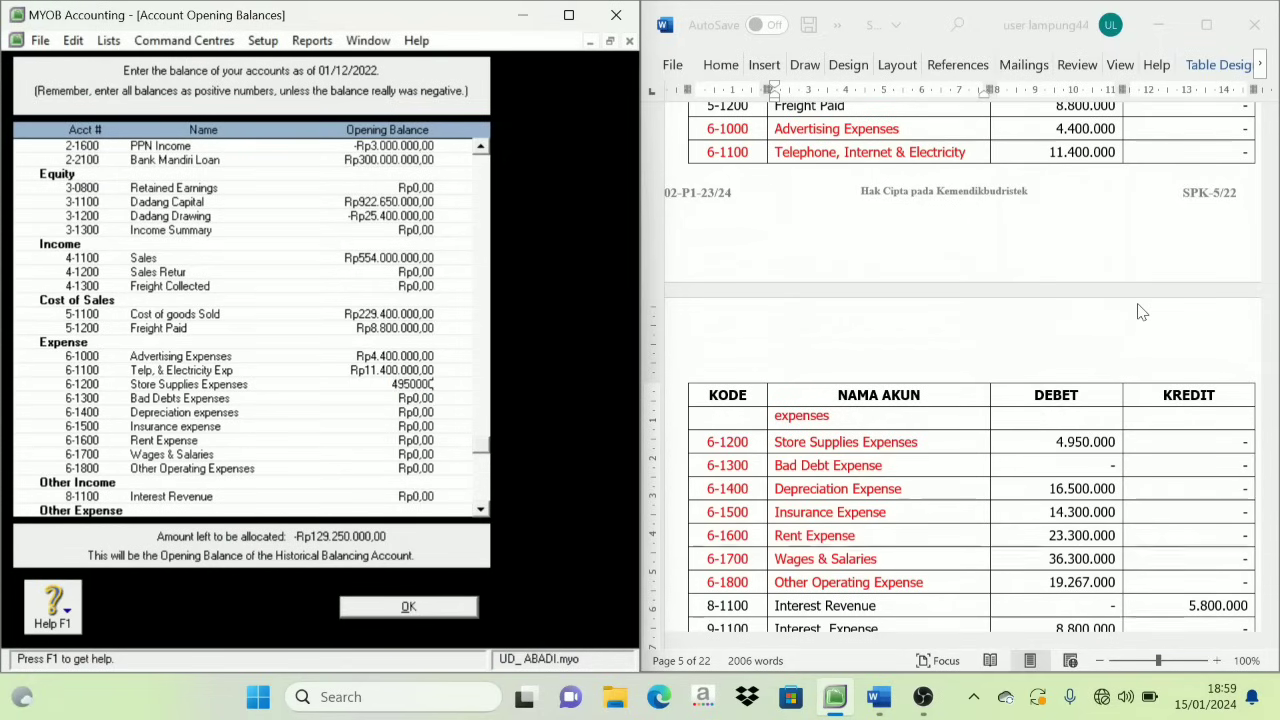
{"action": "key", "text": "Tab"}
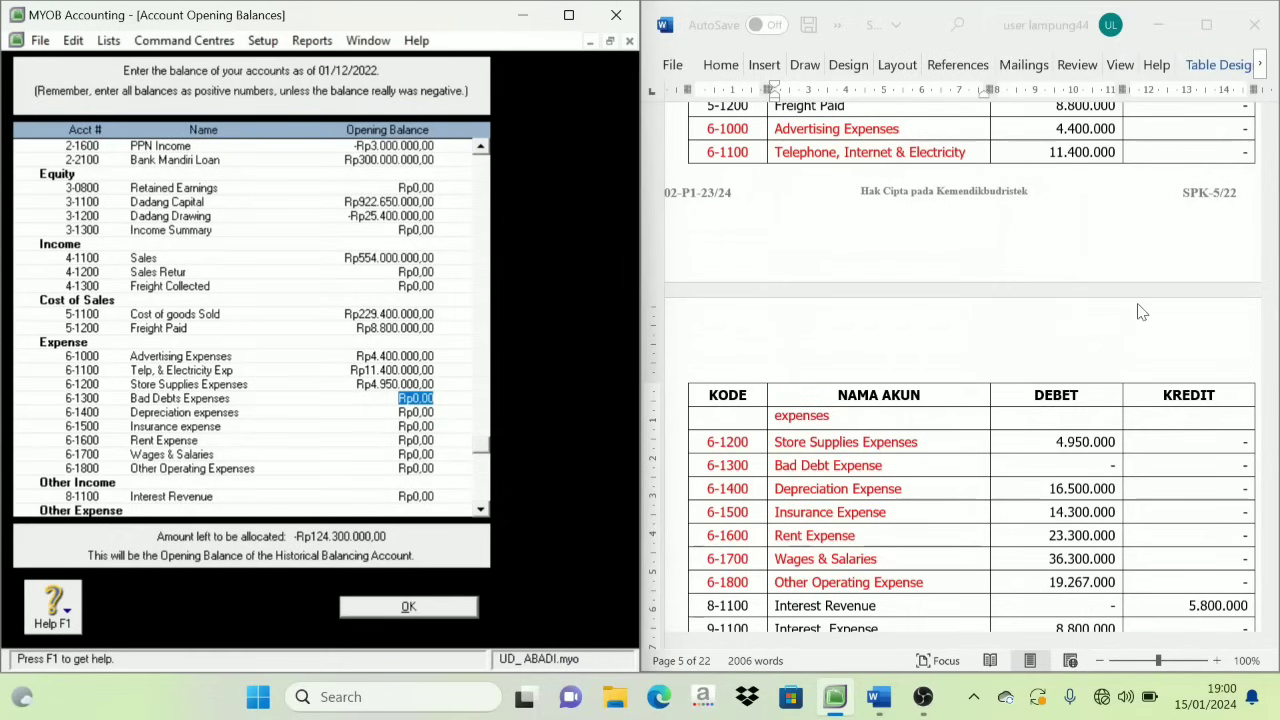
{"action": "key", "text": "Tab"}
{"action": "type", "text": "1"}
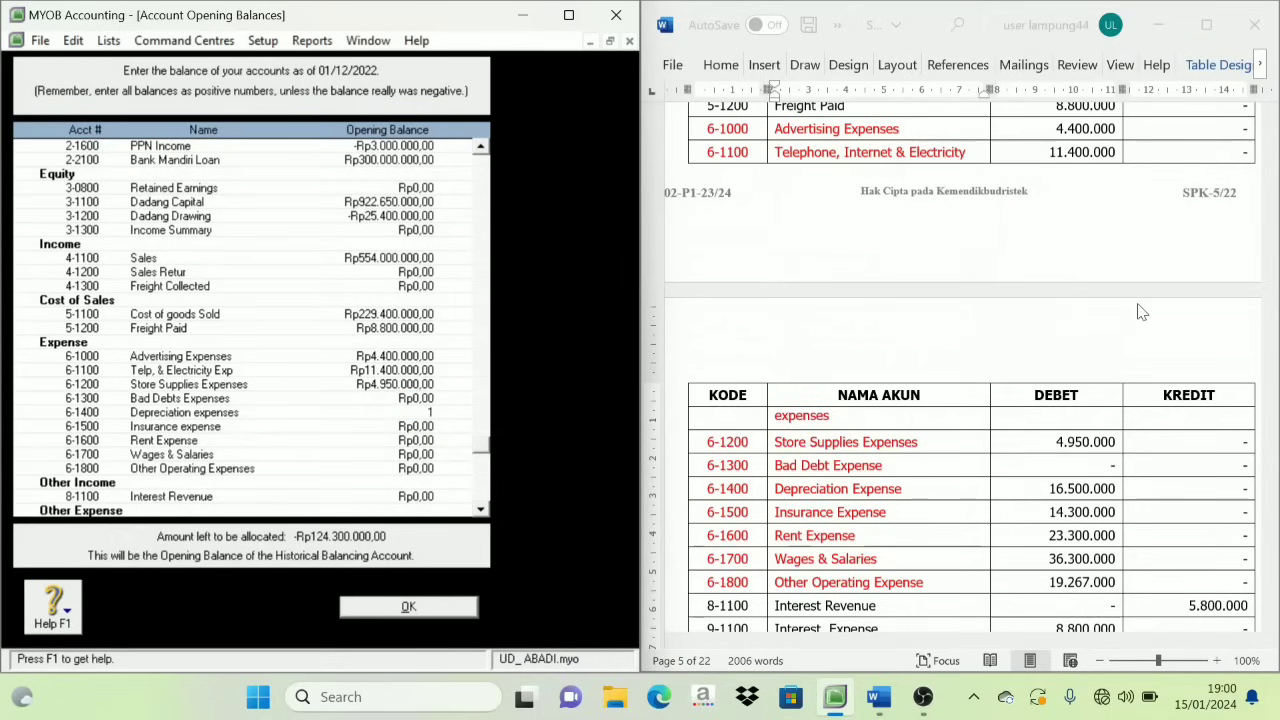
{"action": "type", "text": "6.500.00"}
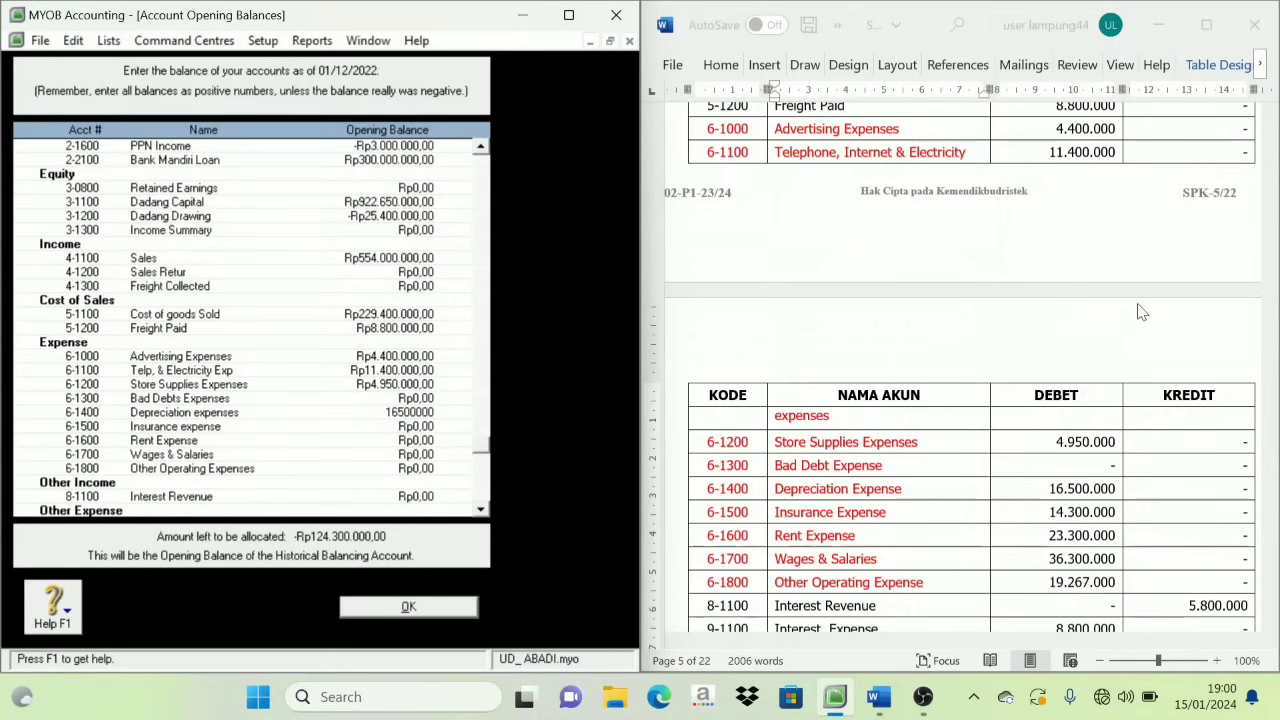
{"action": "key", "text": "Tab"}
Set the opening balances of Insurance expense to 14300000 and Rent Expense to 23300000.
{"action": "type", "text": "1"}
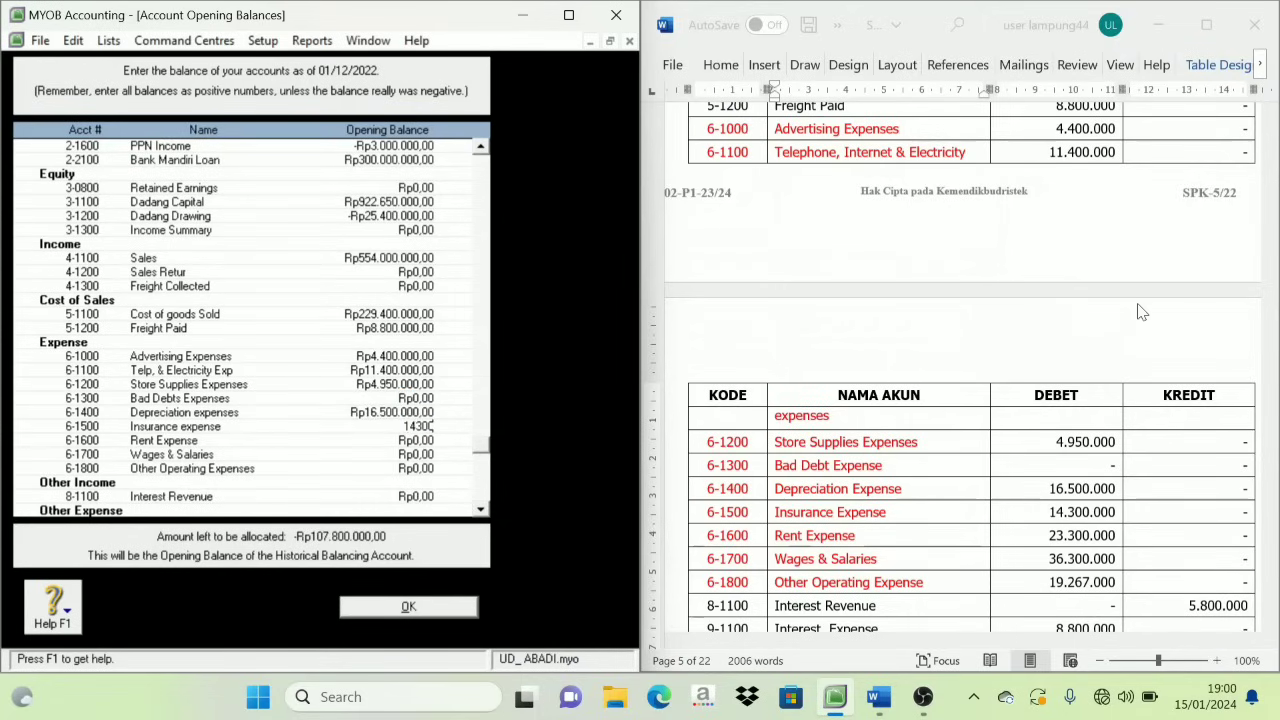
{"action": "type", "text": "4300000"}
{"action": "key", "text": "Tab"}
{"action": "type", "text": "23.300.0"}
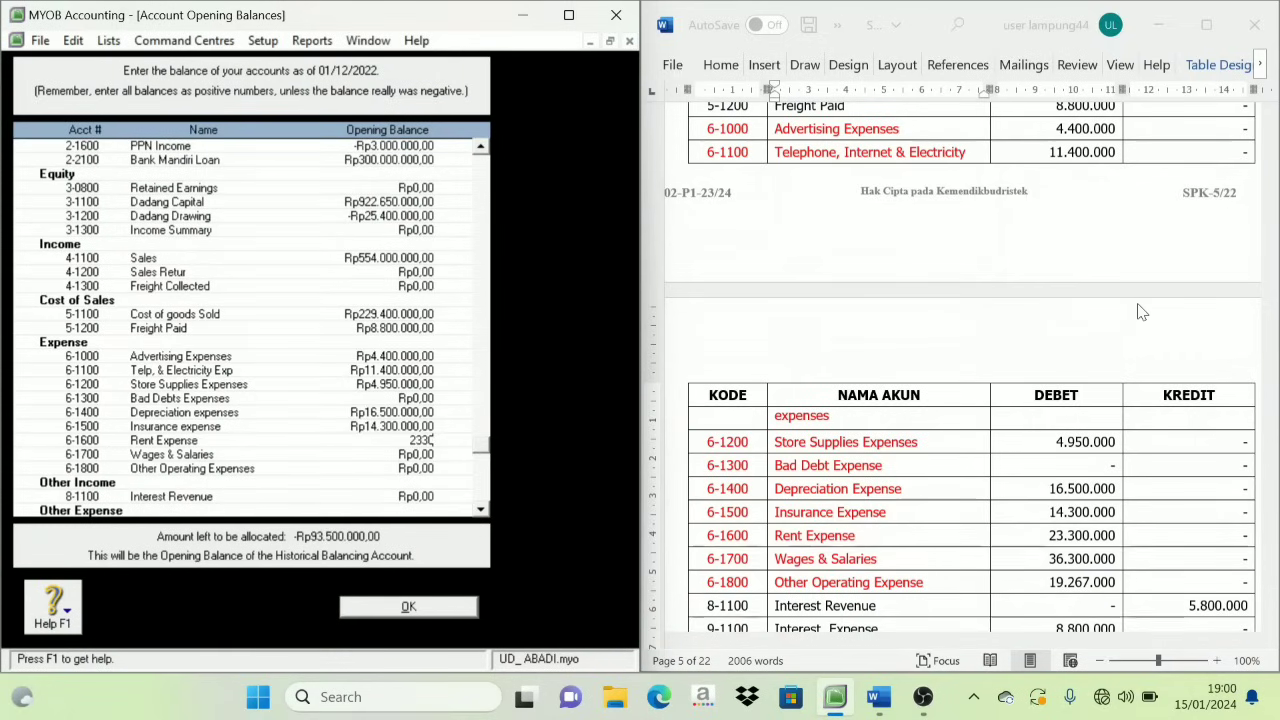
{"action": "type", "text": "0000"}
{"action": "key", "text": "Tab"}
Set the opening balances of Wages & Salaries to 36300000 and Other Operating Expenses to 19267000.
{"action": "type", "text": "3"}
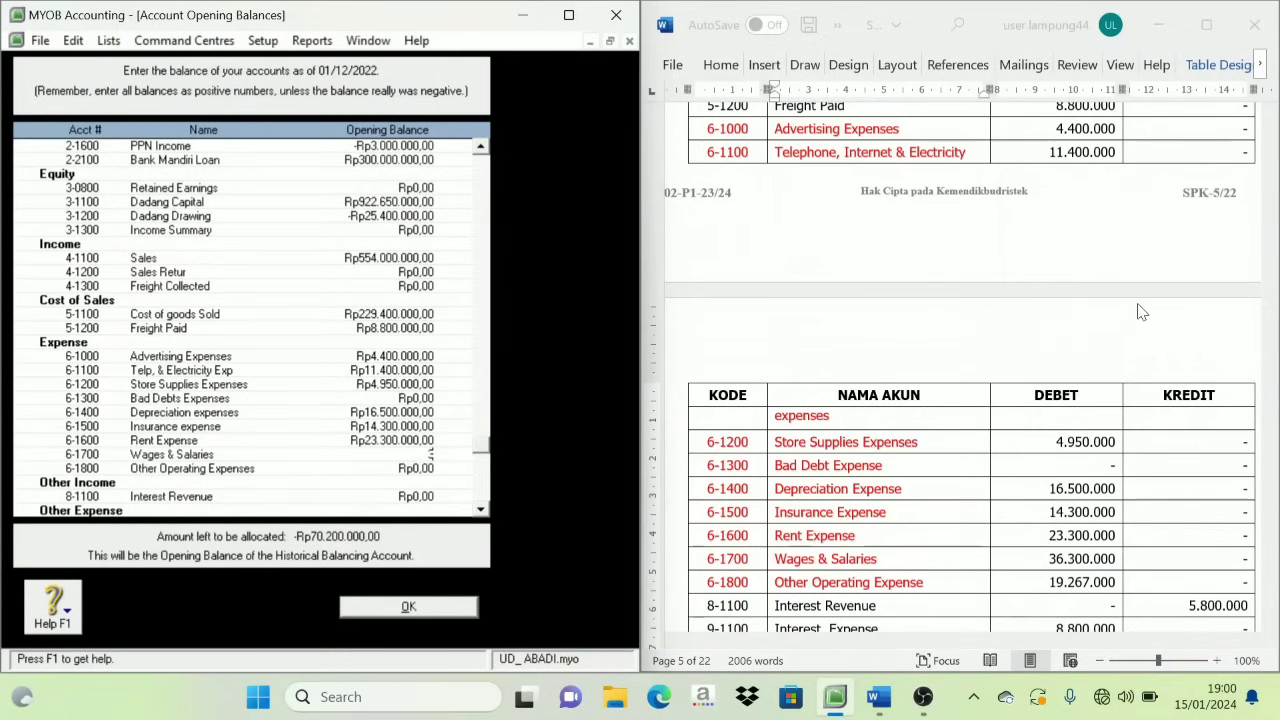
{"action": "type", "text": "6300000"}
{"action": "key", "text": "Tab"}
{"action": "type", "text": "19"}
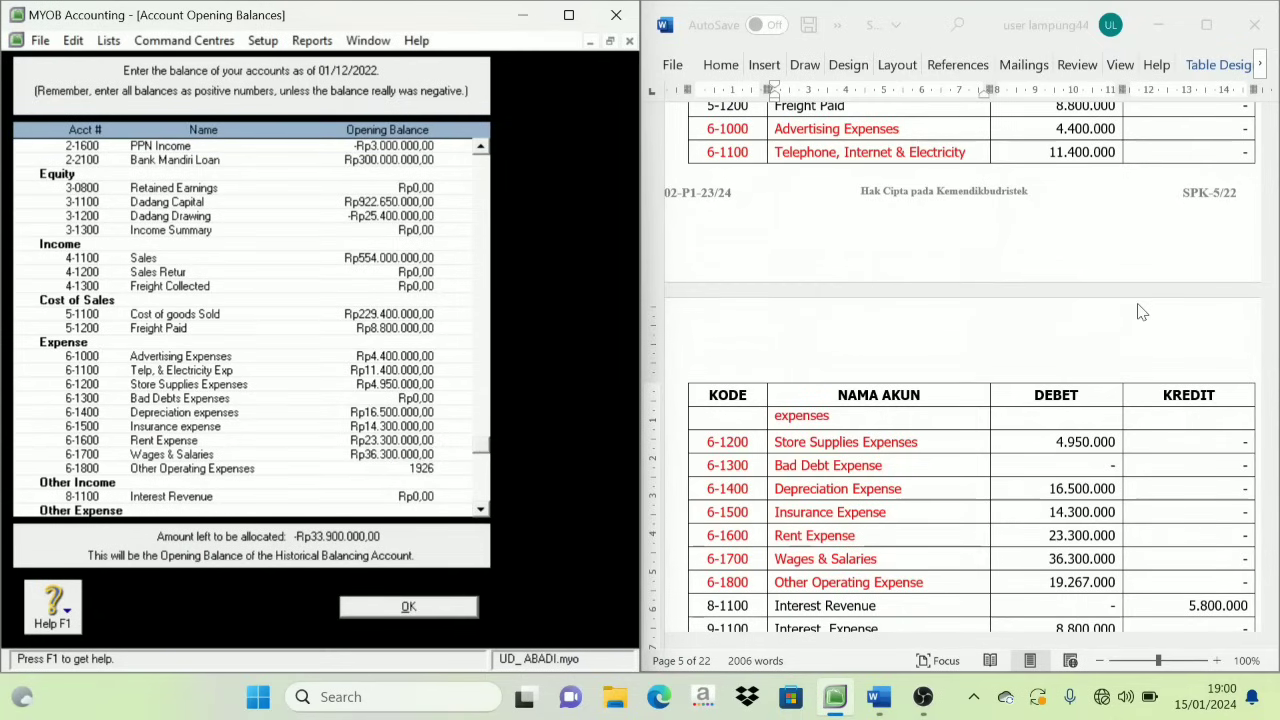
{"action": "type", "text": "267000"}
{"action": "key", "text": "Tab"}
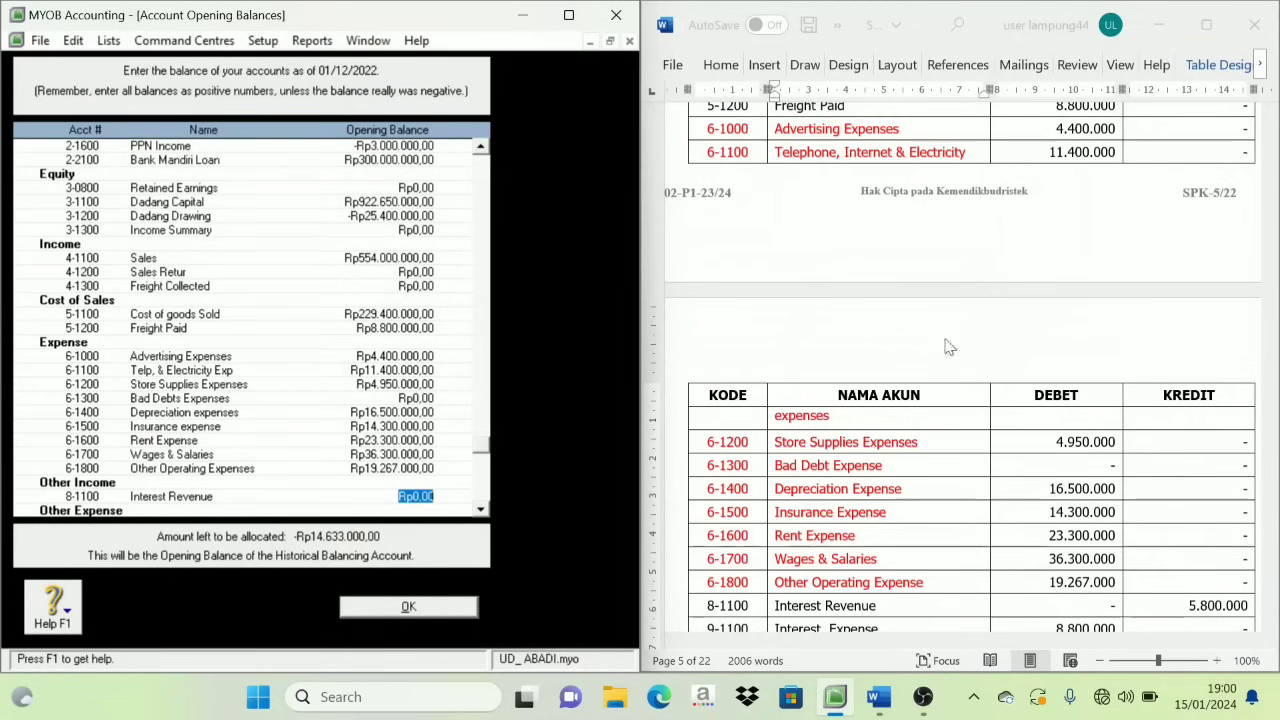
In the Word trial balance, reset the codes and names of expense accounts 6-1000 through 6-1800 to the Automatic font colour.
{"action": "scroll", "coordinate": [930, 442], "scroll_direction": "down", "scroll_amount": 1}
{"action": "scroll", "coordinate": [930, 442], "scroll_direction": "up", "scroll_amount": 2}
{"action": "double_click", "coordinate": [937, 200]}
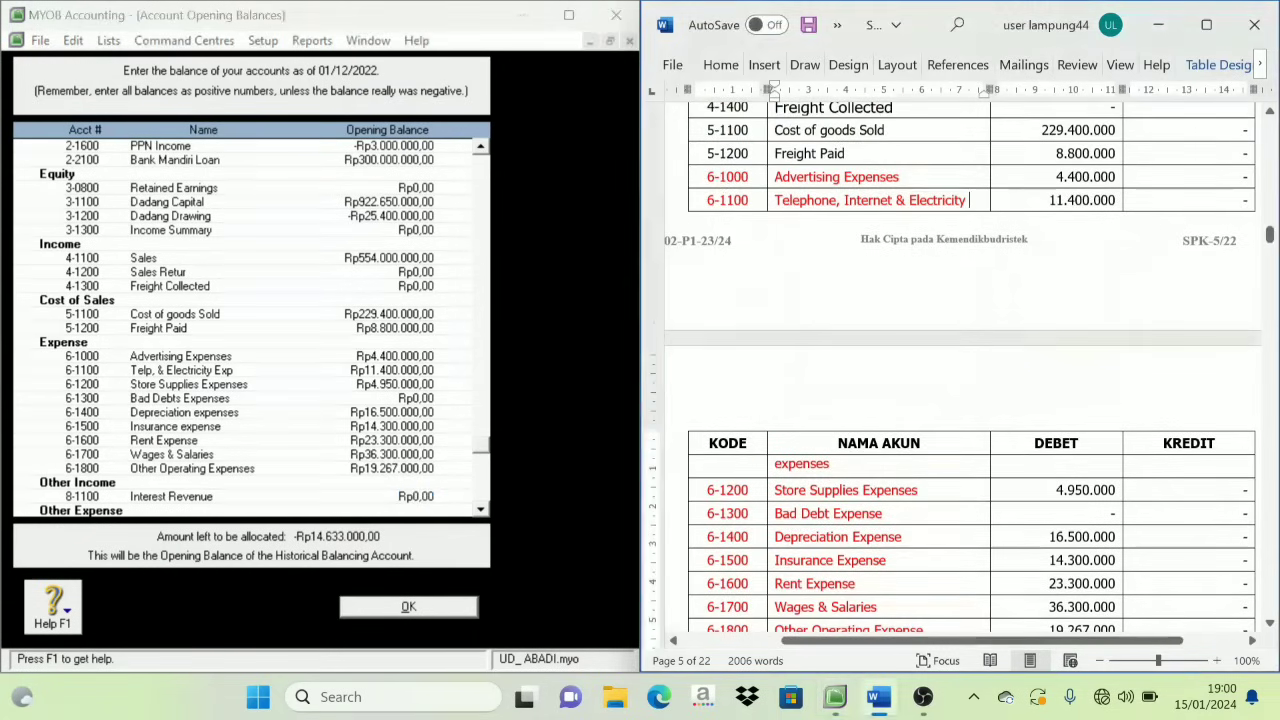
{"action": "left_click_drag", "start_coordinate": [712, 177], "coordinate": [878, 527]}
{"action": "left_click", "coordinate": [878, 489]}
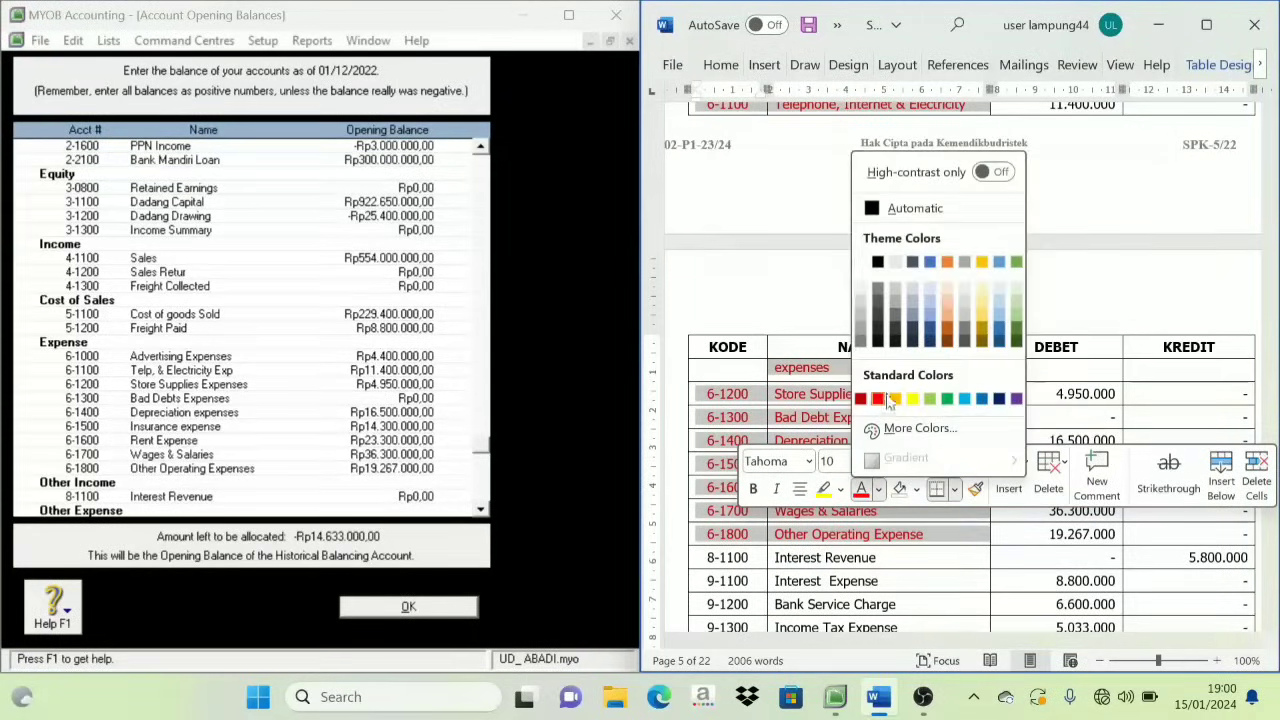
{"action": "left_click", "coordinate": [875, 212]}
In MYOB, set the opening balance of the other income account Interest Revenue to 5800000, as in the trial balance's credit column.
{"action": "scroll", "coordinate": [846, 286], "scroll_direction": "down", "scroll_amount": 3}
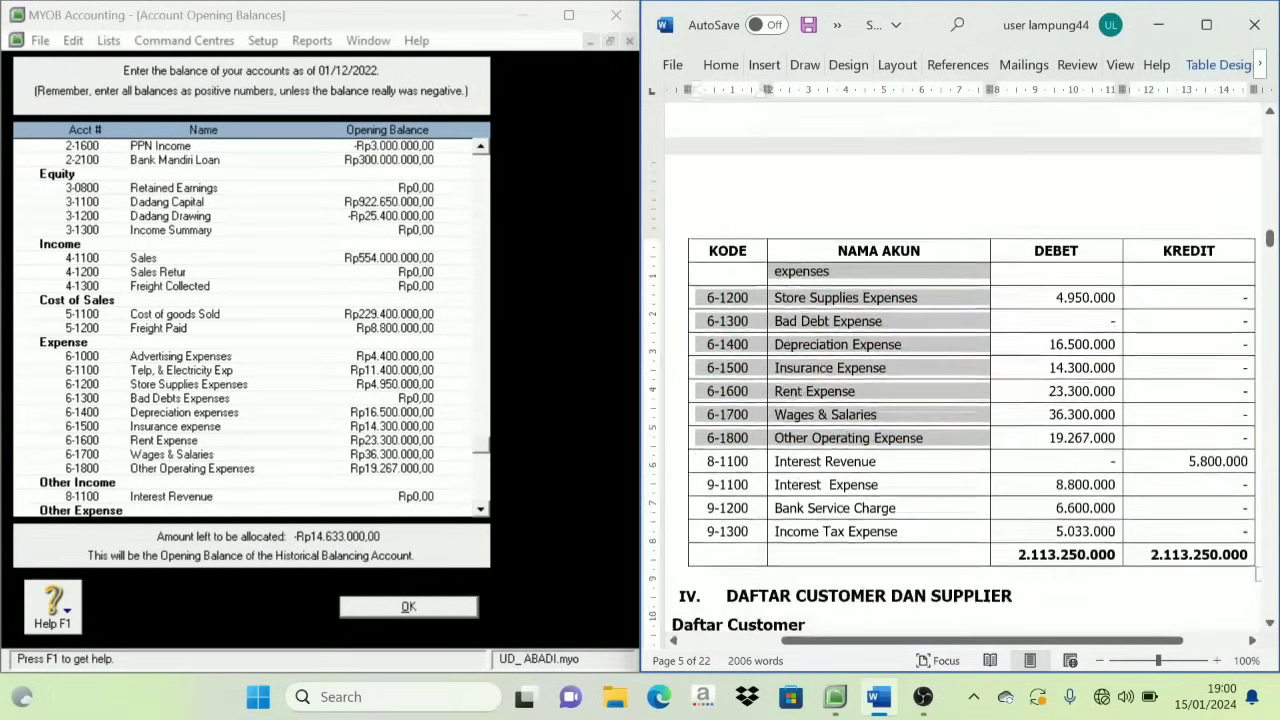
{"action": "scroll", "coordinate": [967, 391], "scroll_direction": "down", "scroll_amount": 1}
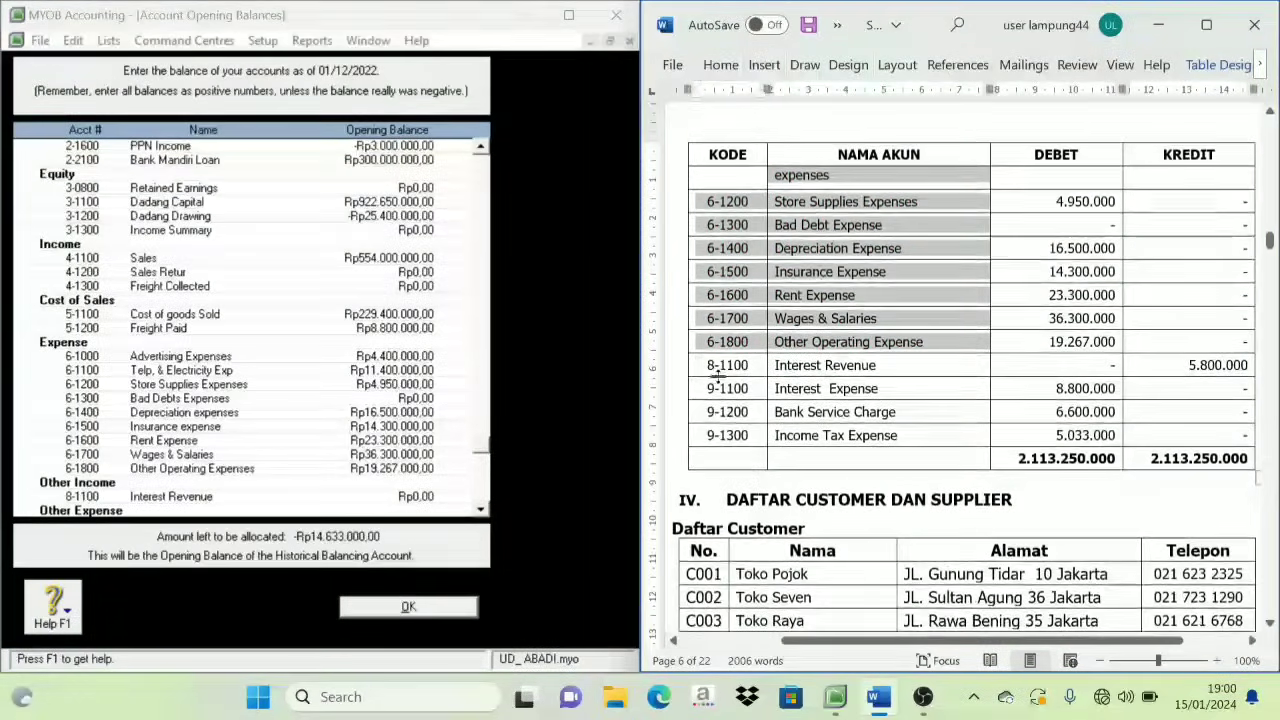
{"action": "left_click_drag", "start_coordinate": [709, 366], "coordinate": [872, 366]}
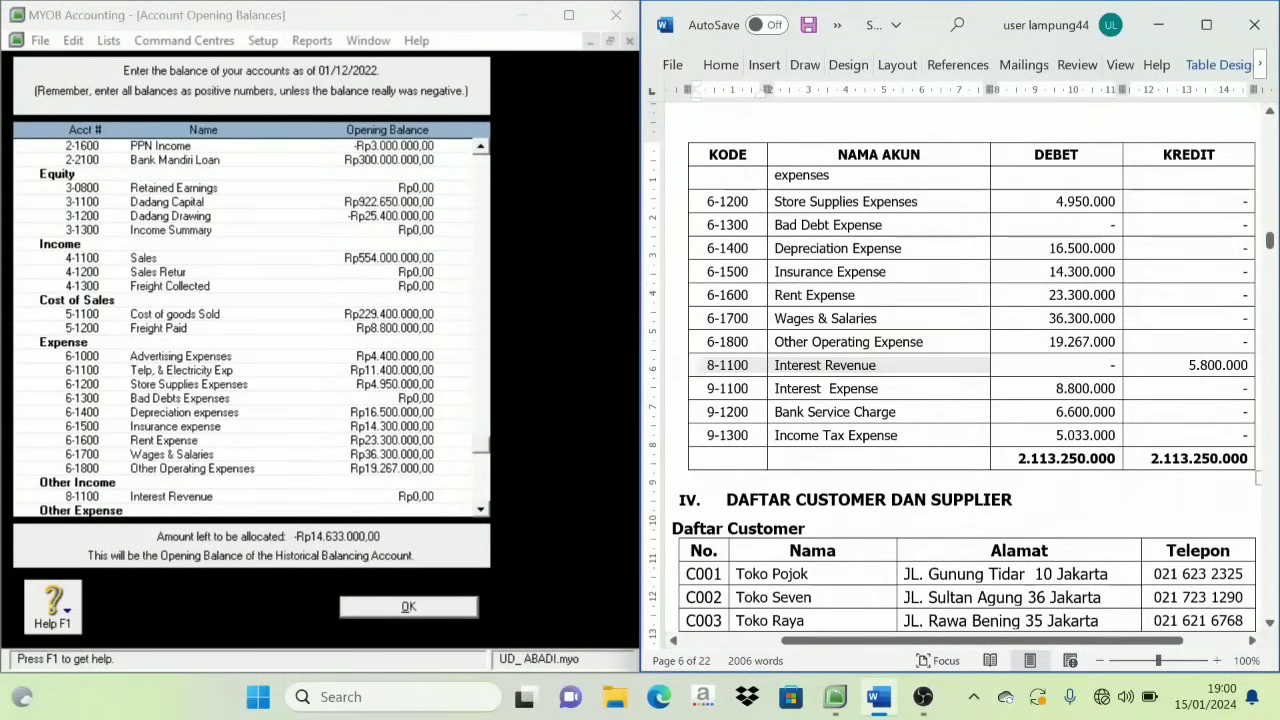
{"action": "left_click", "coordinate": [878, 366]}
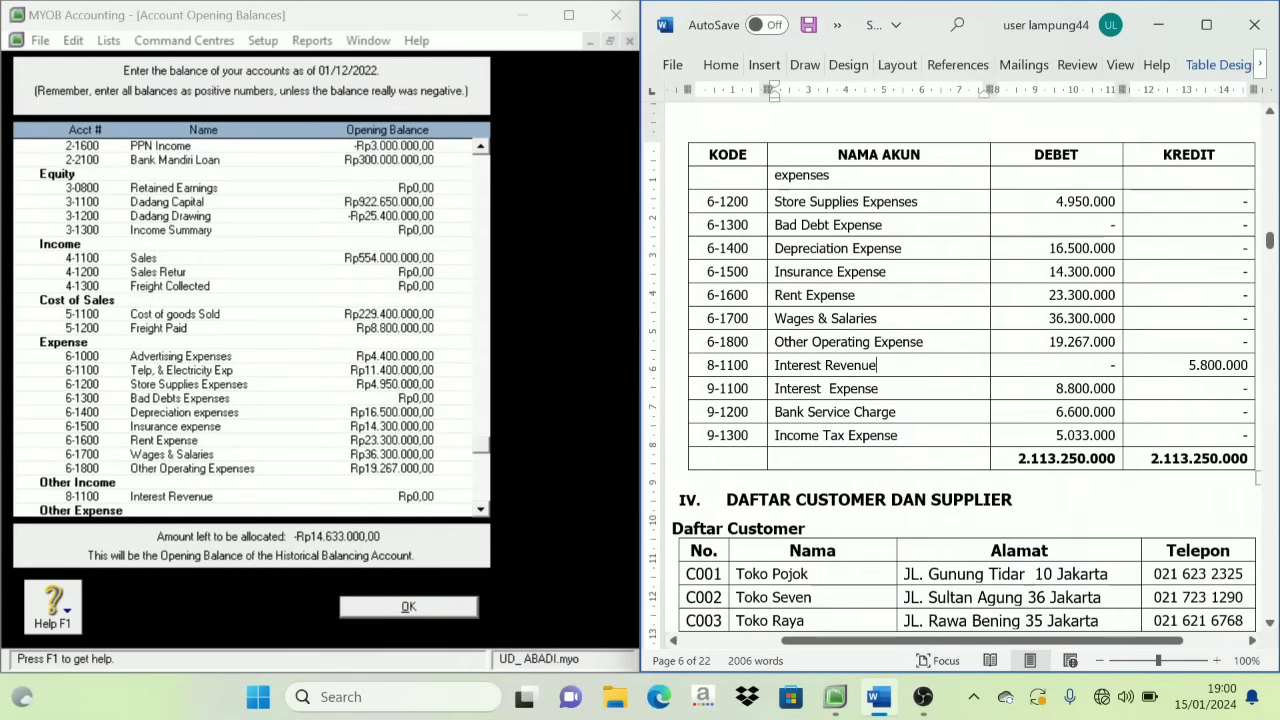
{"action": "double_click", "coordinate": [1217, 366]}
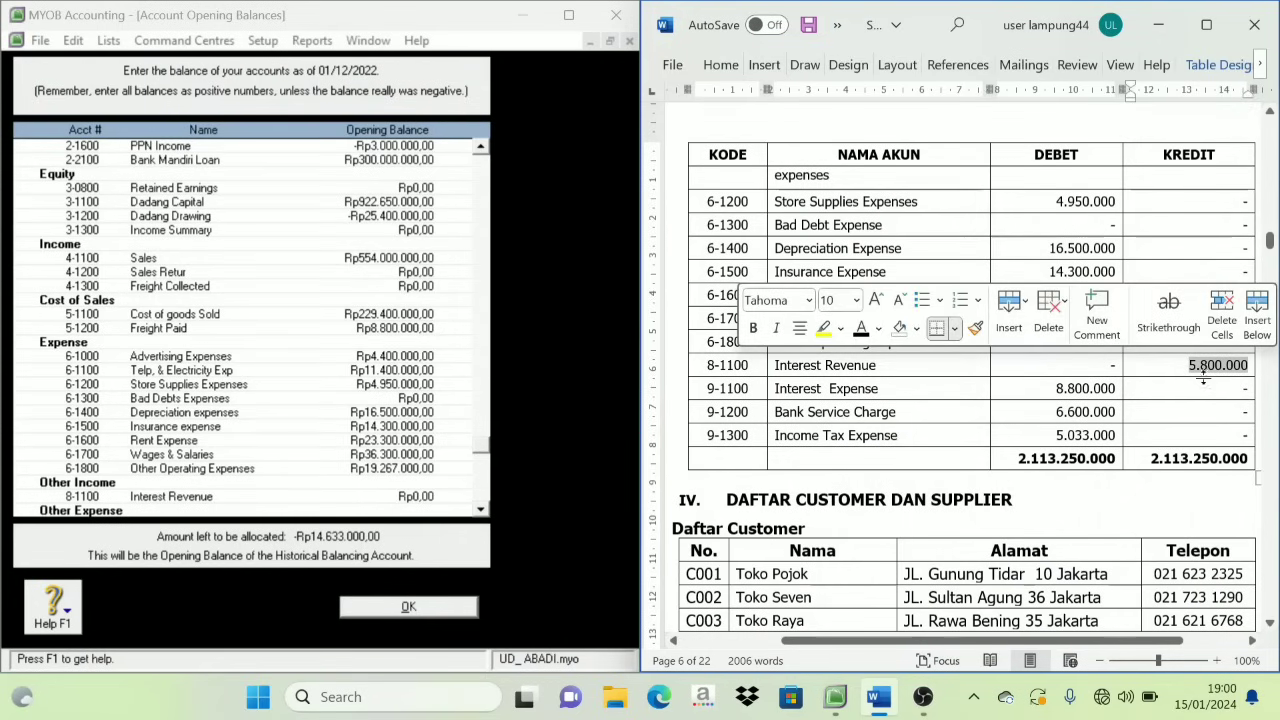
{"action": "scroll", "coordinate": [250, 480], "scroll_direction": "down", "scroll_amount": 1}
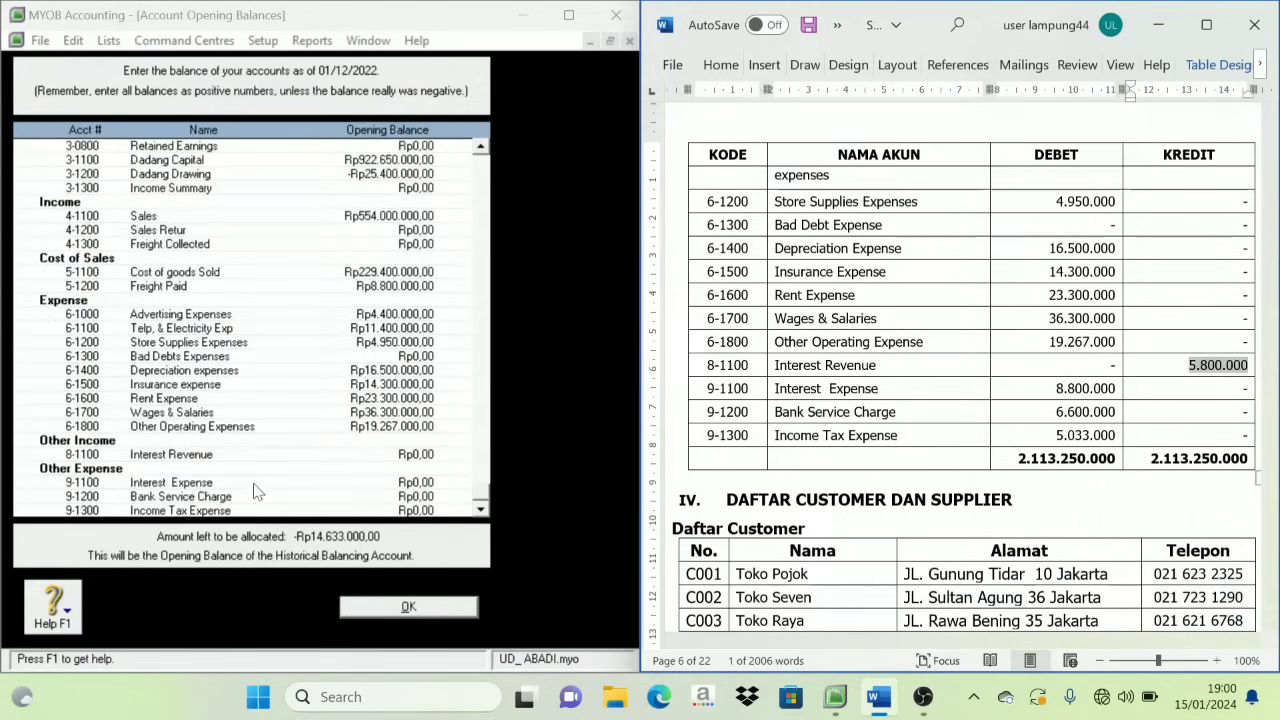
{"action": "left_click", "coordinate": [415, 454]}
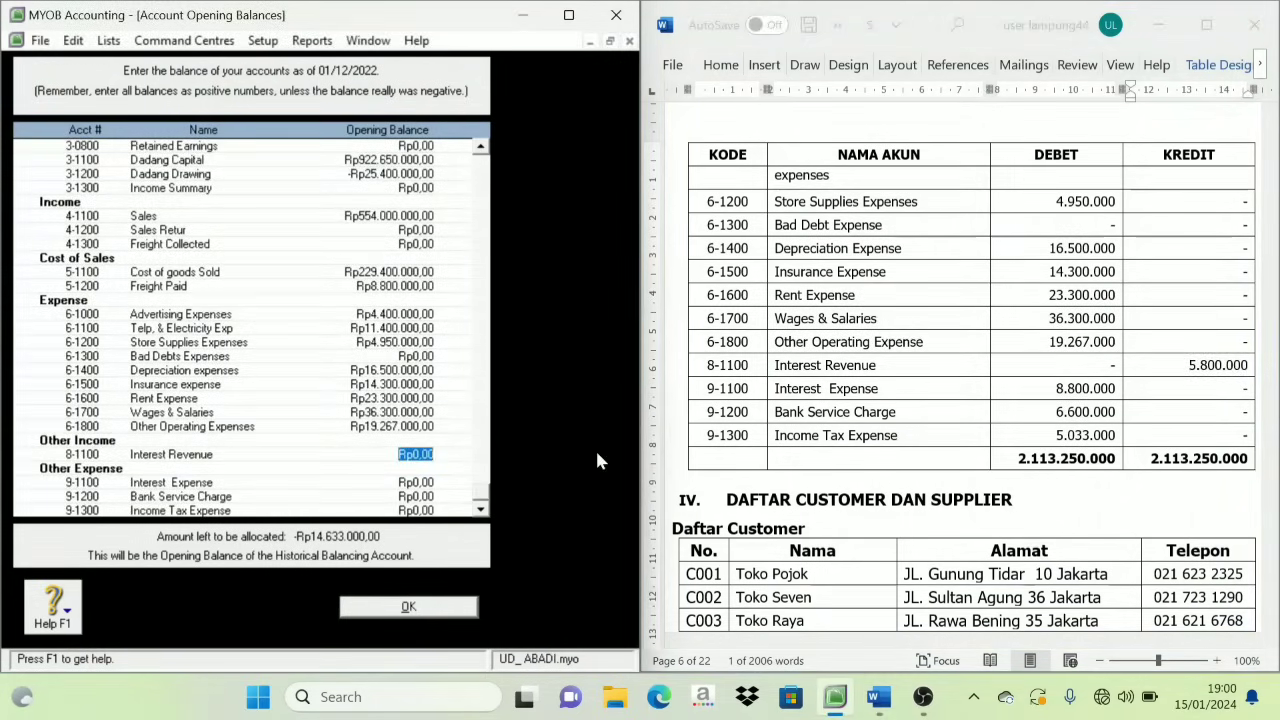
{"action": "type", "text": "5.800."}
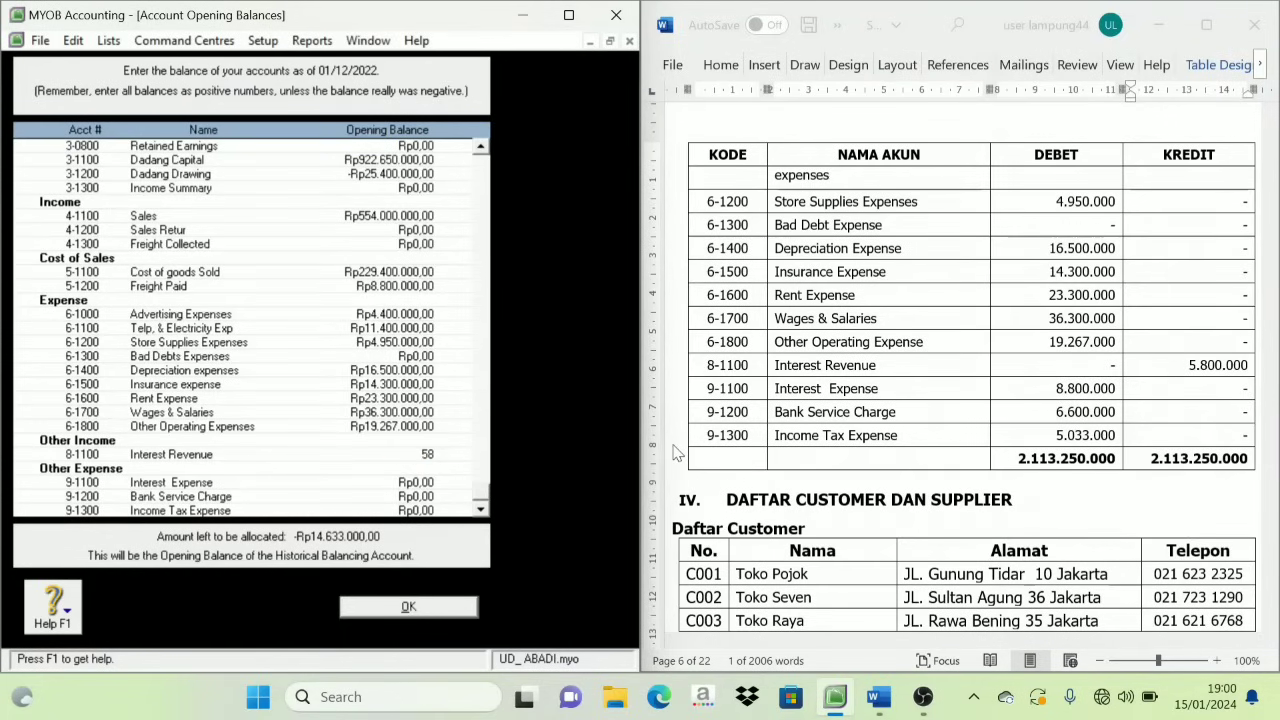
{"action": "type", "text": "00000"}
{"action": "key", "text": "Tab"}
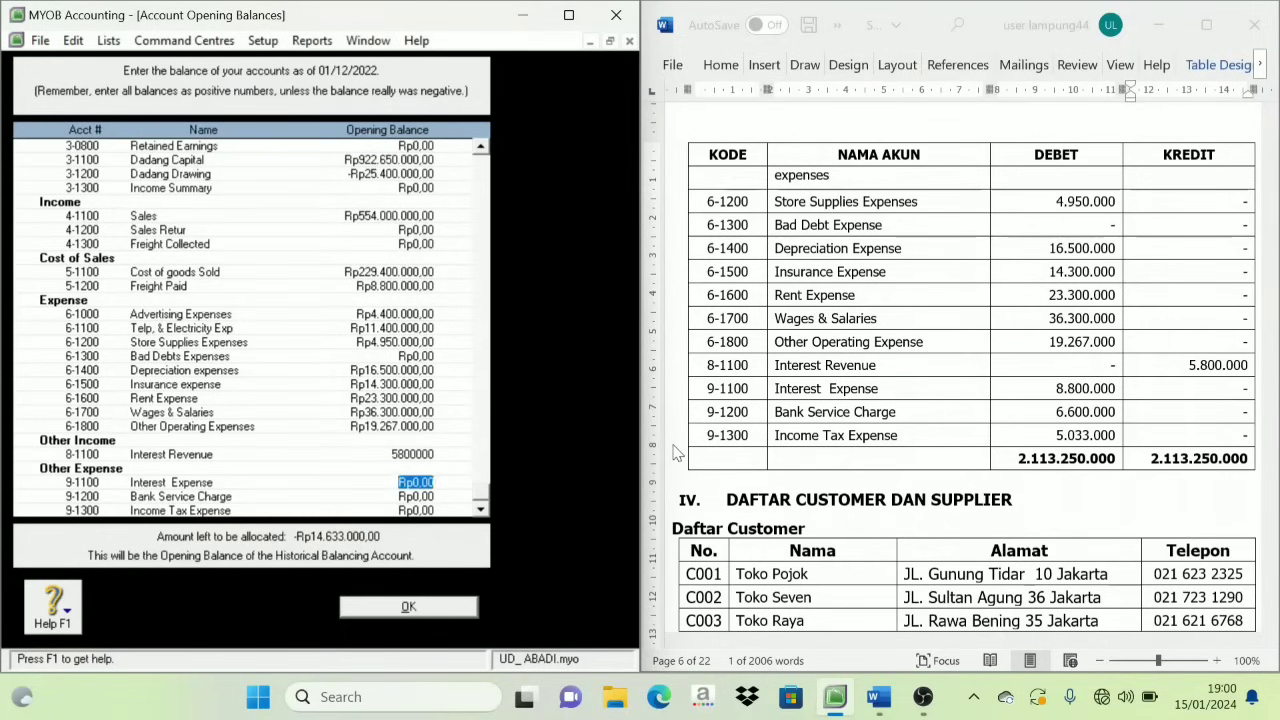
{"action": "scroll", "coordinate": [797, 470], "scroll_direction": "down", "scroll_amount": 1}
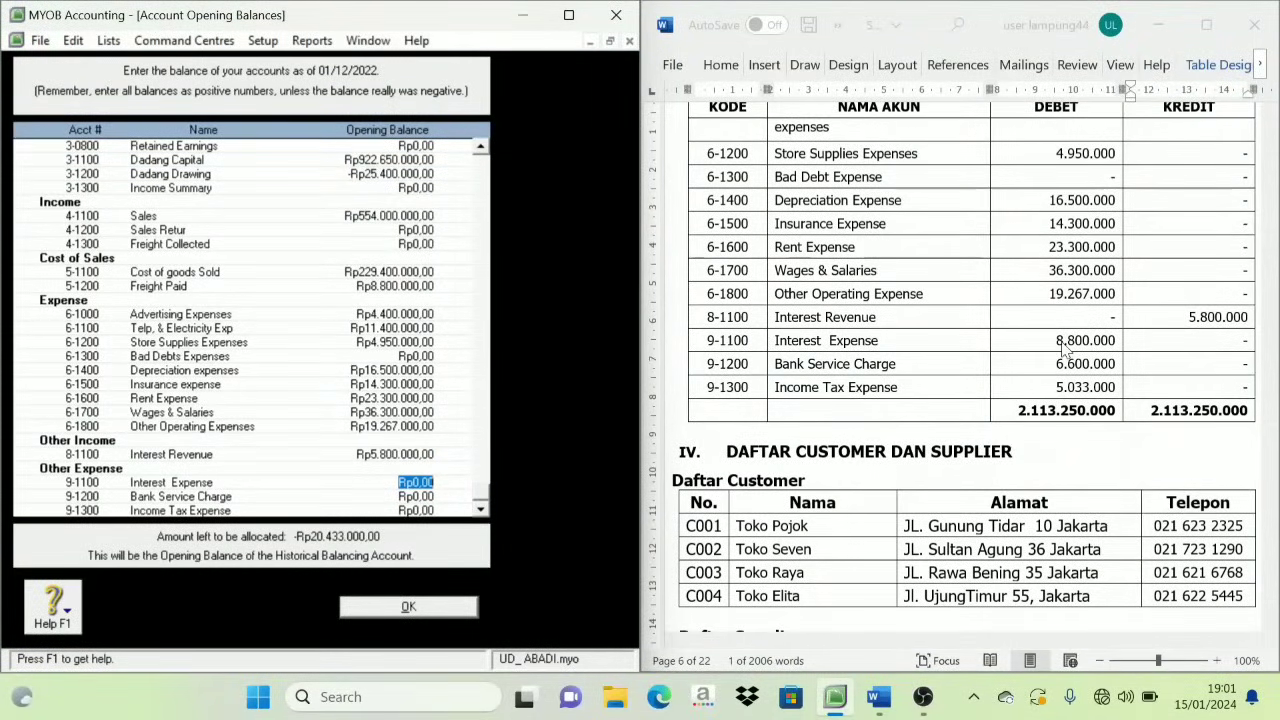
Set the opening balances of Interest Expense to 8800000, Bank Service Charge to 6600000 and Income Tax Expense to 5033000.
{"action": "left_click_drag", "start_coordinate": [1062, 340], "coordinate": [1062, 387]}
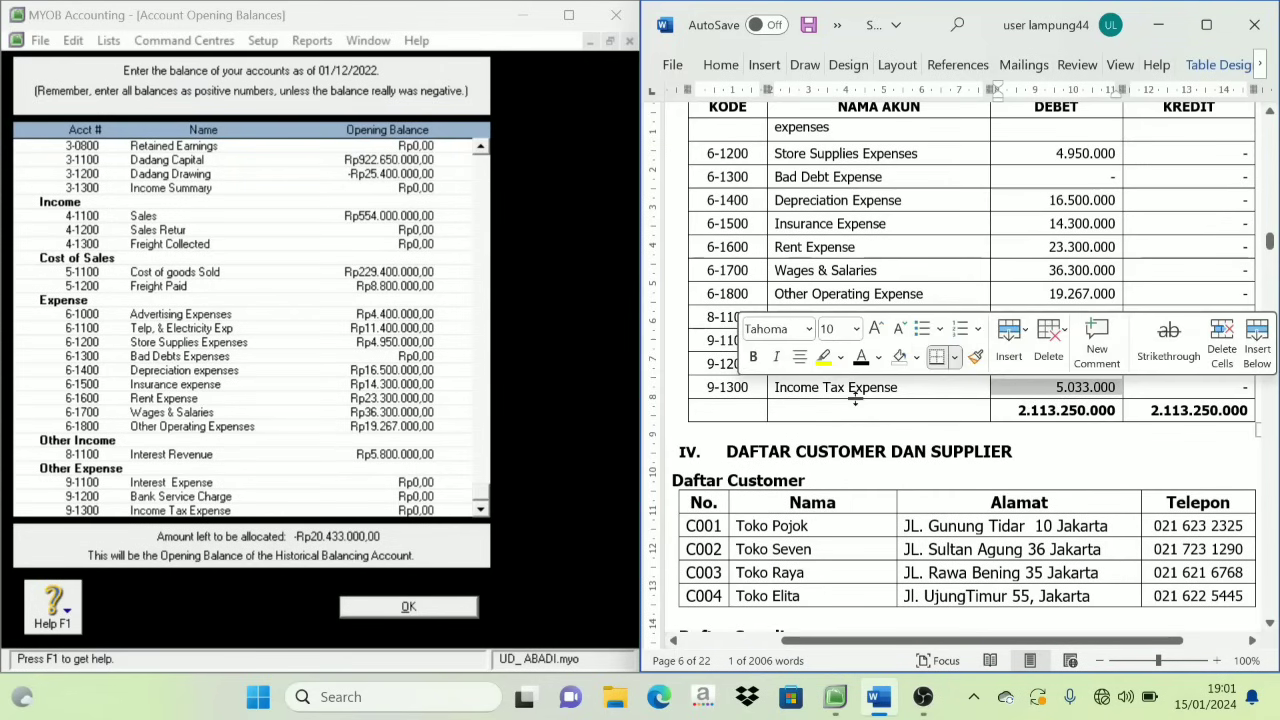
{"action": "left_click", "coordinate": [402, 487]}
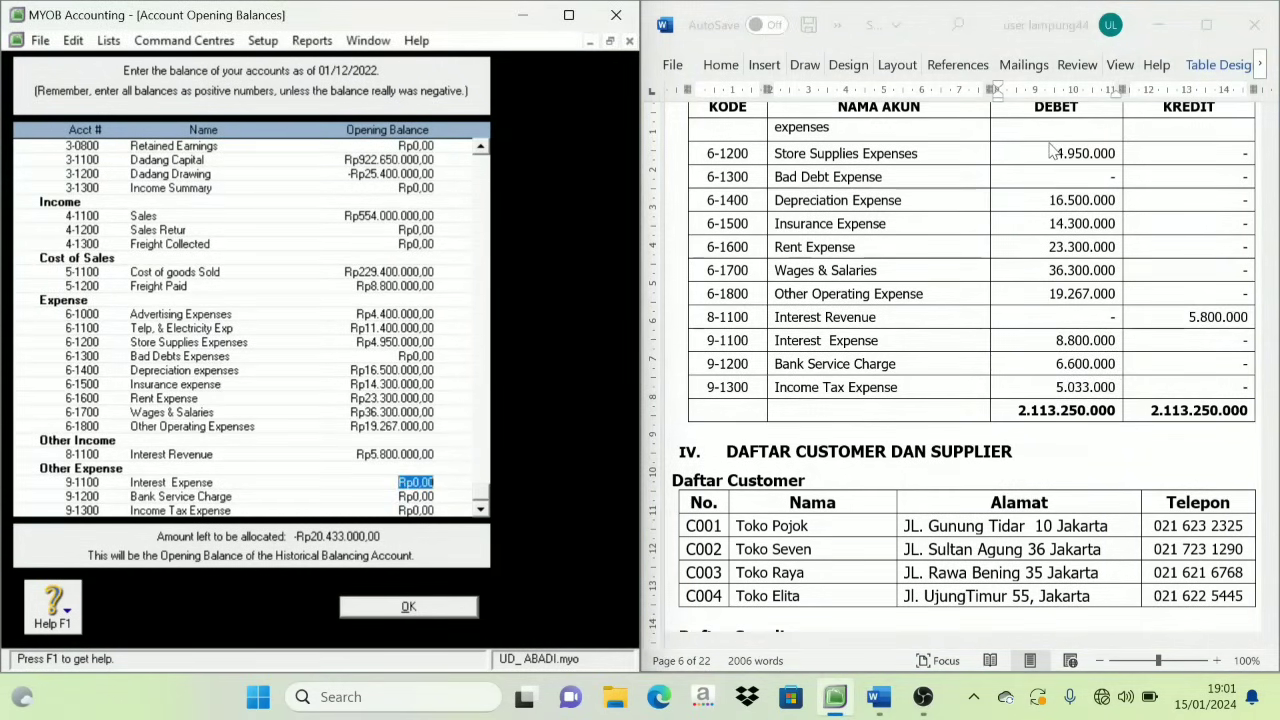
{"action": "type", "text": "8800000"}
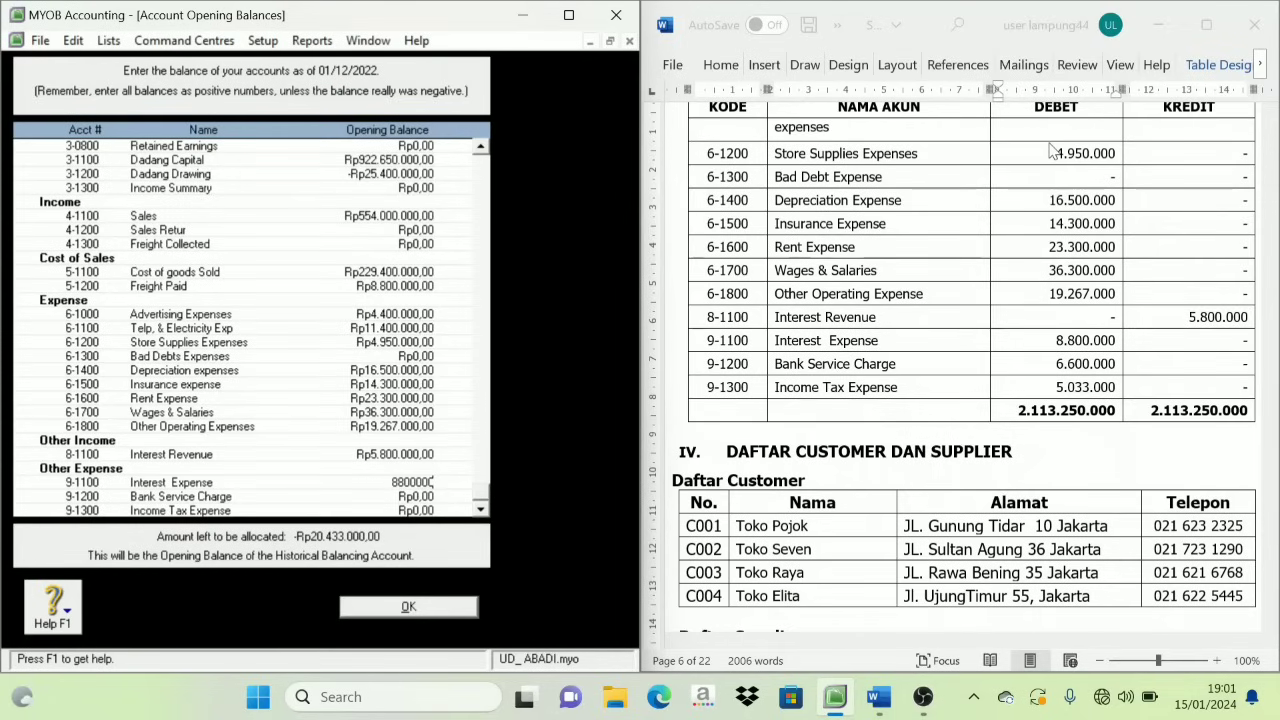
{"action": "key", "text": "Tab"}
{"action": "type", "text": "66"}
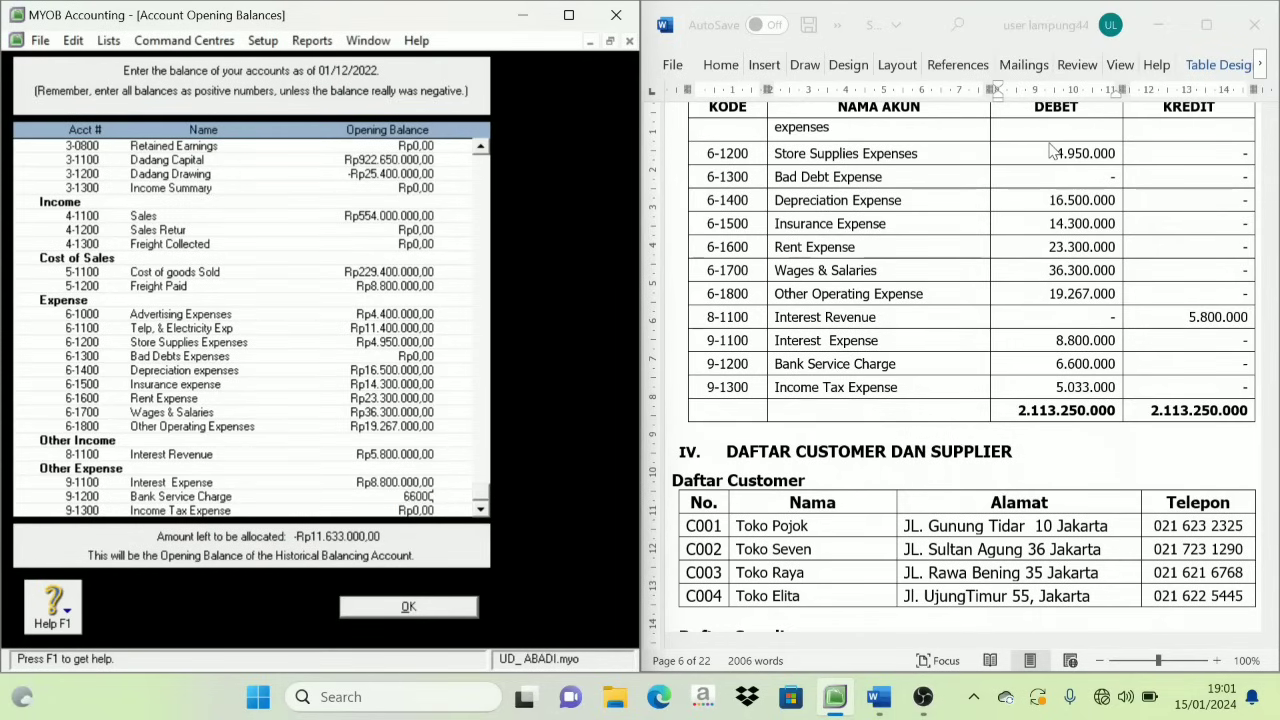
{"action": "key", "text": "Tab"}
{"action": "type", "text": "5"}
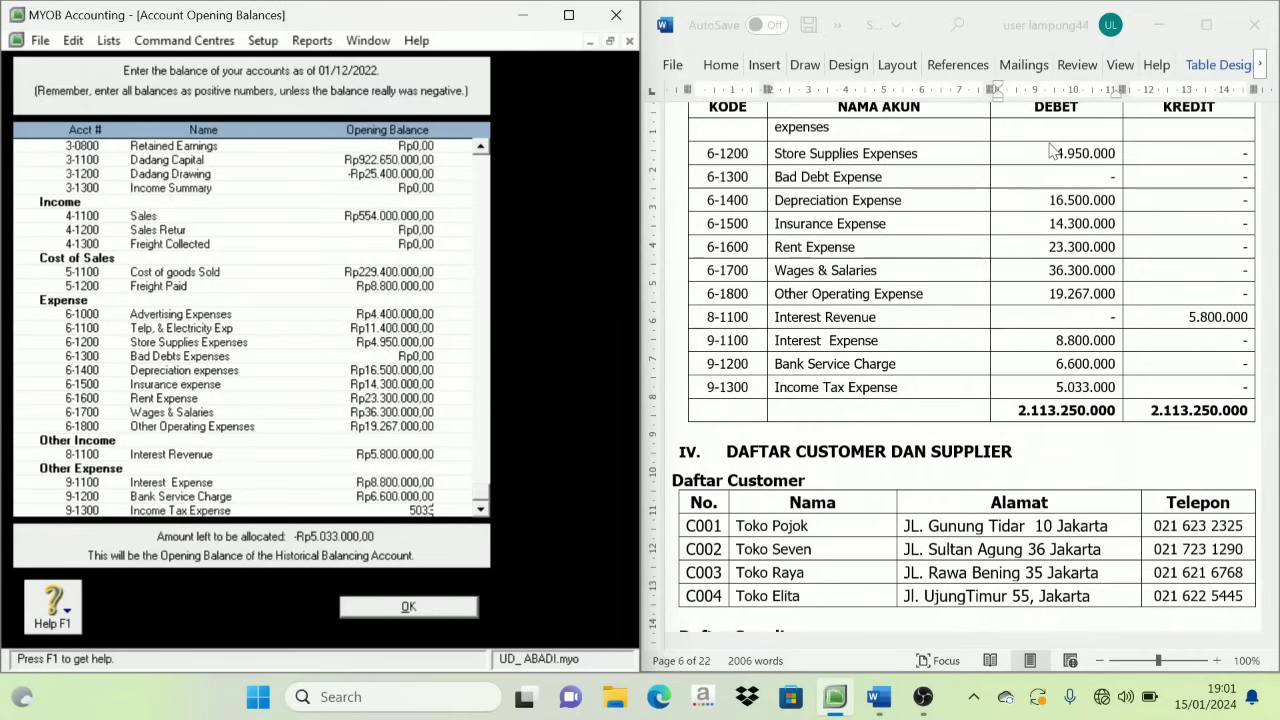
{"action": "key", "text": "Tab"}
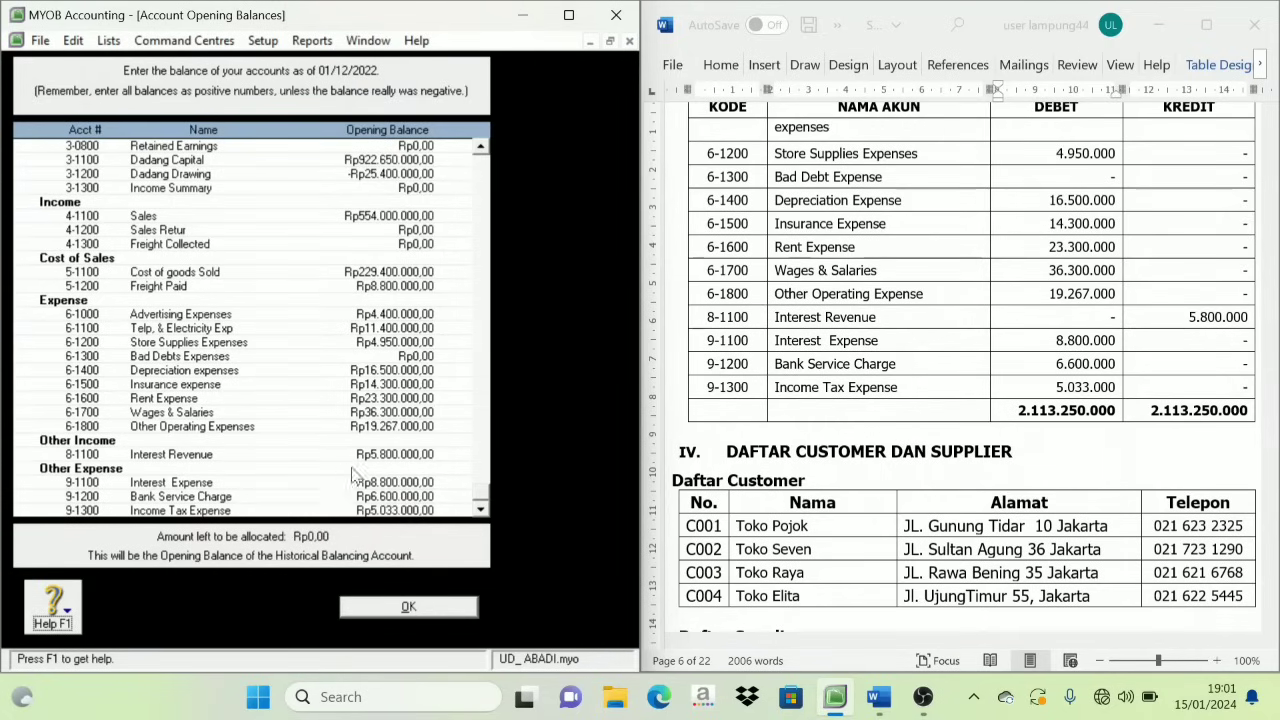
Review the opening balances from the asset accounts through the expense accounts, and confirm the account opening balances.
{"action": "scroll", "coordinate": [303, 380], "scroll_direction": "up", "scroll_amount": 5}
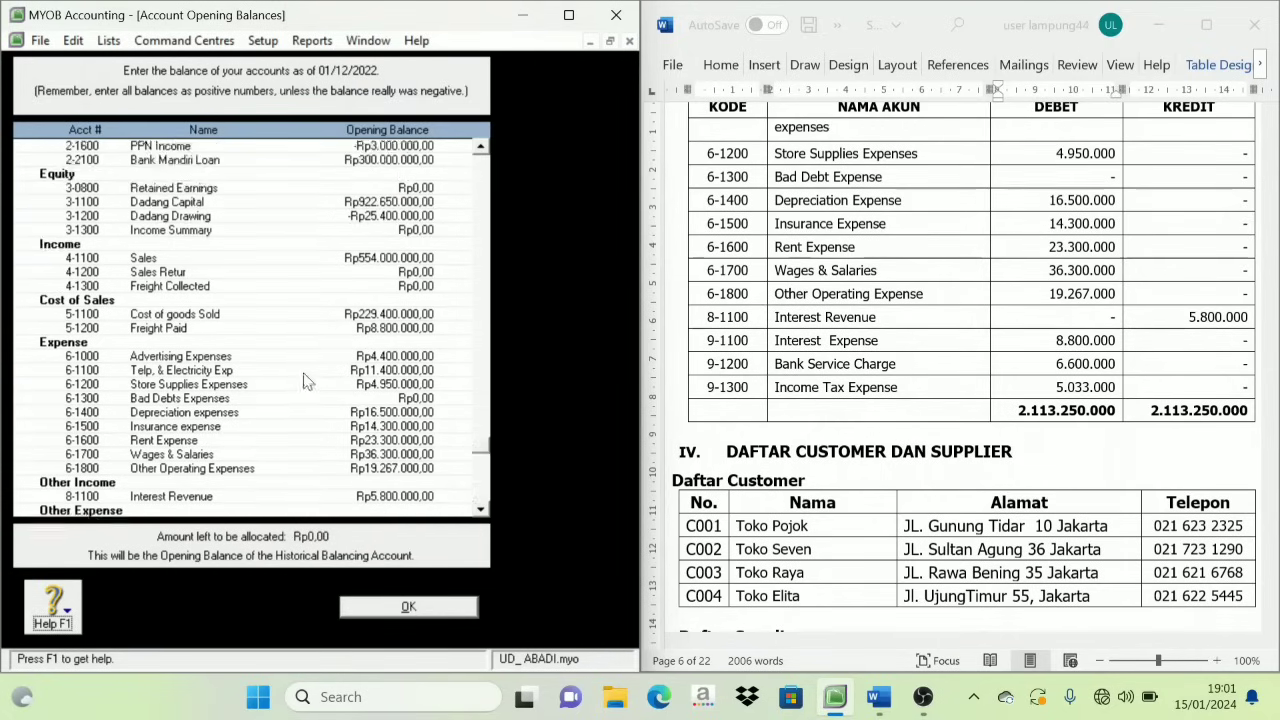
{"action": "scroll", "coordinate": [288, 225], "scroll_direction": "up", "scroll_amount": 2}
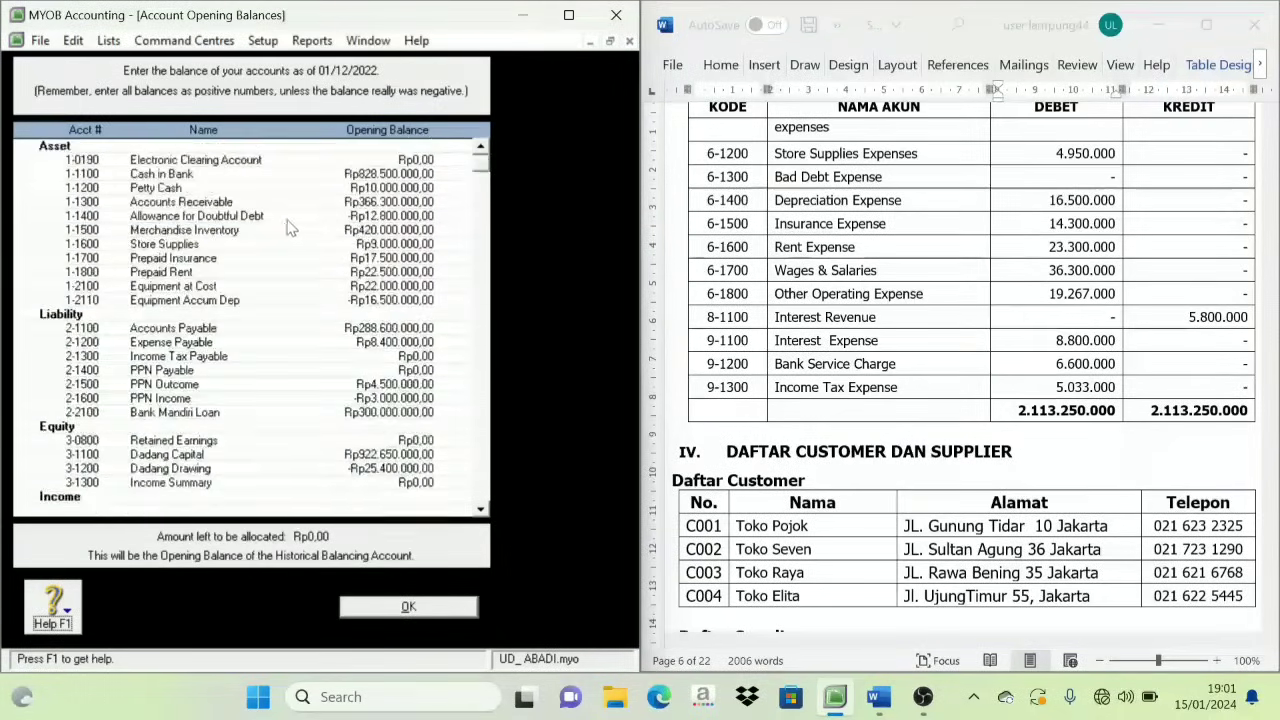
{"action": "scroll", "coordinate": [288, 225], "scroll_direction": "down", "scroll_amount": 4}
{"action": "scroll", "coordinate": [290, 402], "scroll_direction": "down", "scroll_amount": 1}
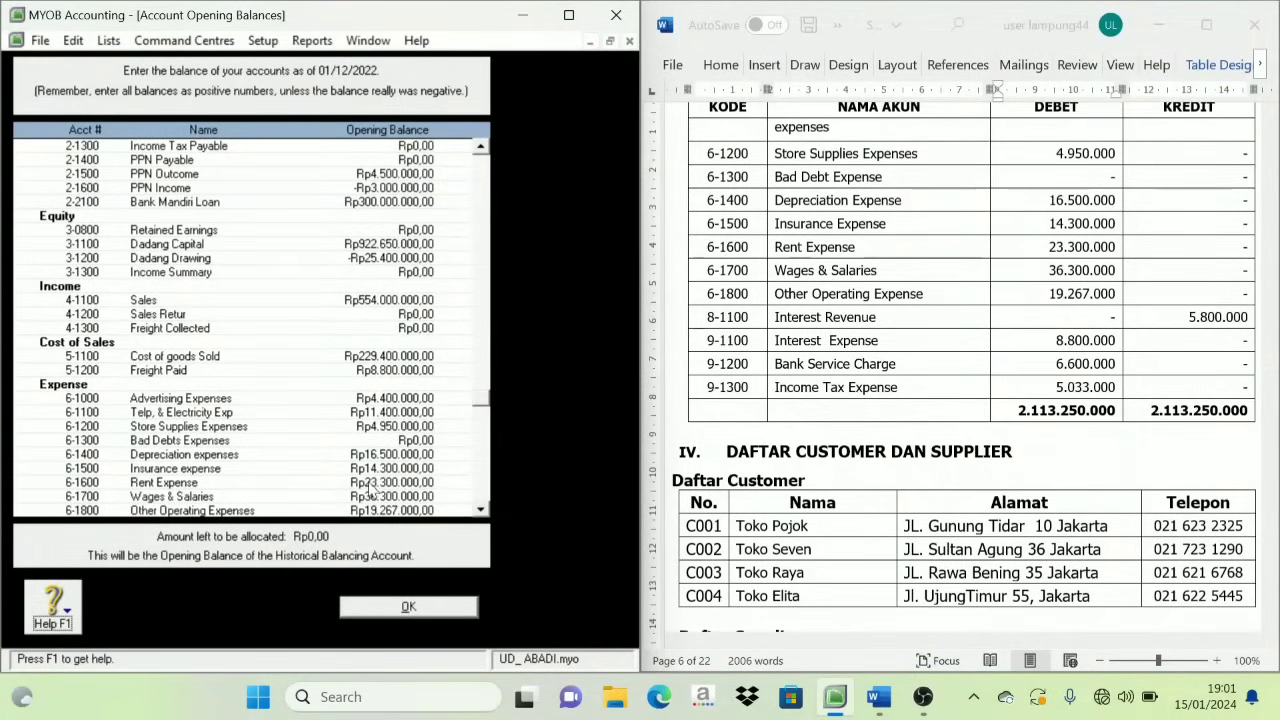
{"action": "scroll", "coordinate": [375, 482], "scroll_direction": "up", "scroll_amount": 5}
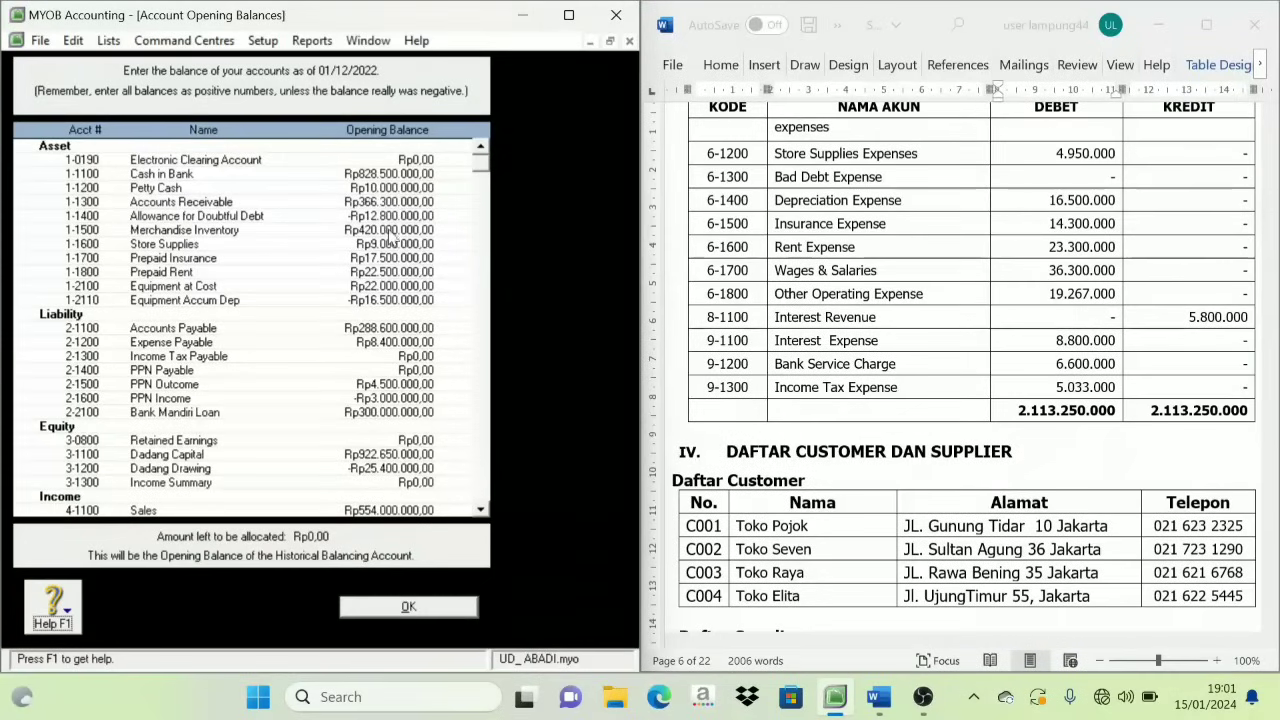
{"action": "scroll", "coordinate": [375, 245], "scroll_direction": "down", "scroll_amount": 6}
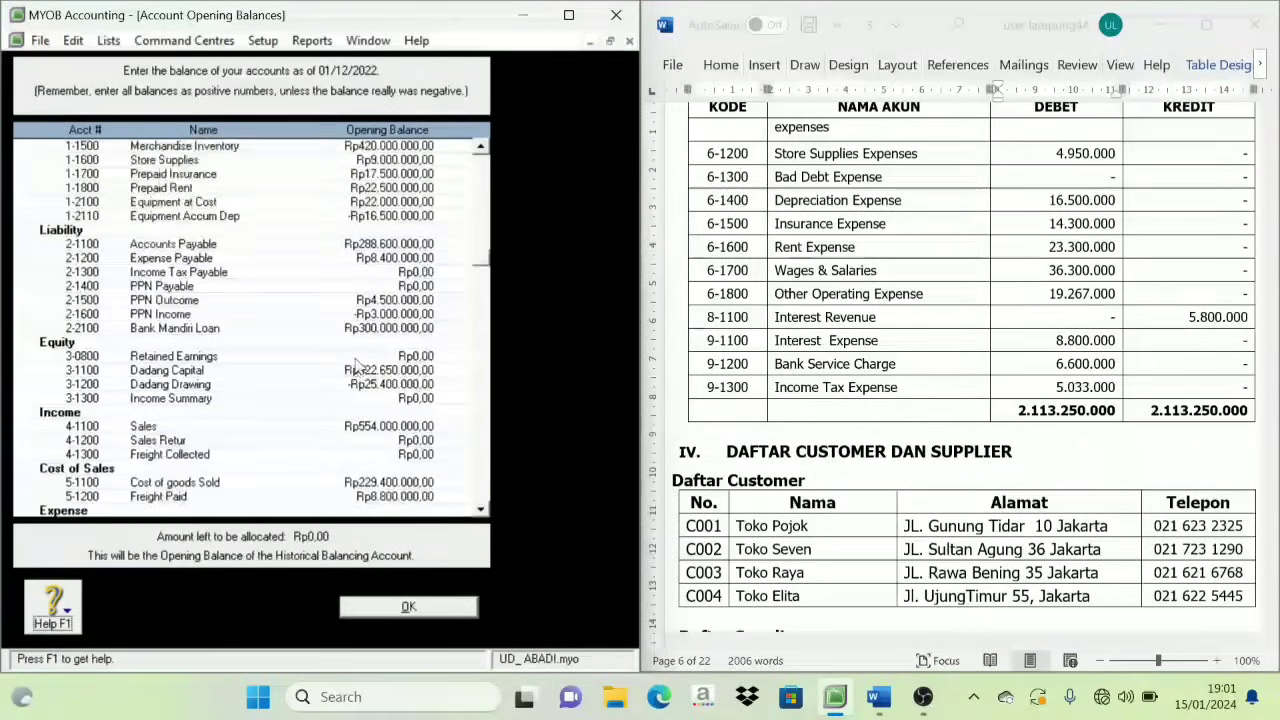
{"action": "scroll", "coordinate": [355, 390], "scroll_direction": "up", "scroll_amount": 2}
{"action": "scroll", "coordinate": [355, 390], "scroll_direction": "down", "scroll_amount": 2}
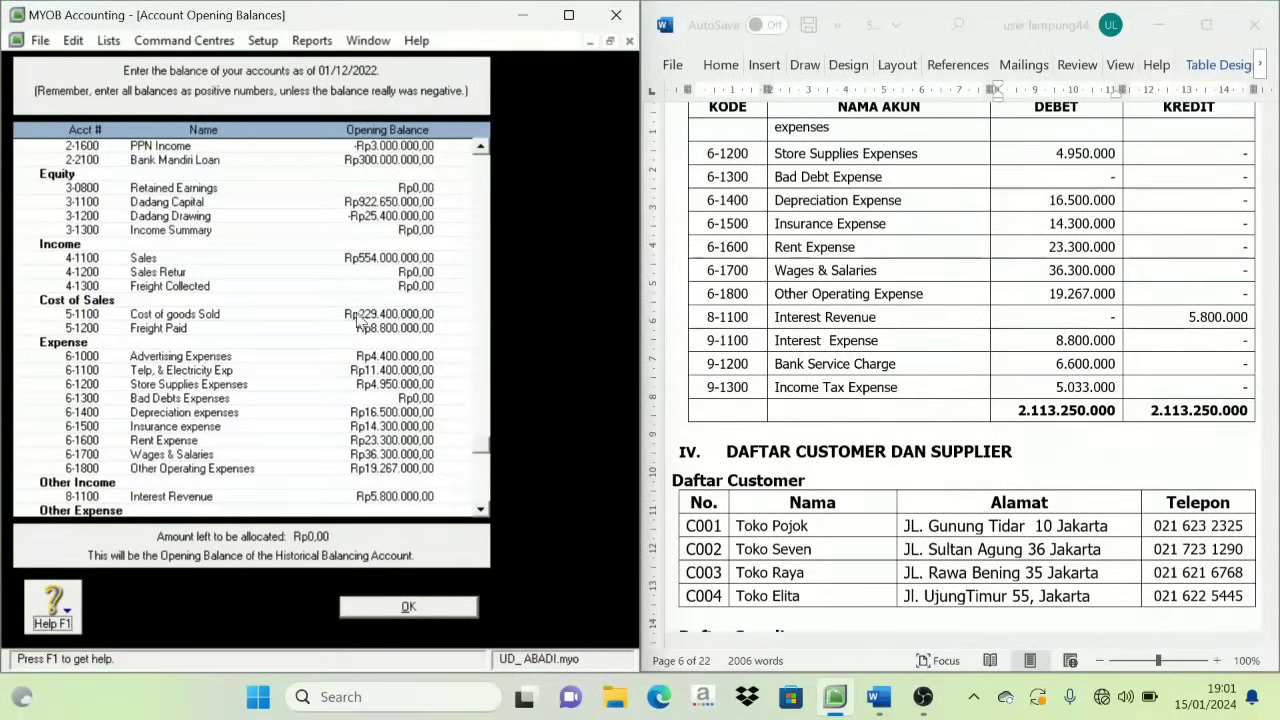
{"action": "left_click", "coordinate": [408, 606]}
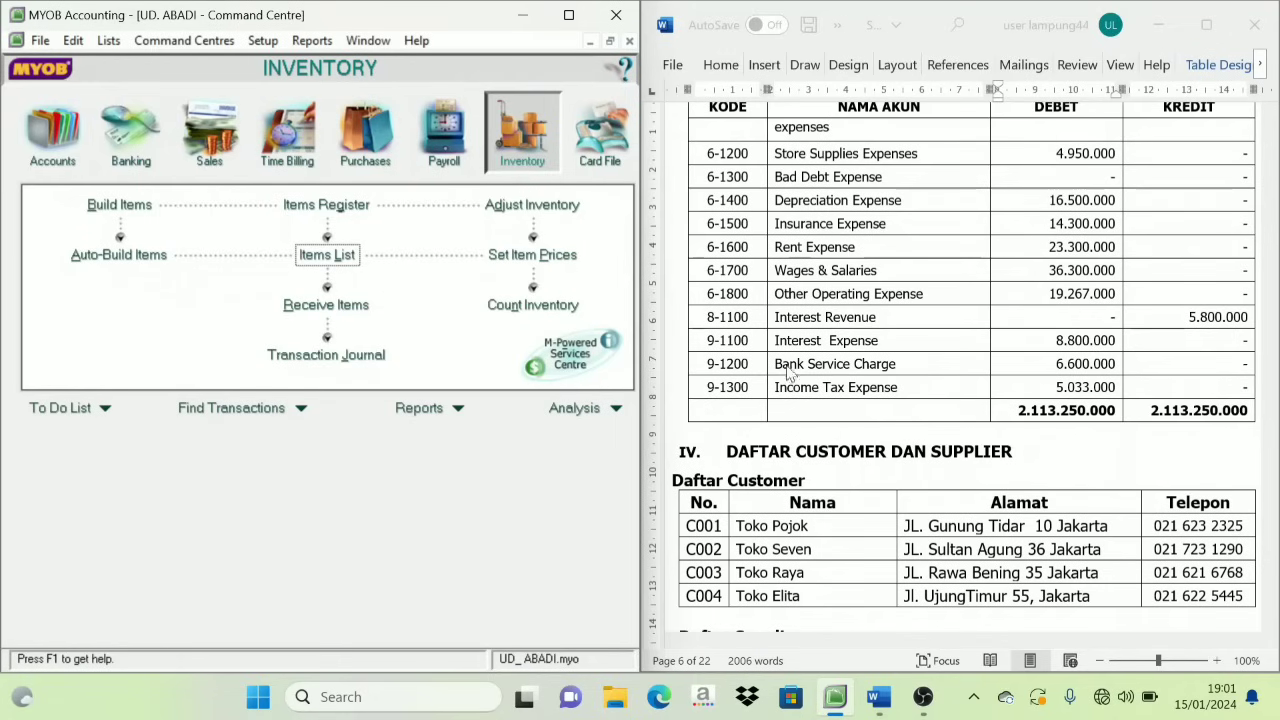
{"action": "scroll", "coordinate": [940, 383], "scroll_direction": "down", "scroll_amount": 4}
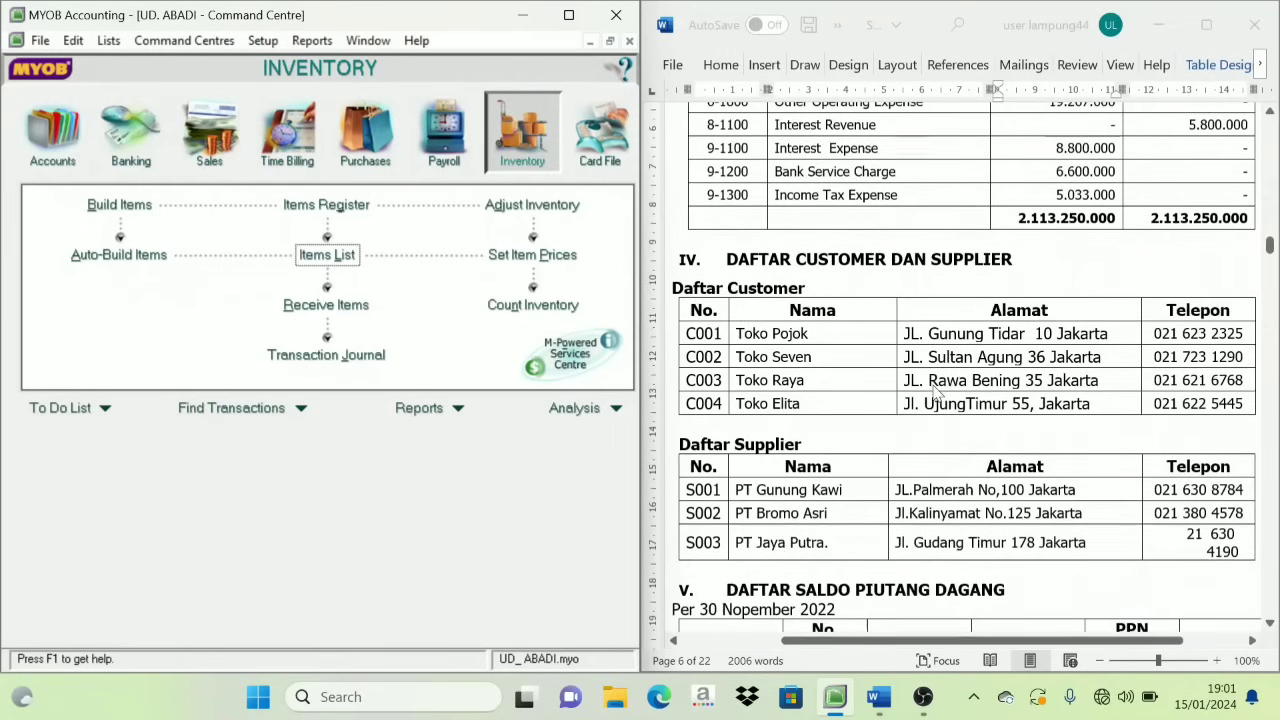
{"action": "scroll", "coordinate": [745, 272], "scroll_direction": "down", "scroll_amount": 1}
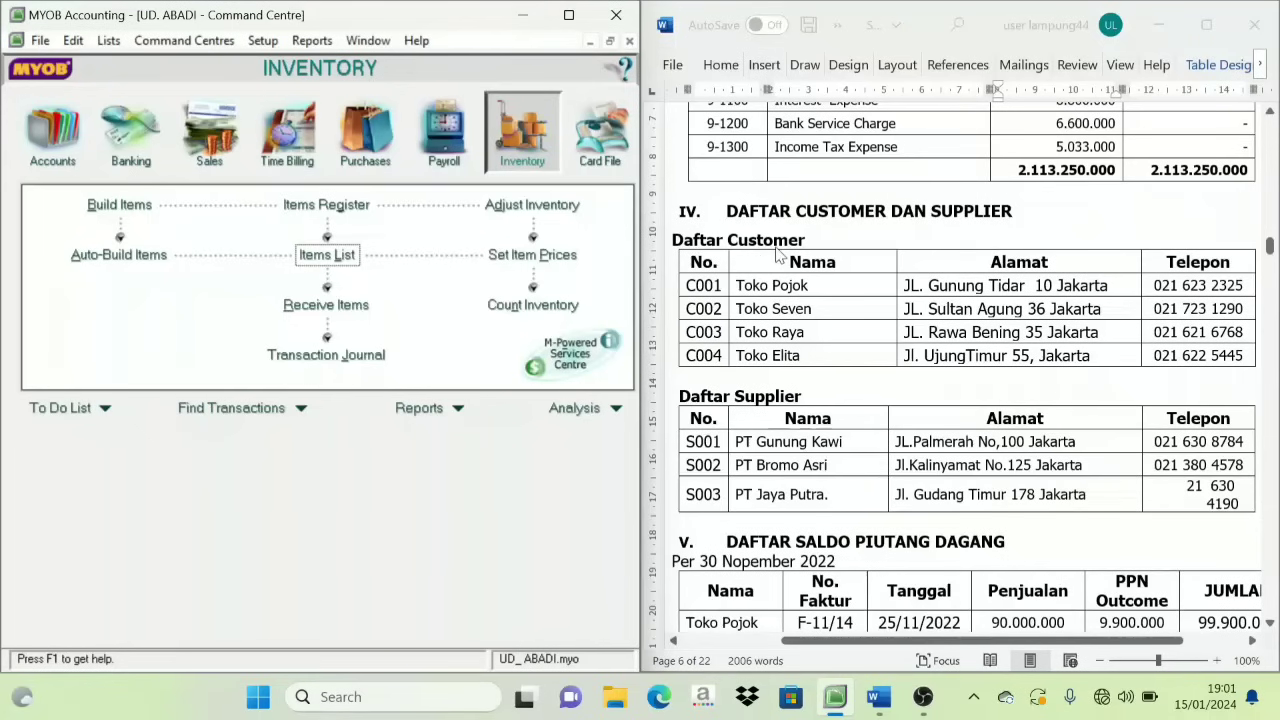
{"action": "scroll", "coordinate": [845, 395], "scroll_direction": "down", "scroll_amount": 3}
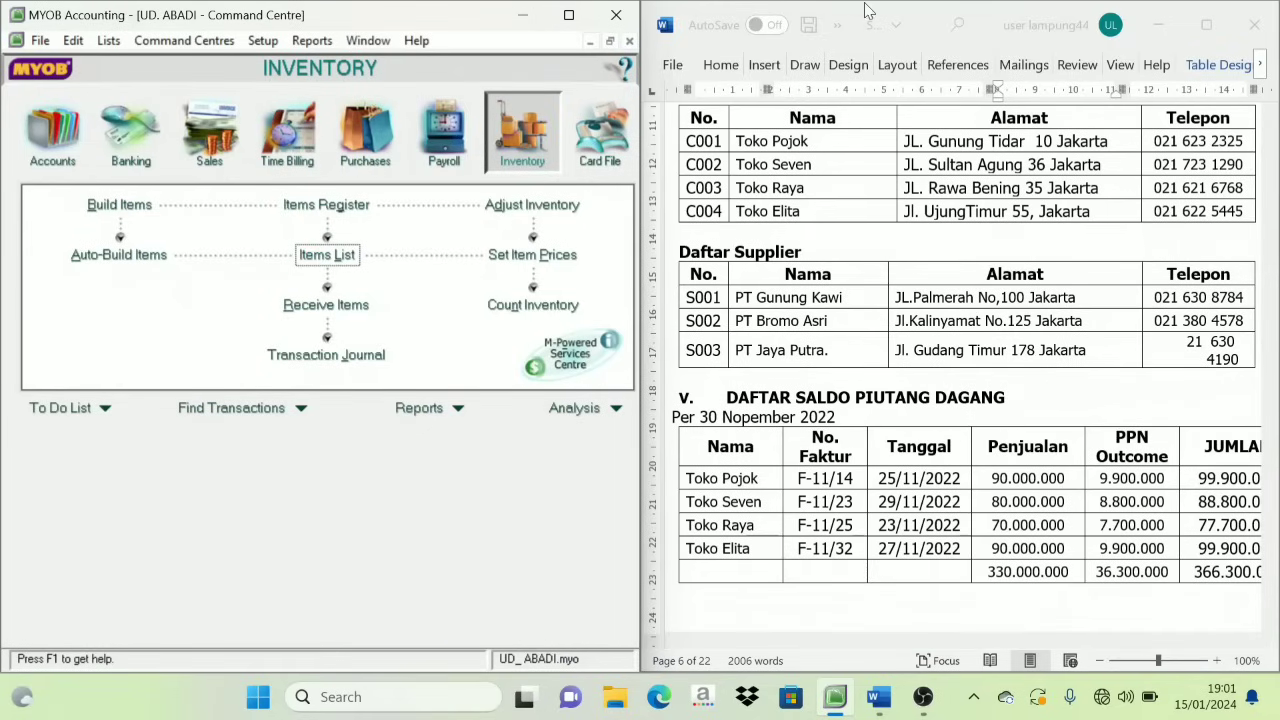
Maximize the MYOB window and open the list of tax codes.
{"action": "left_click", "coordinate": [568, 14]}
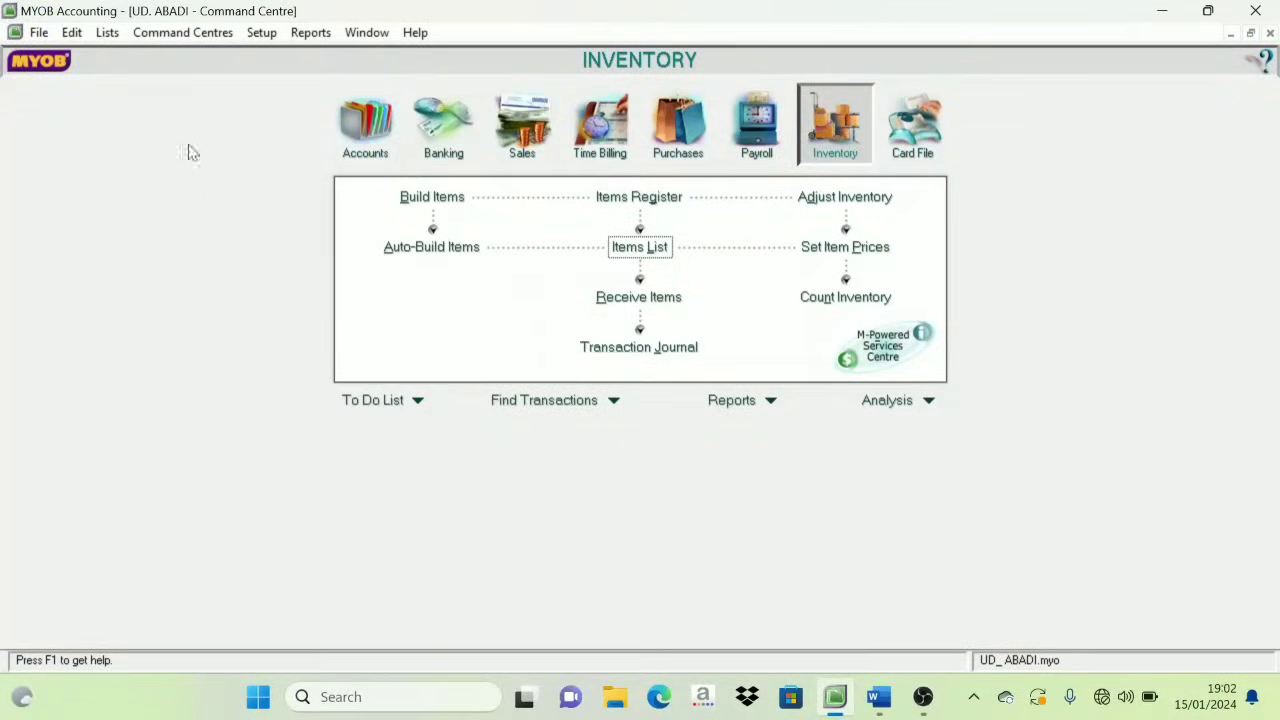
{"action": "left_click", "coordinate": [107, 33]}
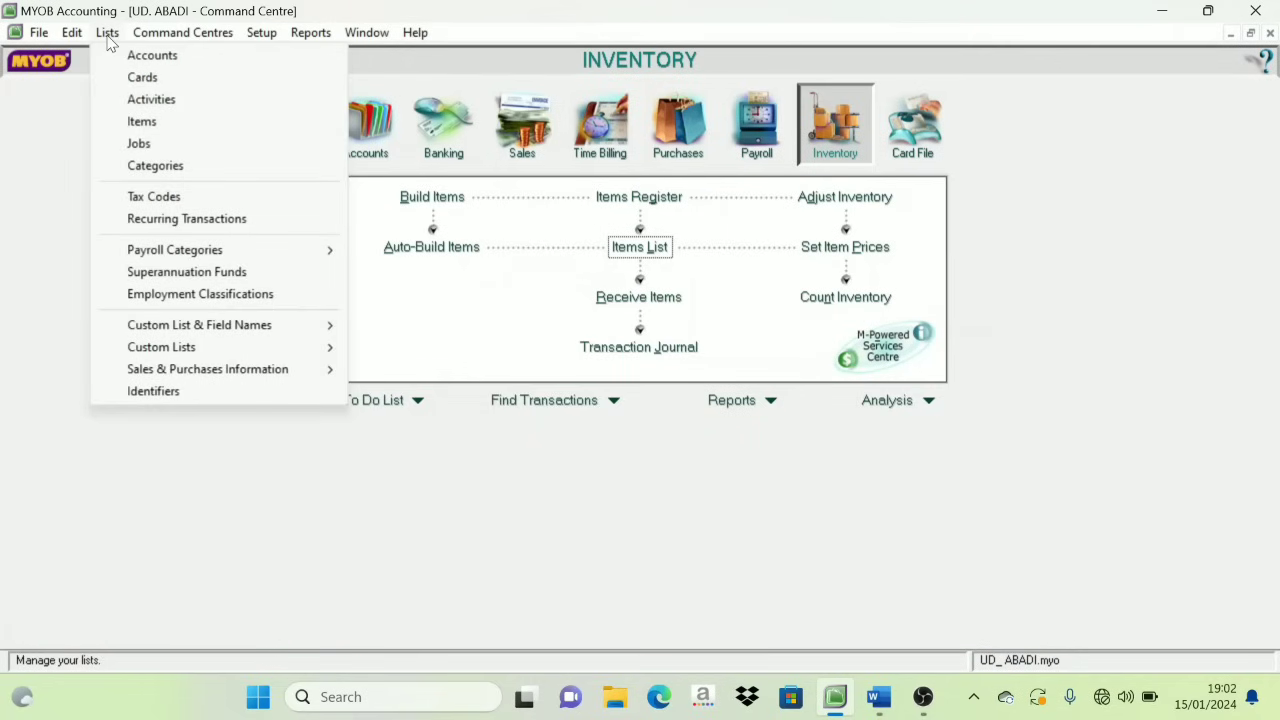
{"action": "left_click", "coordinate": [145, 200]}
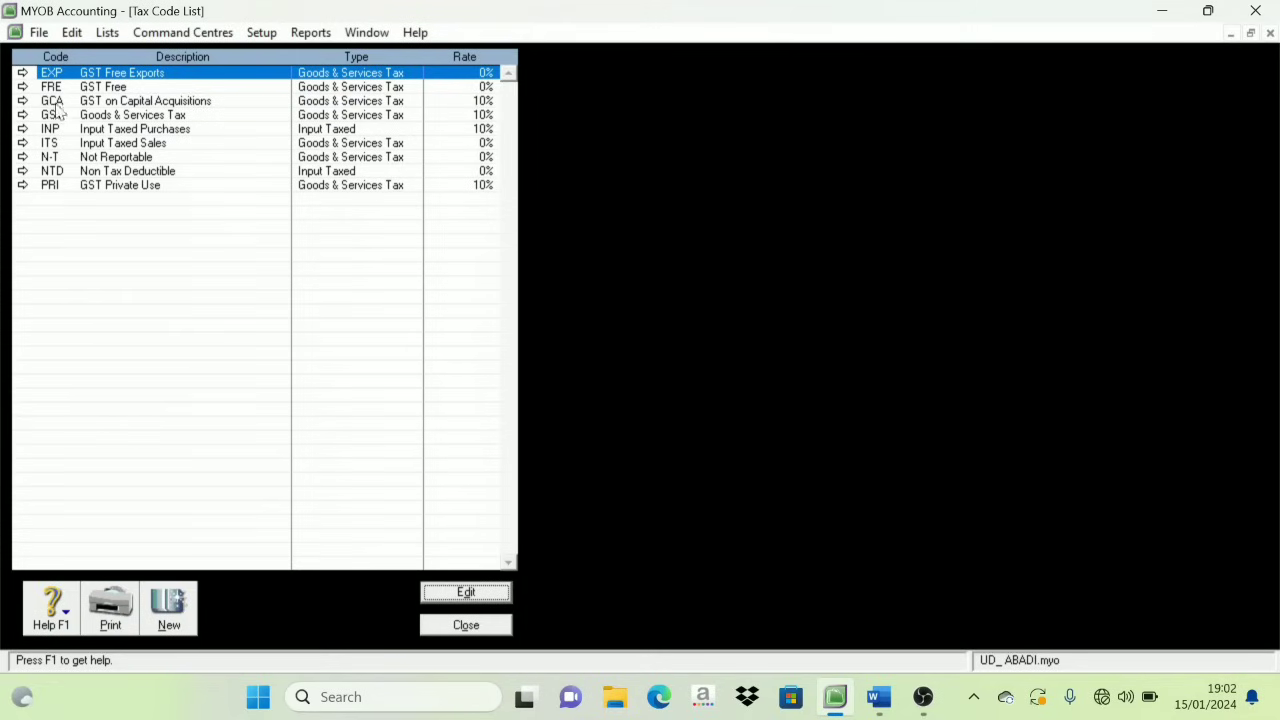
Delete the tax codes PRI (GST Private Use) and NTD (Non Tax Deductible).
{"action": "left_click", "coordinate": [23, 186]}
{"action": "right_click", "coordinate": [96, 170]}
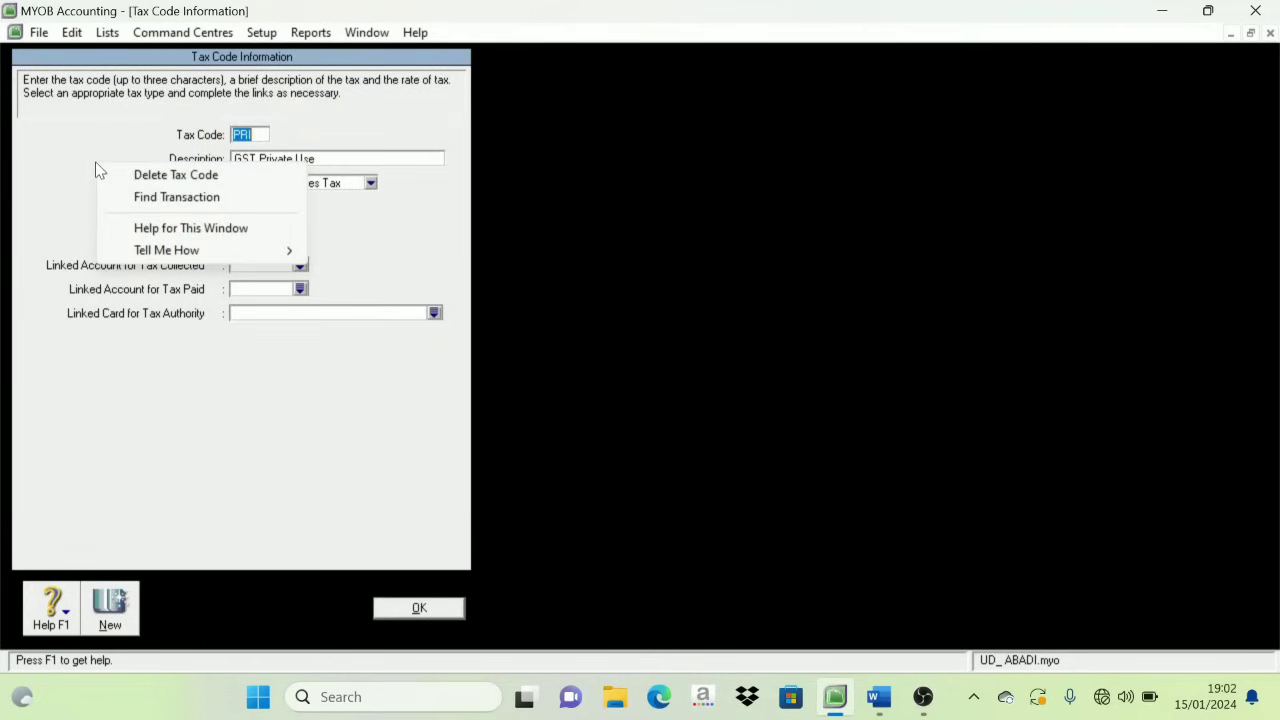
{"action": "left_click", "coordinate": [146, 176]}
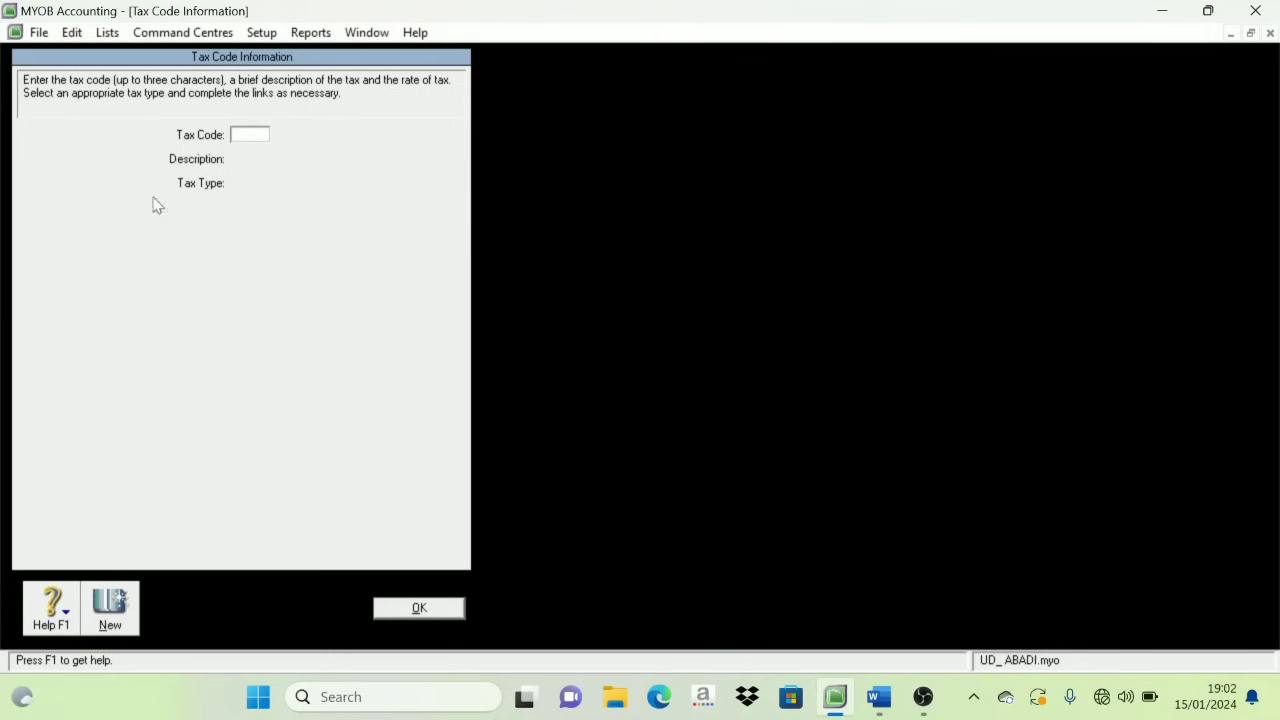
{"action": "left_click", "coordinate": [440, 610]}
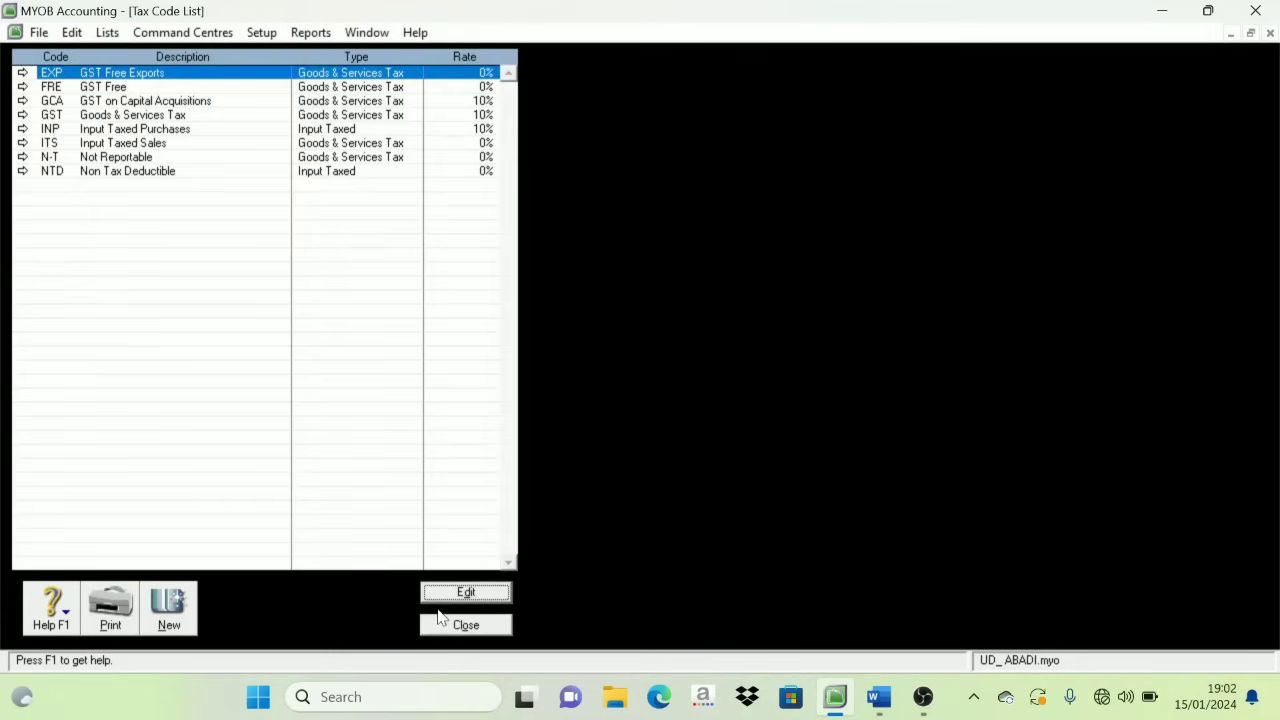
{"action": "left_click", "coordinate": [22, 173]}
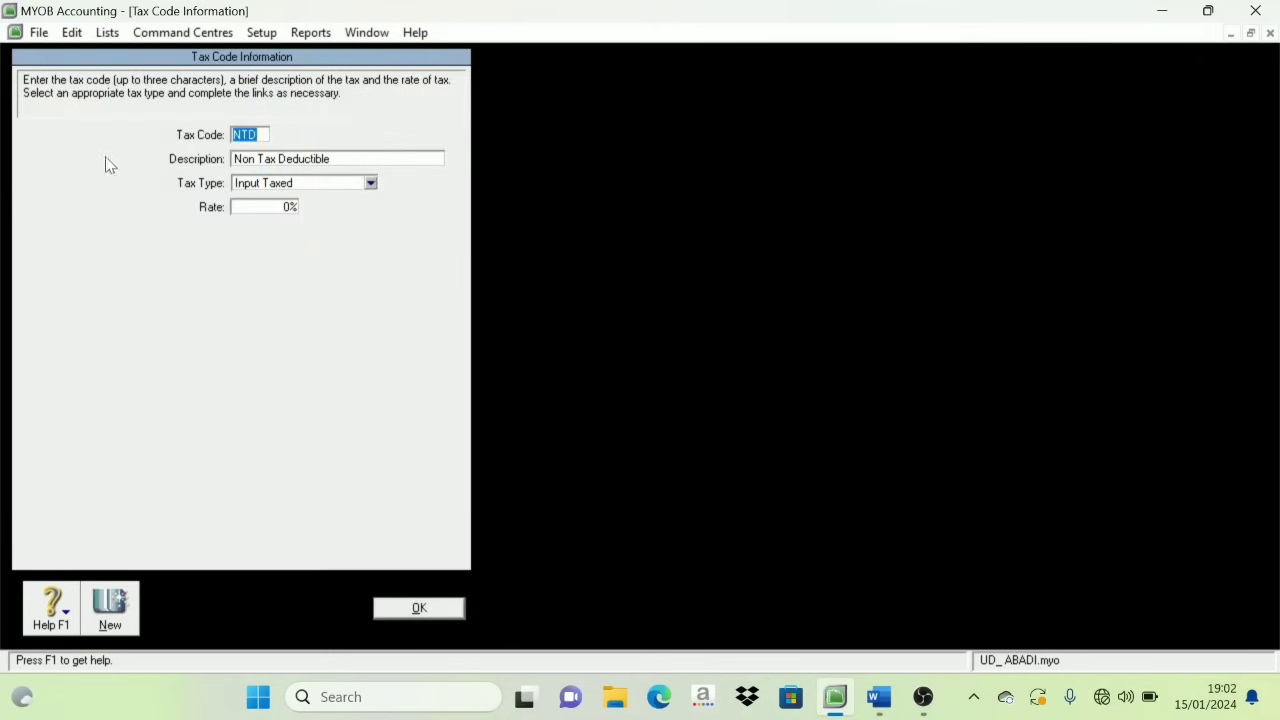
{"action": "right_click", "coordinate": [120, 132]}
{"action": "left_click", "coordinate": [137, 143]}
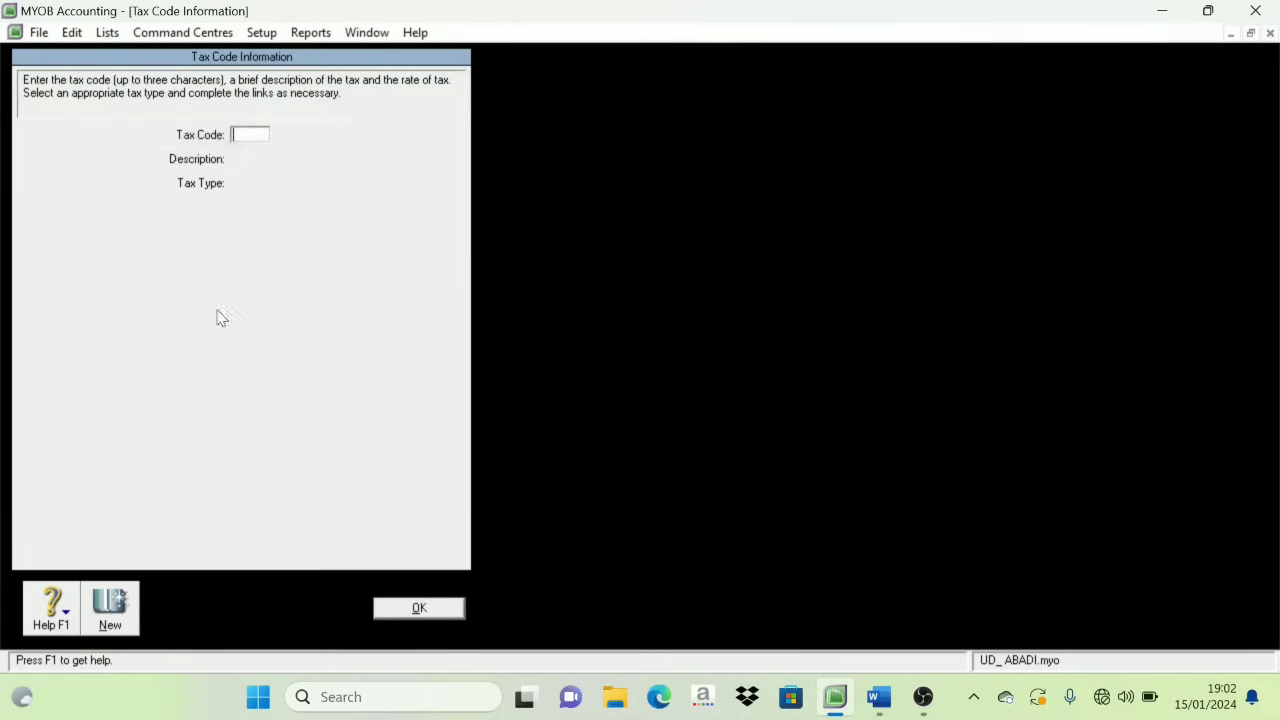
{"action": "left_click", "coordinate": [393, 610]}
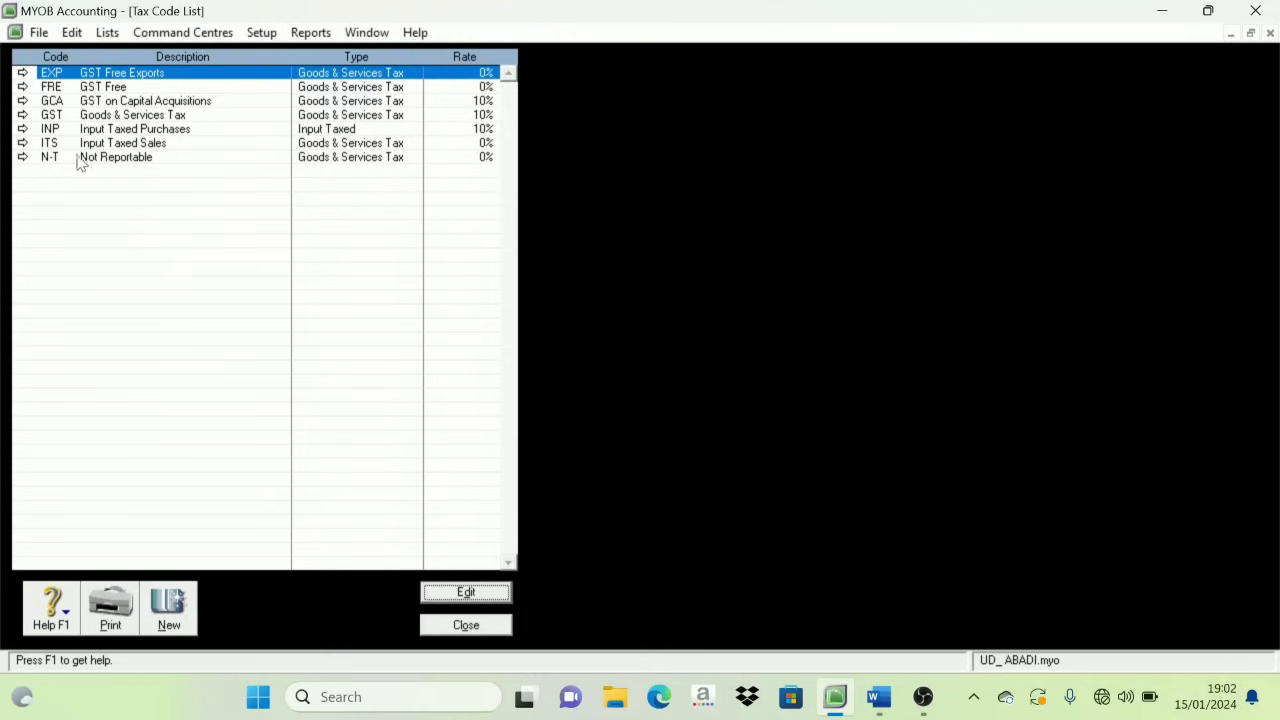
Delete the tax codes ITS (Input Taxed Sales) and INP (Input Taxed Purchases).
{"action": "left_click", "coordinate": [23, 143]}
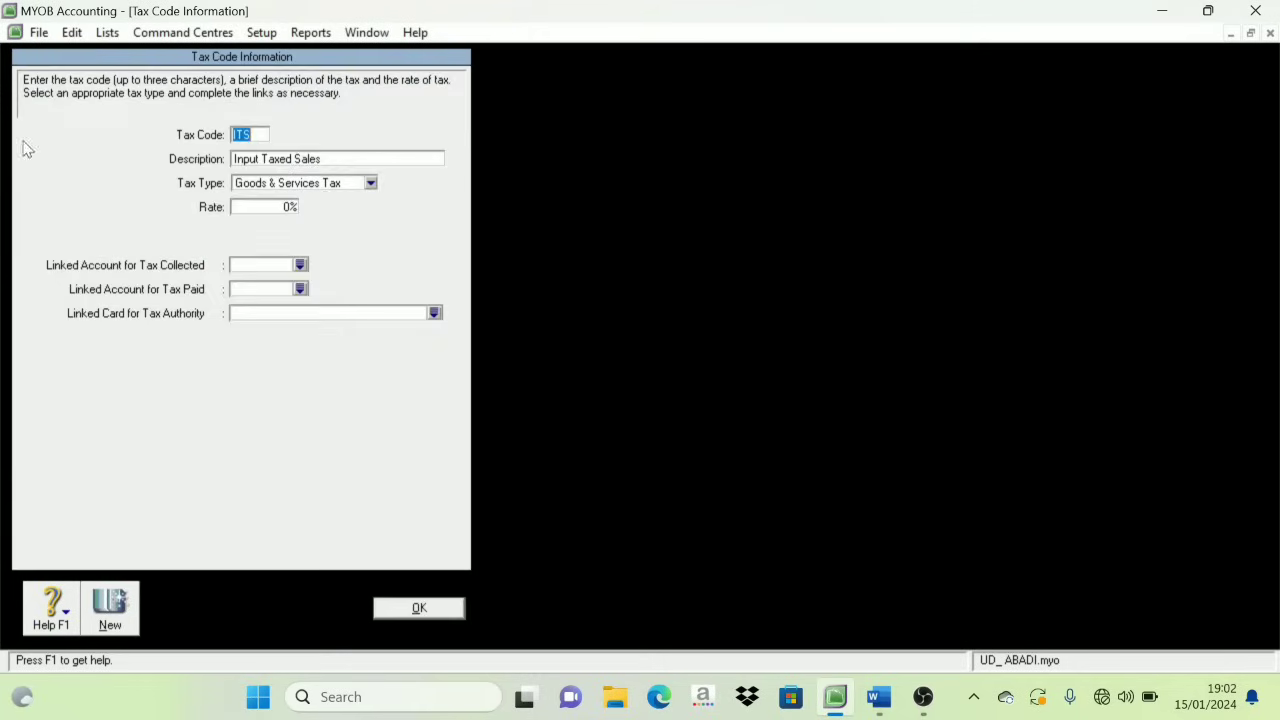
{"action": "right_click", "coordinate": [124, 150]}
{"action": "left_click", "coordinate": [126, 160]}
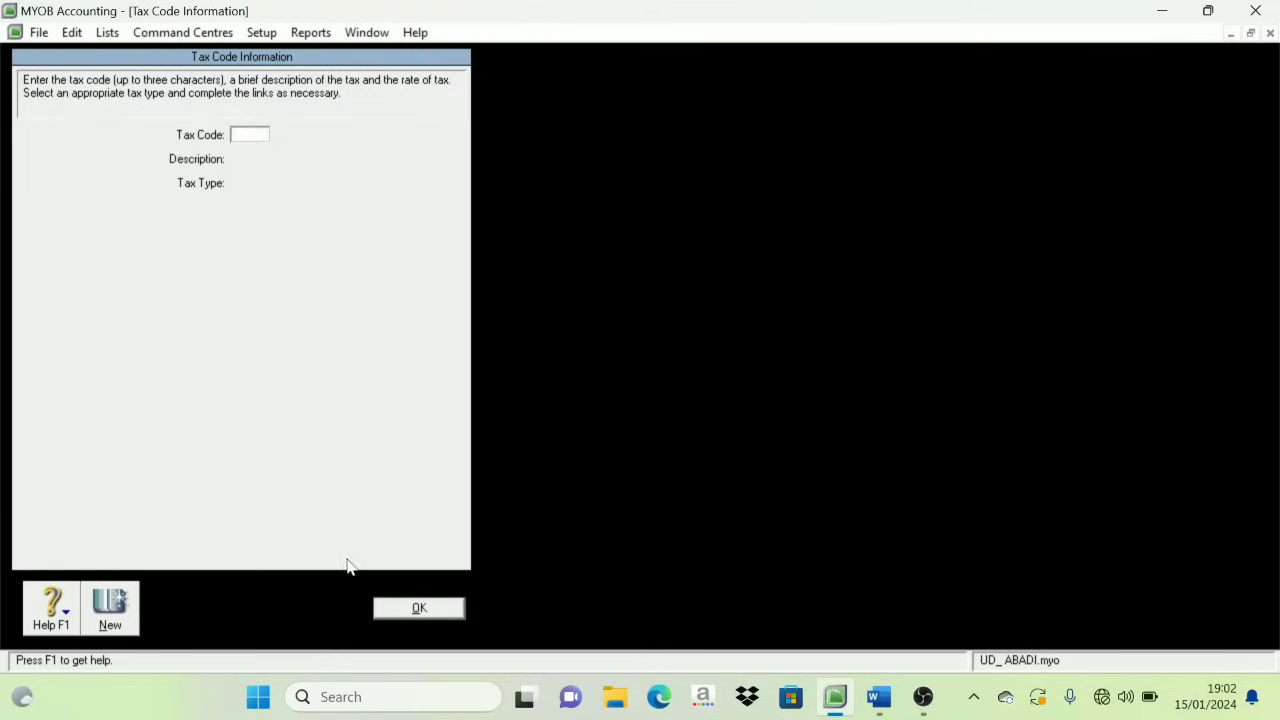
{"action": "left_click", "coordinate": [420, 612]}
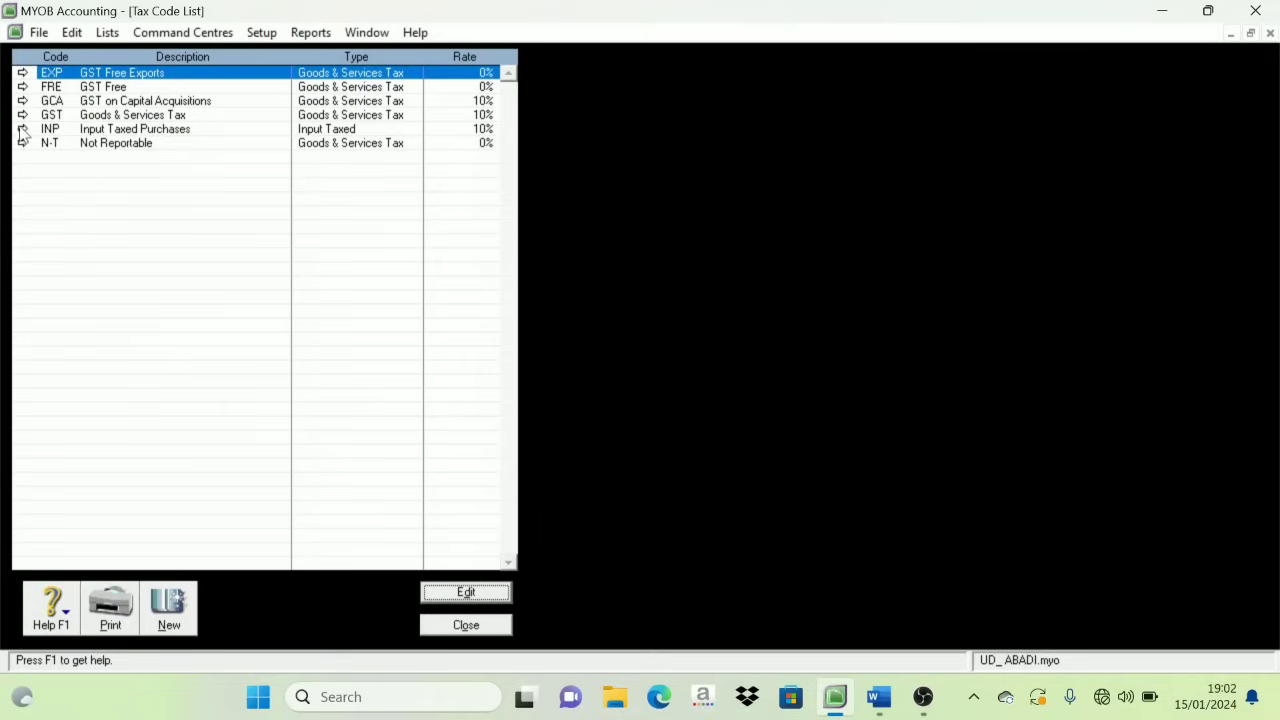
{"action": "left_click", "coordinate": [23, 129]}
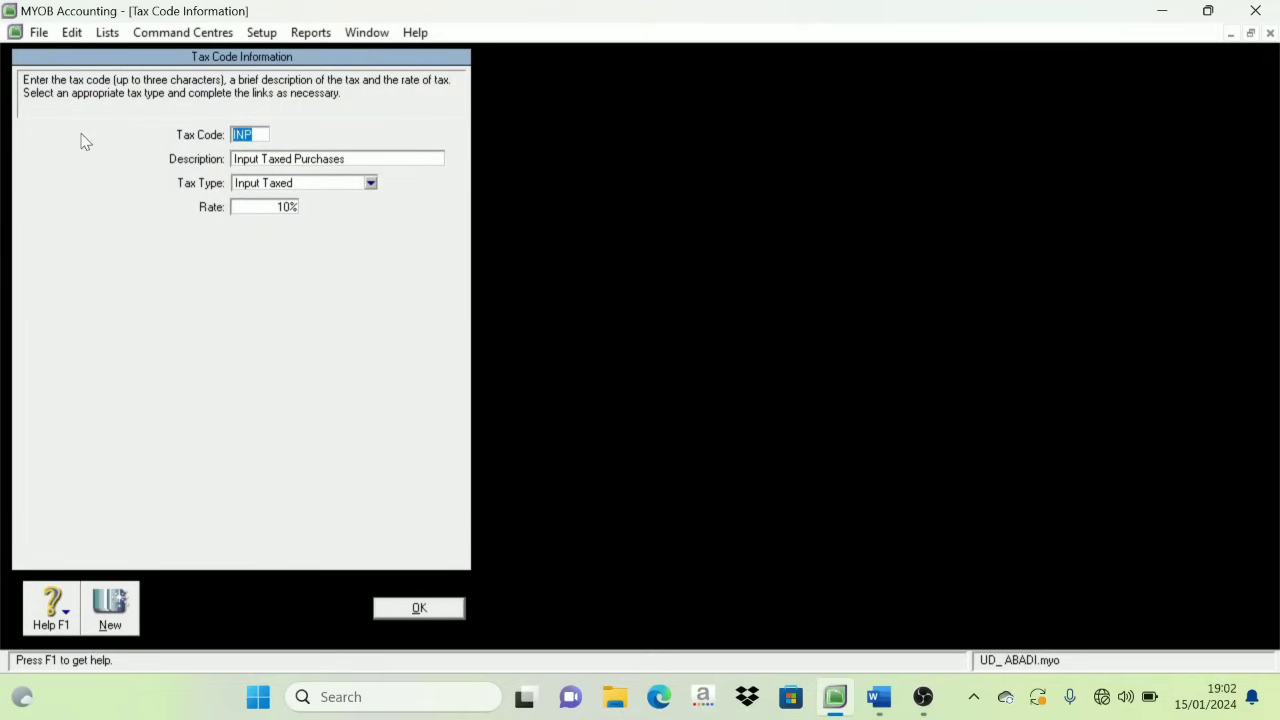
{"action": "right_click", "coordinate": [84, 141]}
{"action": "left_click", "coordinate": [122, 150]}
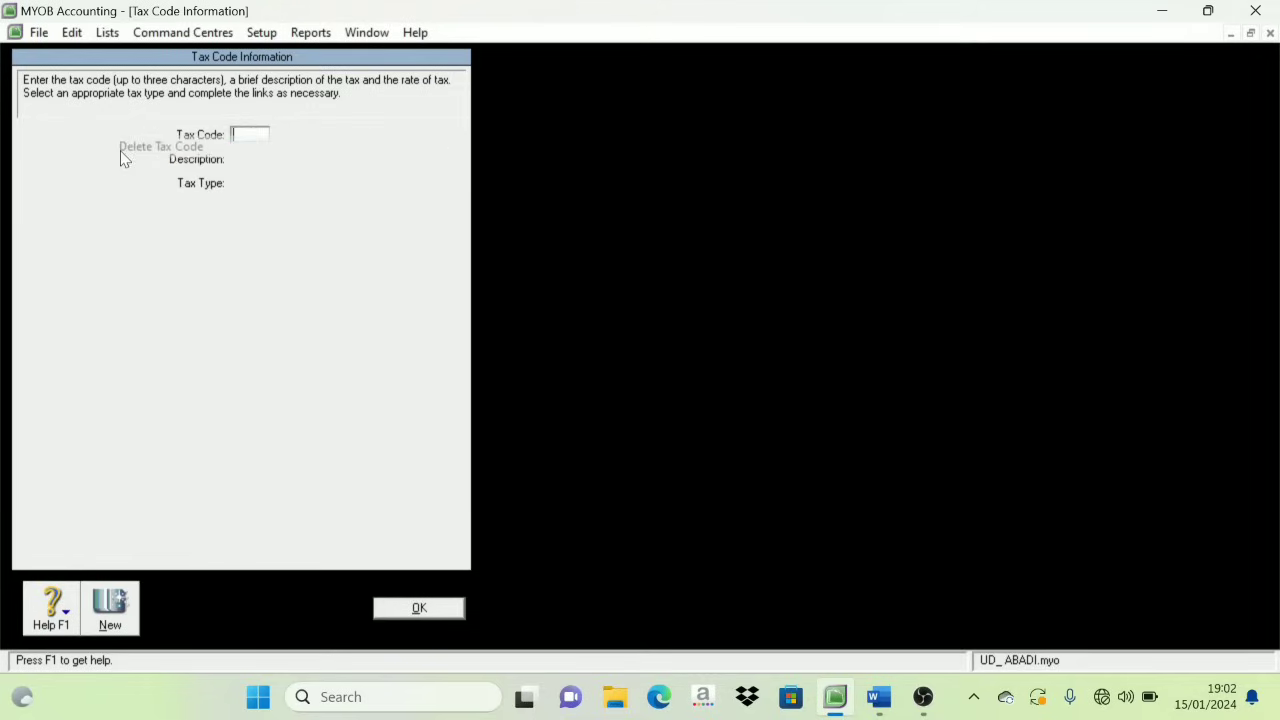
{"action": "left_click", "coordinate": [428, 606]}
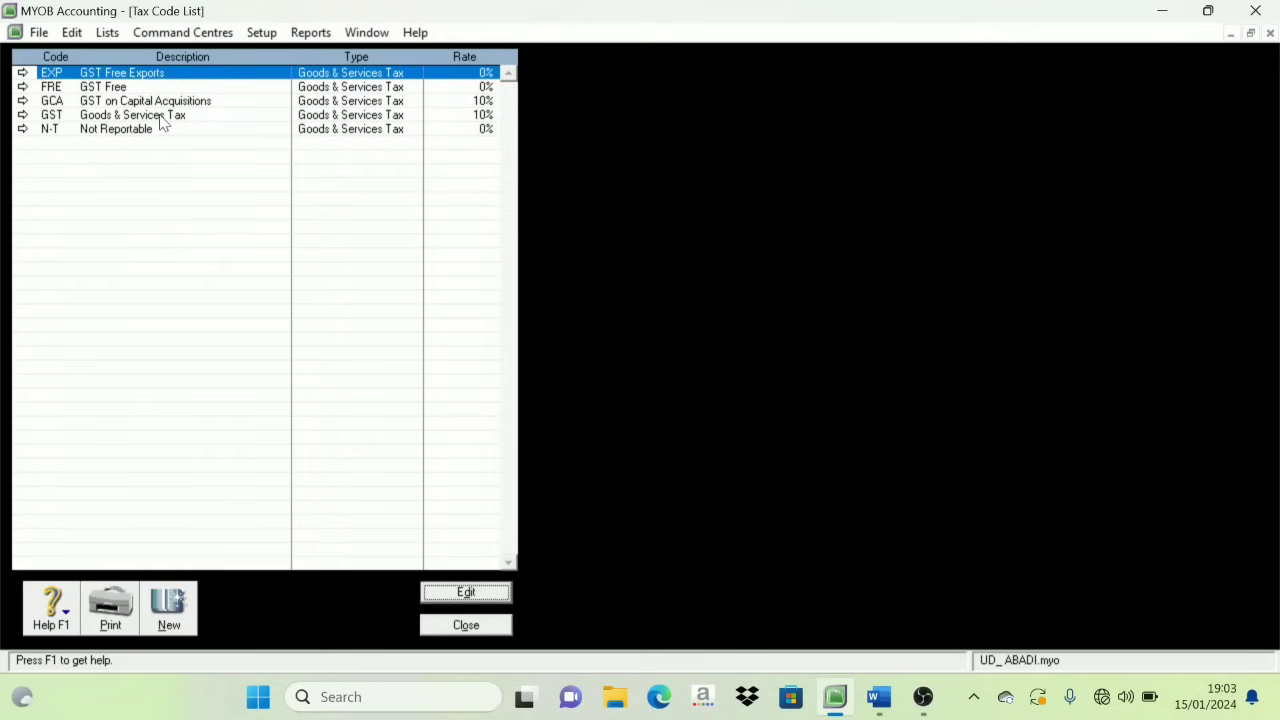
Delete the tax codes GCA (GST on Capital Acquisitions) and FRE (GST Free).
{"action": "left_click", "coordinate": [22, 101]}
{"action": "right_click", "coordinate": [80, 137]}
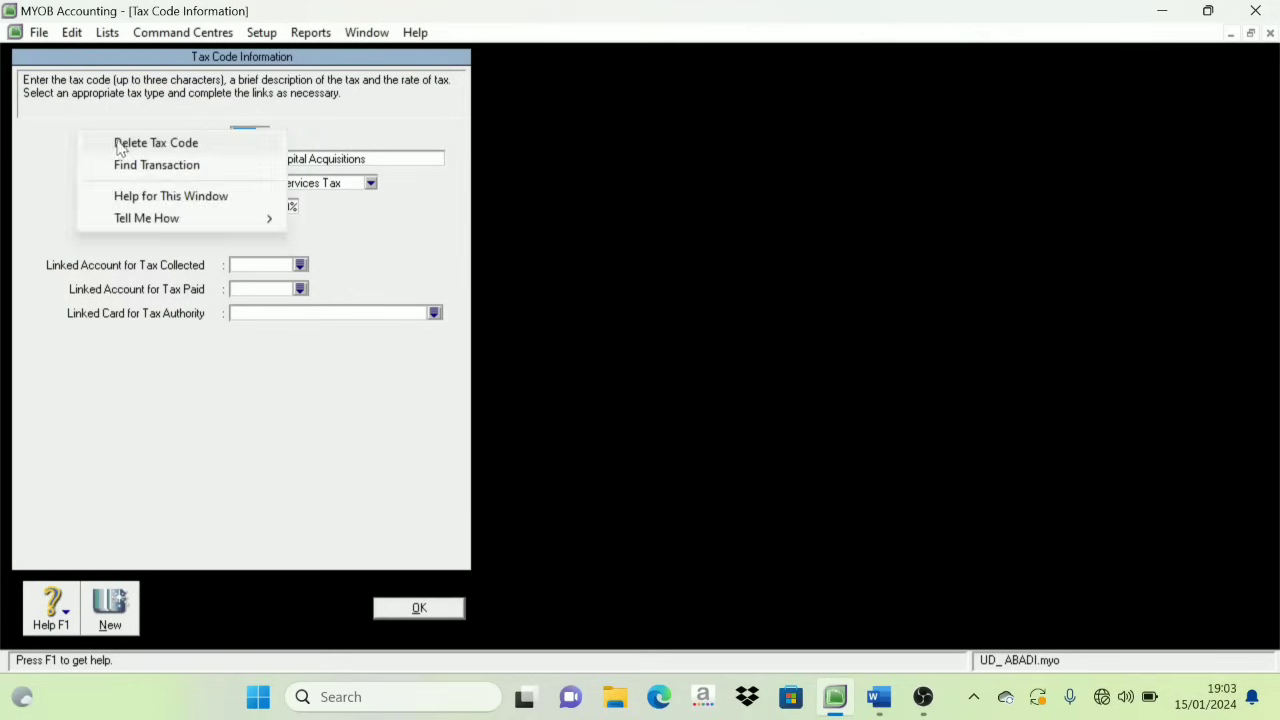
{"action": "left_click", "coordinate": [125, 145]}
{"action": "left_click", "coordinate": [398, 612]}
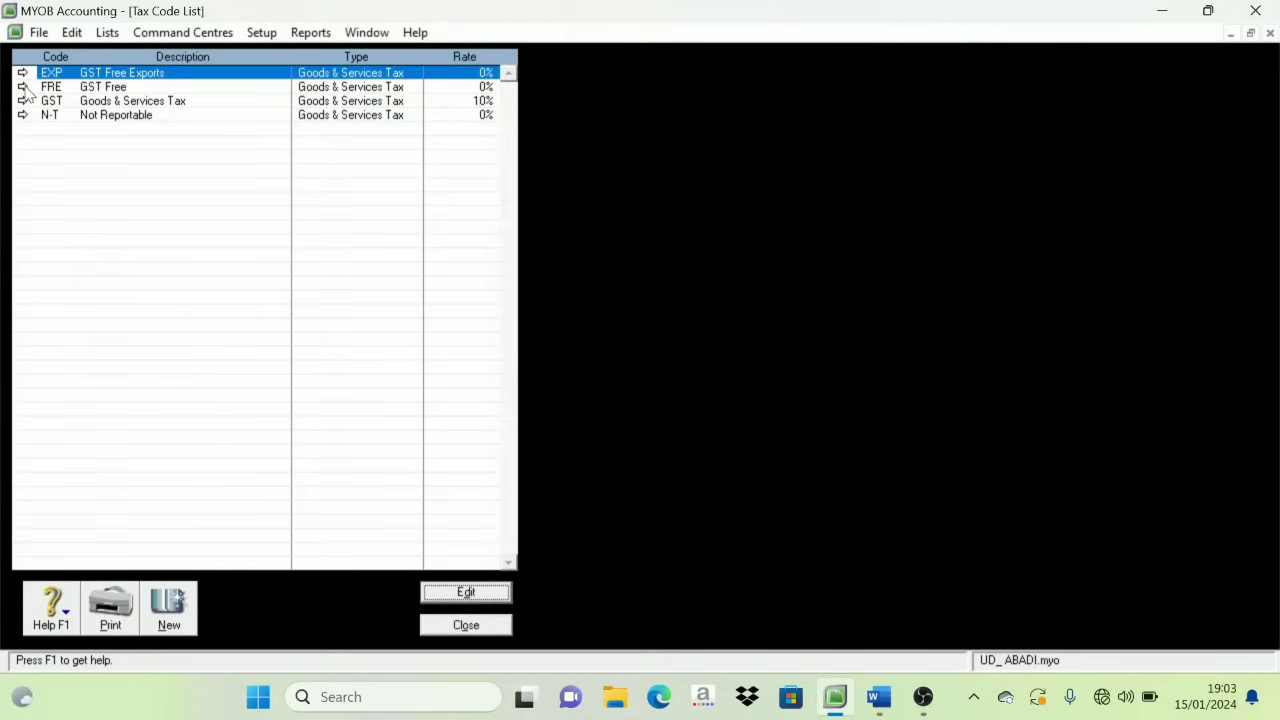
{"action": "left_click", "coordinate": [22, 87]}
{"action": "right_click", "coordinate": [96, 141]}
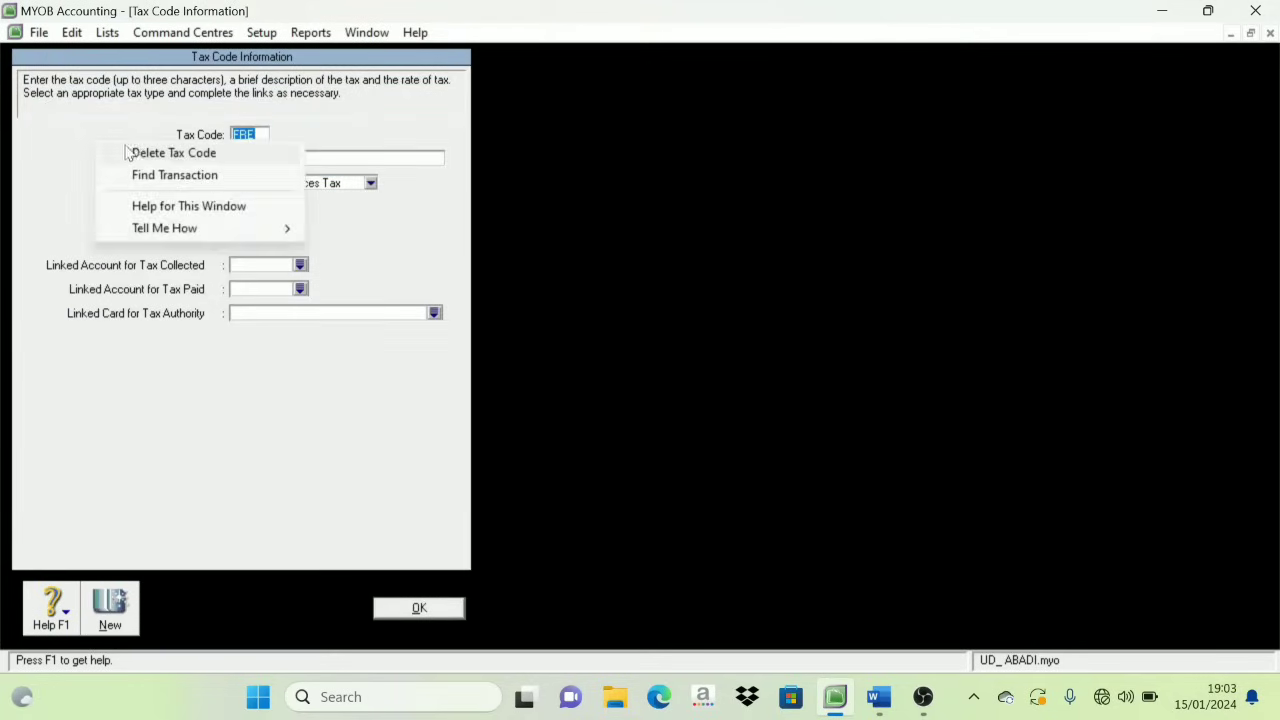
{"action": "left_click", "coordinate": [132, 152]}
{"action": "left_click", "coordinate": [400, 612]}
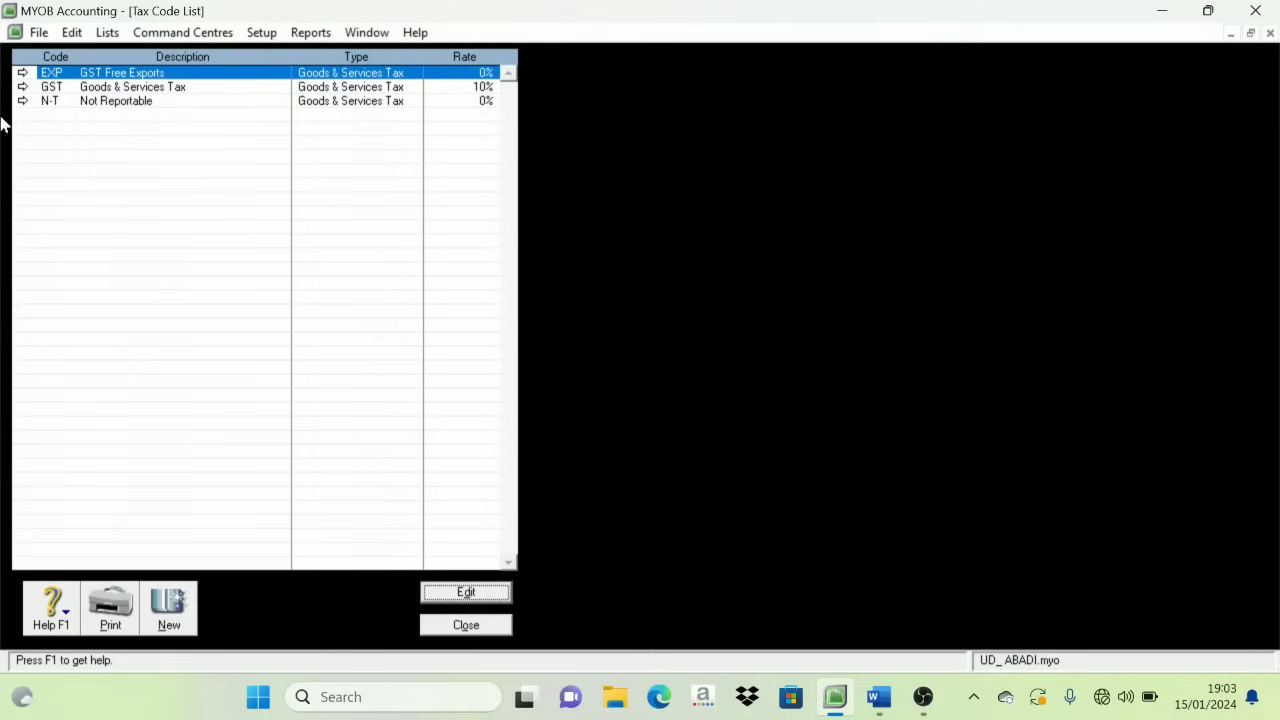
Delete the tax code EXP (GST Free Exports).
{"action": "left_click", "coordinate": [22, 72]}
{"action": "right_click", "coordinate": [89, 131]}
{"action": "left_click", "coordinate": [128, 143]}
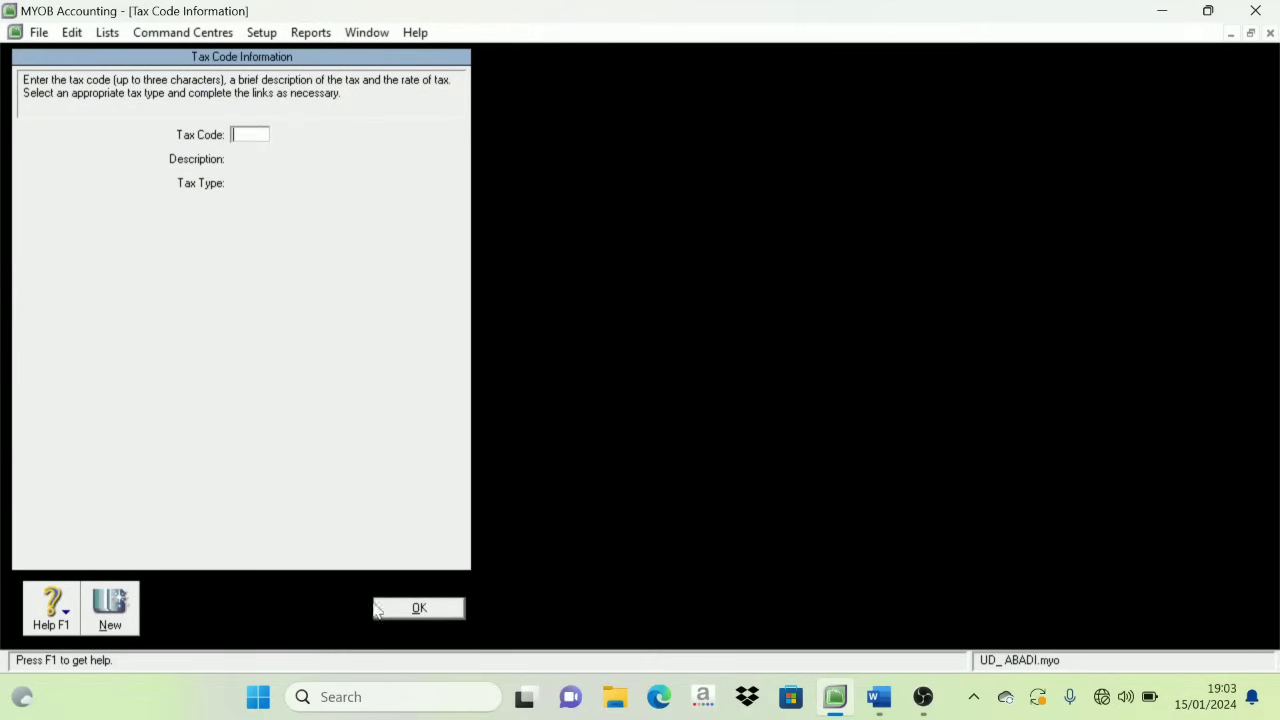
{"action": "left_click", "coordinate": [400, 618]}
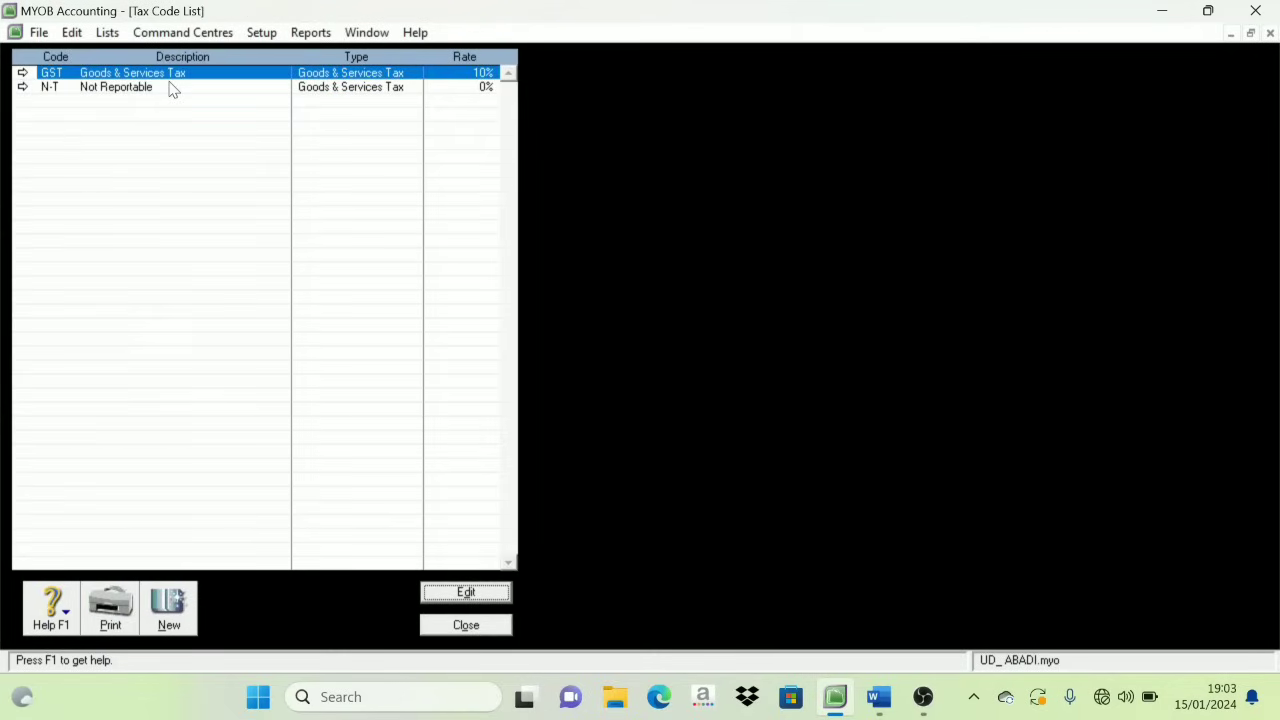
Rename the GST tax code as PPN and set its description to Pajak Pertambahan Nilai.
{"action": "left_click", "coordinate": [22, 75]}
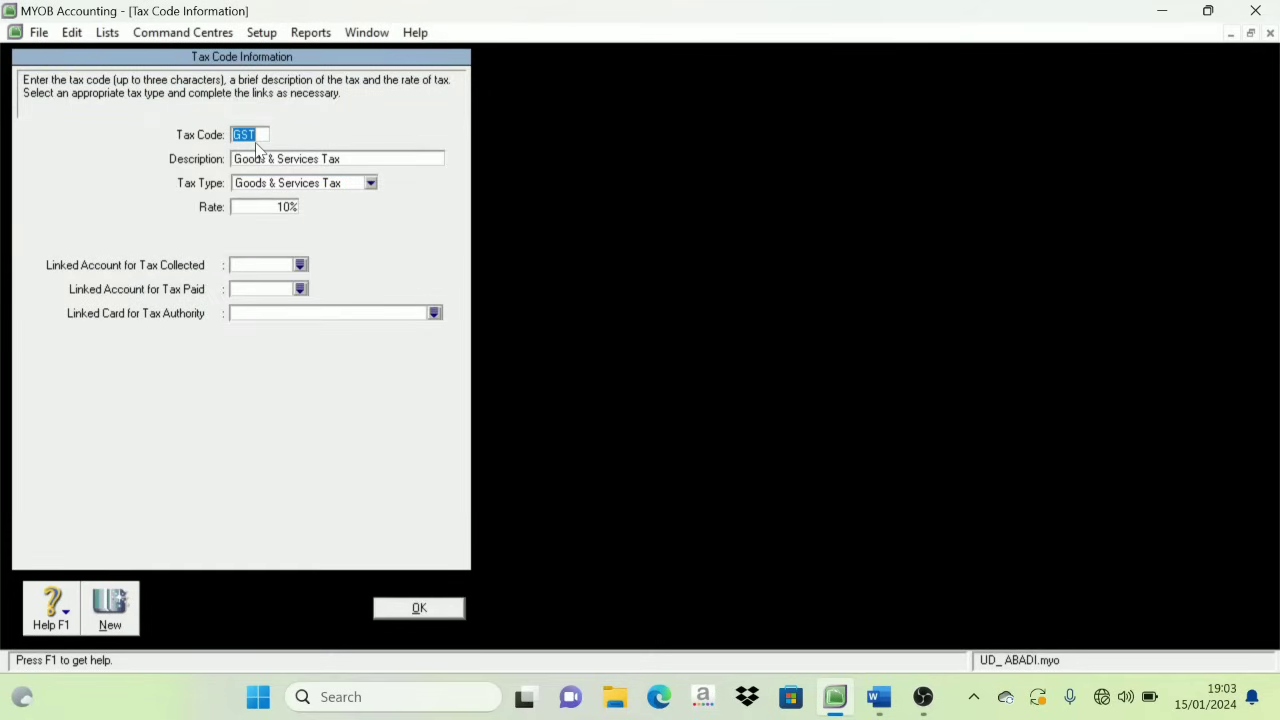
{"action": "key", "text": "Caps_Lock"}
{"action": "type", "text": "PPN"}
{"action": "key", "text": "Tab"}
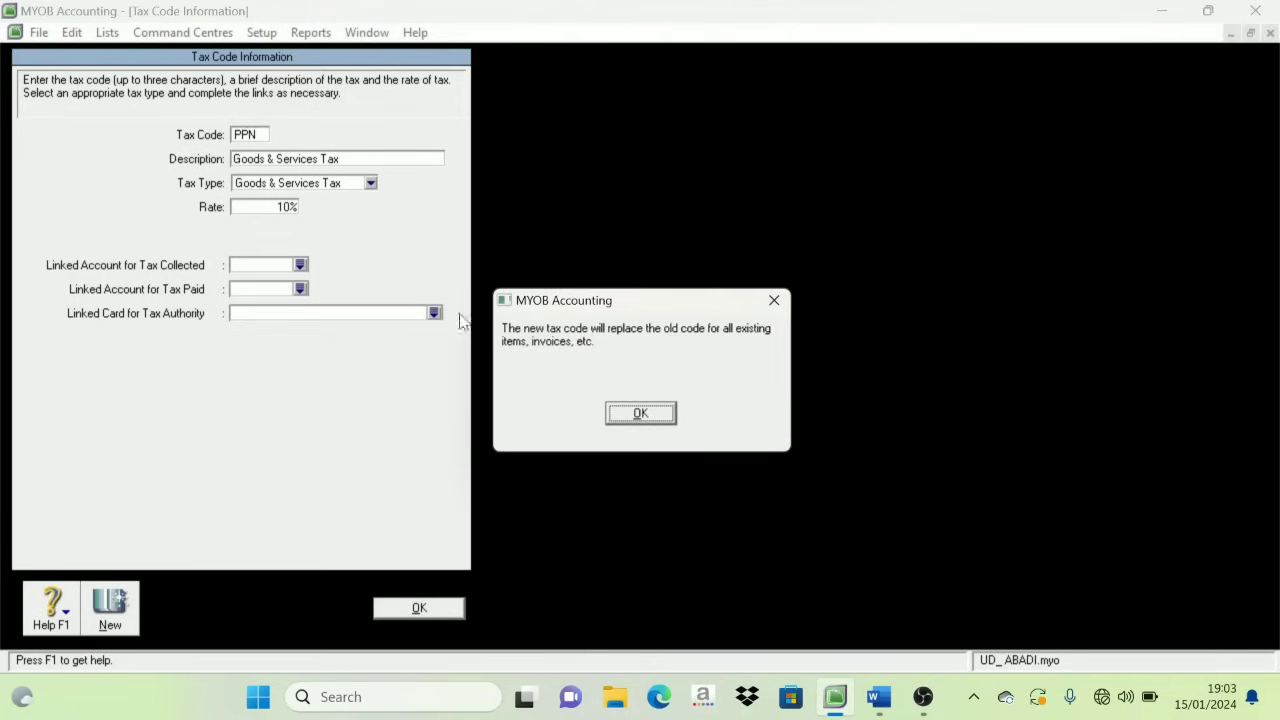
{"action": "left_click", "coordinate": [660, 416]}
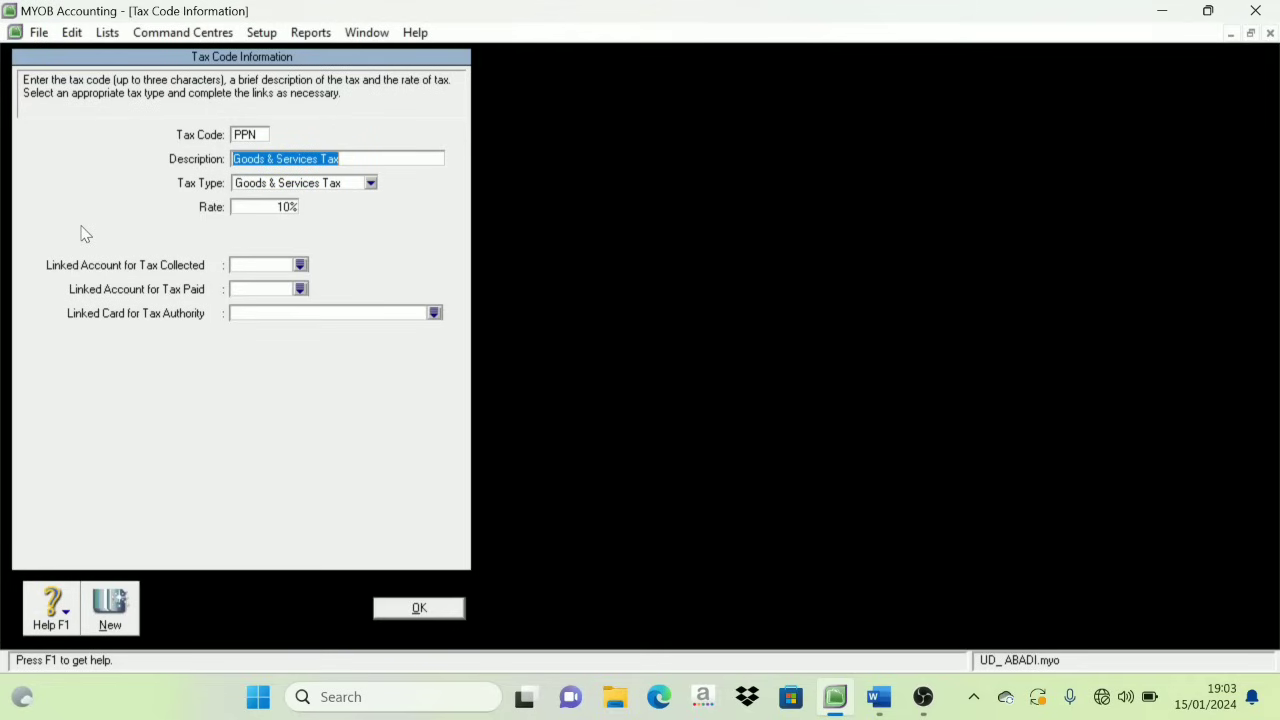
{"action": "key", "text": "Caps_Lock"}
{"action": "type", "text": "Pajak Pe"}
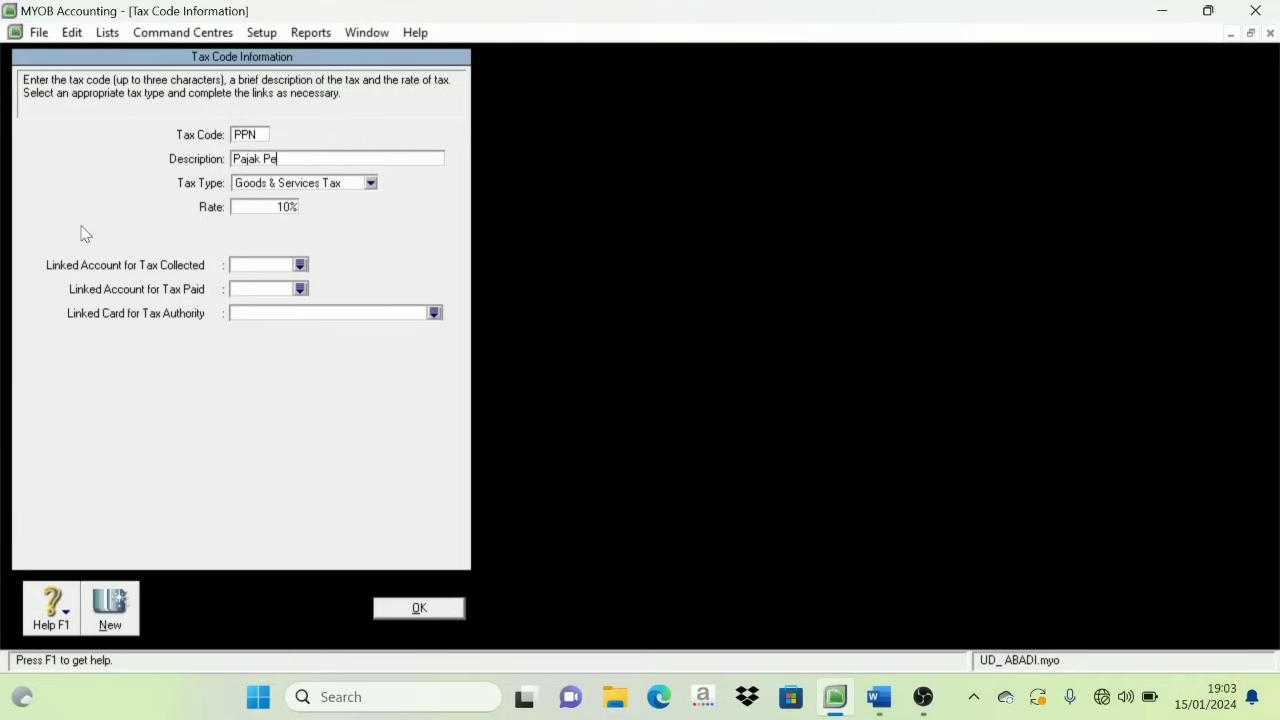
{"action": "type", "text": "rtambahan Nilai"}
Look up the sales tax rule in the Word case document and set the PPN tax rate to 11% in MYOB.
{"action": "left_click", "coordinate": [880, 710]}
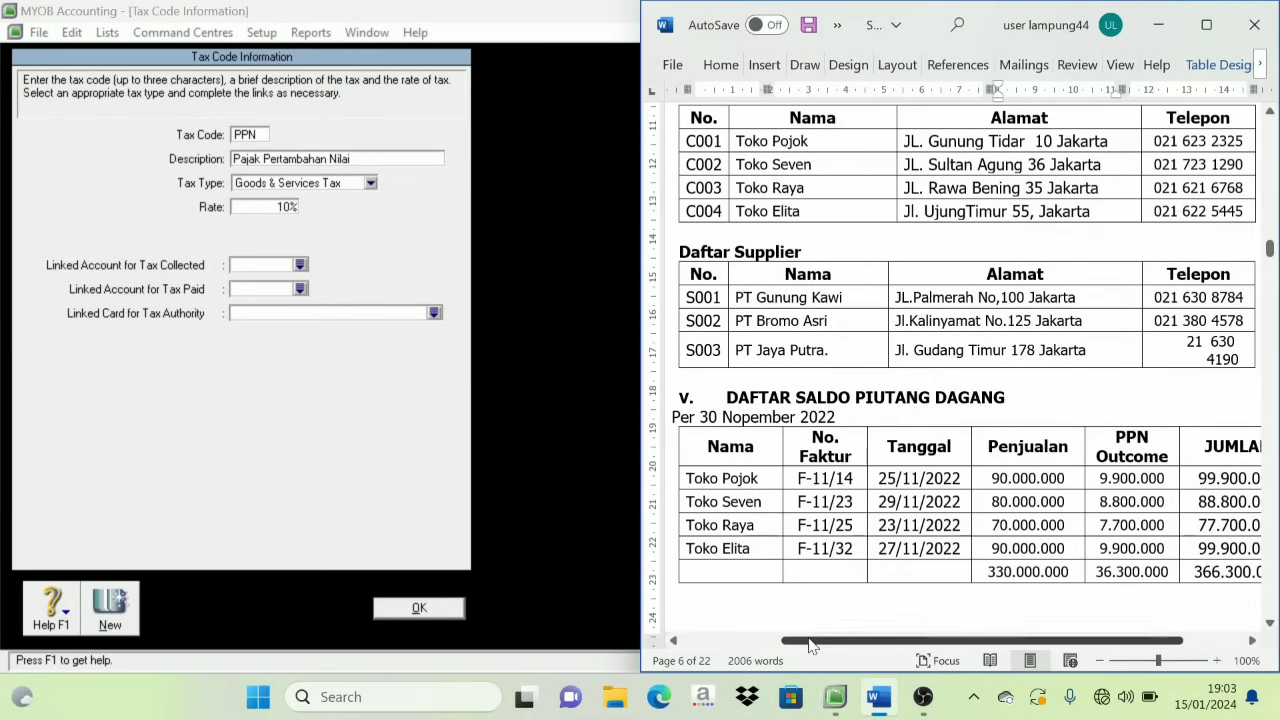
{"action": "scroll", "coordinate": [965, 370], "scroll_direction": "up", "scroll_amount": 20}
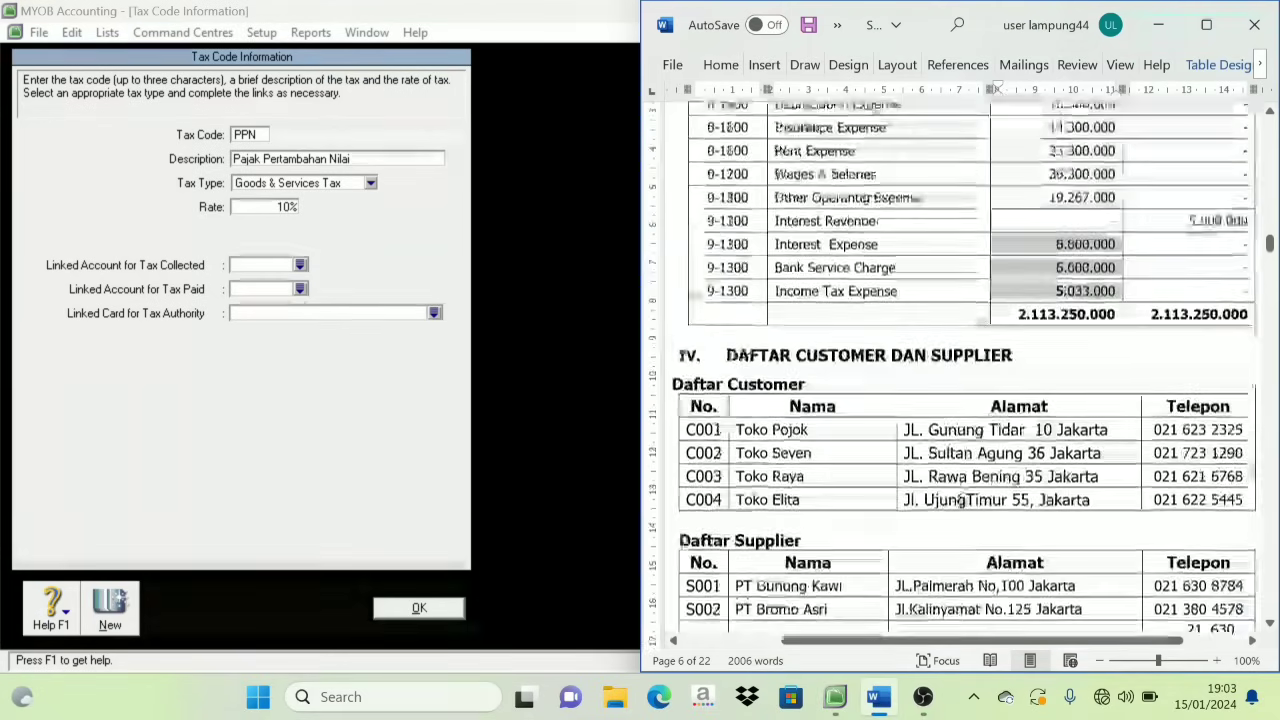
{"action": "scroll", "coordinate": [965, 370], "scroll_direction": "up", "scroll_amount": 20}
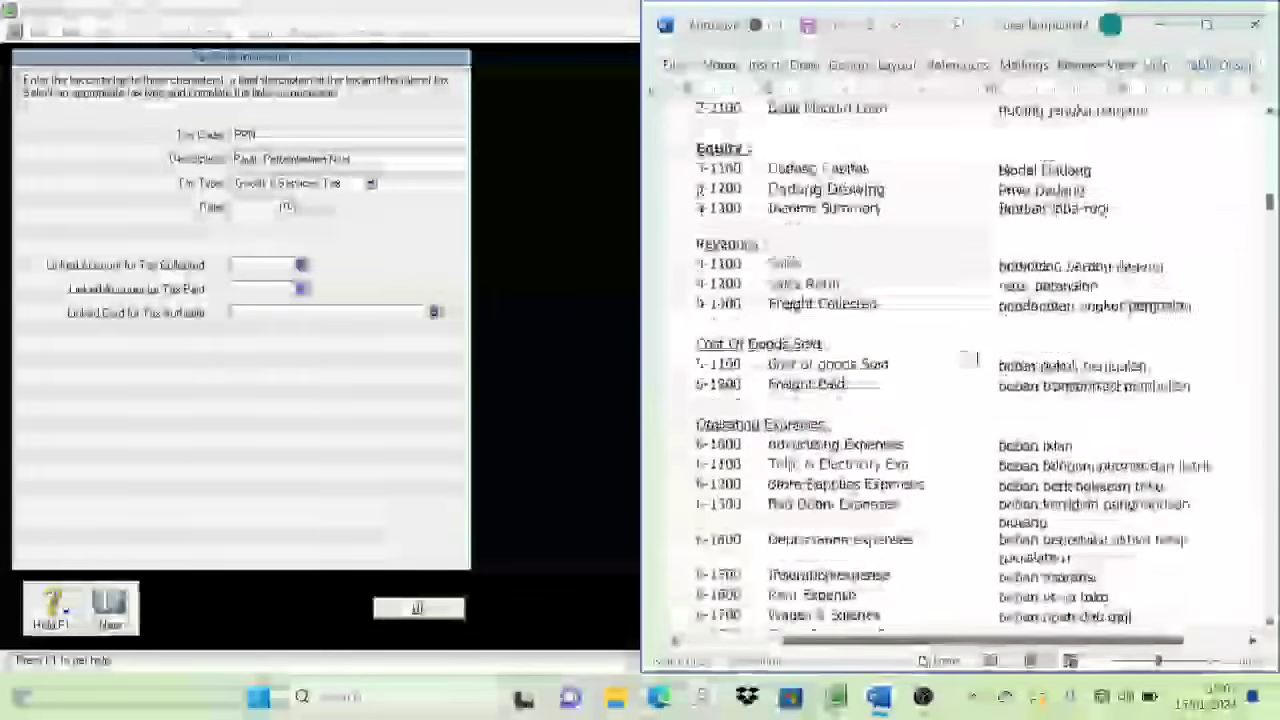
{"action": "scroll", "coordinate": [965, 370], "scroll_direction": "up", "scroll_amount": 6}
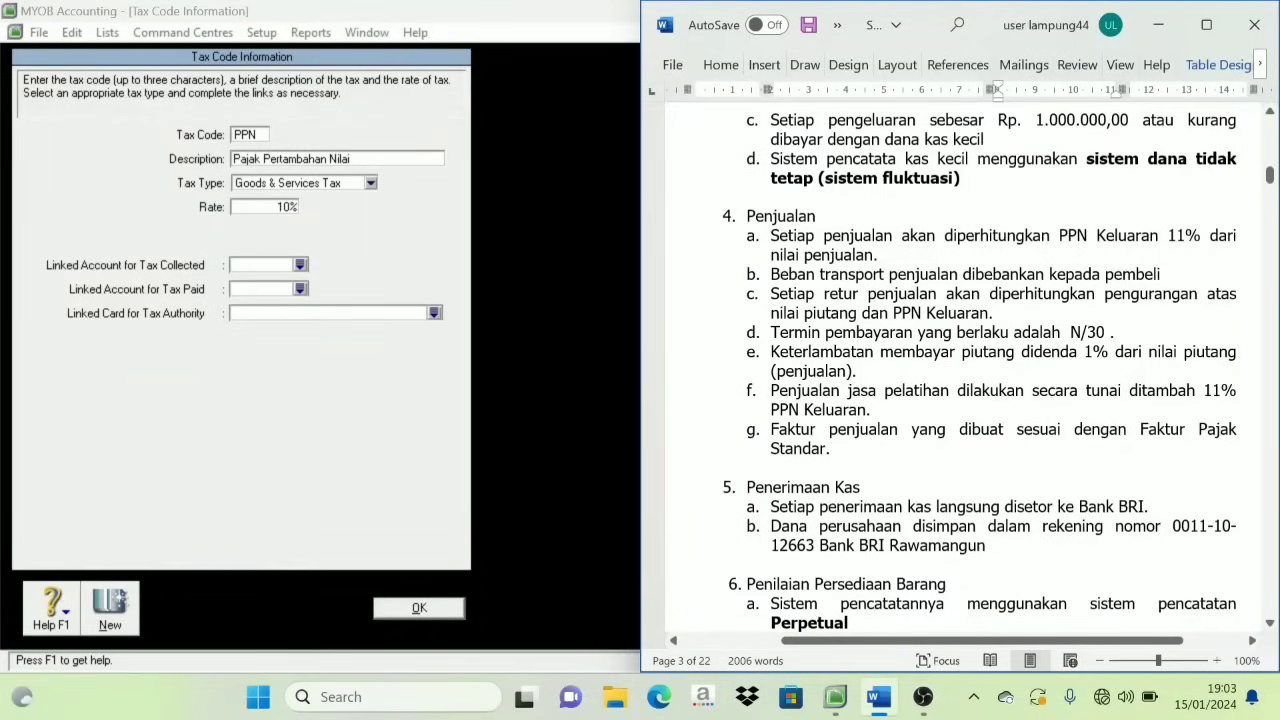
{"action": "left_click", "coordinate": [255, 210]}
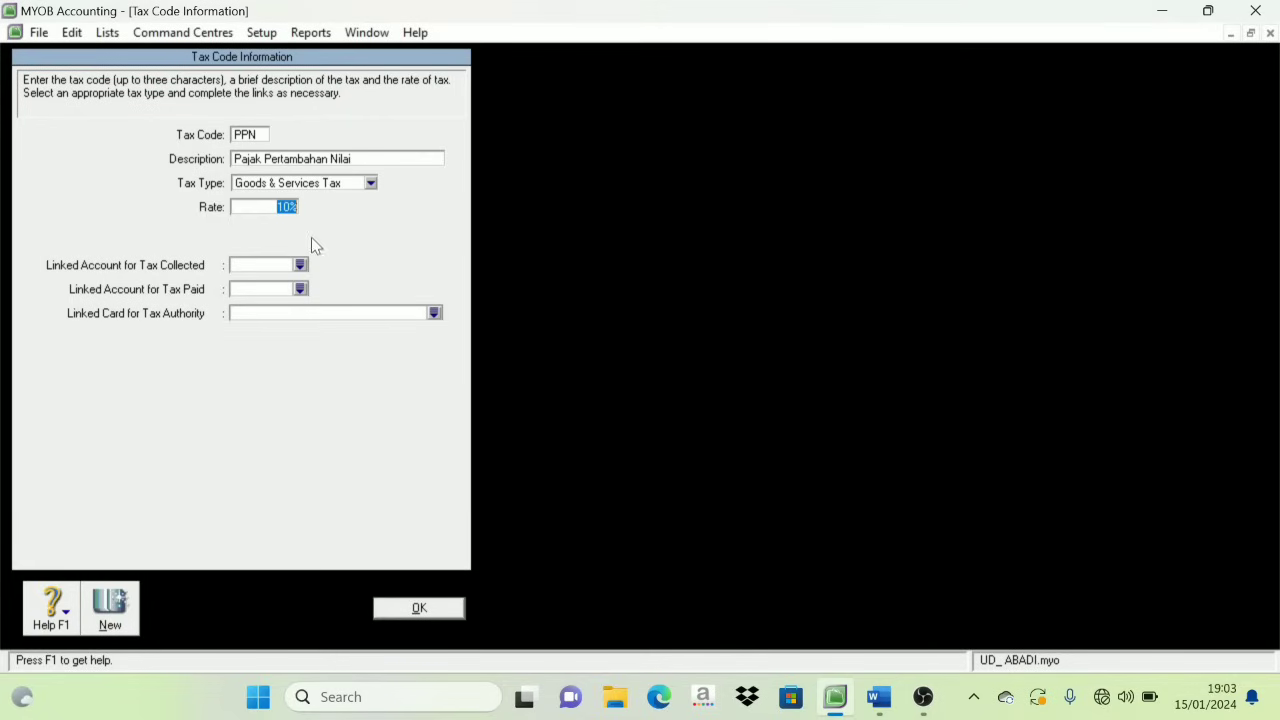
{"action": "type", "text": "11"}
Link the PPN code's collected tax to account 2-1500 PPN Outcome, accepting the rate change.
{"action": "left_click", "coordinate": [300, 265]}
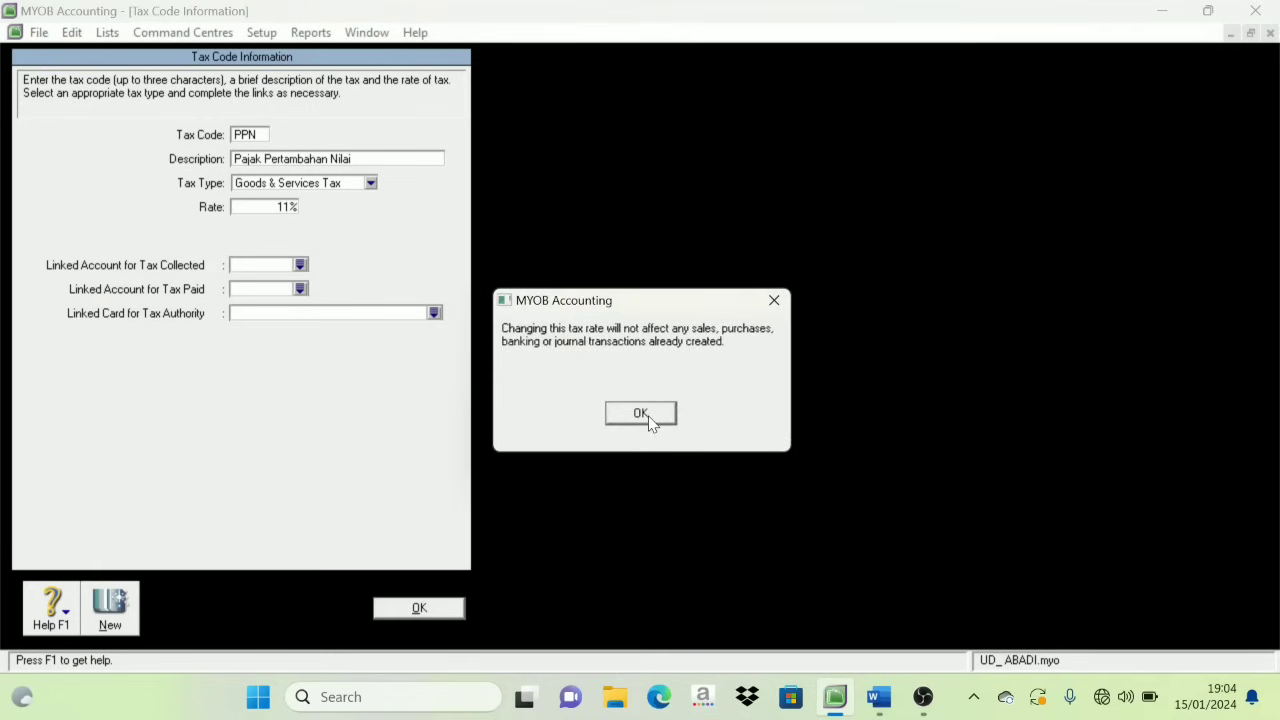
{"action": "left_click", "coordinate": [641, 415]}
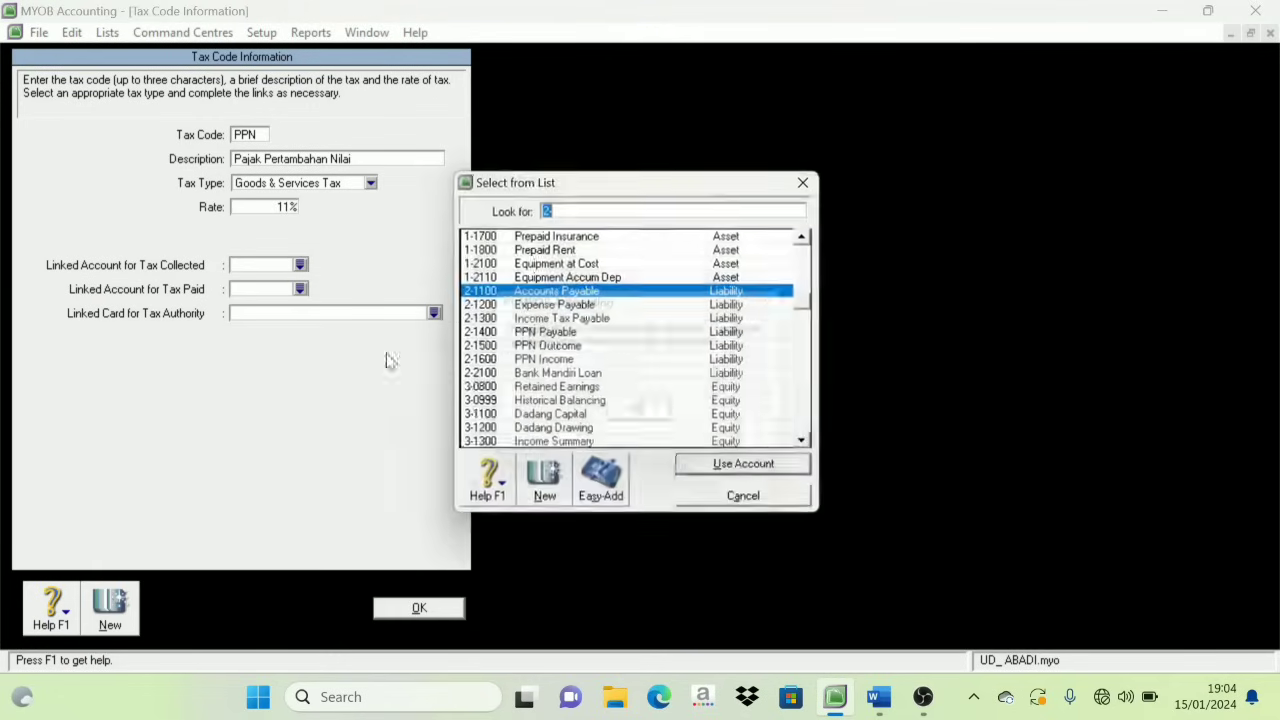
{"action": "left_click", "coordinate": [560, 348]}
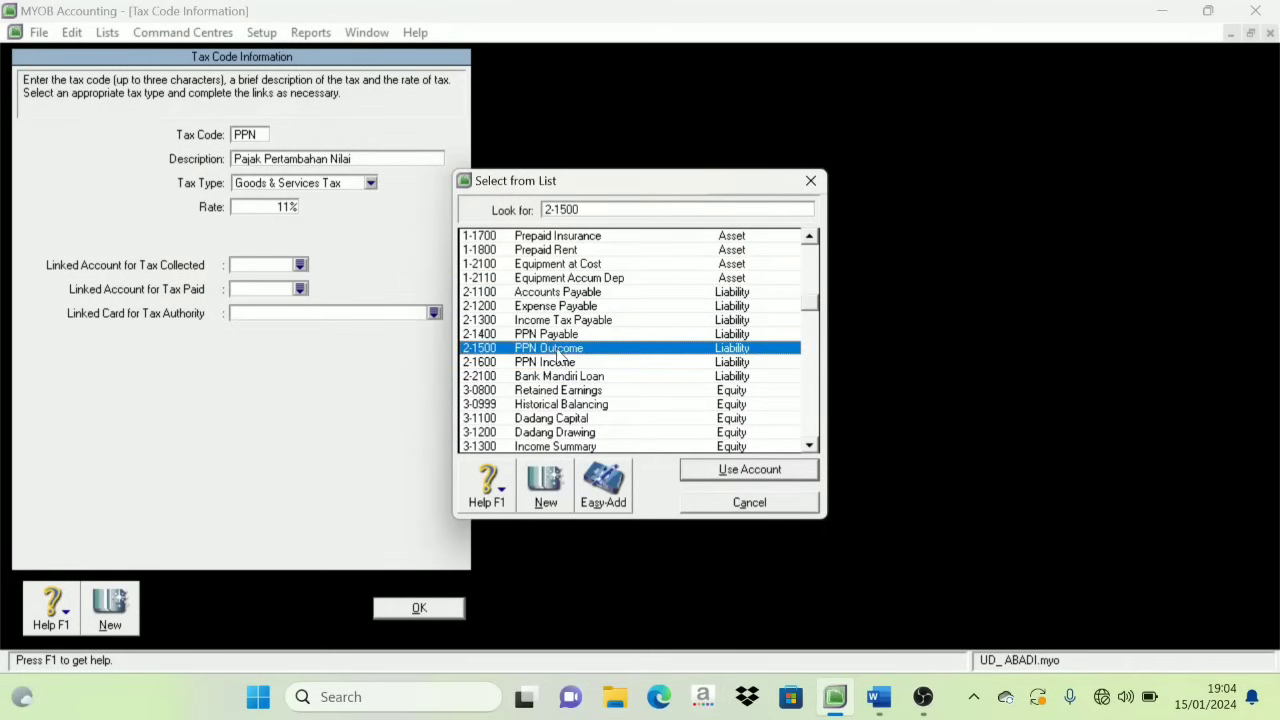
{"action": "left_click", "coordinate": [740, 476]}
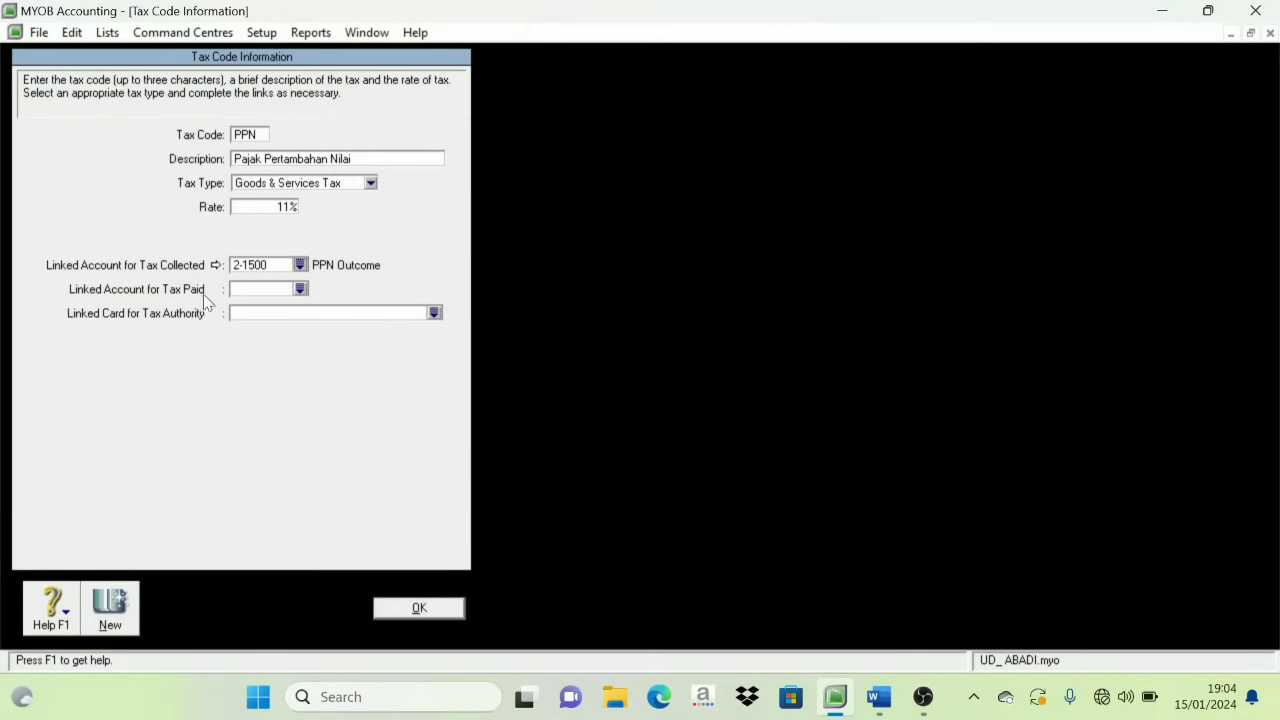
Link the PPN code's paid tax to account 2-1600 PPN Income, save it and close the tax code list.
{"action": "left_click", "coordinate": [300, 289]}
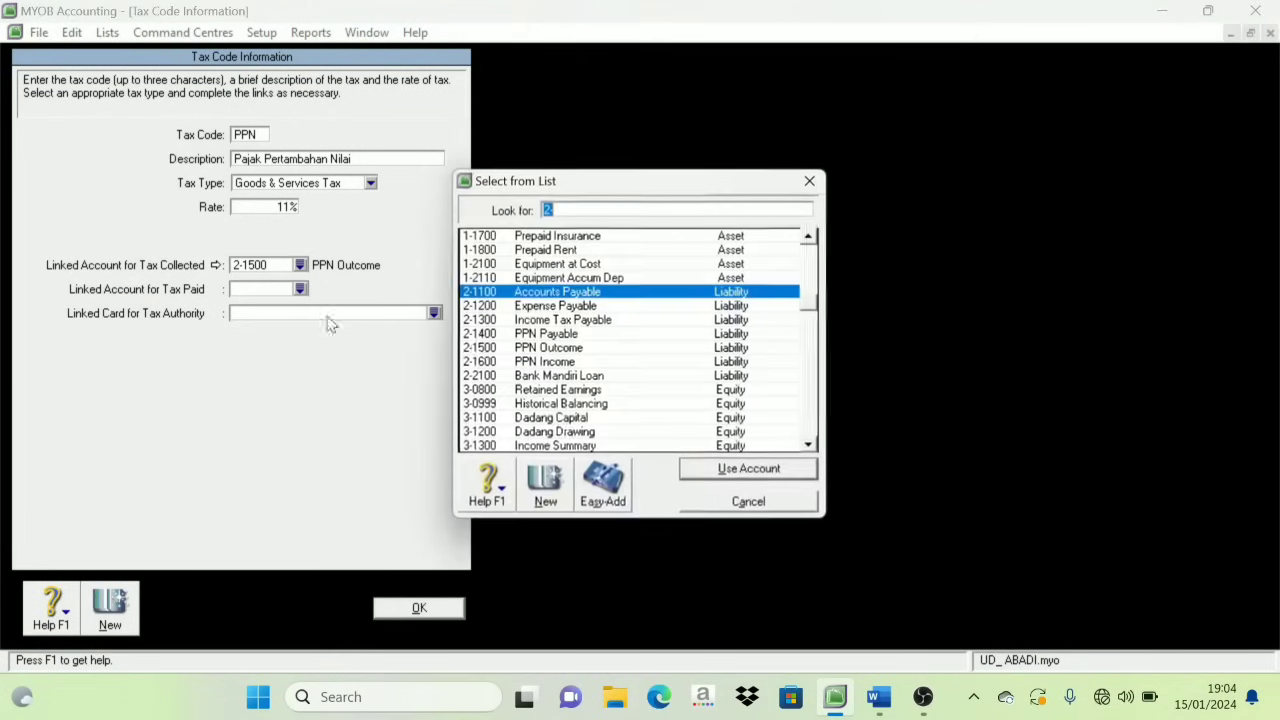
{"action": "left_click", "coordinate": [555, 362]}
{"action": "left_click", "coordinate": [749, 470]}
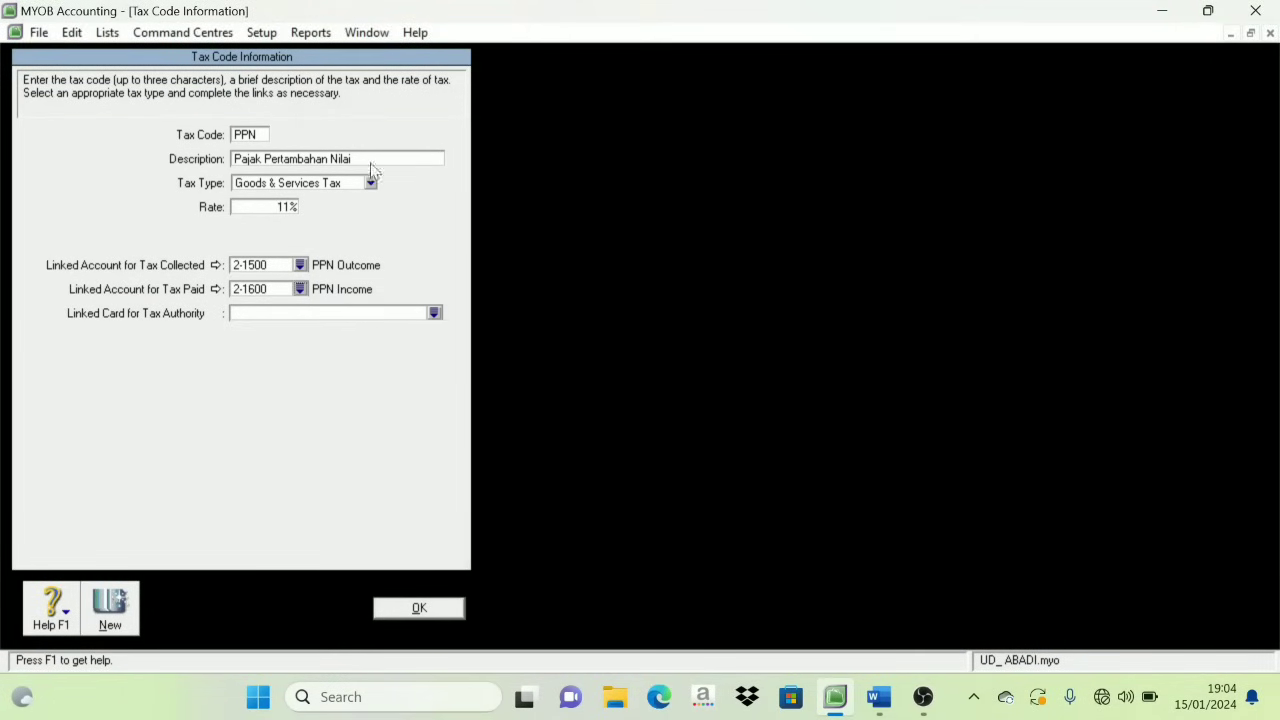
{"action": "left_click", "coordinate": [426, 610]}
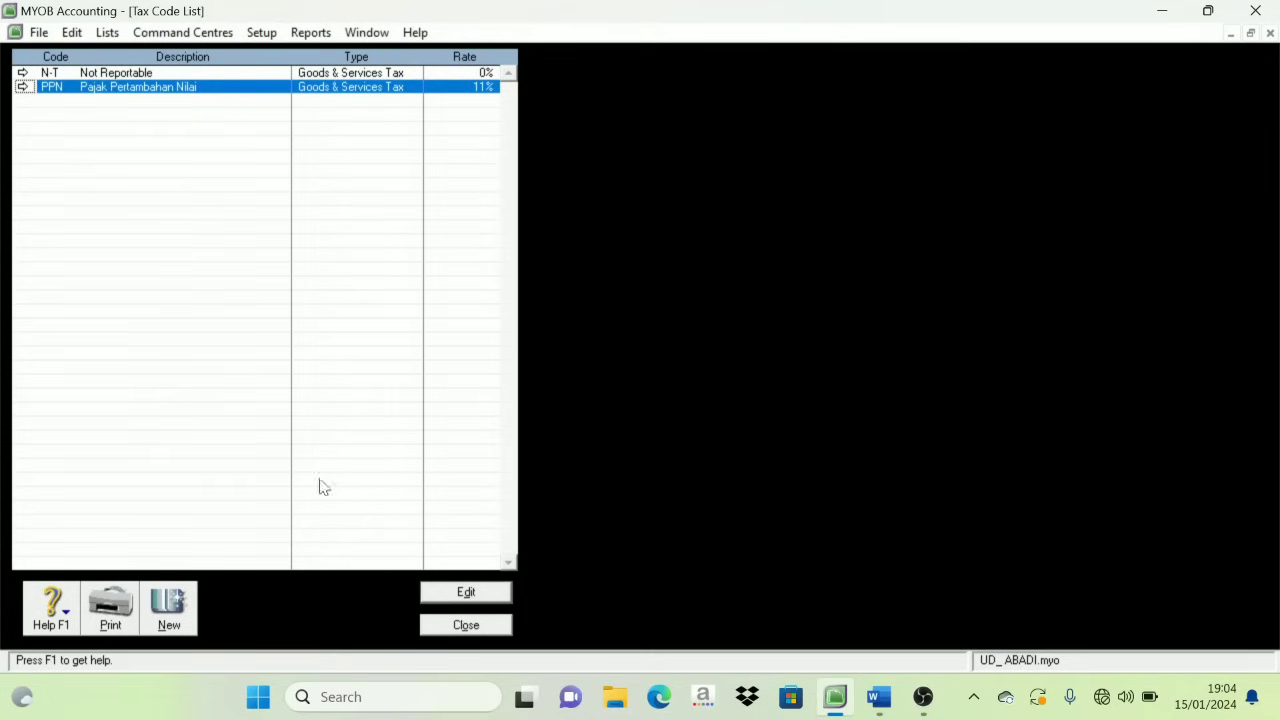
{"action": "left_click", "coordinate": [478, 626]}
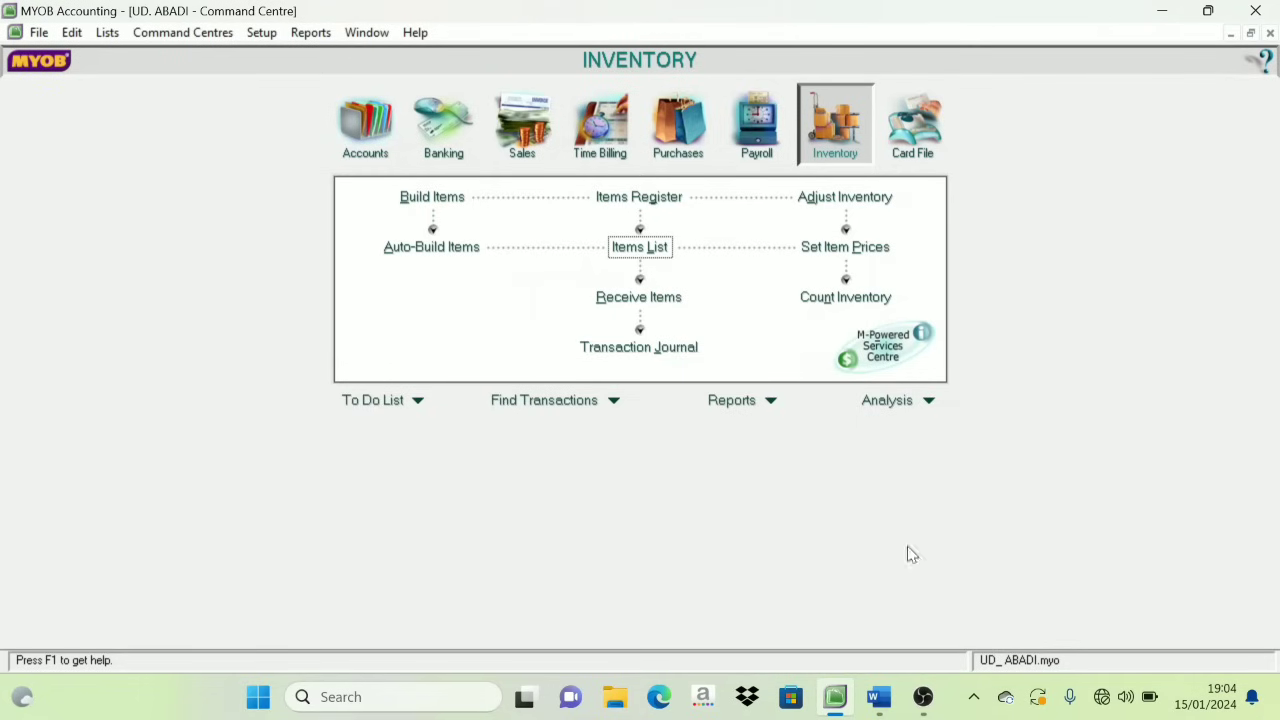
Review the account list, trial balance and receivables and payables tables in the Word document, and return to MYOB.
{"action": "left_click", "coordinate": [878, 697]}
{"action": "scroll", "coordinate": [1268, 374], "scroll_direction": "down", "scroll_amount": 15}
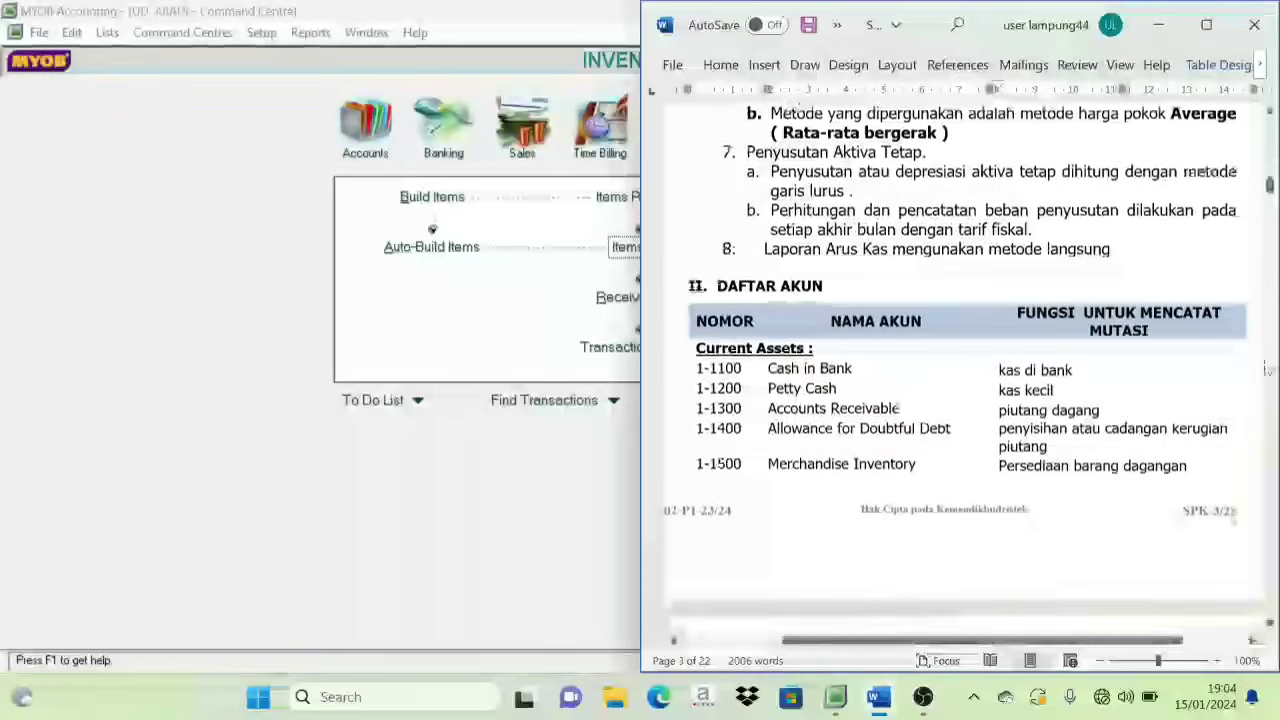
{"action": "scroll", "coordinate": [1268, 374], "scroll_direction": "down", "scroll_amount": 10}
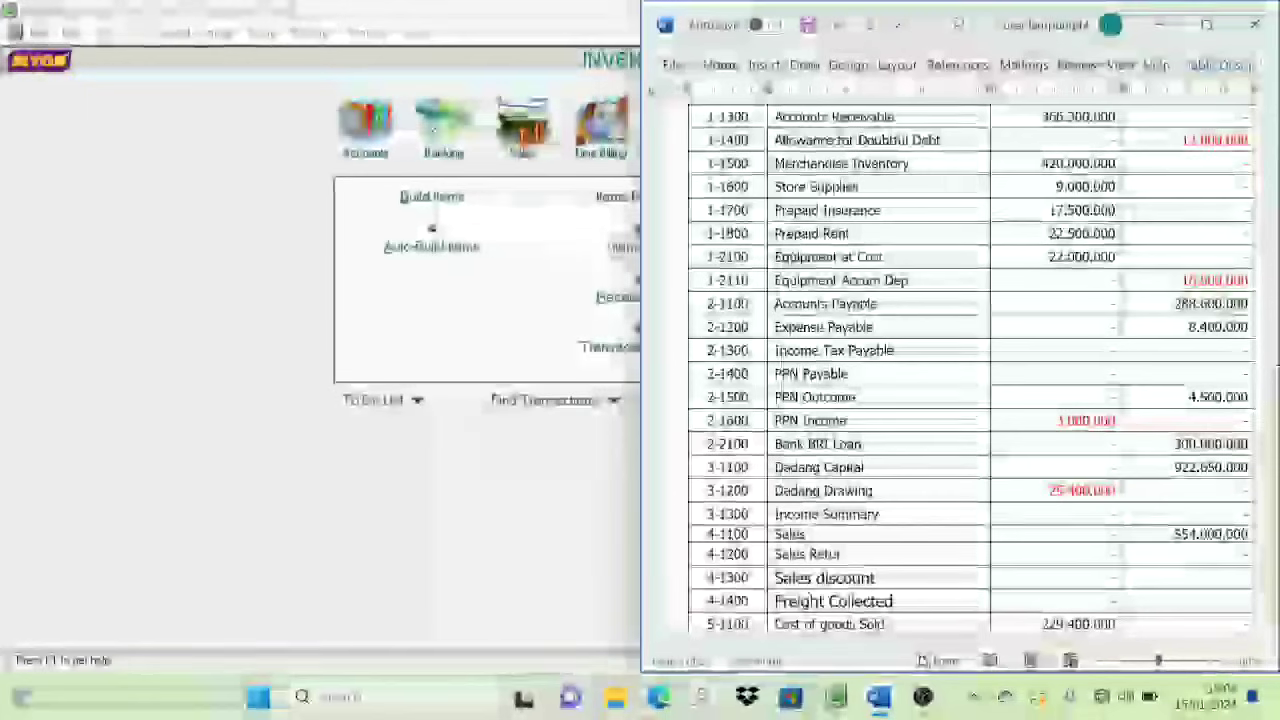
{"action": "scroll", "coordinate": [1268, 406], "scroll_direction": "down", "scroll_amount": 12}
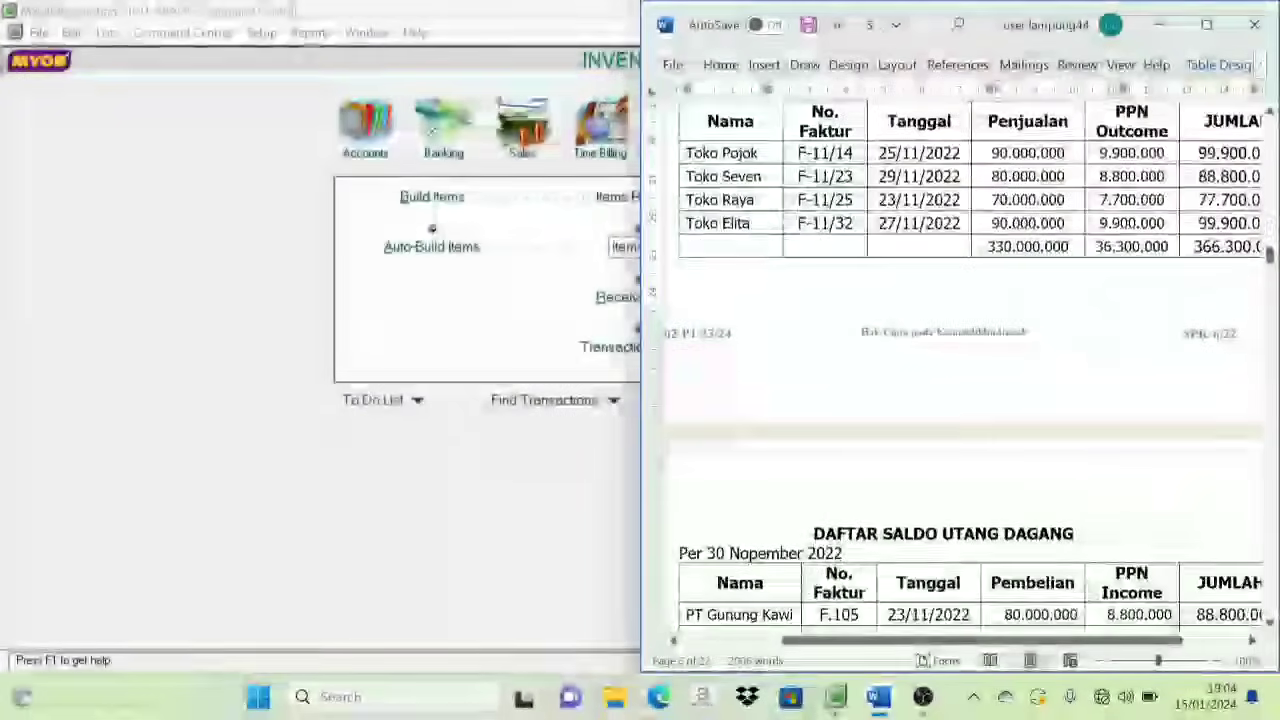
{"action": "scroll", "coordinate": [1268, 406], "scroll_direction": "up", "scroll_amount": 5}
{"action": "left_click", "coordinate": [171, 434]}
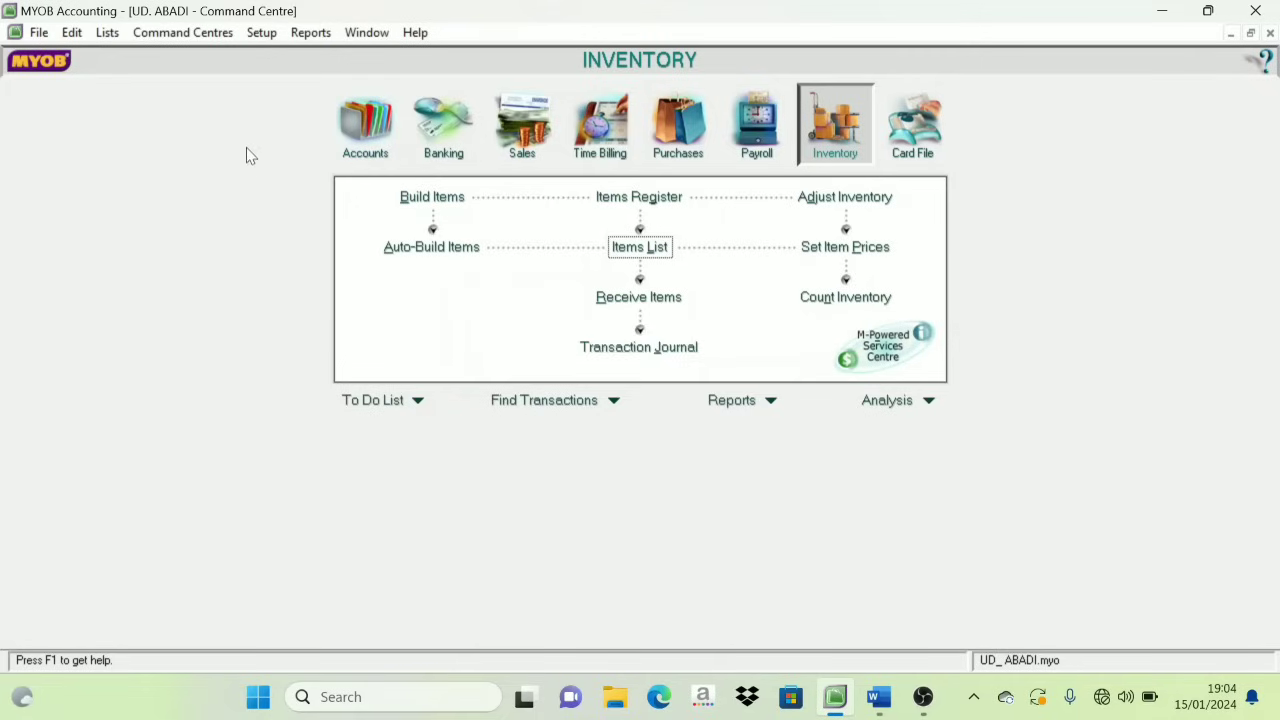
Check the linked accounts for Accounts & Banking and close them without changes.
{"action": "left_click", "coordinate": [257, 33]}
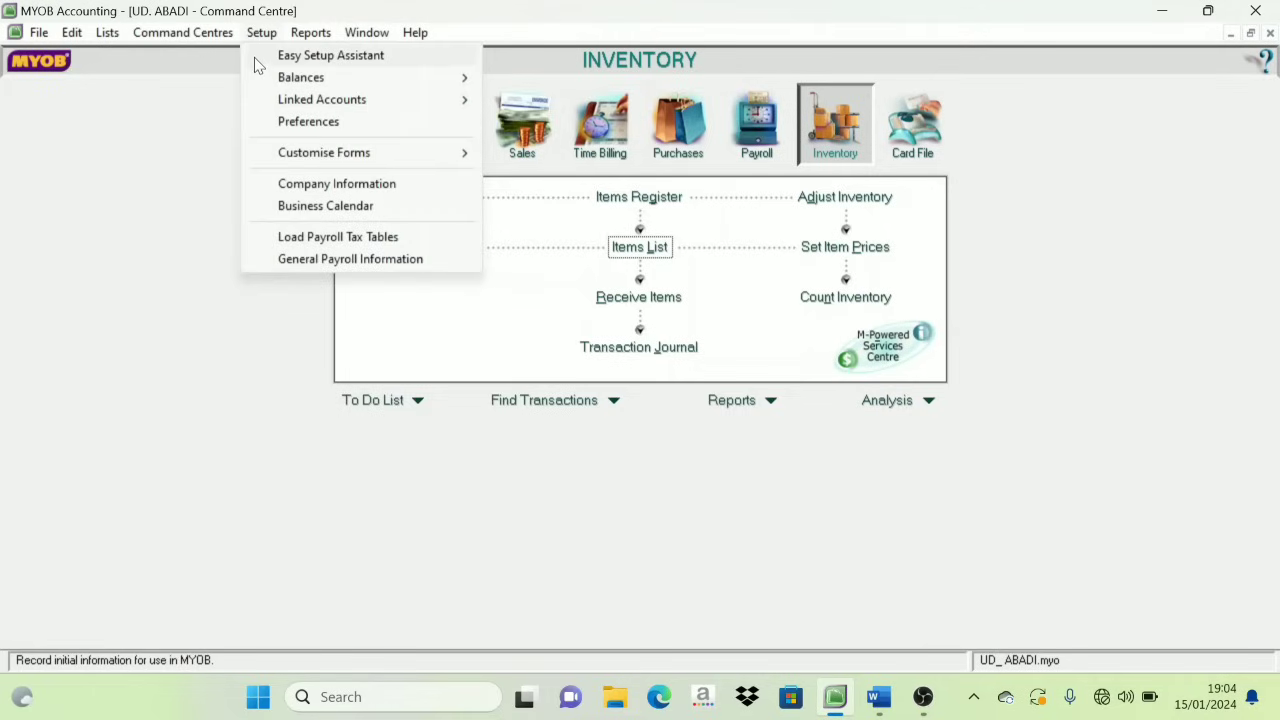
{"action": "mouse_move", "coordinate": [305, 104]}
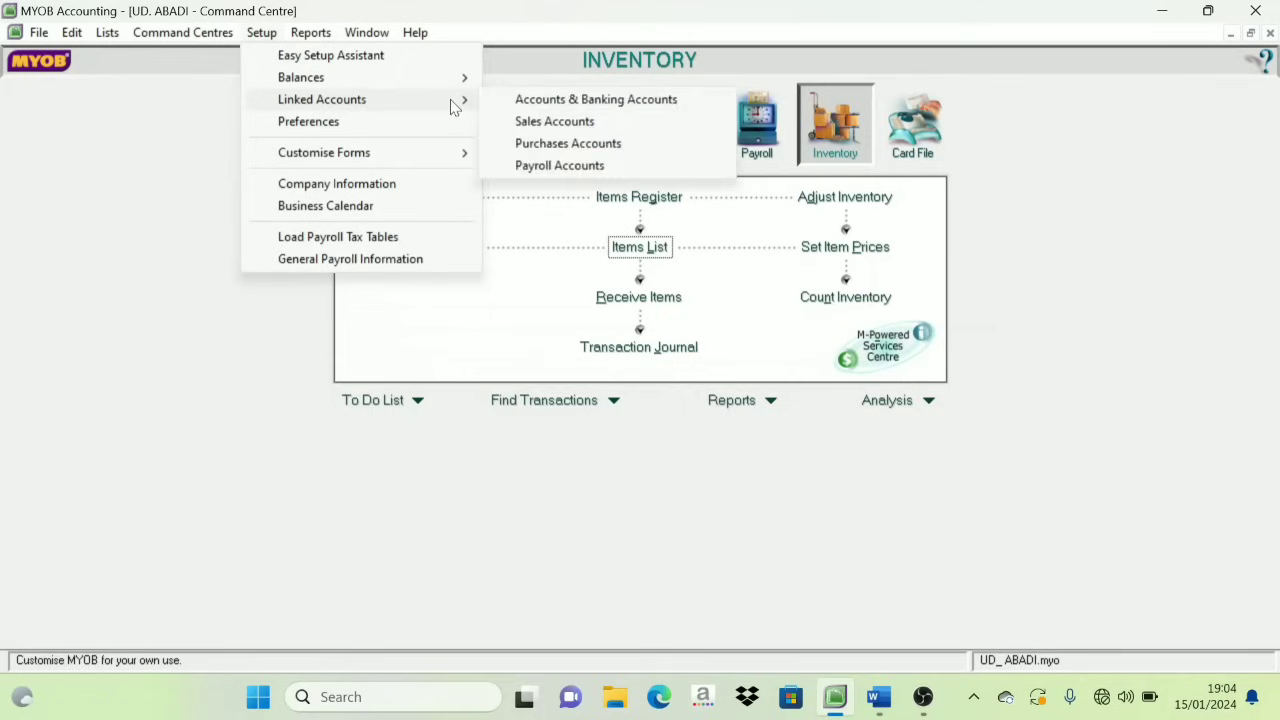
{"action": "left_click", "coordinate": [555, 106]}
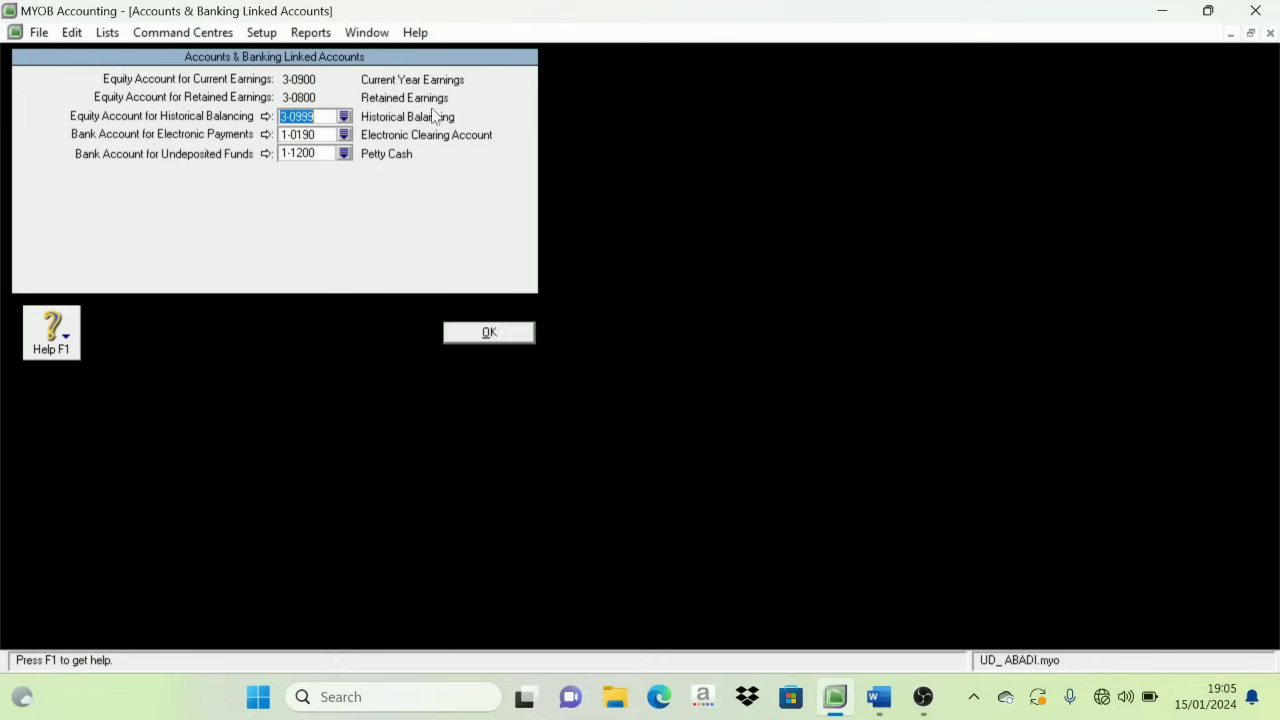
{"action": "left_click", "coordinate": [489, 333]}
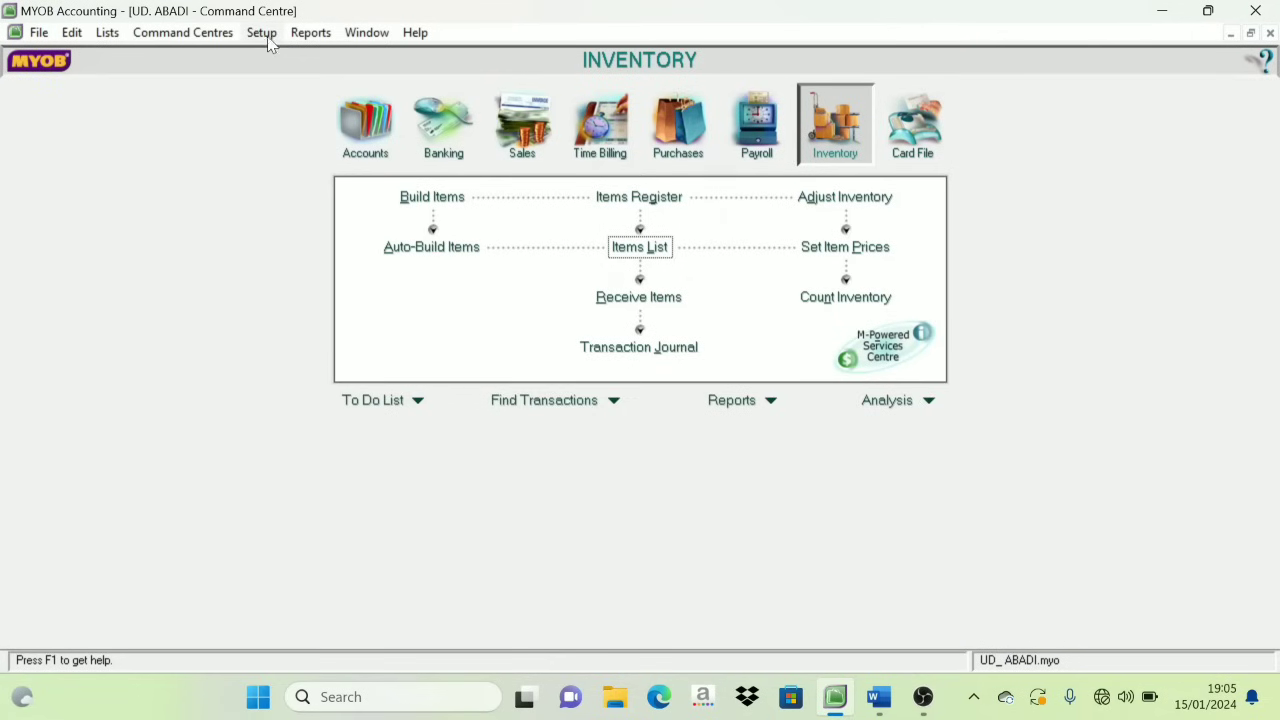
Enable freight charges on sales in the Sales linked accounts, with 4-1300 Freight Collected as the income account.
{"action": "left_click", "coordinate": [263, 34]}
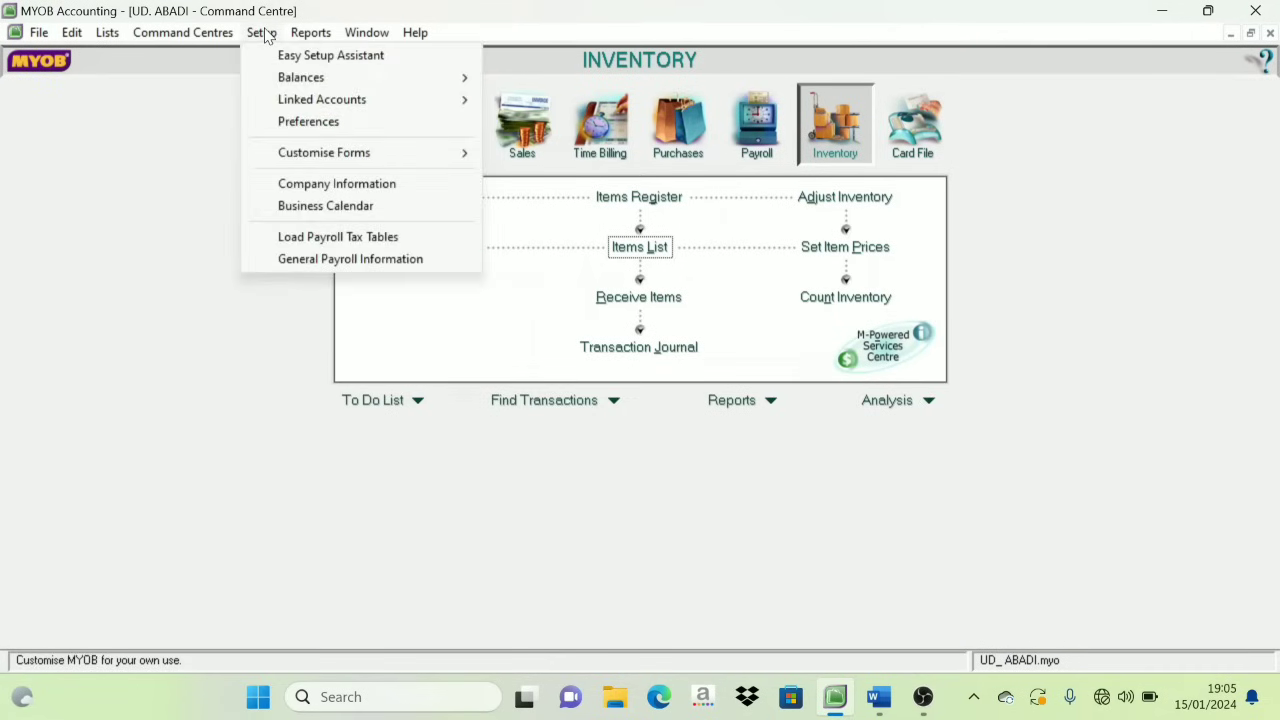
{"action": "mouse_move", "coordinate": [350, 103]}
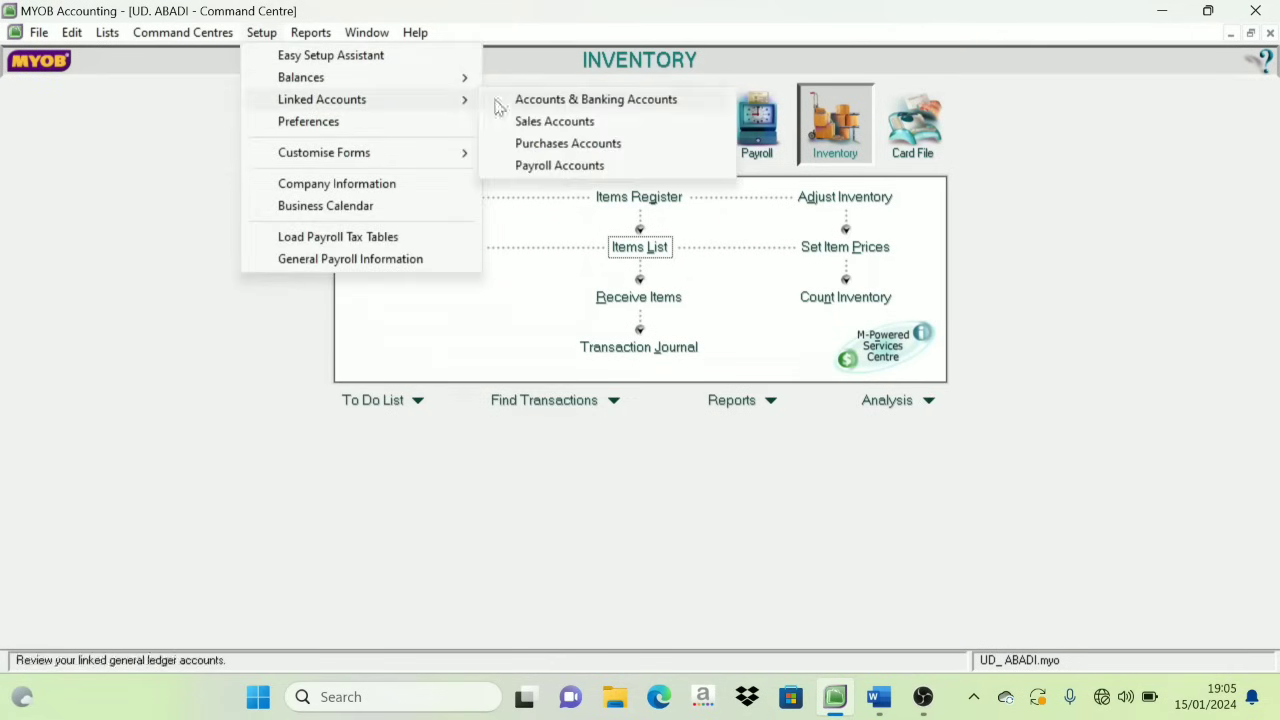
{"action": "left_click", "coordinate": [556, 122]}
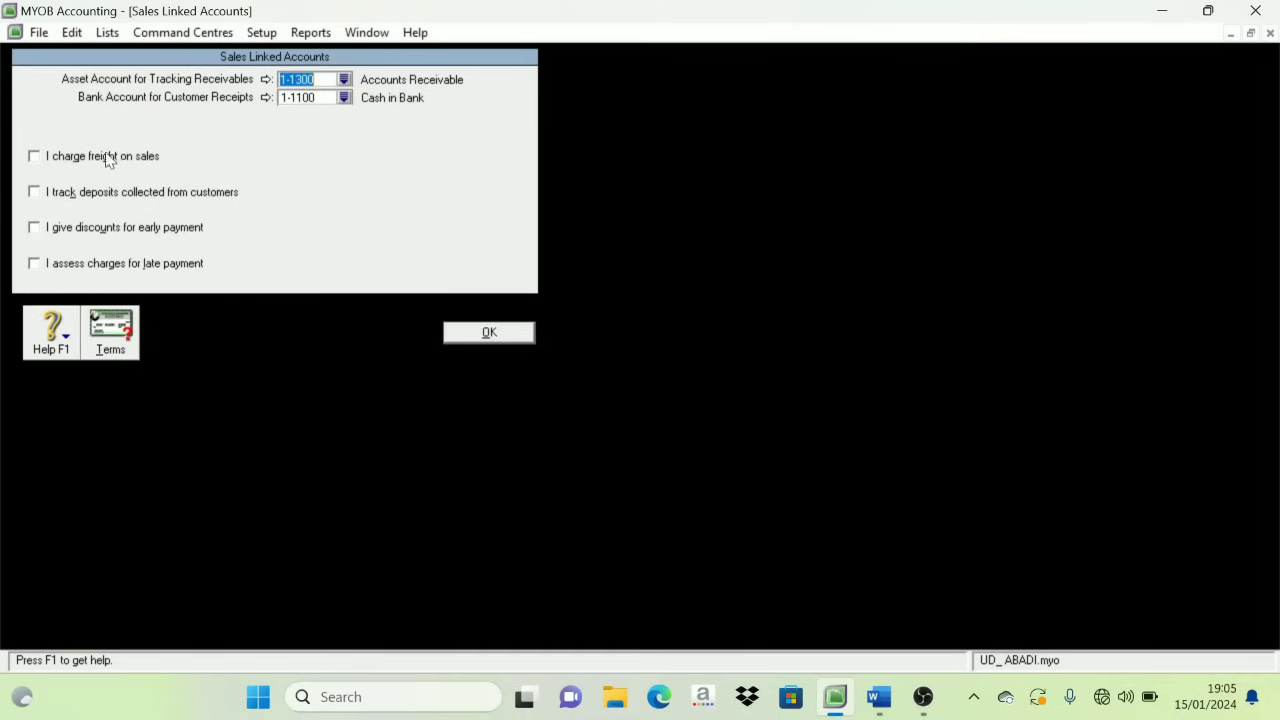
{"action": "left_click", "coordinate": [39, 161]}
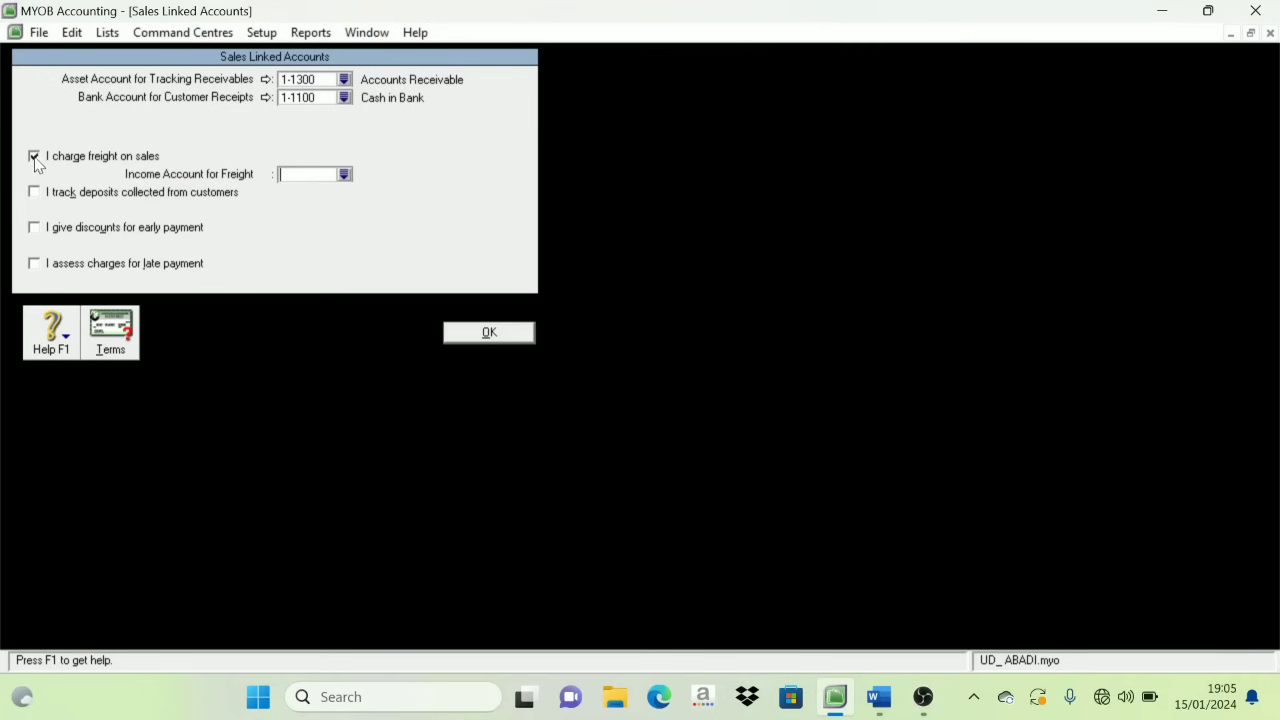
{"action": "left_click", "coordinate": [344, 175]}
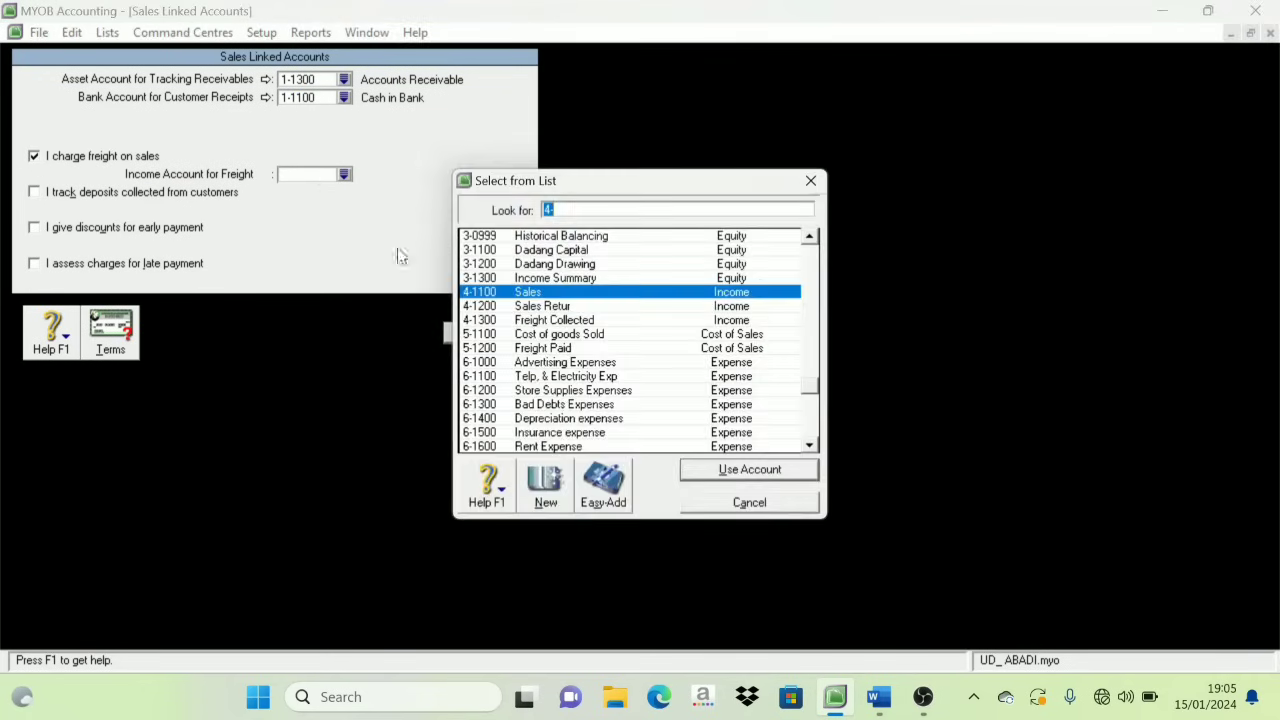
{"action": "left_click", "coordinate": [581, 322]}
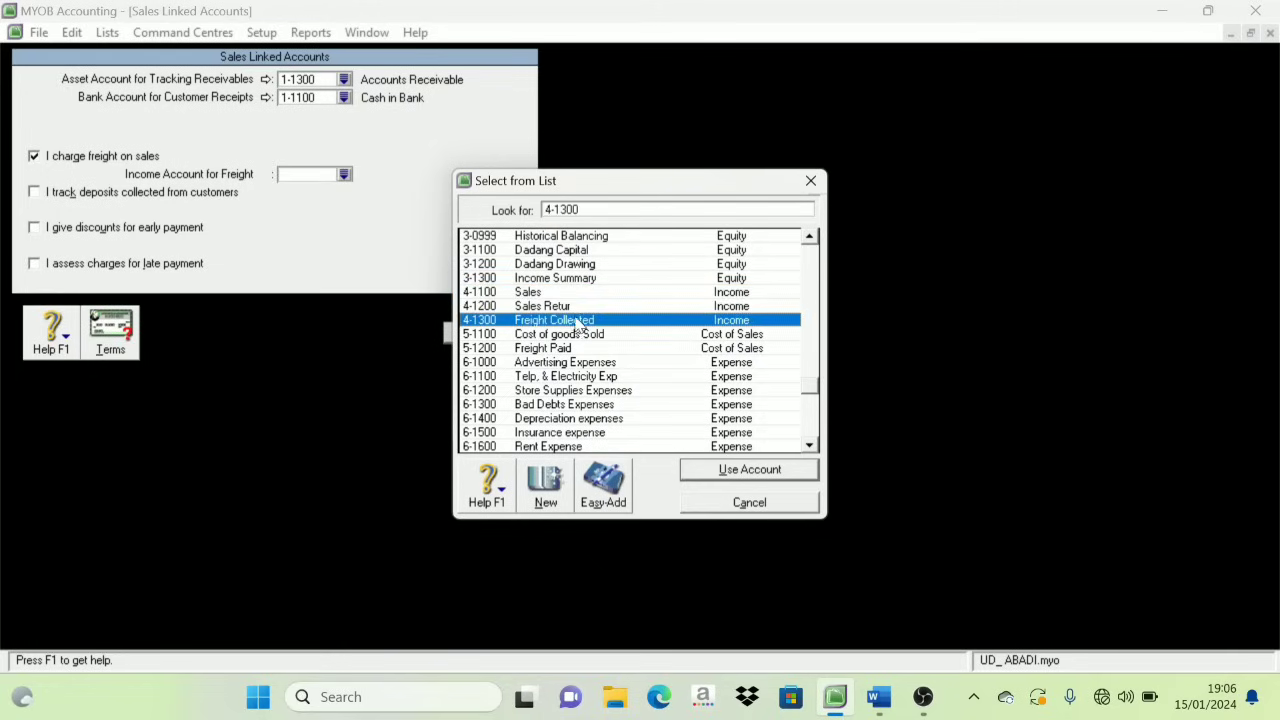
{"action": "left_click", "coordinate": [762, 478]}
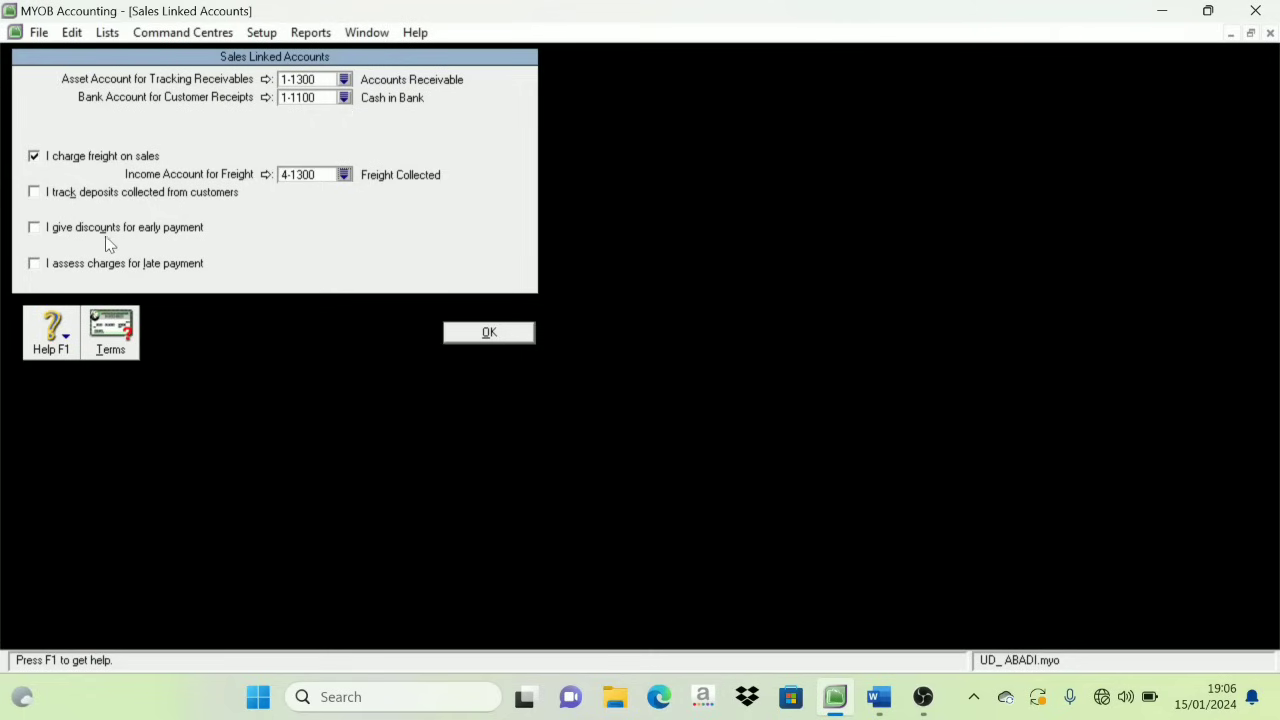
{"action": "left_click", "coordinate": [35, 228]}
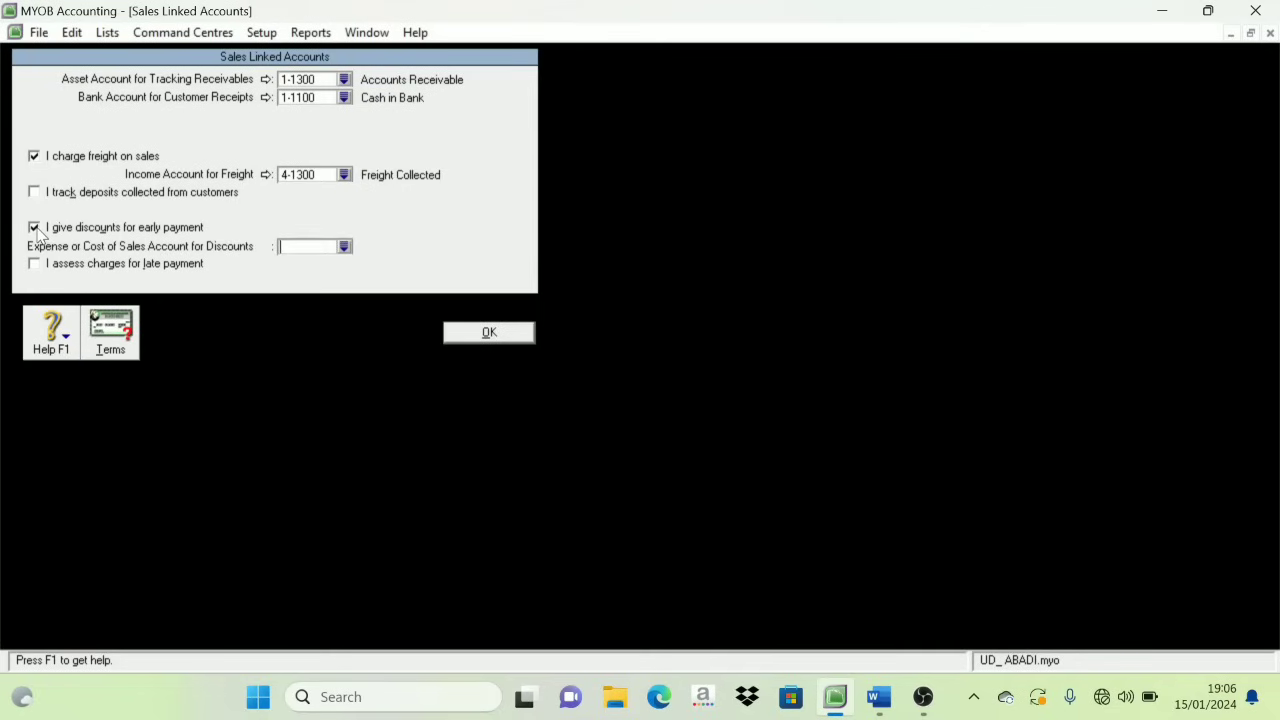
{"action": "left_click", "coordinate": [344, 247]}
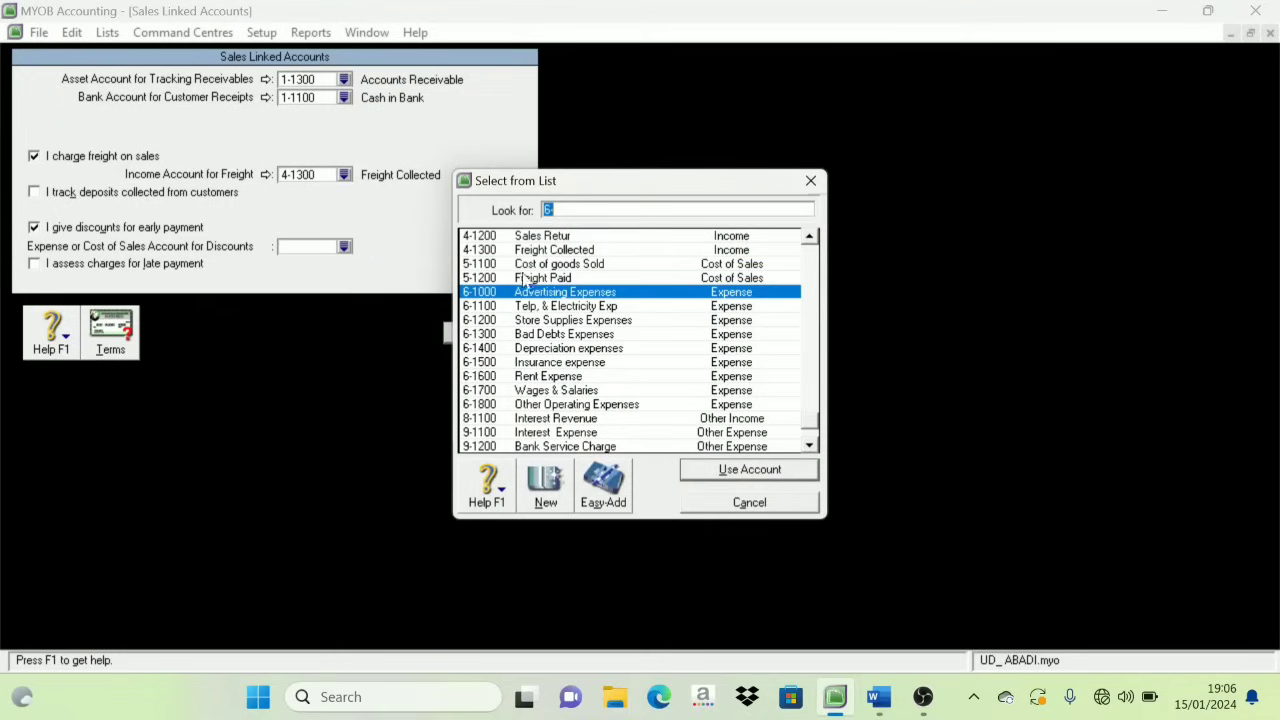
{"action": "scroll", "coordinate": [555, 272], "scroll_direction": "up", "scroll_amount": 1}
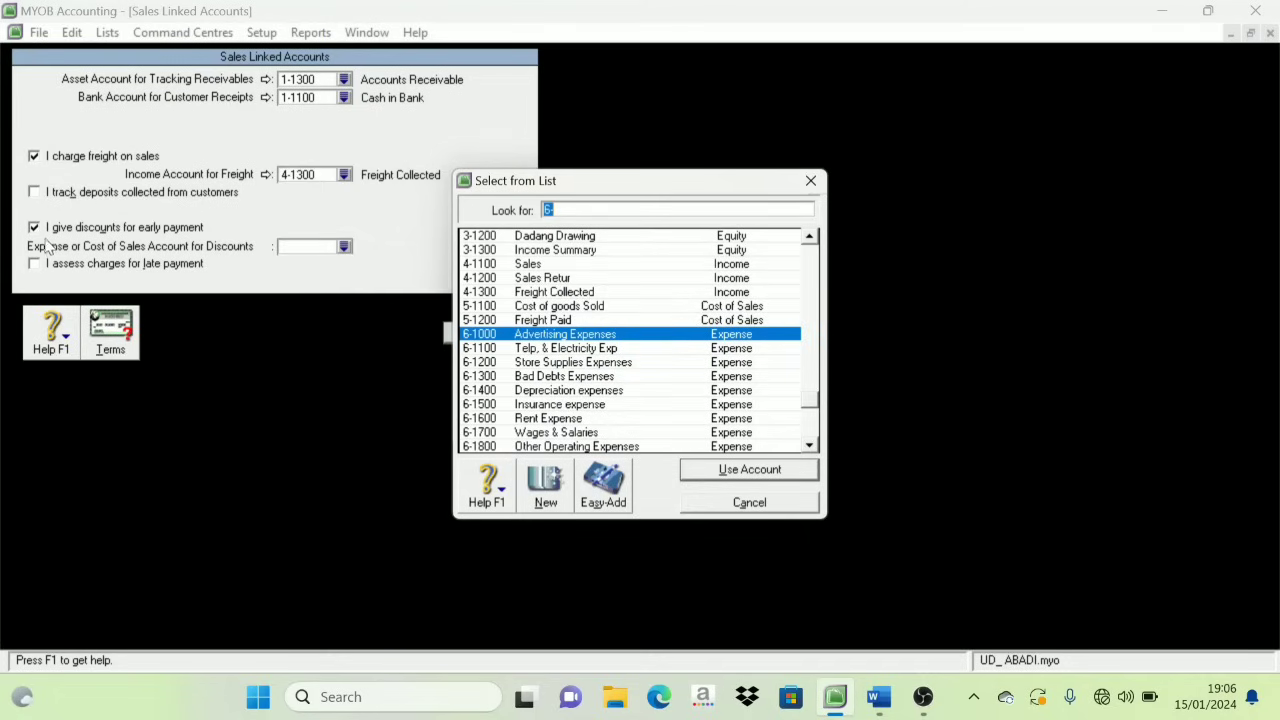
{"action": "key", "text": "Escape"}
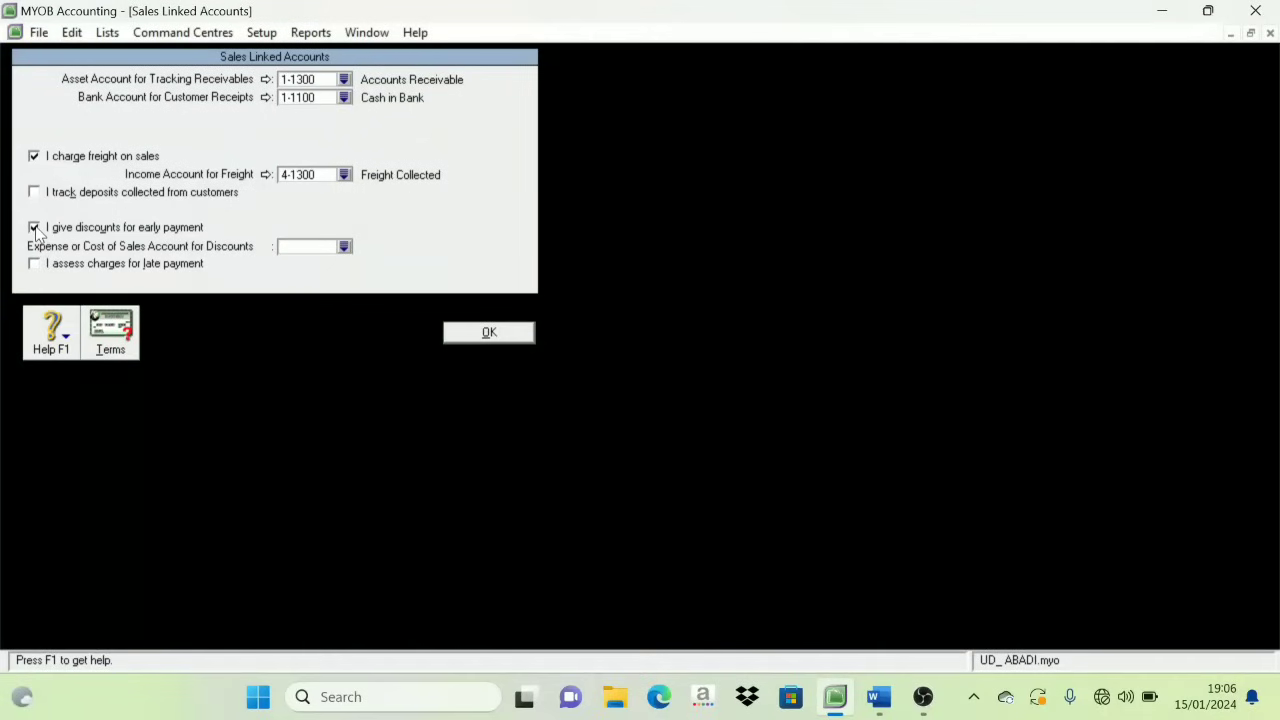
{"action": "left_click", "coordinate": [34, 228]}
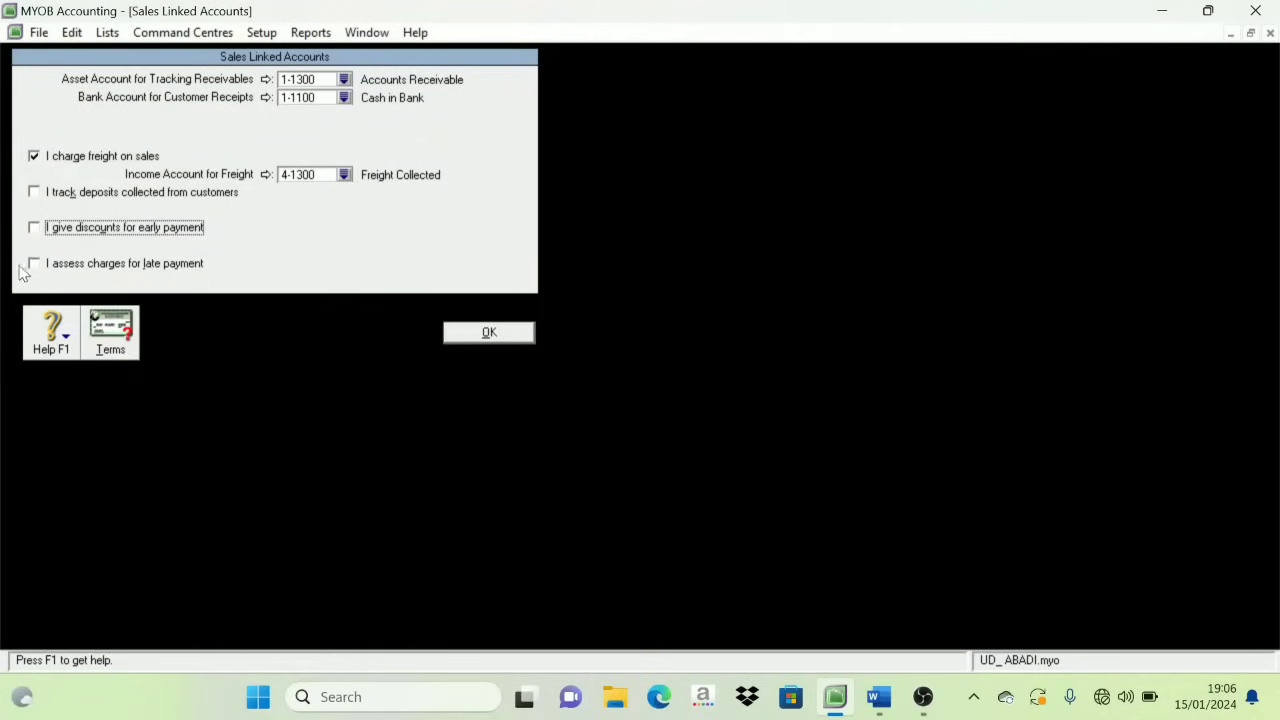
{"action": "left_click", "coordinate": [33, 264]}
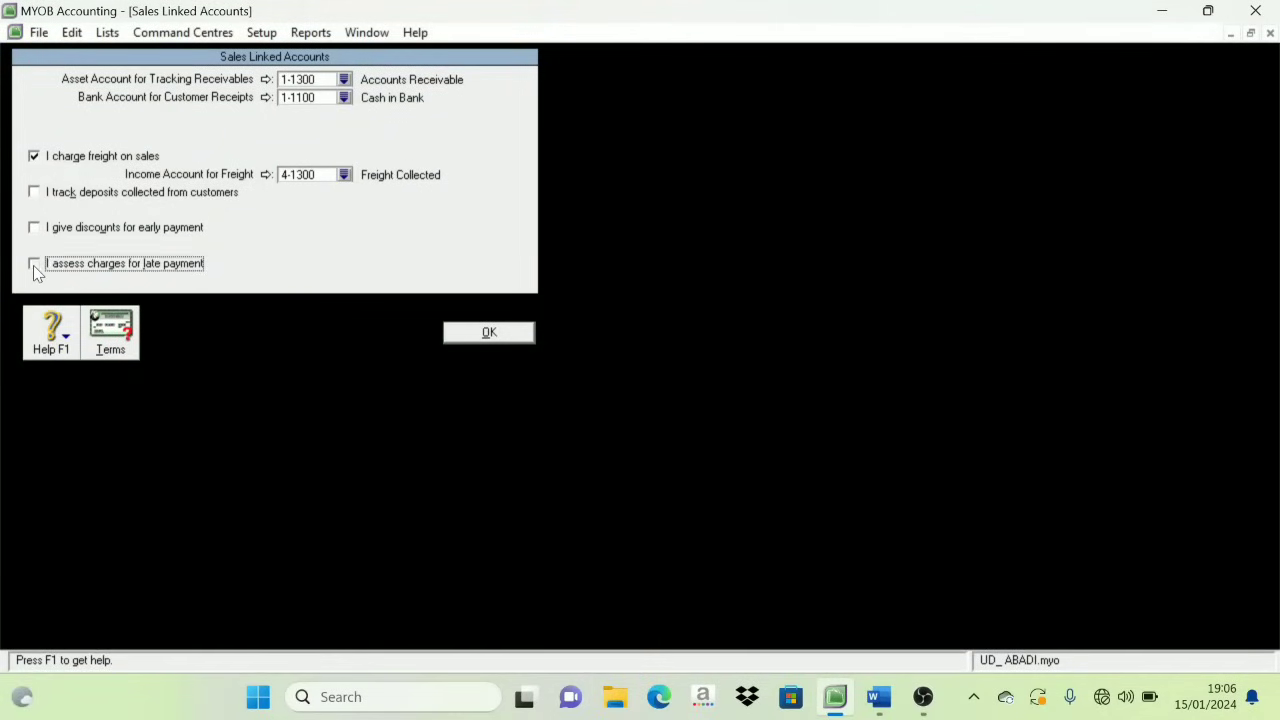
{"action": "left_click", "coordinate": [344, 282]}
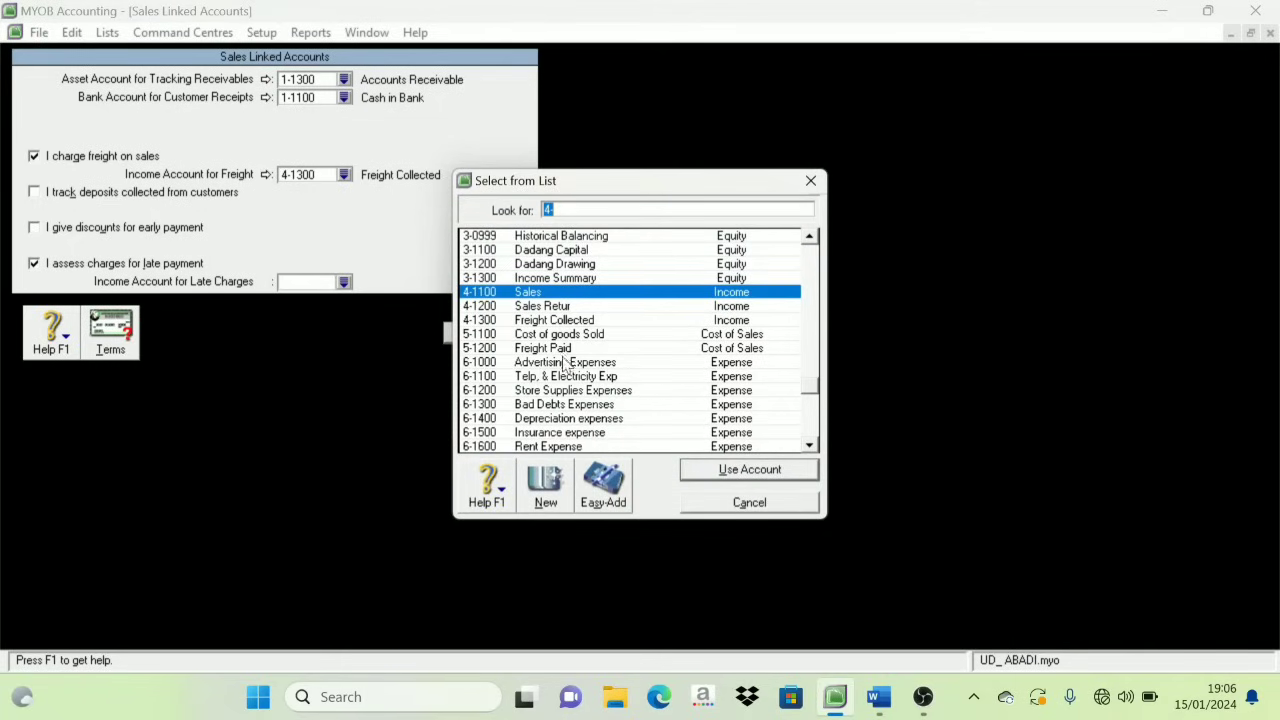
{"action": "scroll", "coordinate": [565, 368], "scroll_direction": "down", "scroll_amount": 2}
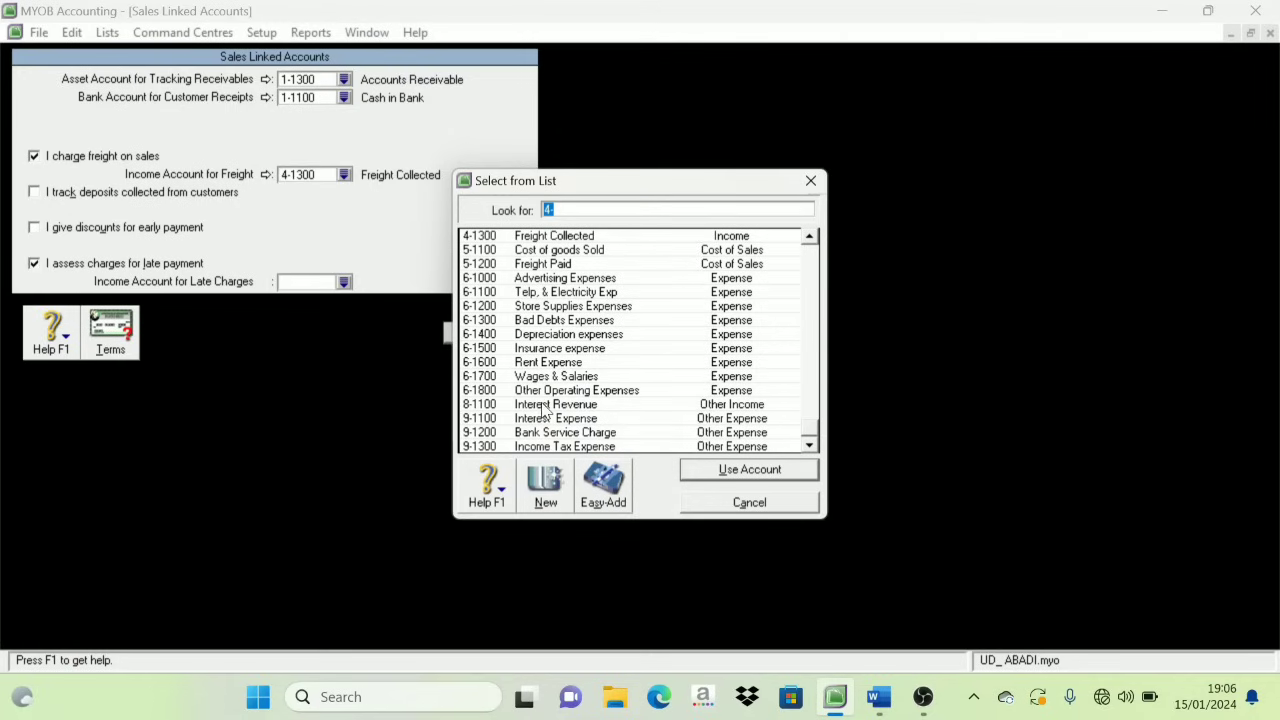
{"action": "scroll", "coordinate": [545, 410], "scroll_direction": "up", "scroll_amount": 7}
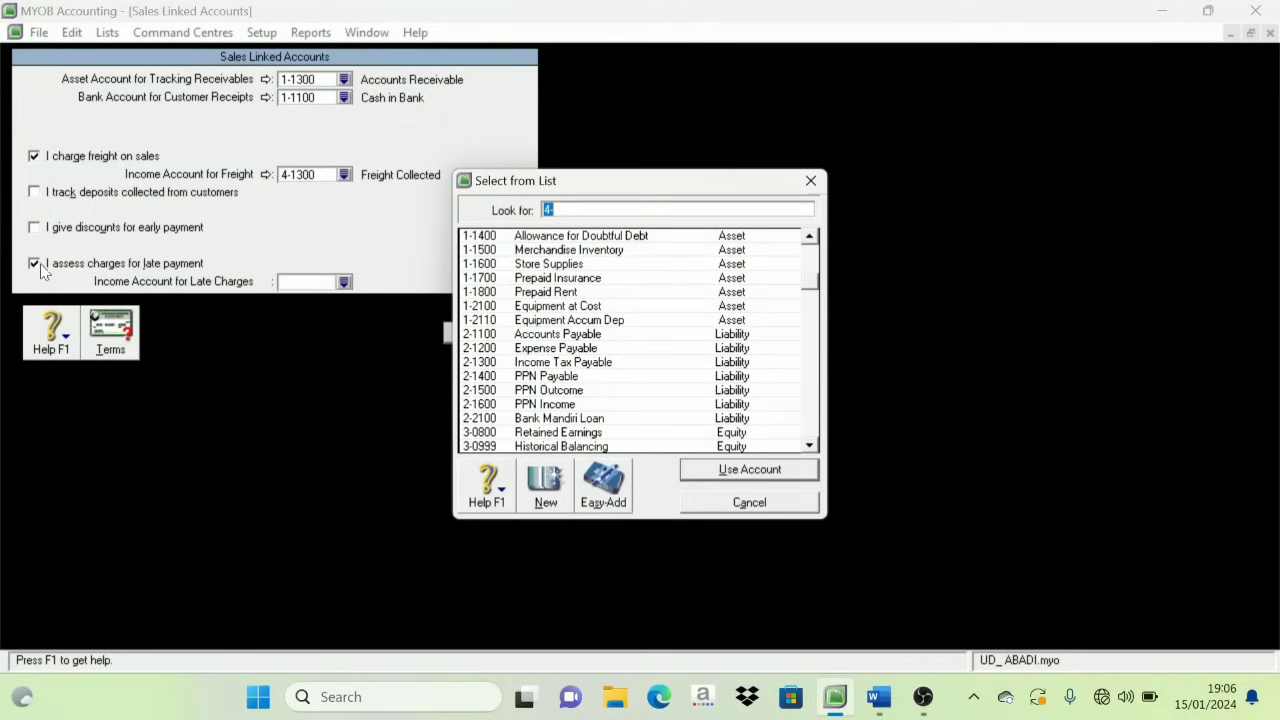
{"action": "key", "text": "Escape"}
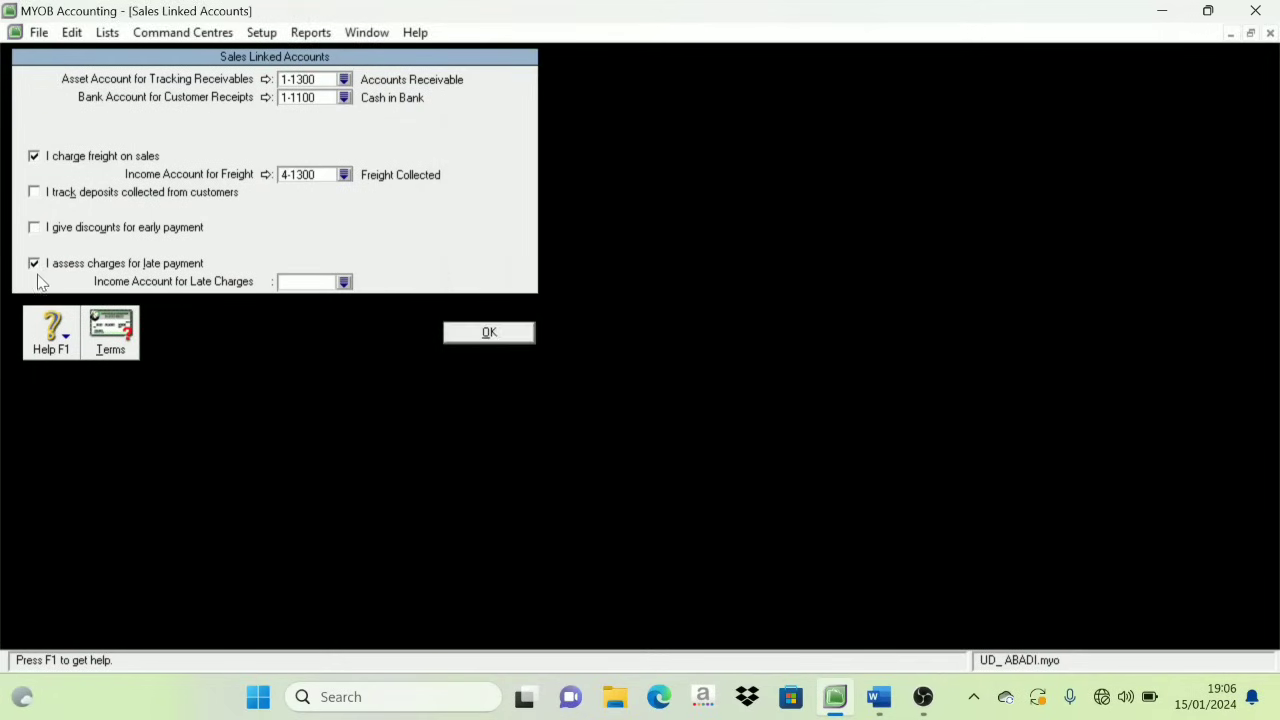
{"action": "left_click", "coordinate": [38, 266]}
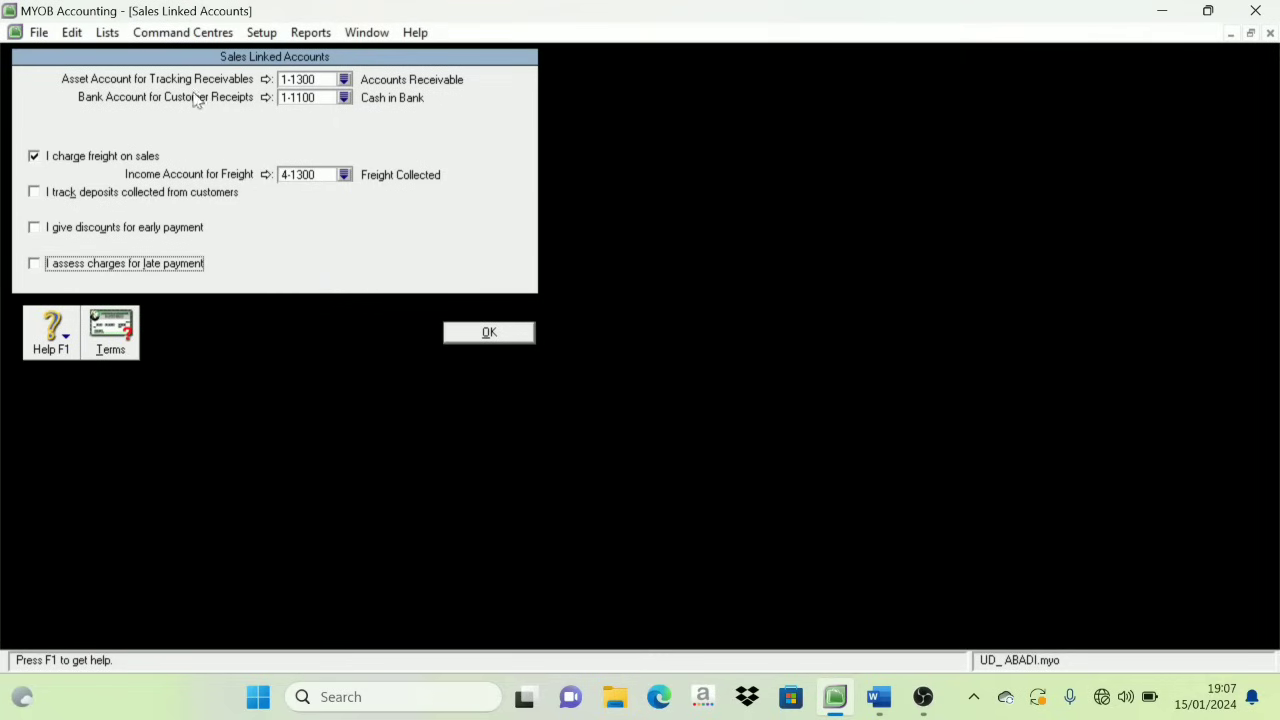
Set the default customer credit terms so that payment is due In a Given # of Days.
{"action": "left_click", "coordinate": [118, 340]}
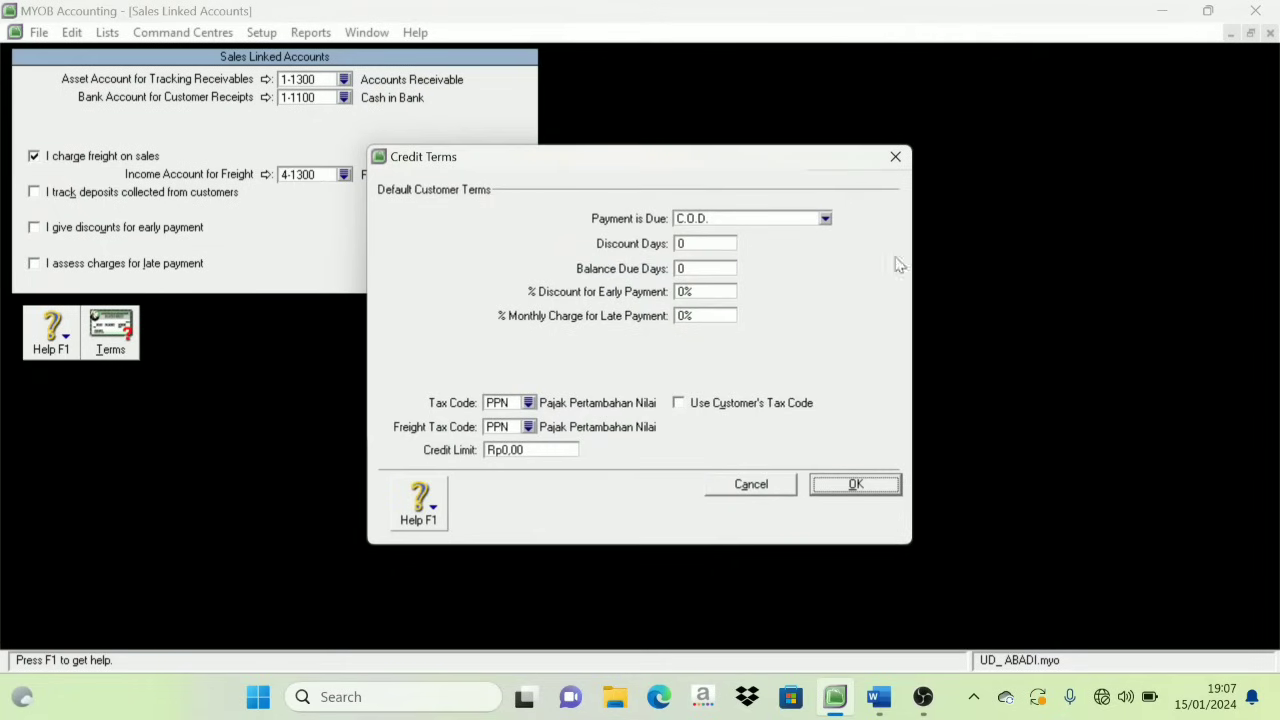
{"action": "left_click", "coordinate": [752, 220]}
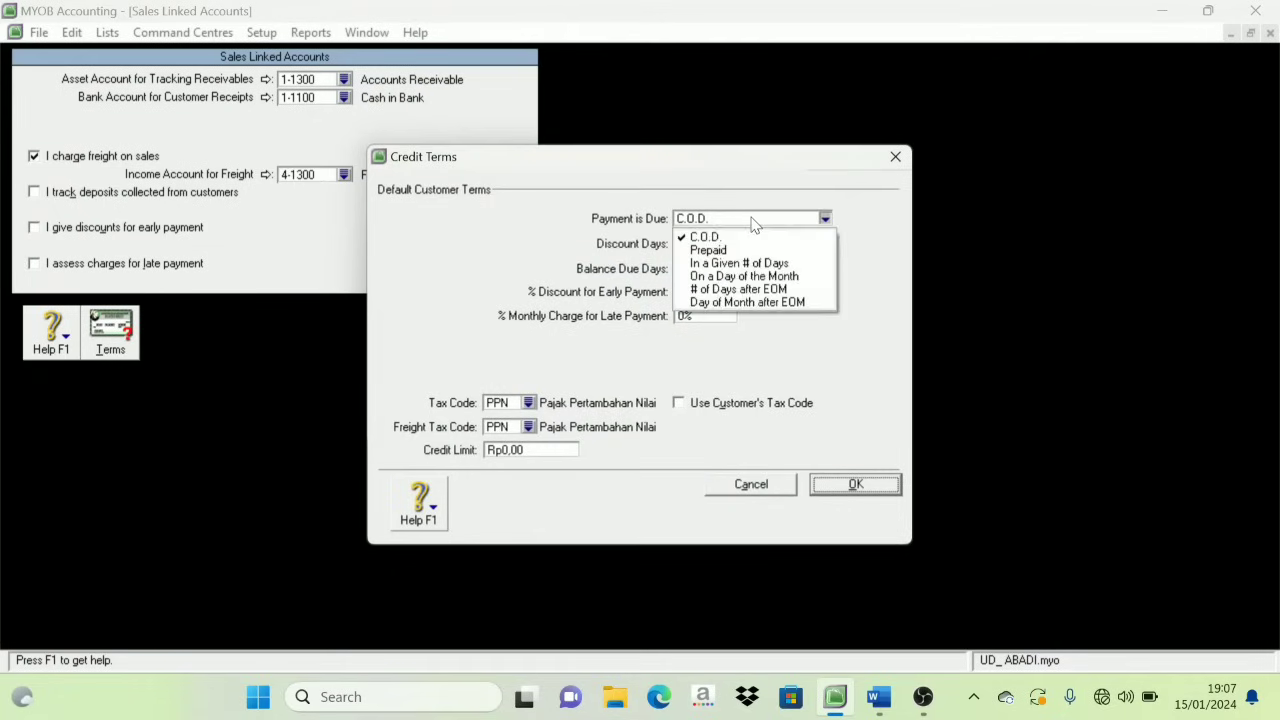
{"action": "left_click", "coordinate": [750, 262]}
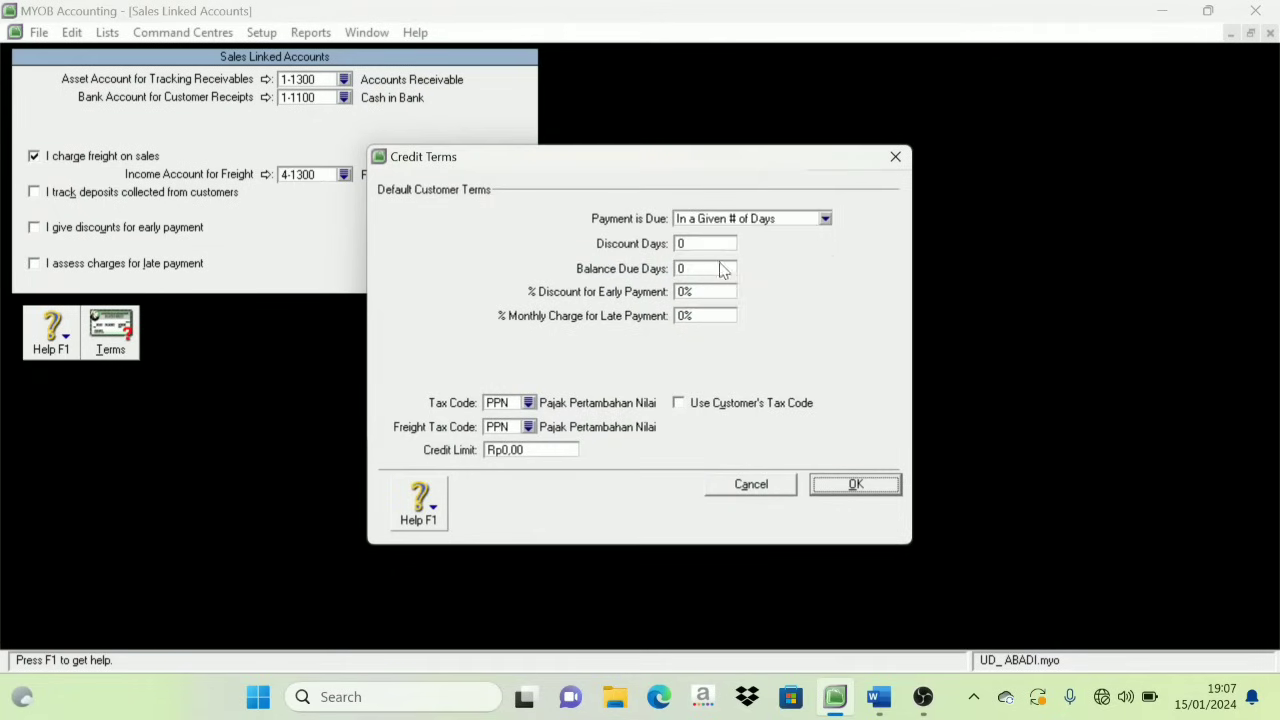
{"action": "left_click", "coordinate": [693, 246]}
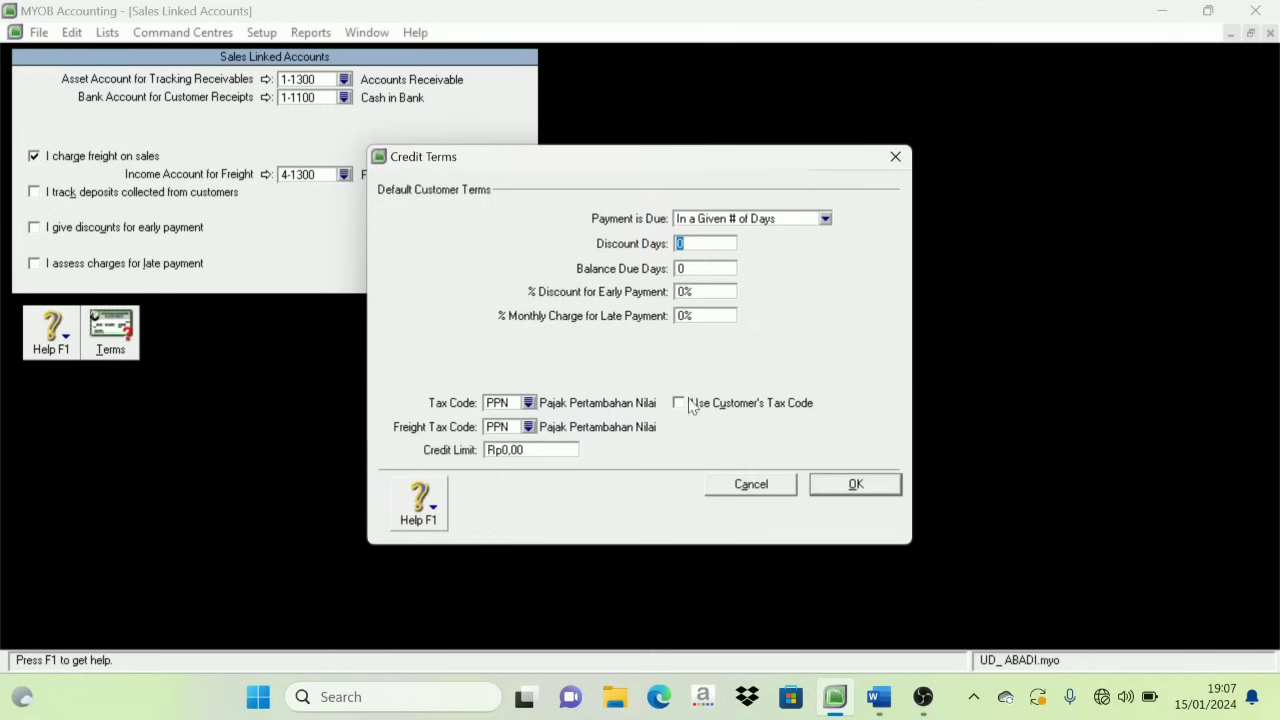
Switch to the Word document, read the payment terms and late-payment rules under Penjualan, and return to MYOB.
{"action": "left_click", "coordinate": [879, 697]}
{"action": "scroll", "coordinate": [960, 370], "scroll_direction": "up", "scroll_amount": 2}
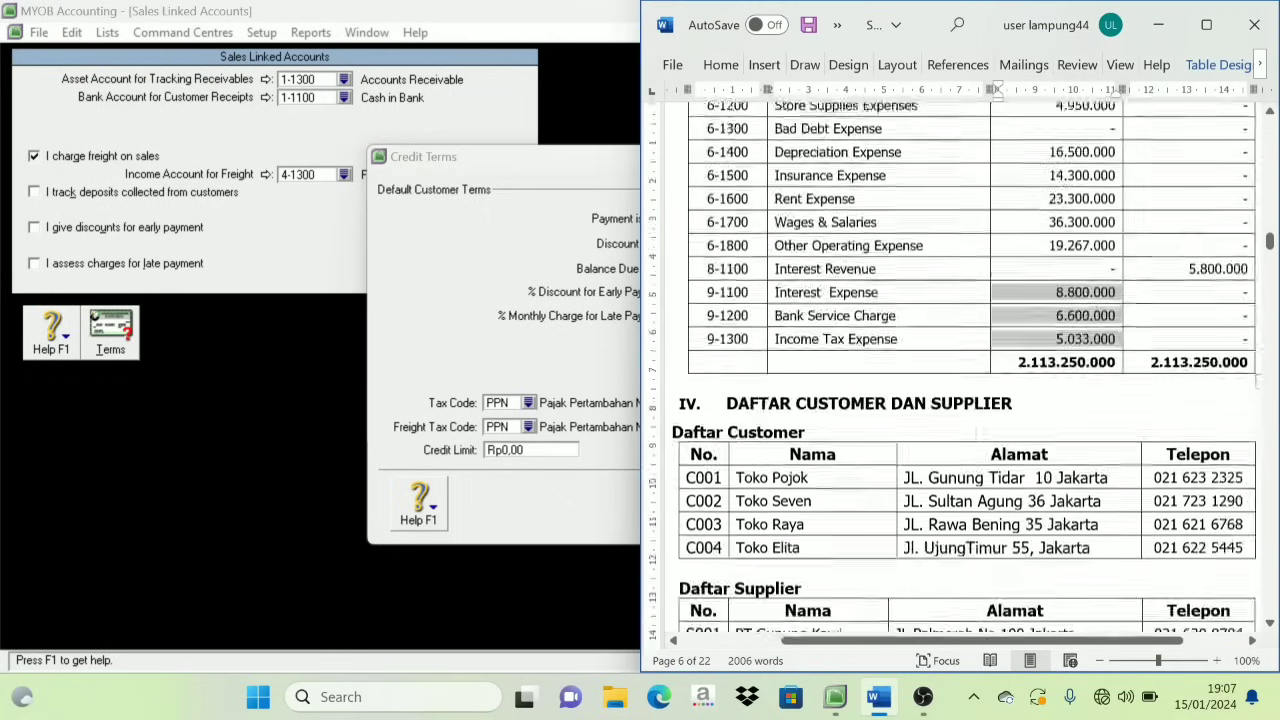
{"action": "scroll", "coordinate": [960, 370], "scroll_direction": "up", "scroll_amount": 15}
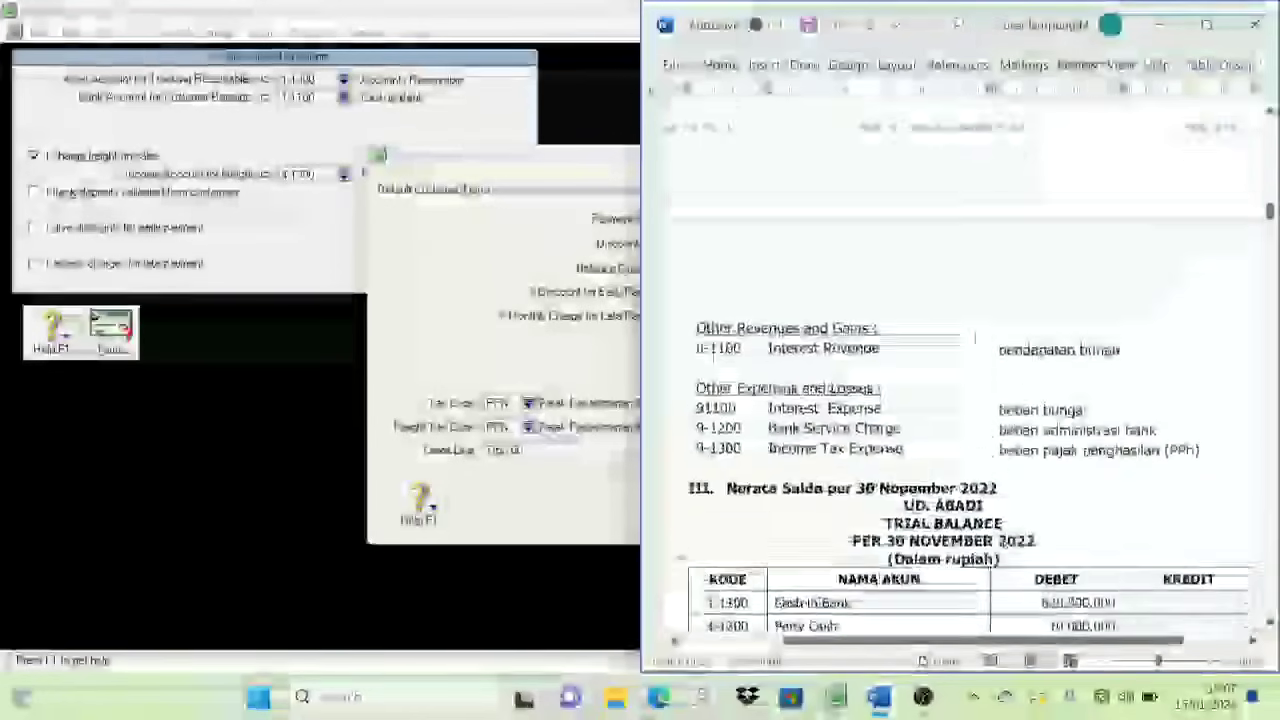
{"action": "scroll", "coordinate": [960, 370], "scroll_direction": "up", "scroll_amount": 20}
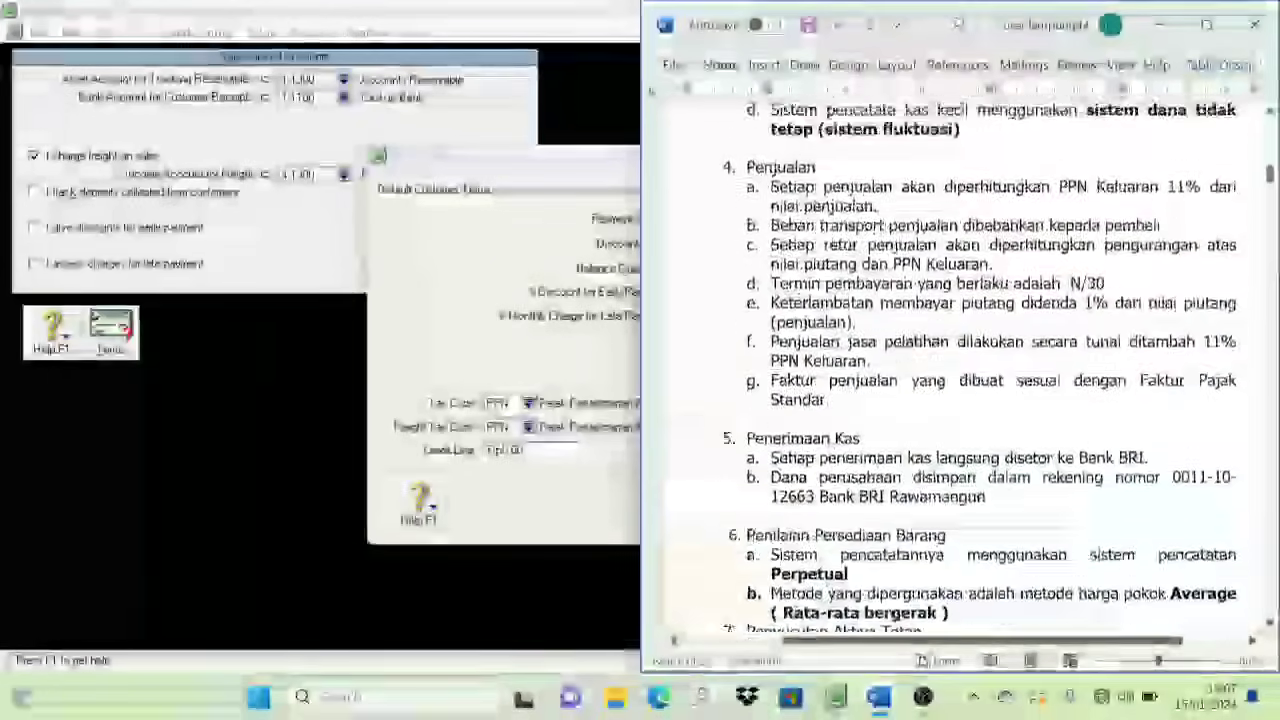
{"action": "scroll", "coordinate": [960, 370], "scroll_direction": "up", "scroll_amount": 2}
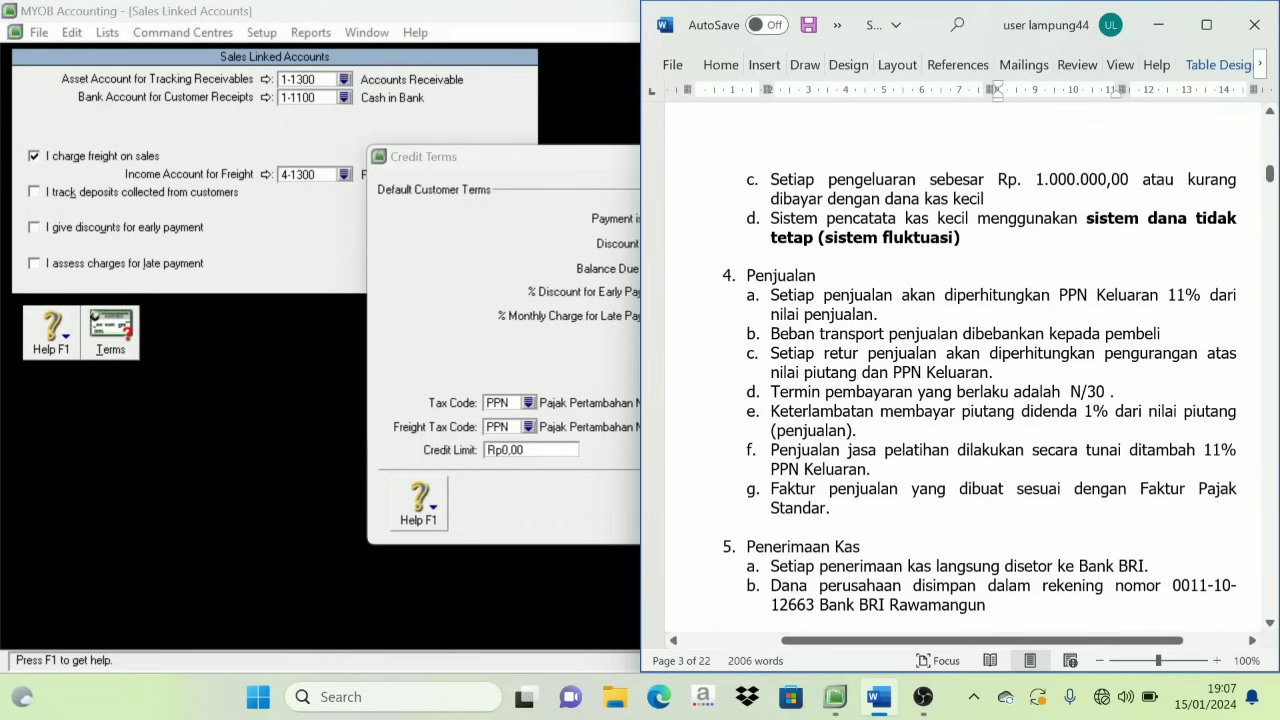
{"action": "left_click", "coordinate": [434, 257]}
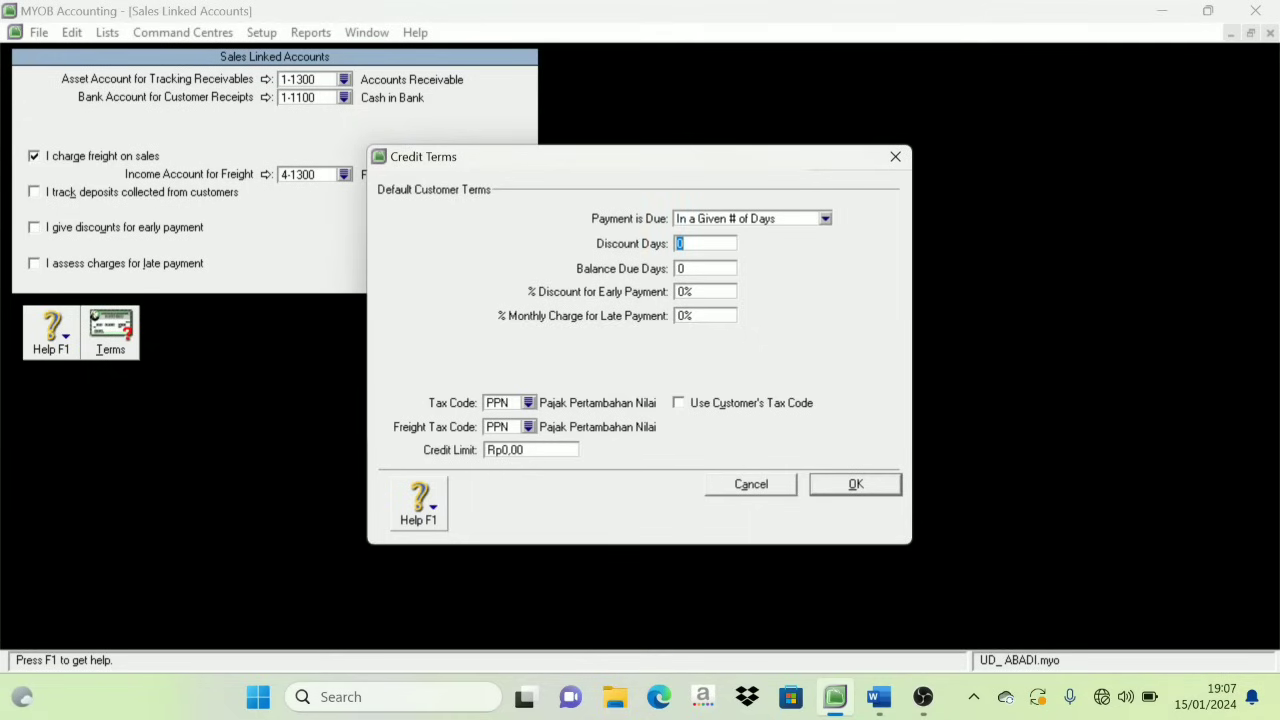
Set the customer balance due days to 30 and the monthly charge for late payment to 1%.
{"action": "left_click", "coordinate": [692, 271]}
{"action": "type", "text": "30"}
{"action": "left_click", "coordinate": [690, 316]}
{"action": "type", "text": "1"}
Set the customer freight tax code to N-T, then confirm the credit terms and the Sales linked accounts.
{"action": "left_click", "coordinate": [528, 427]}
{"action": "left_click", "coordinate": [474, 238]}
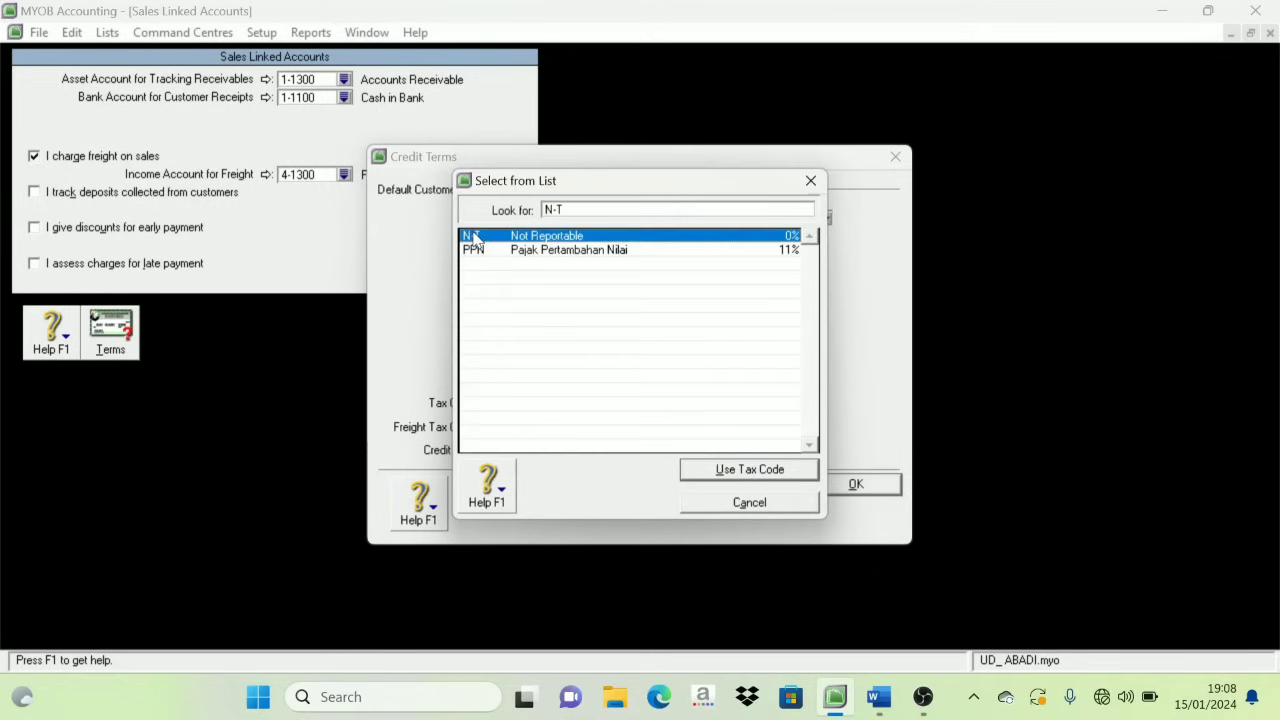
{"action": "left_click", "coordinate": [749, 472]}
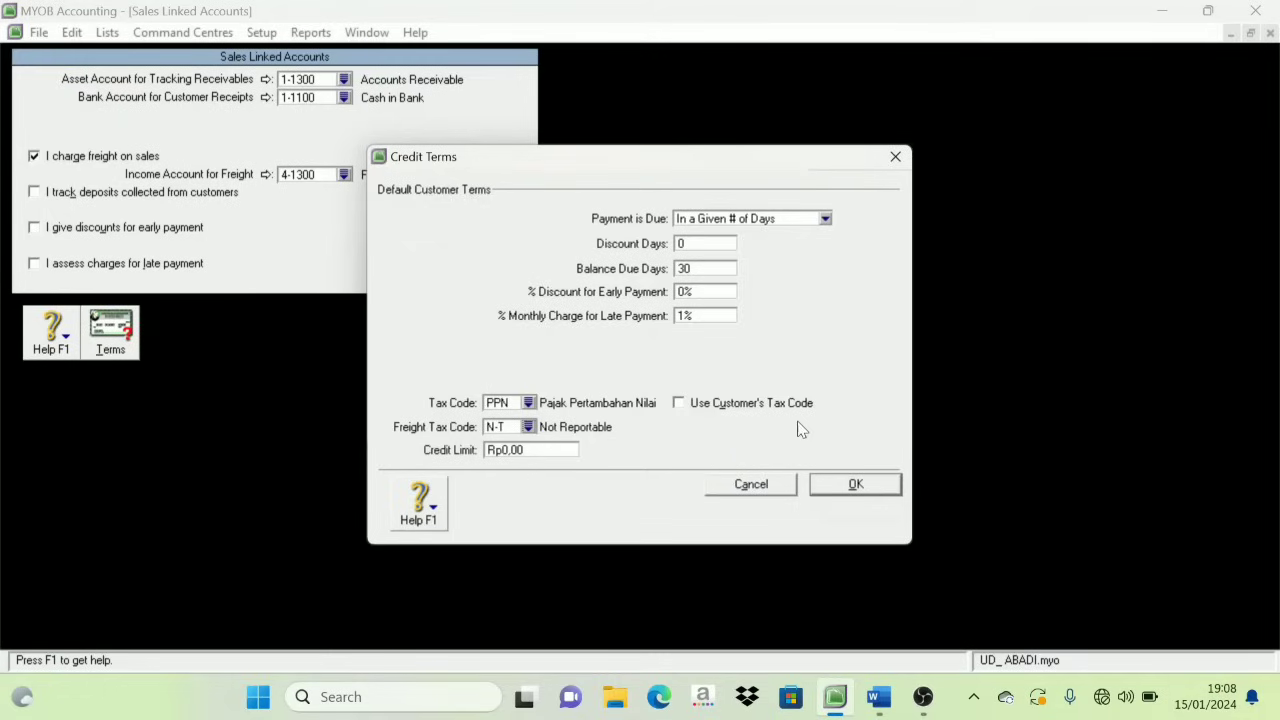
{"action": "left_click", "coordinate": [854, 484]}
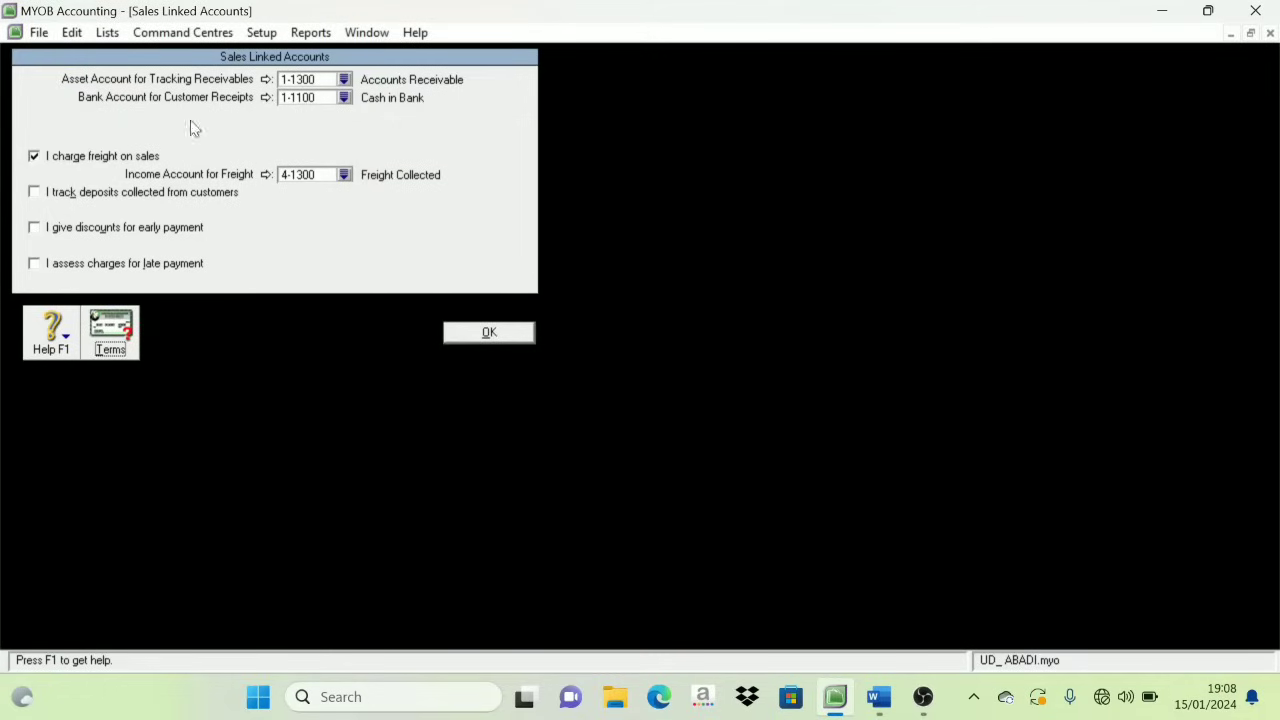
{"action": "left_click", "coordinate": [500, 340]}
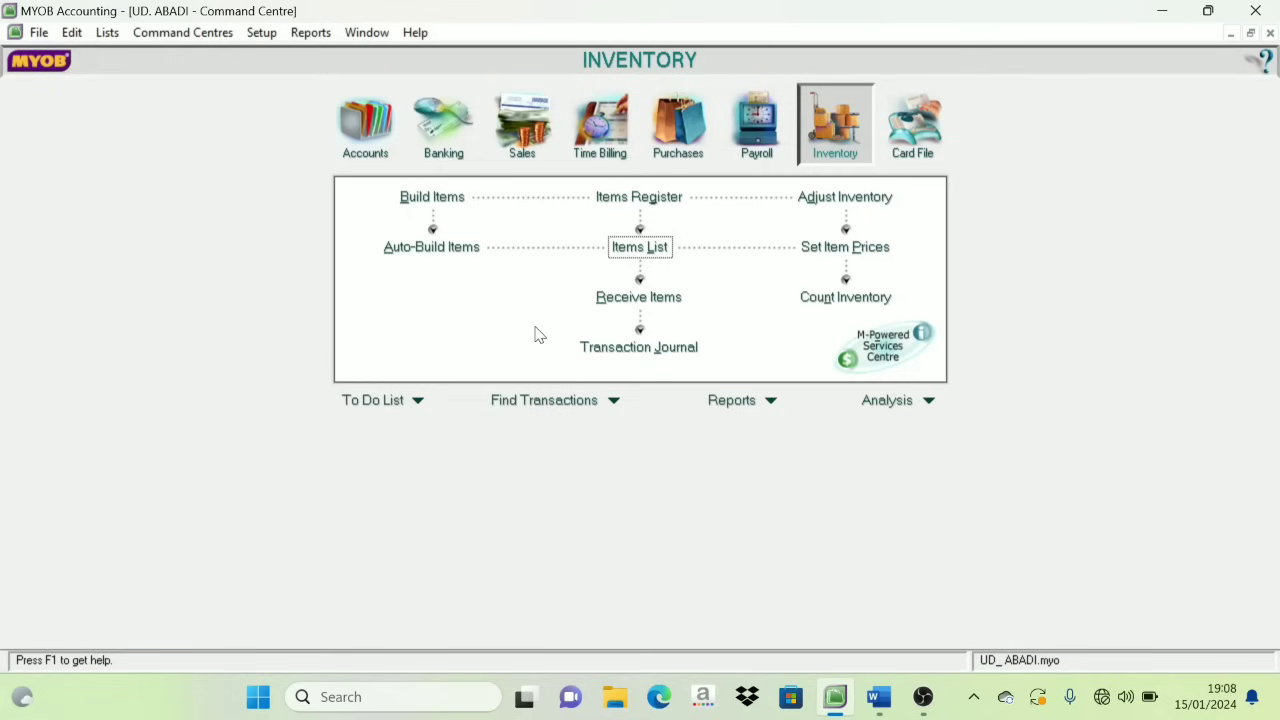
Enable freight on purchases in the Purchases linked accounts, with 5-1200 Freight Paid as the cost of sales account.
{"action": "left_click", "coordinate": [260, 32]}
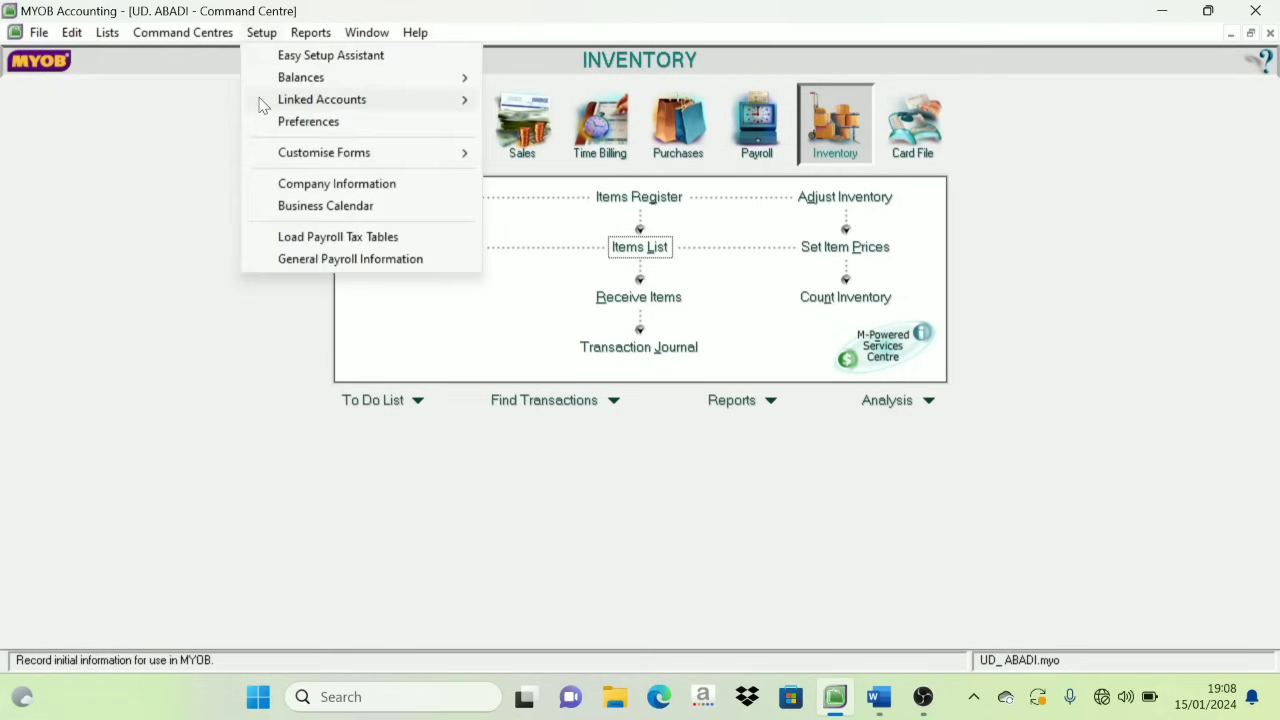
{"action": "mouse_move", "coordinate": [303, 107]}
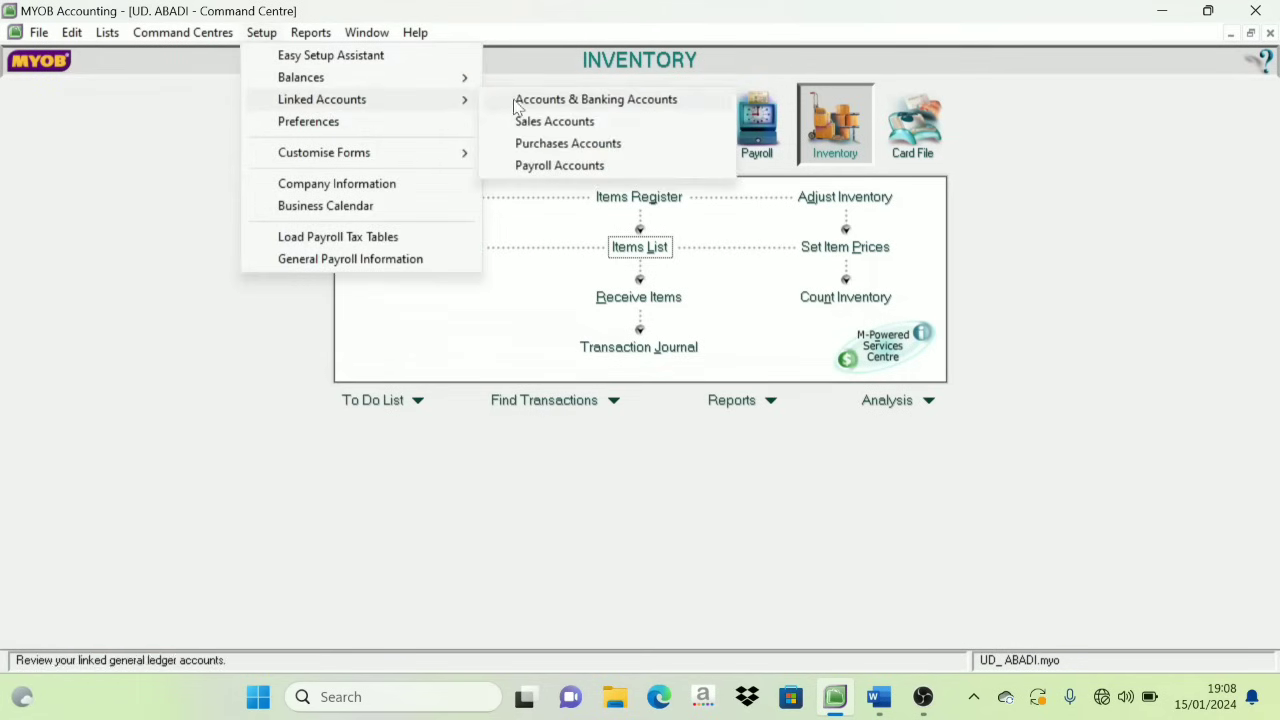
{"action": "left_click", "coordinate": [557, 145]}
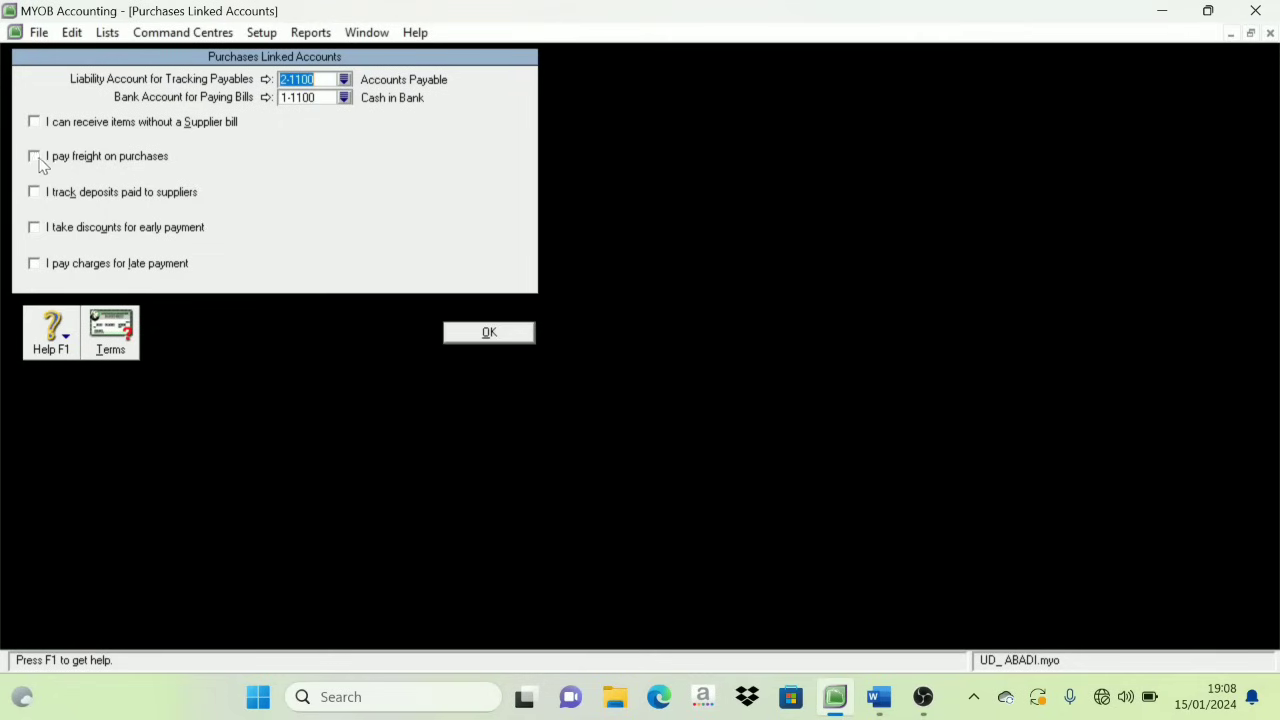
{"action": "left_click", "coordinate": [36, 158]}
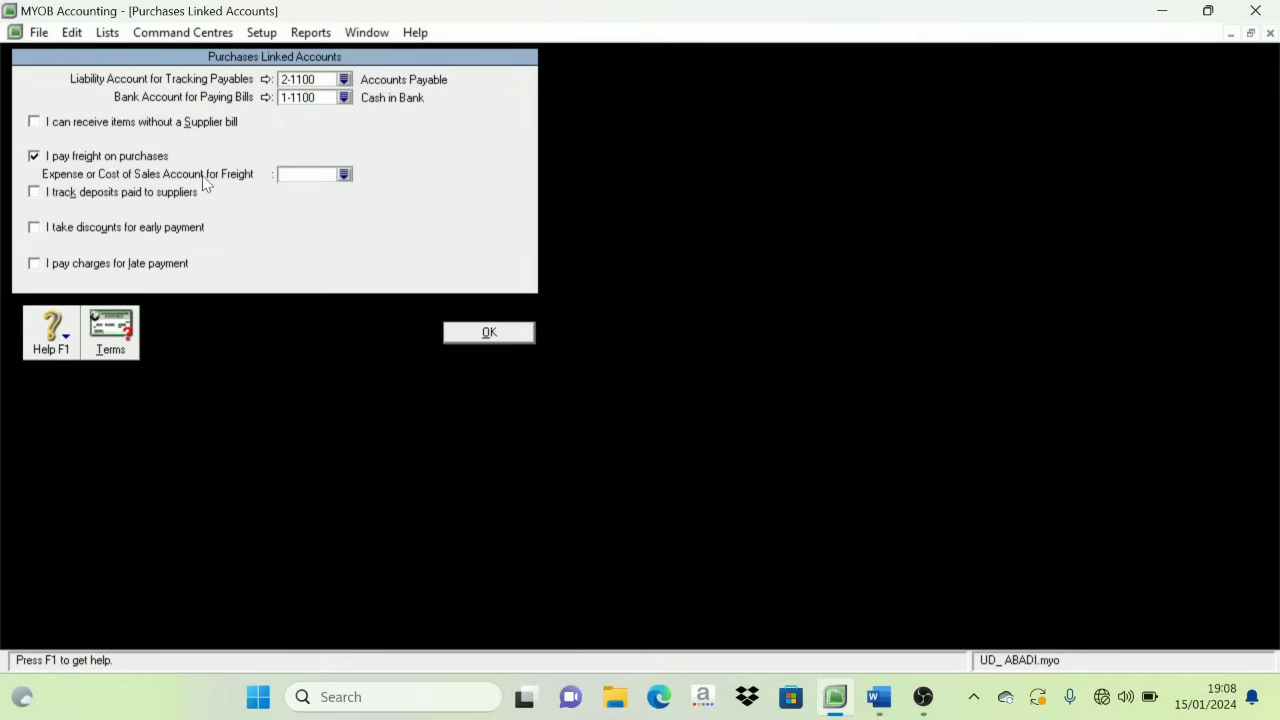
{"action": "left_click", "coordinate": [344, 175]}
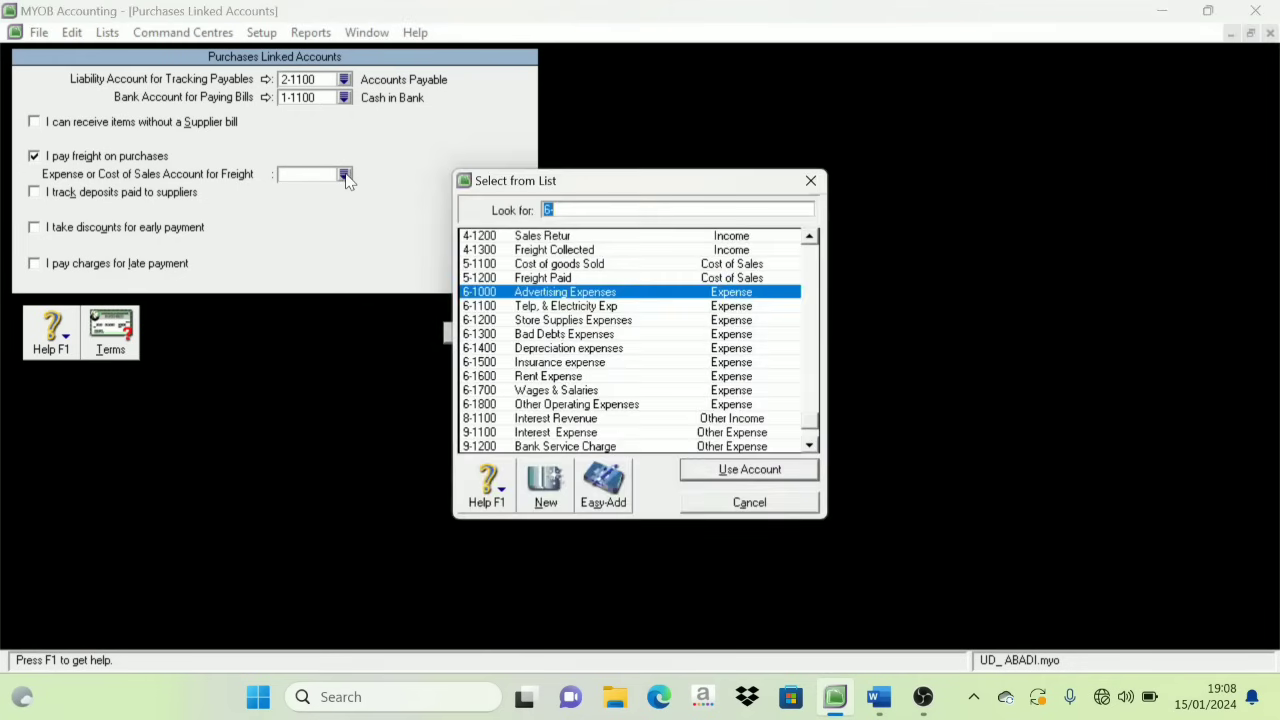
{"action": "left_click", "coordinate": [560, 279]}
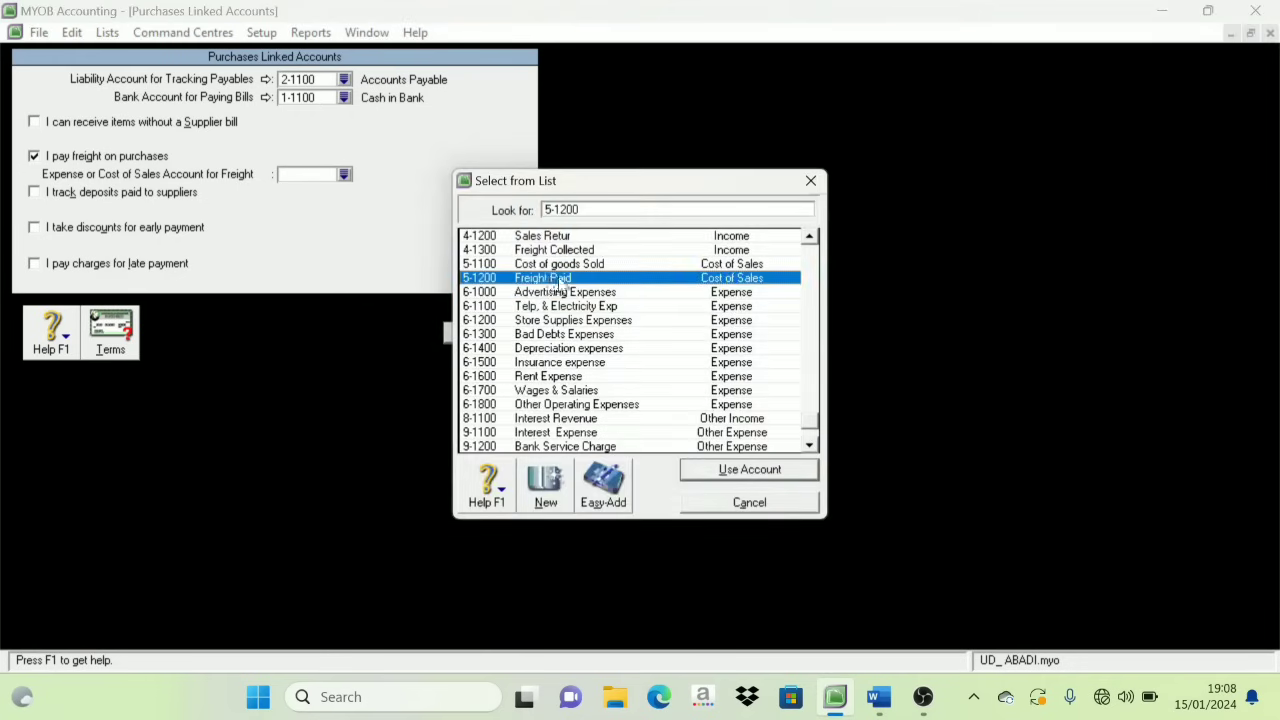
{"action": "left_click", "coordinate": [742, 470]}
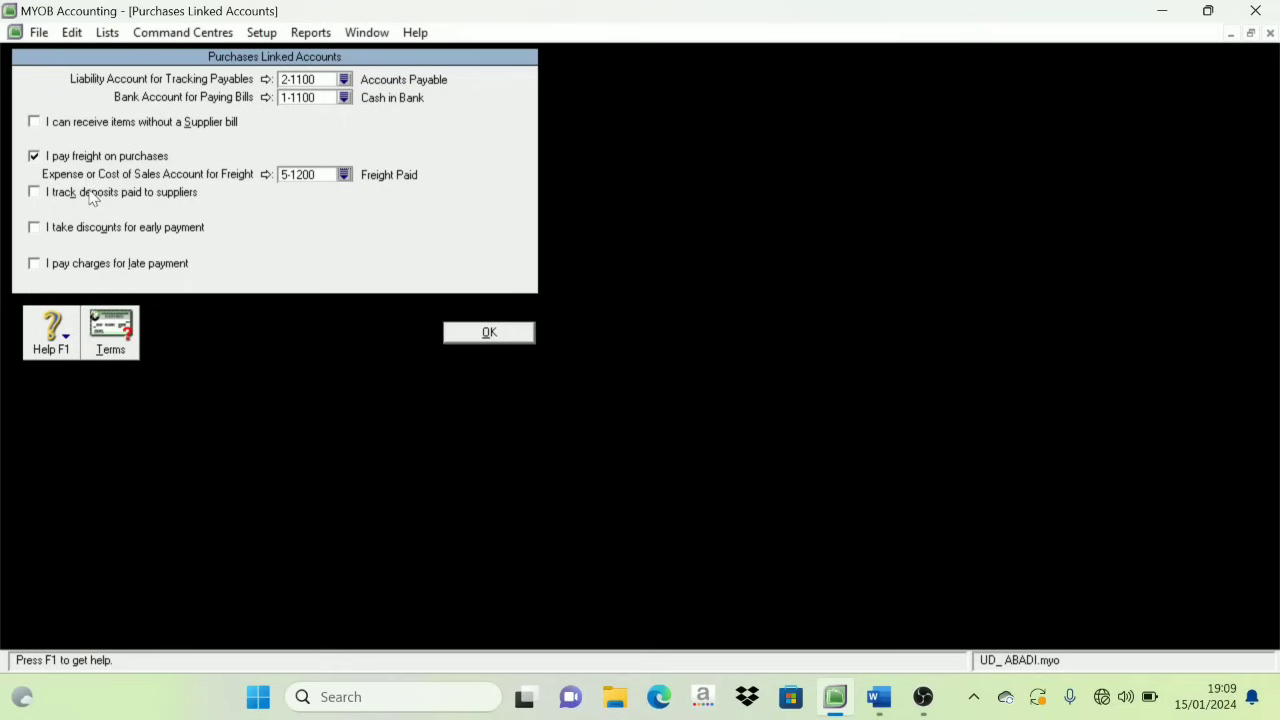
{"action": "left_click", "coordinate": [35, 229]}
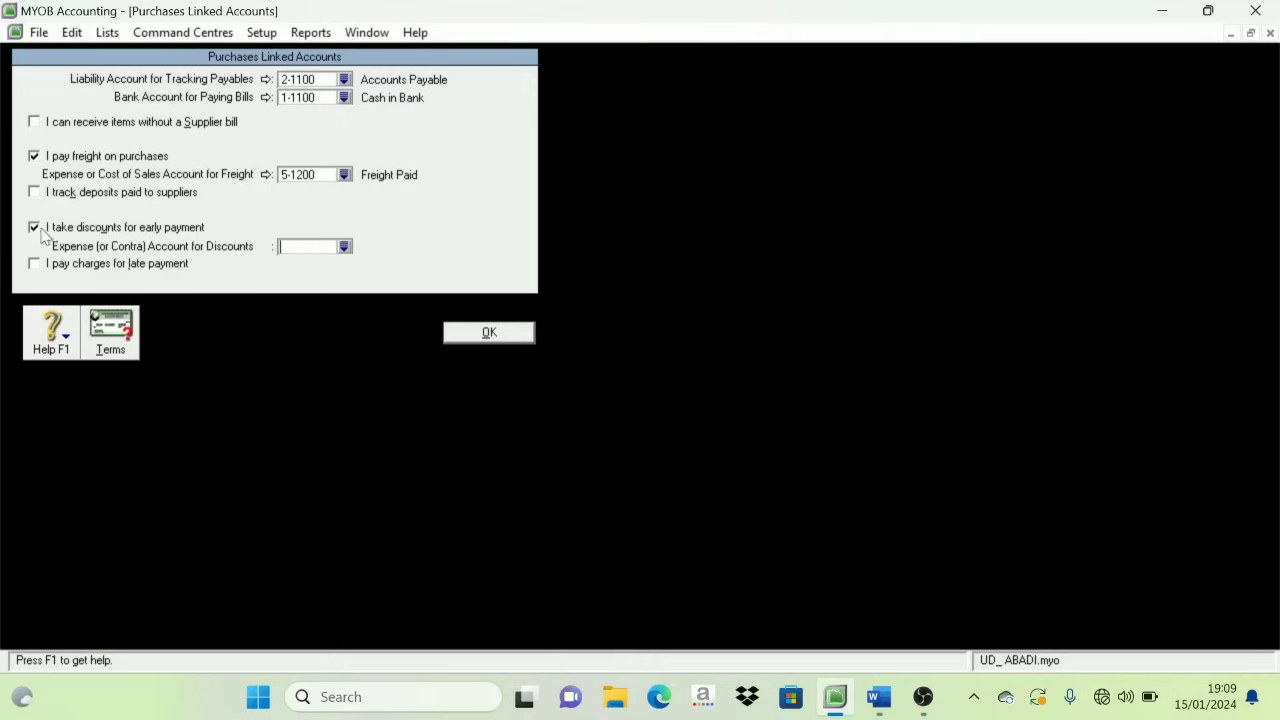
{"action": "left_click", "coordinate": [344, 246]}
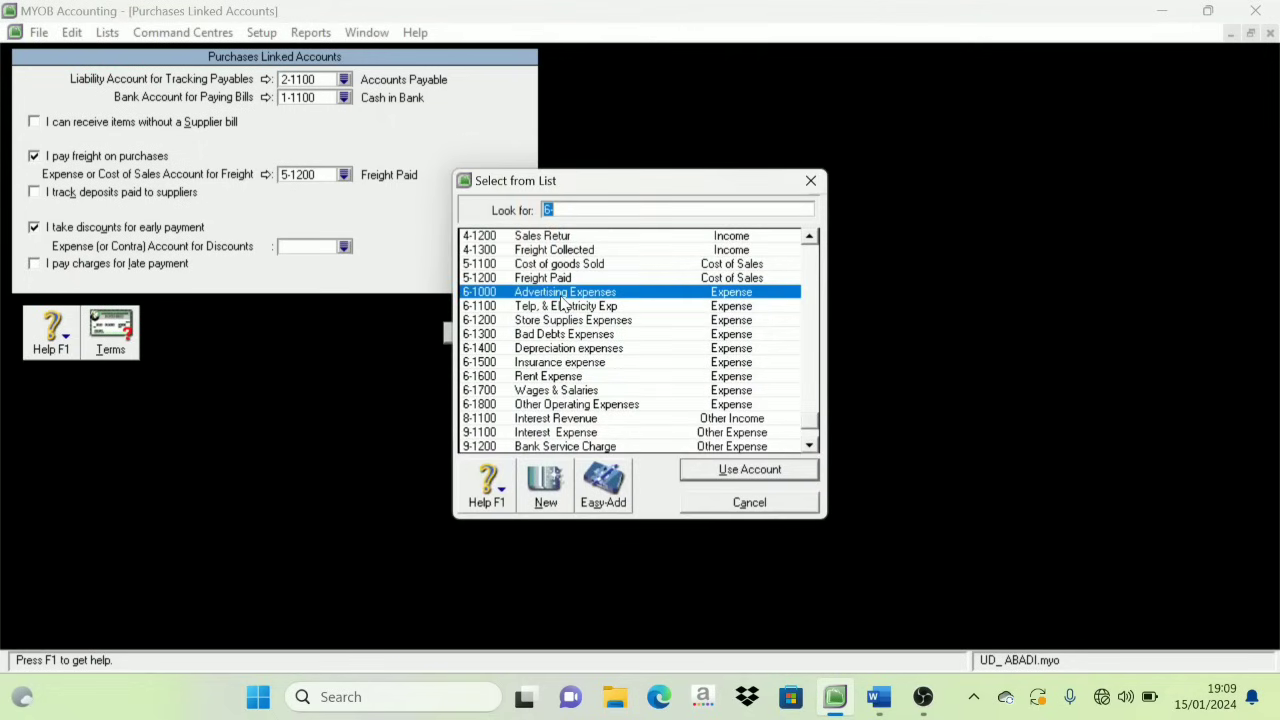
{"action": "left_click", "coordinate": [749, 502]}
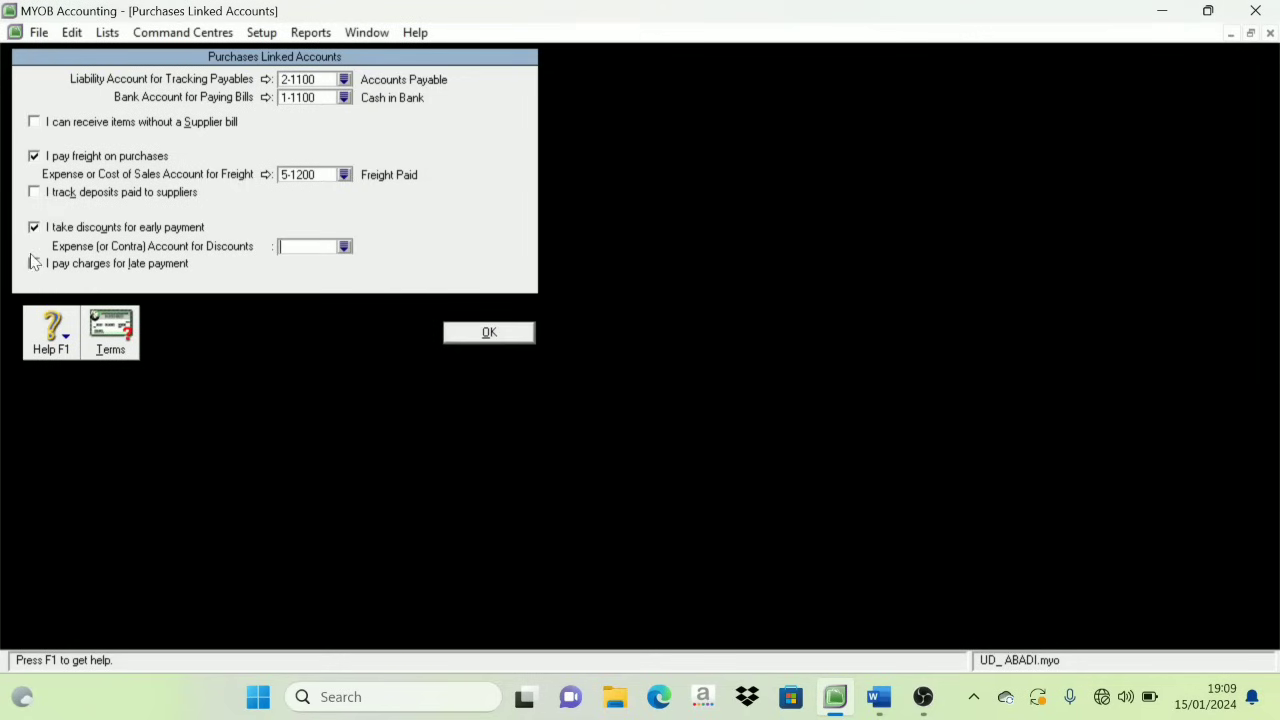
{"action": "left_click", "coordinate": [36, 228]}
{"action": "left_click", "coordinate": [38, 264]}
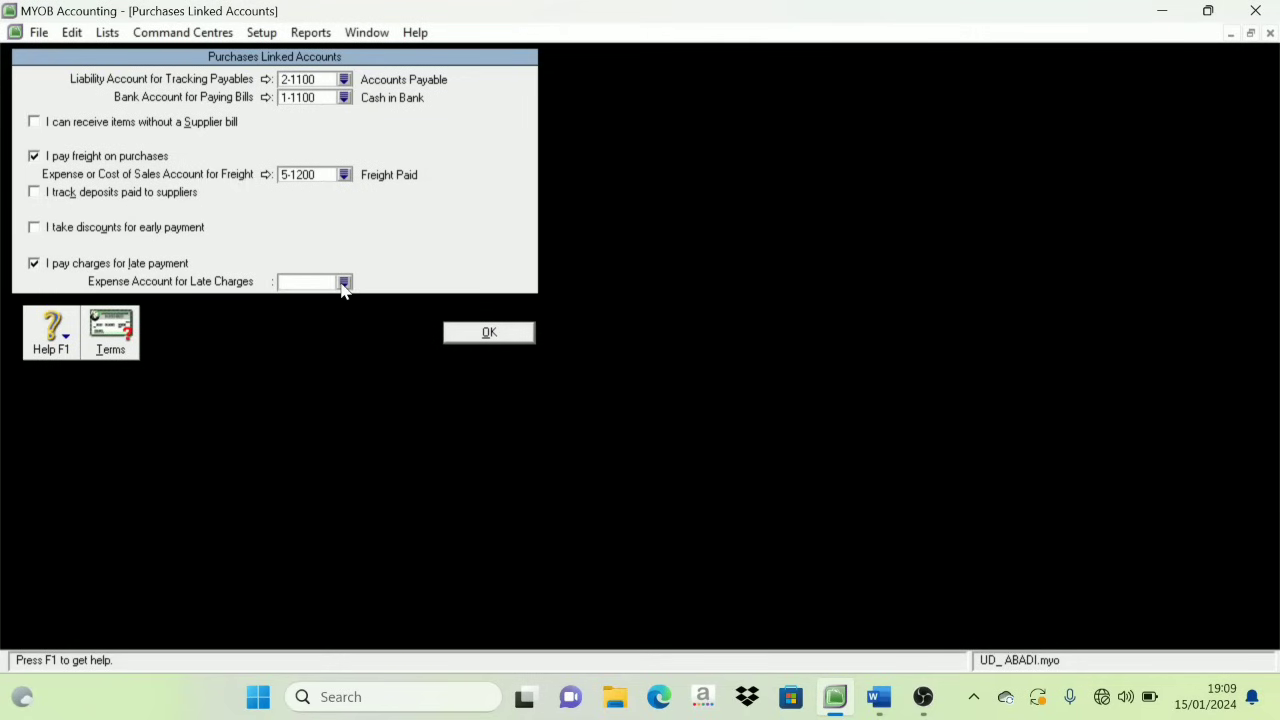
{"action": "left_click", "coordinate": [342, 283]}
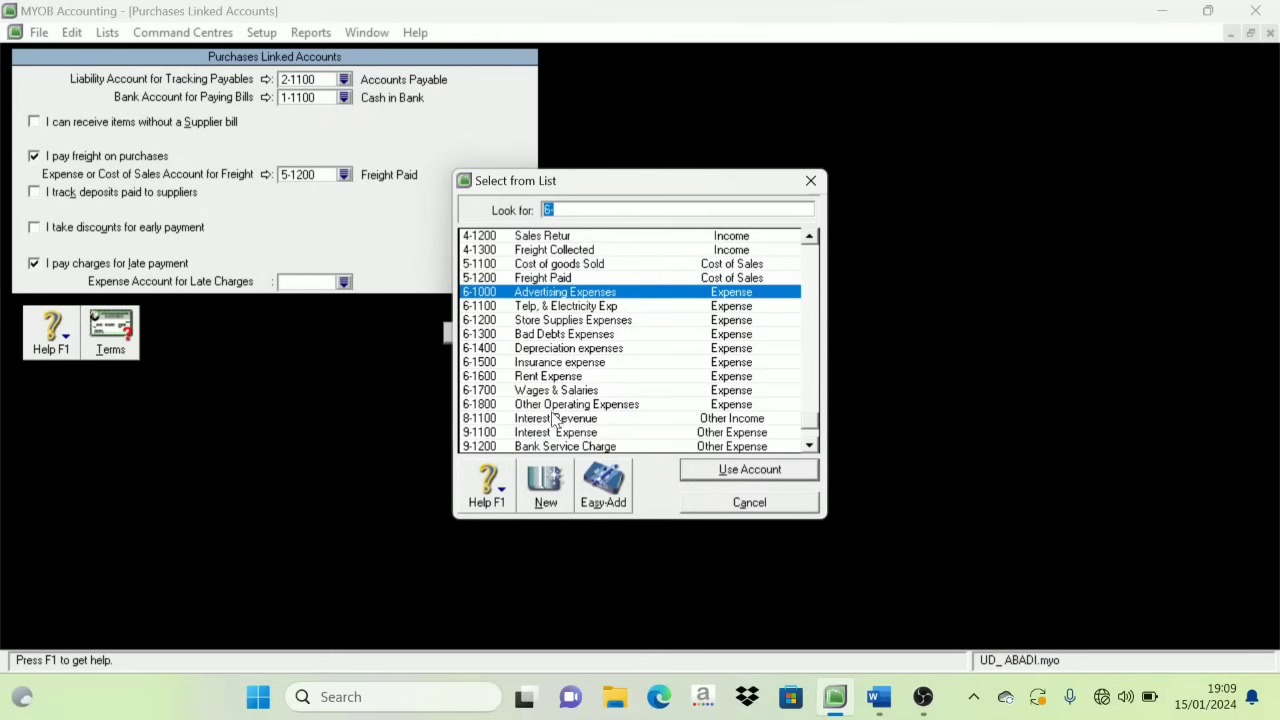
{"action": "scroll", "coordinate": [525, 336], "scroll_direction": "down", "scroll_amount": 1}
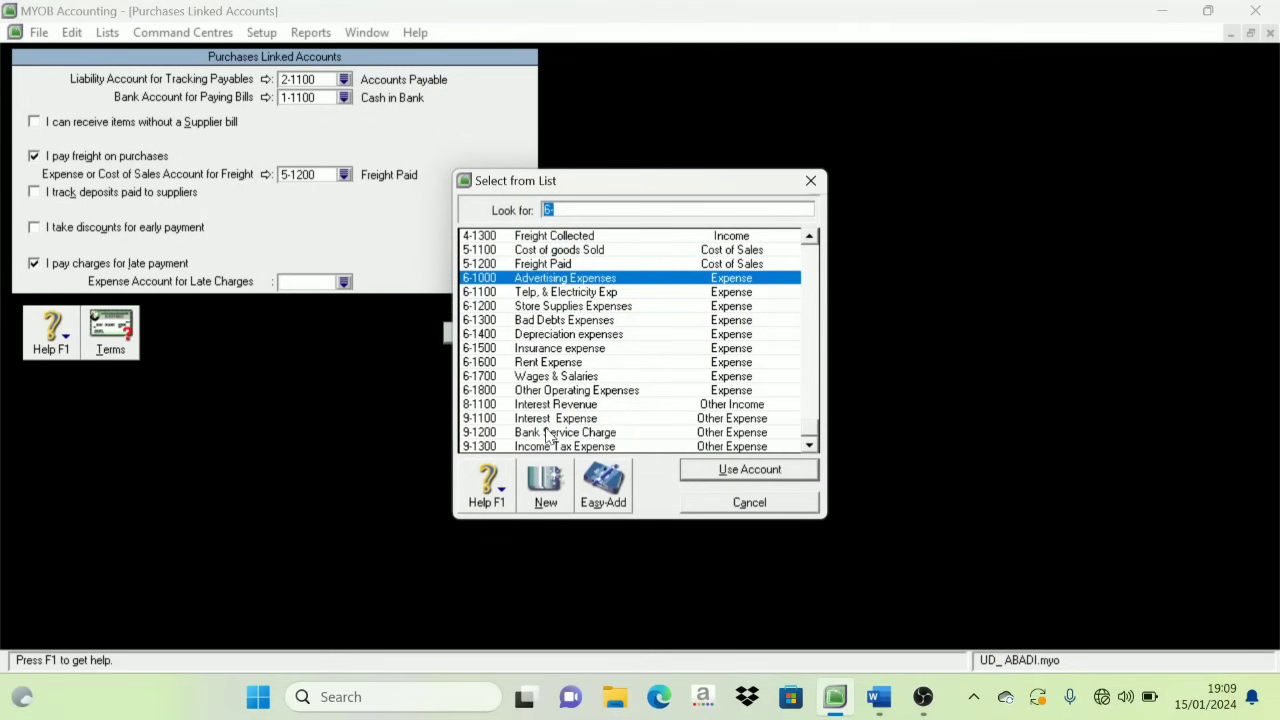
{"action": "scroll", "coordinate": [560, 447], "scroll_direction": "up", "scroll_amount": 3}
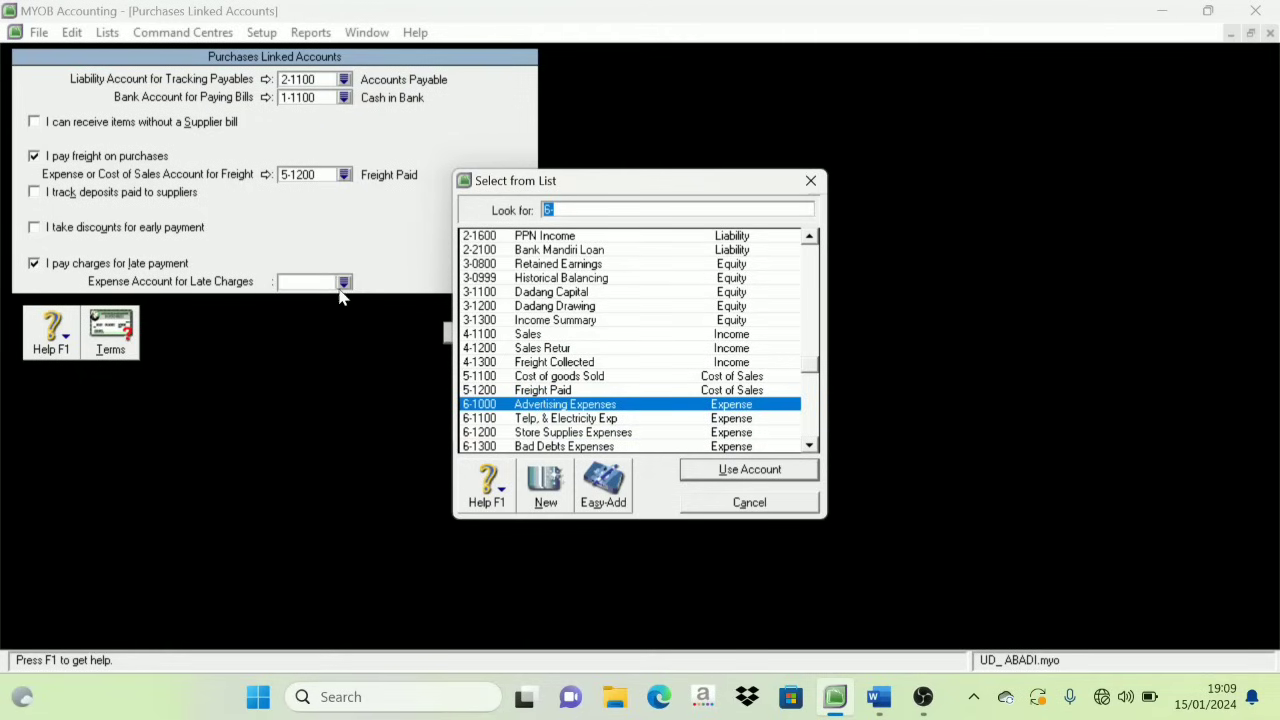
{"action": "left_click", "coordinate": [736, 508]}
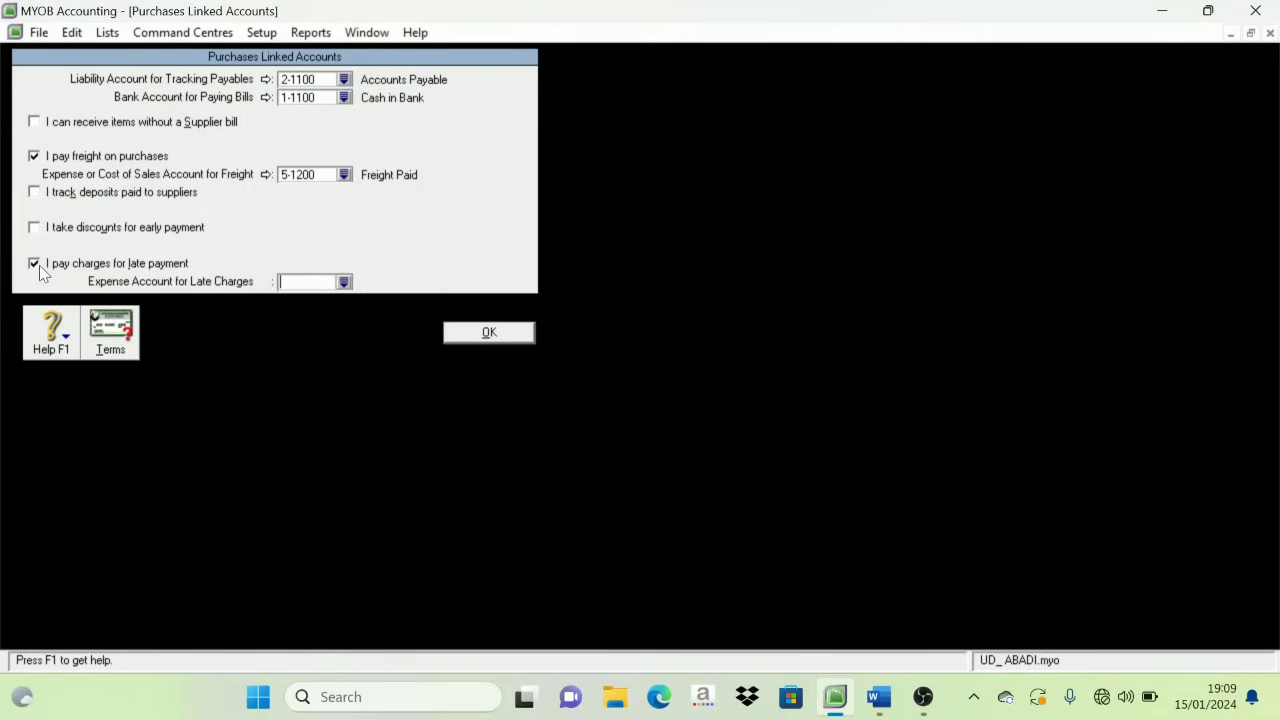
{"action": "left_click", "coordinate": [37, 264]}
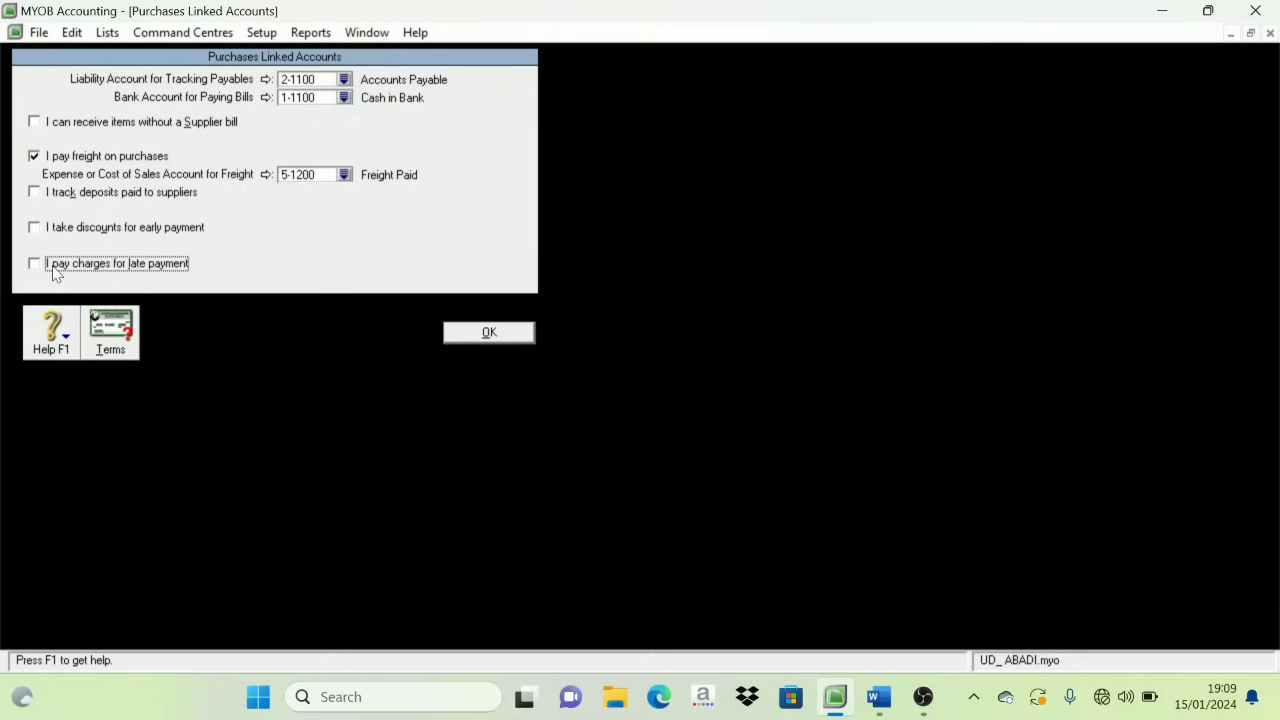
Set the default supplier credit terms to payment due In a Given # of Days, with 30 balance due days.
{"action": "left_click", "coordinate": [112, 340]}
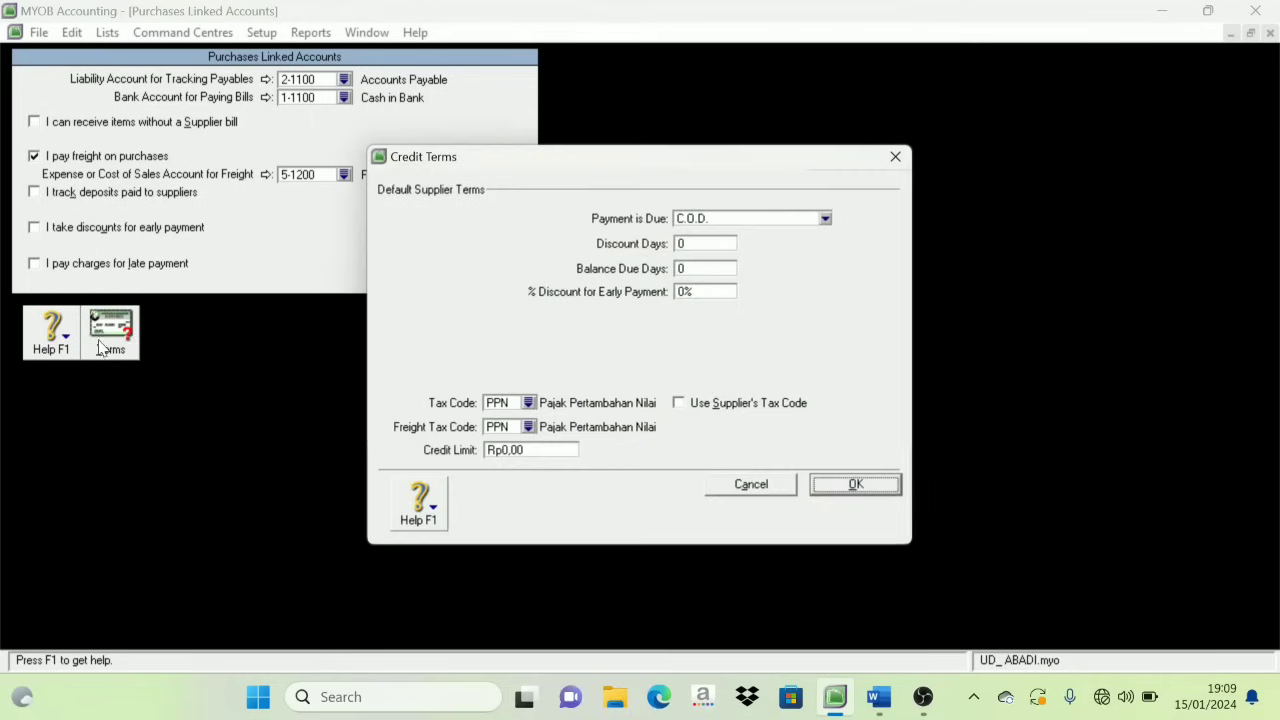
{"action": "left_click", "coordinate": [779, 228]}
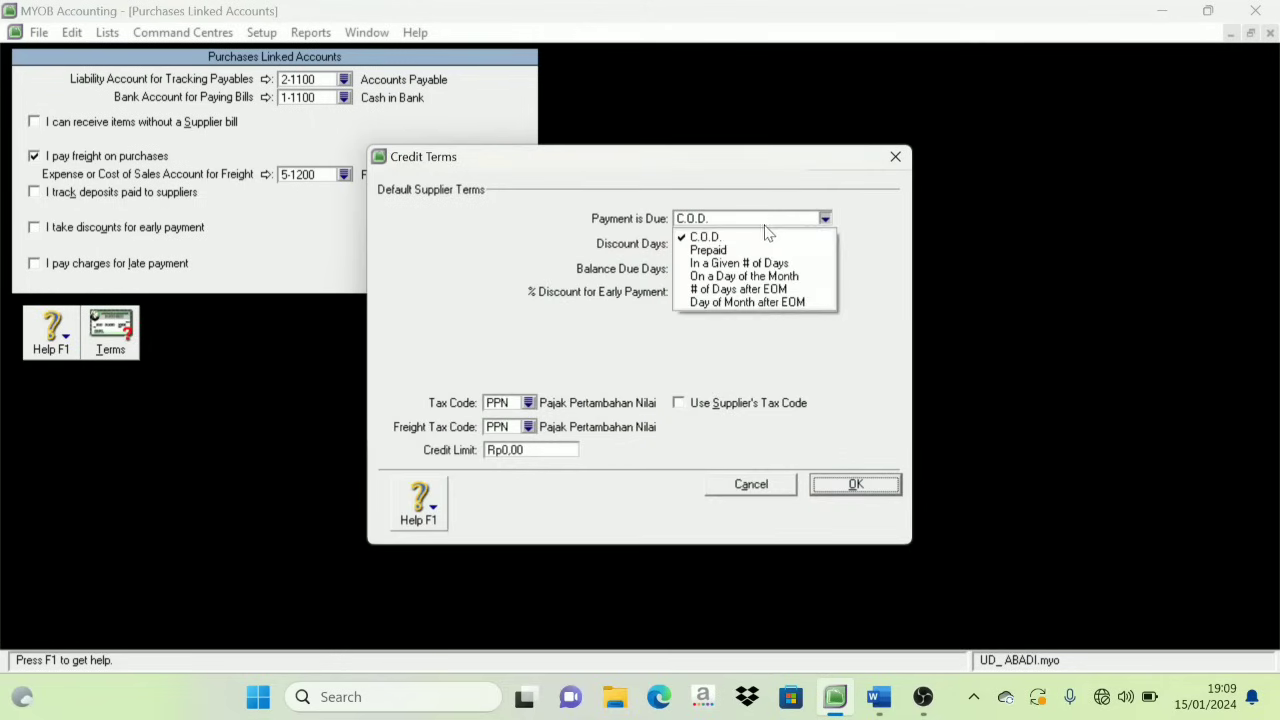
{"action": "left_click", "coordinate": [700, 252]}
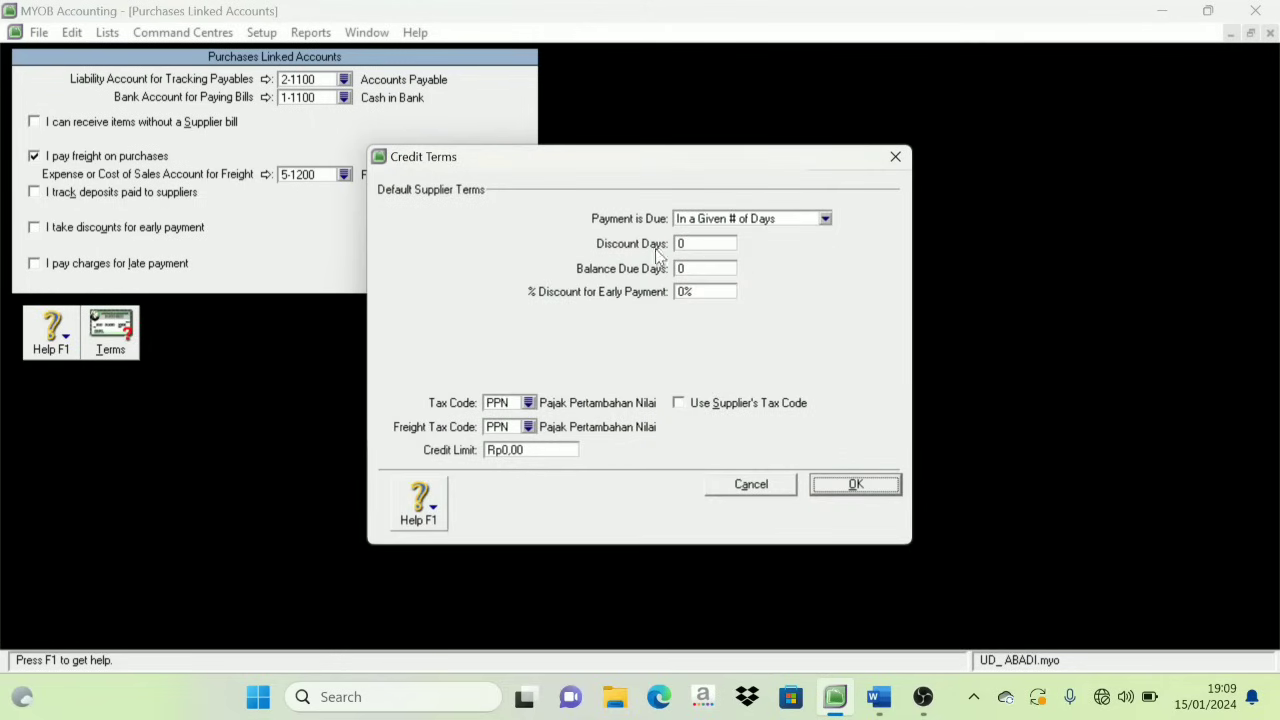
{"action": "left_click", "coordinate": [690, 270]}
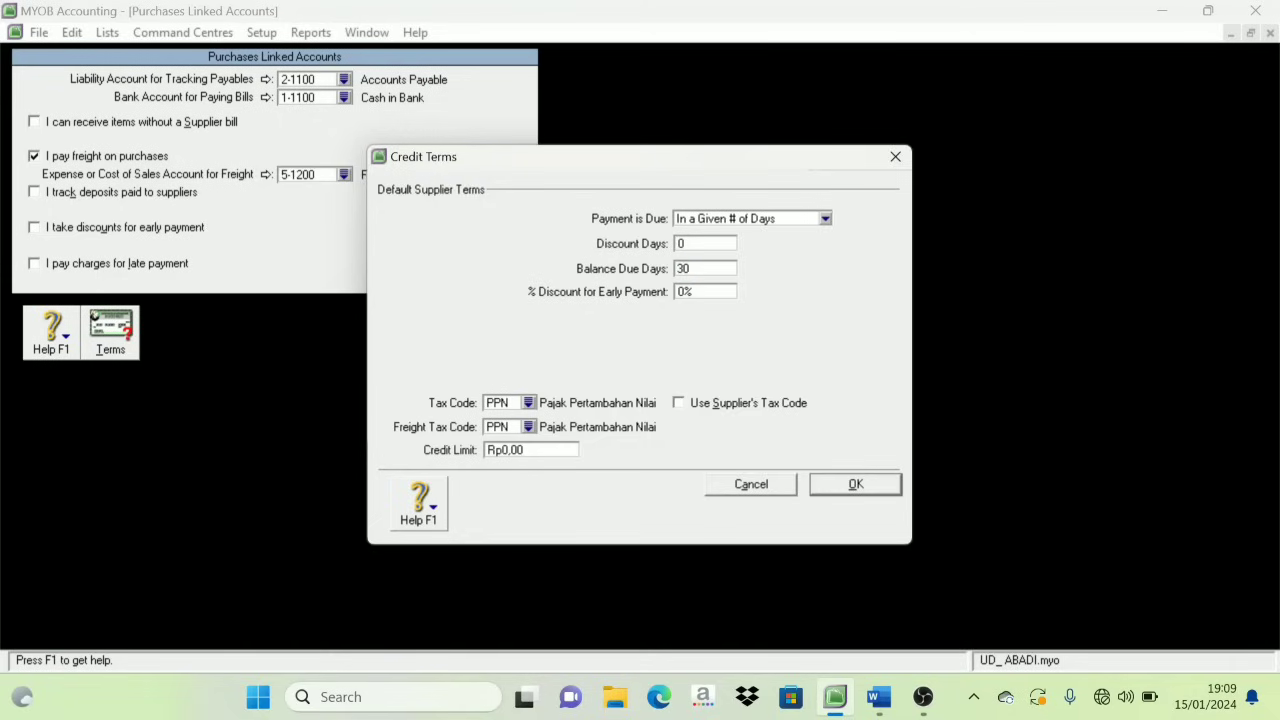
Set the supplier freight tax code to N-T, then confirm the credit terms and the Purchases linked accounts.
{"action": "left_click", "coordinate": [528, 427]}
{"action": "left_click", "coordinate": [487, 237]}
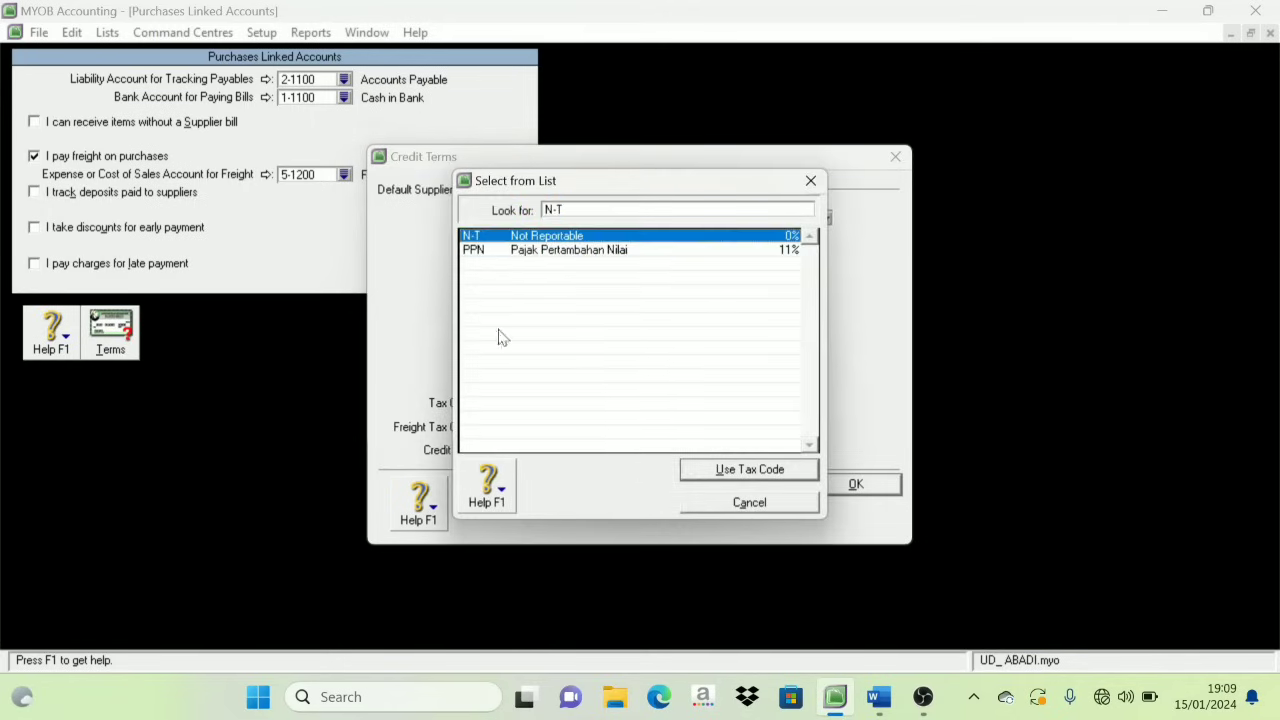
{"action": "left_click", "coordinate": [718, 470]}
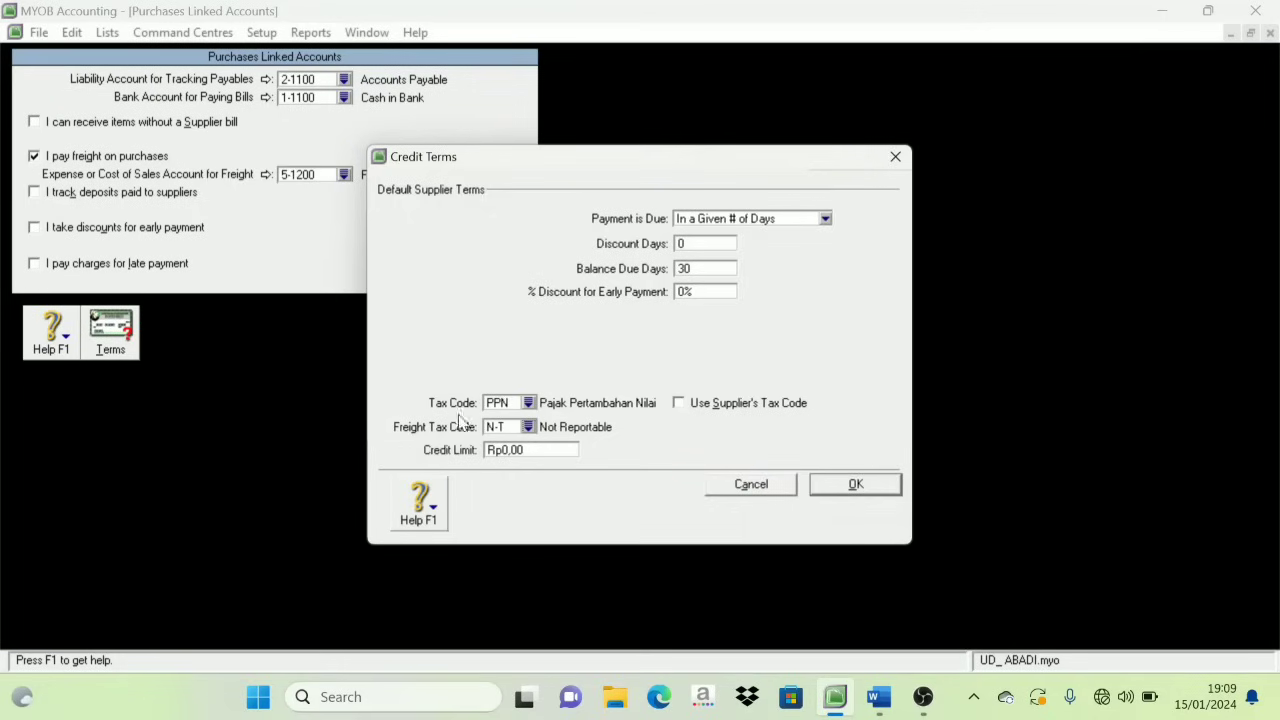
{"action": "left_click", "coordinate": [859, 486]}
{"action": "left_click", "coordinate": [520, 337]}
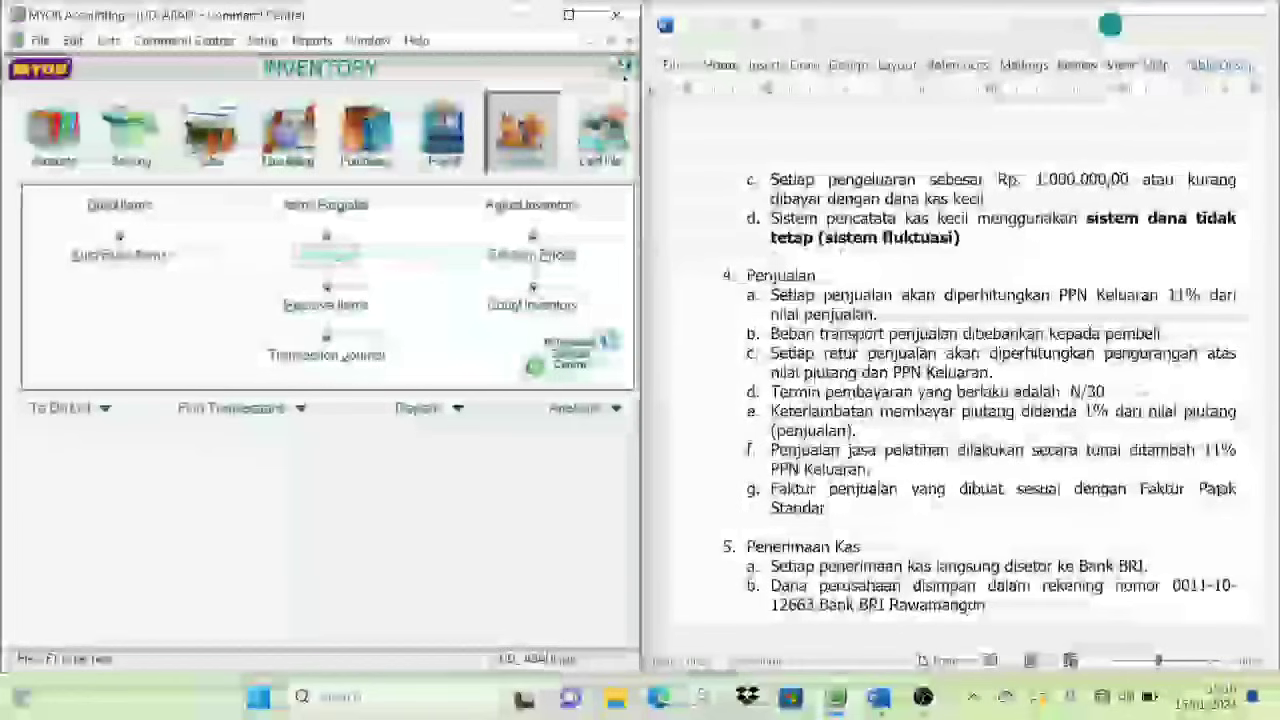
Look through the Word document for the customer and supplier lists under Daftar Customer dan Supplier.
{"action": "scroll", "coordinate": [958, 455], "scroll_direction": "down", "scroll_amount": 8}
{"action": "scroll", "coordinate": [958, 455], "scroll_direction": "down", "scroll_amount": 15}
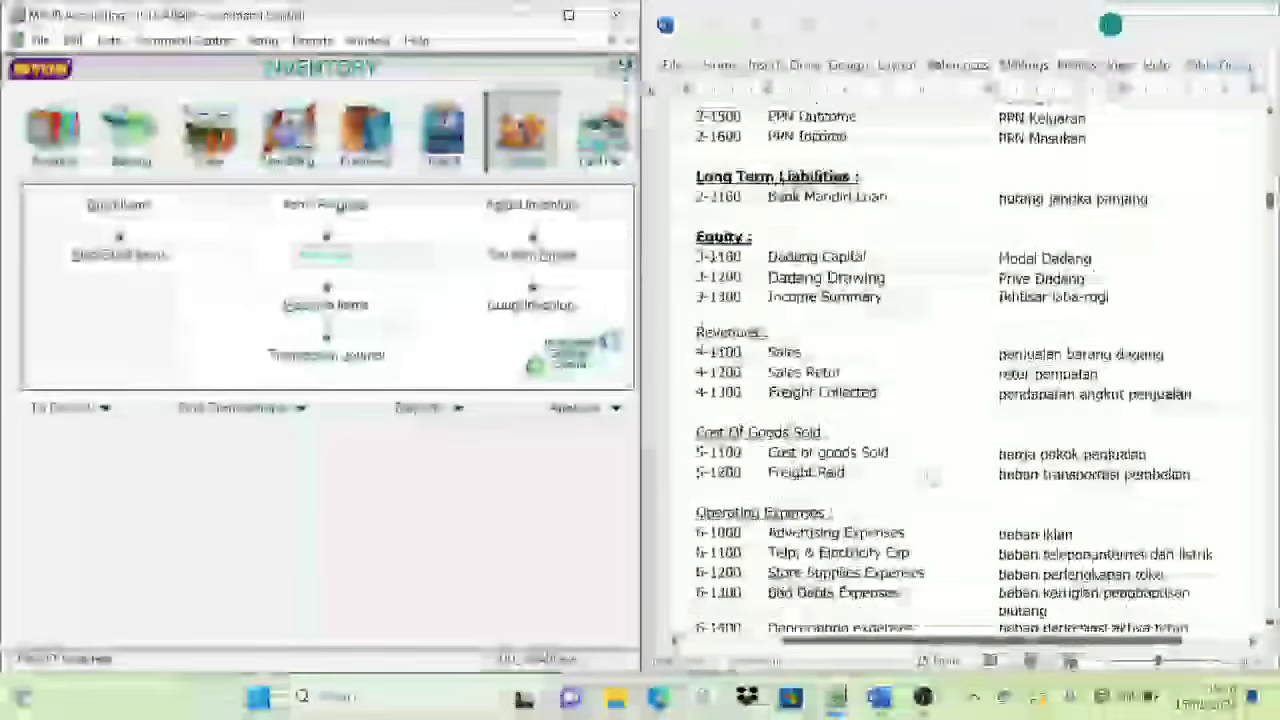
{"action": "scroll", "coordinate": [930, 487], "scroll_direction": "down", "scroll_amount": 15}
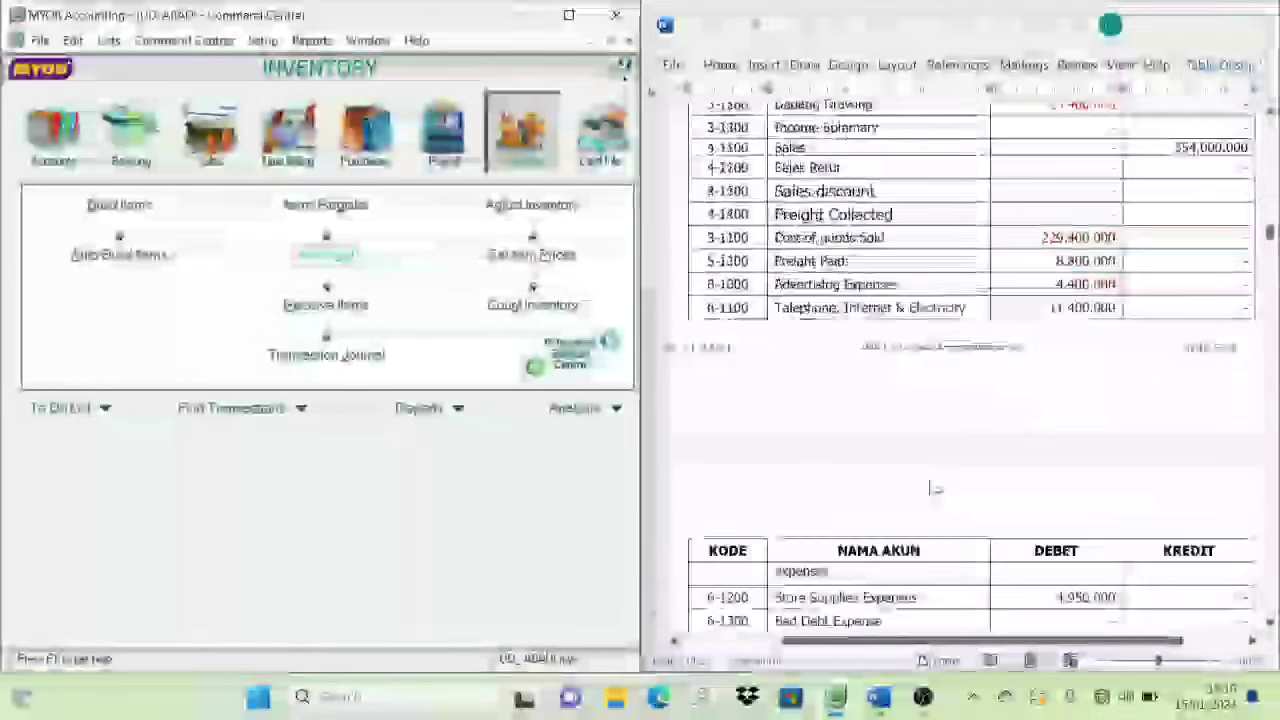
{"action": "scroll", "coordinate": [933, 487], "scroll_direction": "down", "scroll_amount": 5}
{"action": "scroll", "coordinate": [906, 480], "scroll_direction": "up", "scroll_amount": 7}
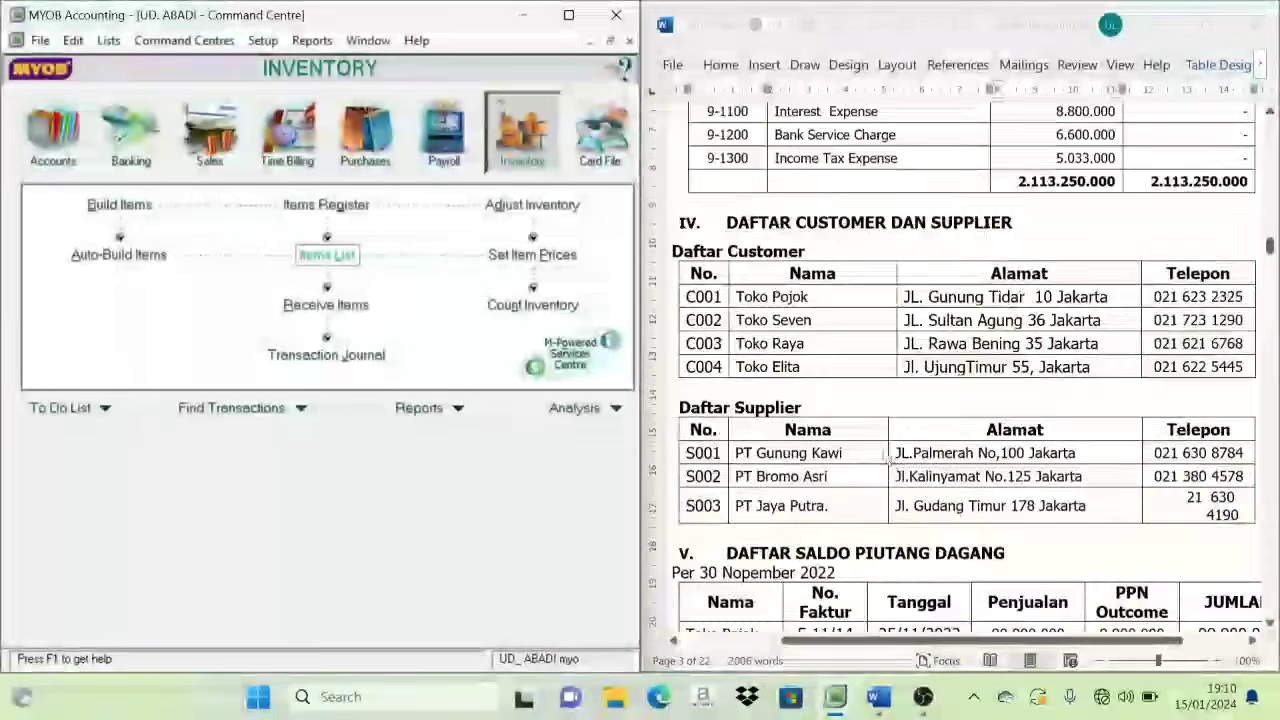
{"action": "scroll", "coordinate": [818, 300], "scroll_direction": "up", "scroll_amount": 5}
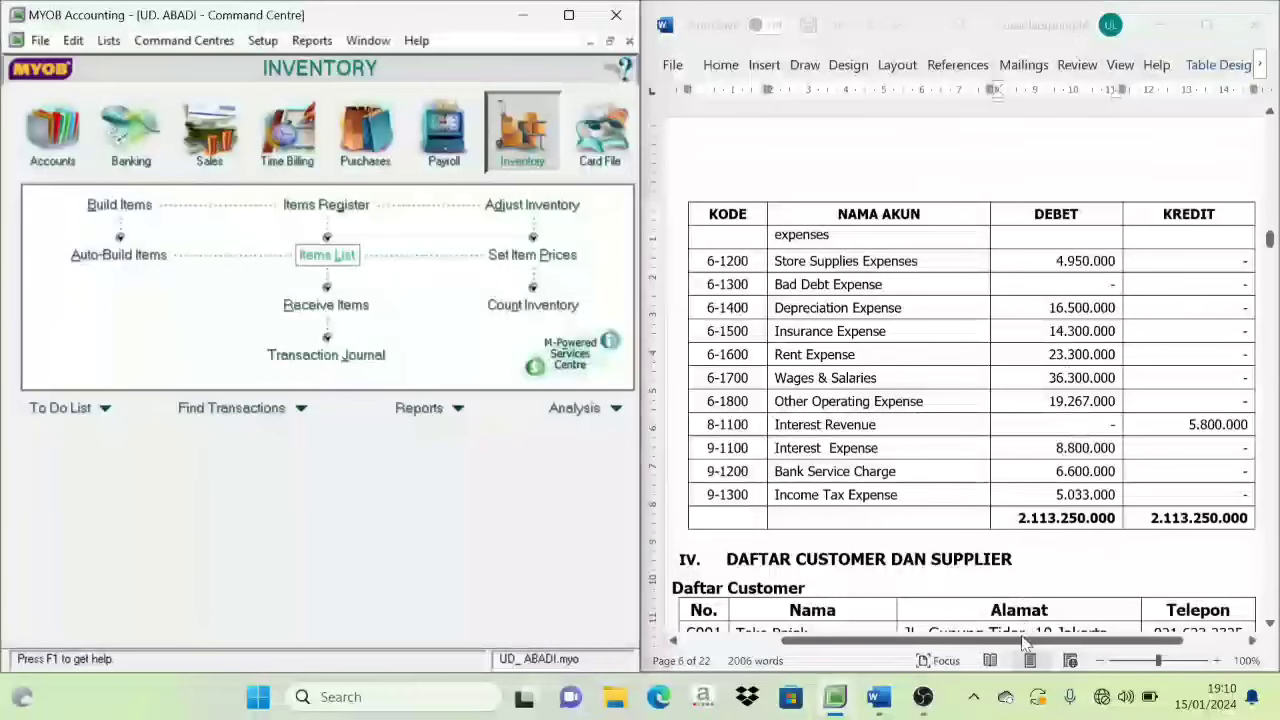
{"action": "scroll", "coordinate": [1018, 390], "scroll_direction": "down", "scroll_amount": 1}
{"action": "scroll", "coordinate": [1018, 390], "scroll_direction": "down", "scroll_amount": 1}
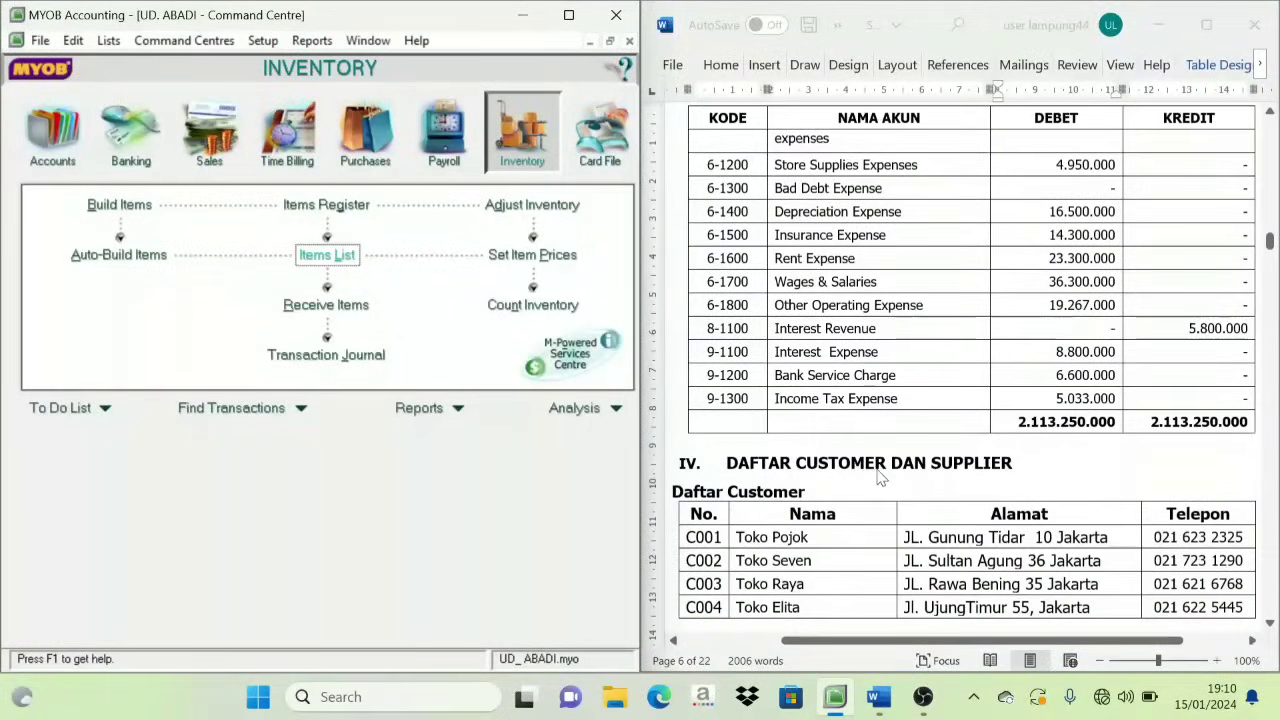
{"action": "scroll", "coordinate": [848, 472], "scroll_direction": "down", "scroll_amount": 5}
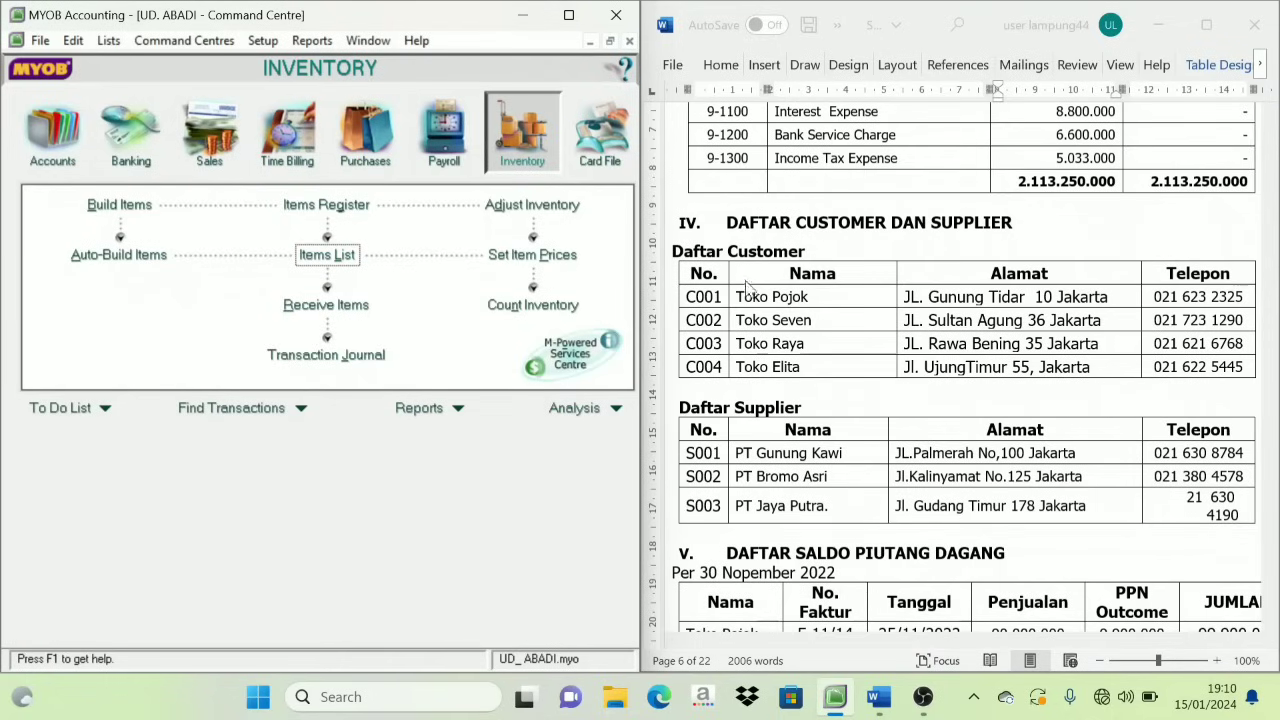
Create a new customer card in the MYOB card file, named Toko Pojok as copied from the document's customer list.
{"action": "left_click", "coordinate": [598, 157]}
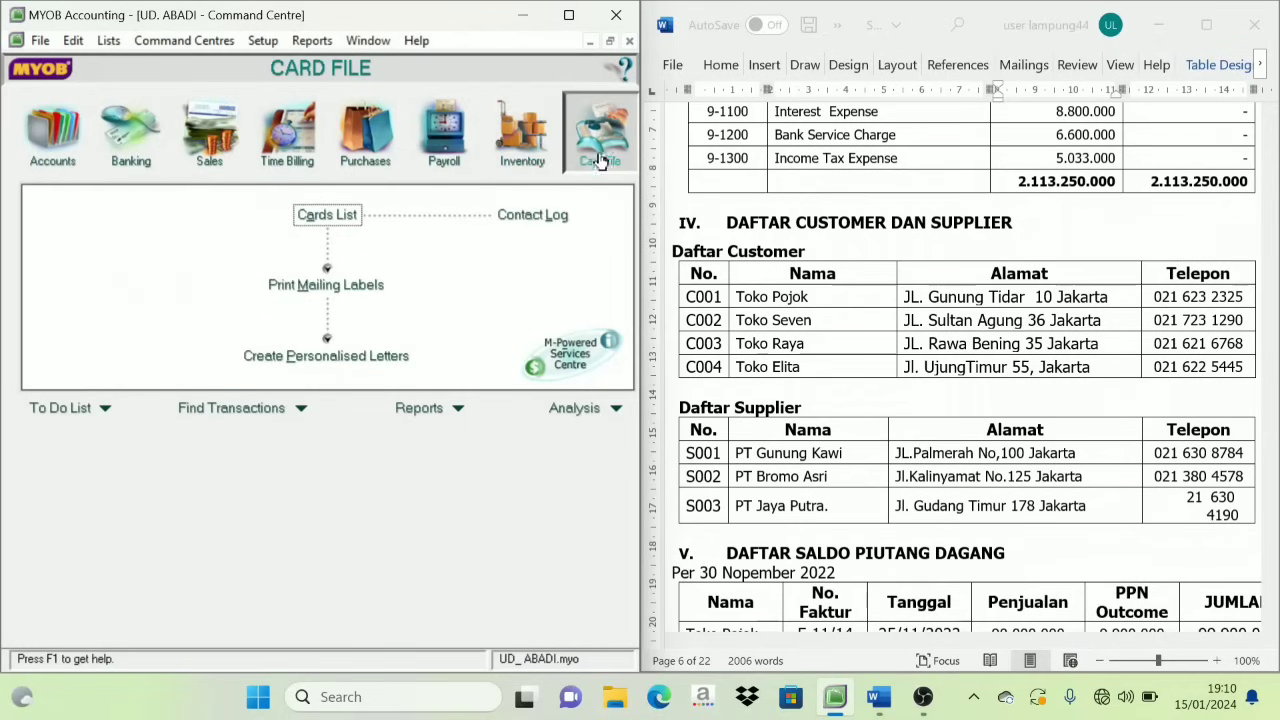
{"action": "left_click", "coordinate": [320, 220]}
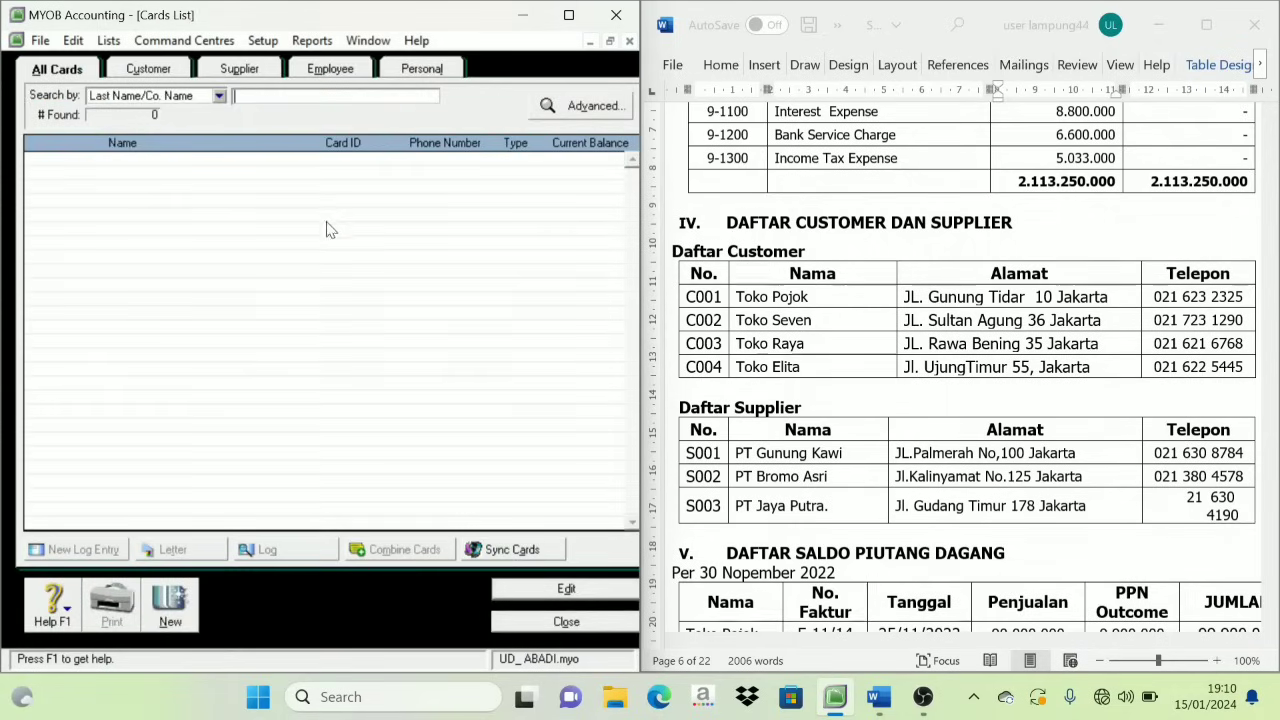
{"action": "left_click", "coordinate": [150, 72]}
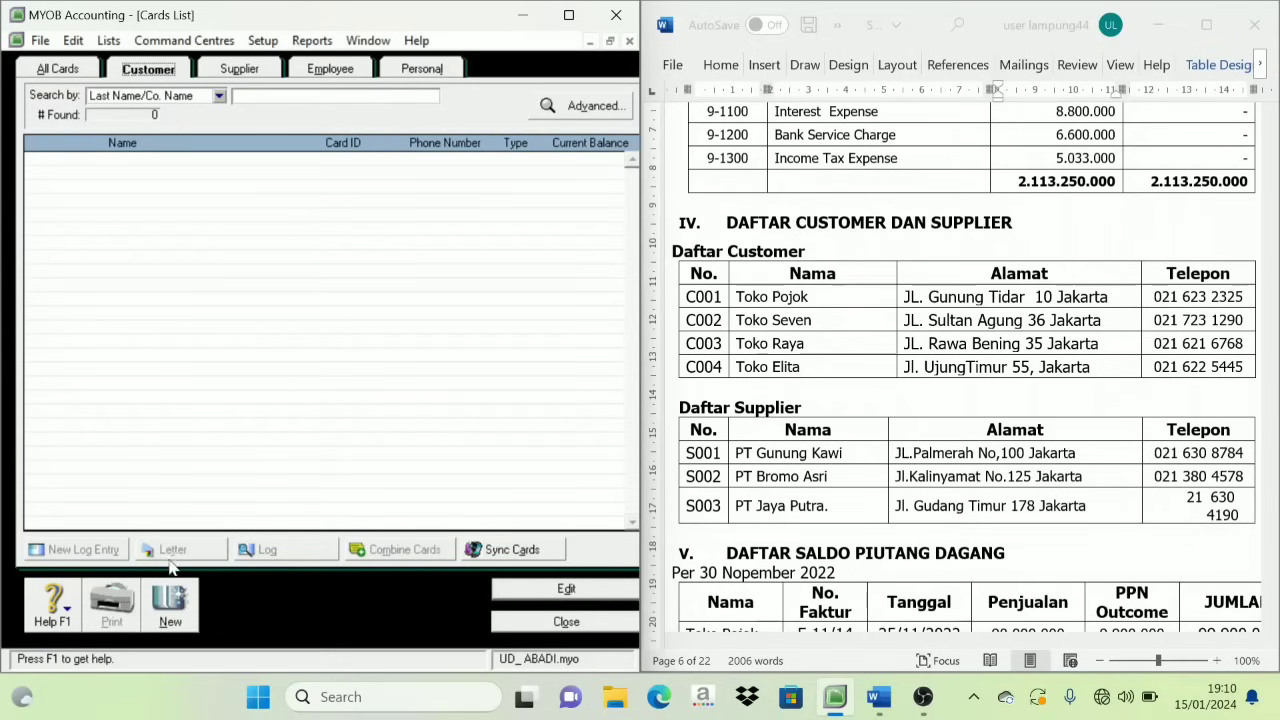
{"action": "left_click", "coordinate": [172, 602]}
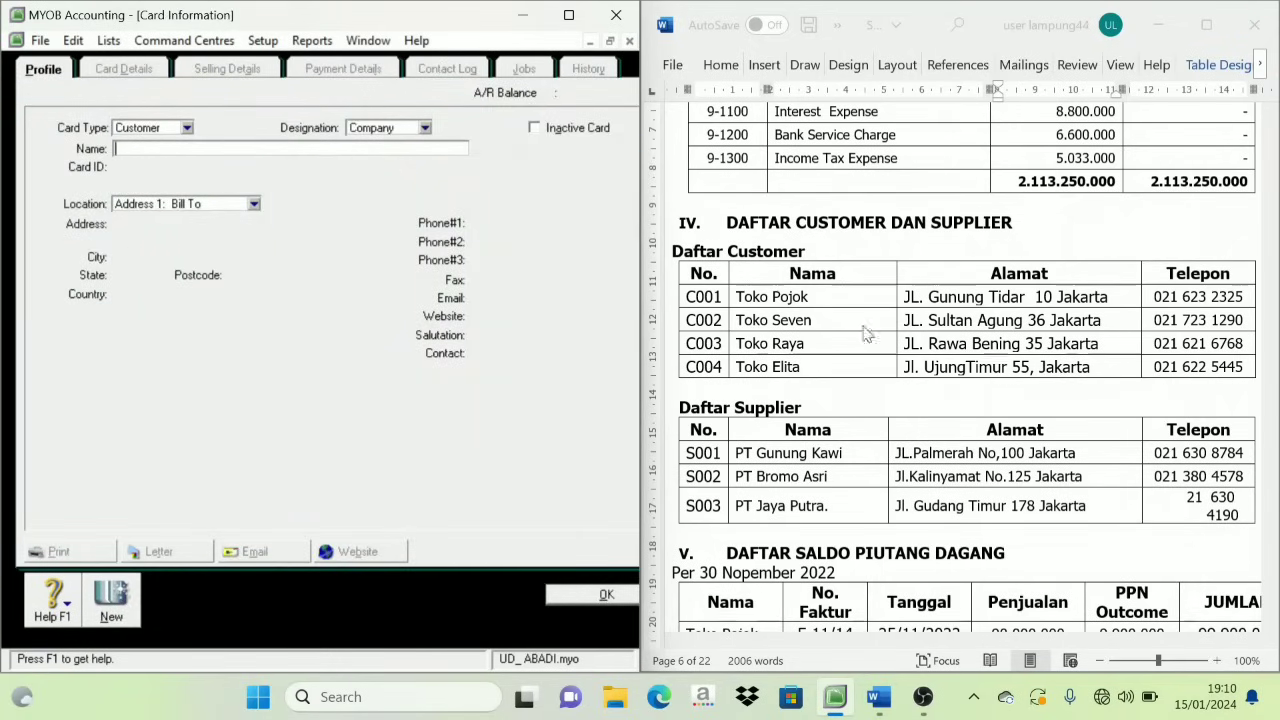
{"action": "left_click_drag", "start_coordinate": [808, 297], "coordinate": [737, 297]}
{"action": "key", "text": "ctrl+c"}
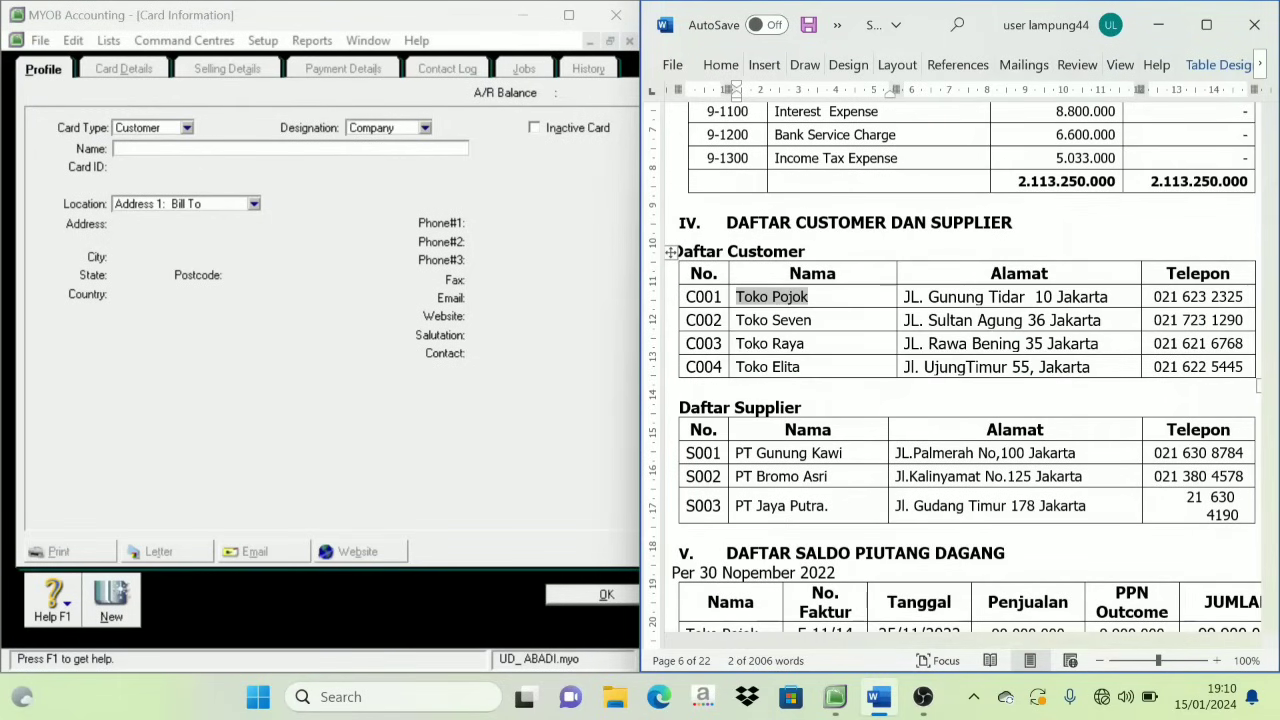
{"action": "left_click", "coordinate": [250, 148]}
{"action": "key", "text": "ctrl+v"}
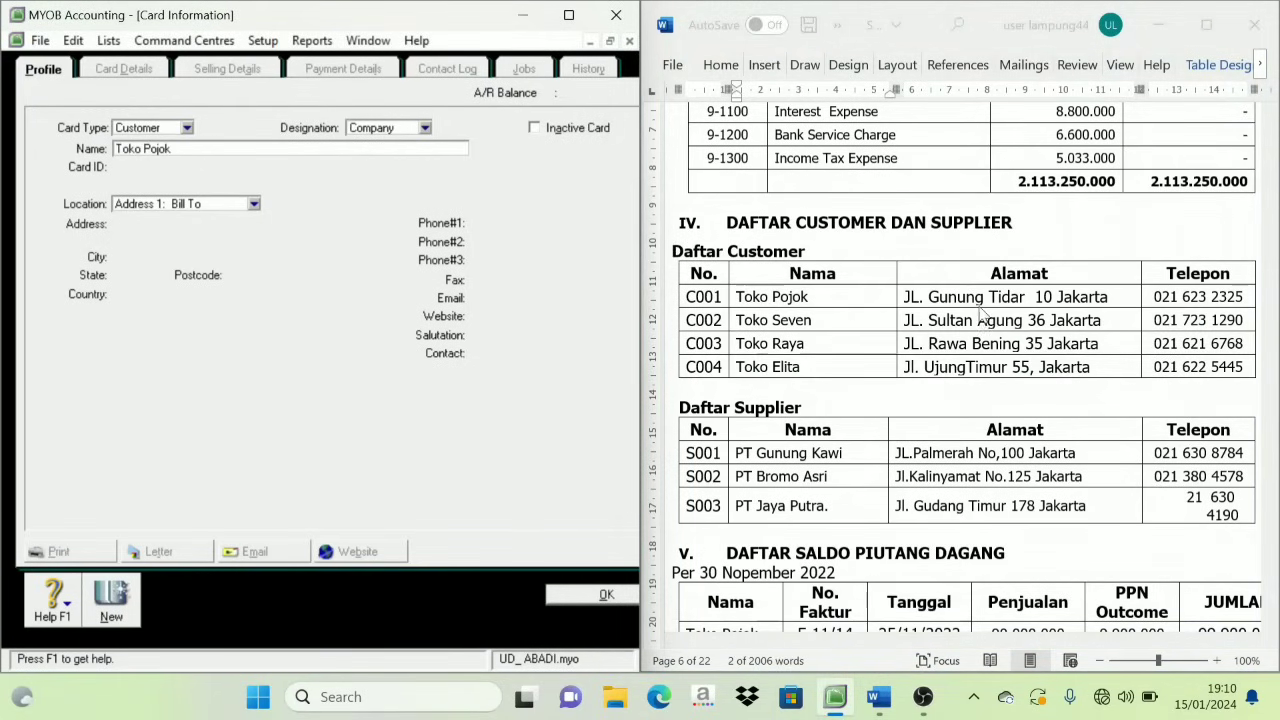
{"action": "key", "text": "Tab"}
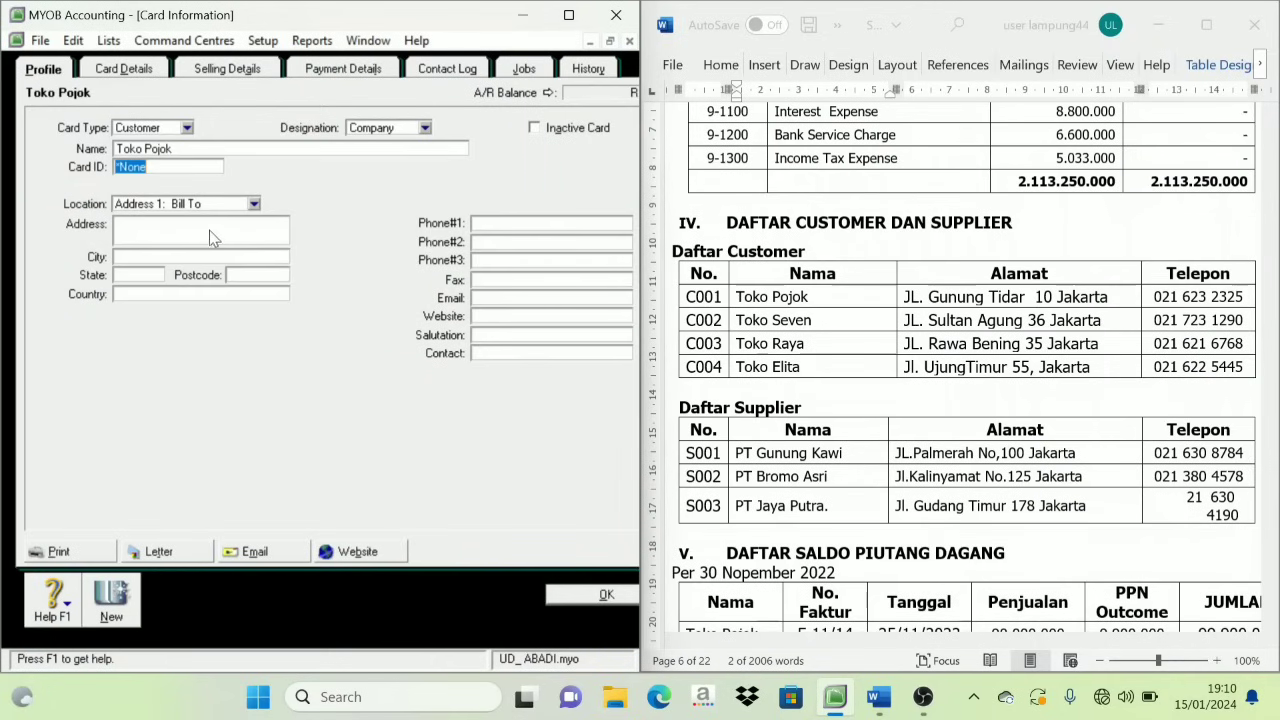
Replace the default card ID of Toko Pojok with its customer code from the Word customer list.
{"action": "left_click", "coordinate": [723, 298]}
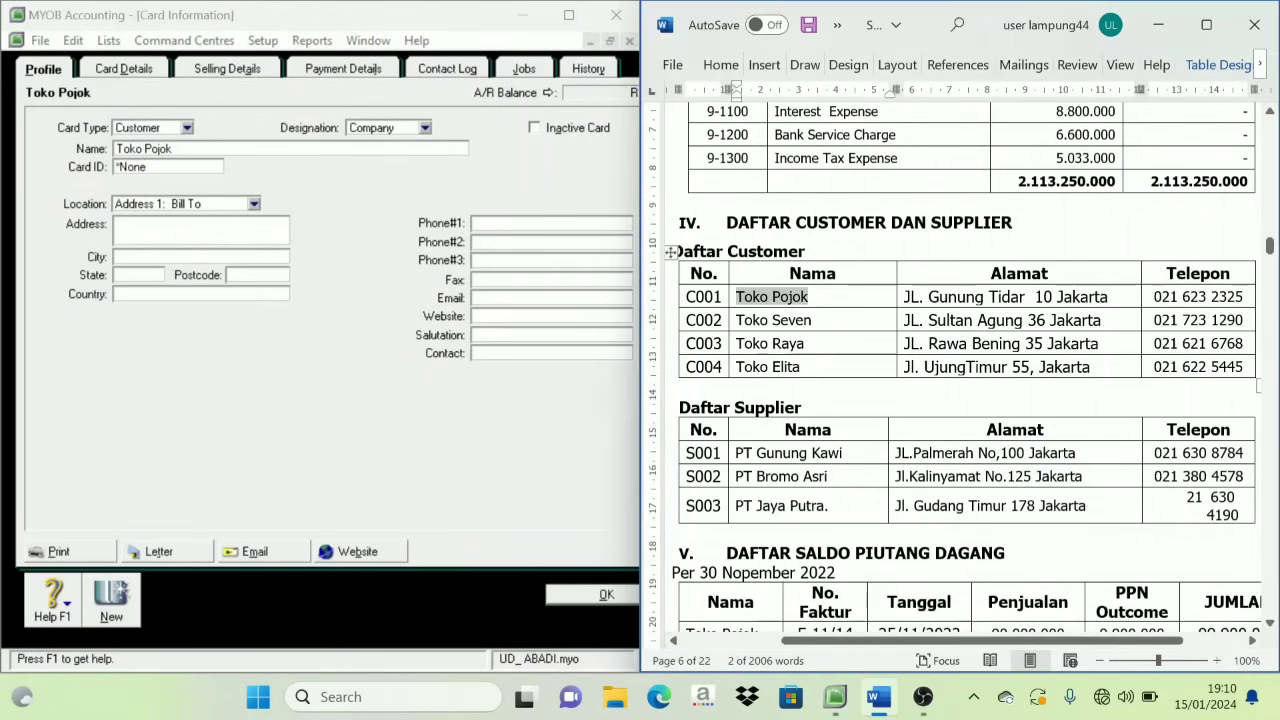
{"action": "double_click", "coordinate": [703, 297]}
{"action": "key", "text": "ctrl+c"}
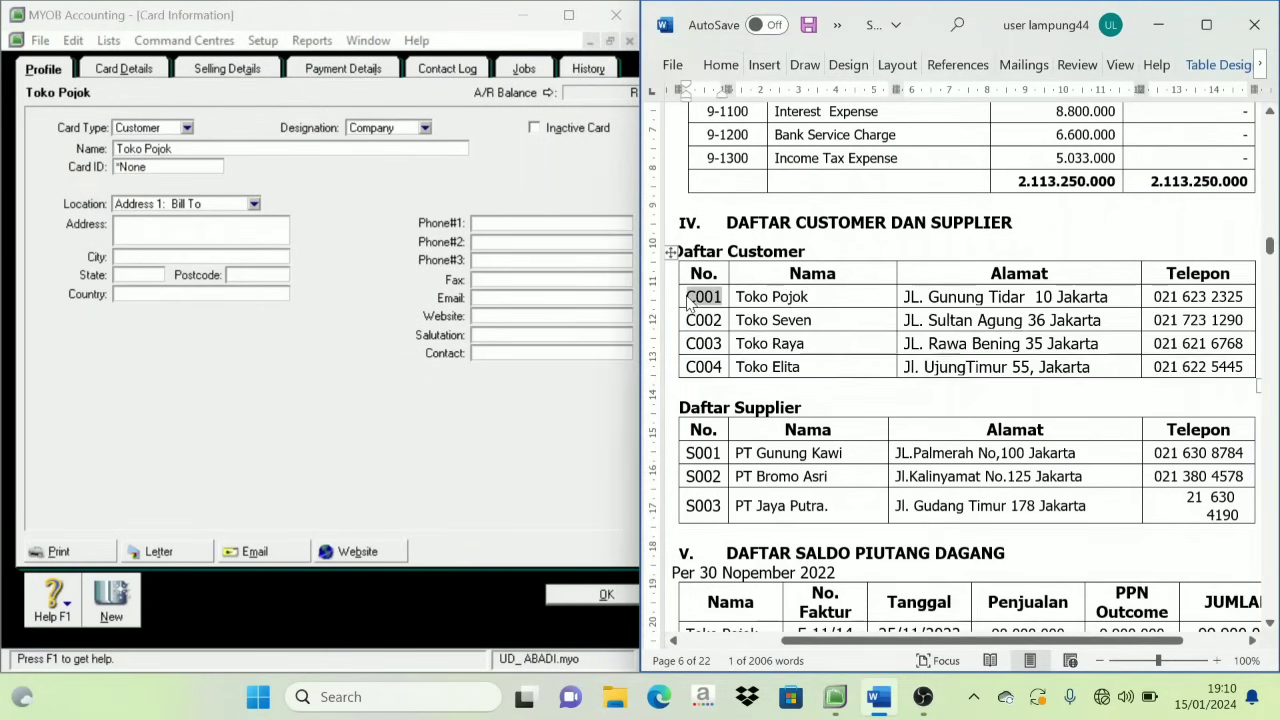
{"action": "left_click", "coordinate": [180, 166]}
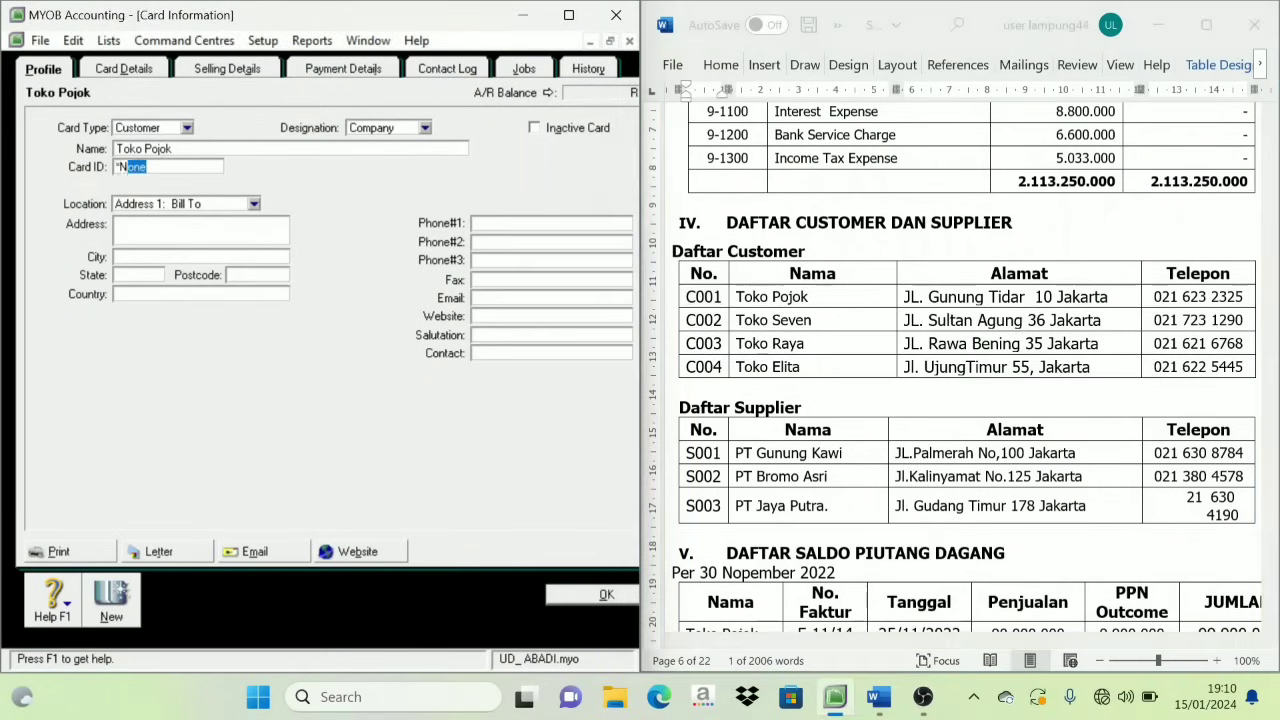
{"action": "key", "text": "shift+Left"}
{"action": "key", "text": "shift+Left"}
{"action": "key", "text": "ctrl+v"}
{"action": "key", "text": "Tab"}
Copy Toko Pojok's street address from the Word customer list into the address of its customer card.
{"action": "double_click", "coordinate": [703, 297]}
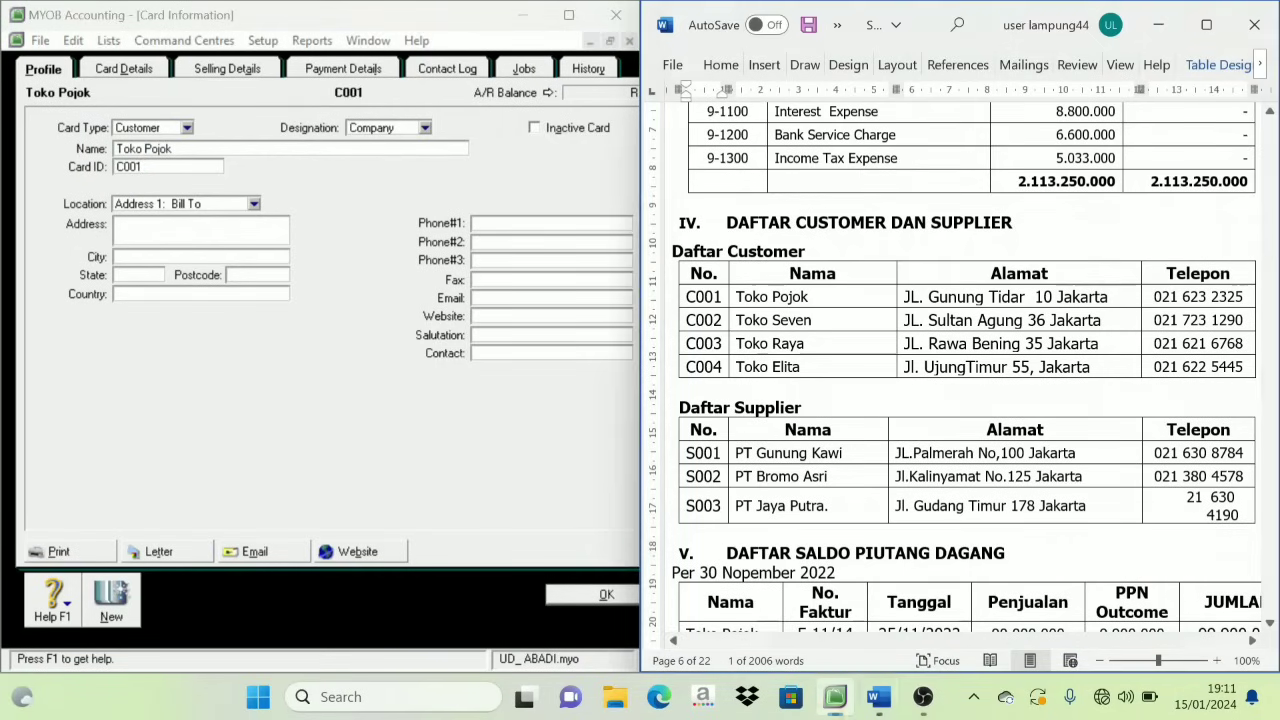
{"action": "left_click_drag", "start_coordinate": [1035, 297], "coordinate": [903, 297]}
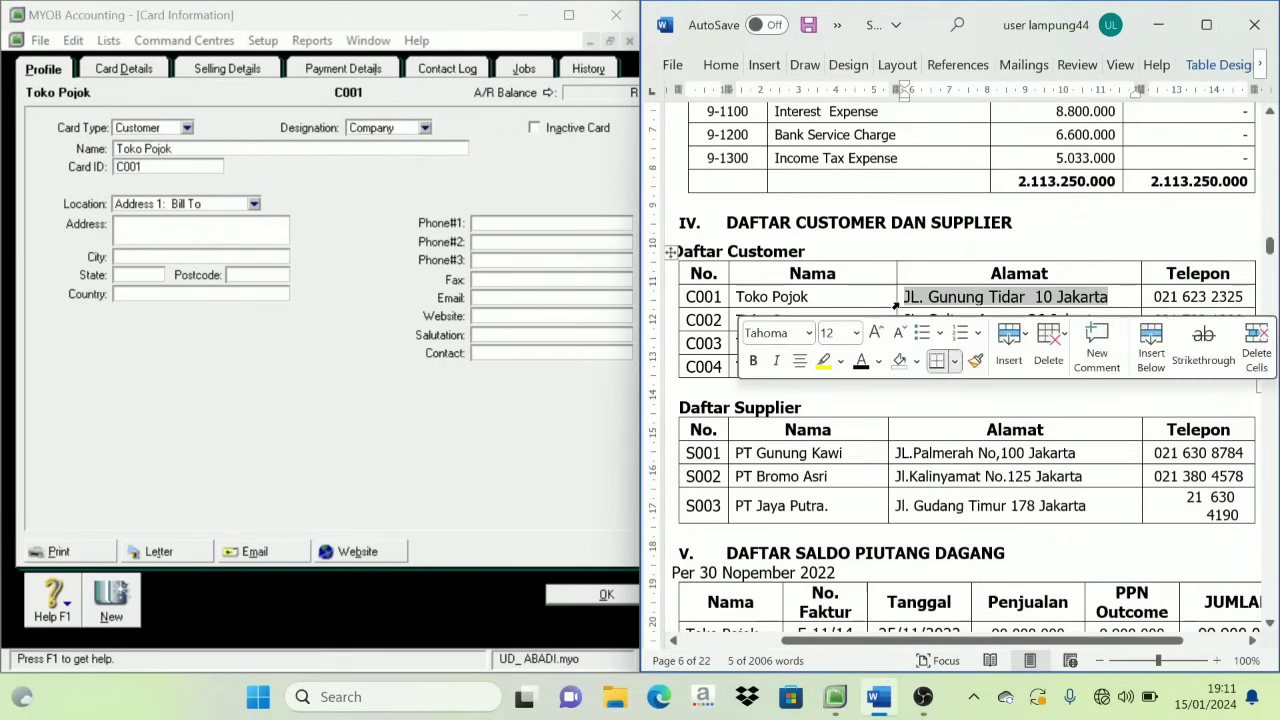
{"action": "key", "text": "ctrl+c"}
{"action": "key", "text": "alt+Tab"}
{"action": "key", "text": "ctrl+v"}
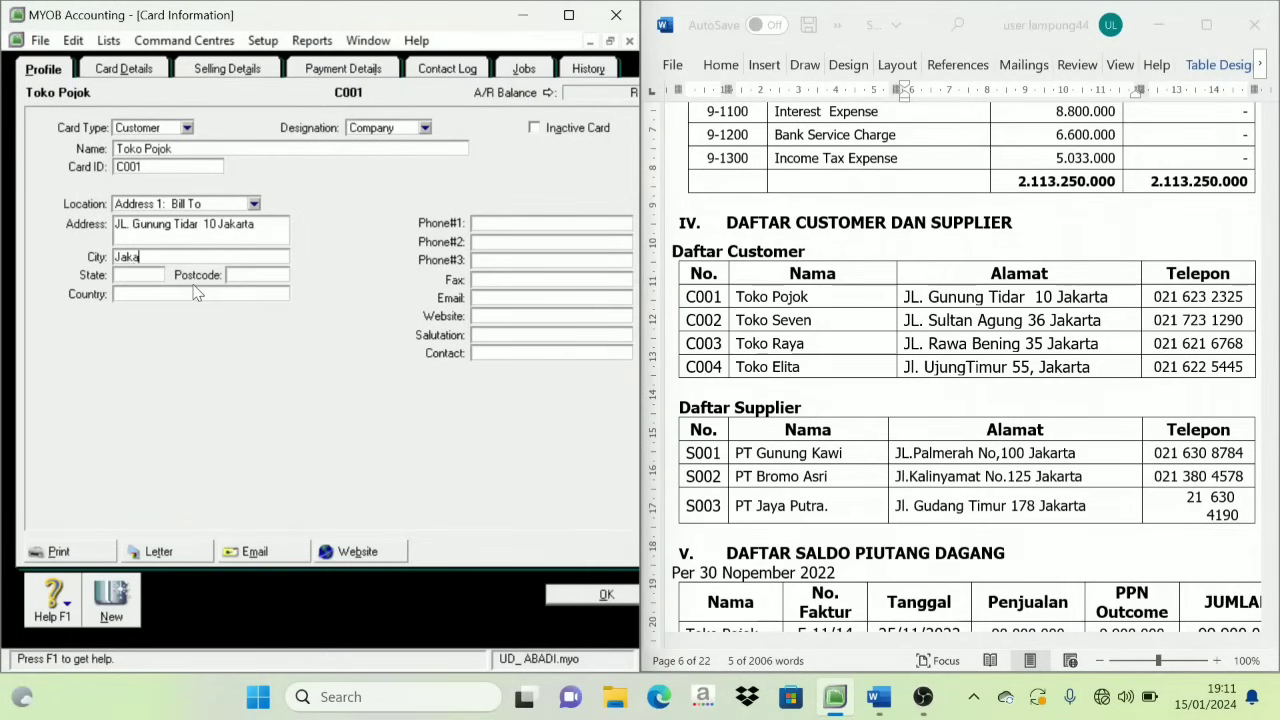
Fill in the city, state and country of the customer's billing address on the Toko Pojok card.
{"action": "key", "text": "Tab"}
{"action": "type", "text": "DKI"}
{"action": "type", "text": " Jakarta"}
{"action": "key", "text": "Tab"}
{"action": "type", "text": "Indon"}
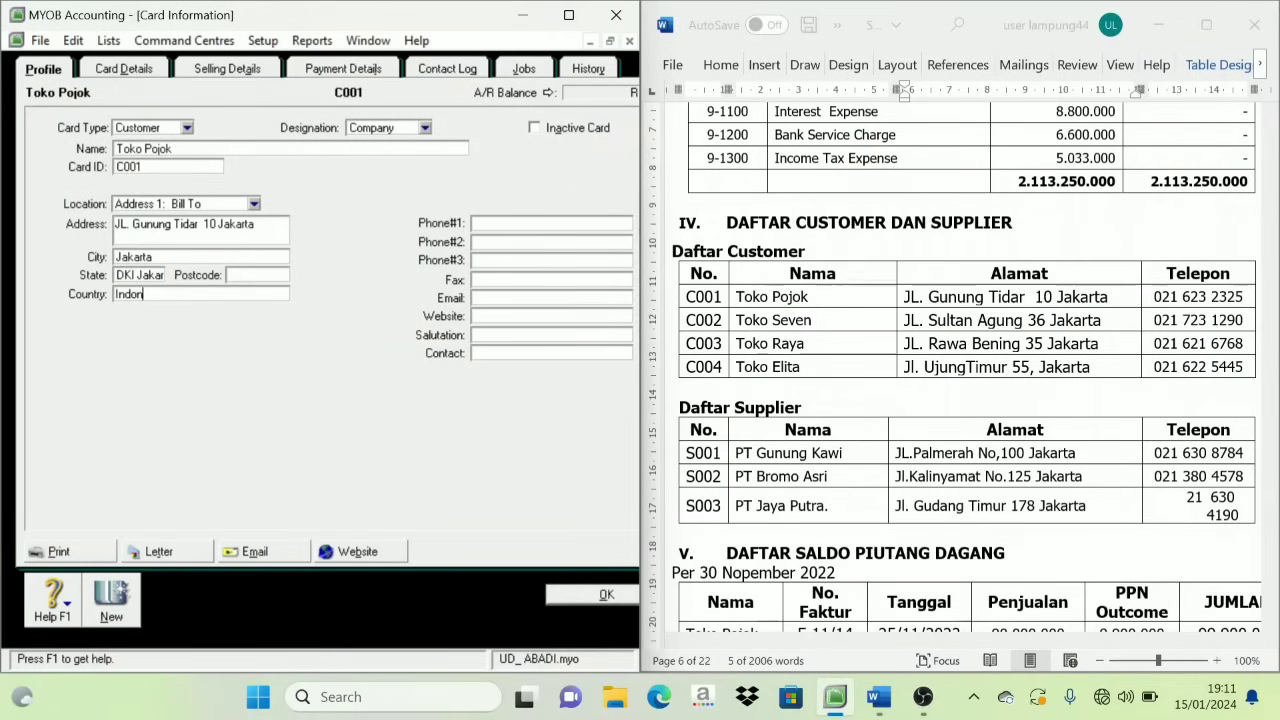
{"action": "type", "text": "esia"}
{"action": "left_click", "coordinate": [1233, 308]}
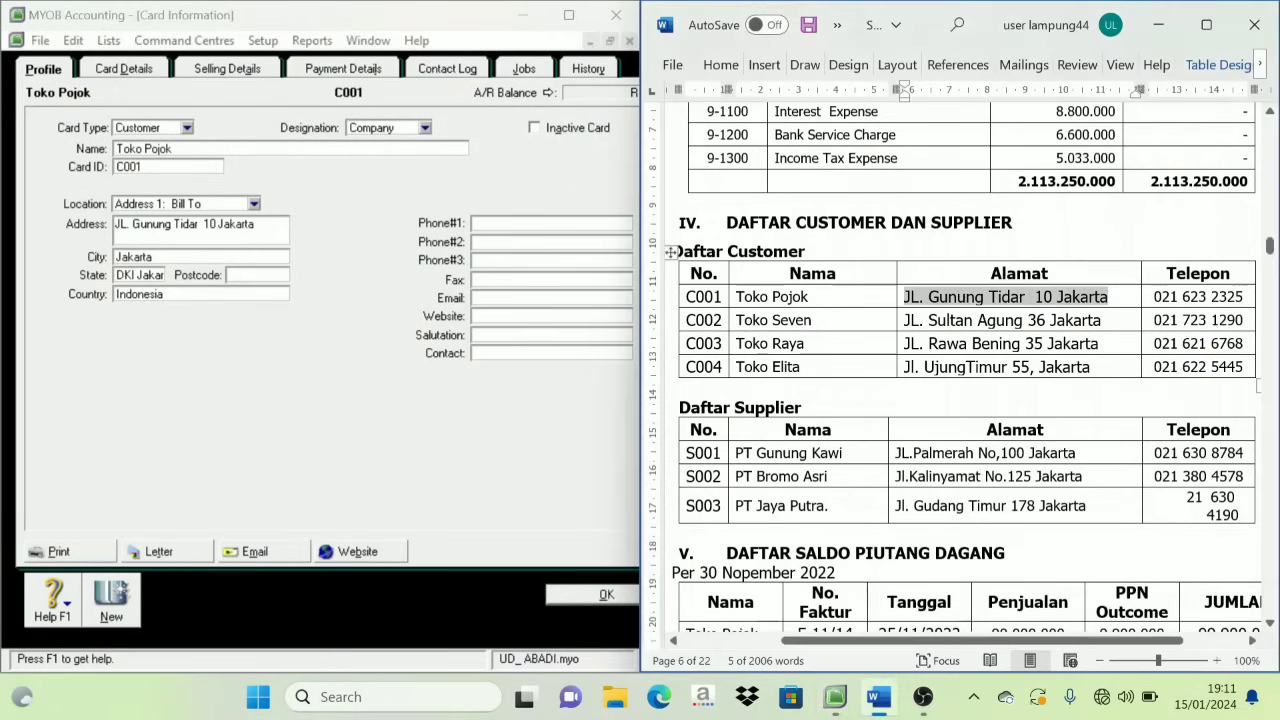
{"action": "left_click_drag", "start_coordinate": [1246, 297], "coordinate": [1155, 303]}
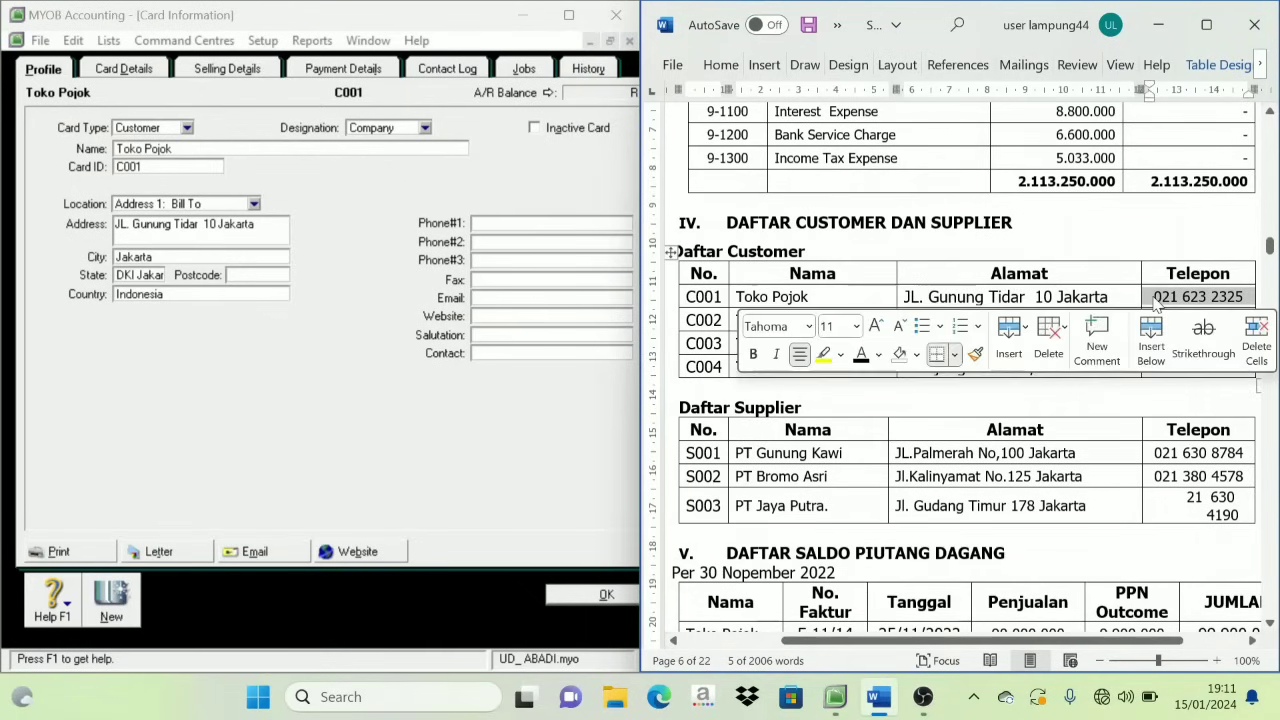
Paste the copied phone number into the first phone field of Toko Pojok's card.
{"action": "left_click", "coordinate": [592, 224]}
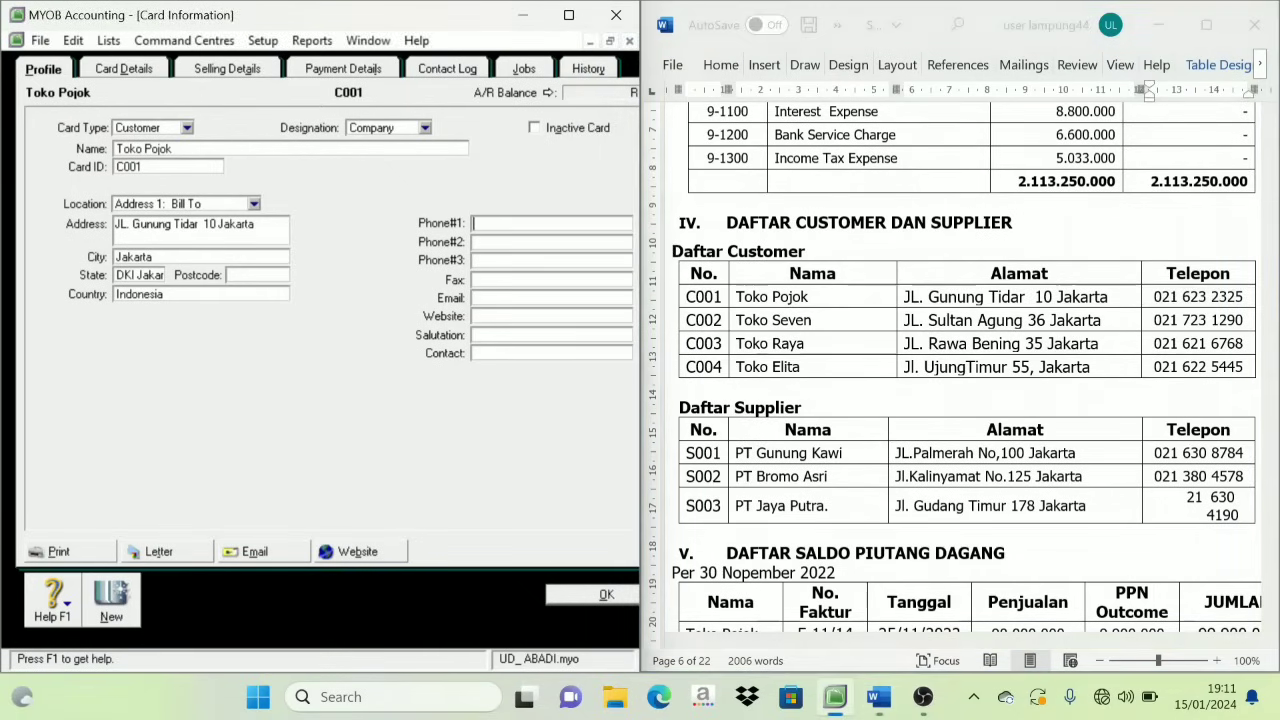
{"action": "key", "text": "ctrl+v"}
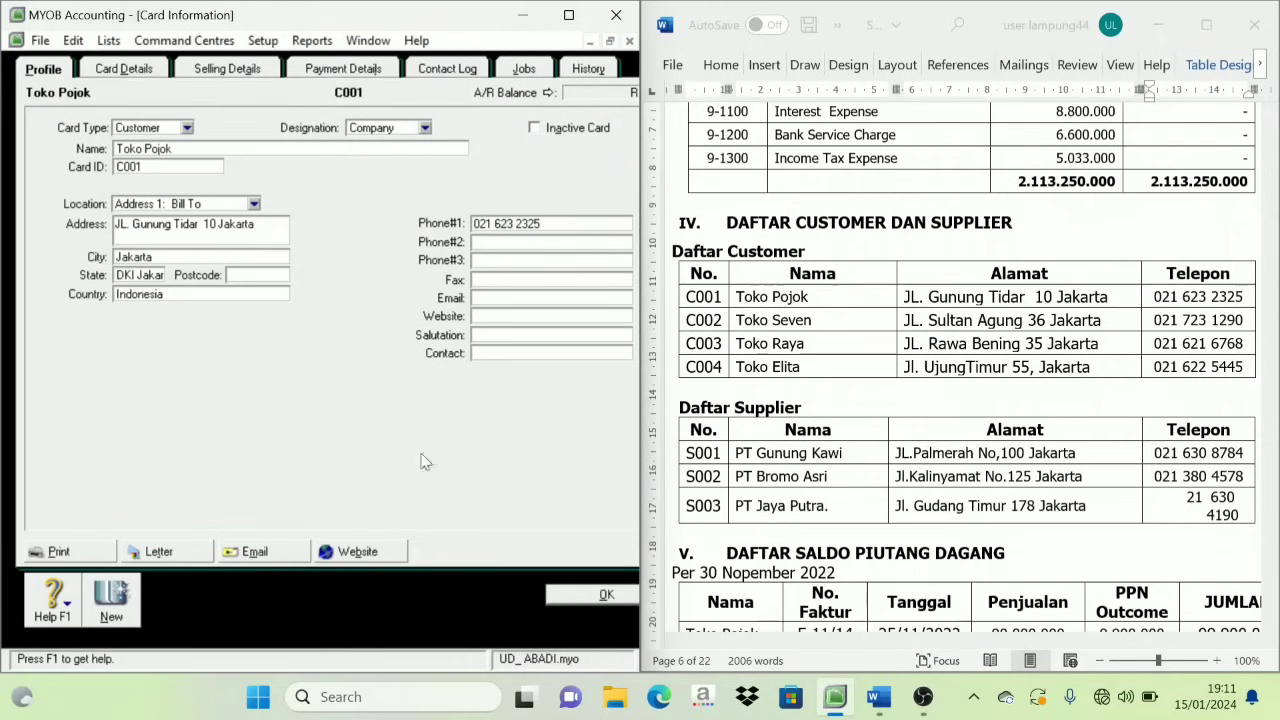
Start a new customer card and name it Toko Seven, copying the name from the customer list.
{"action": "left_click", "coordinate": [132, 604]}
{"action": "left_click", "coordinate": [765, 323]}
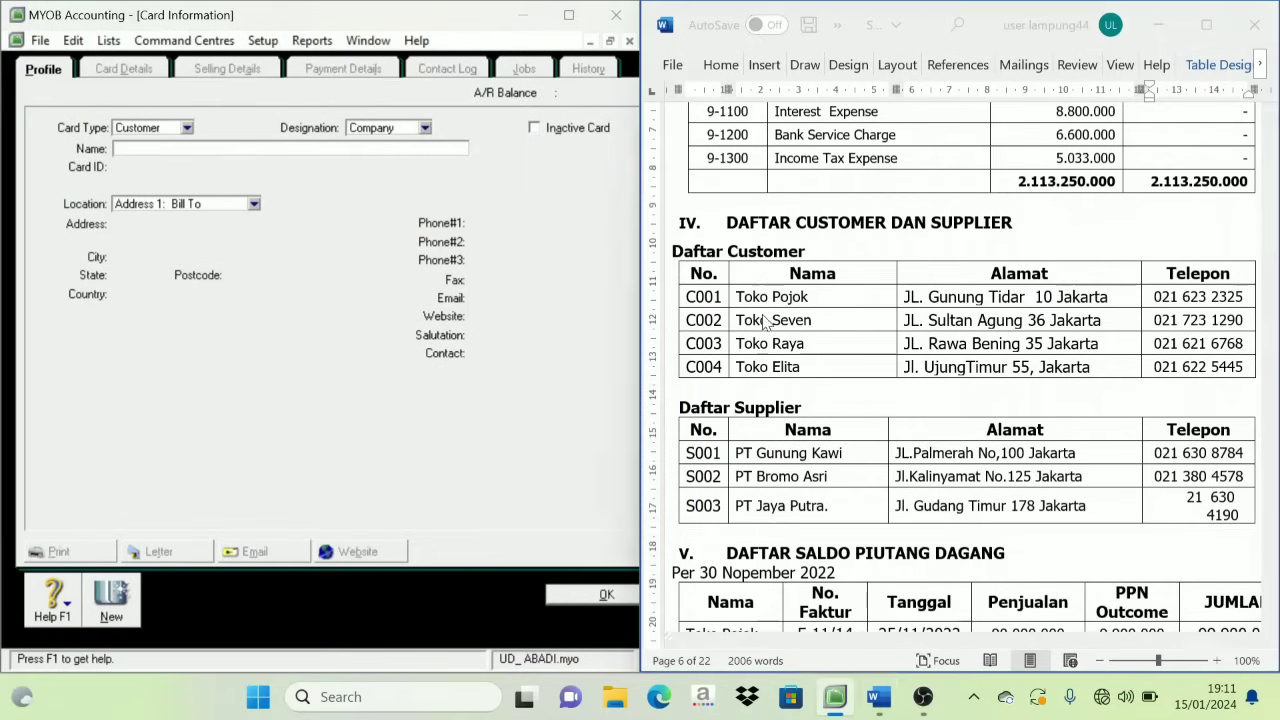
{"action": "left_click_drag", "start_coordinate": [814, 321], "coordinate": [739, 322]}
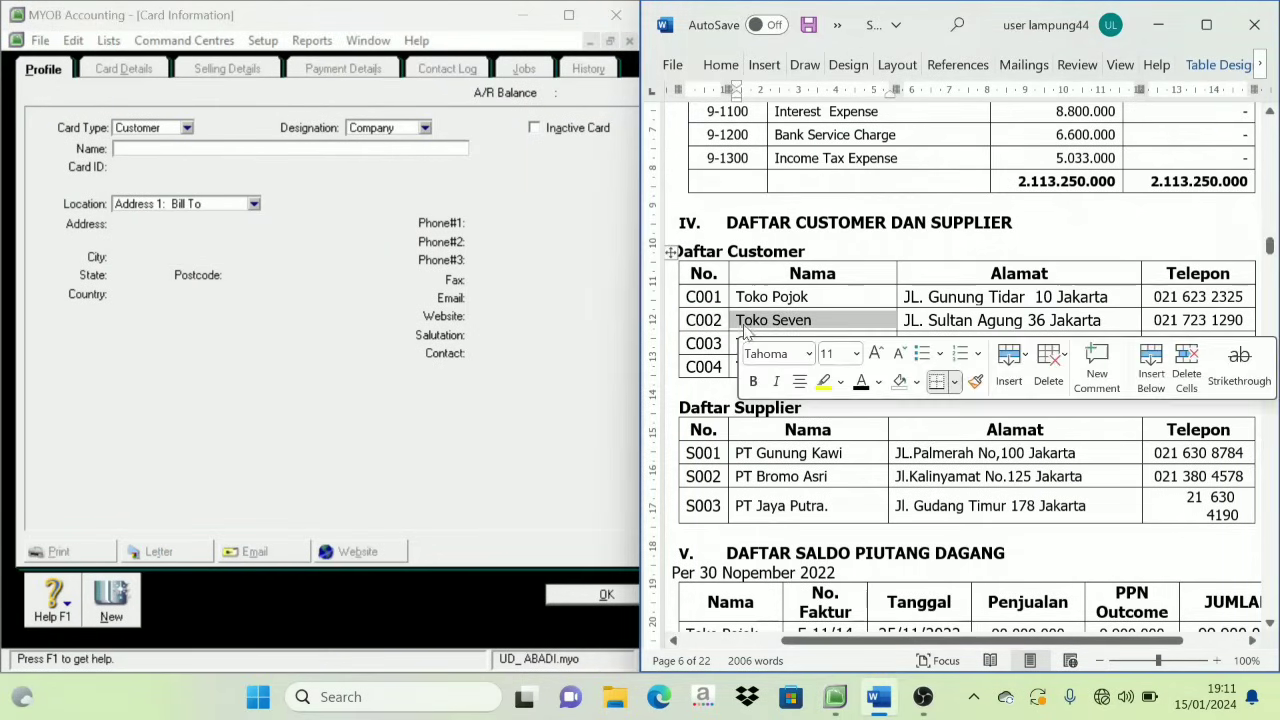
{"action": "key", "text": "ctrl+c"}
{"action": "left_click", "coordinate": [190, 163]}
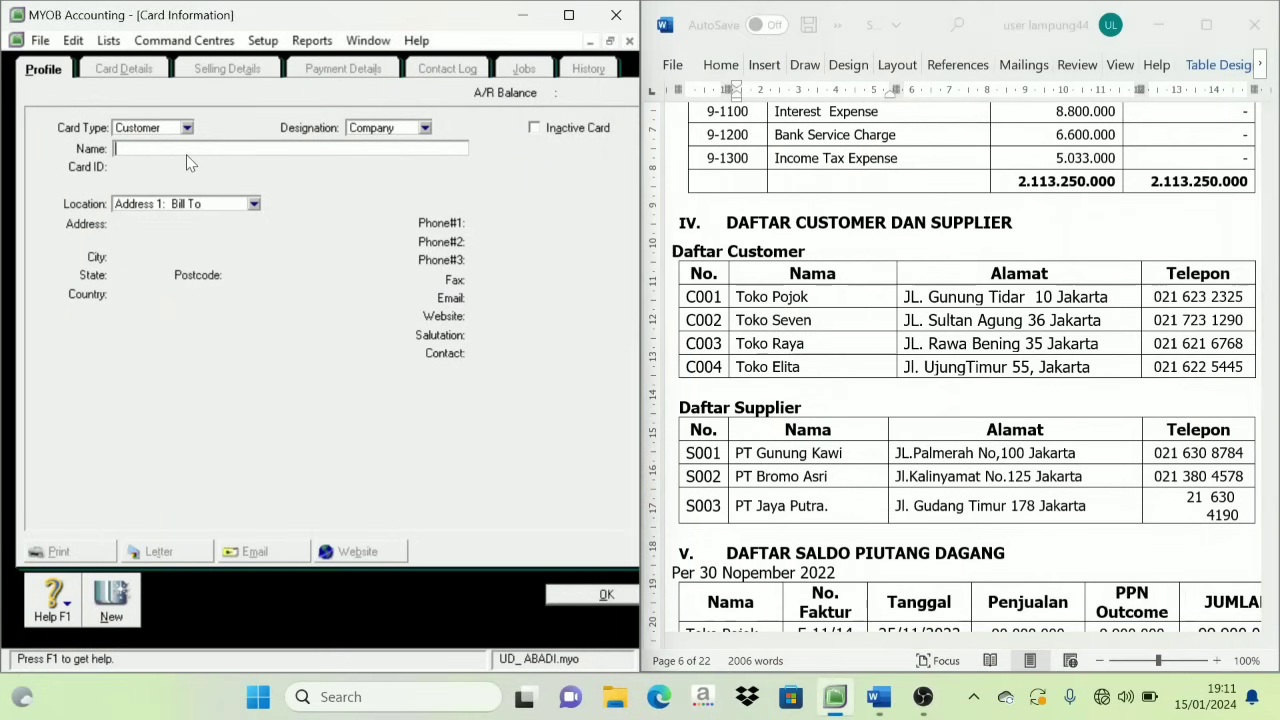
{"action": "key", "text": "ctrl+v"}
{"action": "key", "text": "Tab"}
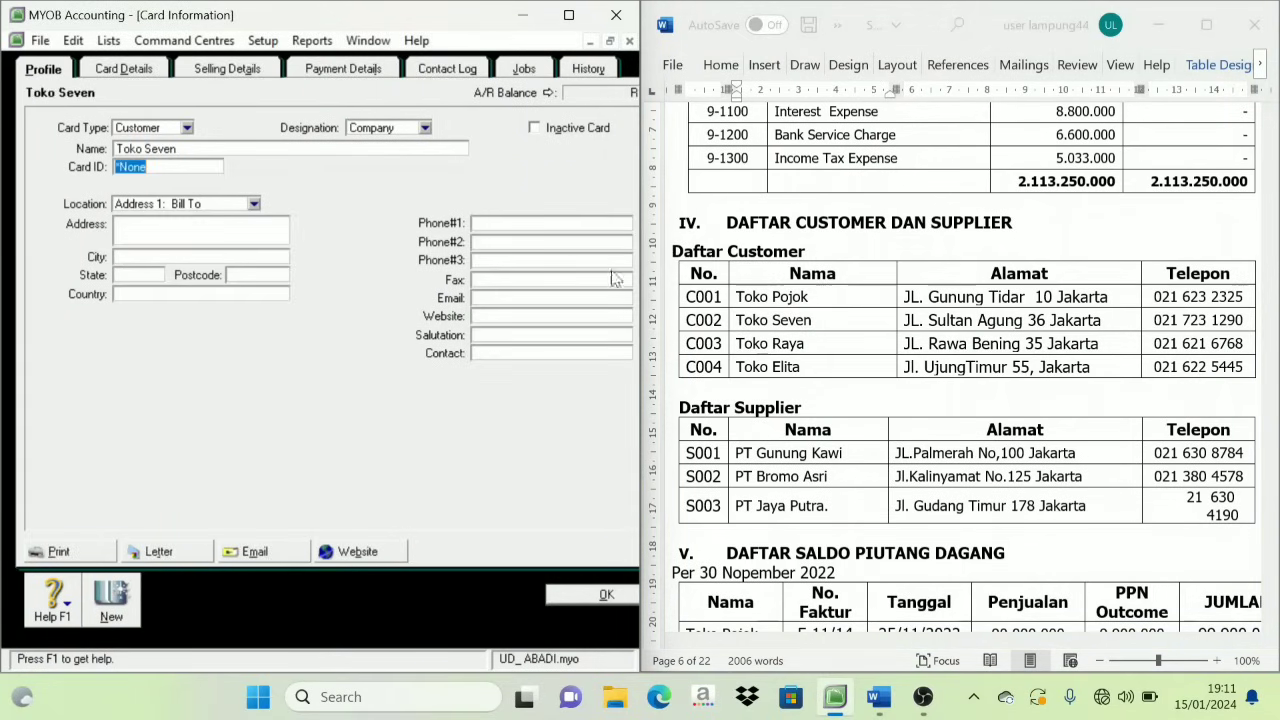
Fill in Toko Seven's card ID with its customer number from the document's customer list.
{"action": "double_click", "coordinate": [700, 320]}
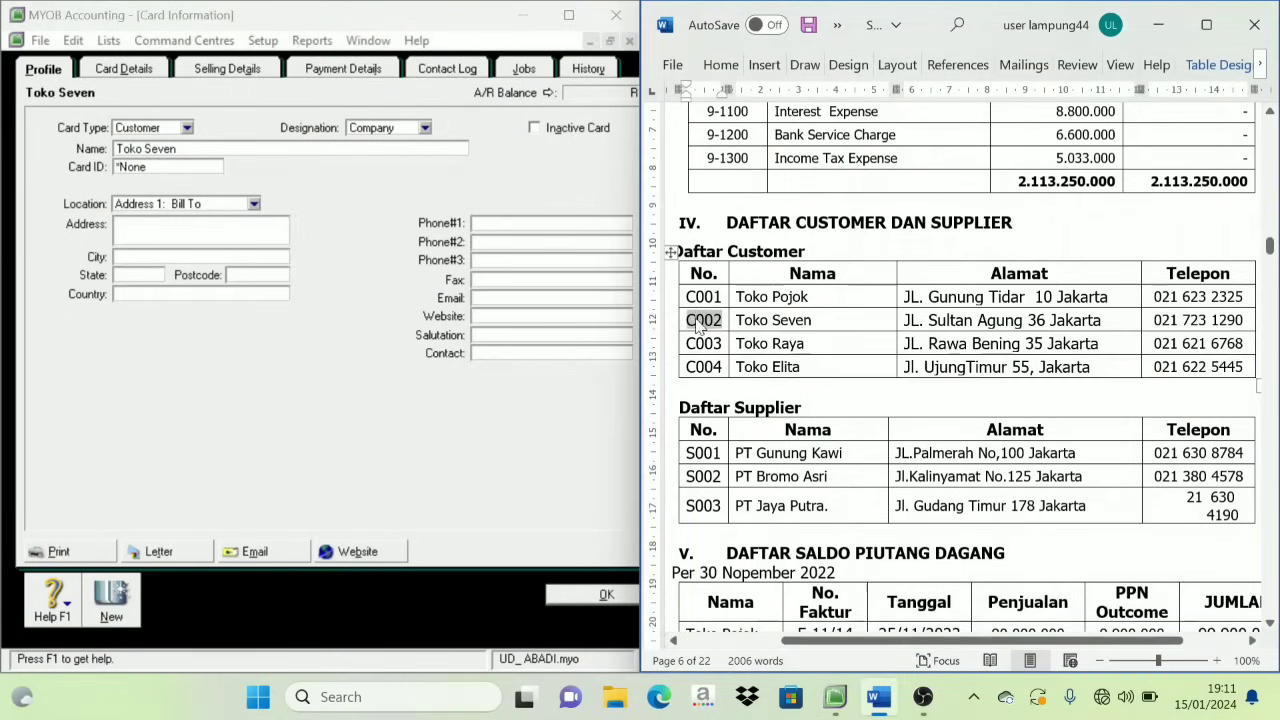
{"action": "left_click", "coordinate": [142, 166]}
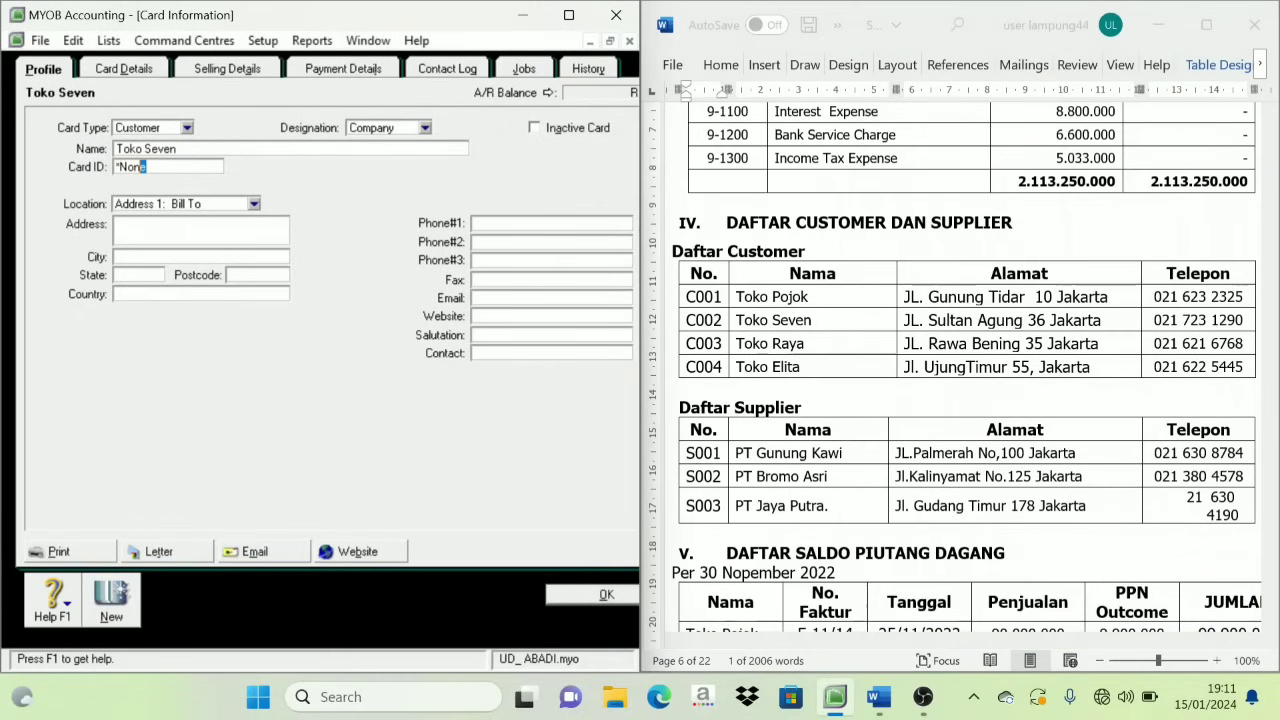
{"action": "left_click_drag", "start_coordinate": [127, 166], "coordinate": [115, 166]}
{"action": "key", "text": "ctrl+v"}
{"action": "key", "text": "Tab"}
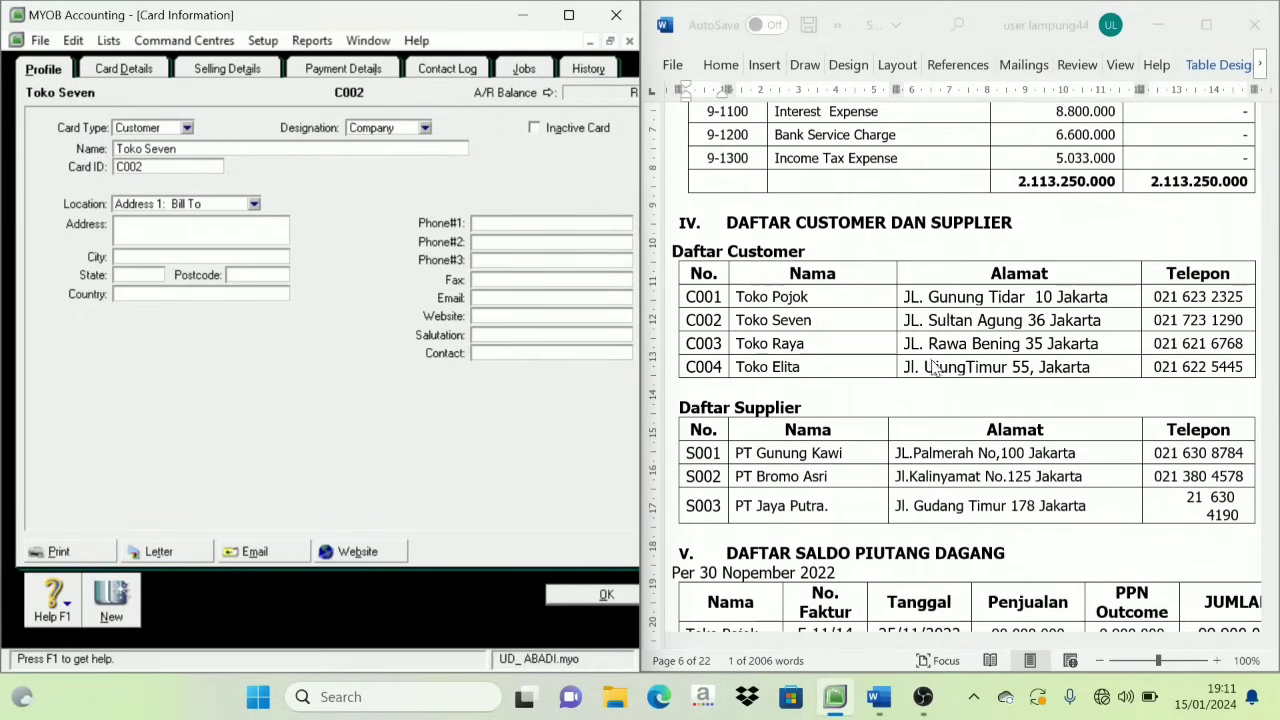
Copy Toko Seven's street address from the customer list into the card's address.
{"action": "left_click_drag", "start_coordinate": [1101, 320], "coordinate": [904, 320]}
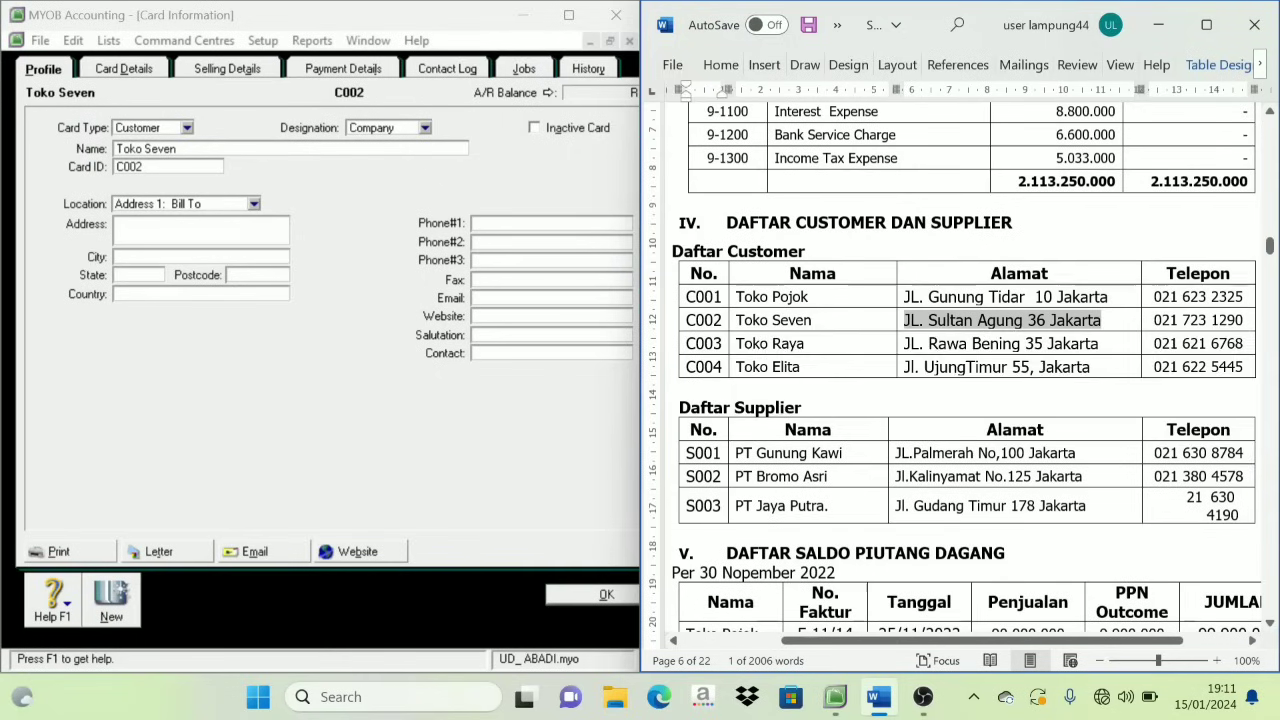
{"action": "left_click", "coordinate": [170, 228]}
{"action": "key", "text": "ctrl+v"}
{"action": "key", "text": "Tab"}
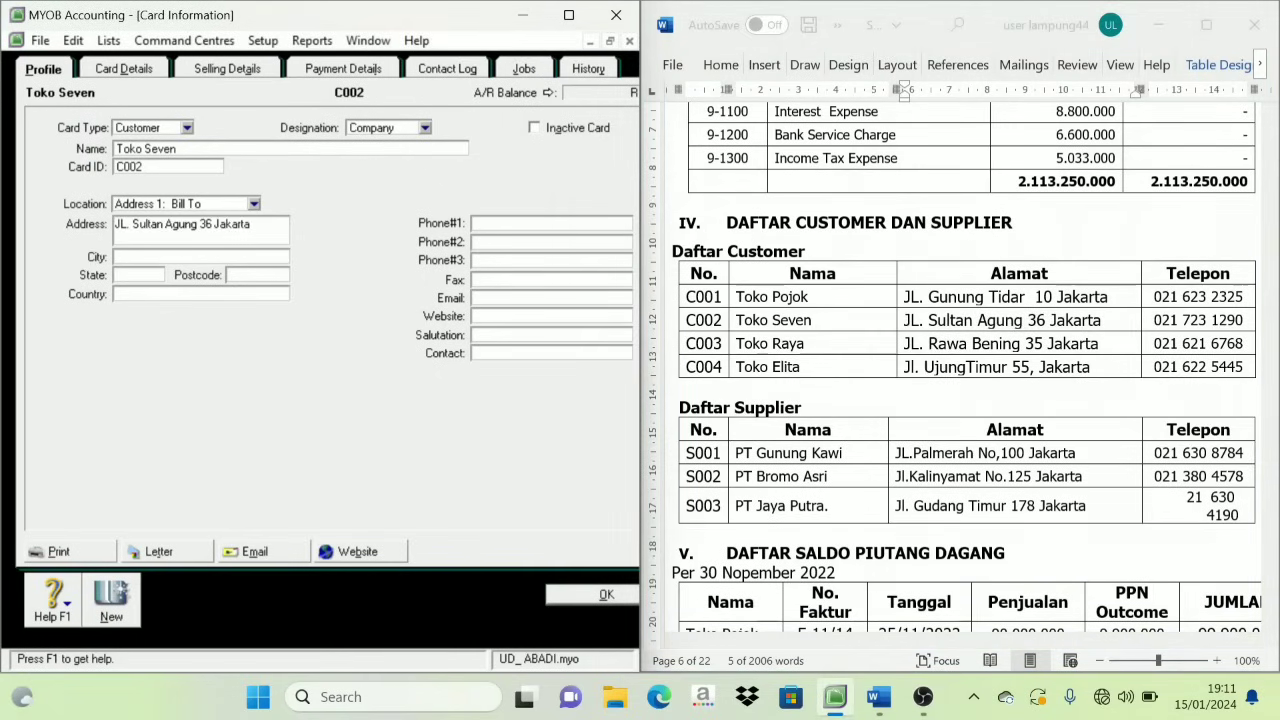
Set Toko Seven's city to Jakarta, state to DKI Jakarta and country to iNDONESIA.
{"action": "type", "text": "Jaka"}
{"action": "key", "text": "Tab"}
{"action": "type", "text": "DKI Jakarta"}
{"action": "key", "text": "Tab"}
{"action": "key", "text": "Tab"}
{"action": "key", "text": "Caps_Lock"}
{"action": "type", "text": "INDONESIA"}
{"action": "key", "text": "Caps_Lock"}
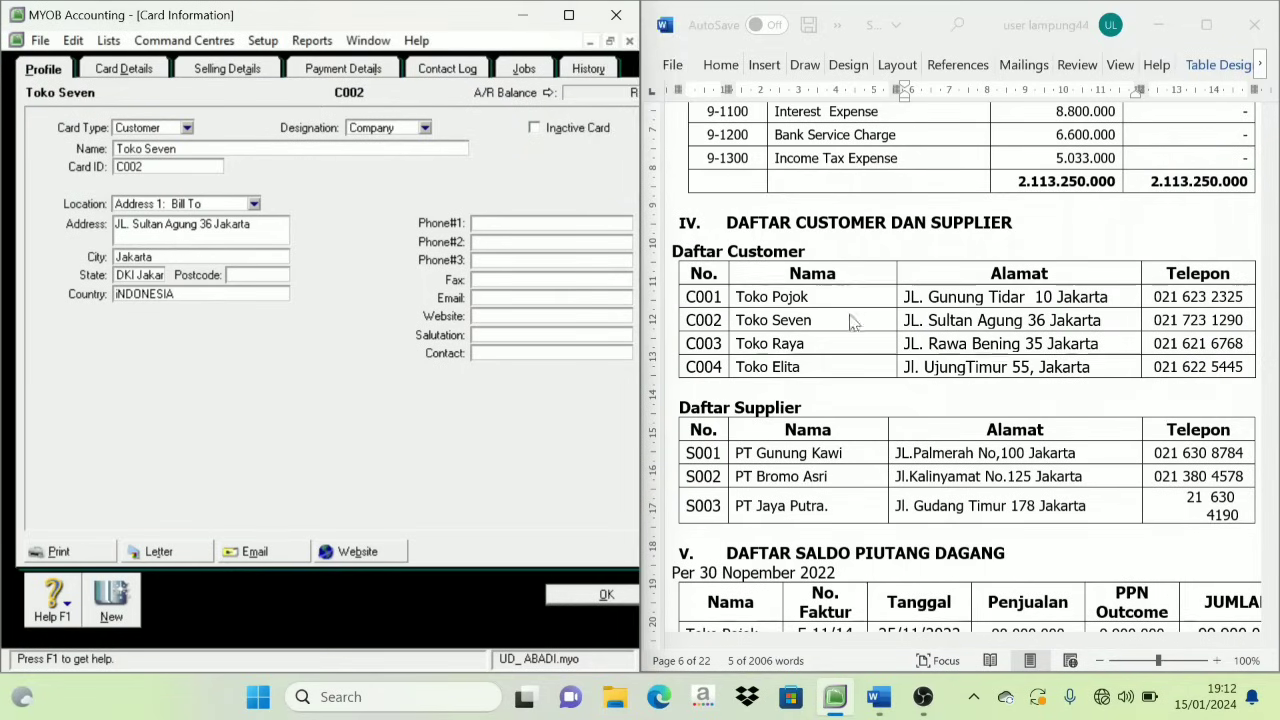
Save Toko Seven's card and start a new customer card named Toko Raya, copied from the customer list.
{"action": "key", "text": "Return"}
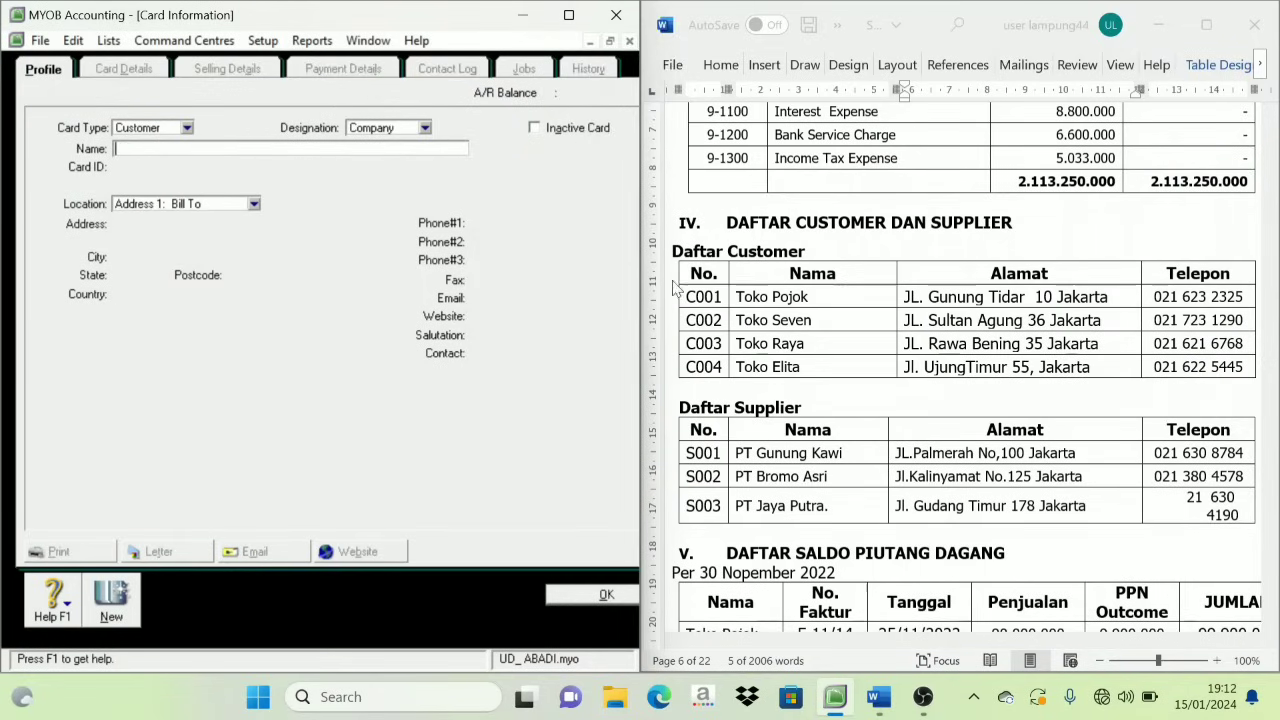
{"action": "left_click", "coordinate": [785, 353]}
{"action": "triple_click", "coordinate": [815, 344]}
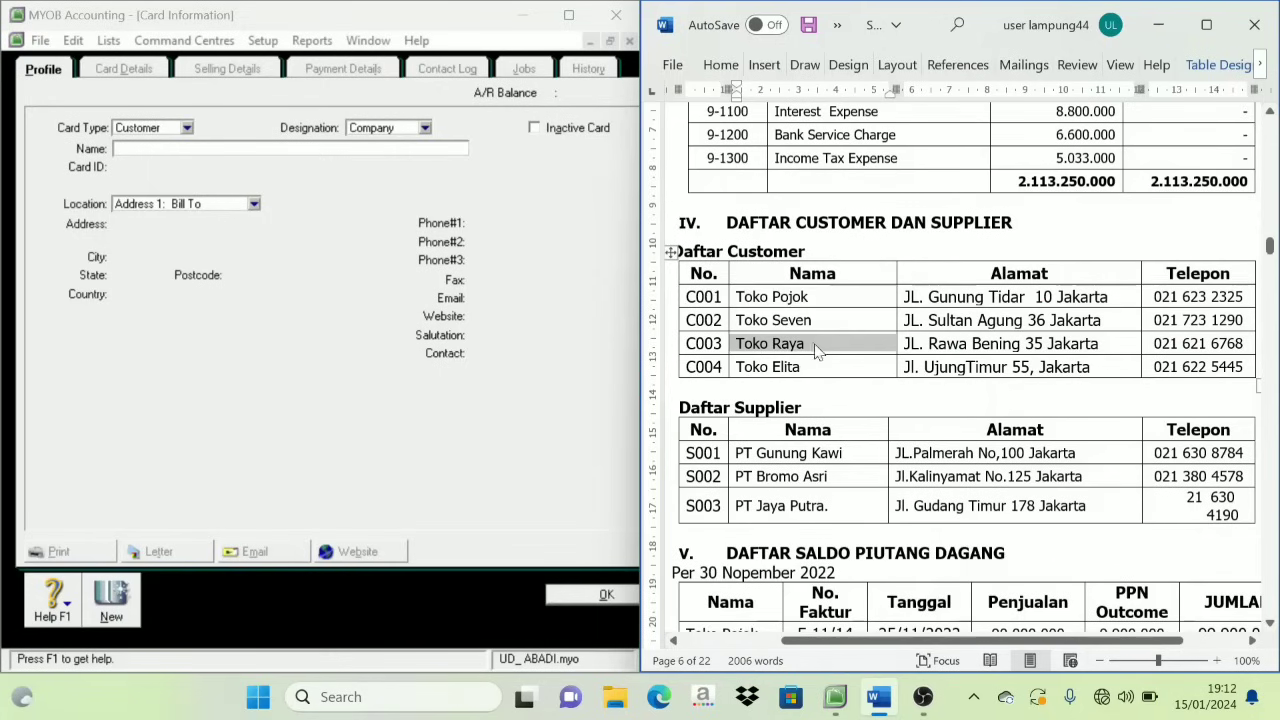
{"action": "left_click", "coordinate": [178, 150]}
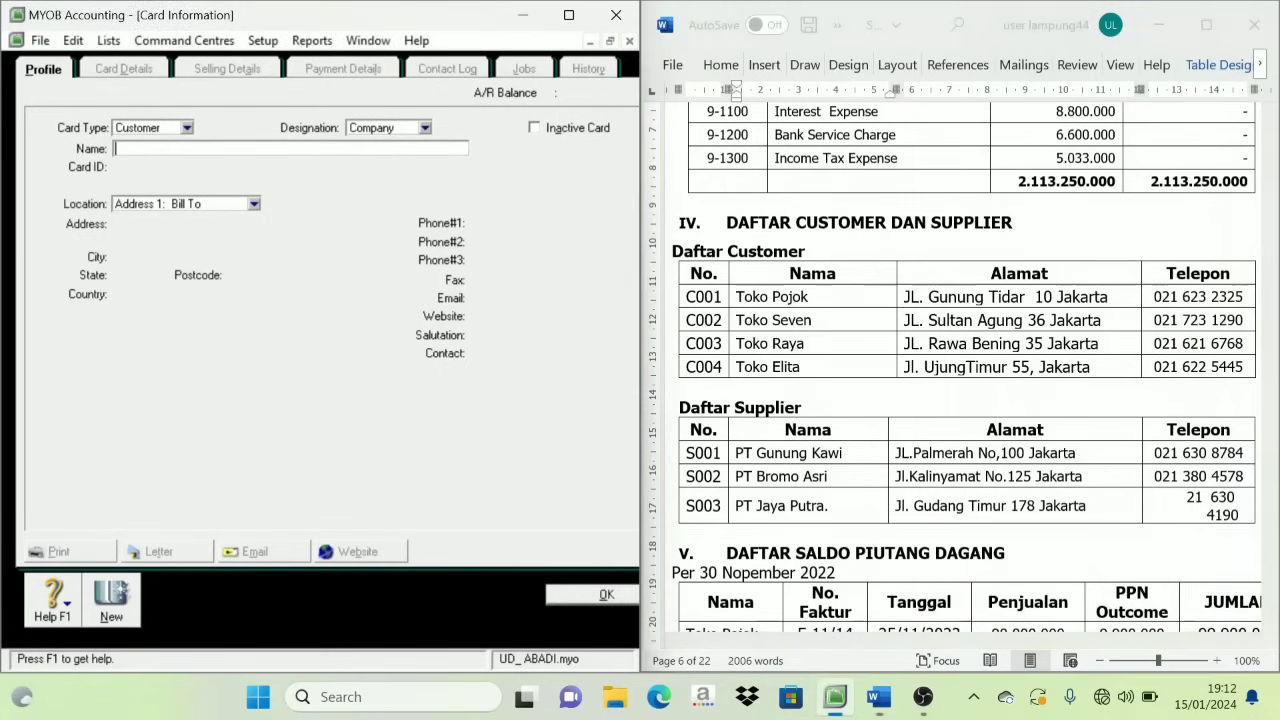
{"action": "key", "text": "ctrl+v"}
{"action": "key", "text": "Tab"}
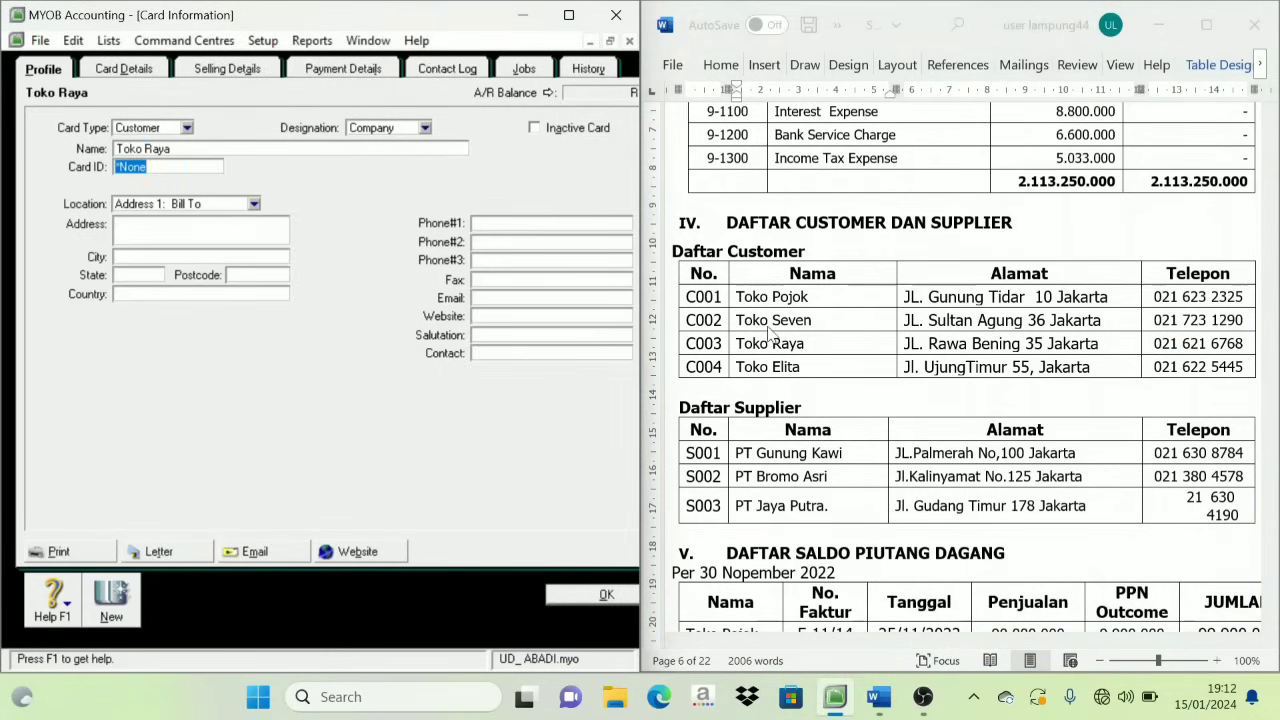
Copy Toko Raya's customer number from the document's customer list into the card ID.
{"action": "double_click", "coordinate": [705, 345]}
{"action": "key", "text": "ctrl+c"}
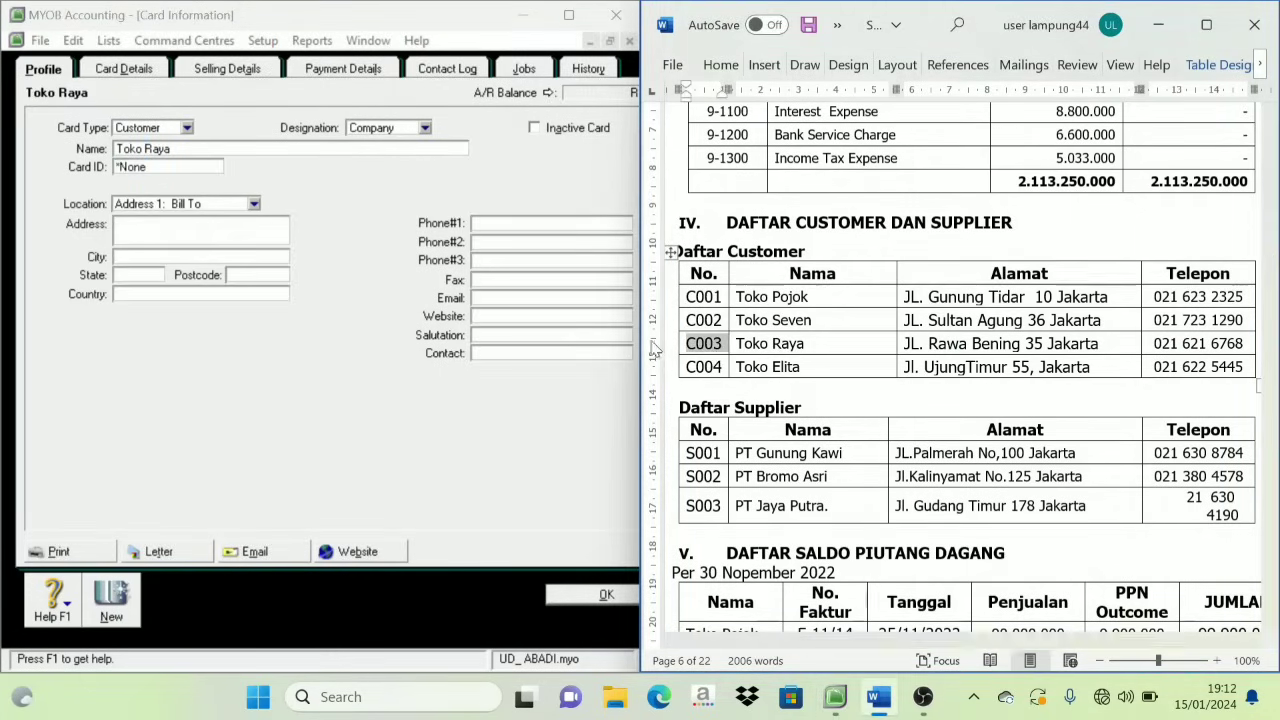
{"action": "key", "text": "alt+Tab"}
{"action": "key", "text": "ctrl+v"}
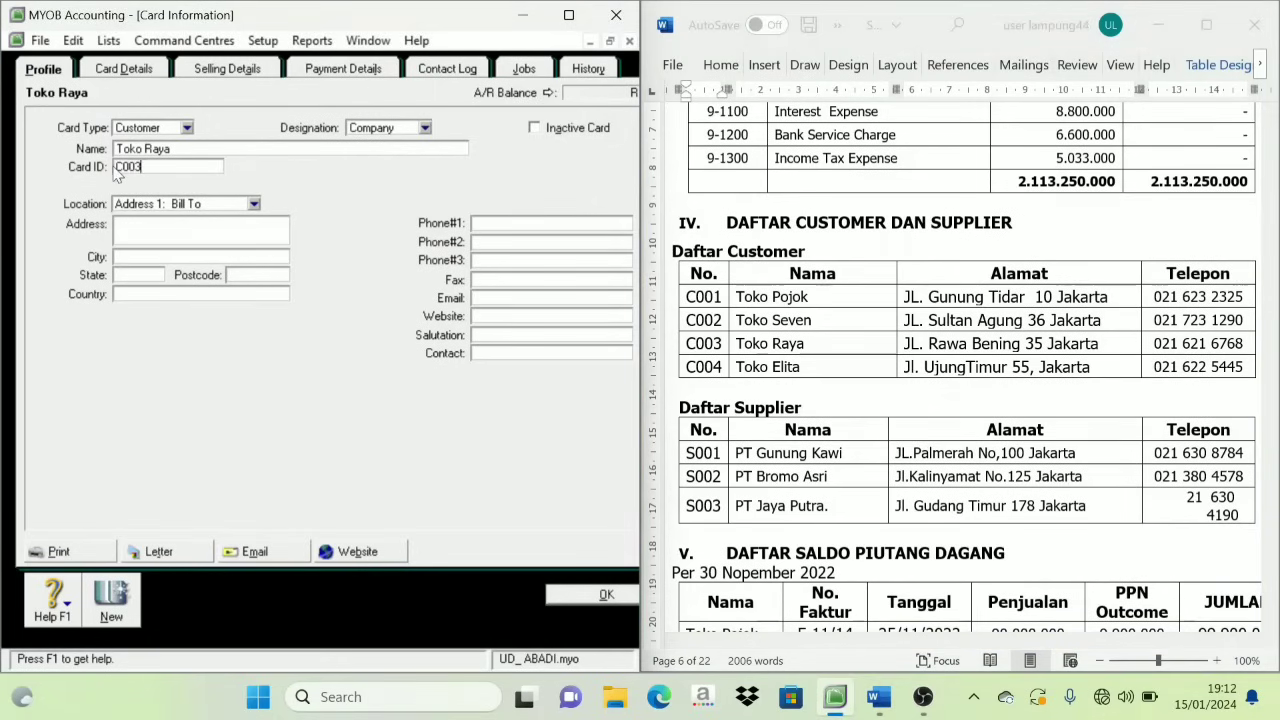
Copy Toko Raya's street address from the customer list into the card's address.
{"action": "key", "text": "alt+Tab"}
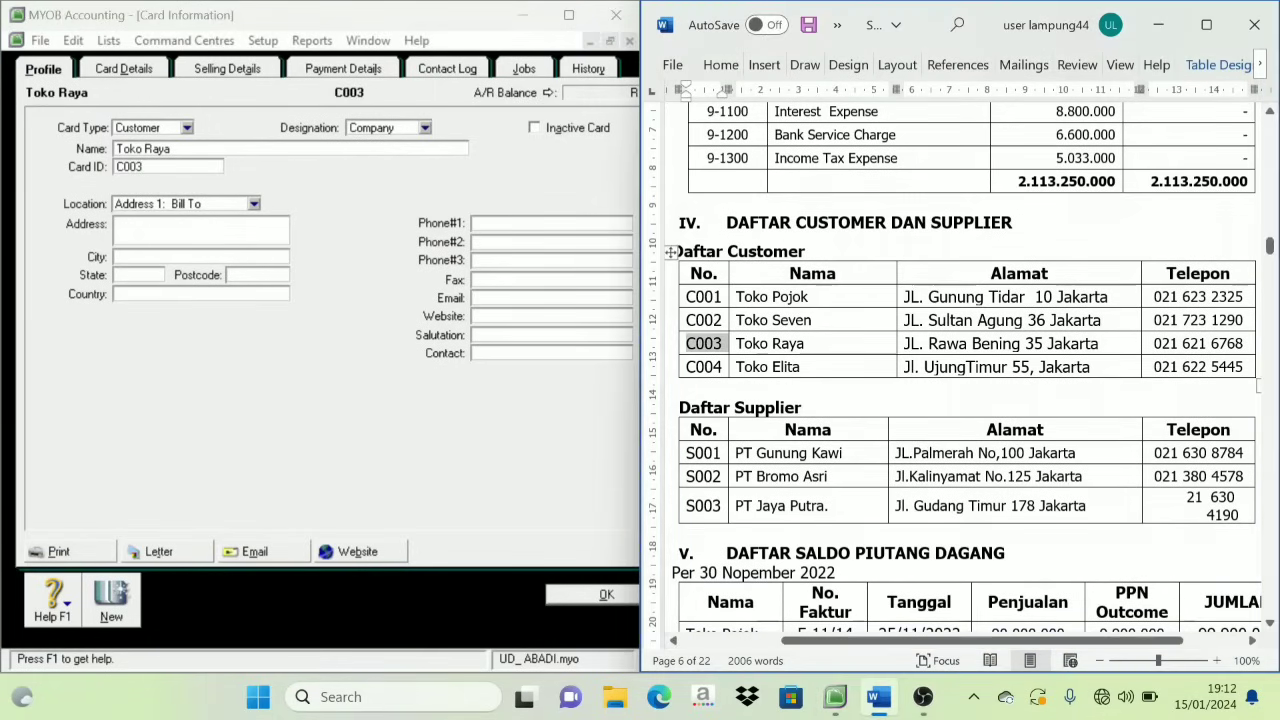
{"action": "left_click_drag", "start_coordinate": [1099, 343], "coordinate": [905, 358]}
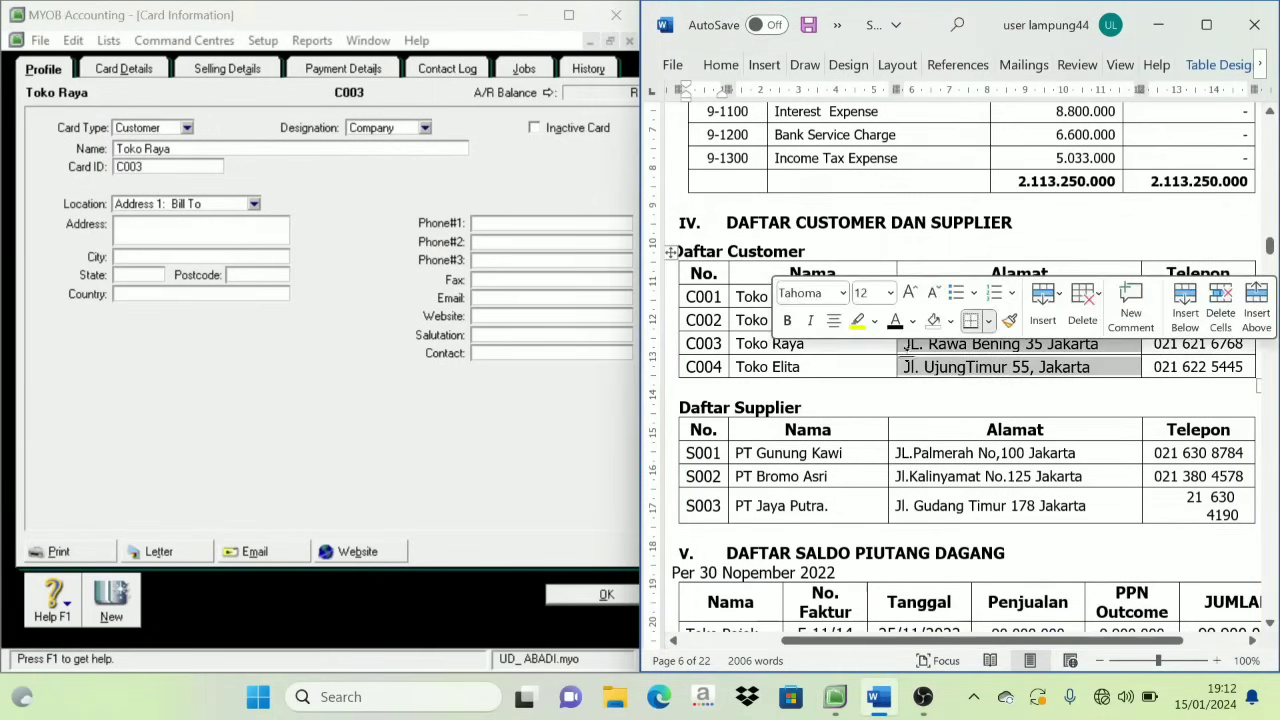
{"action": "triple_click", "coordinate": [918, 342]}
{"action": "key", "text": "ctrl+c"}
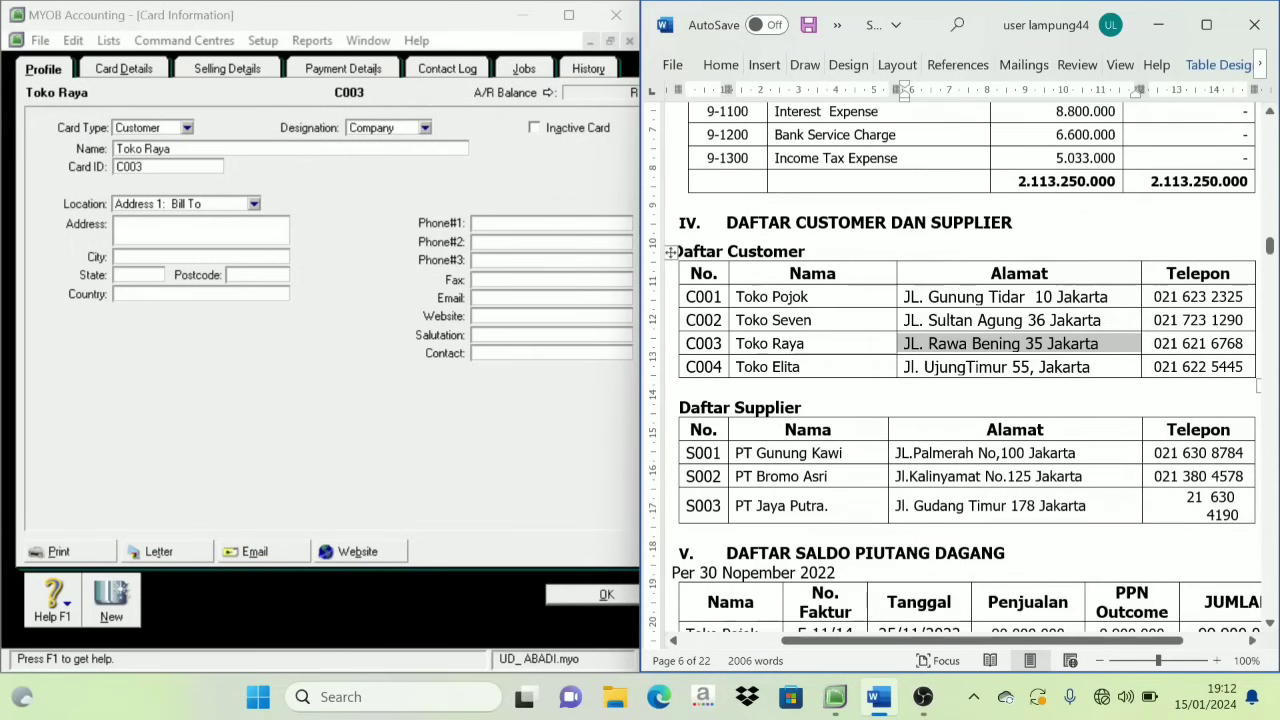
{"action": "left_click", "coordinate": [200, 229]}
{"action": "key", "text": "ctrl+v"}
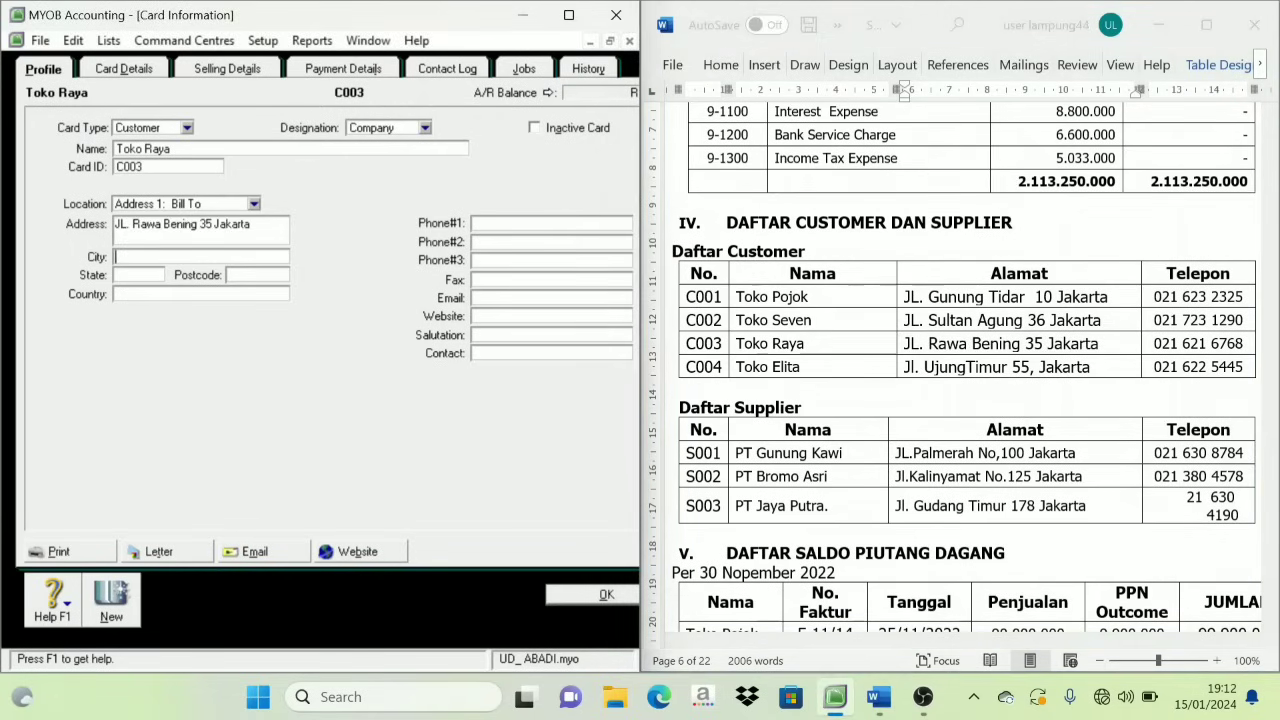
Set Toko Raya's city to Jakarta, state to DKI Jakarta and country to Indonesia.
{"action": "type", "text": "Jakarta"}
{"action": "key", "text": "Tab"}
{"action": "type", "text": "DKI Jakarta"}
{"action": "key", "text": "Tab"}
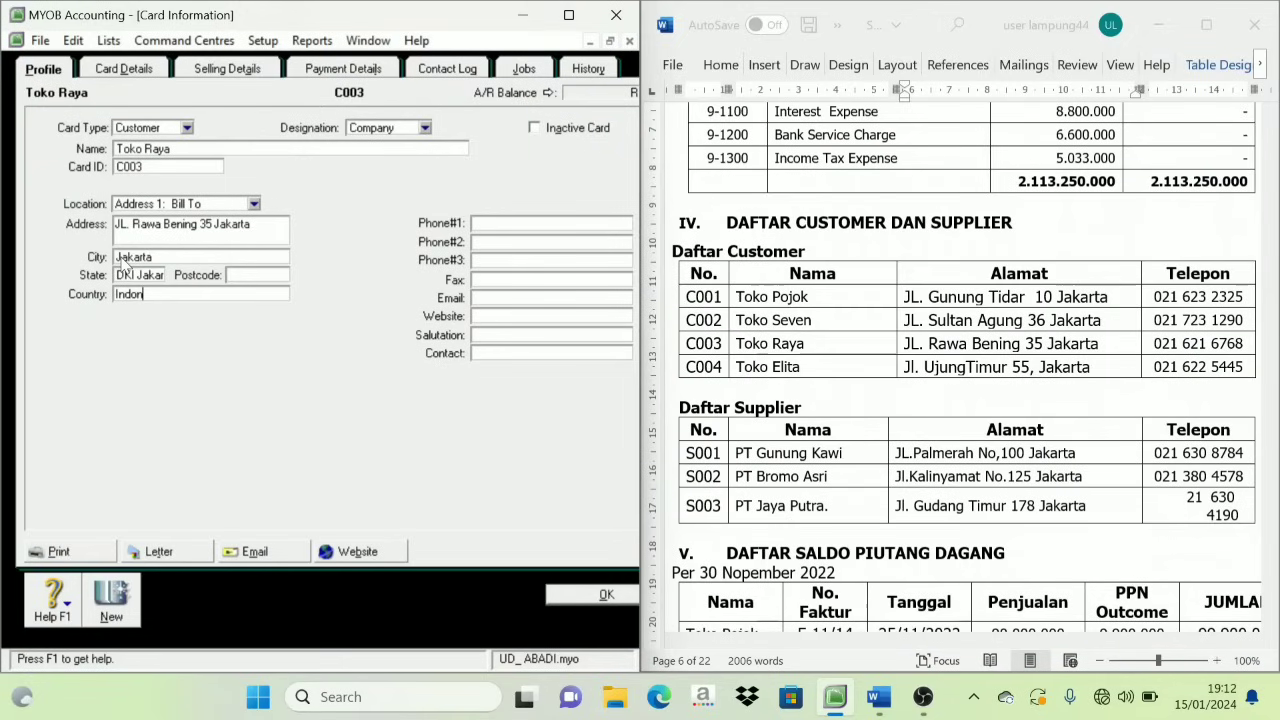
Start another new customer card and name it Toko Elita, copying the name from the customer list.
{"action": "left_click", "coordinate": [115, 612]}
{"action": "triple_click", "coordinate": [760, 367]}
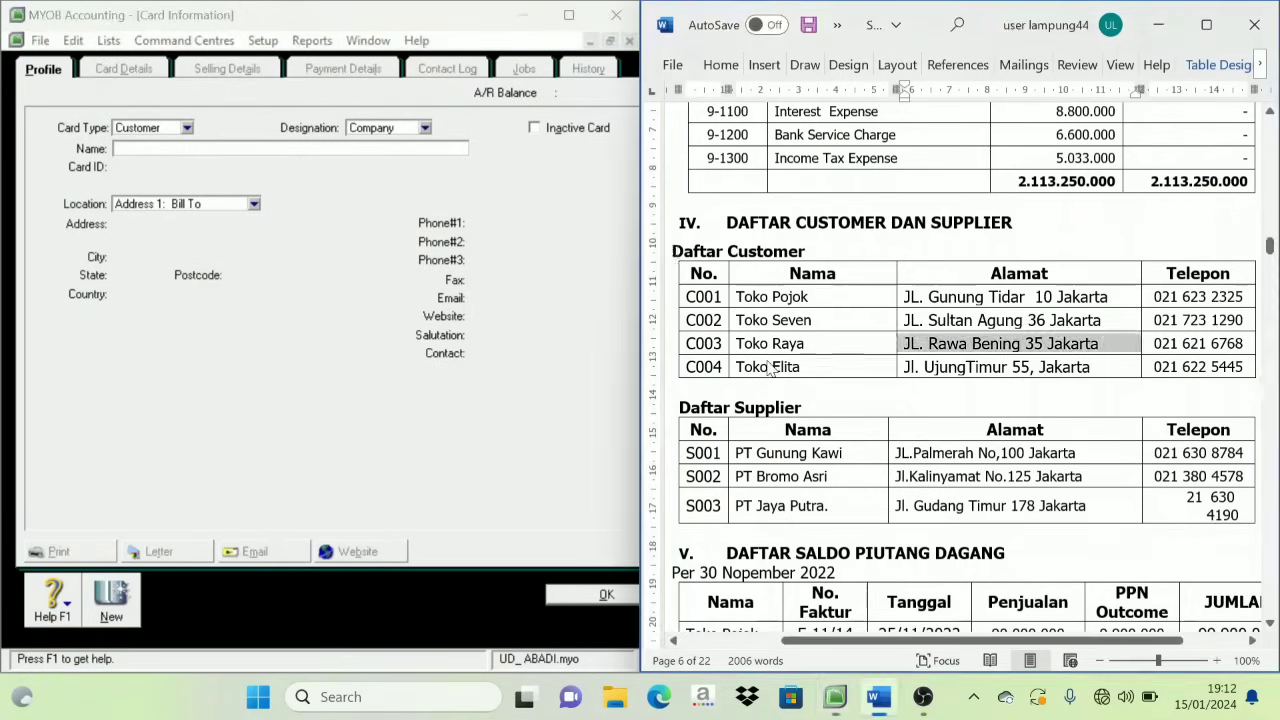
{"action": "left_click", "coordinate": [154, 149]}
{"action": "key", "text": "ctrl+v"}
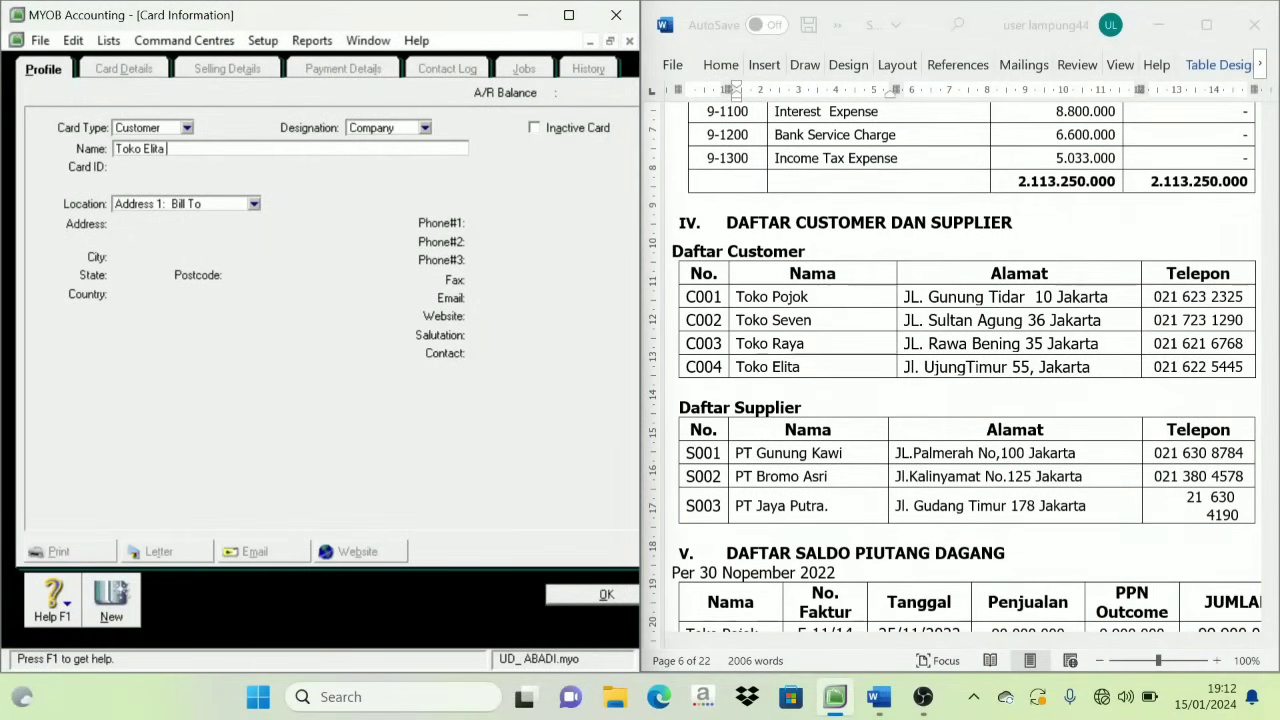
{"action": "key", "text": "Tab"}
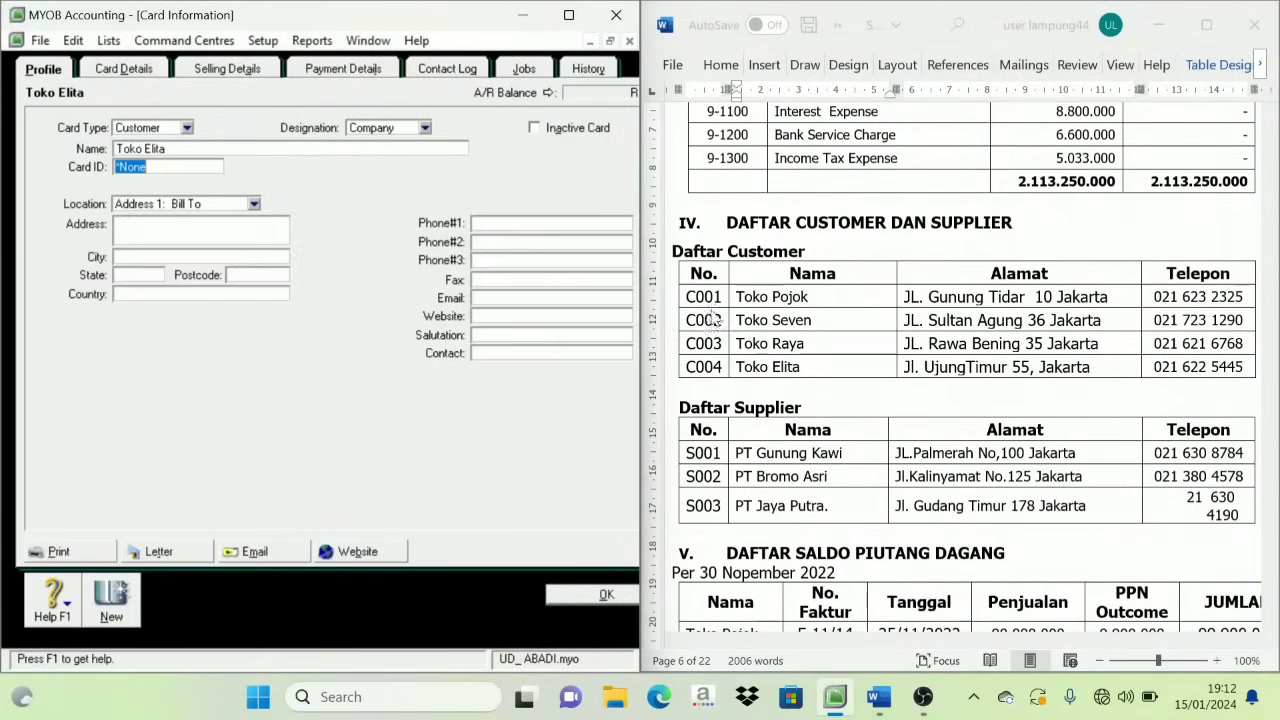
Fill in Toko Elita's card ID with its customer number from the document's customer list.
{"action": "double_click", "coordinate": [706, 368]}
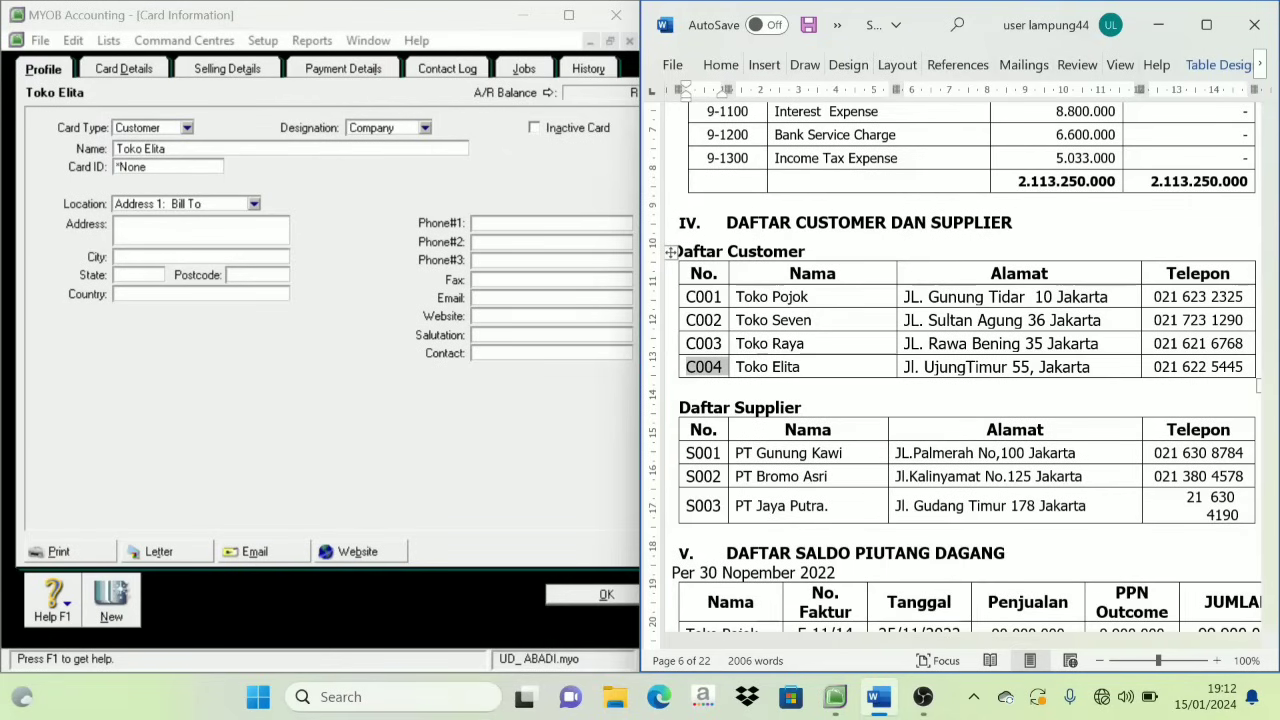
{"action": "key", "text": "ctrl+c"}
{"action": "left_click", "coordinate": [77, 171]}
{"action": "key", "text": "ctrl+v"}
{"action": "key", "text": "Tab"}
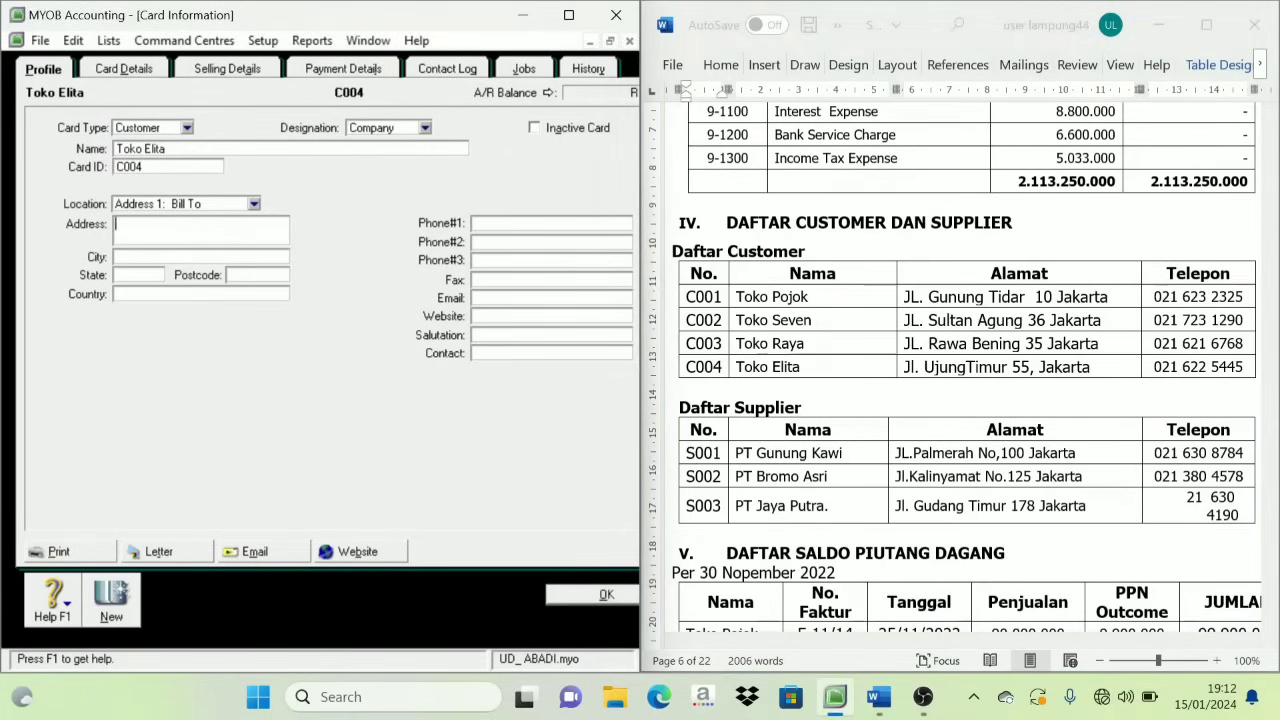
Copy Toko Elita's street address from the customer list into the card's address.
{"action": "left_click", "coordinate": [1115, 370]}
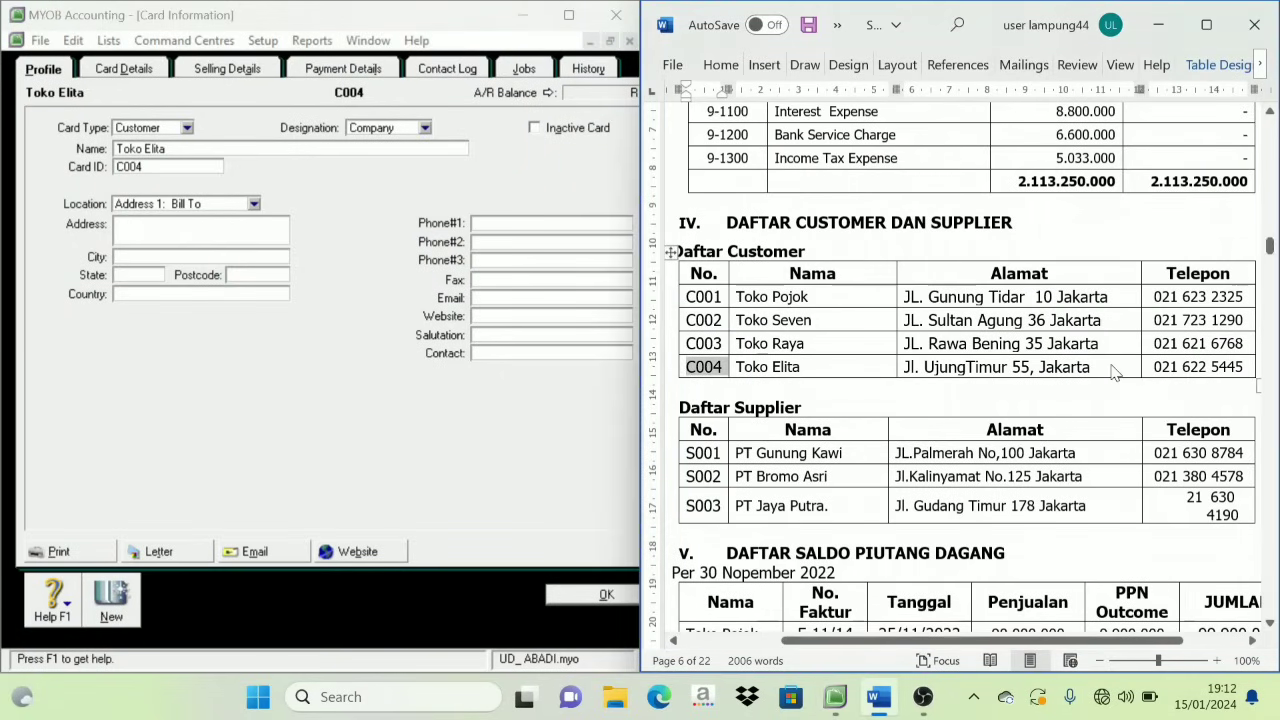
{"action": "triple_click", "coordinate": [1105, 370]}
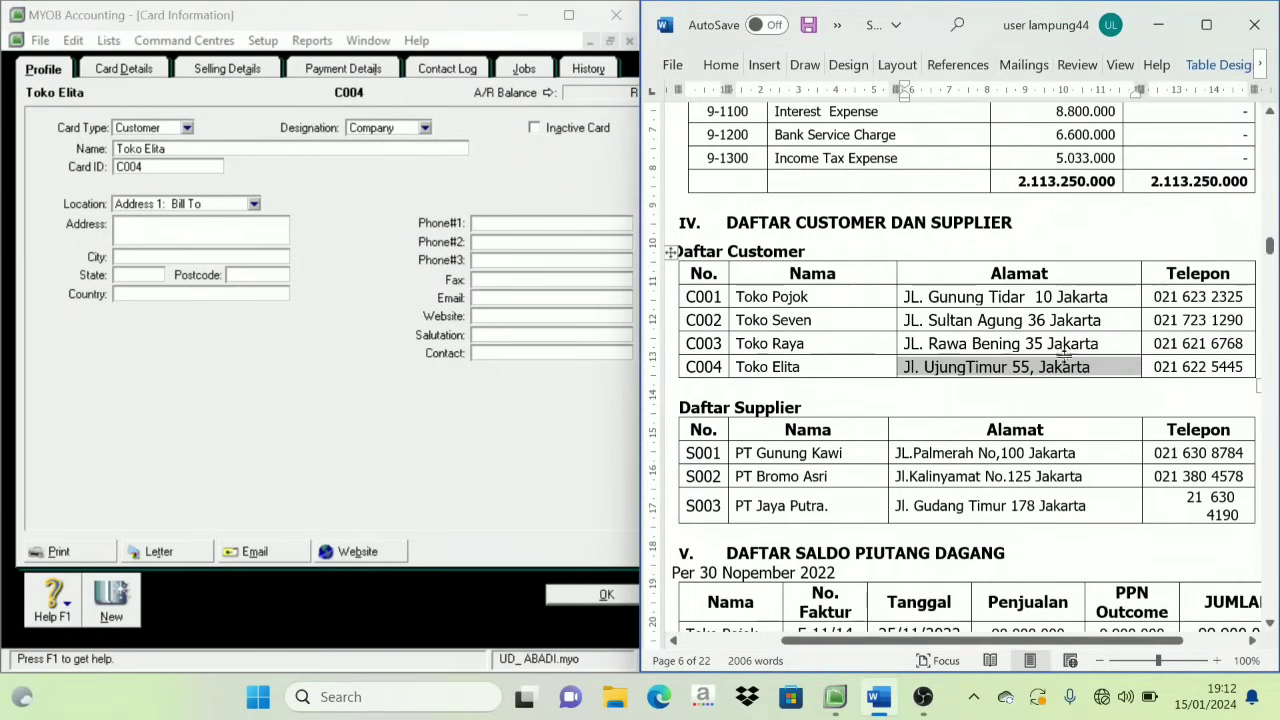
{"action": "left_click", "coordinate": [127, 228]}
{"action": "key", "text": "ctrl+v"}
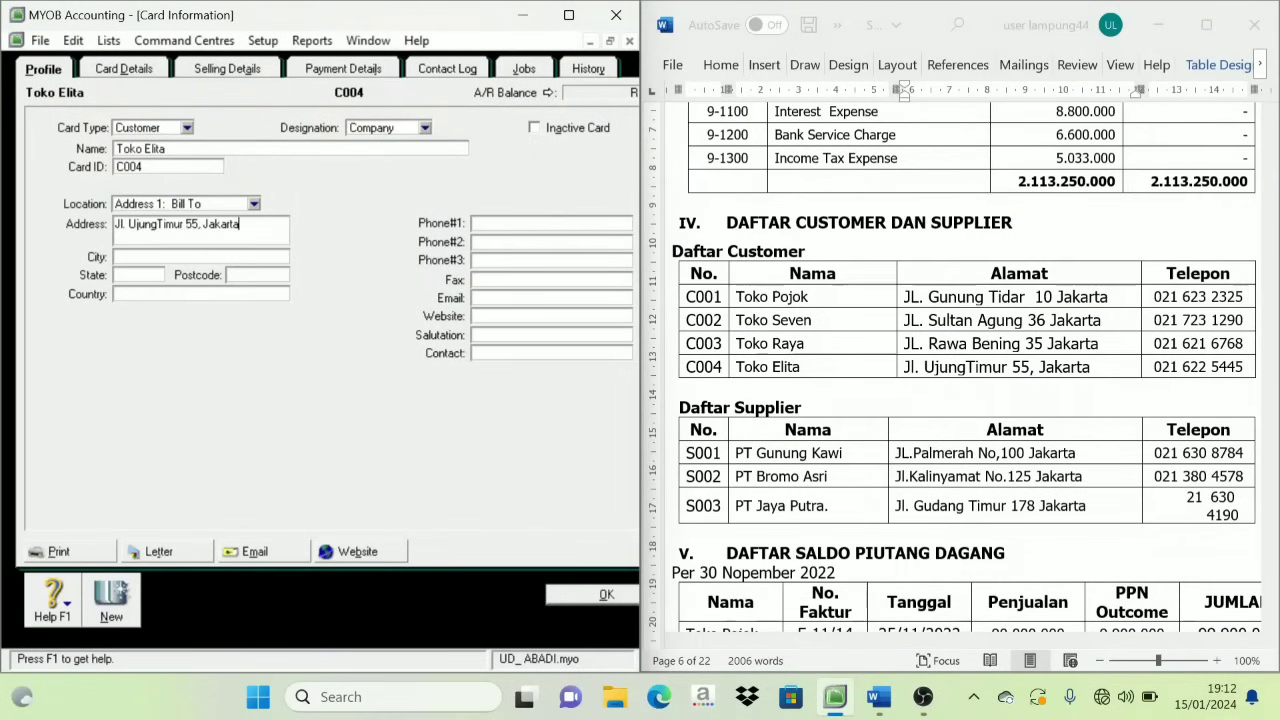
Set Toko Elita's city to Jakarta, state to DKI Jakarta and country to Indonesia.
{"action": "left_click", "coordinate": [202, 256]}
{"action": "type", "text": "arta"}
{"action": "key", "text": "Tab"}
{"action": "type", "text": "DKI Jakarta"}
{"action": "key", "text": "Tab"}
{"action": "key", "text": "Tab"}
{"action": "type", "text": "Indonesia"}
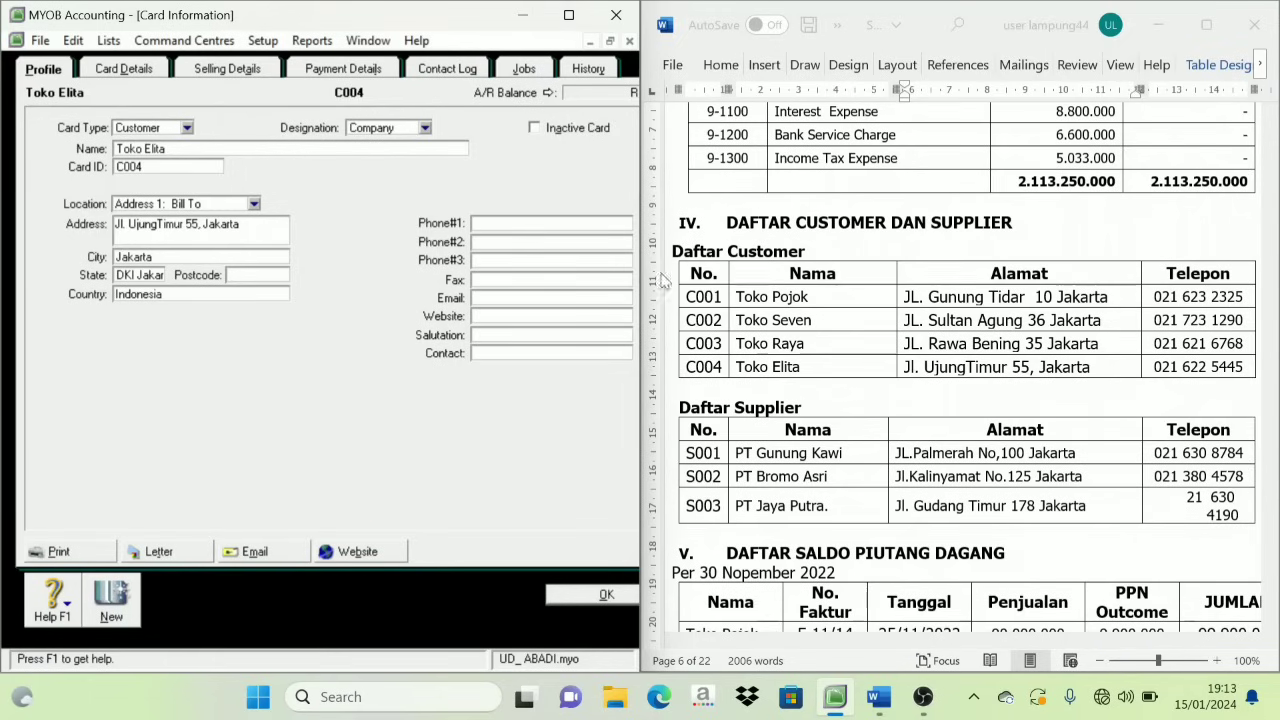
{"action": "left_click", "coordinate": [1190, 332]}
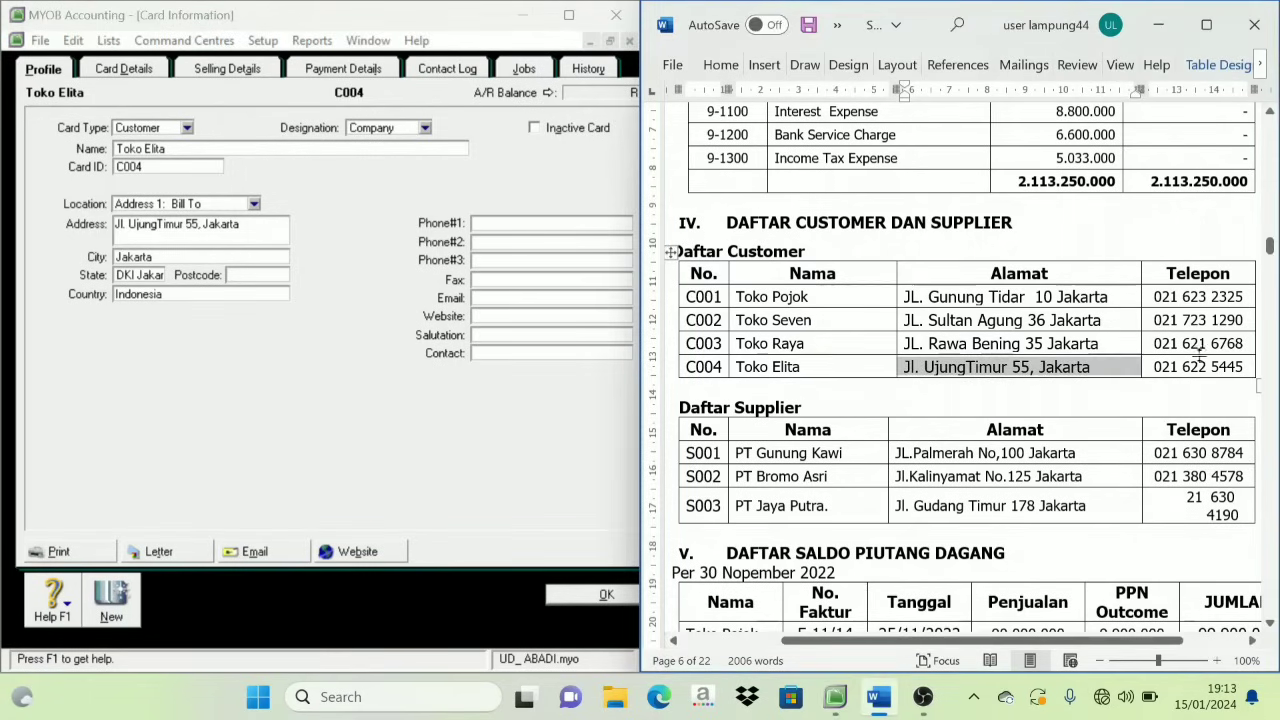
{"action": "triple_click", "coordinate": [1205, 370]}
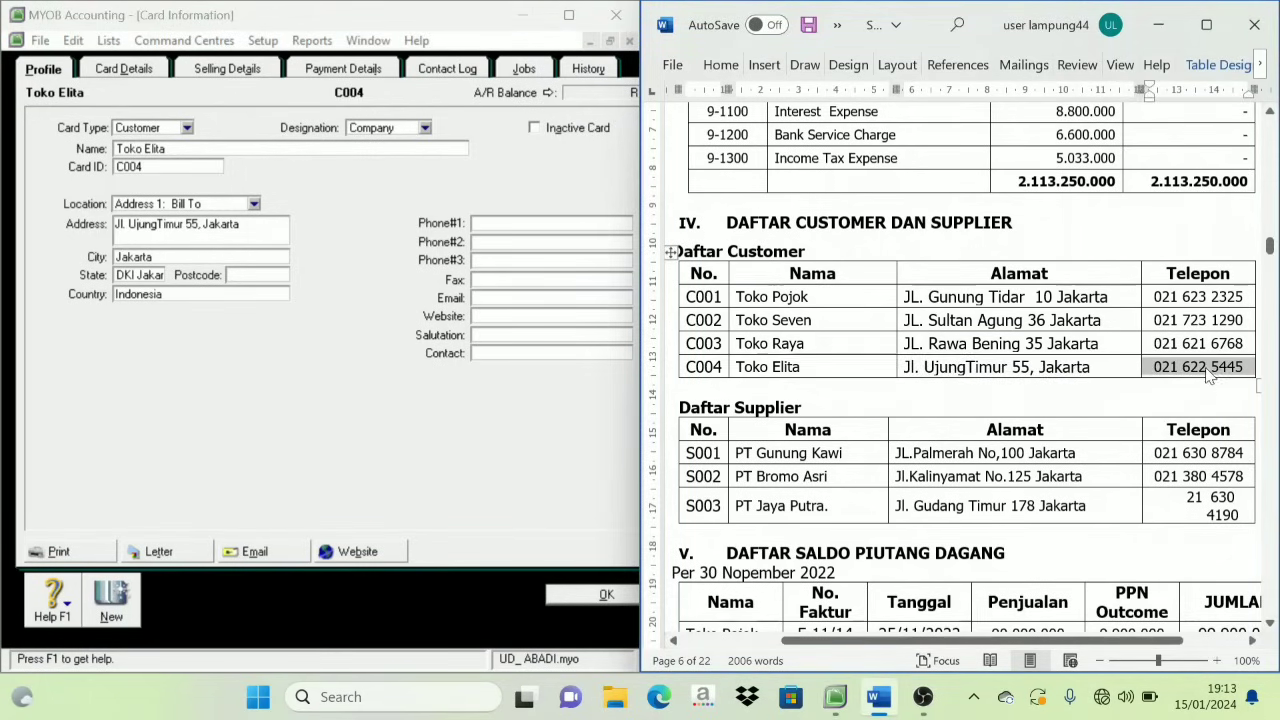
{"action": "left_click", "coordinate": [540, 223]}
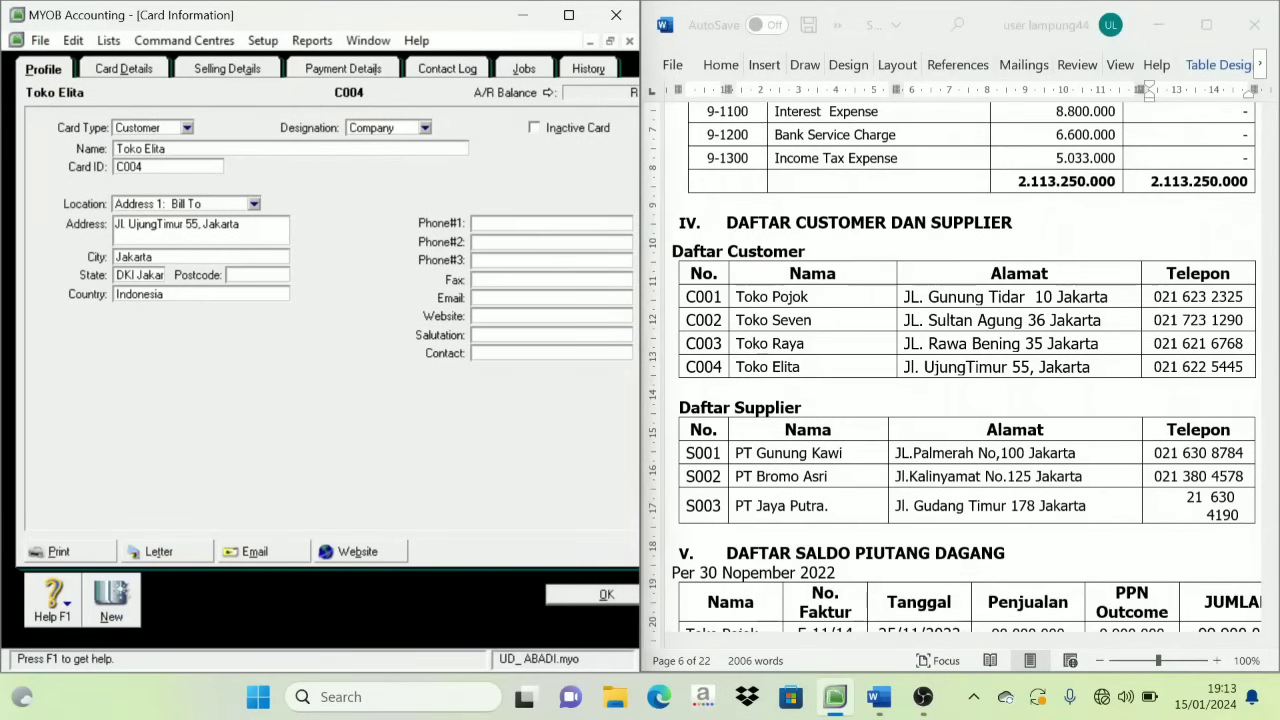
{"action": "key", "text": "ctrl+v"}
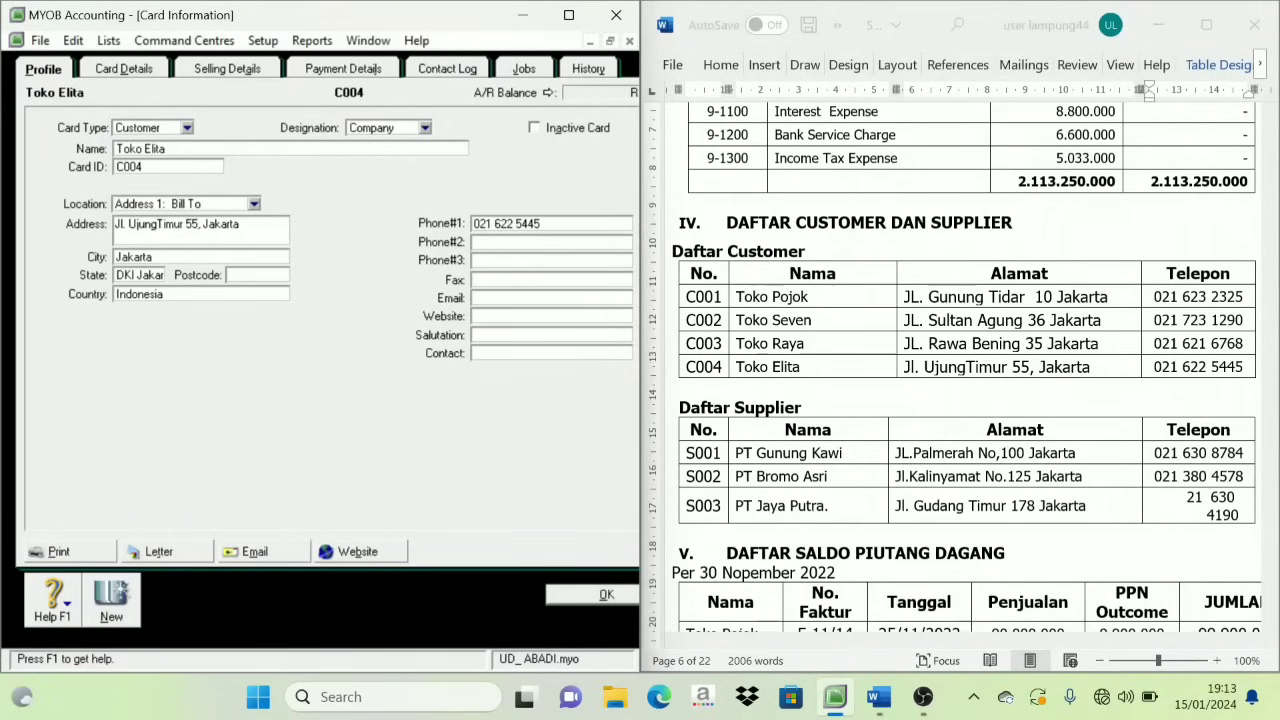
{"action": "left_click", "coordinate": [603, 595]}
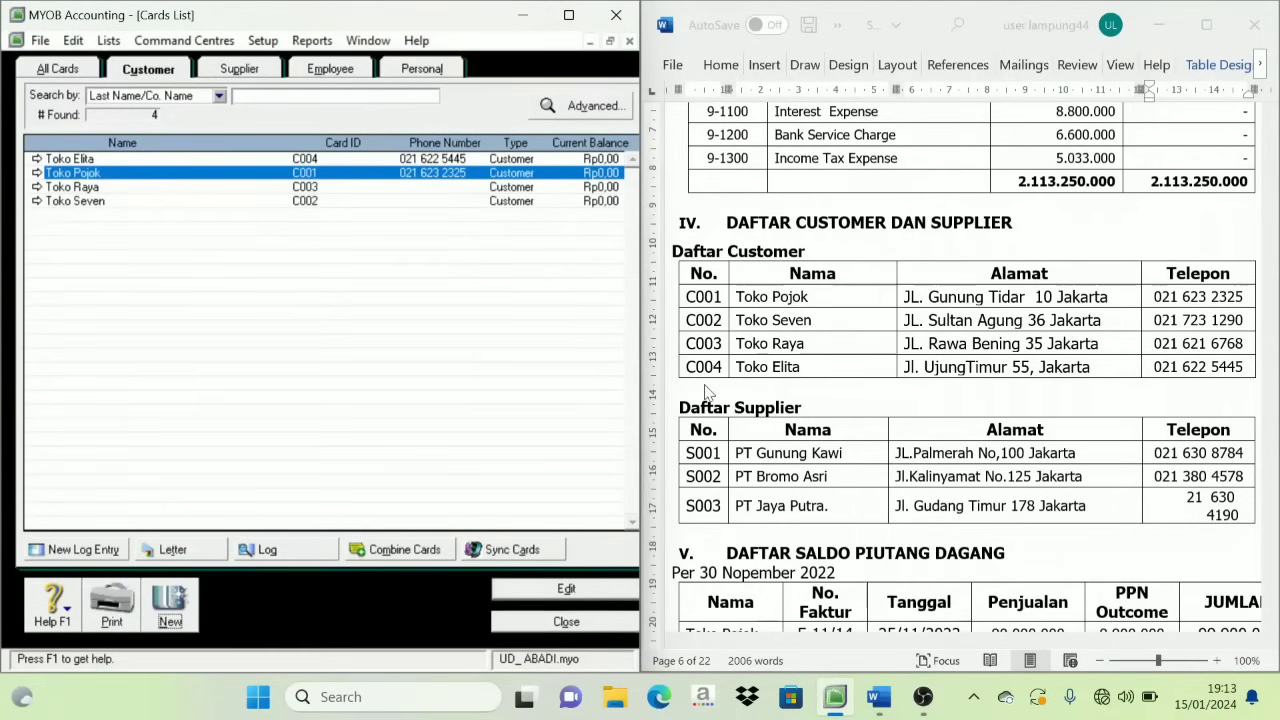
Start a new supplier card and name it PT Gunung Kawi, copying the name from the document's supplier list.
{"action": "scroll", "coordinate": [705, 390], "scroll_direction": "down", "scroll_amount": 2}
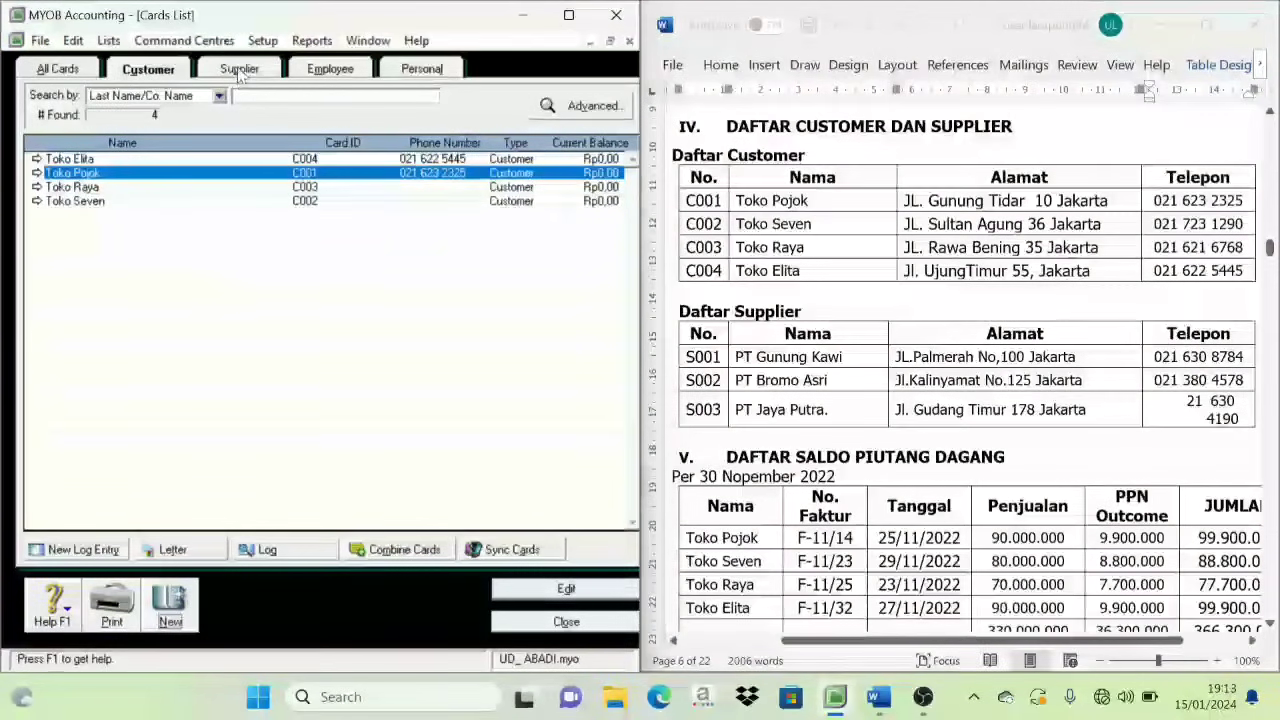
{"action": "left_click", "coordinate": [240, 70]}
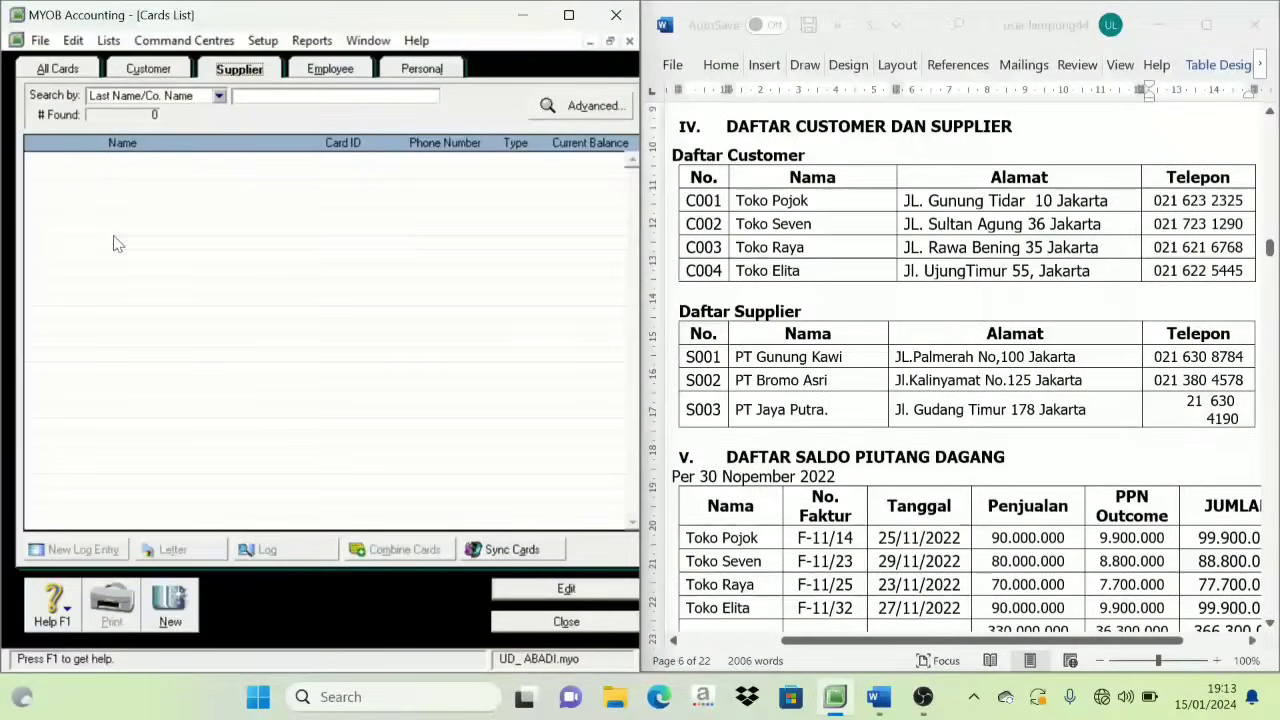
{"action": "left_click", "coordinate": [170, 620]}
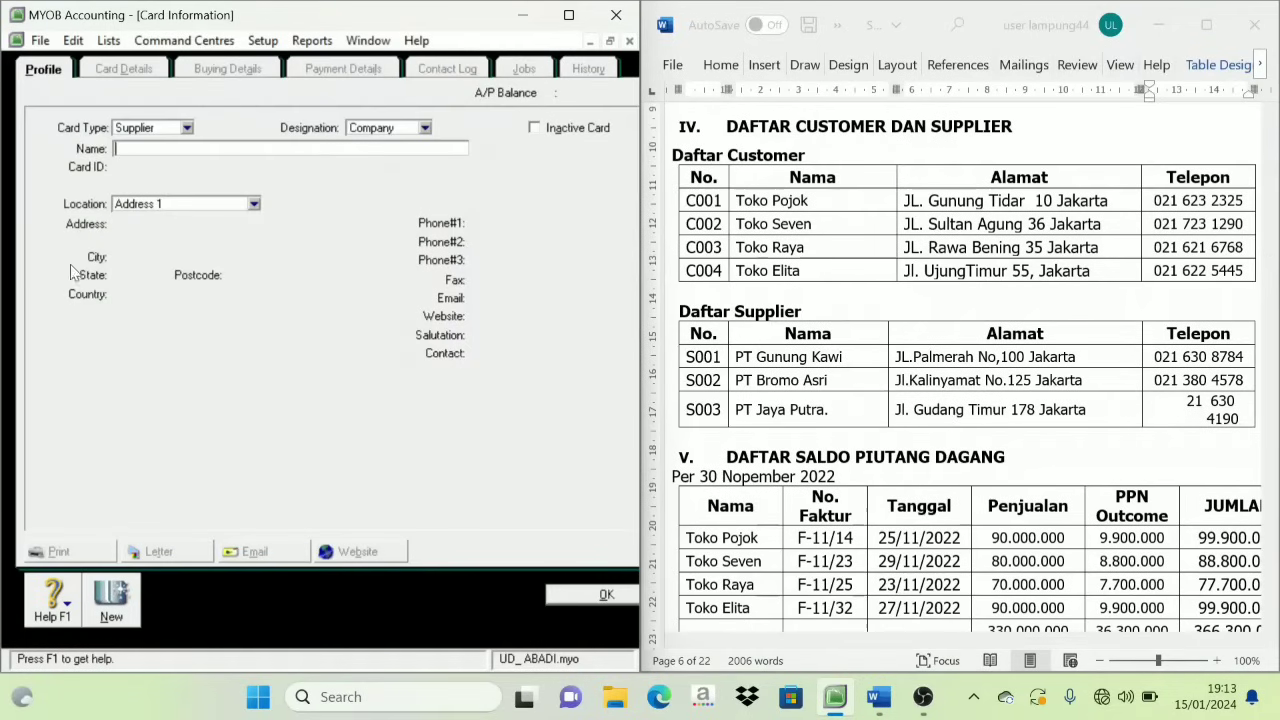
{"action": "left_click", "coordinate": [792, 366]}
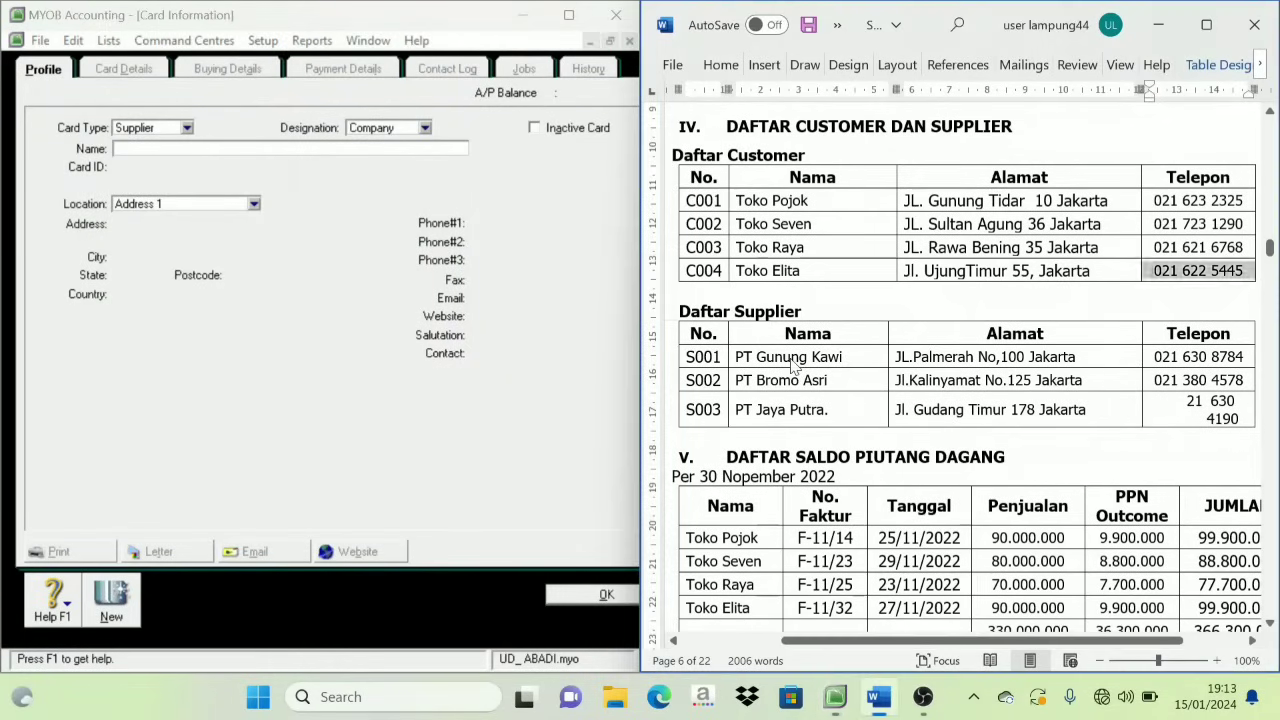
{"action": "triple_click", "coordinate": [792, 366]}
{"action": "key", "text": "ctrl+c"}
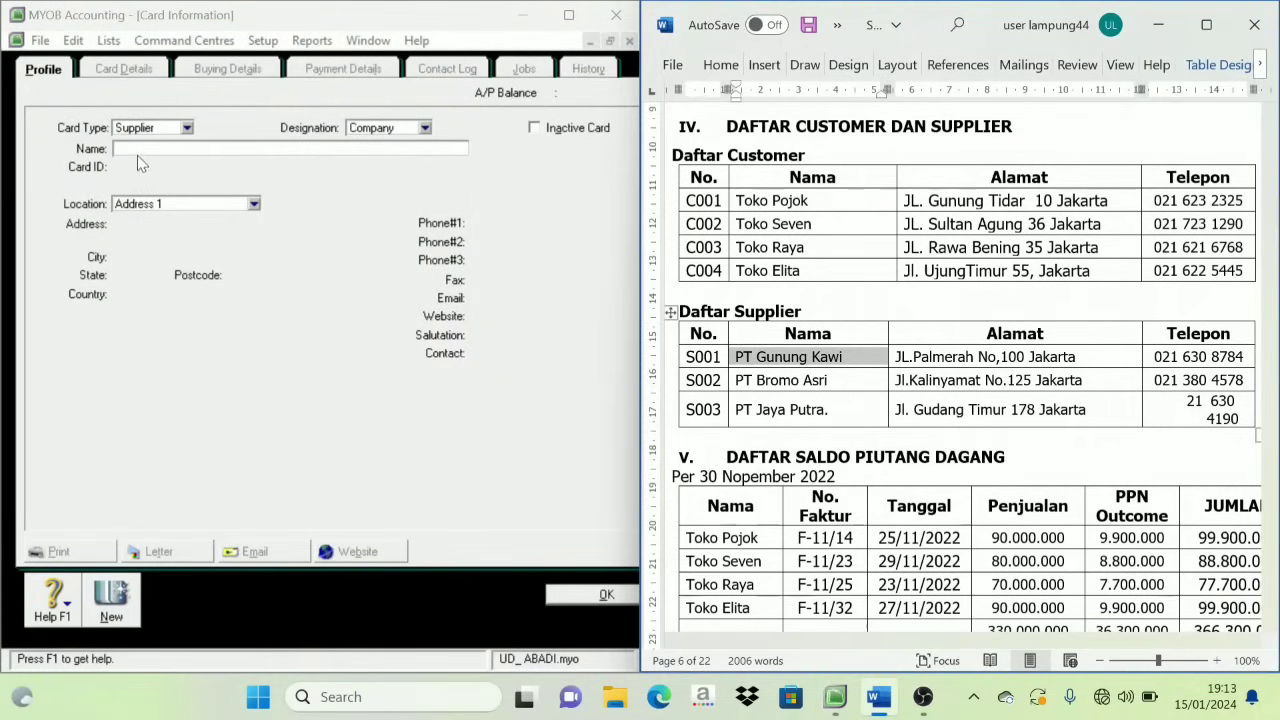
{"action": "left_click", "coordinate": [140, 150]}
{"action": "key", "text": "ctrl+v"}
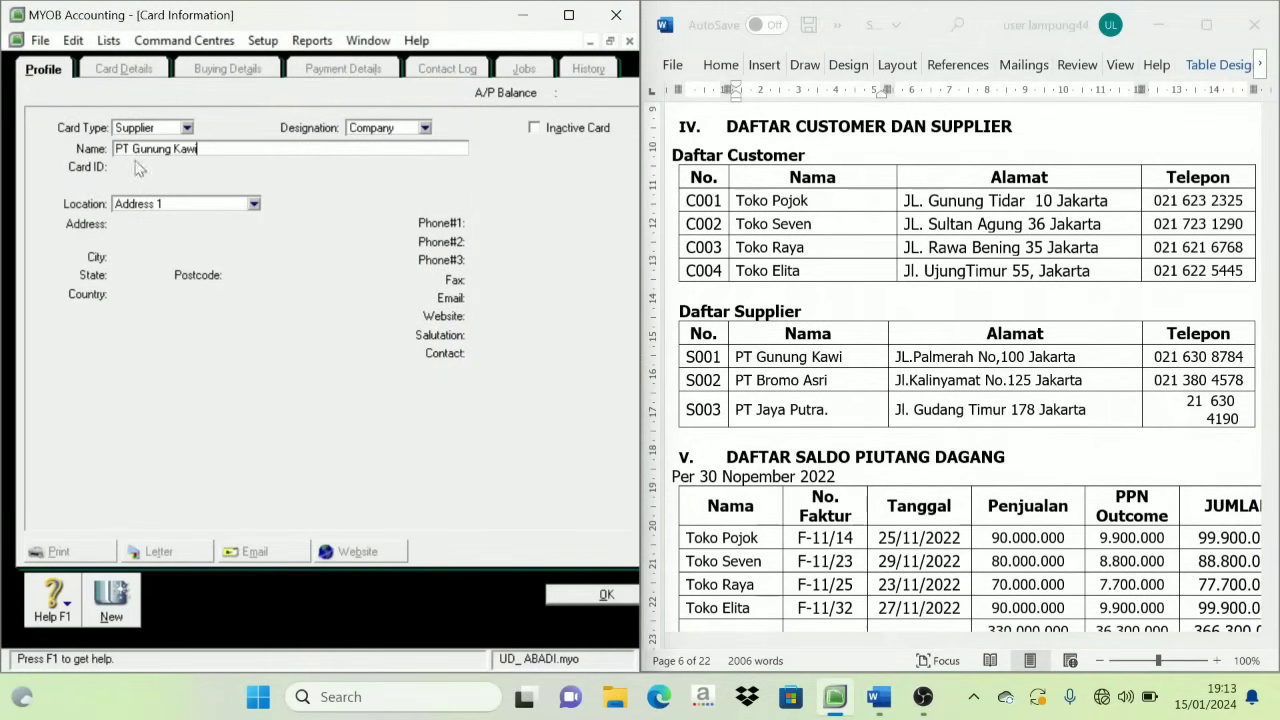
{"action": "key", "text": "Tab"}
Fill in PT Gunung Kawi's card ID with its supplier number from the document's supplier list.
{"action": "double_click", "coordinate": [697, 366]}
{"action": "key", "text": "ctrl+c"}
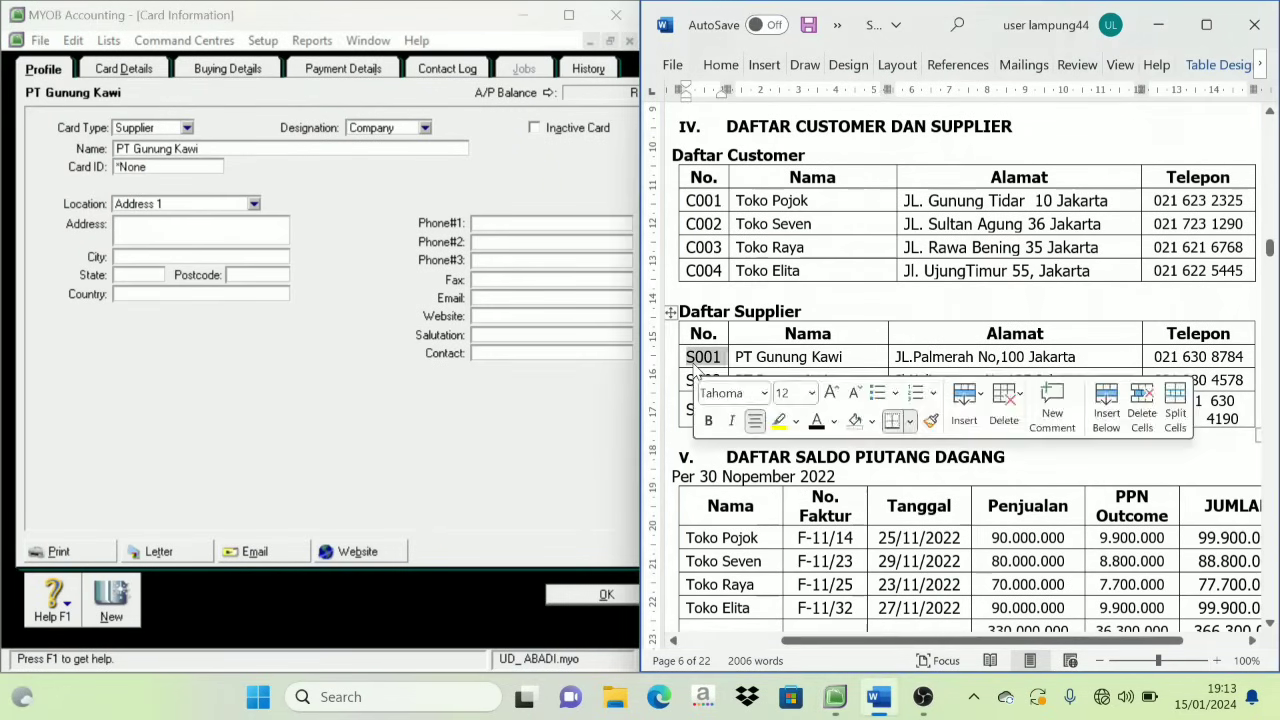
{"action": "key", "text": "alt+Tab"}
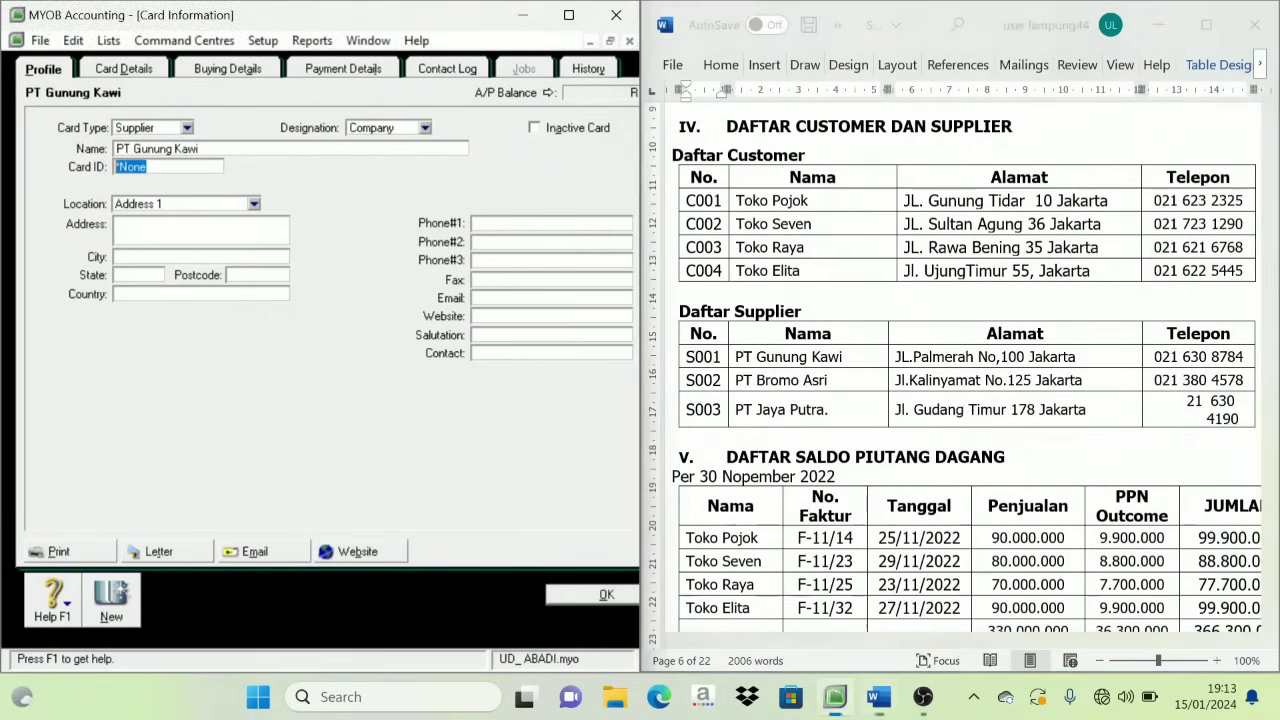
{"action": "key", "text": "ctrl+v"}
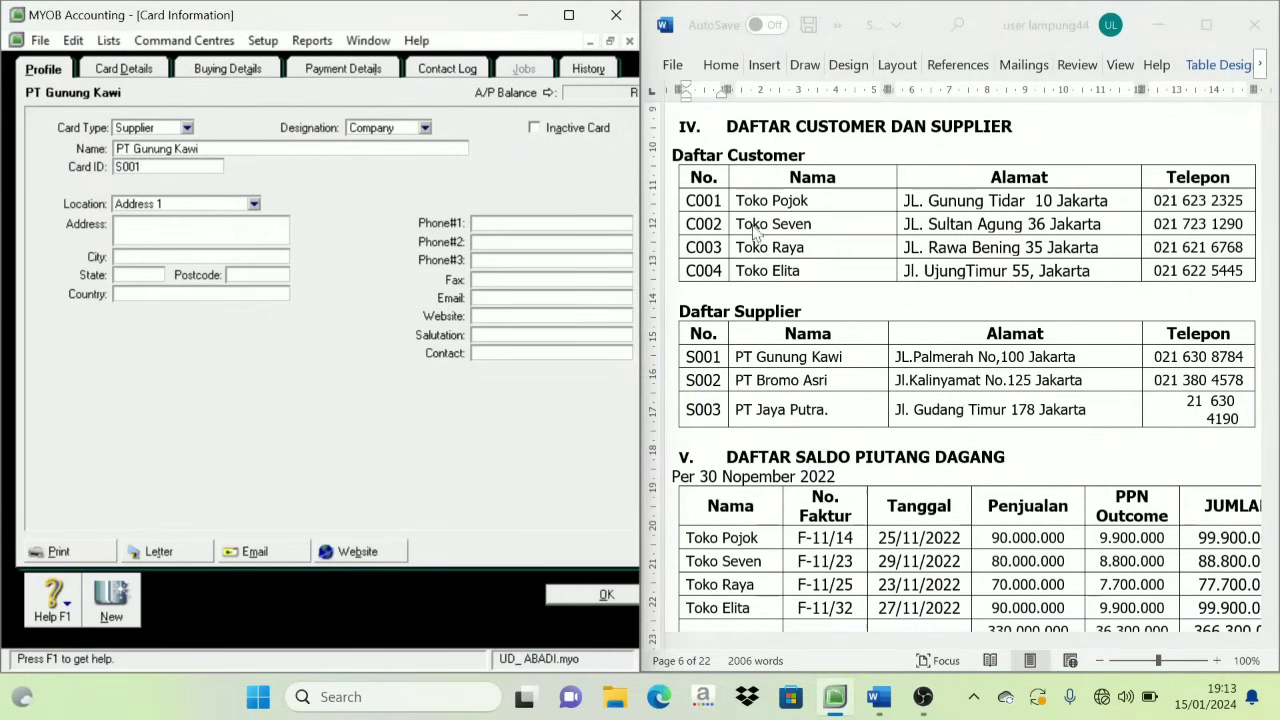
Copy PT Gunung Kawi's street address from the supplier list into the card's address.
{"action": "key", "text": "alt+Tab"}
{"action": "left_click_drag", "start_coordinate": [1077, 357], "coordinate": [901, 361]}
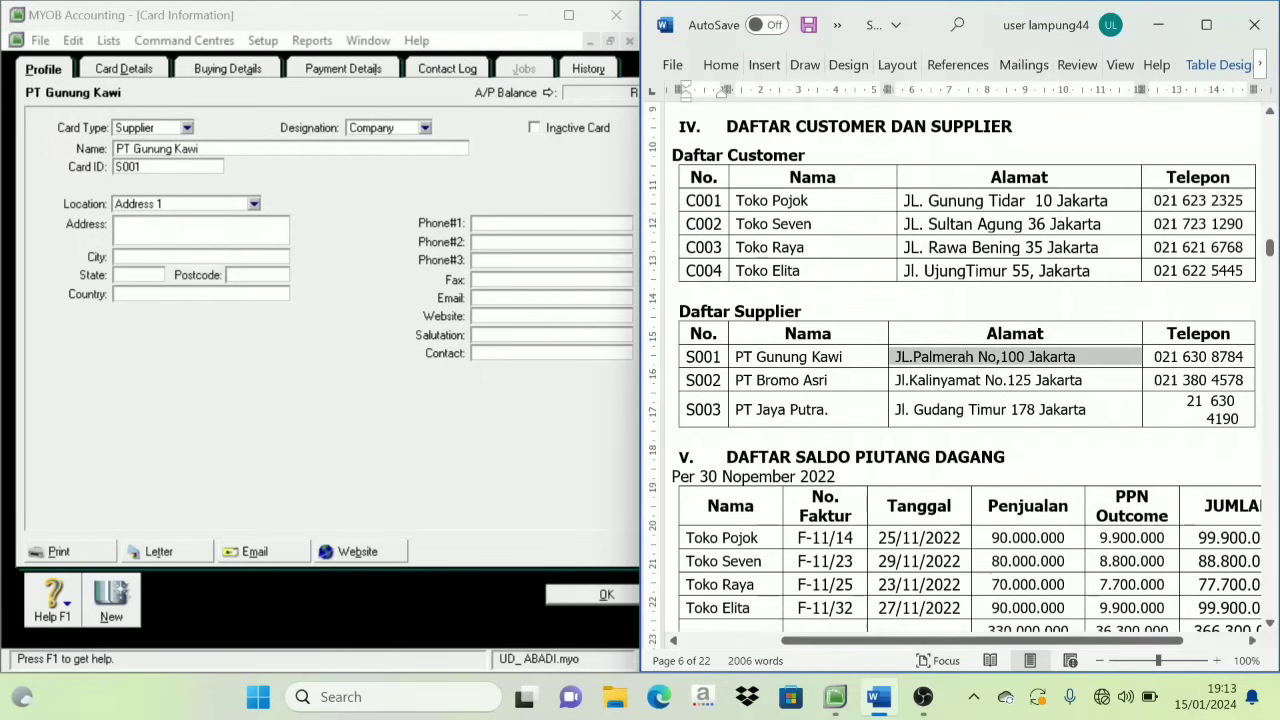
{"action": "key", "text": "ctrl+c"}
{"action": "key", "text": "alt+Tab"}
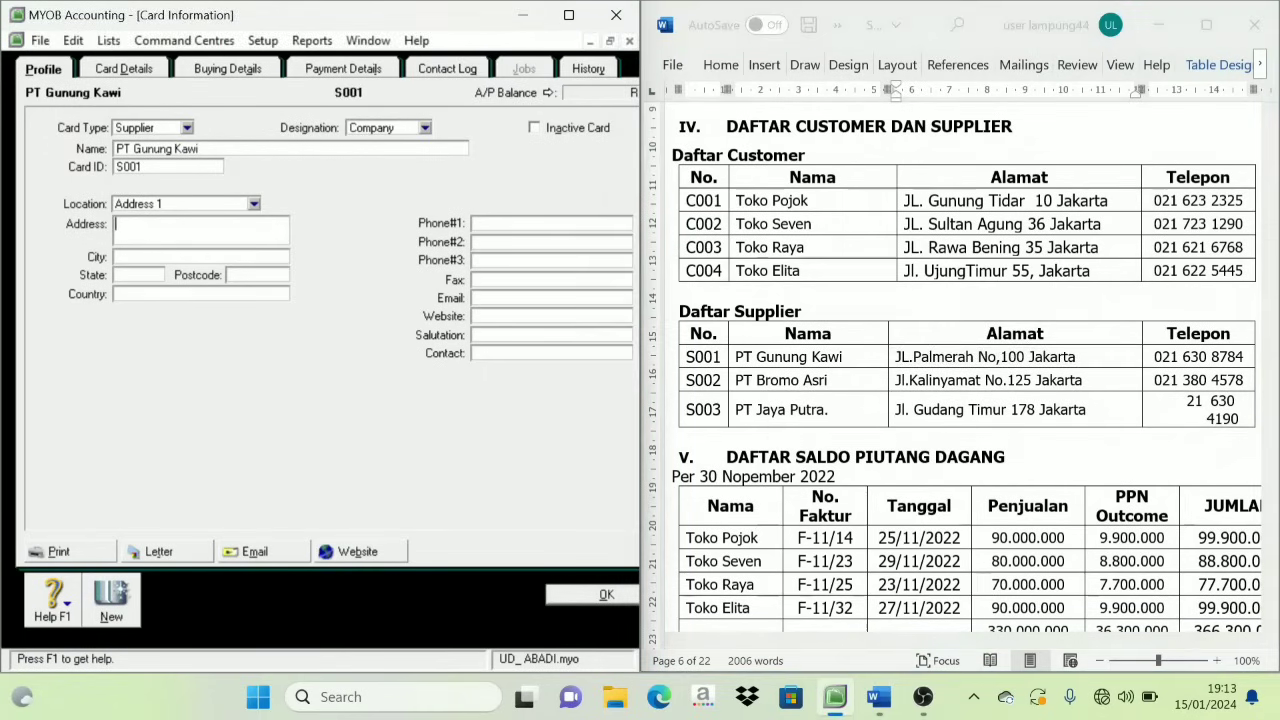
{"action": "key", "text": "ctrl+v"}
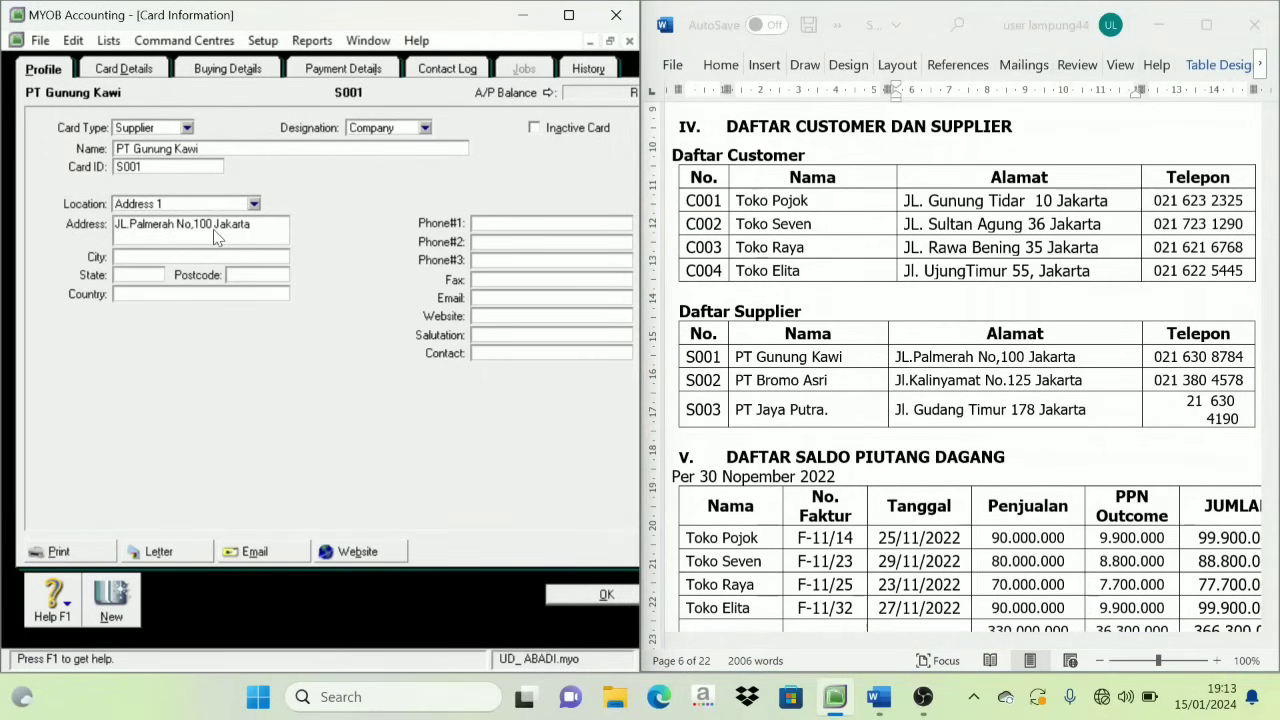
Set PT Gunung Kawi's city to Jakarta, state to DKI Jakarta and country to Indonesia.
{"action": "type", "text": "Jakarta"}
{"action": "key", "text": "Tab"}
{"action": "type", "text": "DKI Jakarta"}
{"action": "key", "text": "Tab"}
{"action": "type", "text": "Indonesia"}
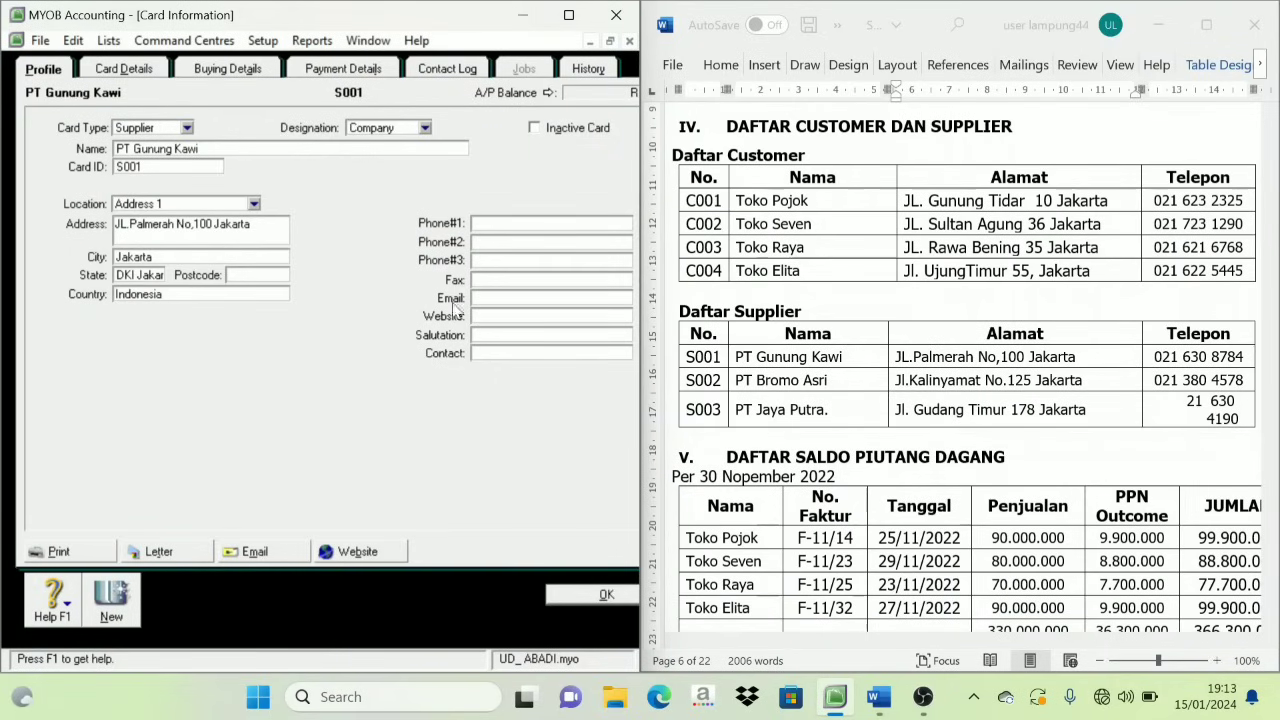
{"action": "double_click", "coordinate": [1225, 357]}
{"action": "triple_click", "coordinate": [1225, 357]}
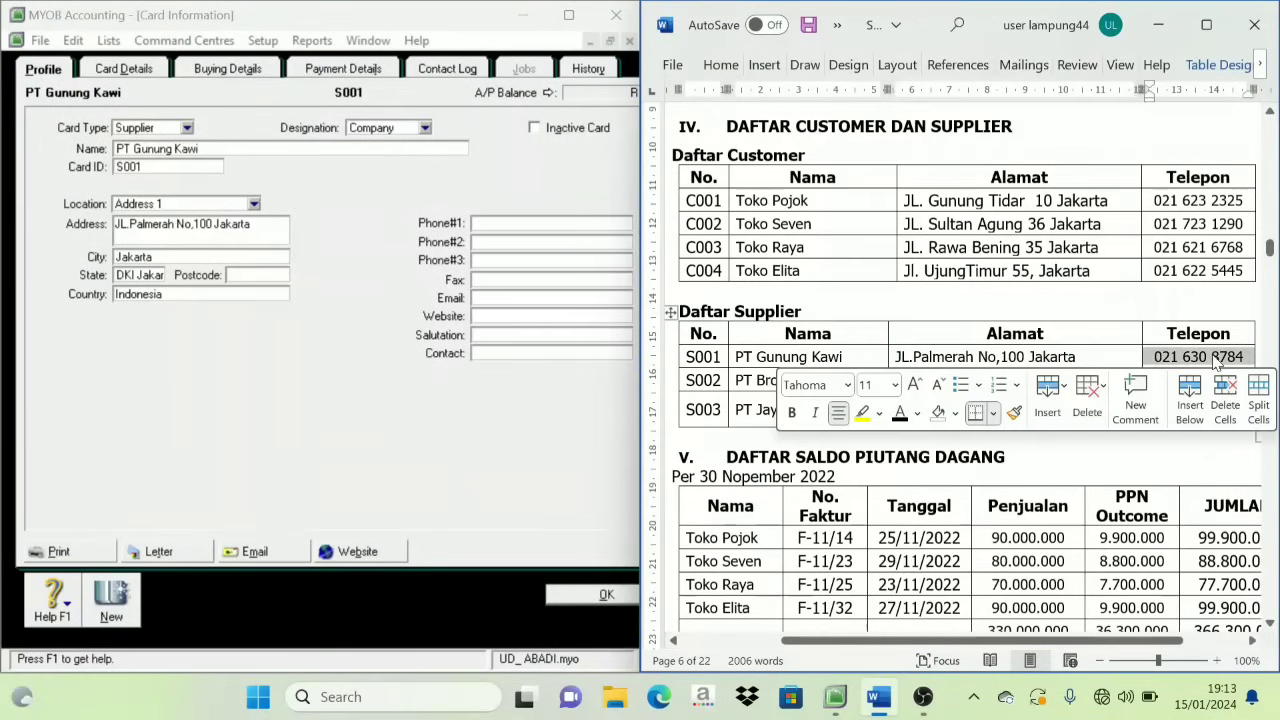
{"action": "left_click", "coordinate": [500, 224]}
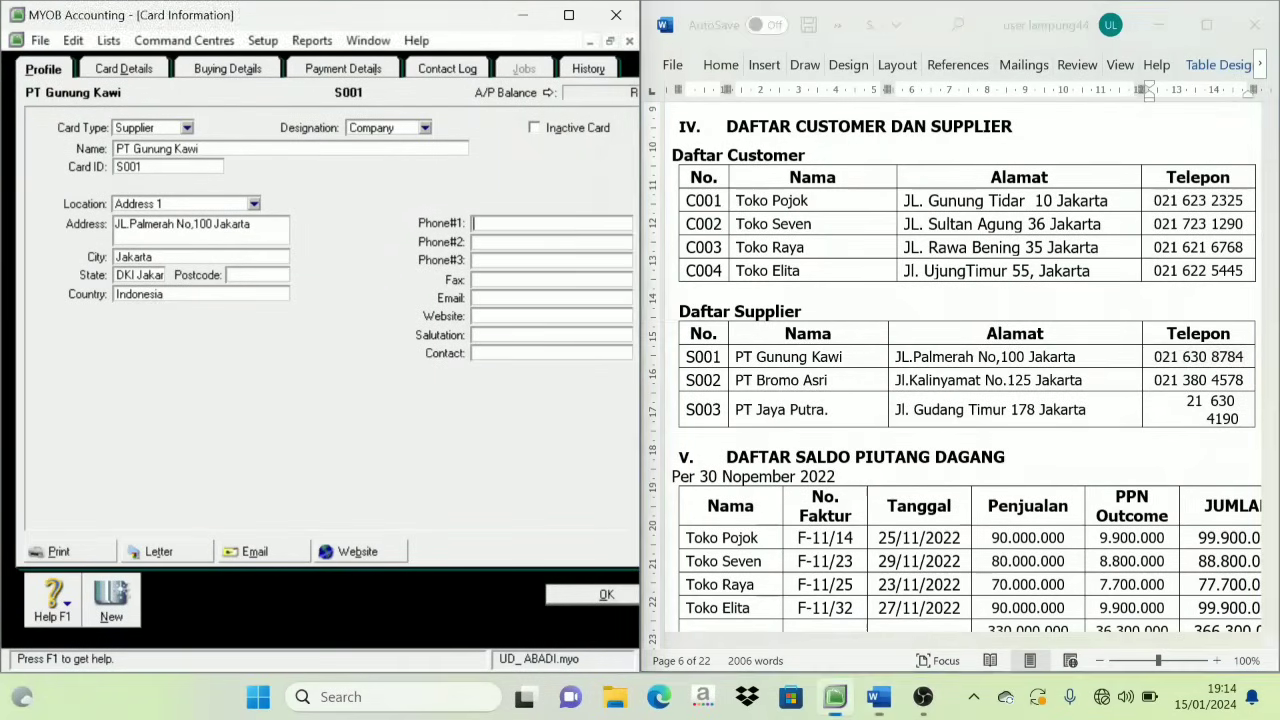
{"action": "key", "text": "ctrl+v"}
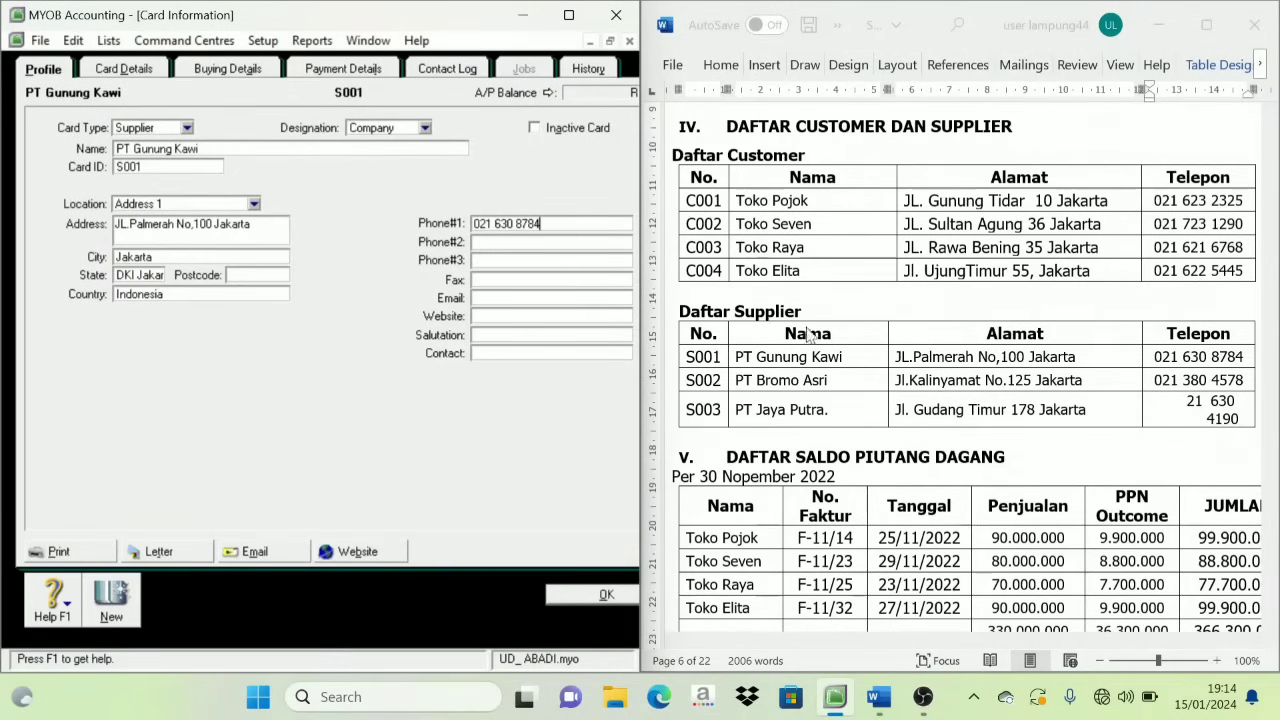
Start another new supplier card and name it PT Bromo Asri, copying the name from the supplier list.
{"action": "left_click", "coordinate": [111, 600]}
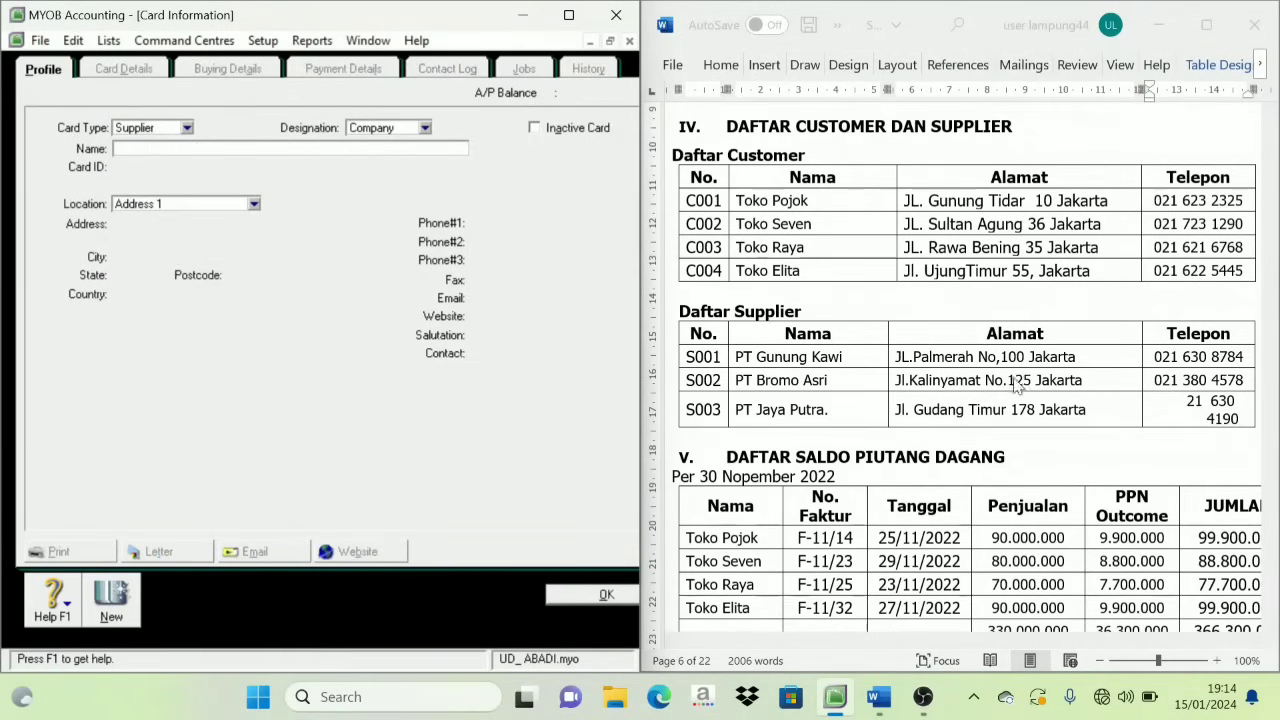
{"action": "triple_click", "coordinate": [800, 388]}
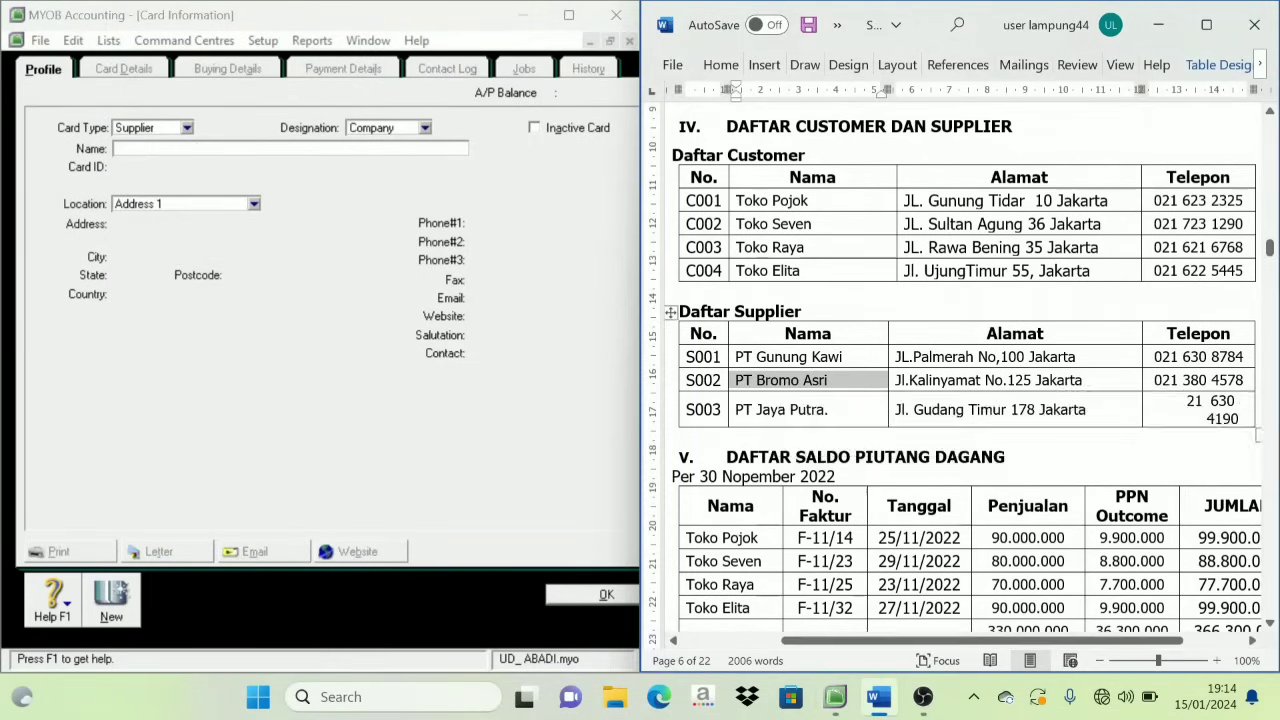
{"action": "left_click", "coordinate": [218, 225]}
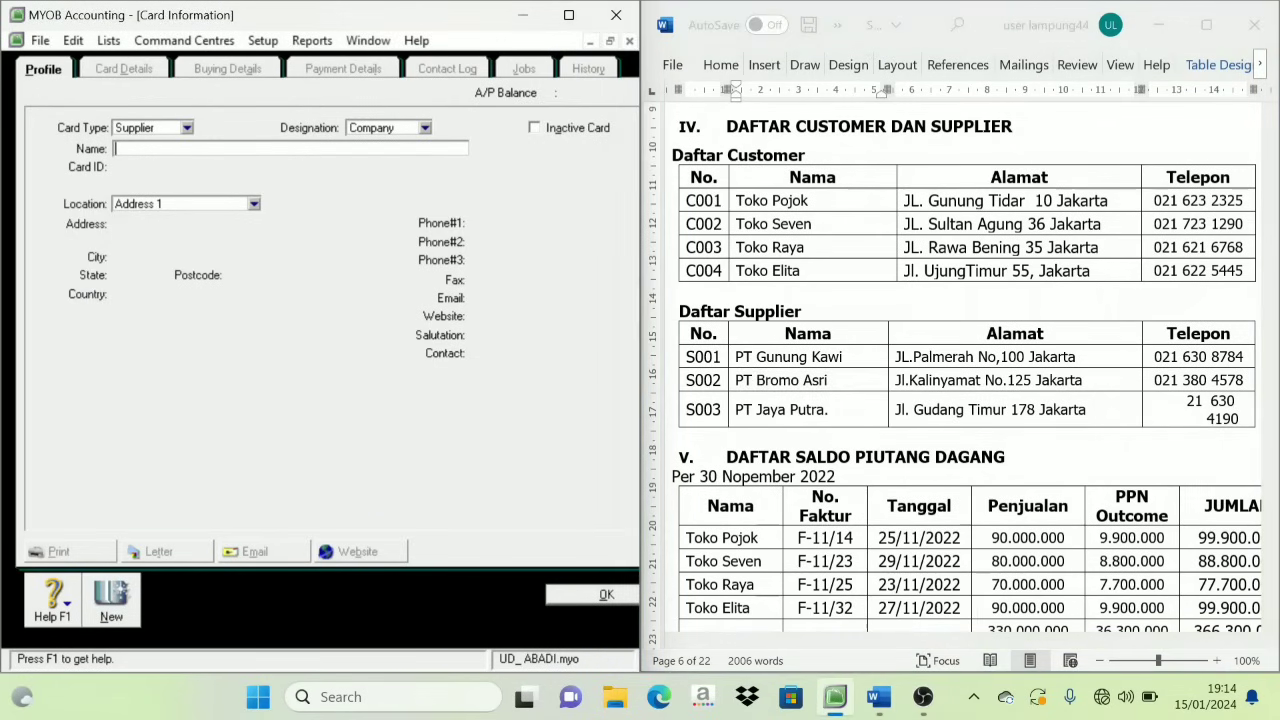
{"action": "key", "text": "ctrl+v"}
{"action": "key", "text": "Tab"}
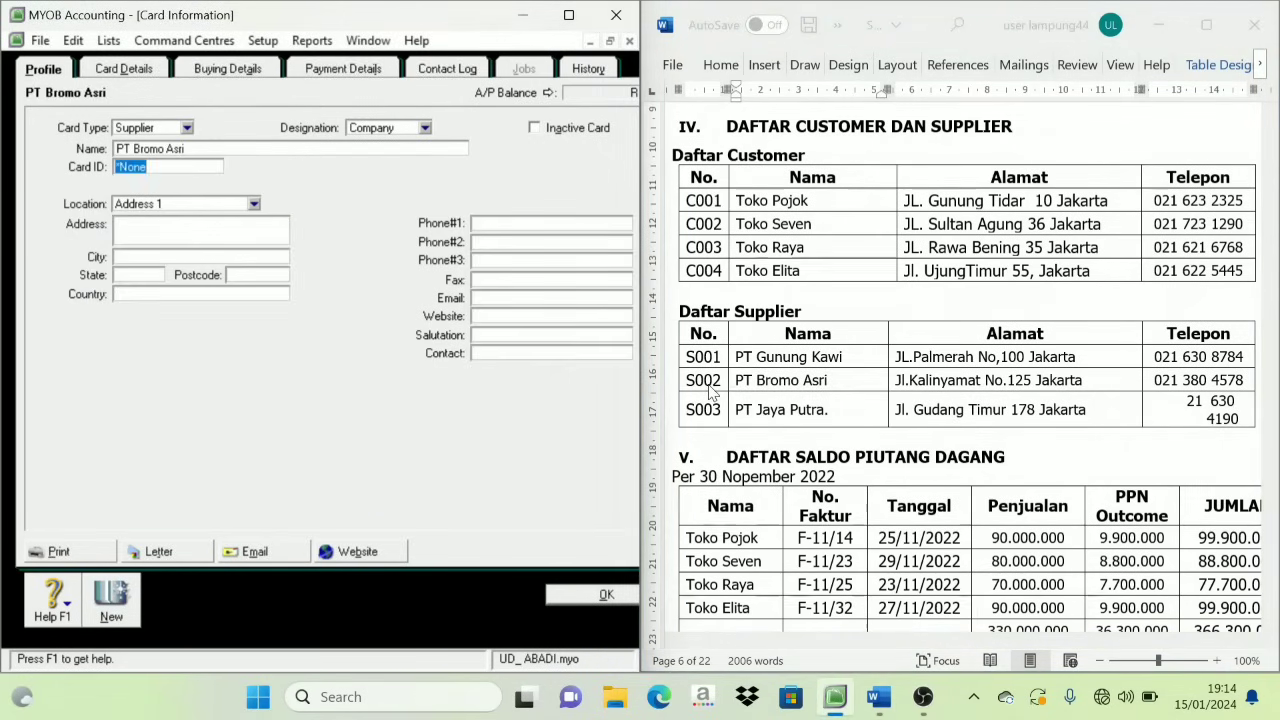
Fill in PT Bromo Asri's card ID with its supplier number from the document's supplier list.
{"action": "double_click", "coordinate": [705, 381]}
{"action": "key", "text": "ctrl+c"}
{"action": "left_click", "coordinate": [600, 420]}
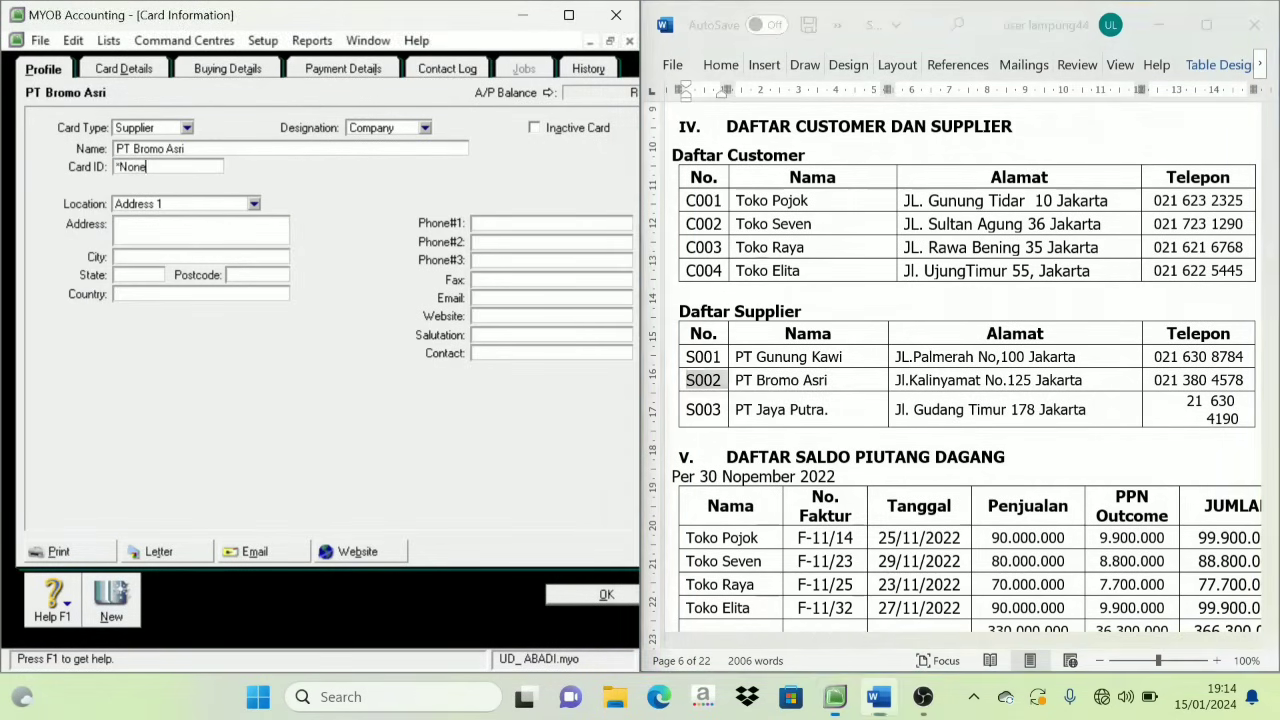
{"action": "key", "text": "ctrl+v"}
{"action": "key", "text": "Tab"}
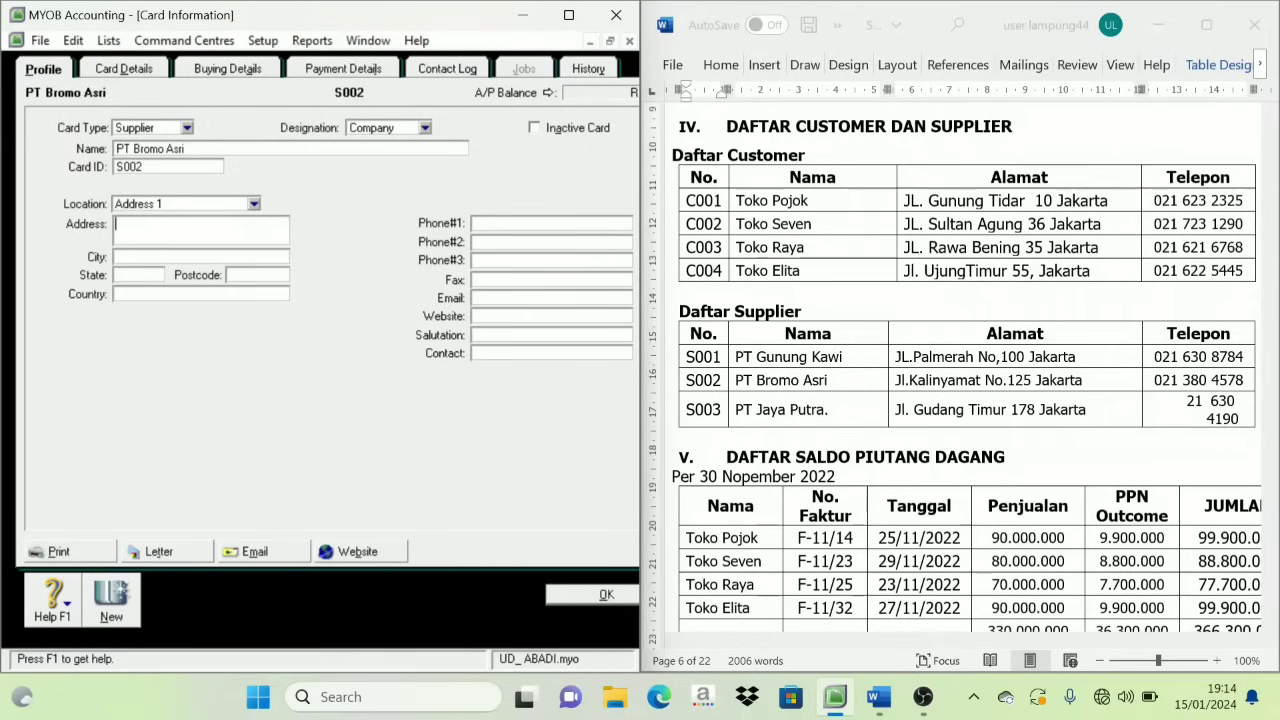
Copy PT Bromo Asri's street address from the supplier list into the card's address.
{"action": "triple_click", "coordinate": [1062, 386]}
{"action": "key", "text": "ctrl+c"}
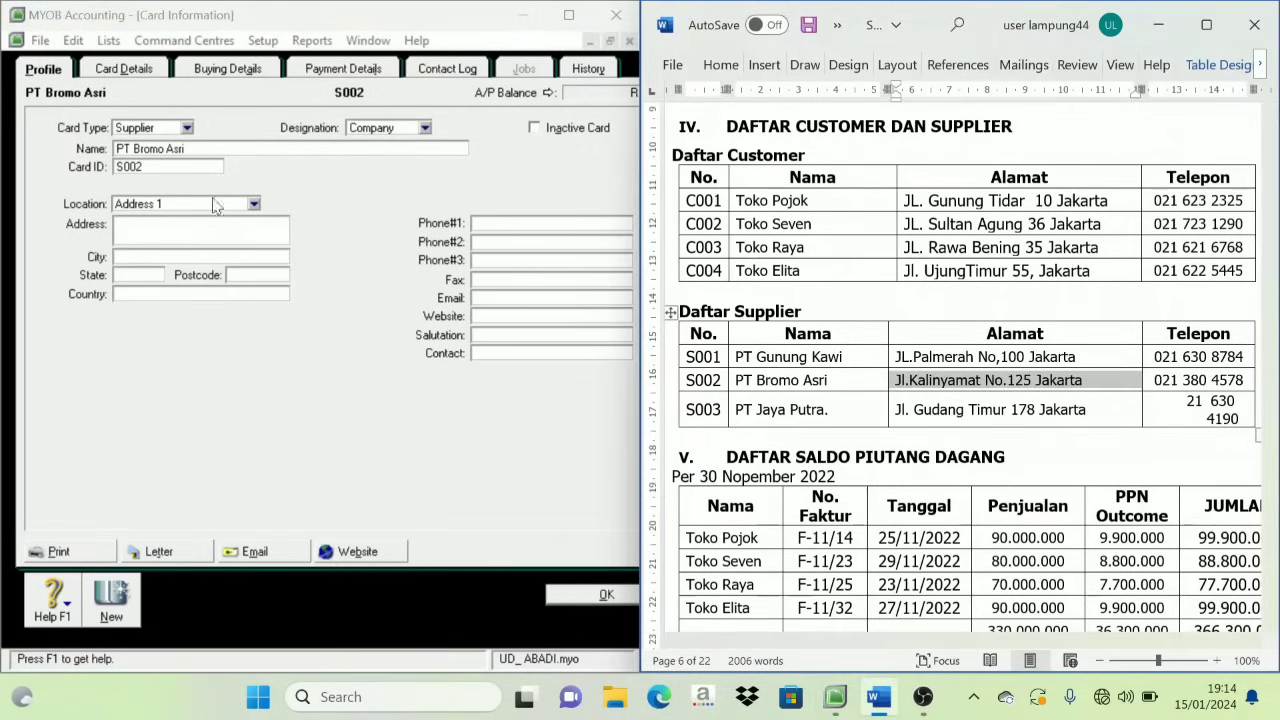
{"action": "left_click", "coordinate": [114, 228]}
{"action": "key", "text": "ctrl+v"}
{"action": "key", "text": "Tab"}
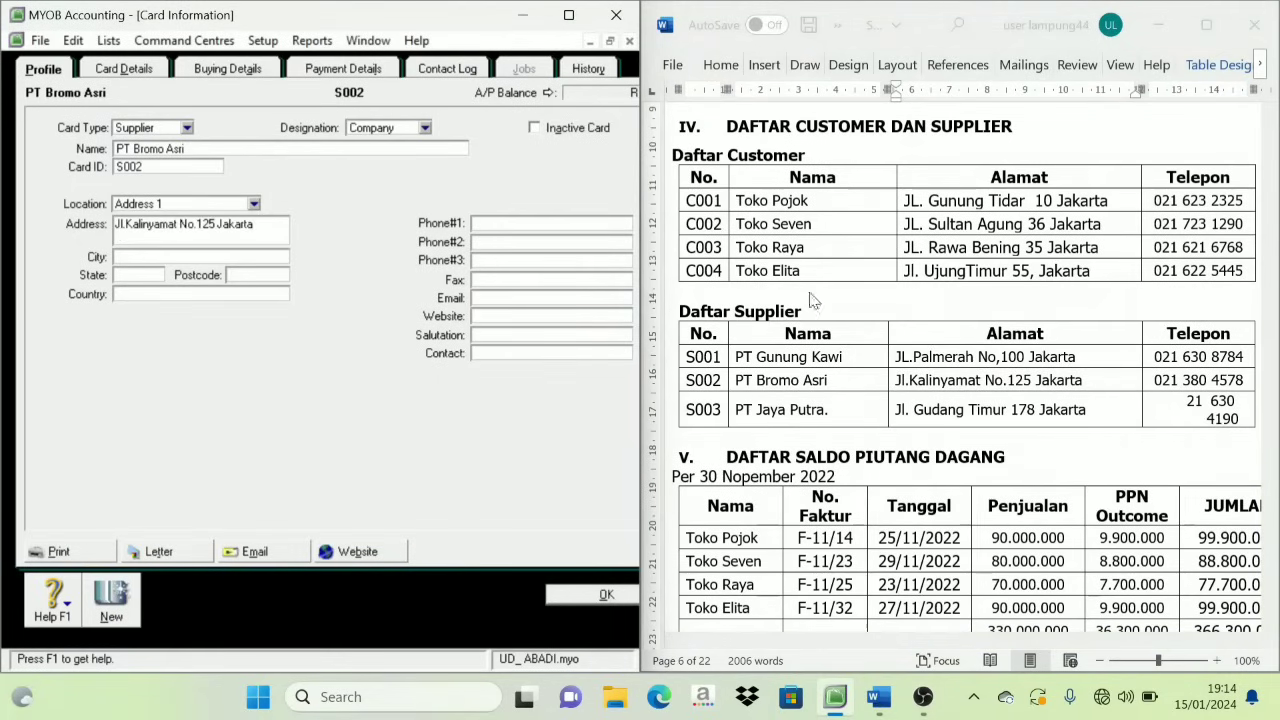
Set PT Bromo Asri's city to Jakarta, state to DKI Jakarta and country to Indonesia.
{"action": "type", "text": "Jakarta"}
{"action": "key", "text": "Tab"}
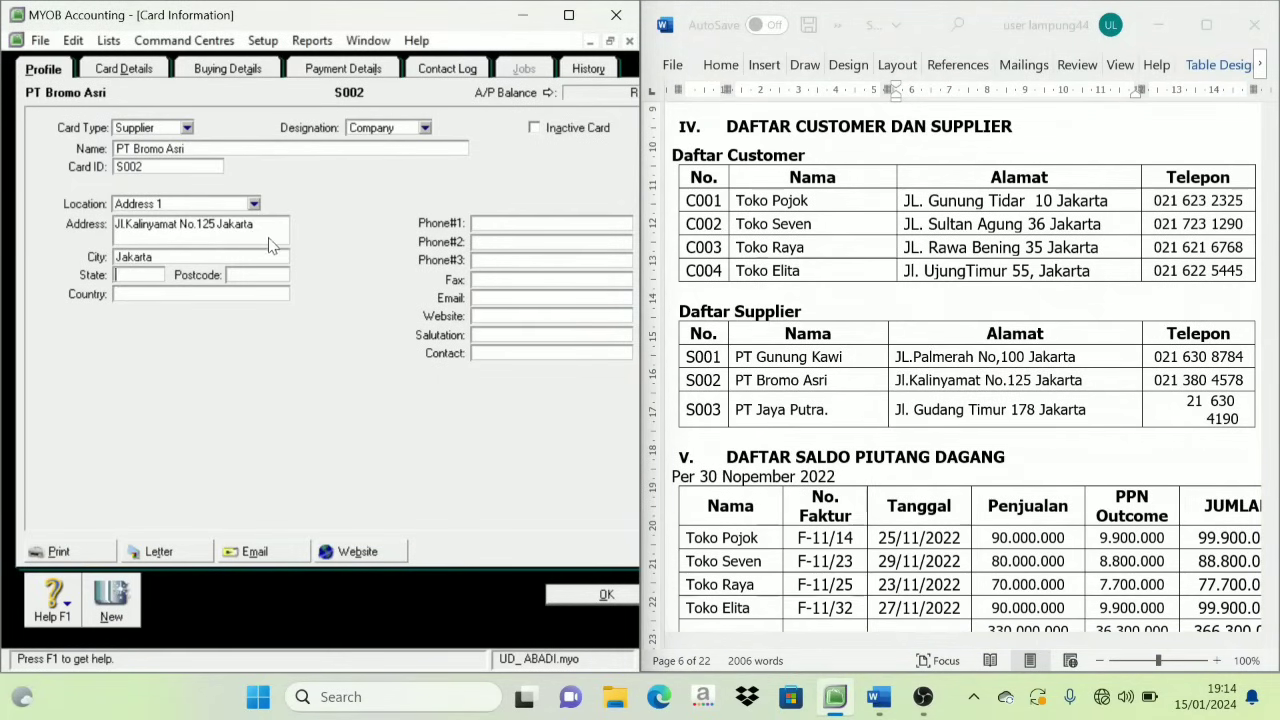
{"action": "type", "text": "DKI"}
{"action": "type", "text": " Jakarta"}
{"action": "key", "text": "Tab"}
{"action": "type", "text": "Indones"}
{"action": "triple_click", "coordinate": [1193, 385]}
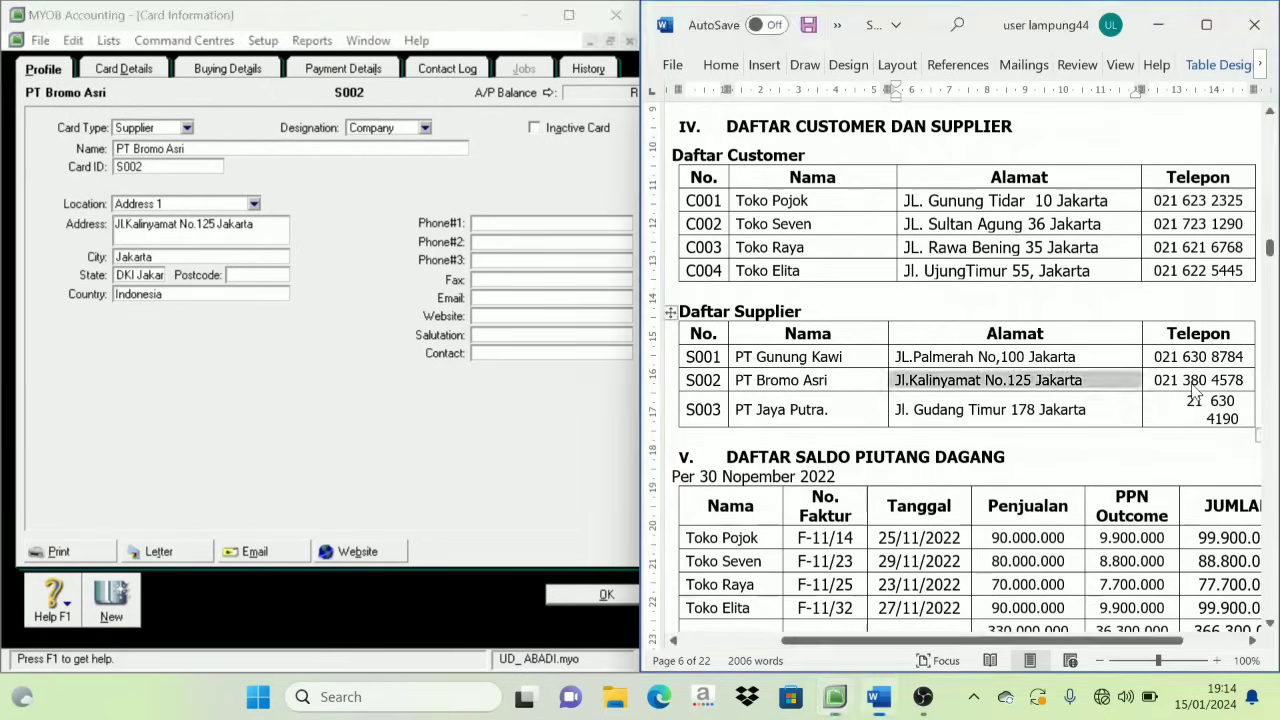
{"action": "left_click", "coordinate": [507, 226]}
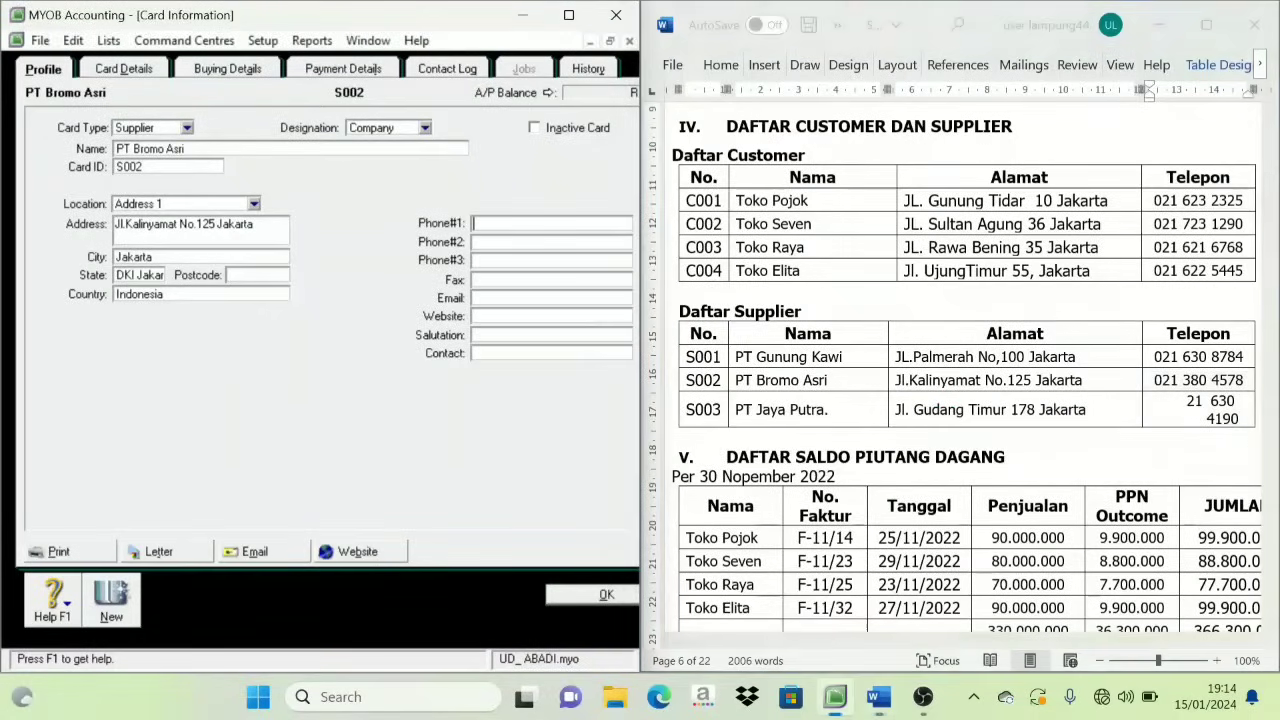
{"action": "key", "text": "ctrl+v"}
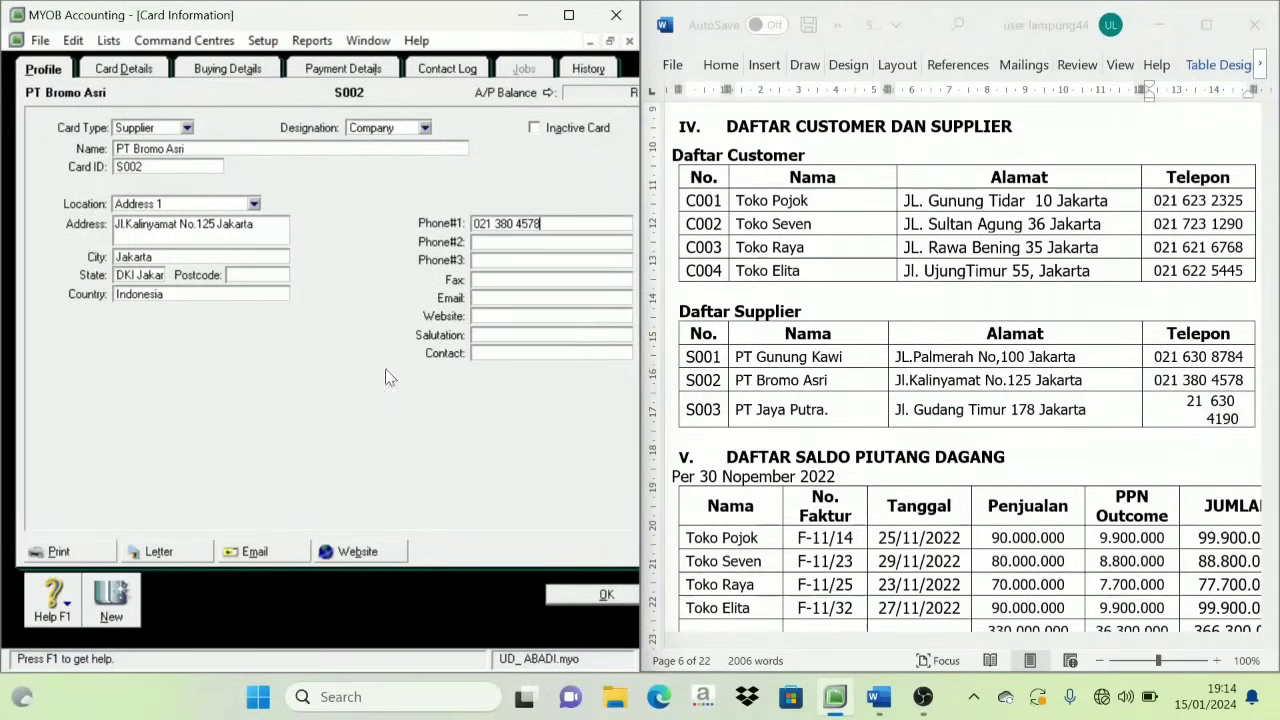
Create a new supplier card named PT Jaya Putra. and fill in its card ID with the supplier number from the document's list.
{"action": "left_click", "coordinate": [113, 603]}
{"action": "triple_click", "coordinate": [781, 412]}
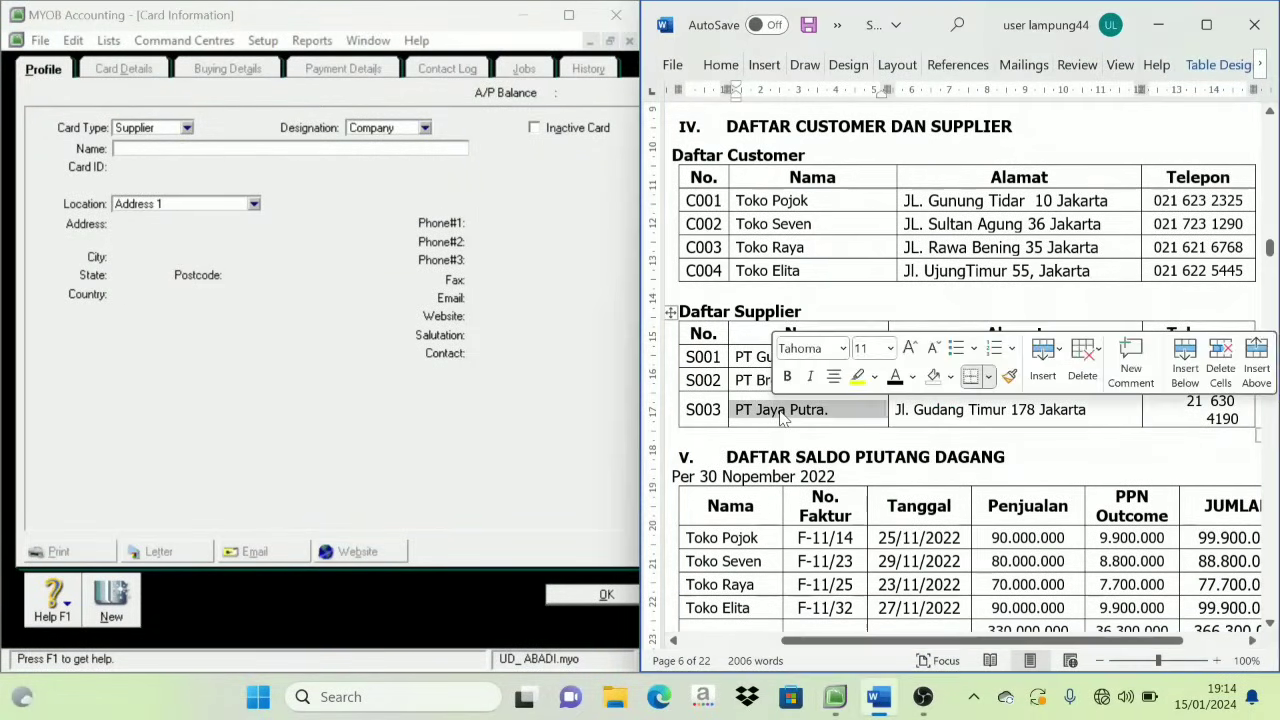
{"action": "left_click", "coordinate": [155, 149]}
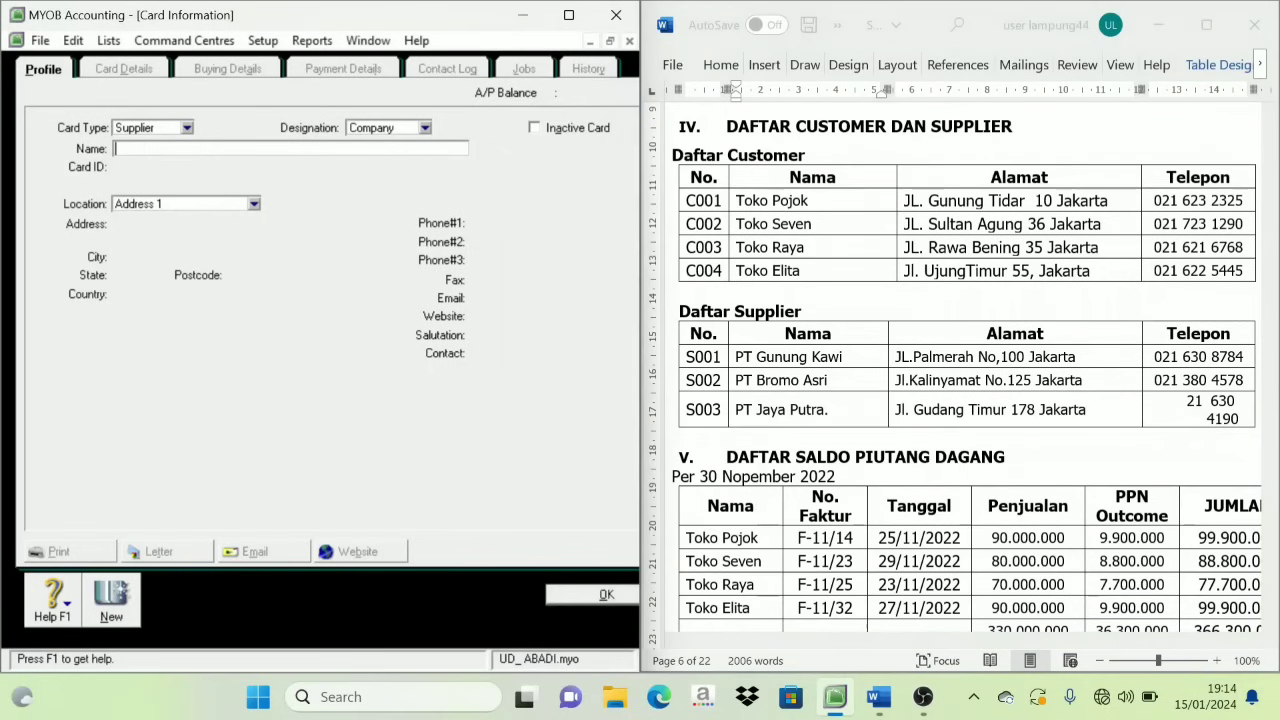
{"action": "key", "text": "Tab"}
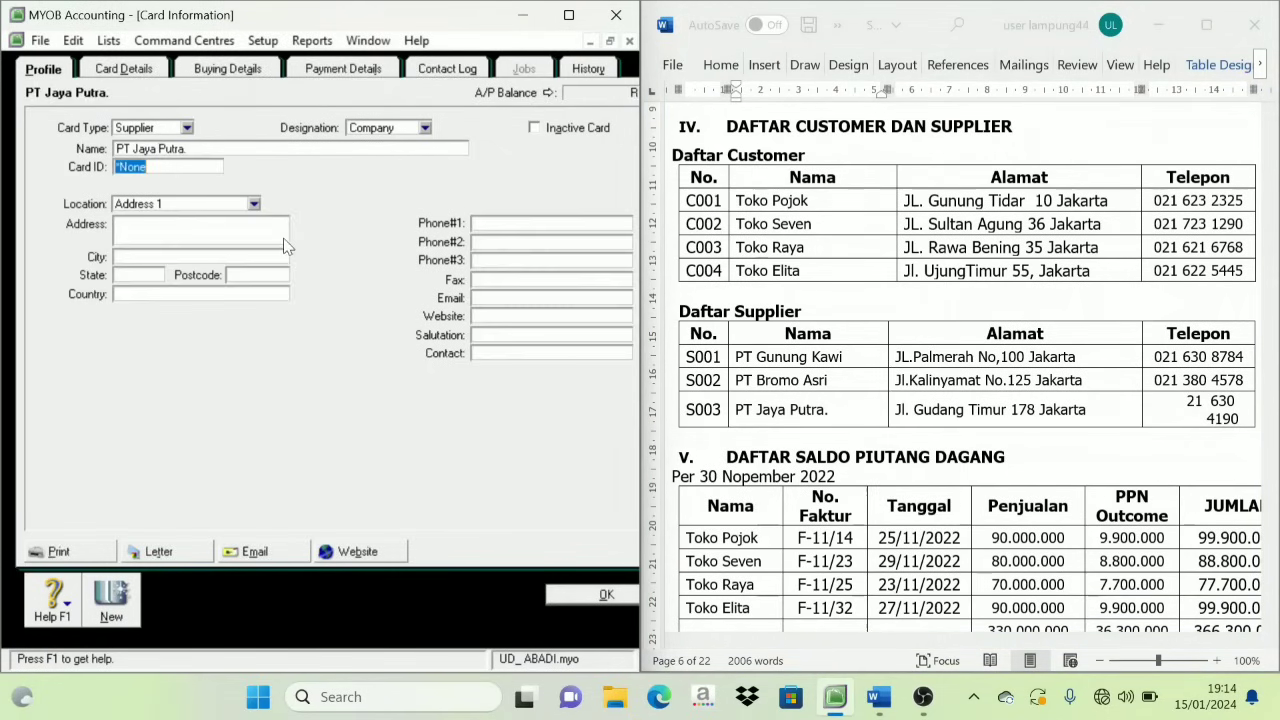
{"action": "double_click", "coordinate": [703, 410]}
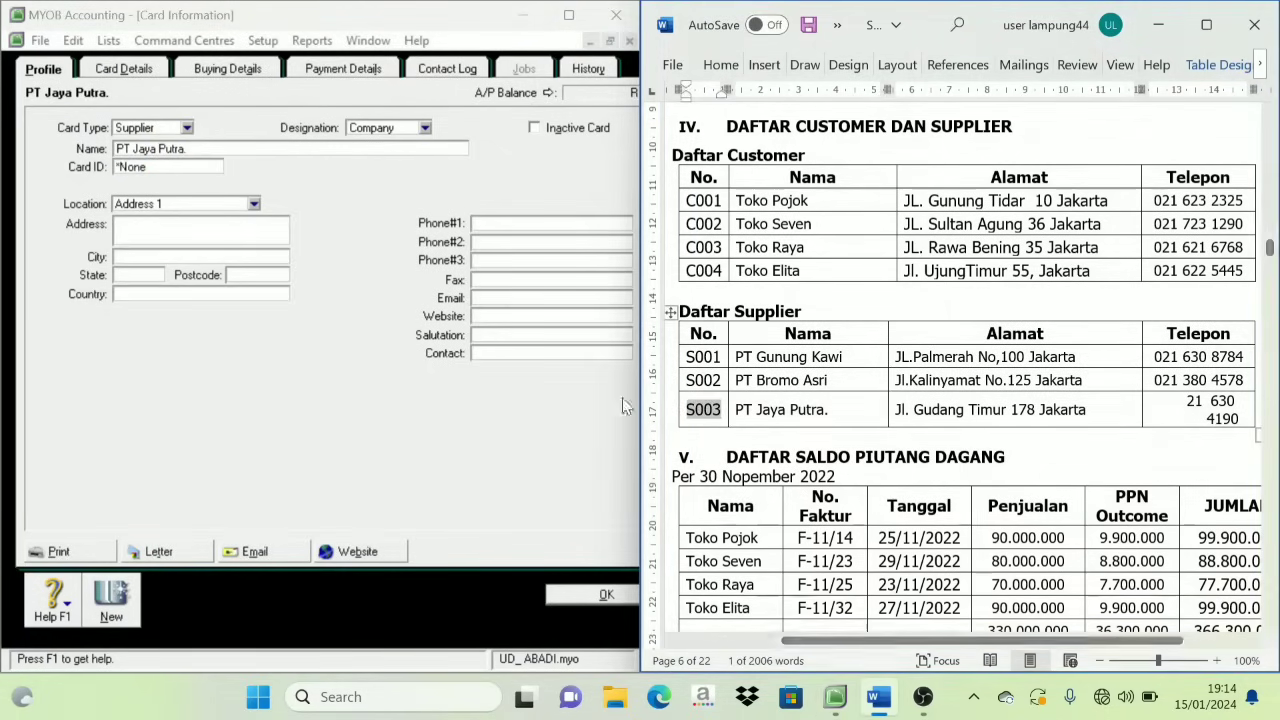
{"action": "left_click", "coordinate": [180, 187]}
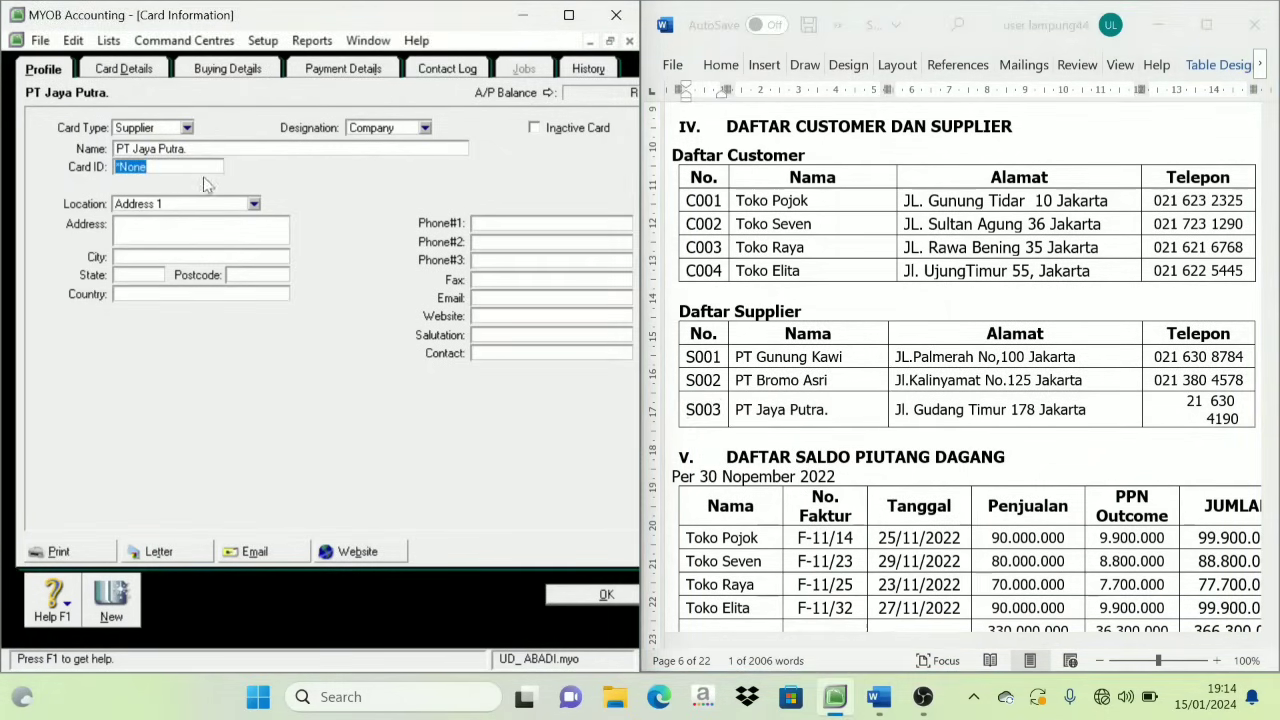
{"action": "key", "text": "ctrl+v"}
Copy PT Jaya Putra's street address from the supplier list into the card's address.
{"action": "left_click", "coordinate": [1103, 421]}
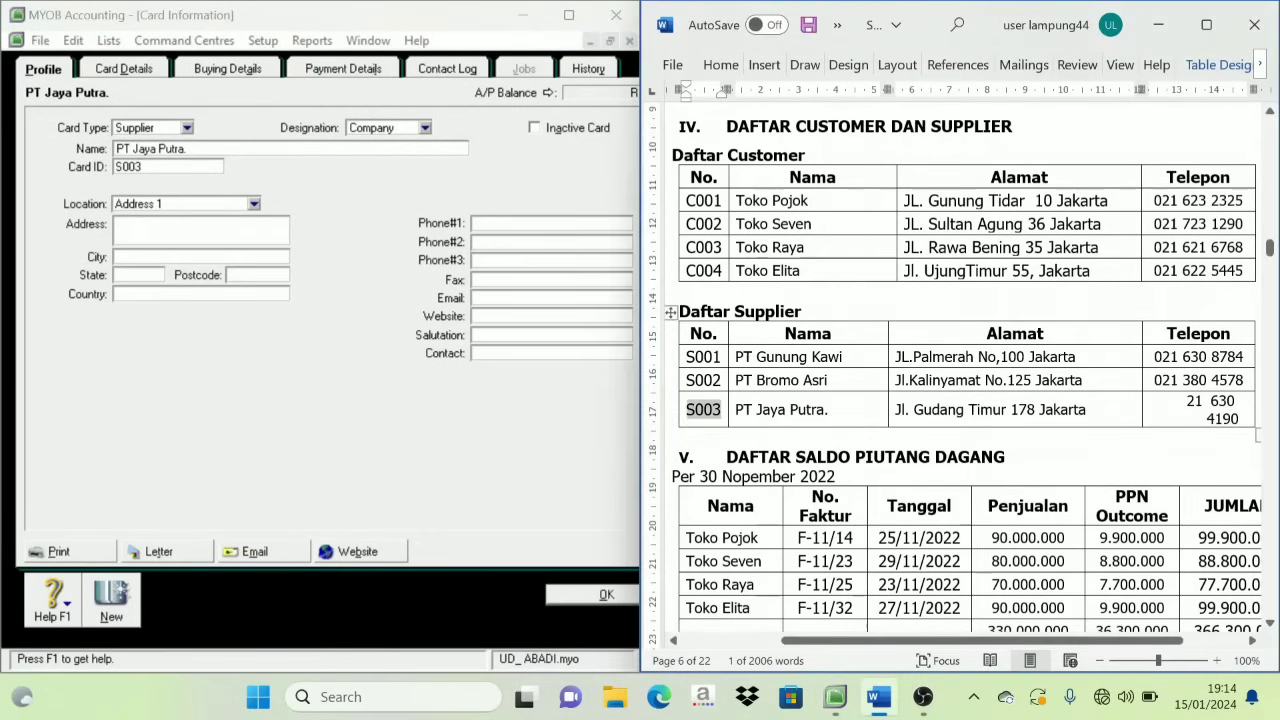
{"action": "triple_click", "coordinate": [1048, 410]}
{"action": "key", "text": "ctrl+c"}
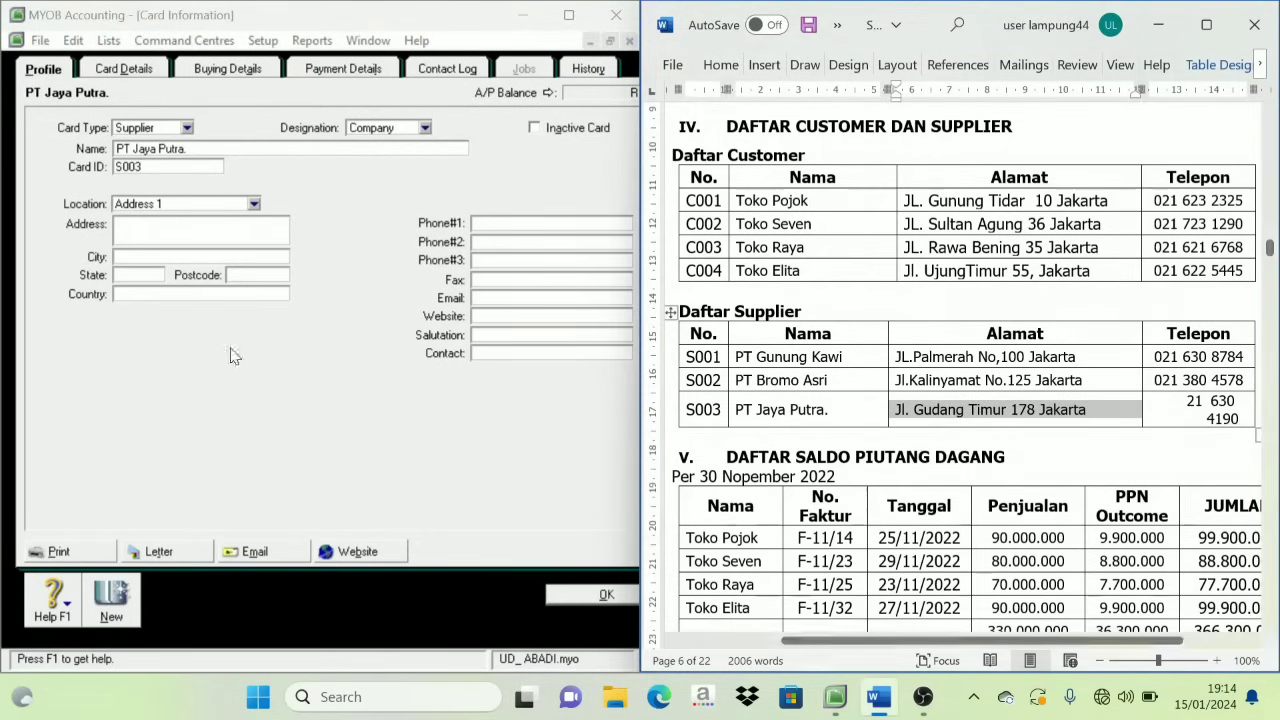
{"action": "left_click", "coordinate": [135, 238]}
{"action": "key", "text": "ctrl+v"}
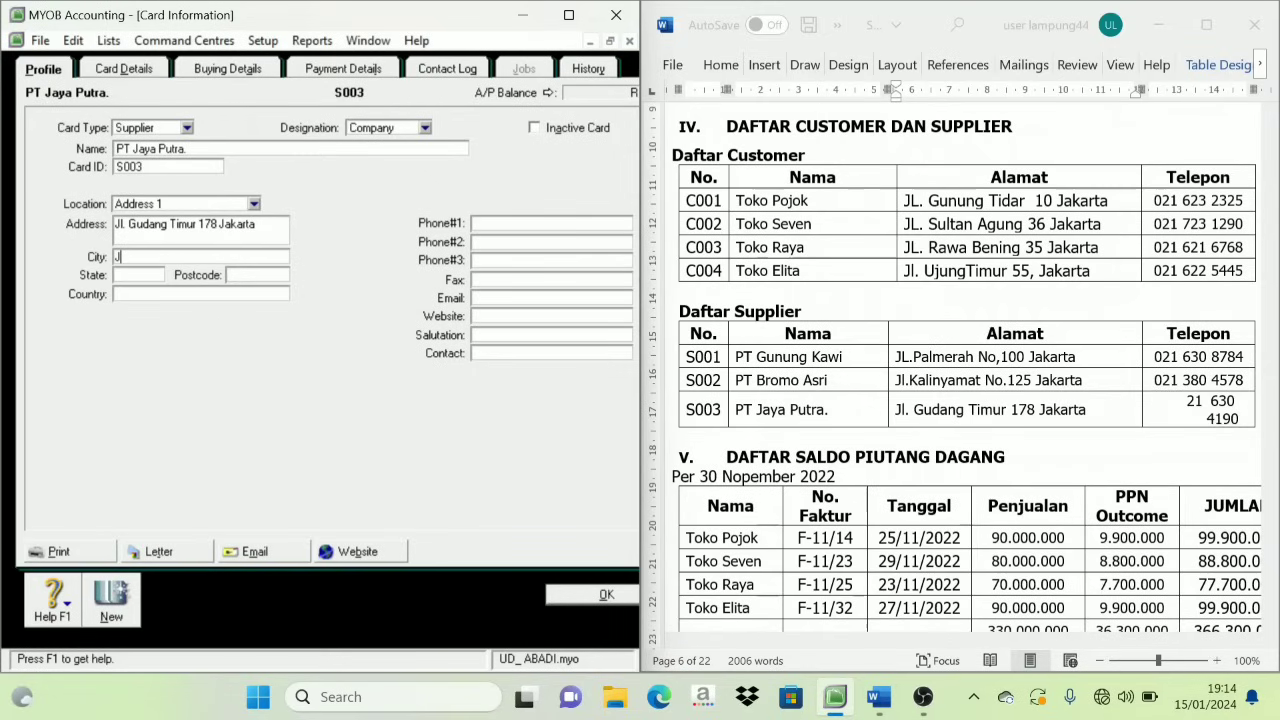
Set PT Jaya Putra's city to Jakarta, state to DKI Jakarta and country to Indonesia.
{"action": "key", "text": "Tab"}
{"action": "type", "text": "DKI Jakarta"}
{"action": "key", "text": "Tab"}
{"action": "type", "text": "Indo"}
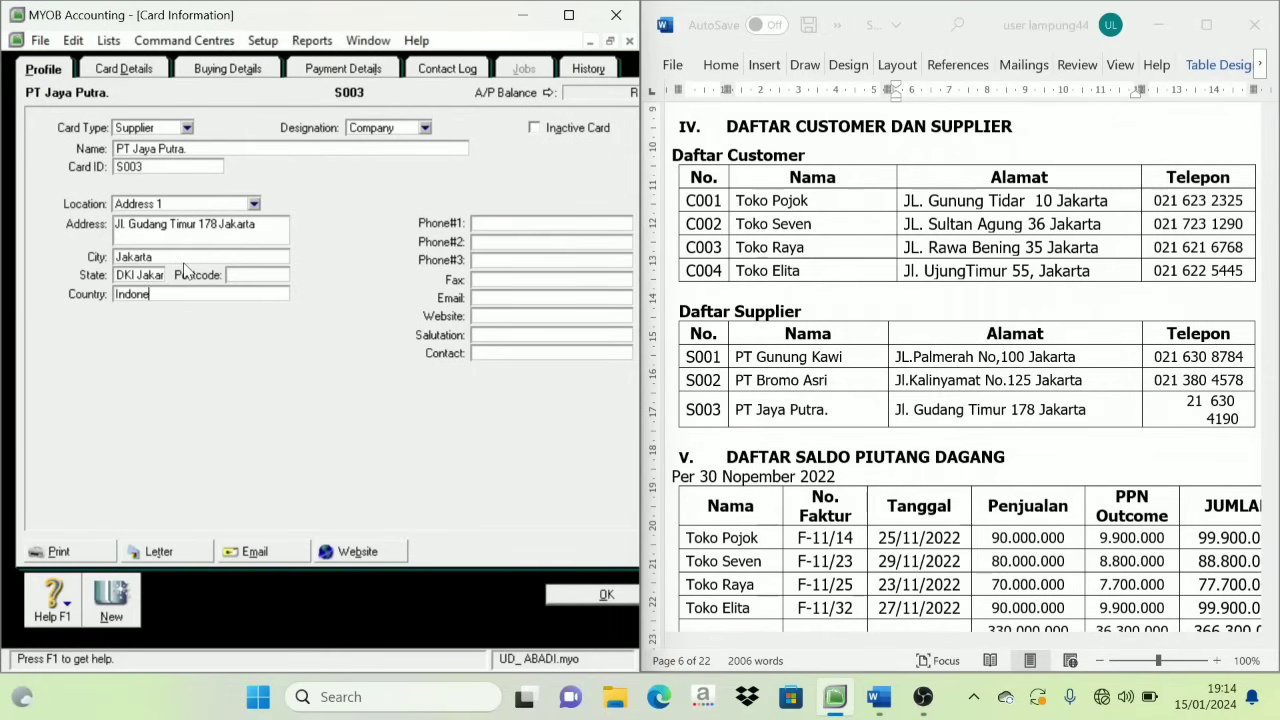
{"action": "double_click", "coordinate": [1221, 403]}
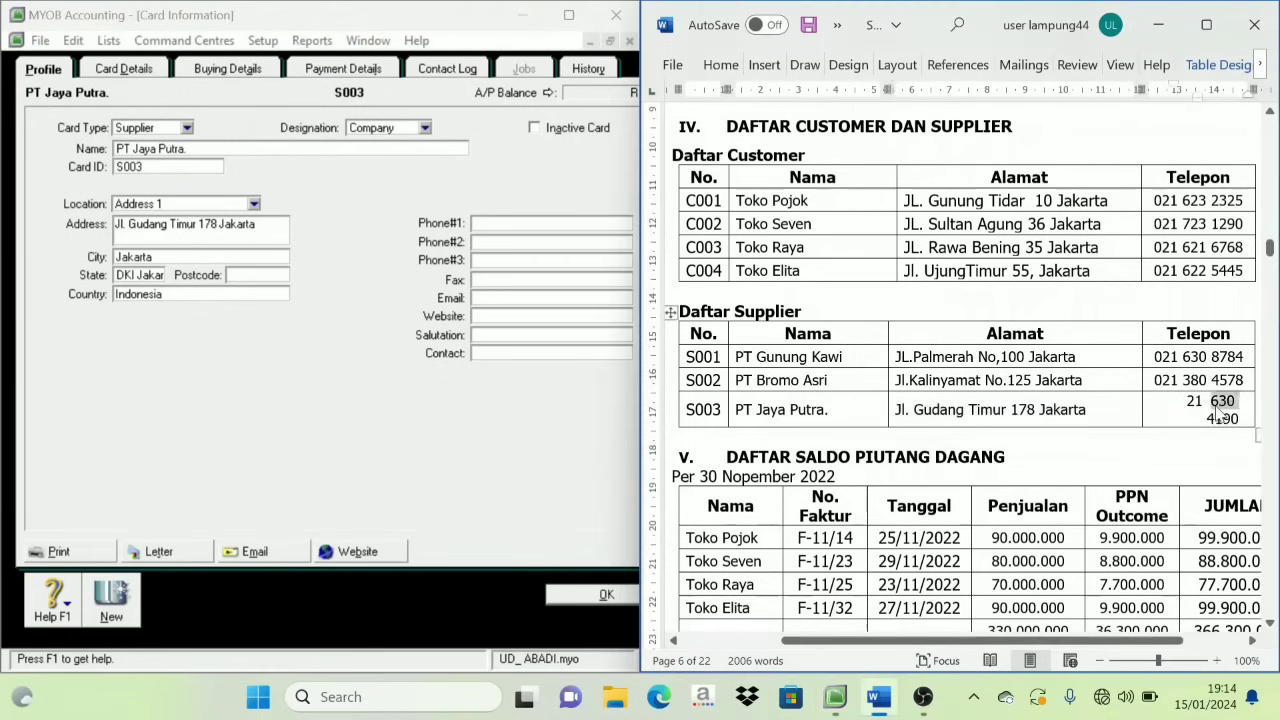
{"action": "triple_click", "coordinate": [1222, 406]}
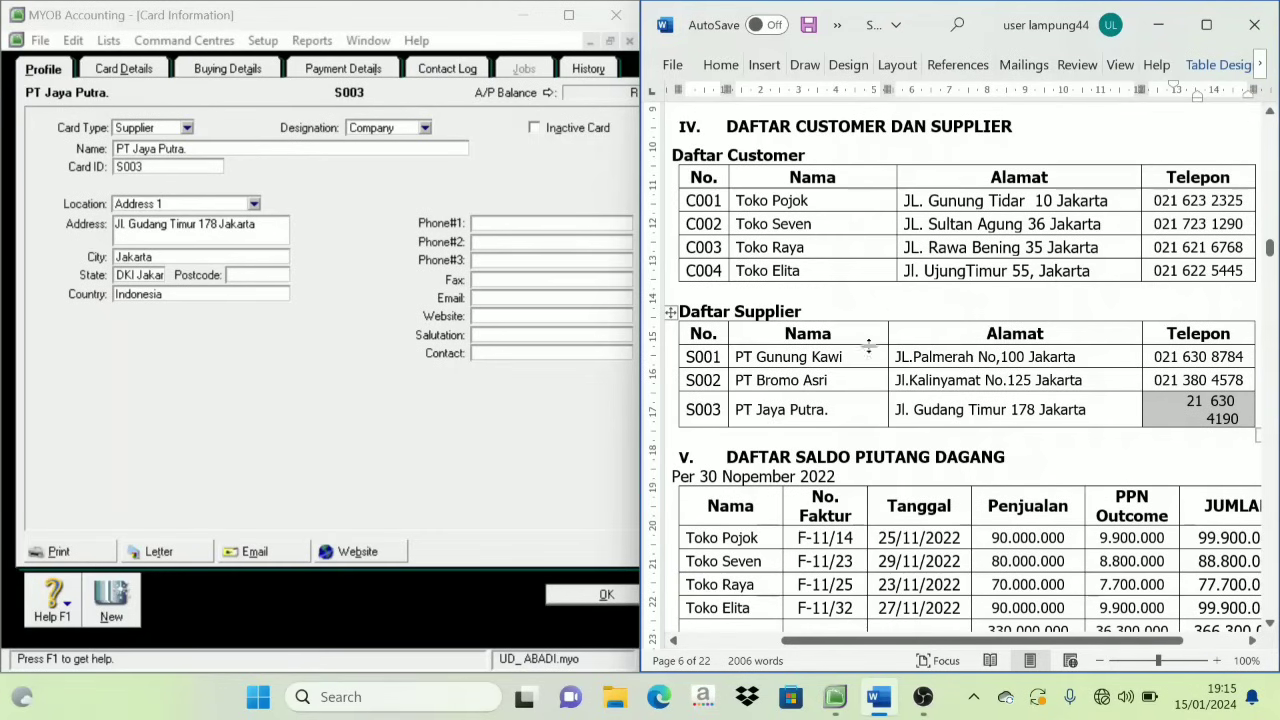
{"action": "left_click", "coordinate": [510, 224]}
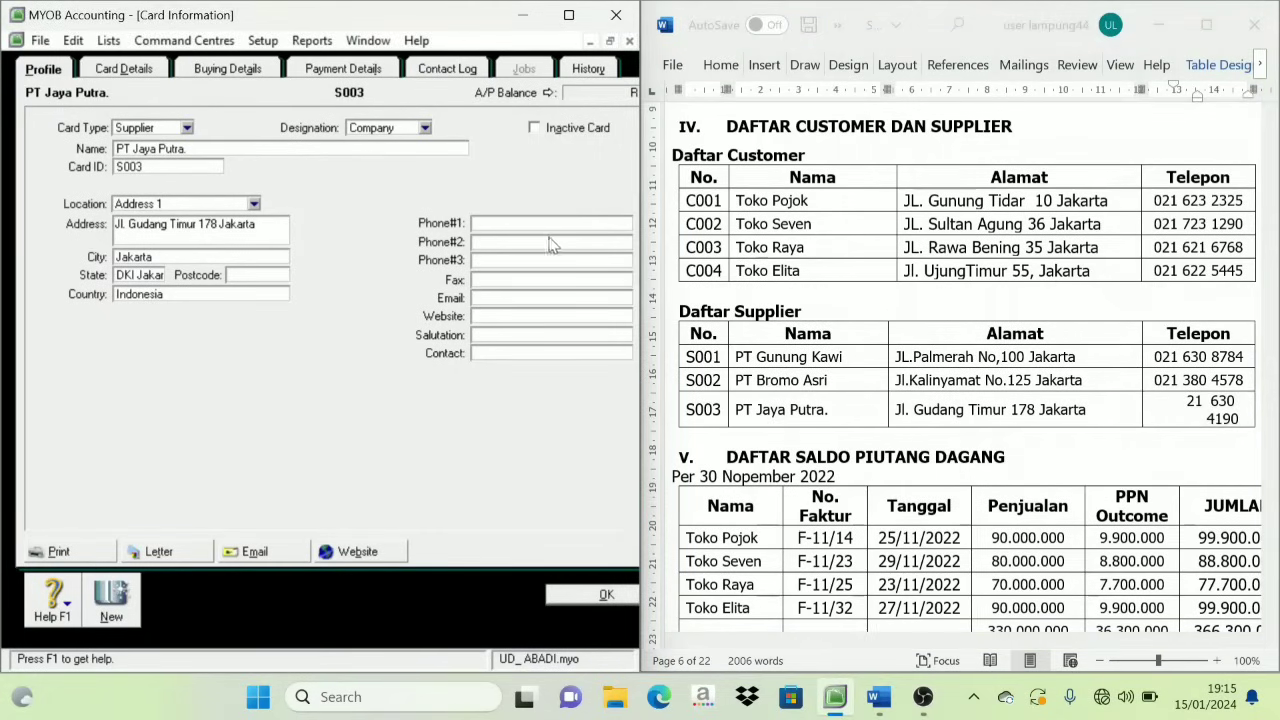
{"action": "right_click", "coordinate": [1226, 404]}
{"action": "left_click", "coordinate": [1092, 270]}
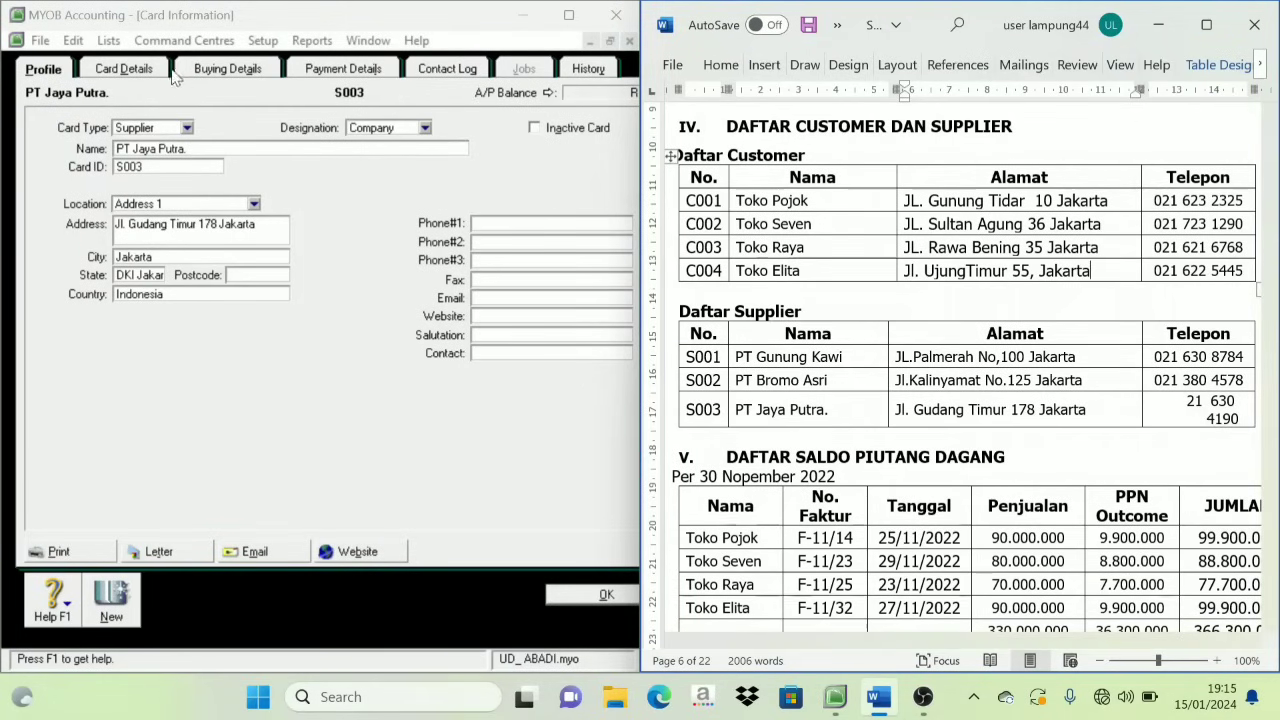
Save PT Jaya Putra's card, and close the cards list after checking the customer and supplier entries.
{"action": "left_click", "coordinate": [605, 595]}
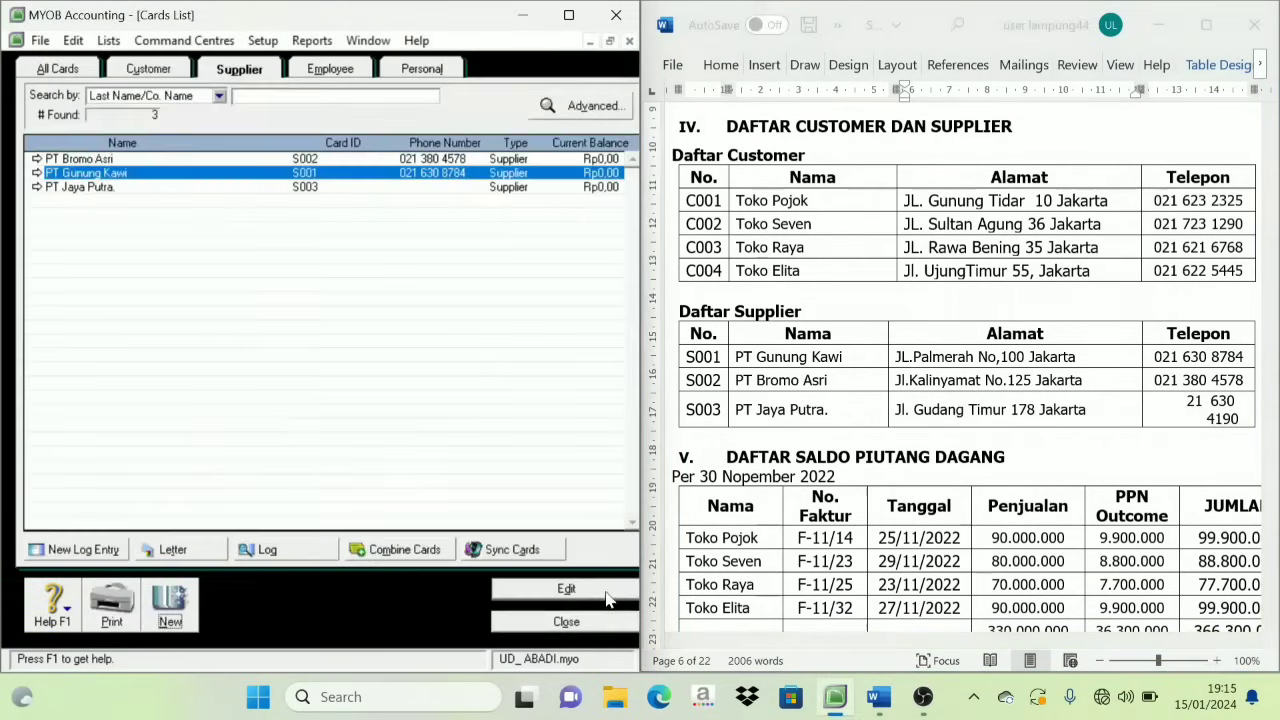
{"action": "left_click", "coordinate": [148, 68]}
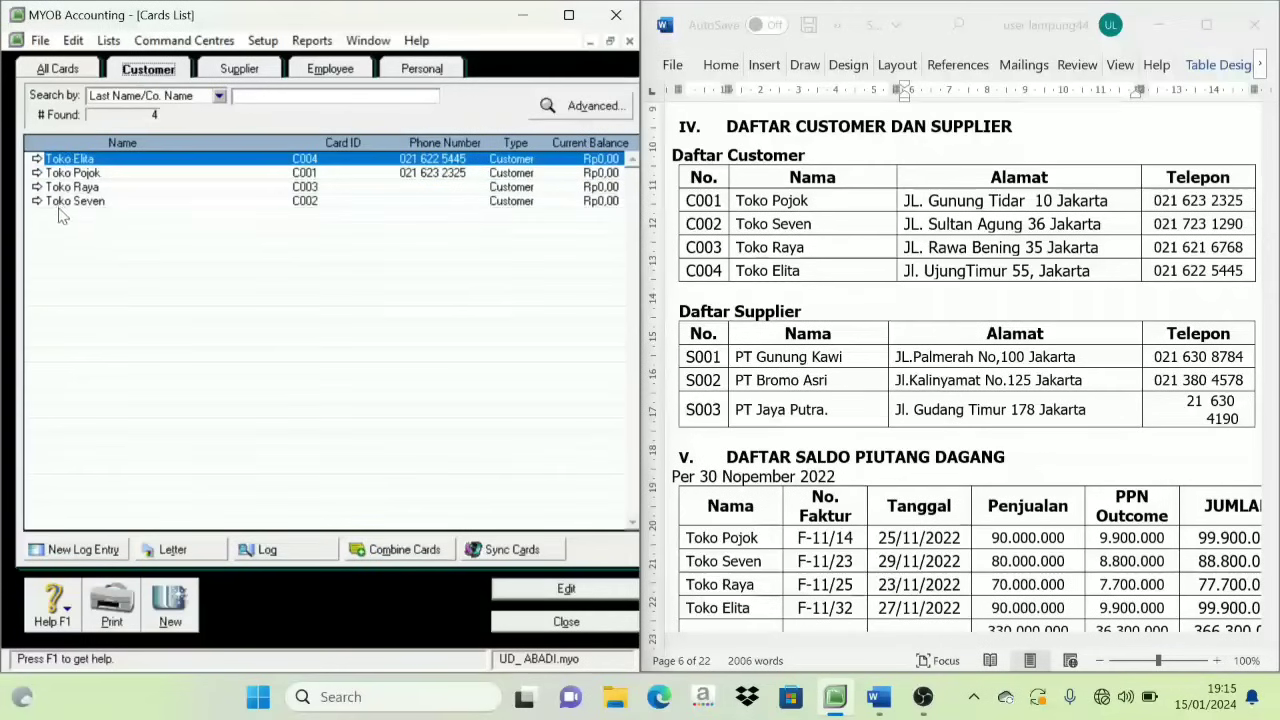
{"action": "left_click", "coordinate": [230, 67]}
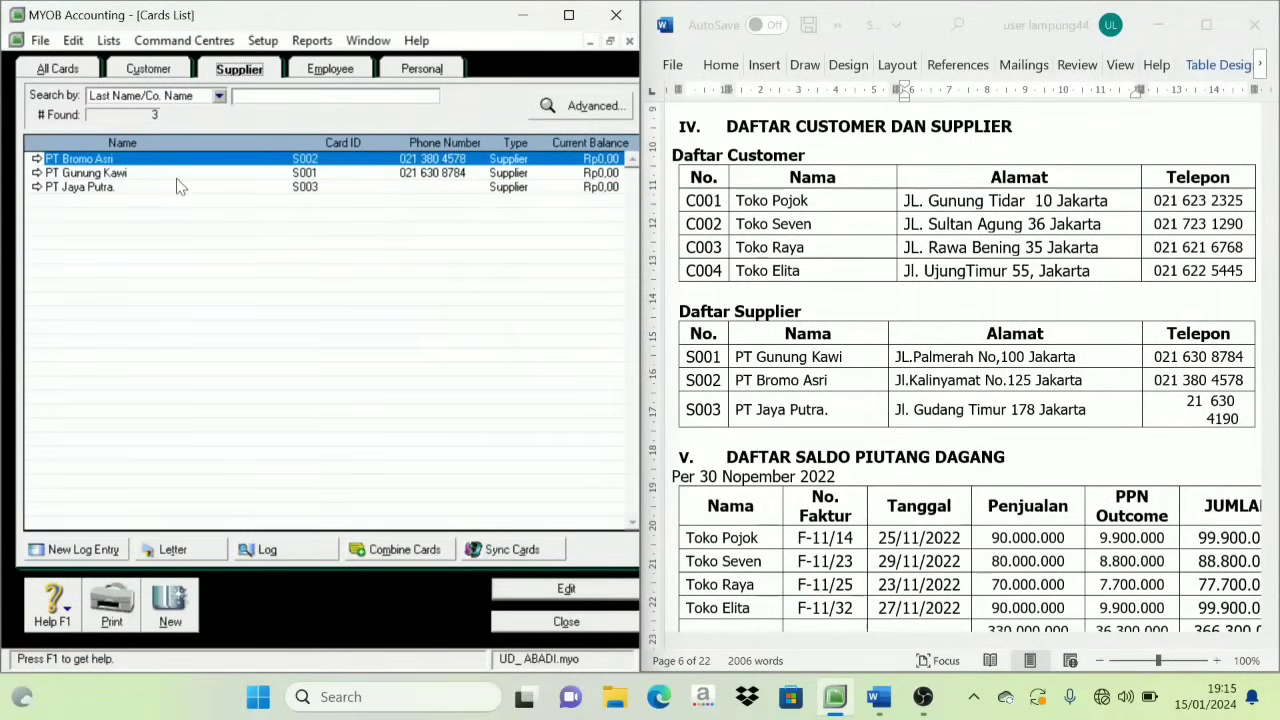
{"action": "left_click", "coordinate": [566, 622]}
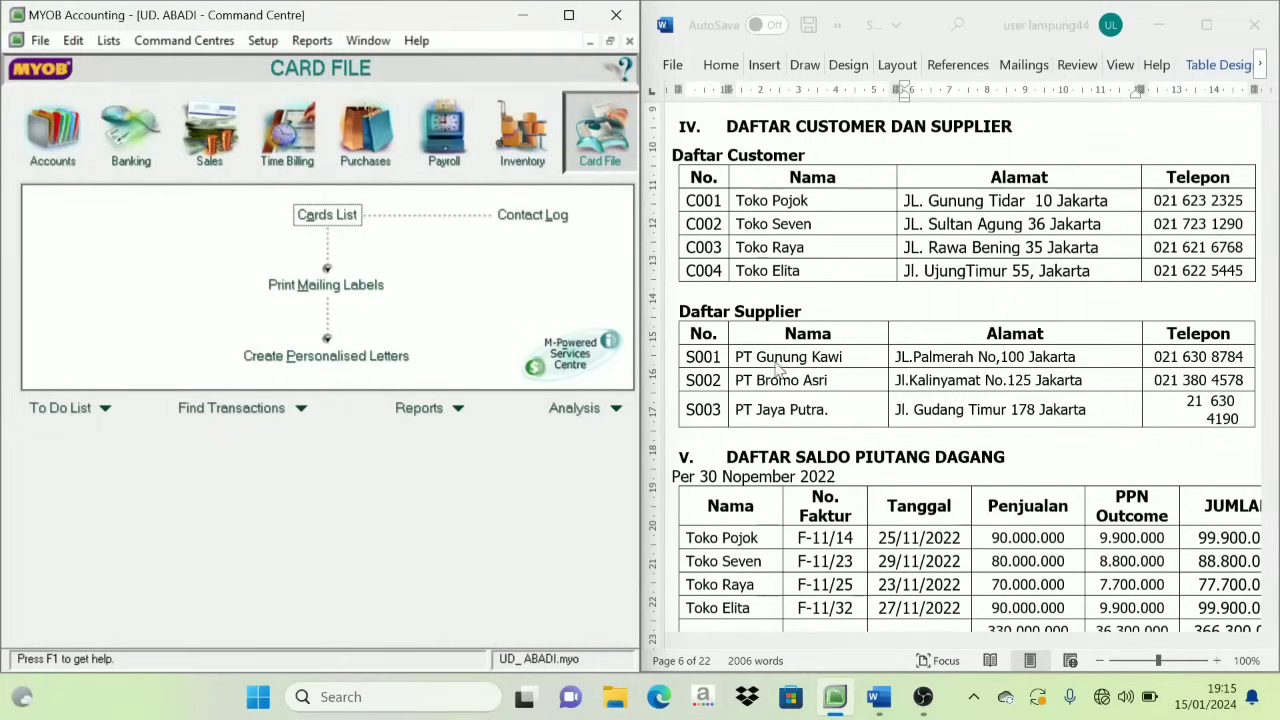
Locate the document's receivables table (Daftar Saldo Piutang Dagang) and open the customer opening balances.
{"action": "scroll", "coordinate": [785, 378], "scroll_direction": "down", "scroll_amount": 5}
{"action": "scroll", "coordinate": [800, 392], "scroll_direction": "up", "scroll_amount": 1}
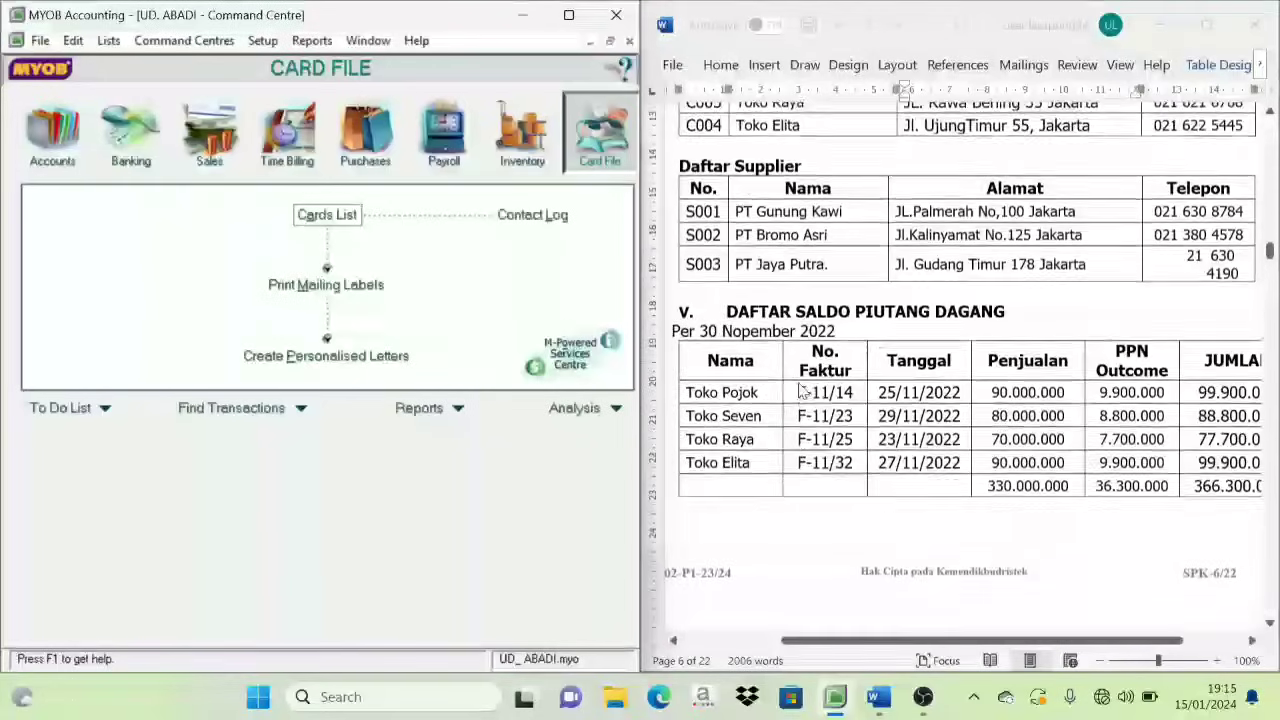
{"action": "scroll", "coordinate": [832, 340], "scroll_direction": "down", "scroll_amount": 2}
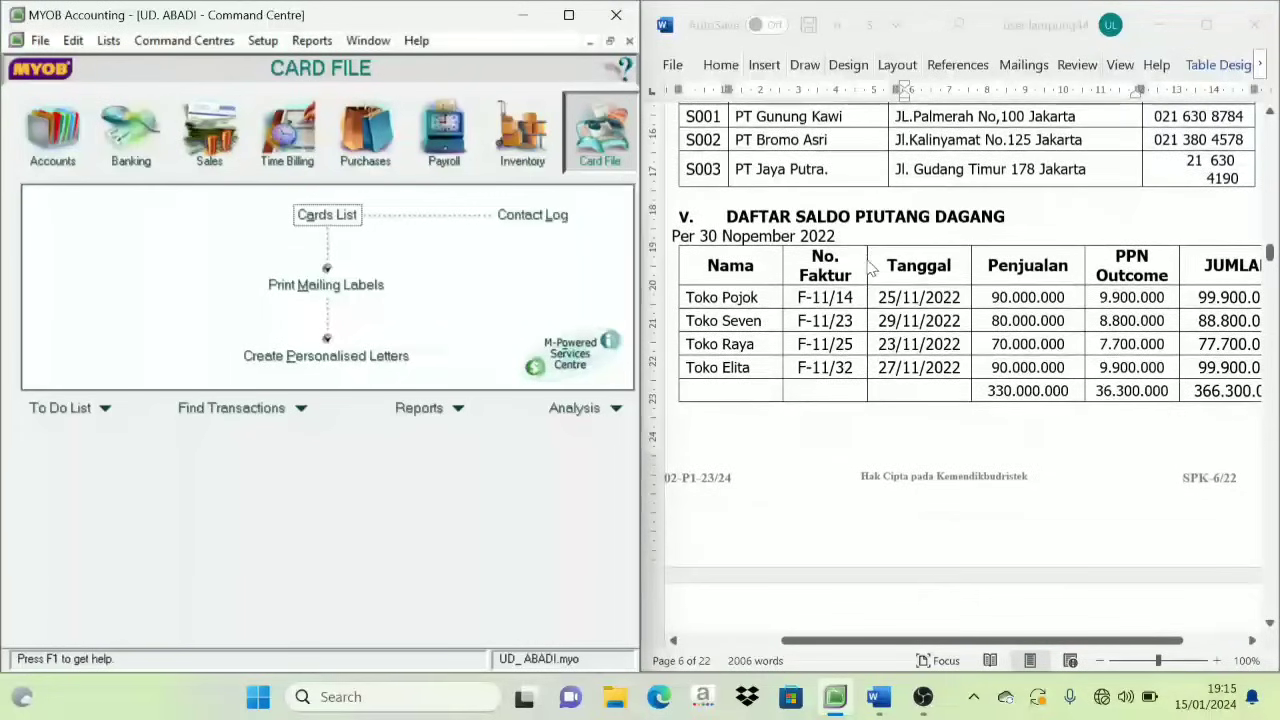
{"action": "scroll", "coordinate": [877, 320], "scroll_direction": "down", "scroll_amount": 7}
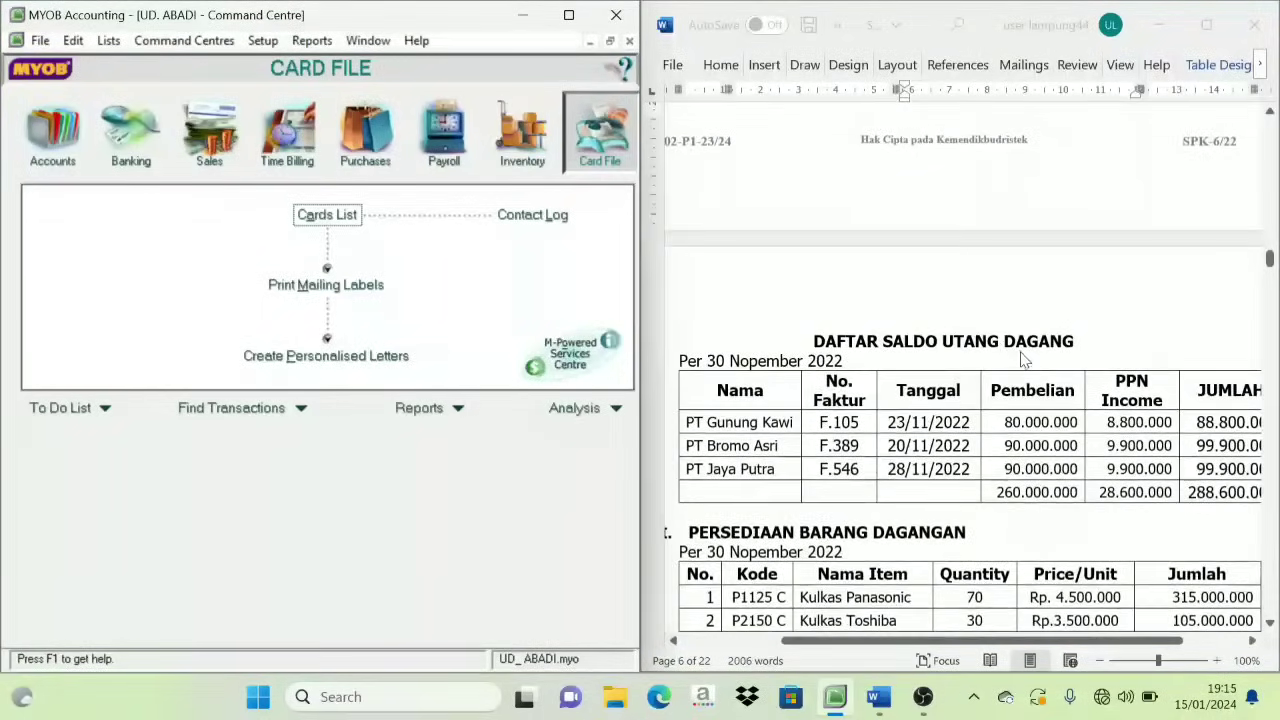
{"action": "scroll", "coordinate": [1023, 360], "scroll_direction": "up", "scroll_amount": 7}
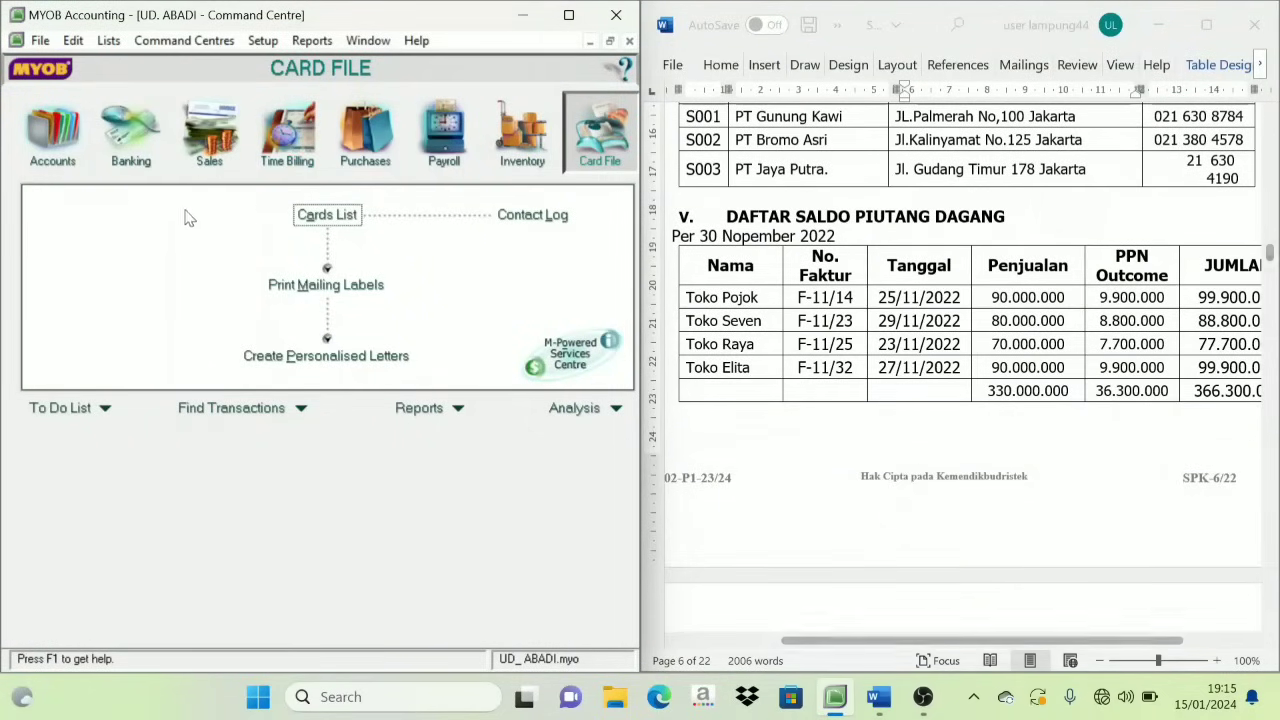
{"action": "left_click", "coordinate": [262, 42]}
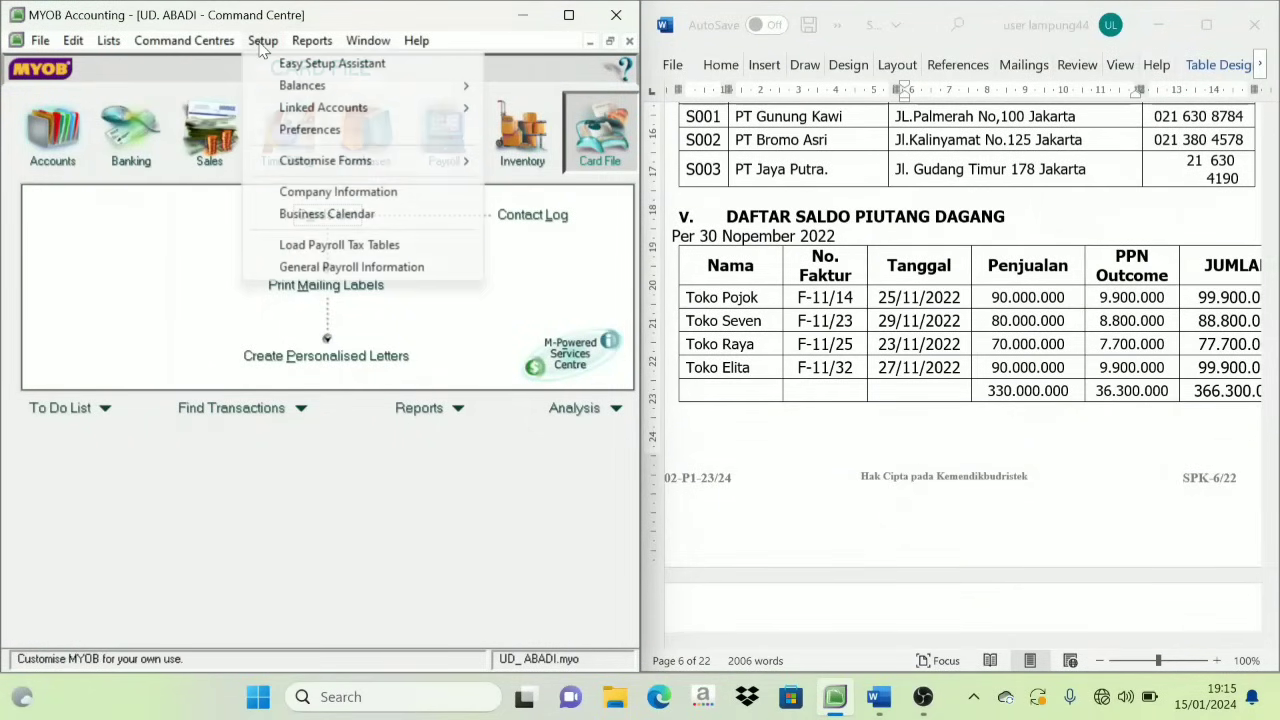
{"action": "mouse_move", "coordinate": [292, 88]}
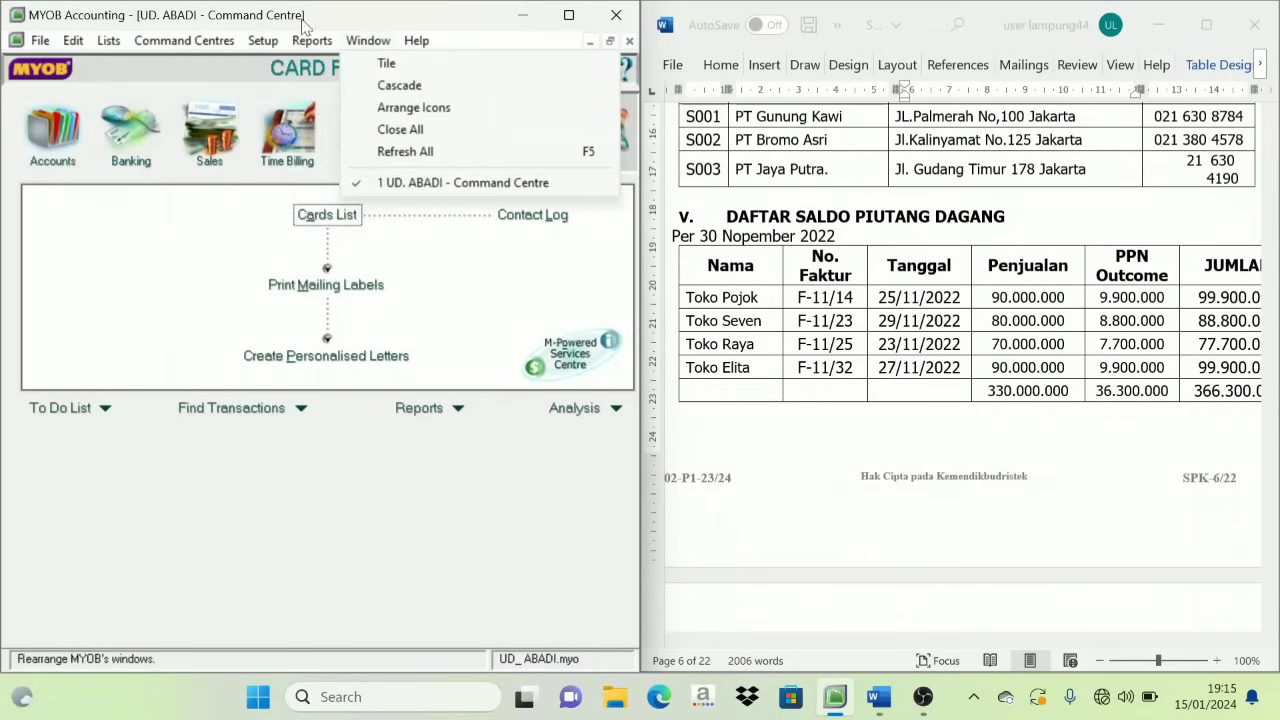
{"action": "left_click", "coordinate": [266, 42]}
{"action": "left_click", "coordinate": [263, 40]}
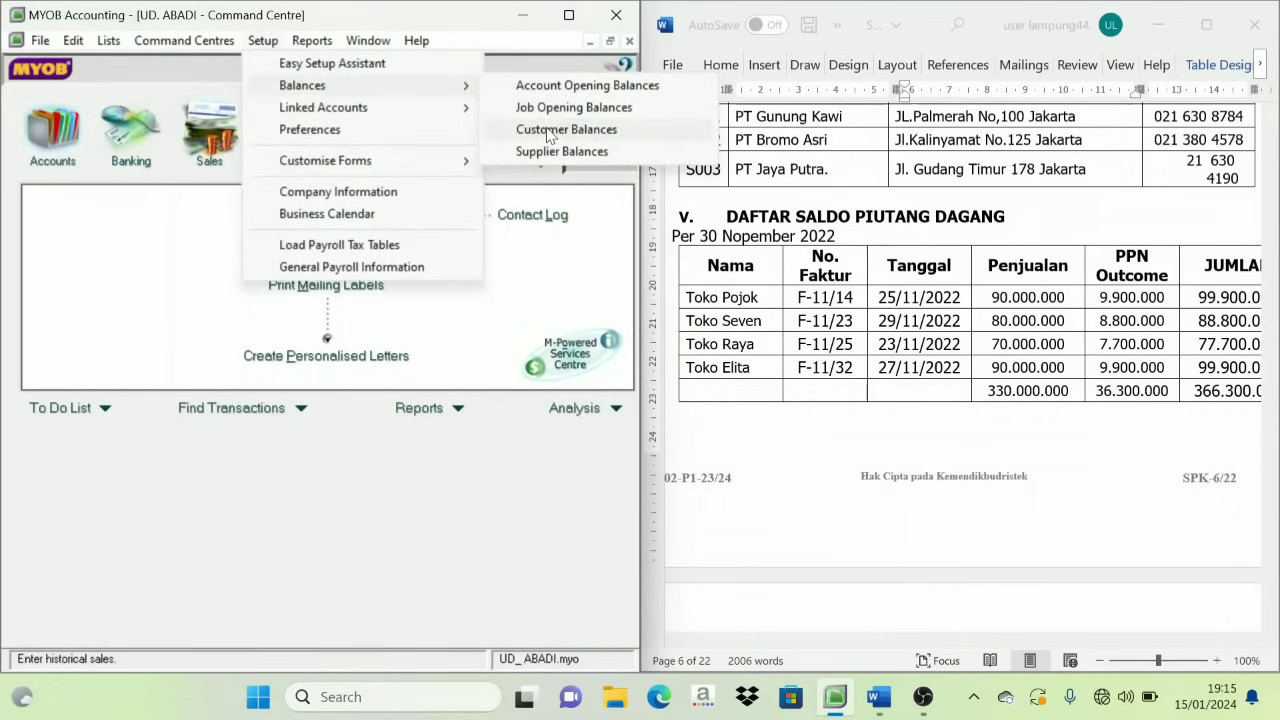
{"action": "left_click", "coordinate": [548, 132]}
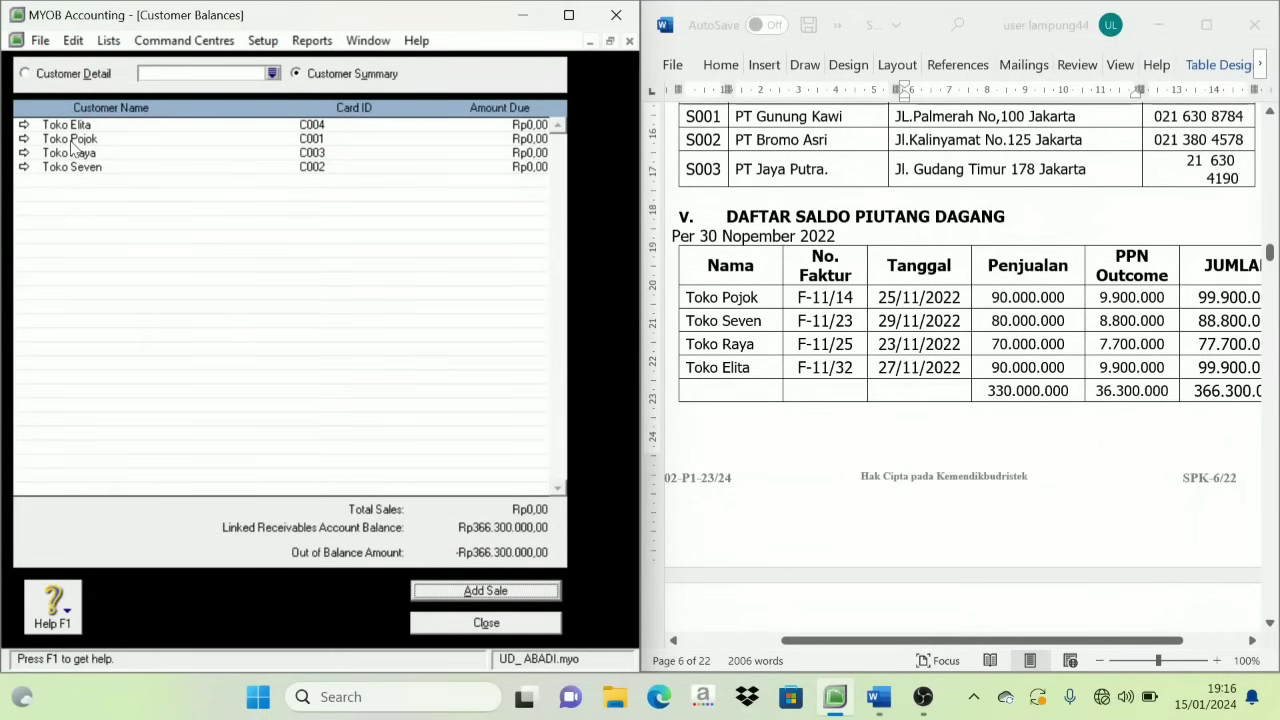
Add a historical sale for Toko Pojok with invoice number F-11/14 and date 25/11/2022.
{"action": "left_click", "coordinate": [24, 140]}
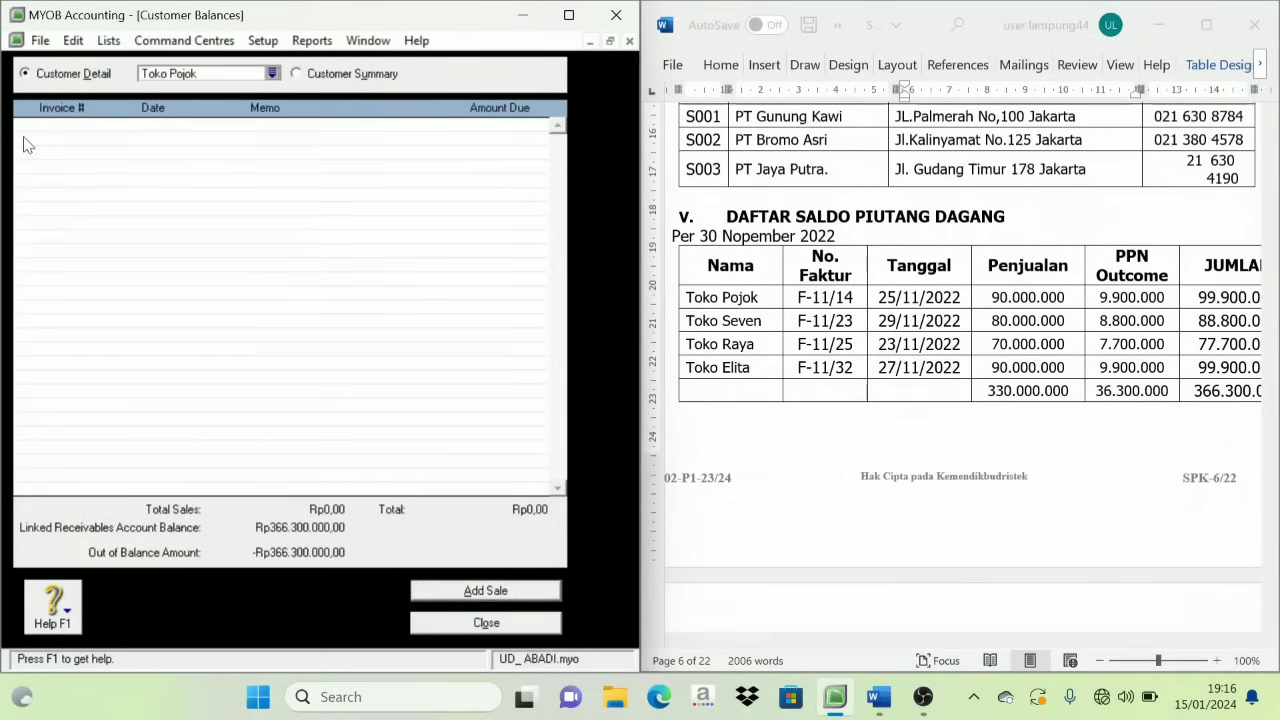
{"action": "left_click", "coordinate": [485, 592]}
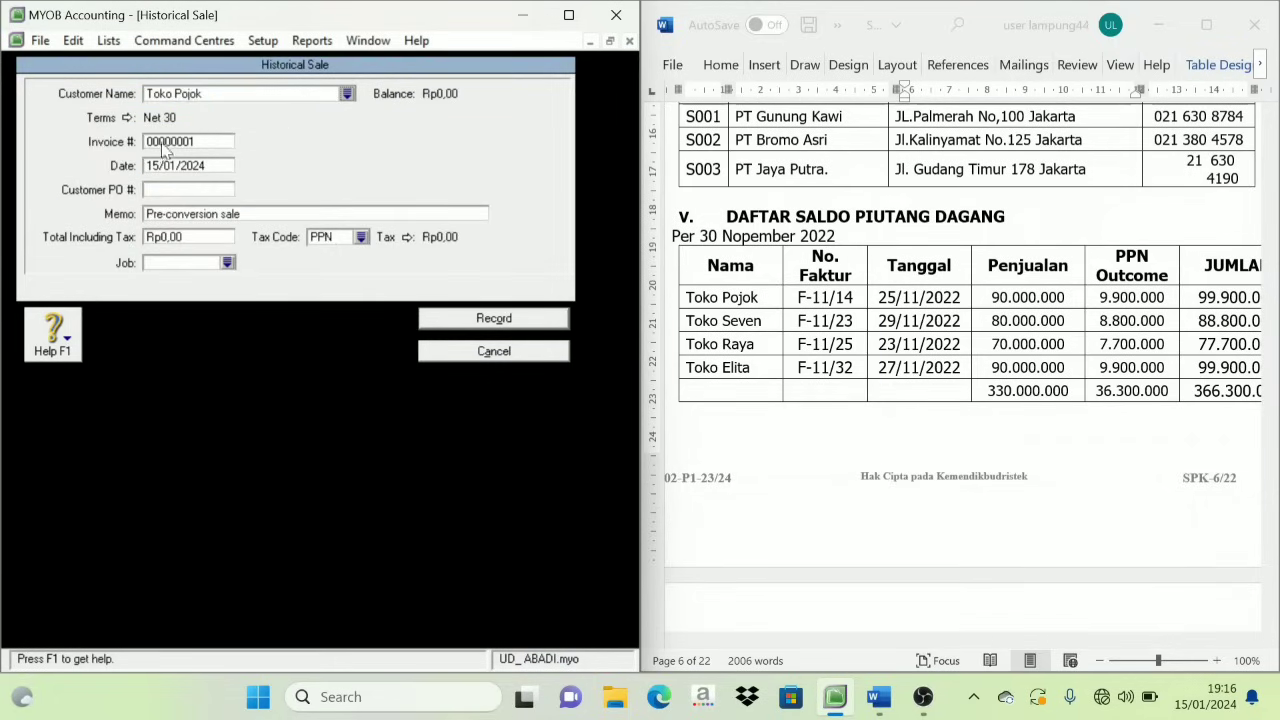
{"action": "left_click", "coordinate": [165, 147]}
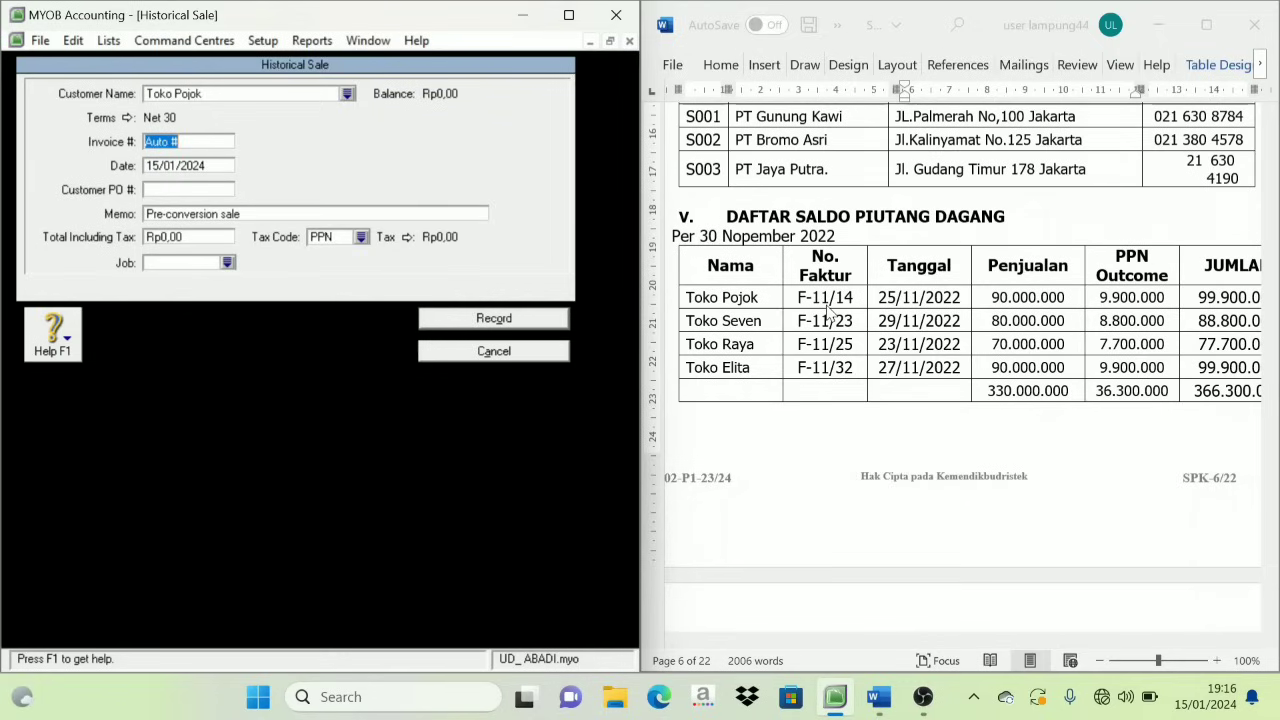
{"action": "key", "text": "Caps_Lock"}
{"action": "type", "text": "F-11/14"}
{"action": "key", "text": "Tab"}
{"action": "type", "text": "2"}
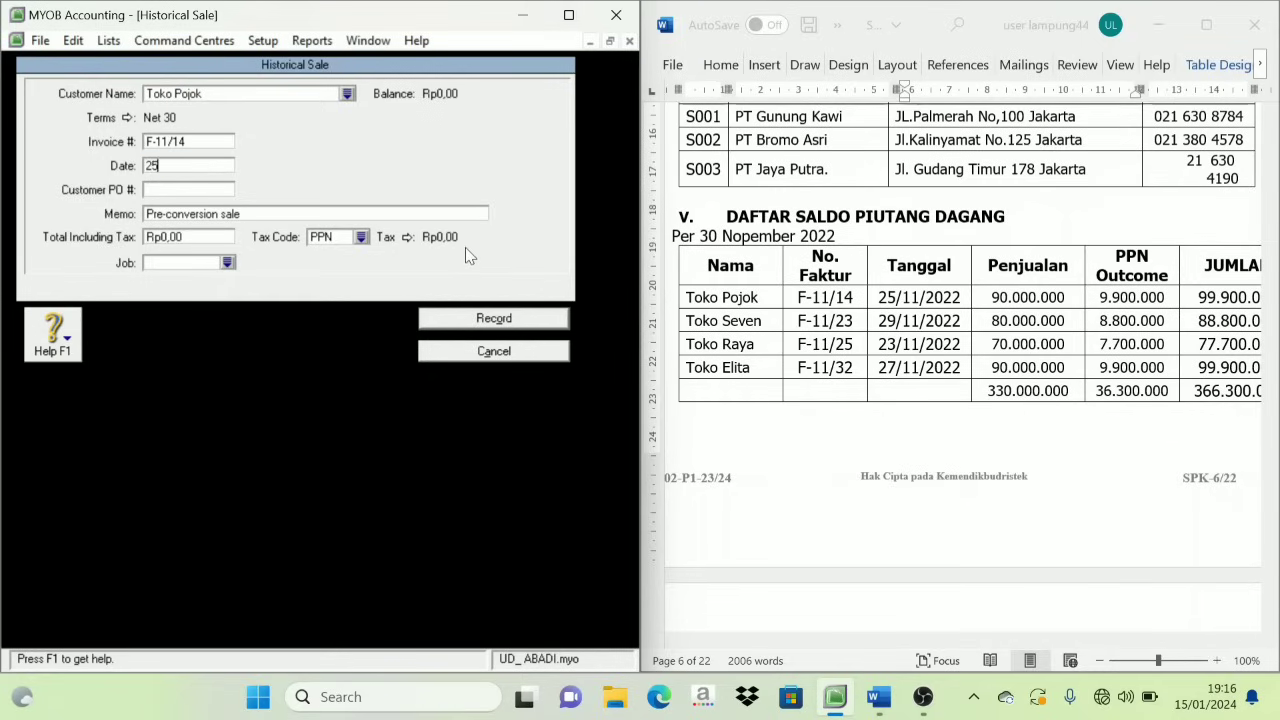
{"action": "type", "text": "5/11/2022"}
Set the Toko Pojok historical sale's total including tax to Rp99.900.000, from the receivables table's JUMLAH column.
{"action": "left_click", "coordinate": [175, 240]}
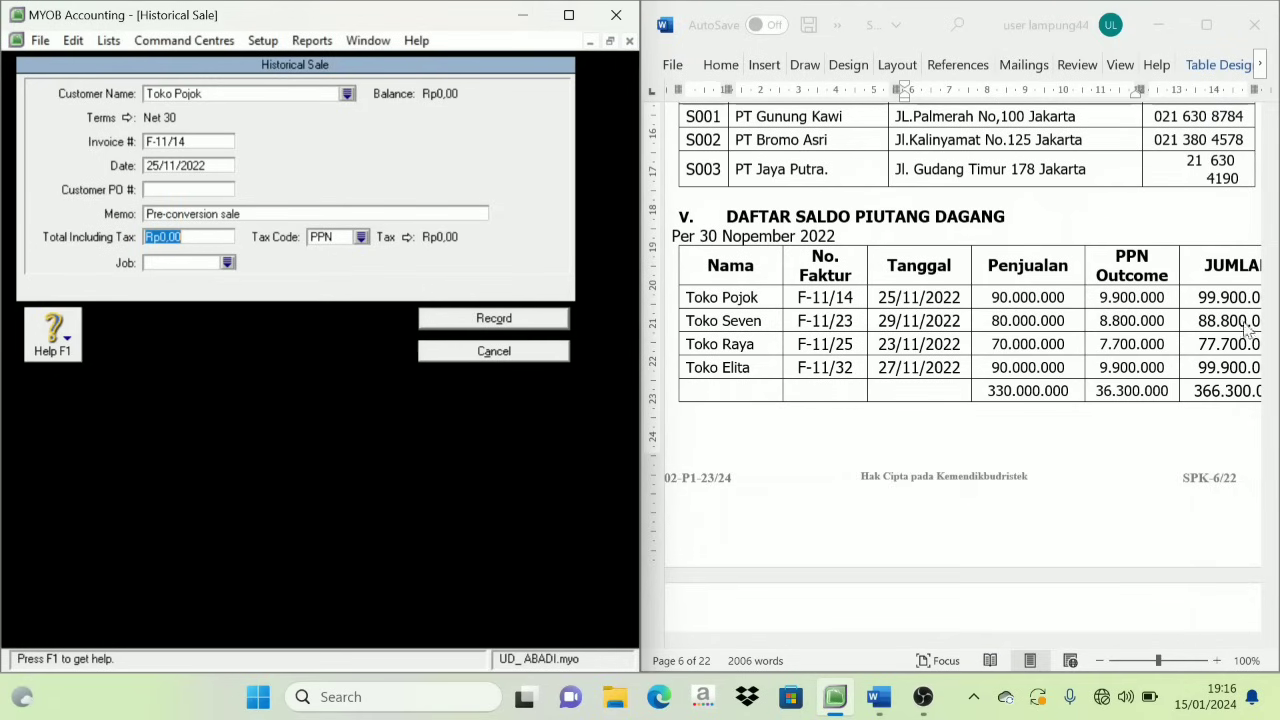
{"action": "left_click", "coordinate": [1070, 584]}
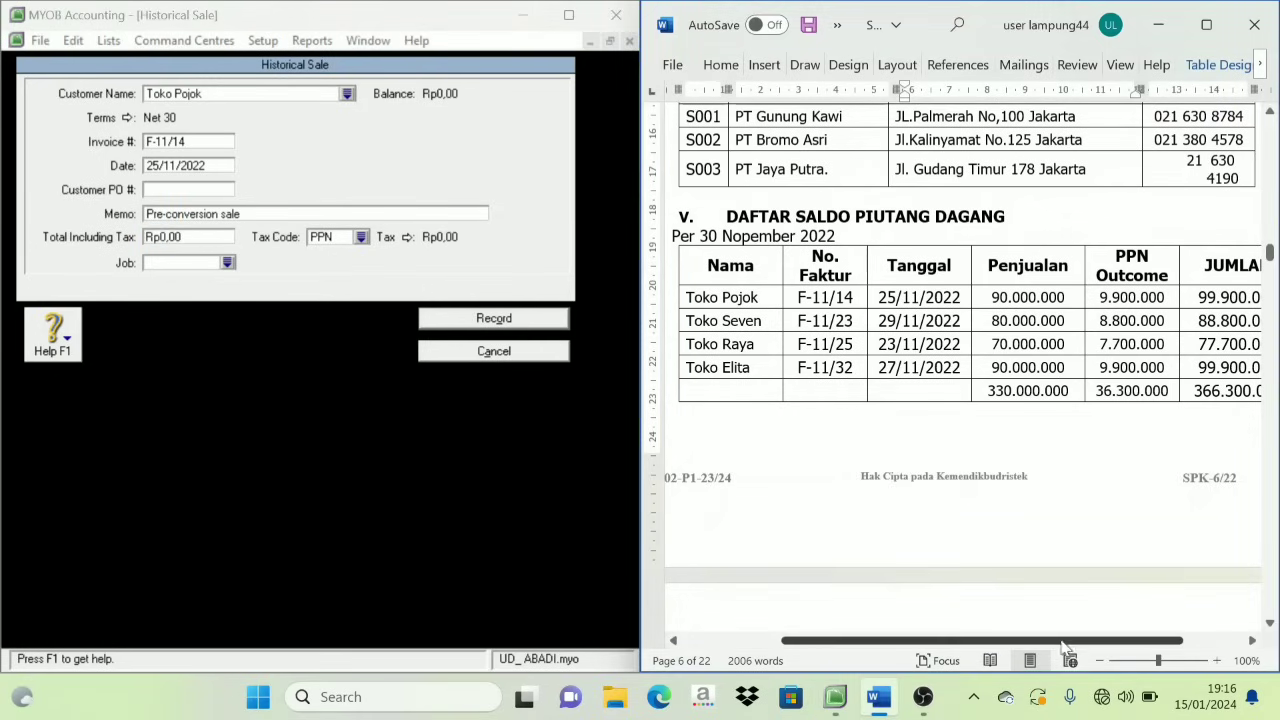
{"action": "mouse_move", "coordinate": [1061, 642]}
{"action": "left_mouse_down"}
{"action": "mouse_move", "coordinate": [1093, 647]}
{"action": "mouse_move", "coordinate": [1080, 648]}
{"action": "left_mouse_up"}
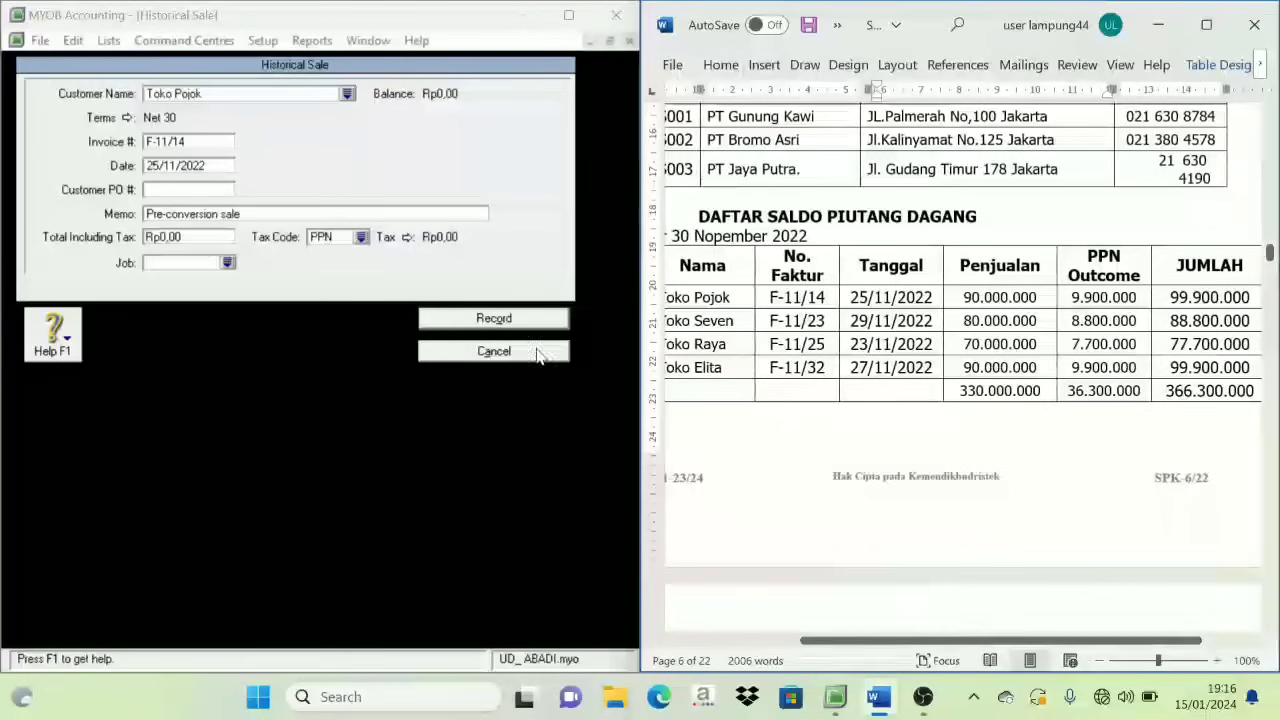
{"action": "left_click", "coordinate": [224, 258]}
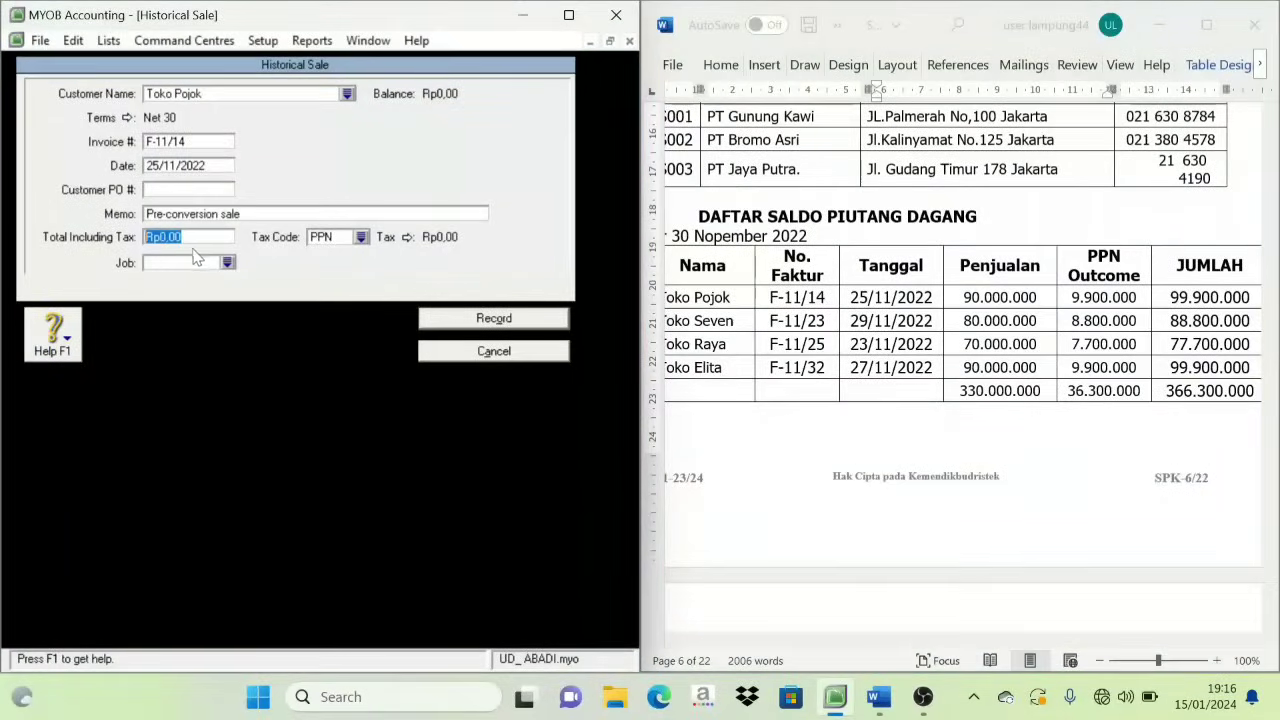
{"action": "type", "text": "99900000"}
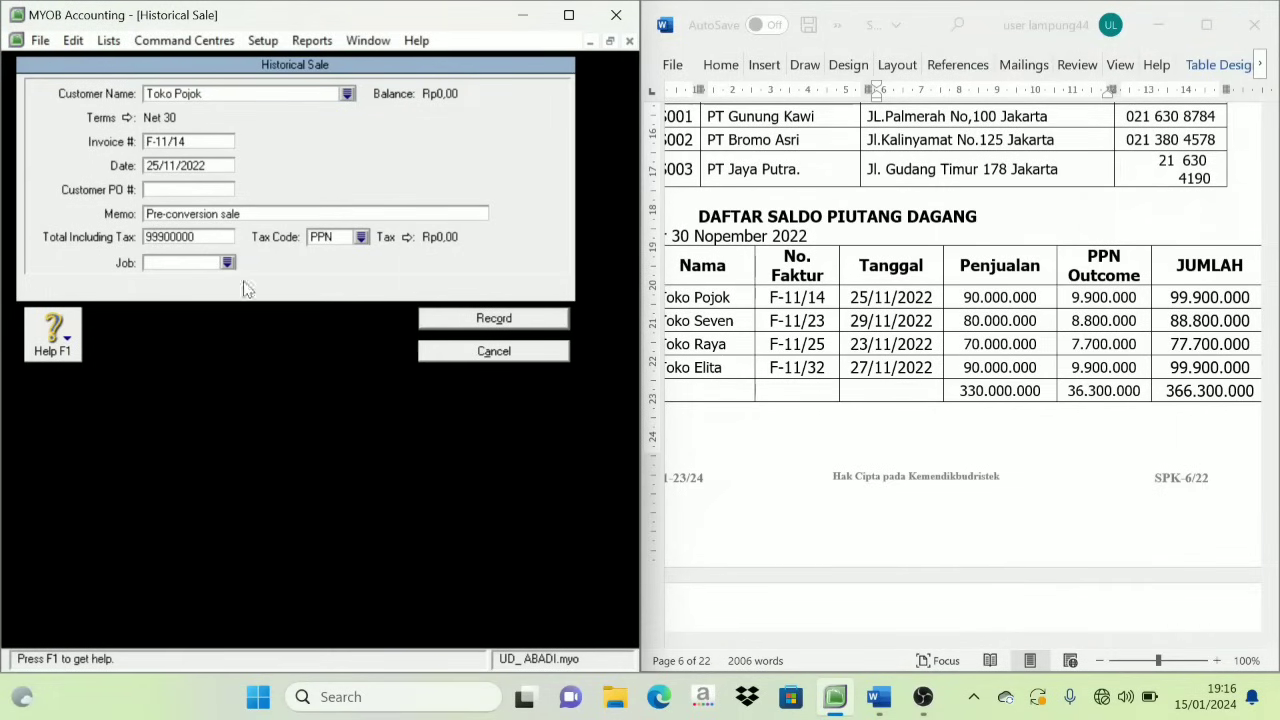
{"action": "key", "text": "Tab"}
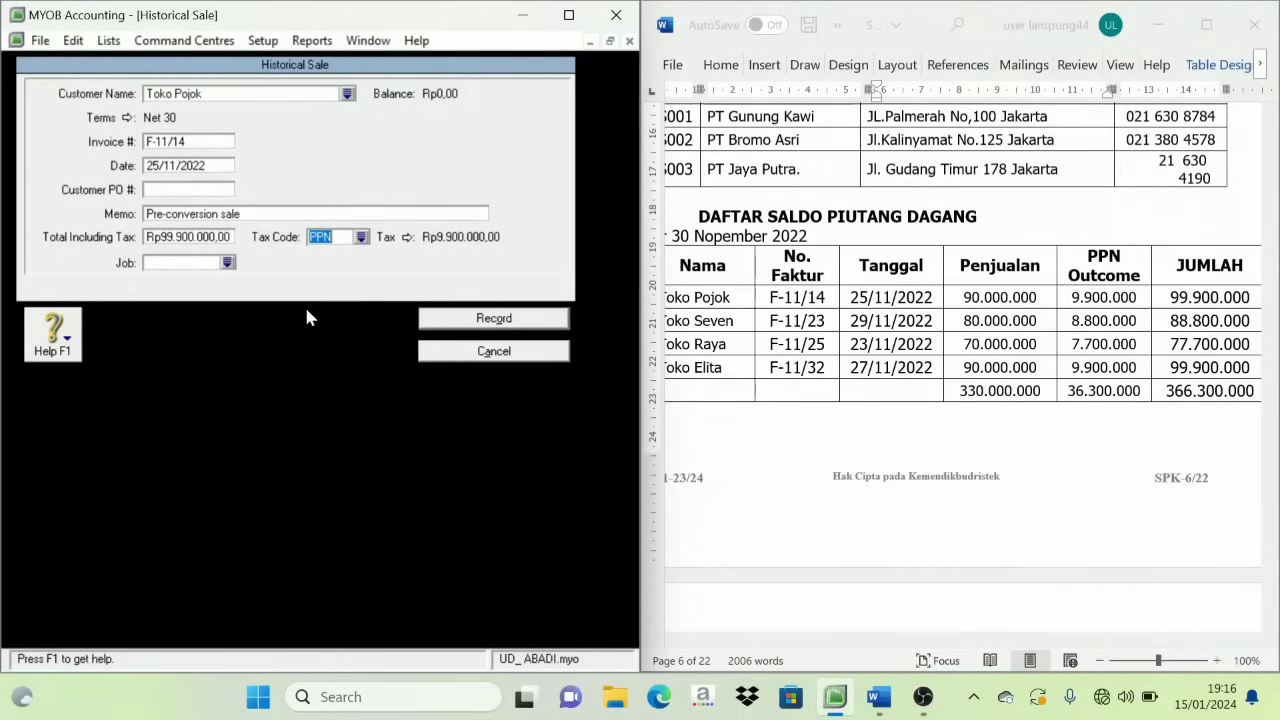
Change the Toko Pojok historical sale's tax code to N-T (Not Reportable) and record the sale.
{"action": "left_click", "coordinate": [361, 237]}
{"action": "left_click", "coordinate": [178, 240]}
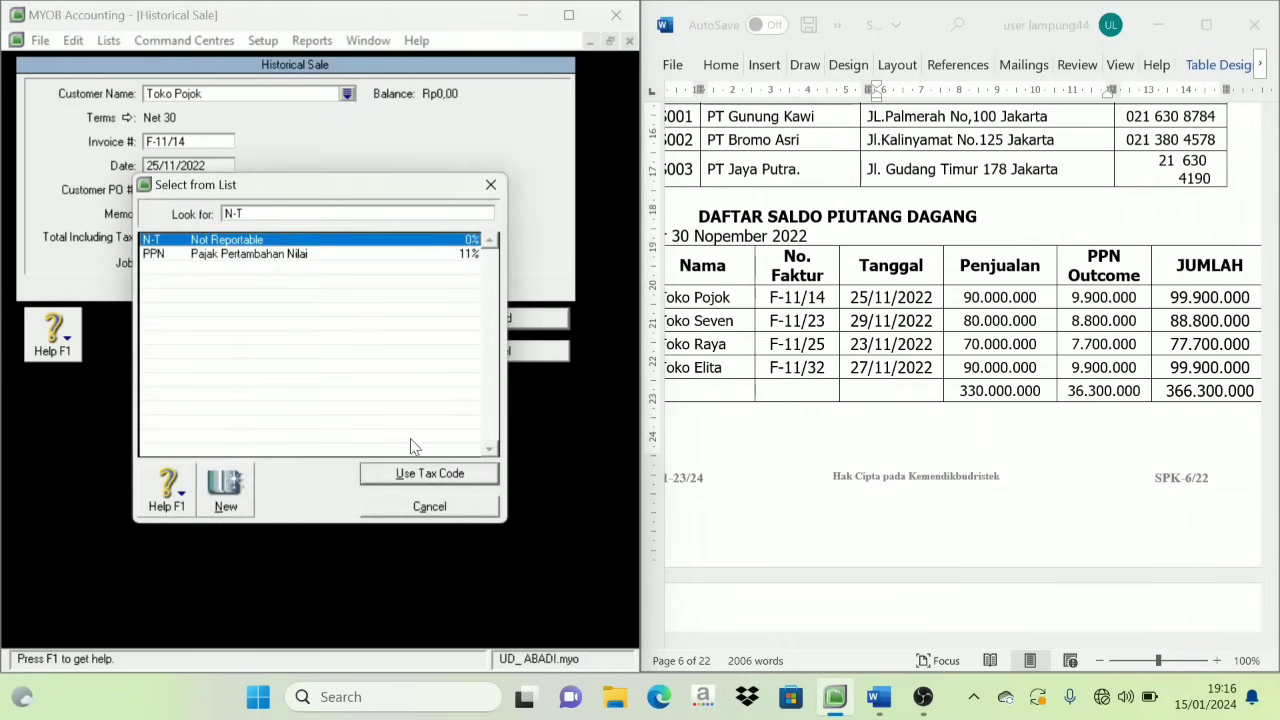
{"action": "left_click", "coordinate": [422, 475]}
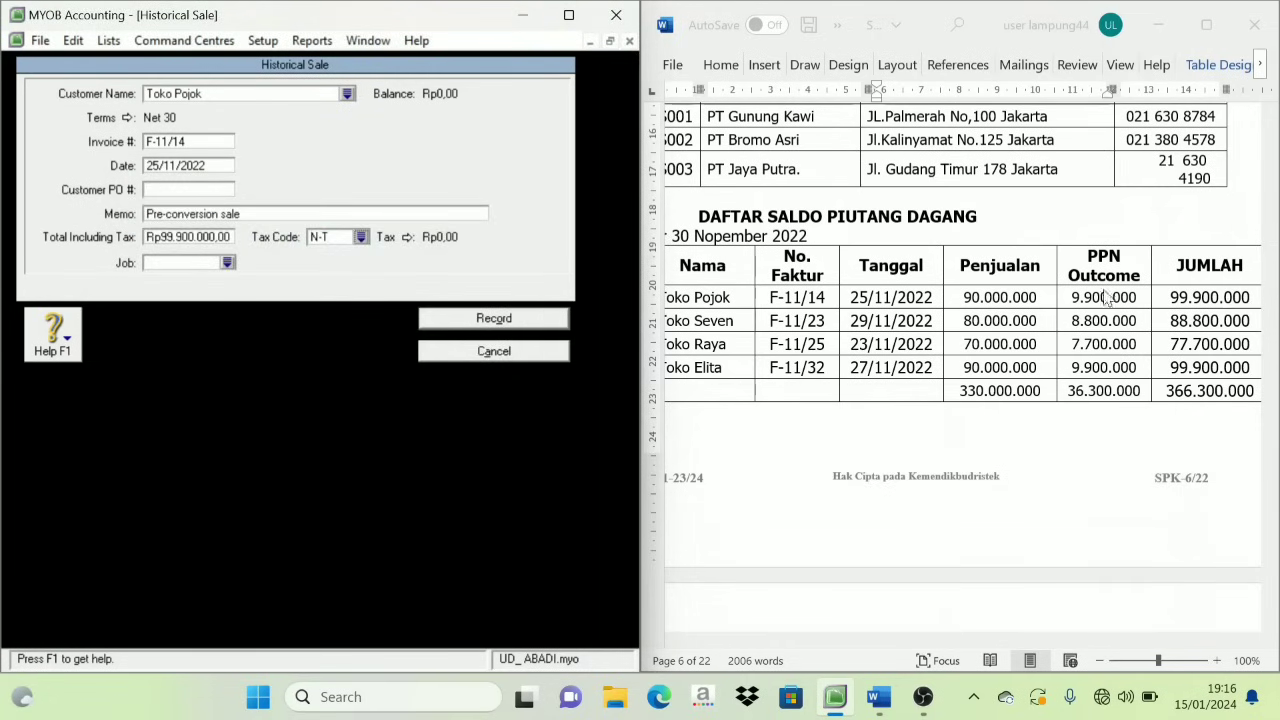
{"action": "left_click", "coordinate": [493, 322]}
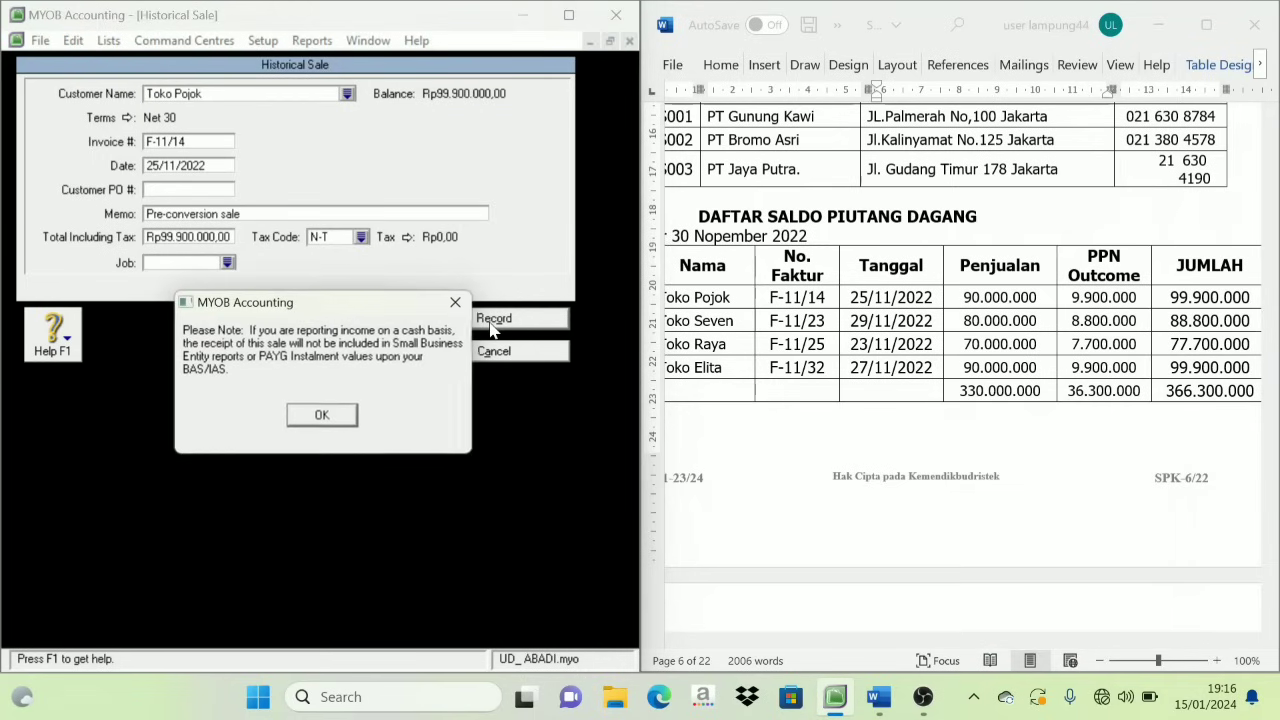
{"action": "left_click", "coordinate": [321, 415]}
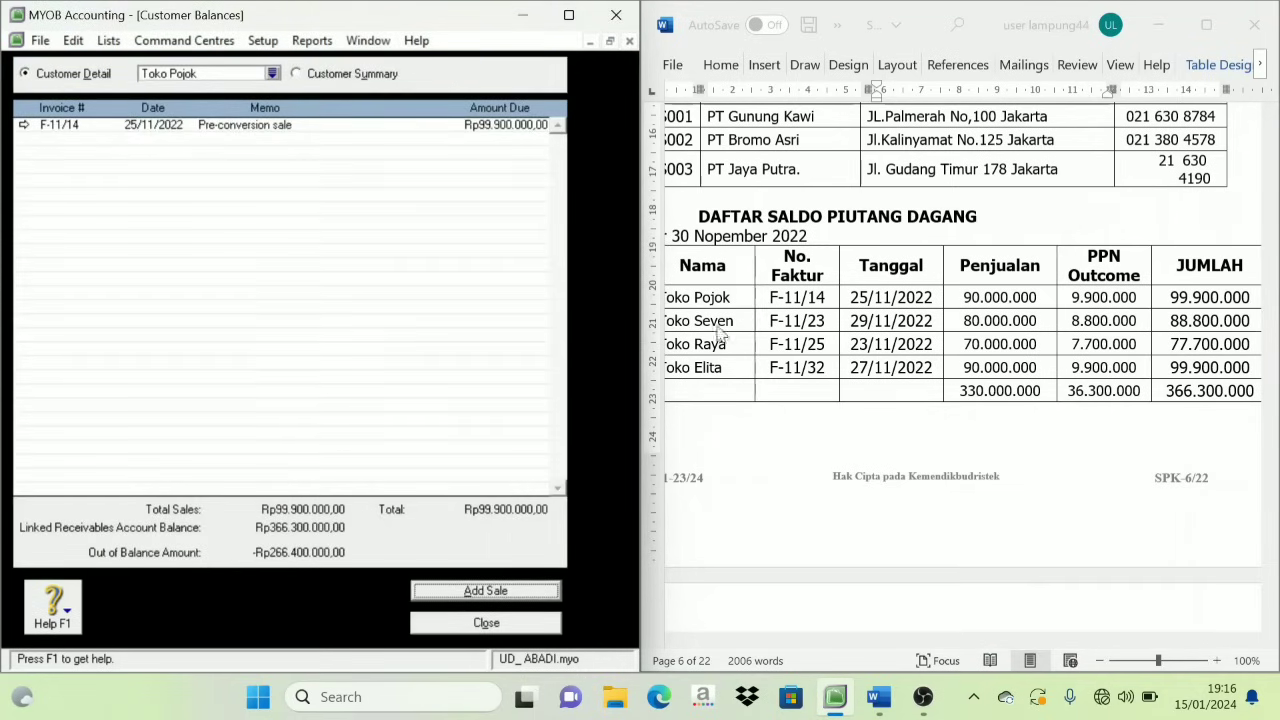
Add a historical sale for Toko Seven with invoice number F-11/23 and date 29/11/2022, from the receivables table.
{"action": "left_click", "coordinate": [1017, 624]}
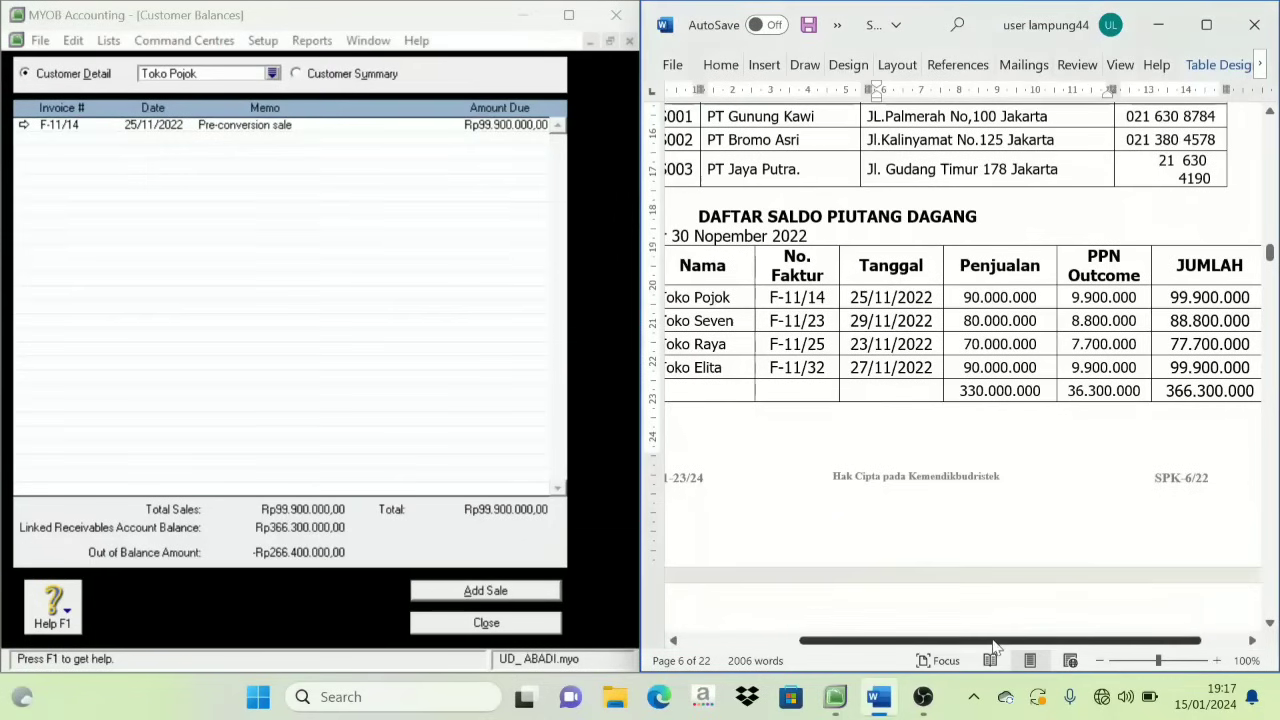
{"action": "left_click_drag", "start_coordinate": [1001, 640], "coordinate": [979, 640]}
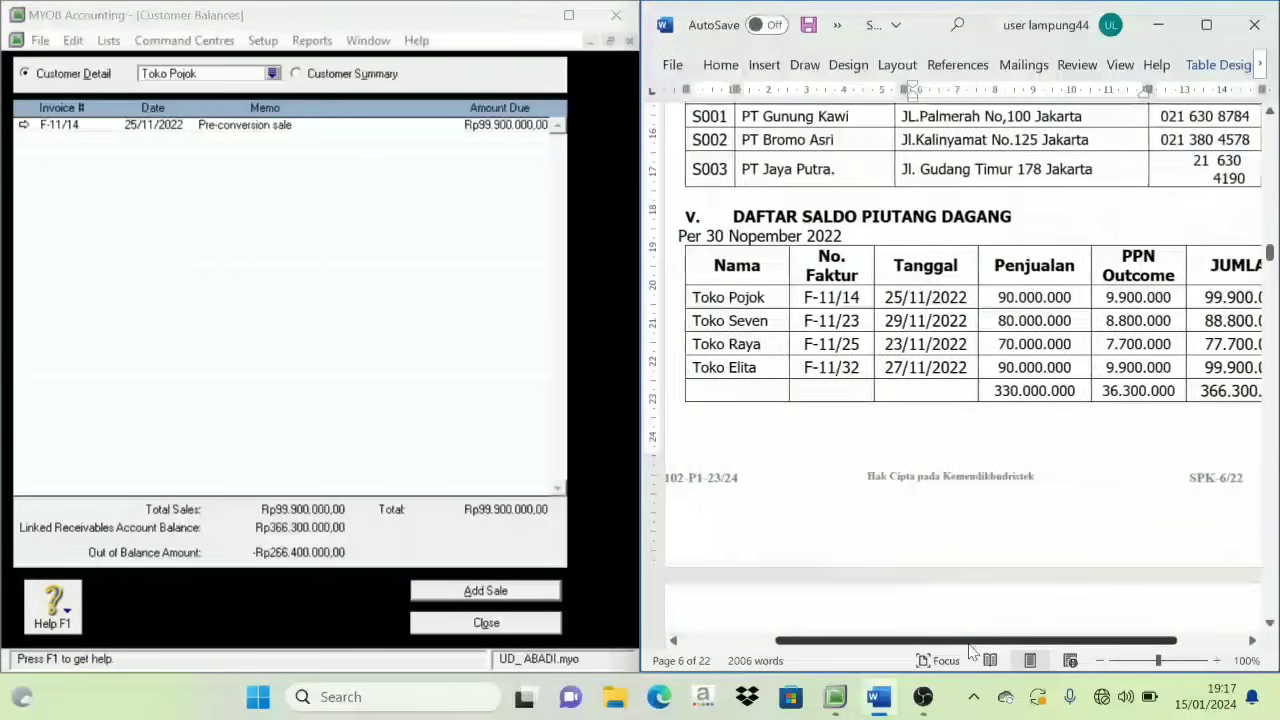
{"action": "left_click", "coordinate": [273, 74]}
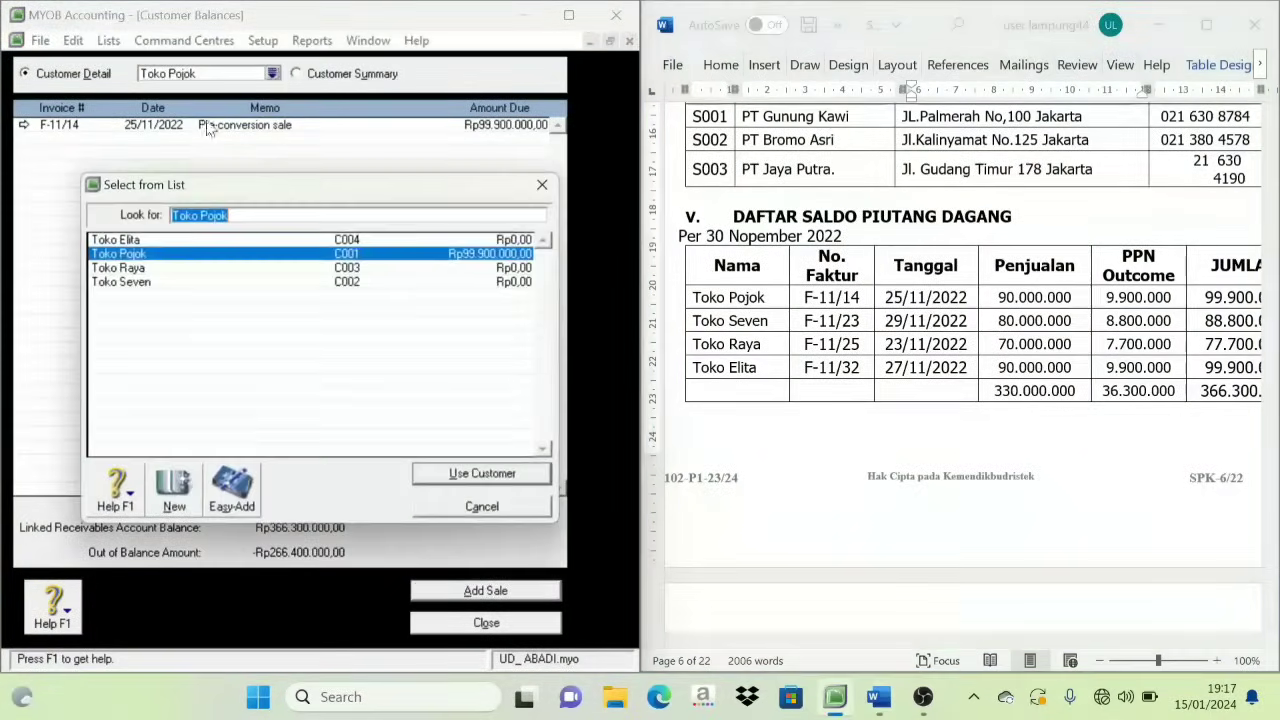
{"action": "left_click", "coordinate": [156, 284]}
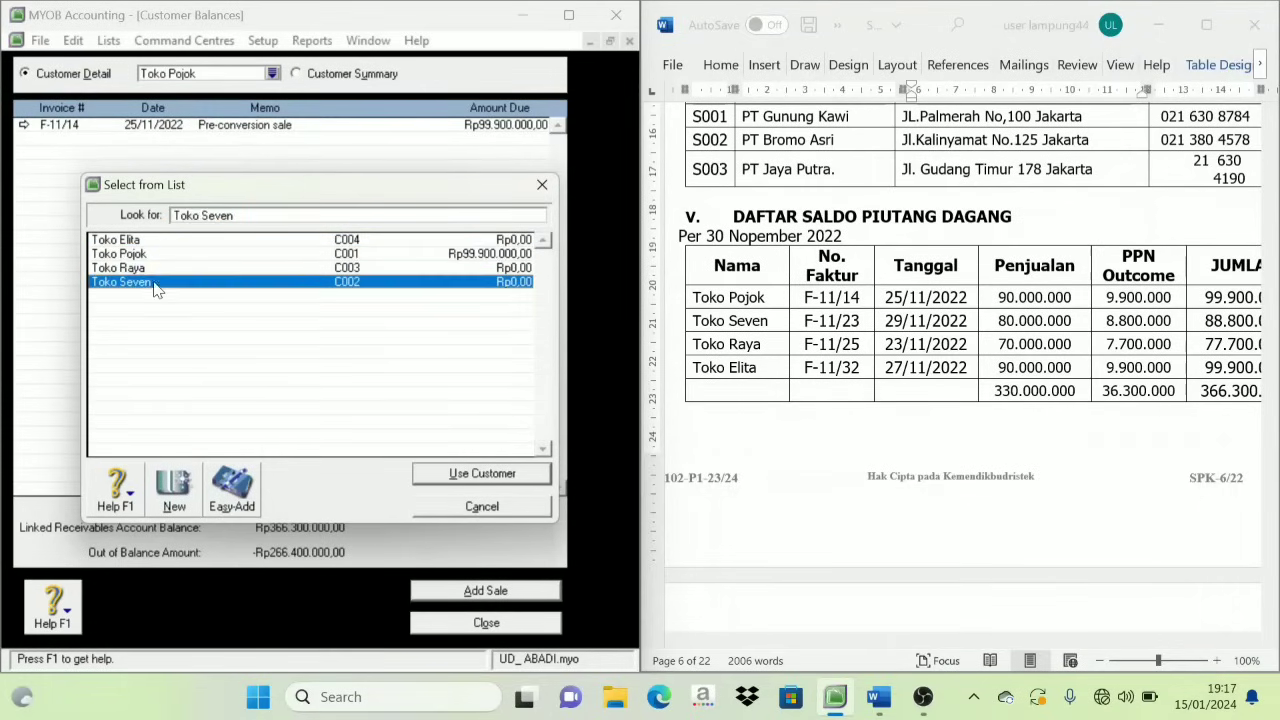
{"action": "left_click", "coordinate": [478, 474]}
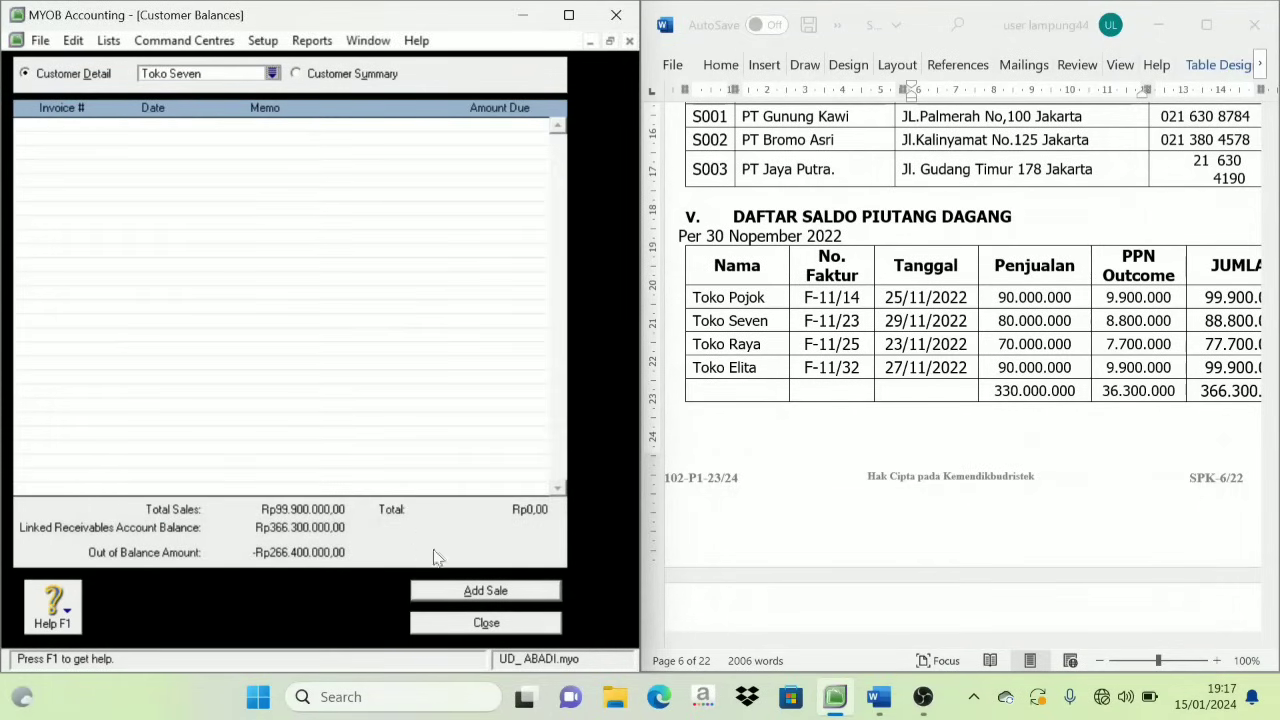
{"action": "left_click", "coordinate": [485, 591]}
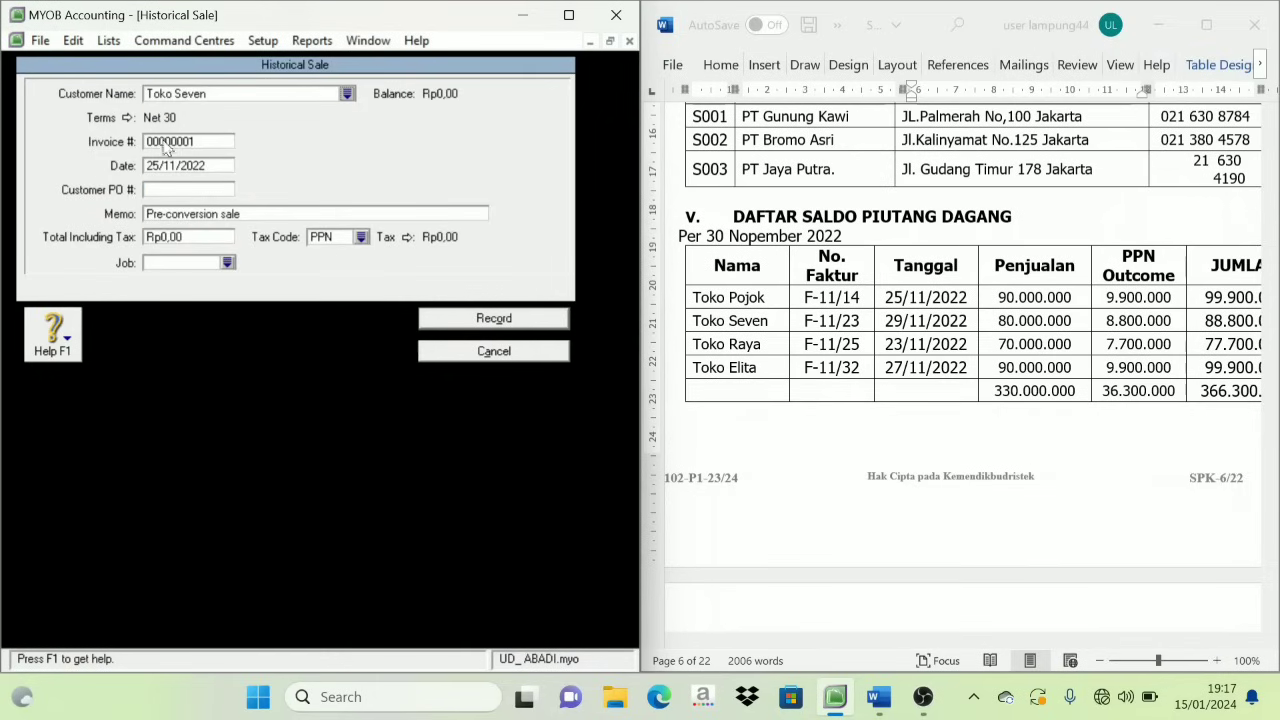
{"action": "left_click", "coordinate": [165, 143]}
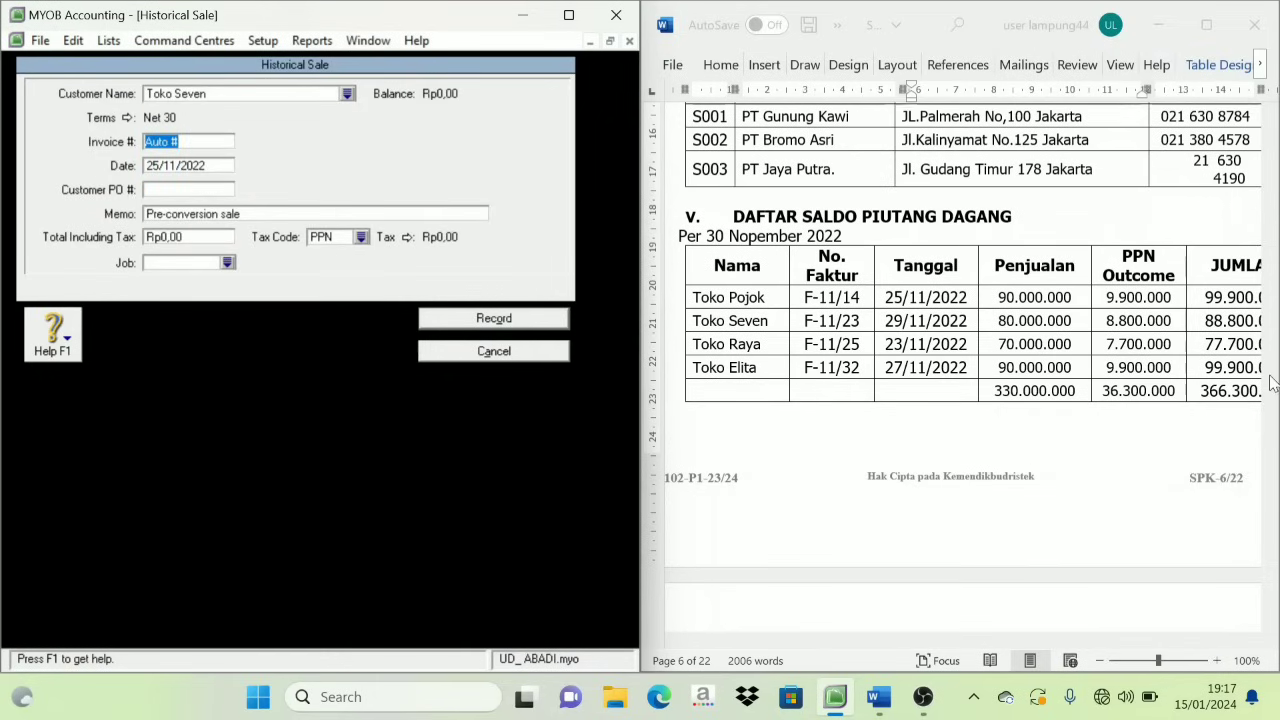
{"action": "type", "text": "F-11/23"}
{"action": "key", "text": "Tab"}
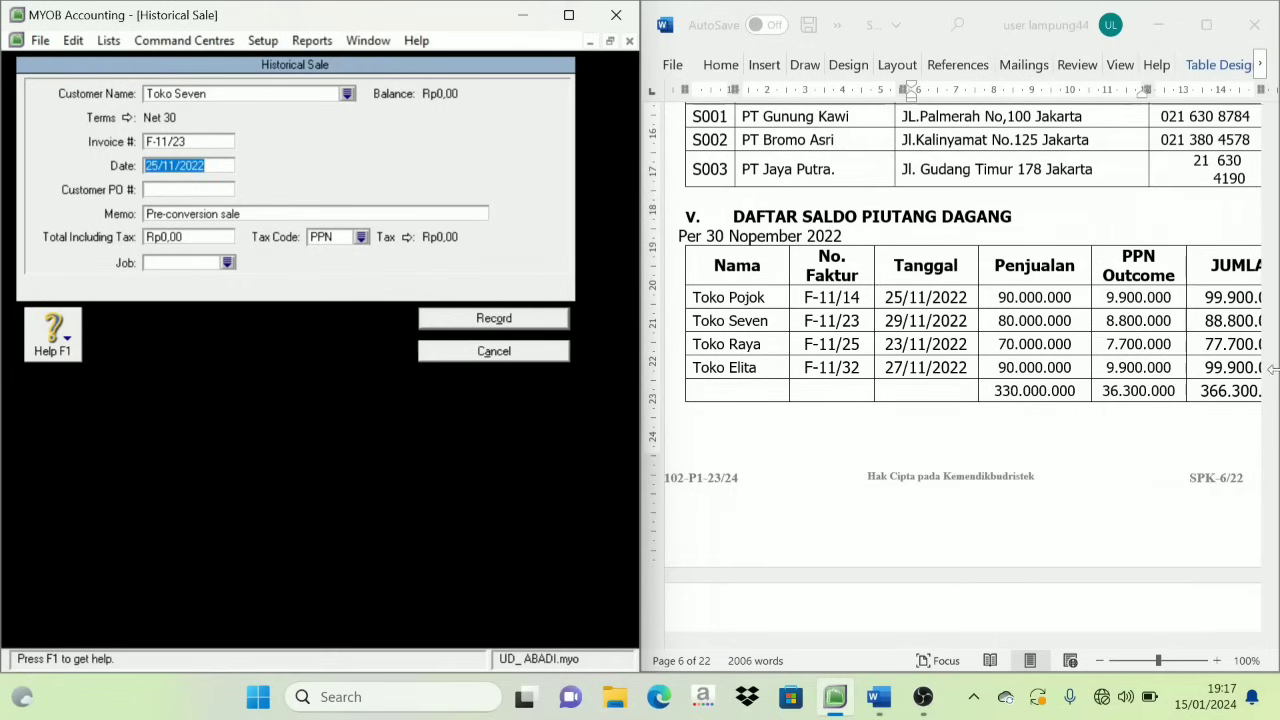
{"action": "type", "text": "2"}
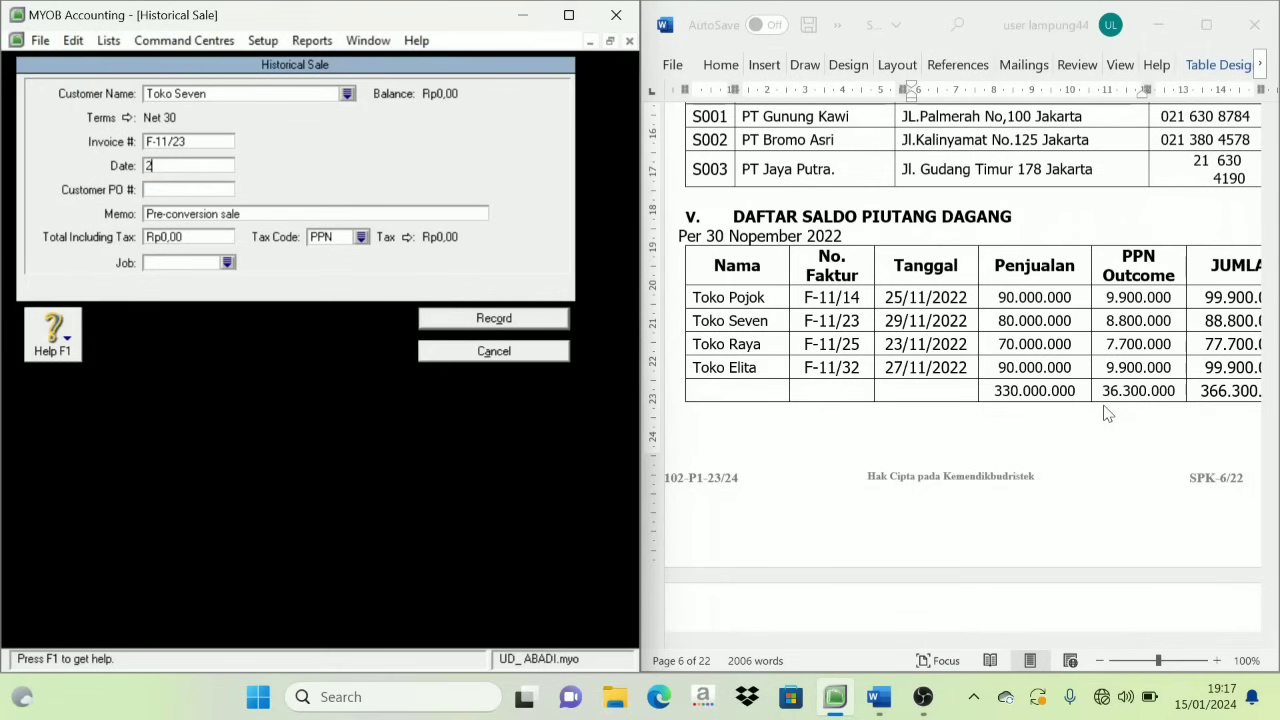
{"action": "type", "text": "9/11/2022"}
Set the Toko Seven historical sale's total including tax to Rp88.800.000, from the receivables table's JUMLAH column.
{"action": "left_click", "coordinate": [1117, 519]}
{"action": "mouse_move", "coordinate": [1078, 641]}
{"action": "left_mouse_down"}
{"action": "mouse_move", "coordinate": [1124, 642]}
{"action": "mouse_move", "coordinate": [1097, 643]}
{"action": "left_mouse_up"}
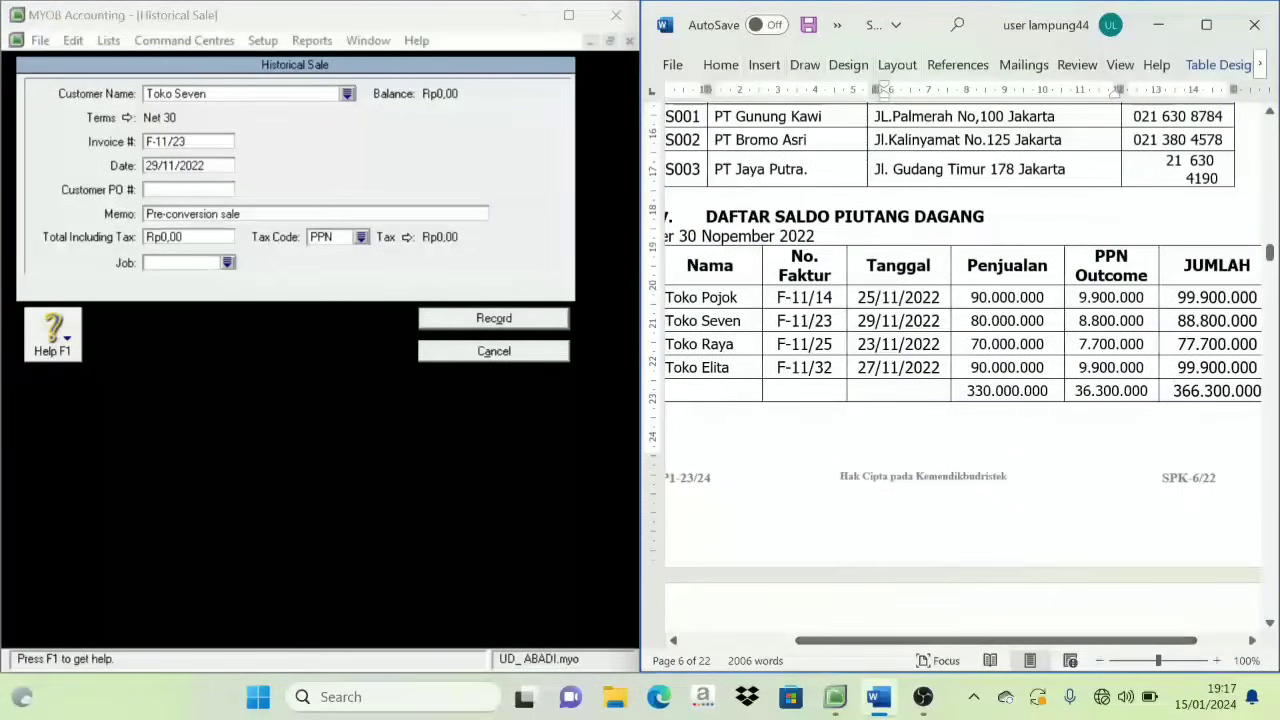
{"action": "left_click", "coordinate": [178, 237]}
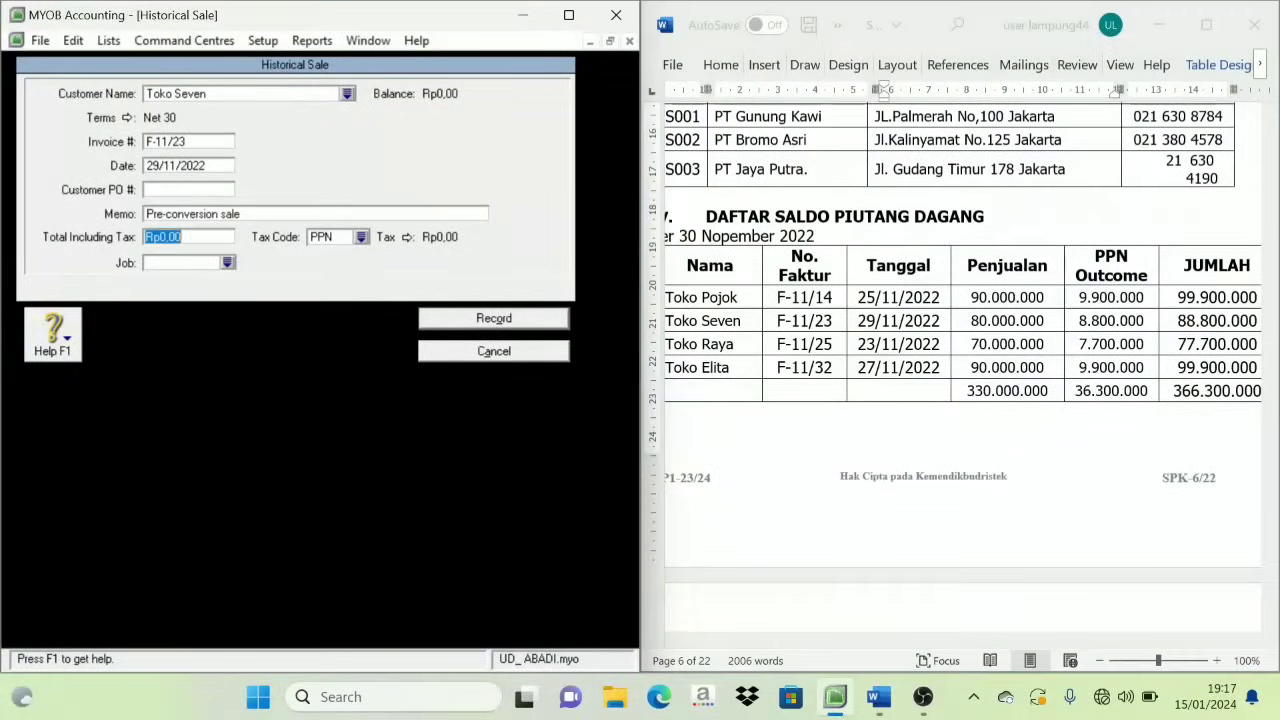
{"action": "type", "text": "88.800.00"}
{"action": "key", "text": "Tab"}
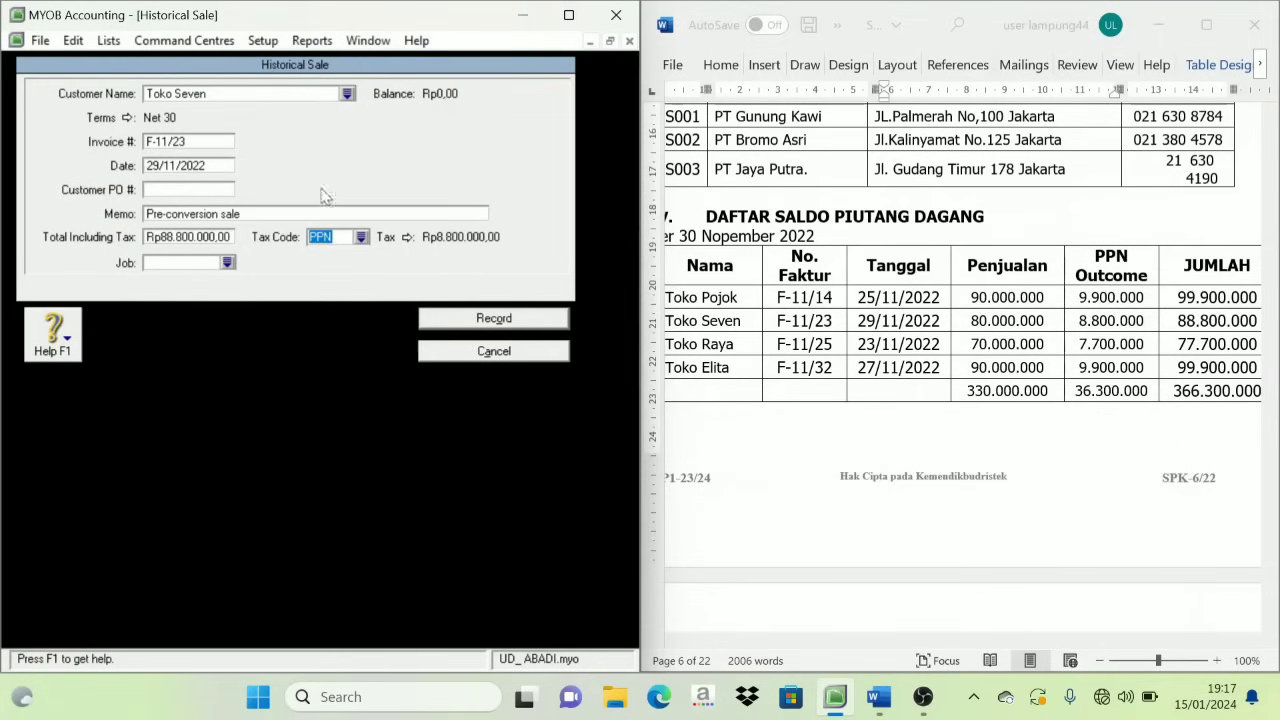
Change the Toko Seven historical sale's tax code to N-T (Not Reportable) and record the sale.
{"action": "left_click", "coordinate": [361, 237]}
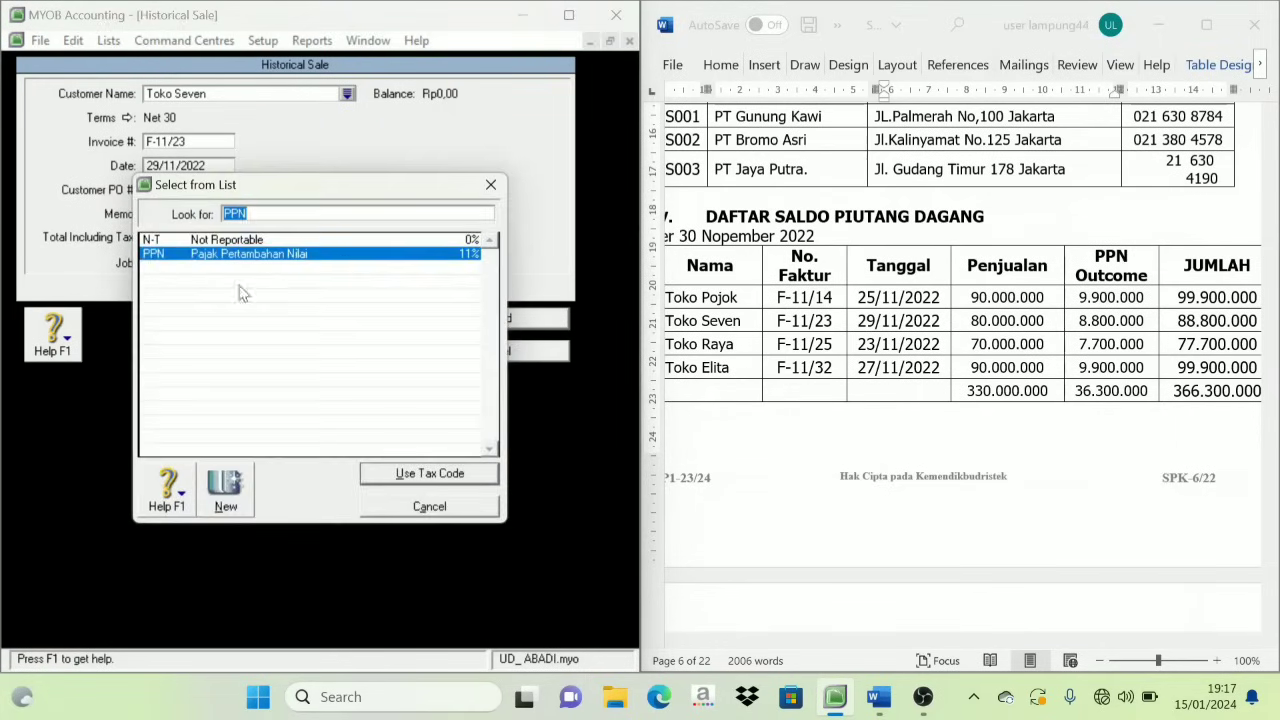
{"action": "left_click", "coordinate": [184, 242]}
{"action": "left_click", "coordinate": [425, 478]}
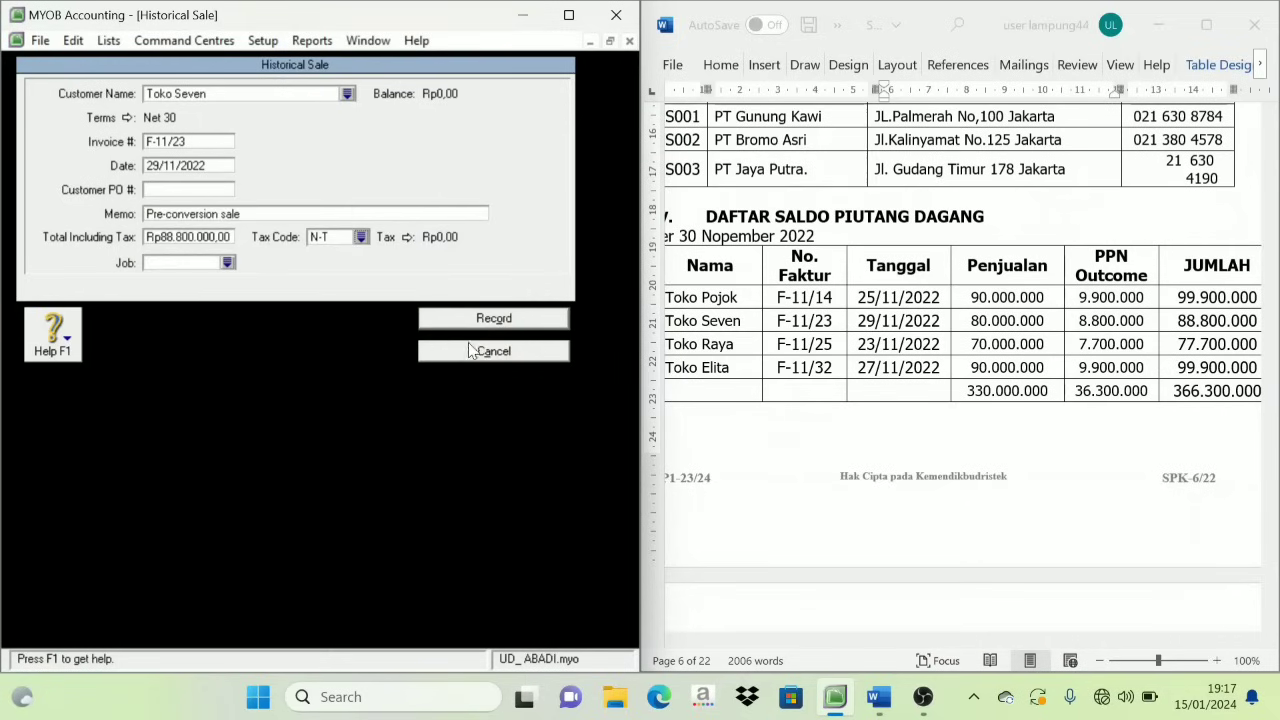
{"action": "left_click", "coordinate": [495, 327]}
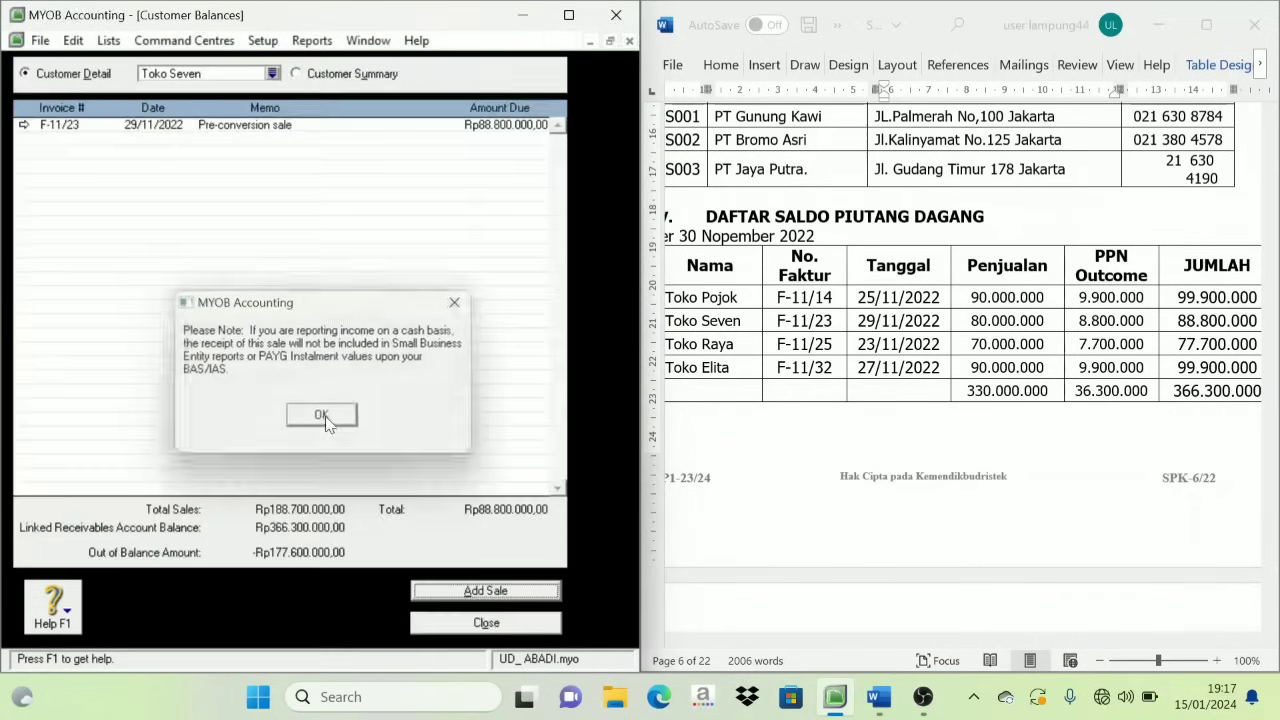
{"action": "left_click", "coordinate": [330, 418]}
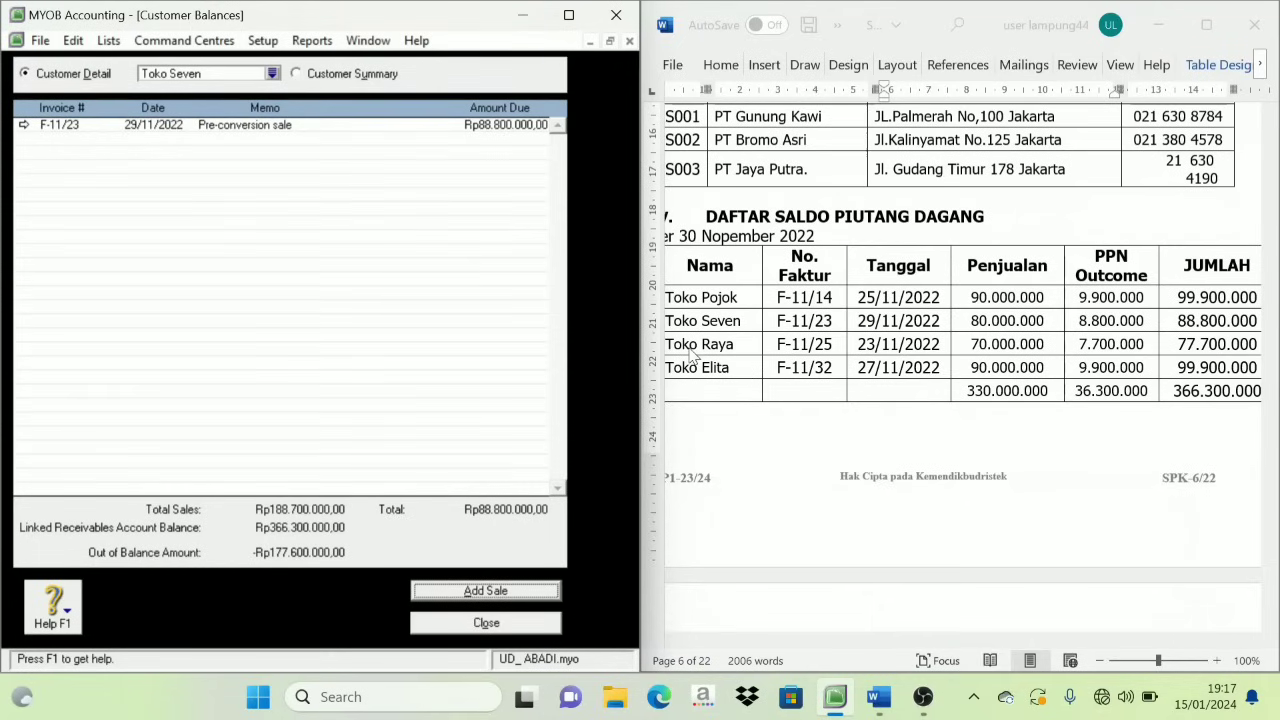
Add a historical sale for Toko Raya with invoice number F-11/25 and date 23/11/2022.
{"action": "left_click", "coordinate": [272, 74]}
{"action": "left_click", "coordinate": [135, 268]}
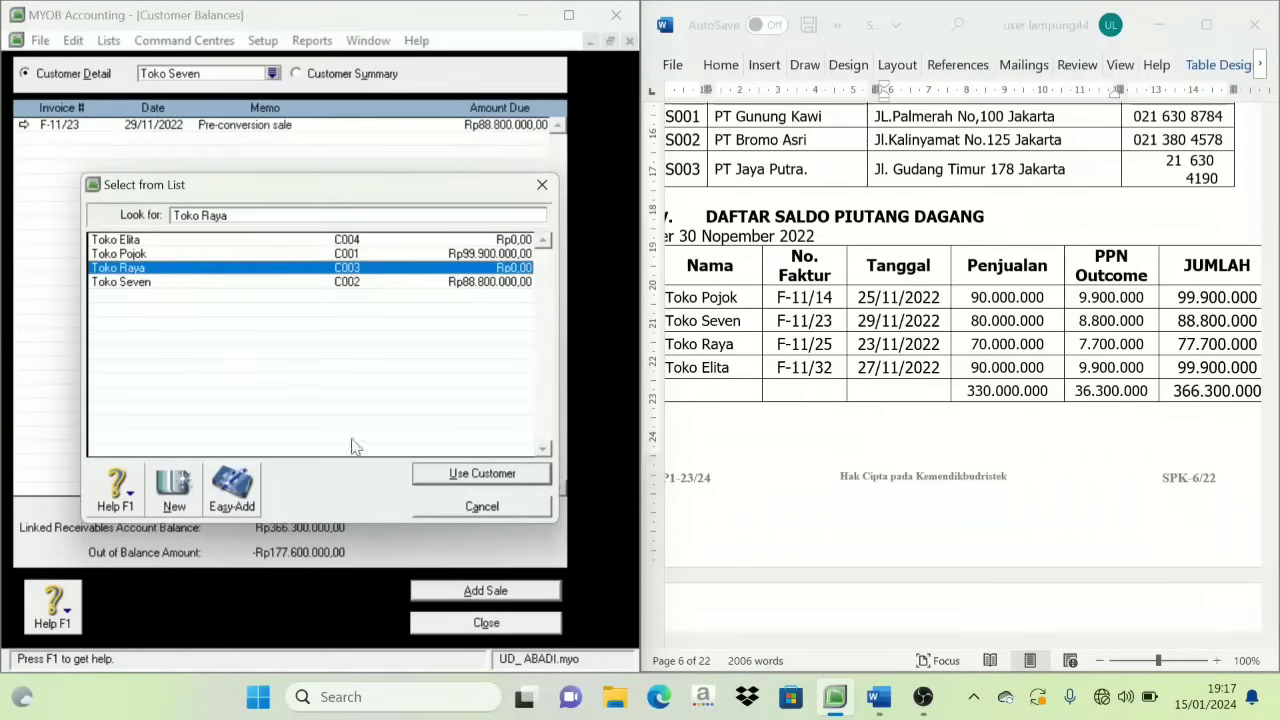
{"action": "left_click", "coordinate": [482, 474]}
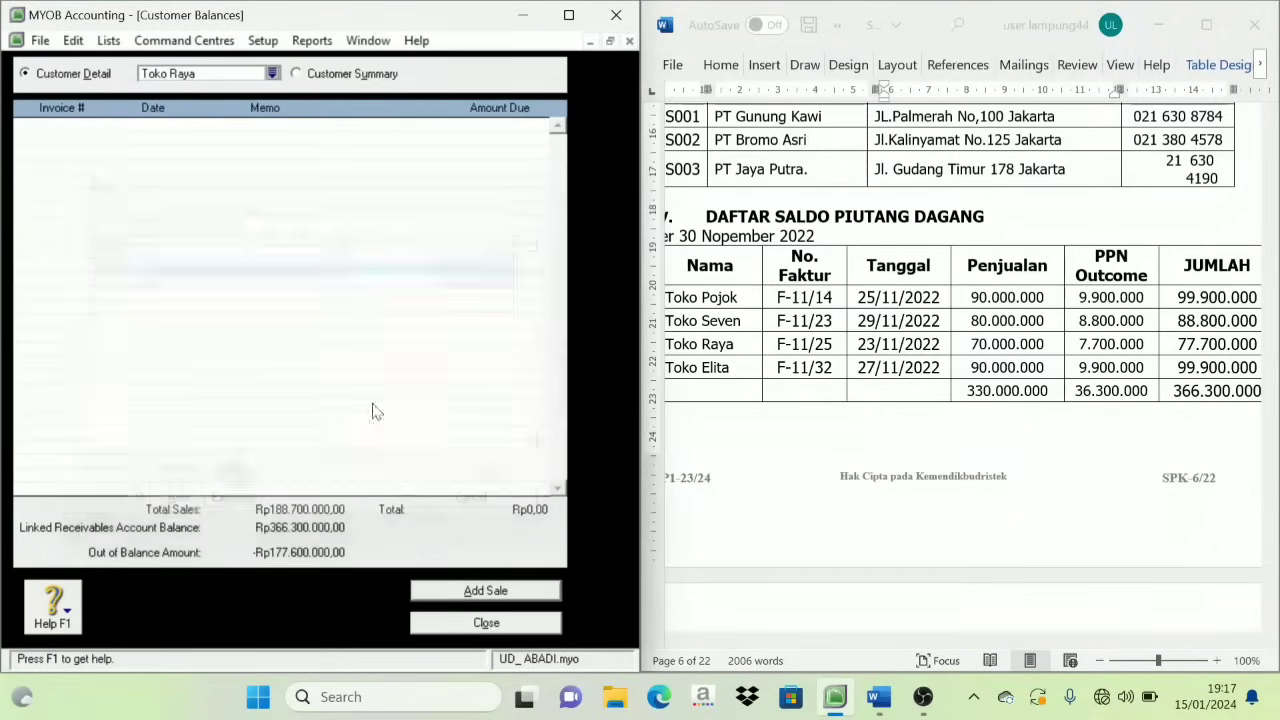
{"action": "left_click", "coordinate": [487, 592]}
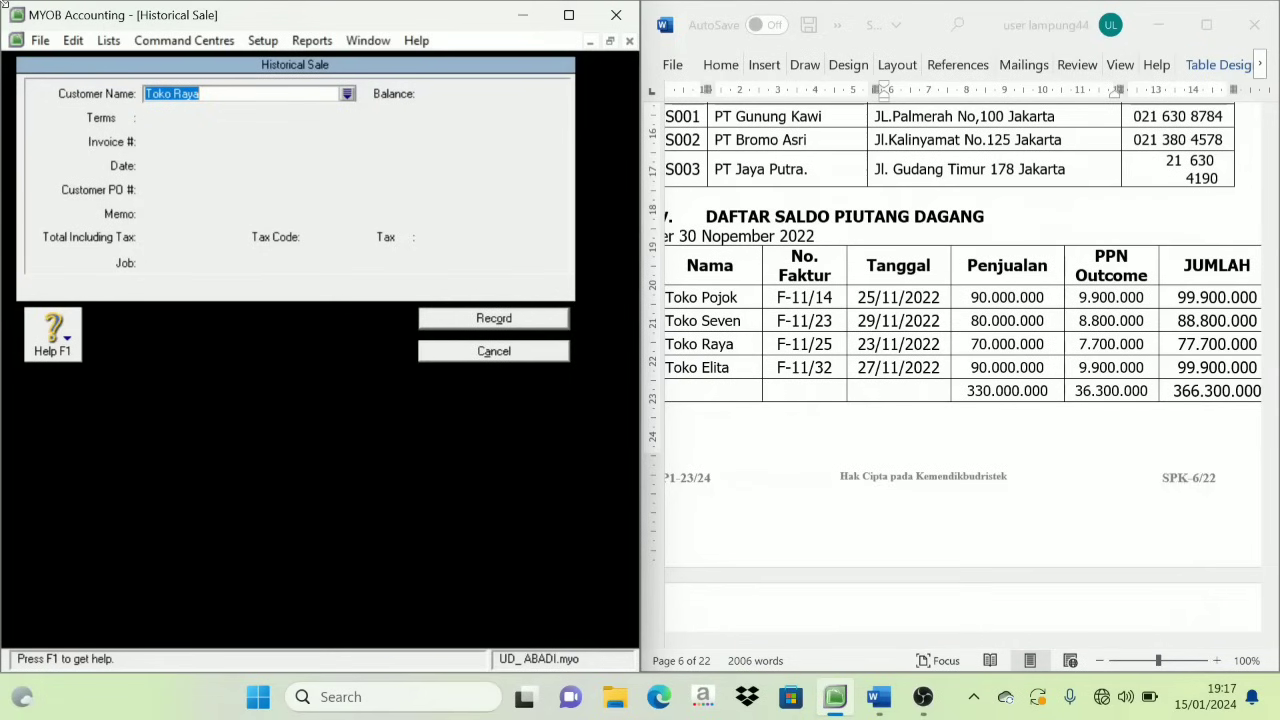
{"action": "key", "text": "Tab"}
{"action": "left_click", "coordinate": [151, 143]}
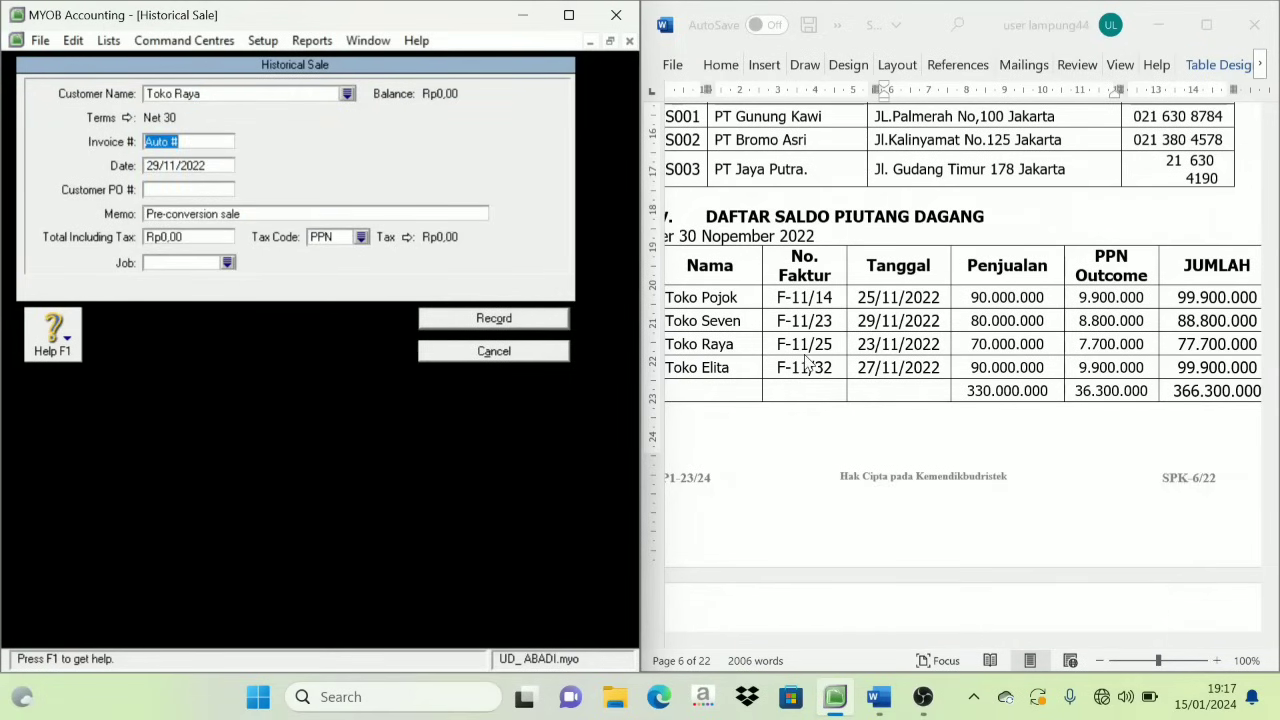
{"action": "type", "text": "F-11/25"}
{"action": "key", "text": "Tab"}
{"action": "type", "text": "23"}
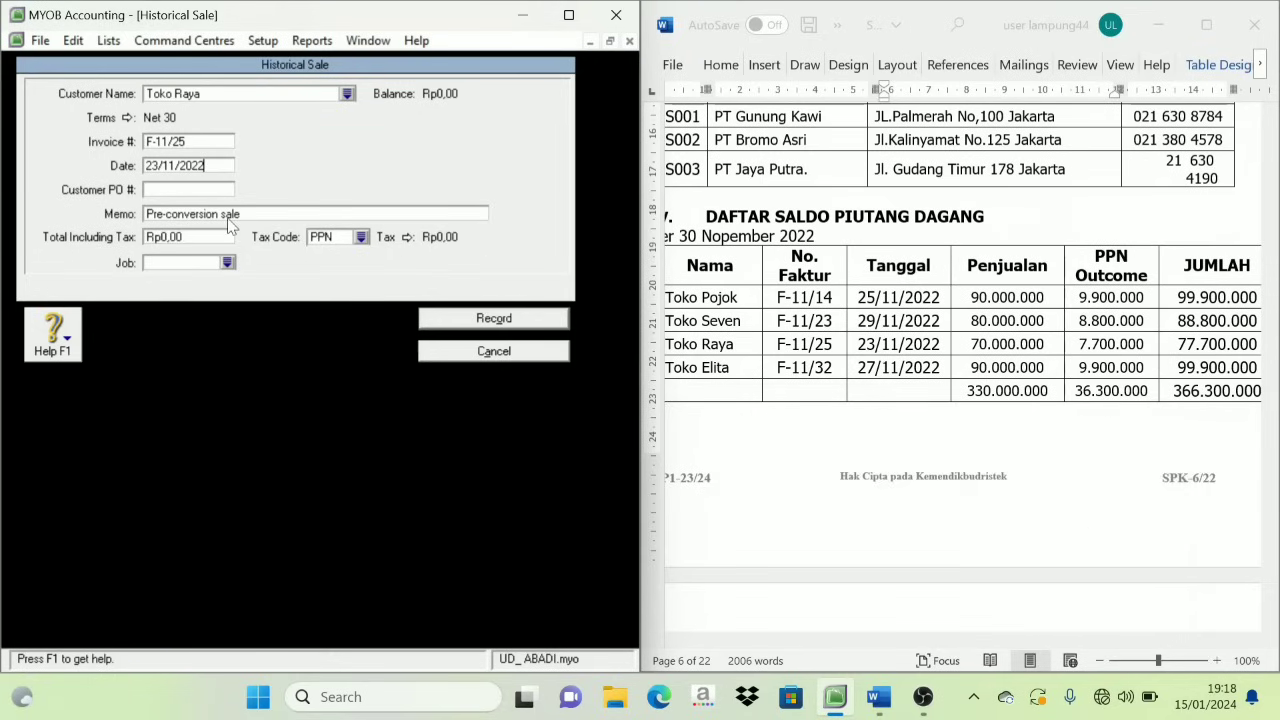
Set the Toko Raya historical sale's total including tax to Rp77.700.000.
{"action": "left_click", "coordinate": [176, 240]}
{"action": "type", "text": "77.700.00"}
{"action": "key", "text": "Tab"}
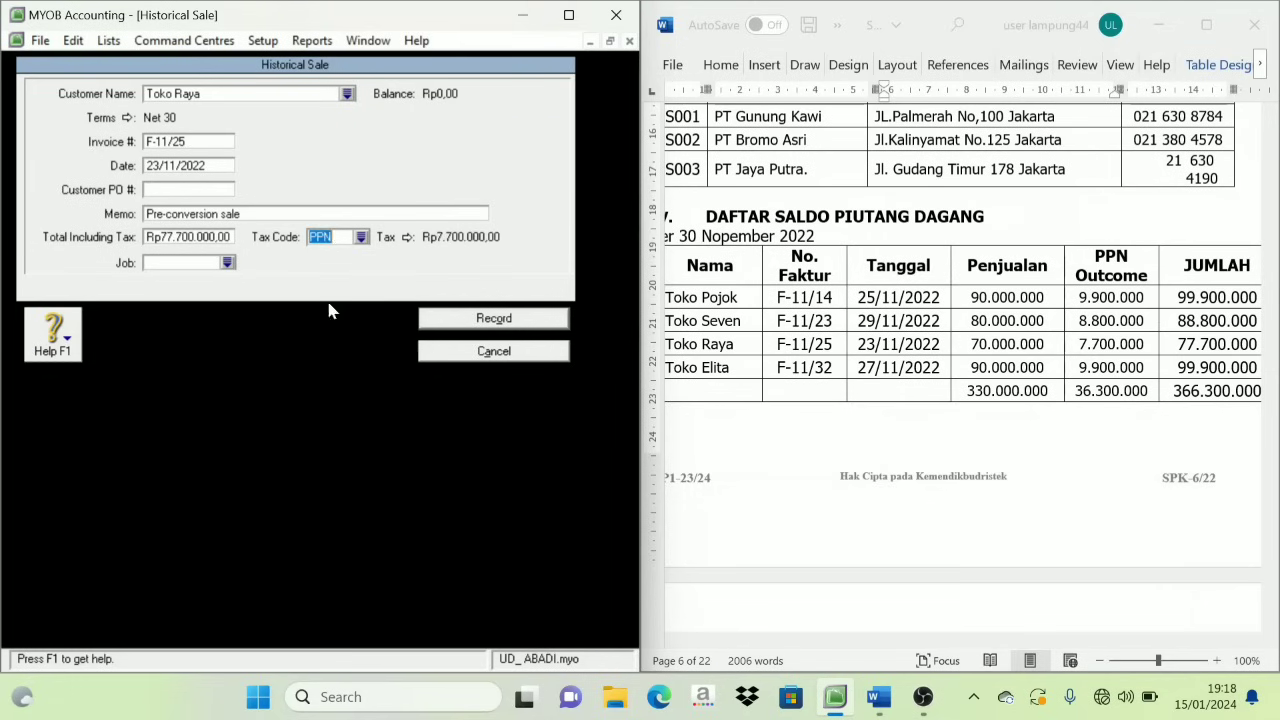
Change the Toko Raya historical sale's tax code to N-T (Not Reportable) and record the sale.
{"action": "left_click", "coordinate": [360, 240]}
{"action": "left_click", "coordinate": [166, 242]}
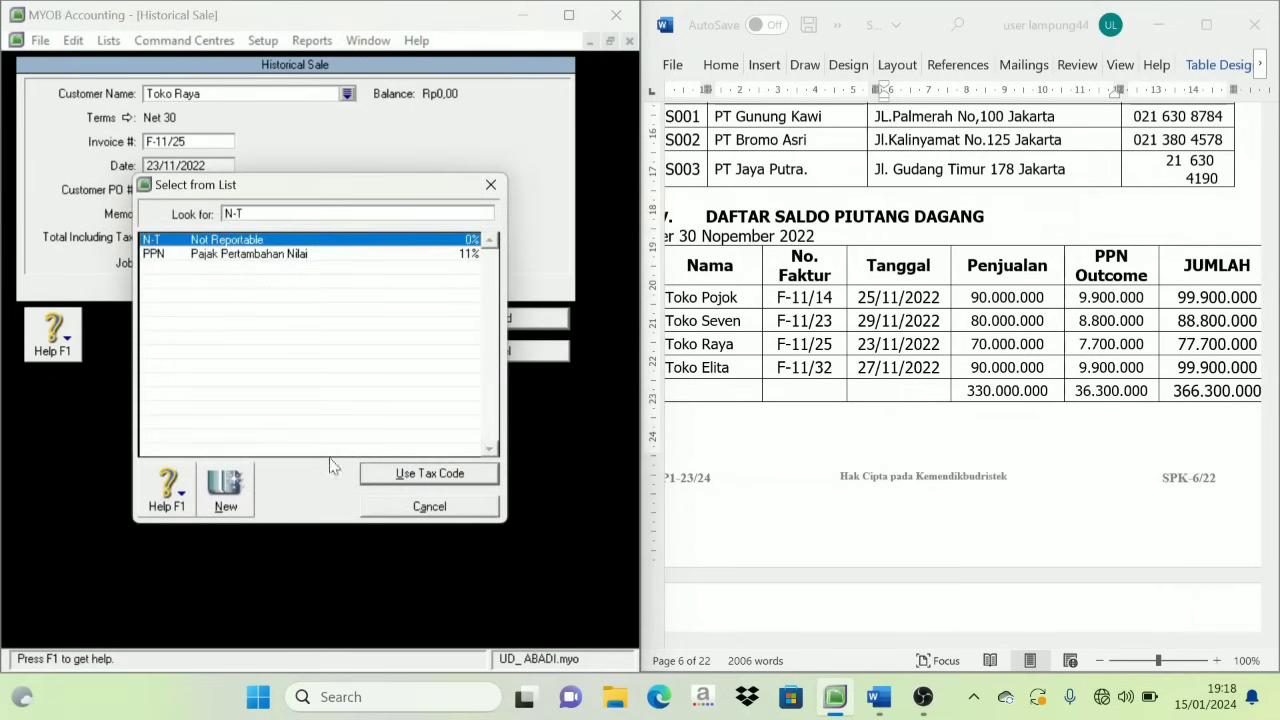
{"action": "left_click", "coordinate": [410, 474]}
{"action": "left_click", "coordinate": [494, 318]}
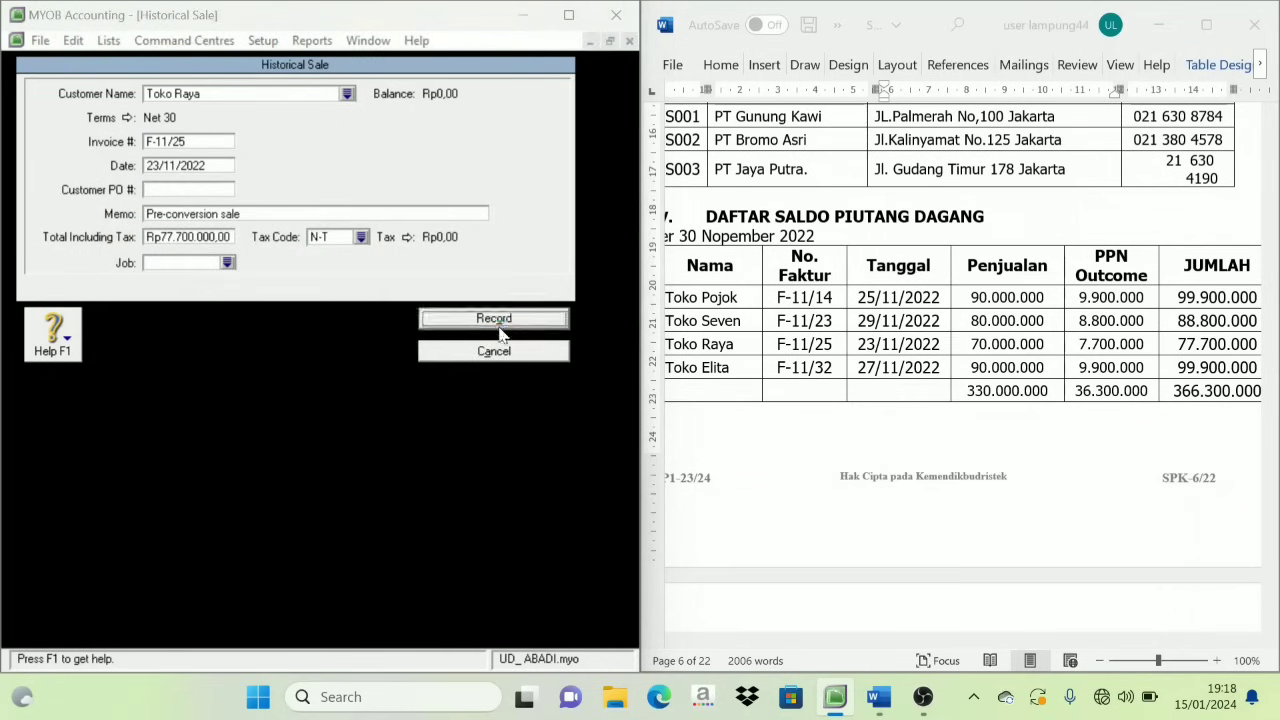
{"action": "left_click", "coordinate": [320, 414]}
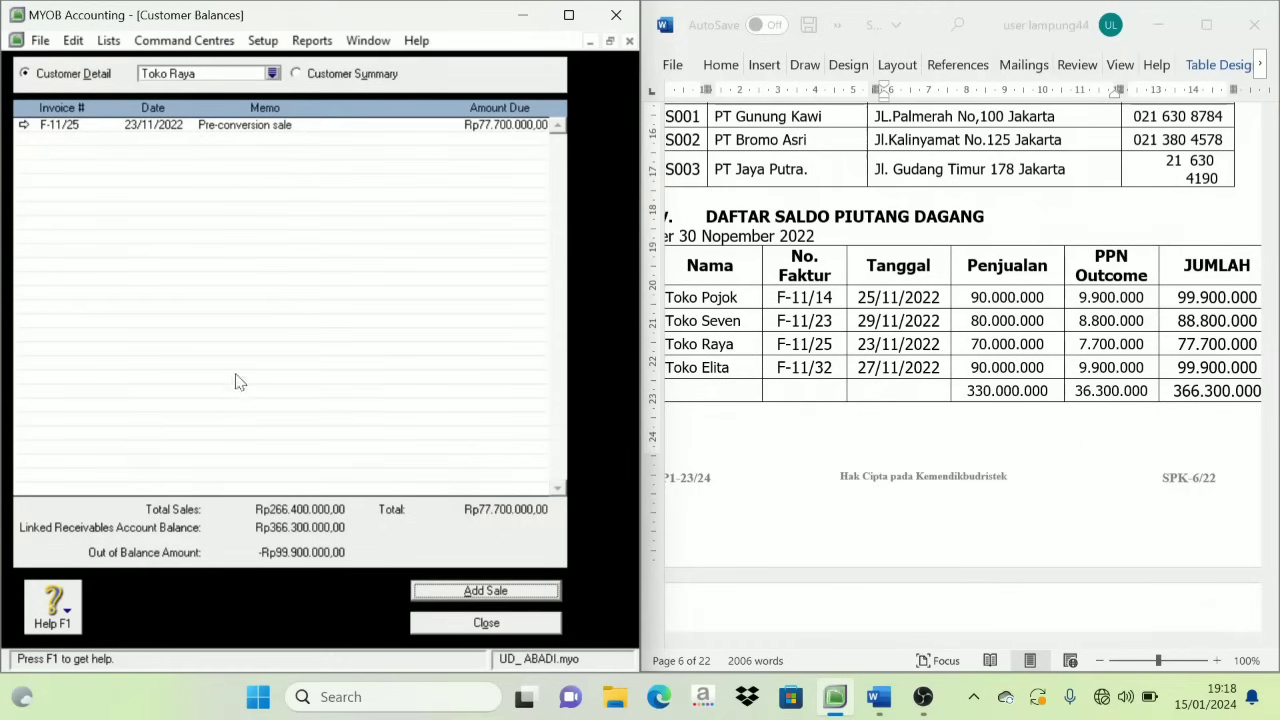
Add a historical sale for Toko Elita with invoice number F-11/32 and date 27/11/2022.
{"action": "left_click", "coordinate": [271, 74]}
{"action": "left_click", "coordinate": [122, 241]}
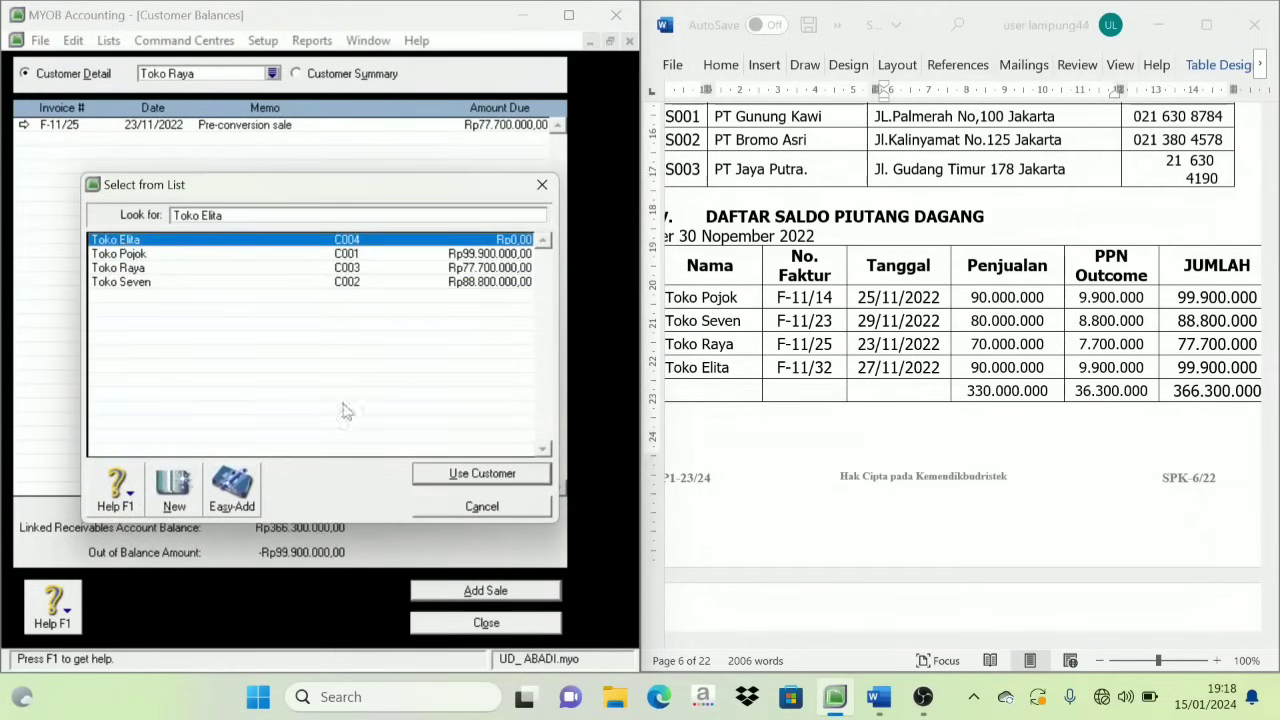
{"action": "left_click", "coordinate": [478, 472]}
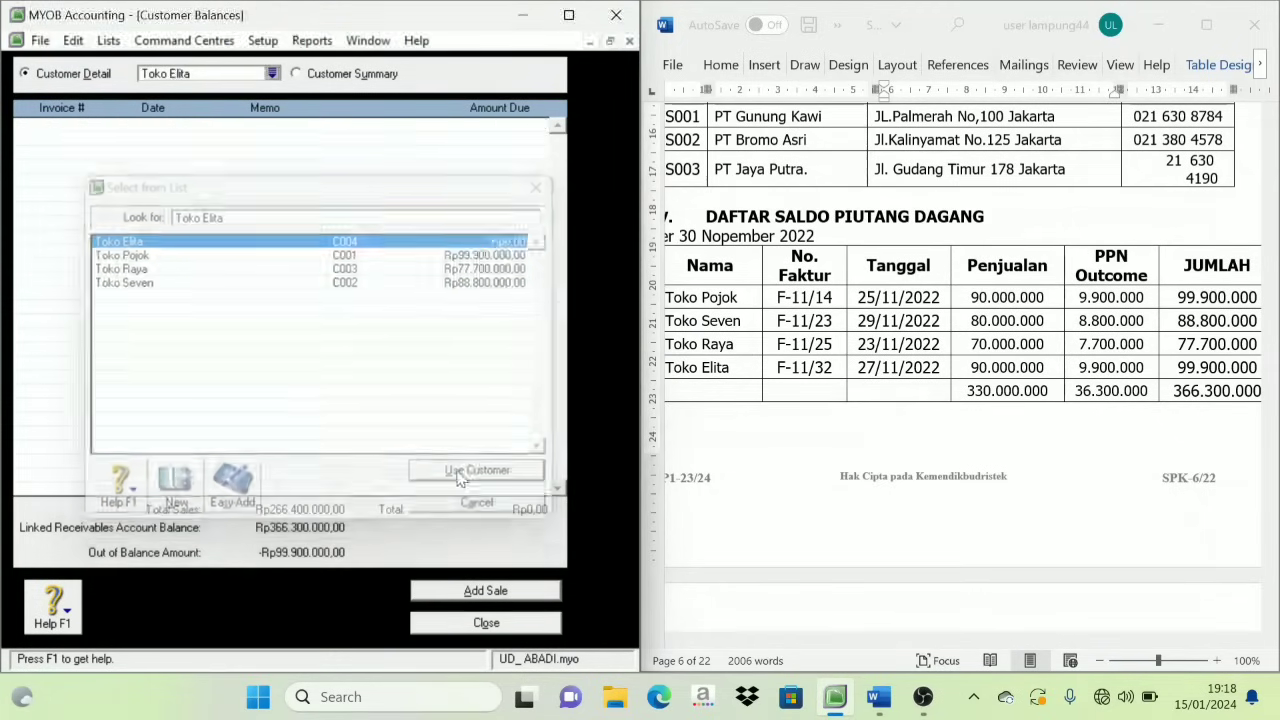
{"action": "left_click", "coordinate": [486, 591]}
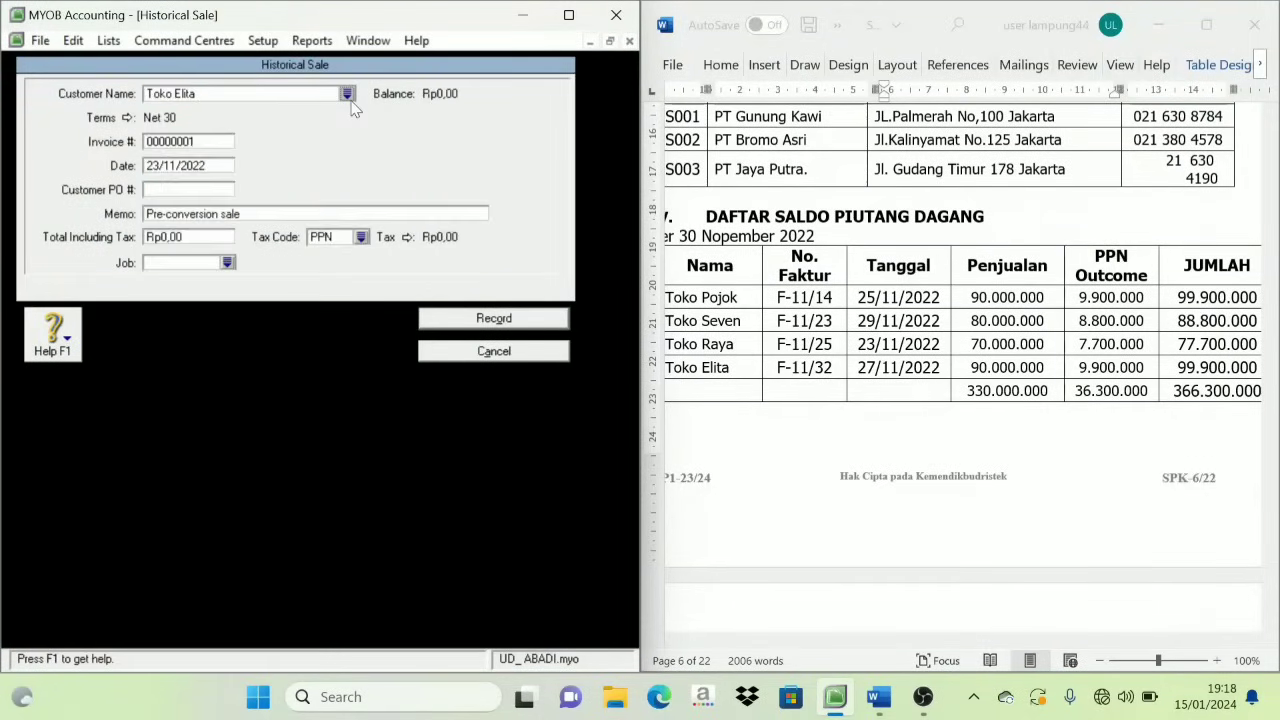
{"action": "left_click", "coordinate": [174, 143]}
{"action": "type", "text": "F-11/32"}
{"action": "key", "text": "Tab"}
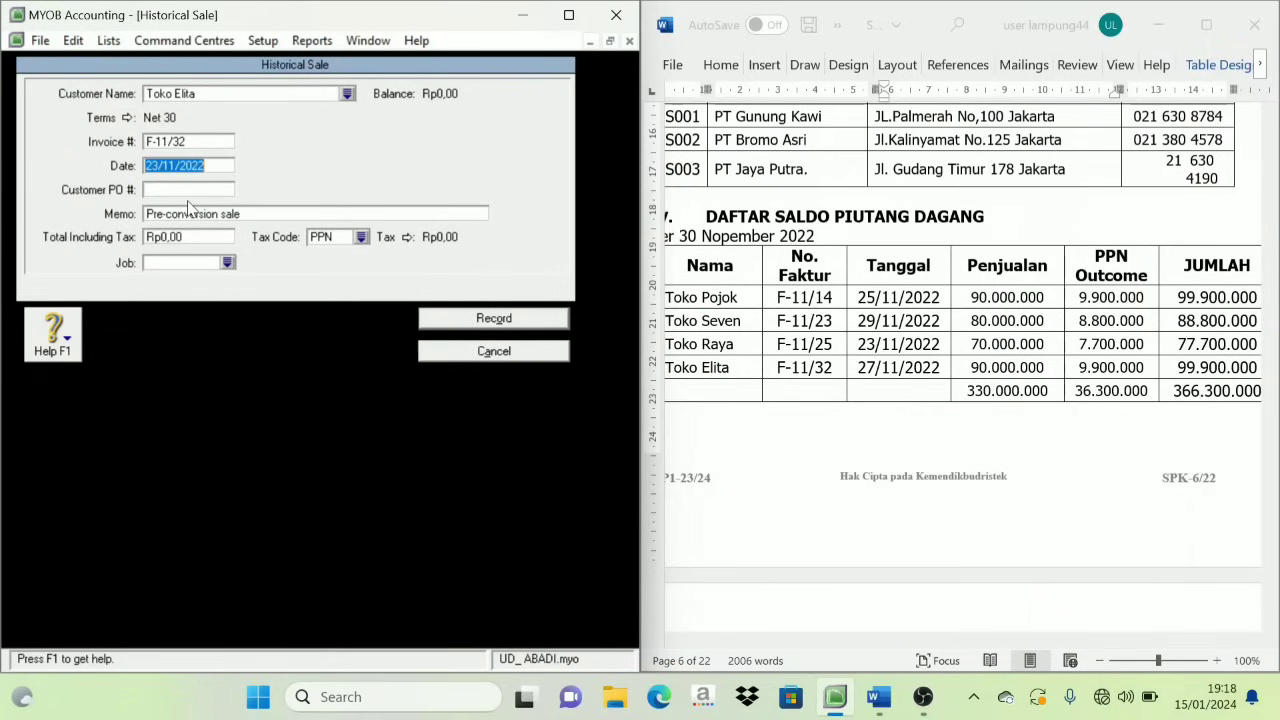
{"action": "type", "text": "2"}
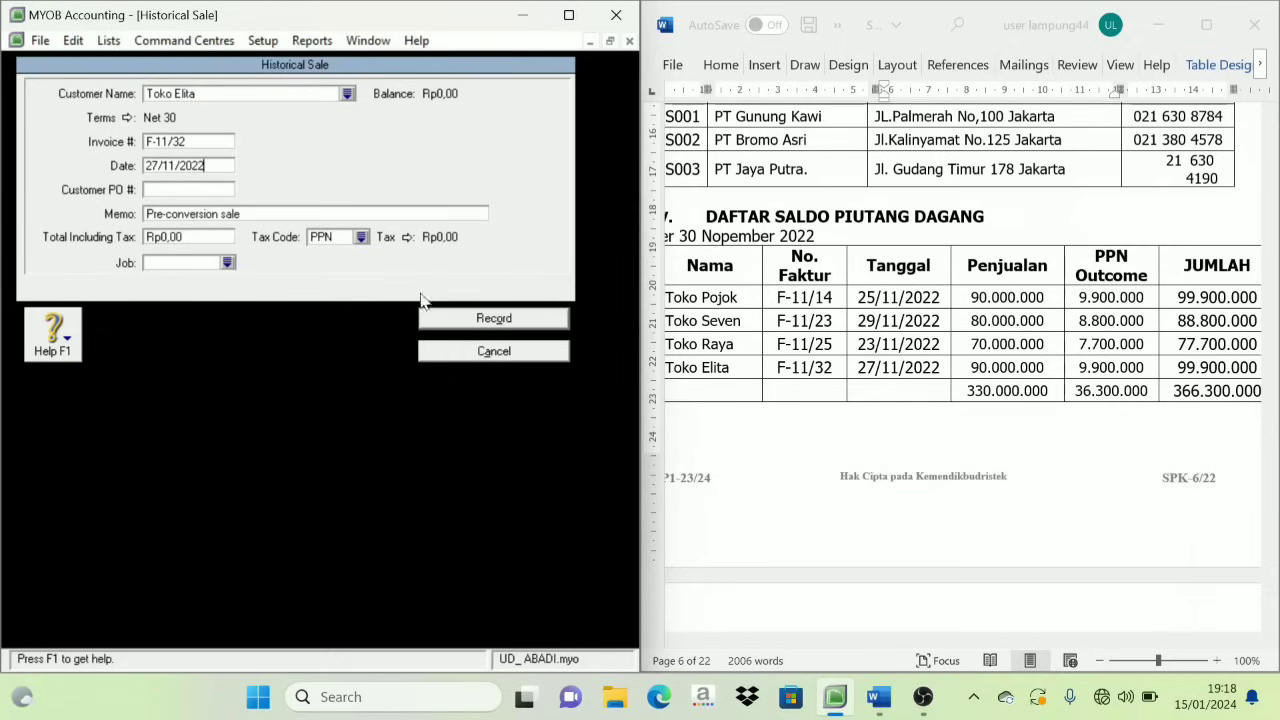
Set the Toko Elita historical sale's total including tax to Rp99.900.000.
{"action": "left_click", "coordinate": [176, 242]}
{"action": "type", "text": "99"}
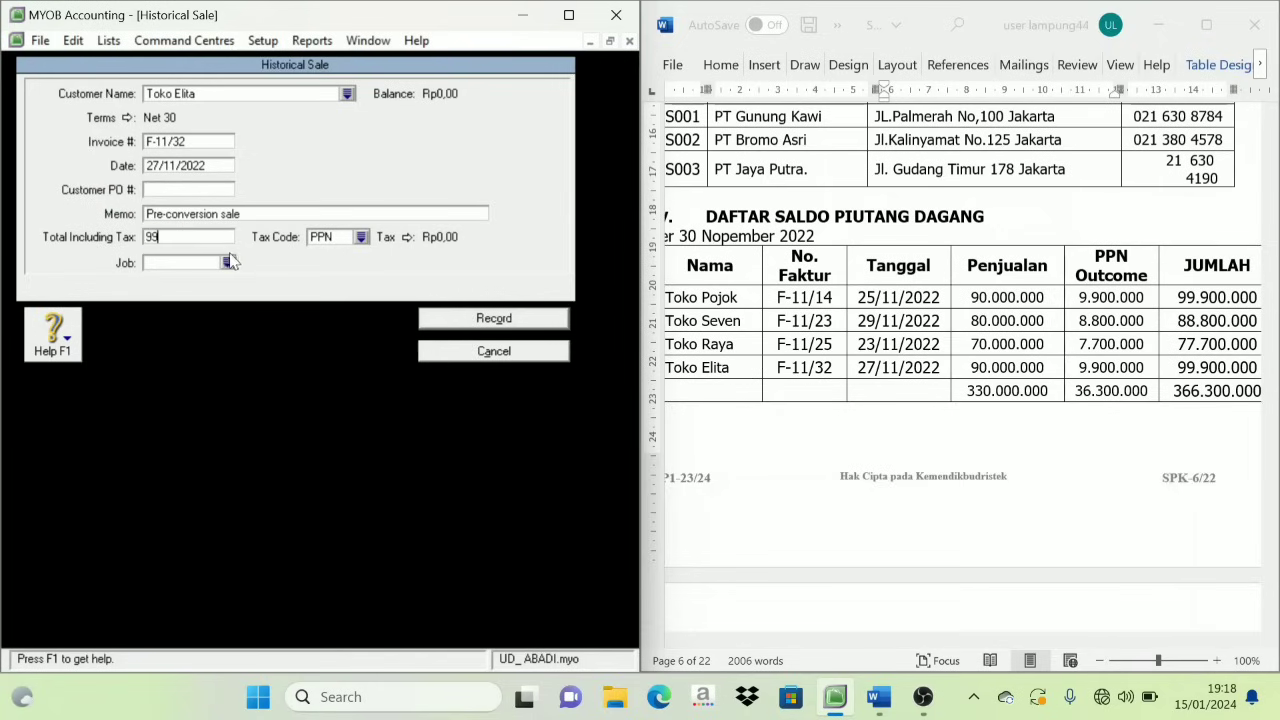
{"action": "type", "text": "900000"}
{"action": "key", "text": "Tab"}
Change the Toko Elita sale's tax code to N-T (Not Reportable), record the sale and close the customer balances.
{"action": "left_click", "coordinate": [360, 237]}
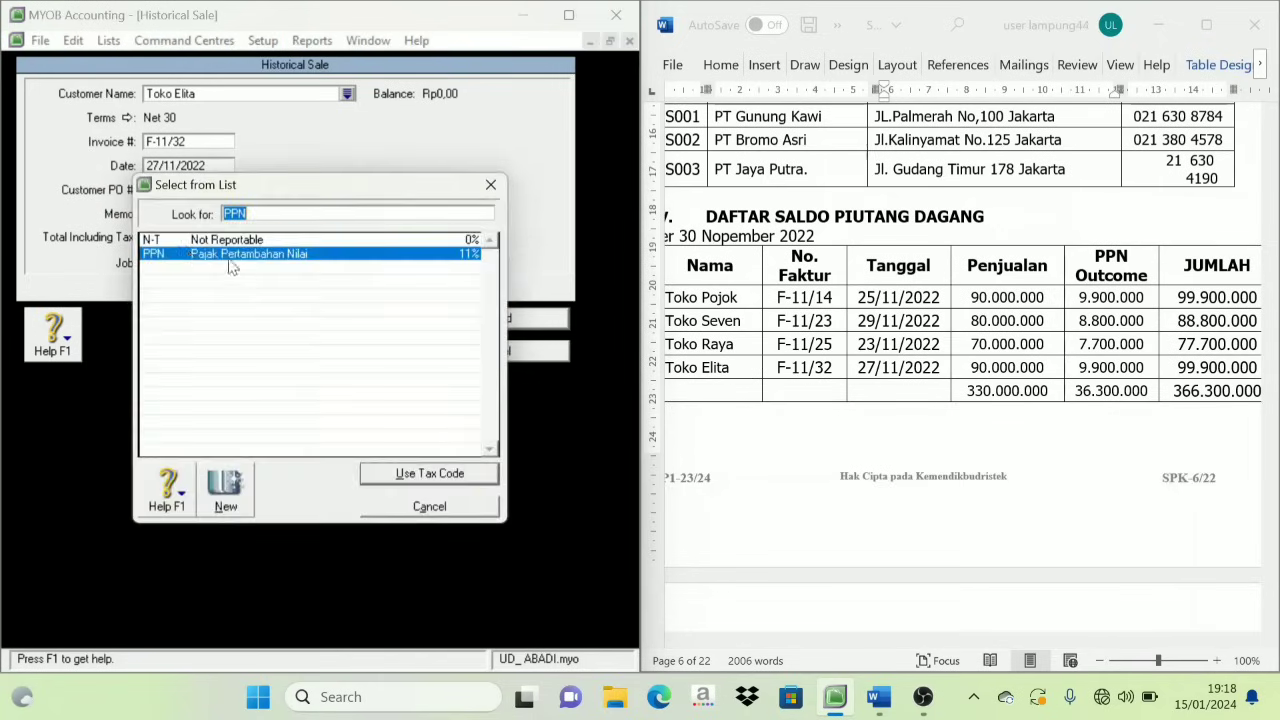
{"action": "left_click", "coordinate": [180, 241]}
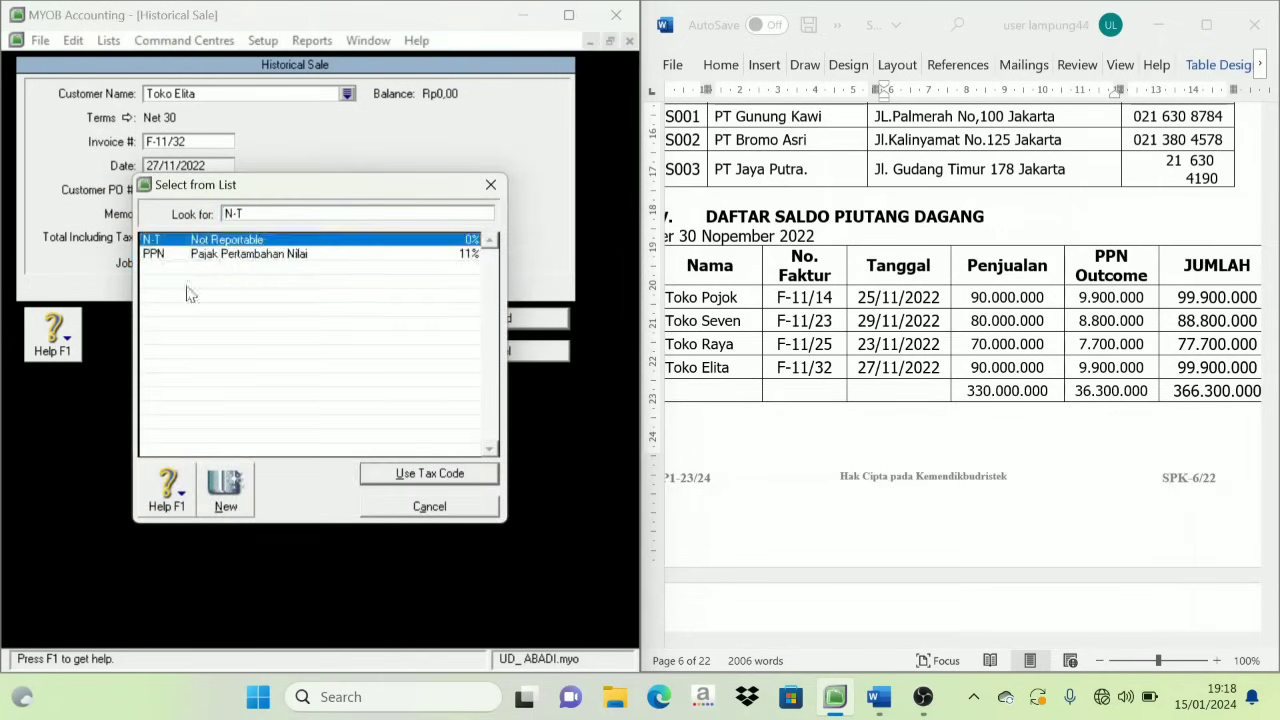
{"action": "left_click", "coordinate": [385, 473]}
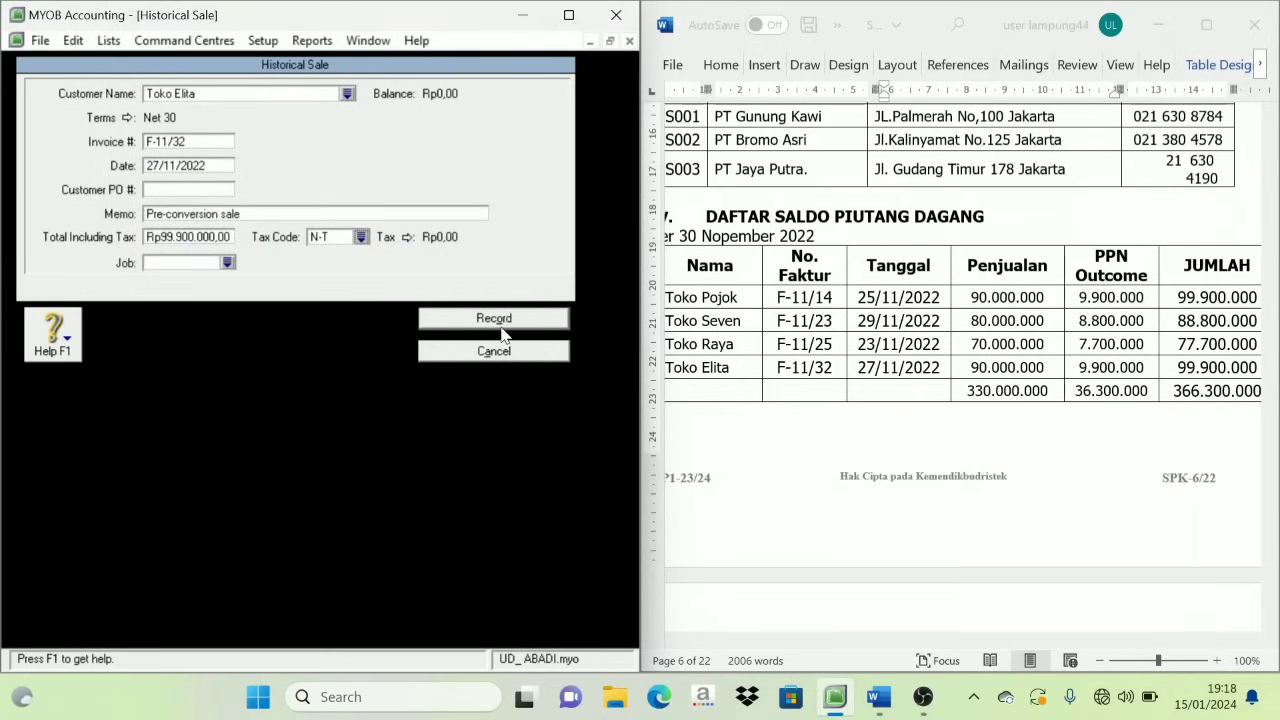
{"action": "left_click", "coordinate": [500, 325]}
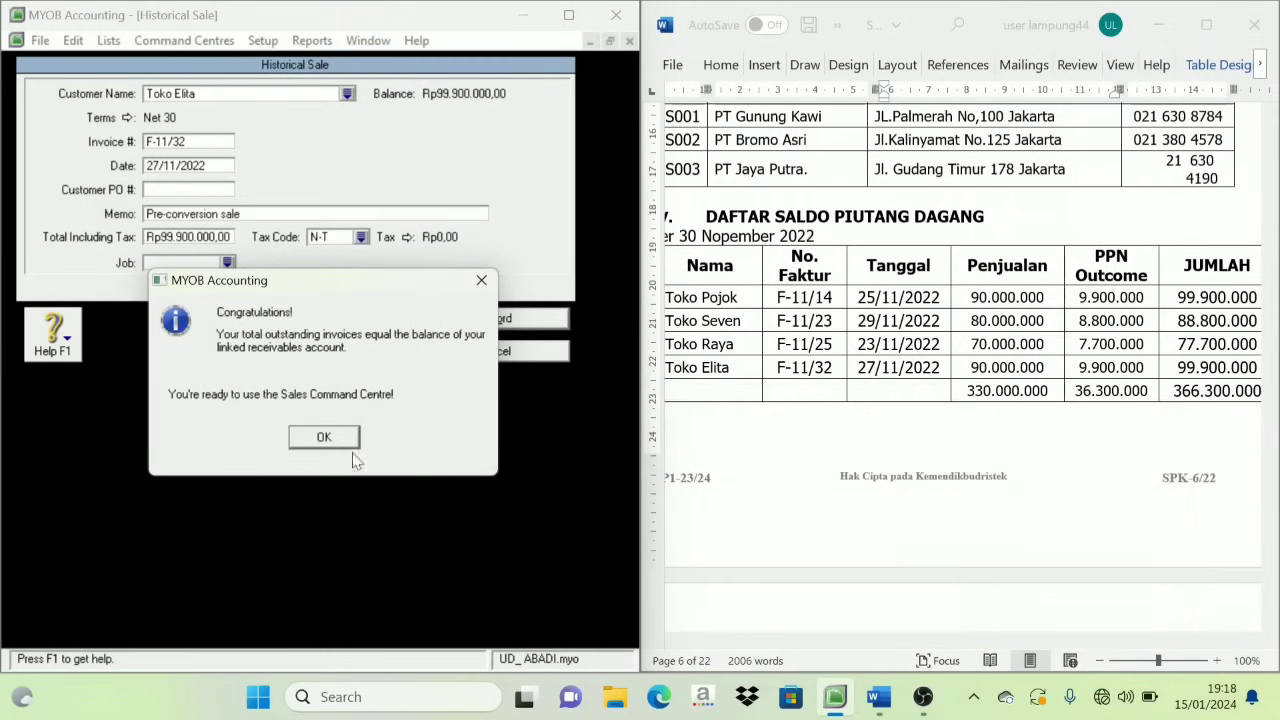
{"action": "left_click", "coordinate": [324, 434]}
{"action": "left_click", "coordinate": [334, 411]}
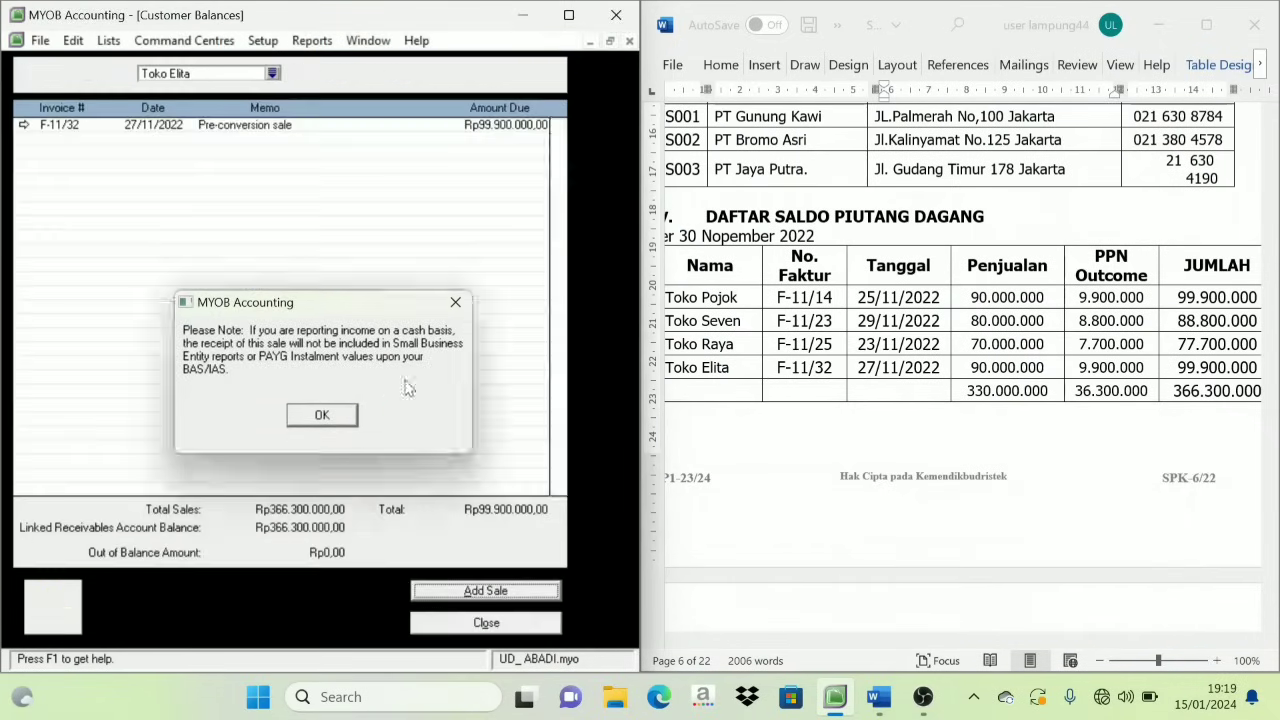
{"action": "left_click", "coordinate": [486, 623]}
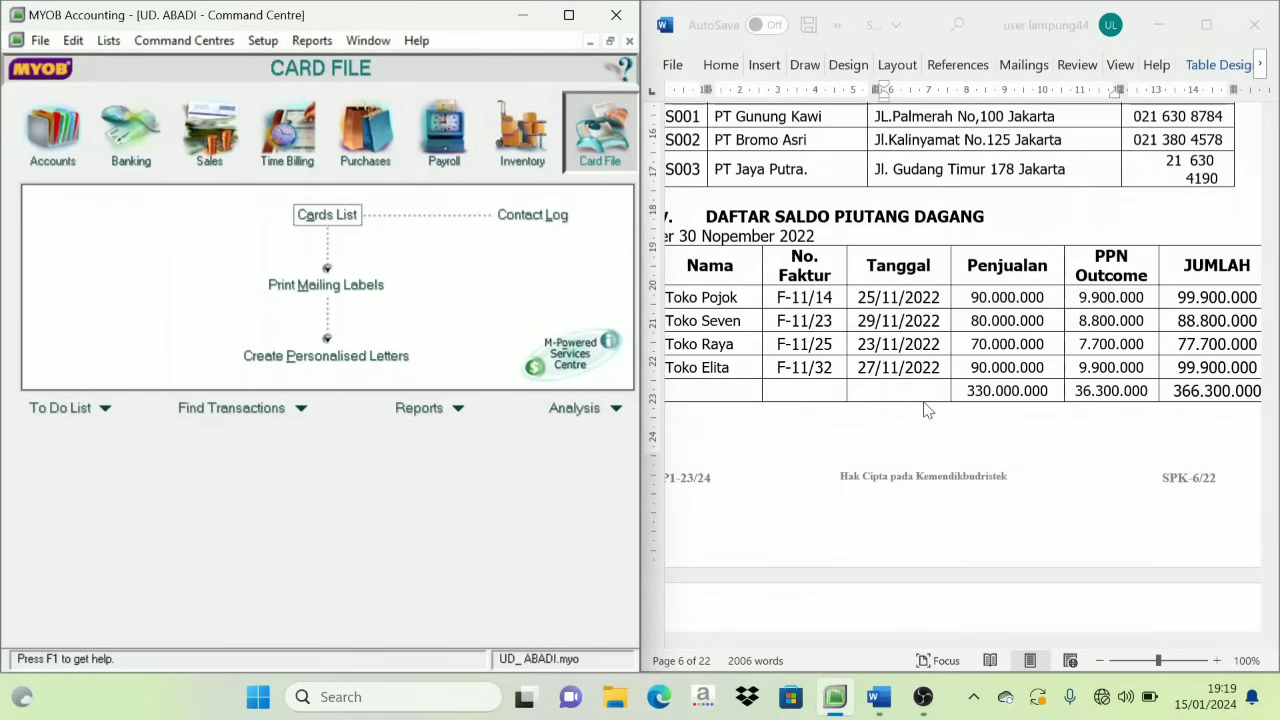
Locate the DAFTAR SALDO UTANG DAGANG table in the Word document and open the supplier balances setup in MYOB.
{"action": "scroll", "coordinate": [890, 248], "scroll_direction": "down", "scroll_amount": 1}
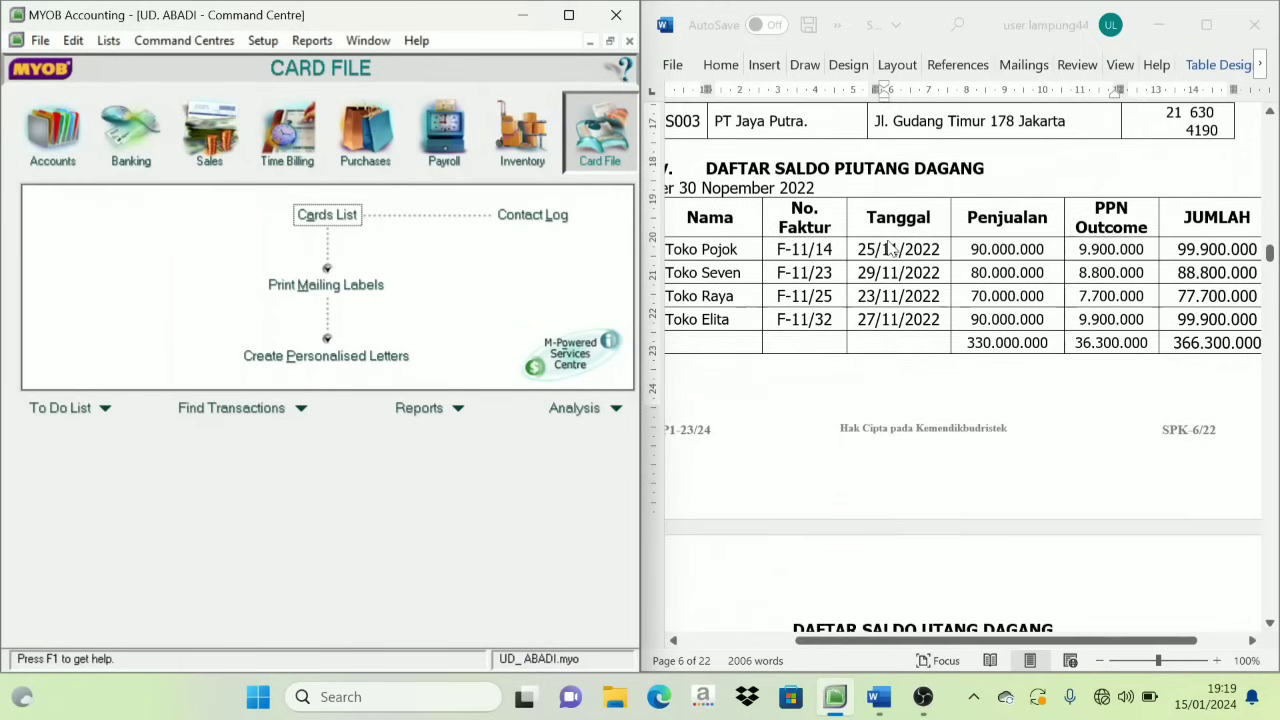
{"action": "scroll", "coordinate": [890, 248], "scroll_direction": "up", "scroll_amount": 1}
{"action": "scroll", "coordinate": [890, 248], "scroll_direction": "down", "scroll_amount": 7}
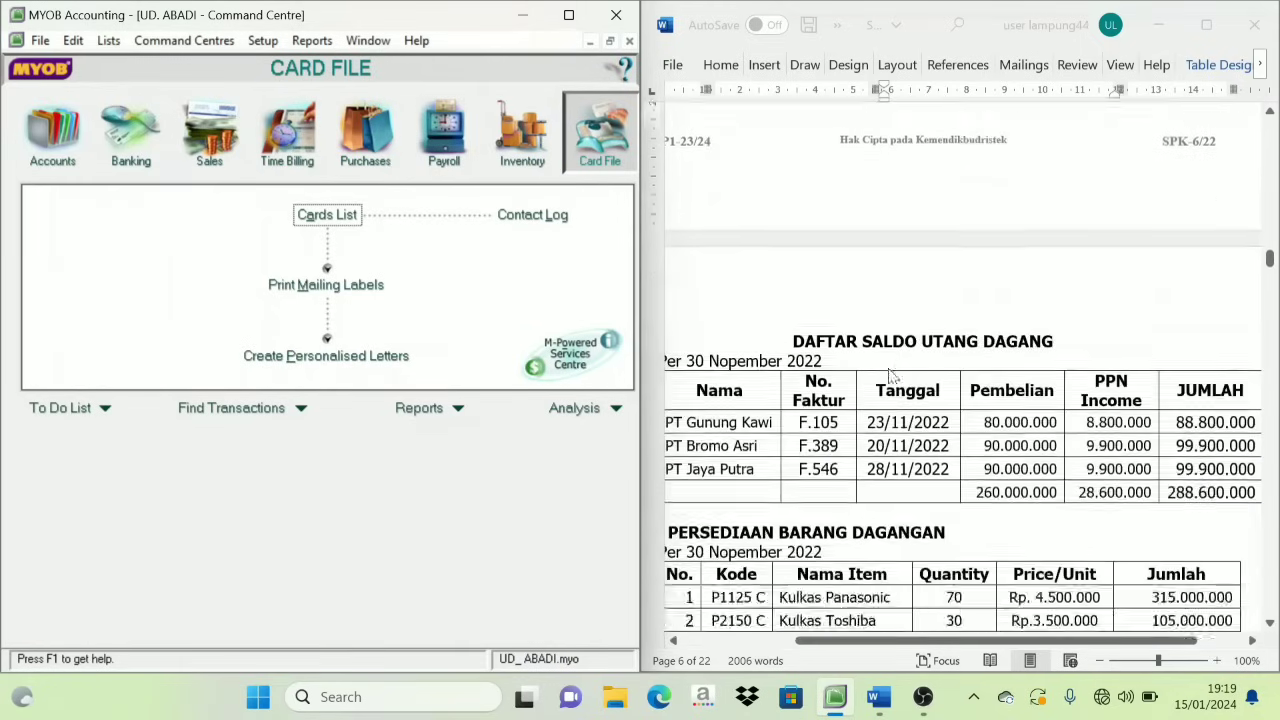
{"action": "scroll", "coordinate": [907, 365], "scroll_direction": "down", "scroll_amount": 2}
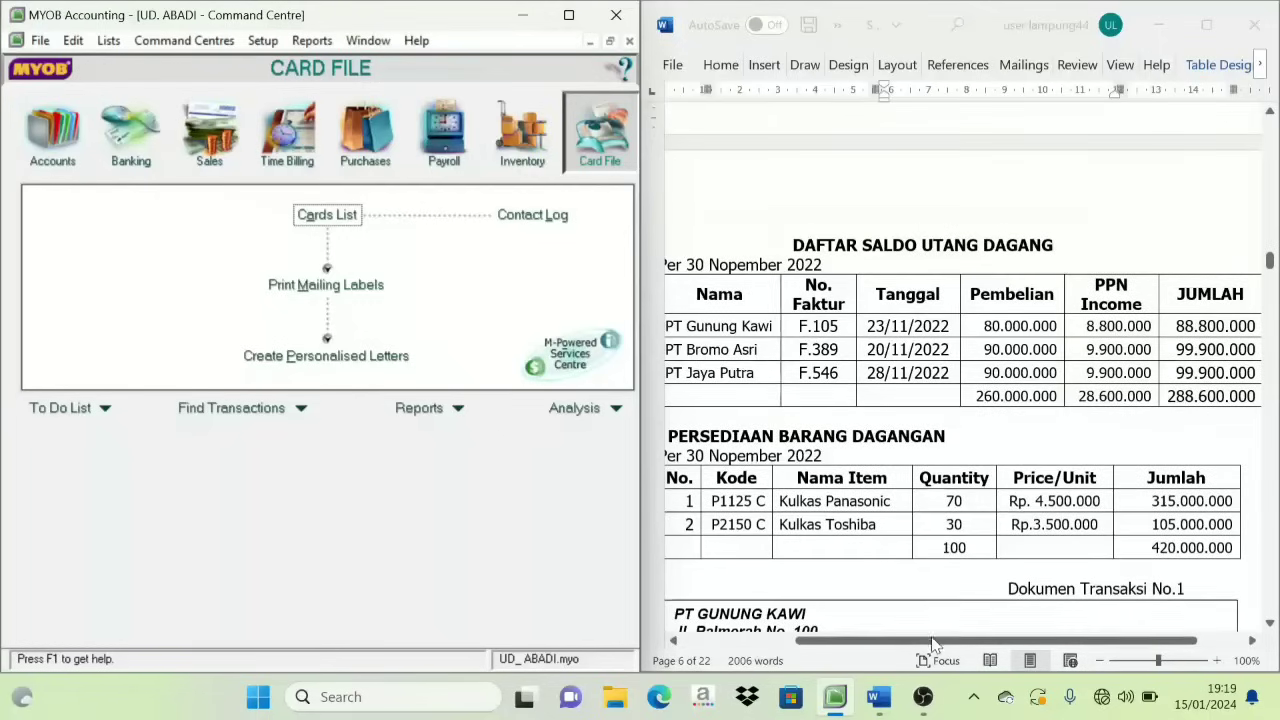
{"action": "left_click_drag", "start_coordinate": [937, 641], "coordinate": [903, 652]}
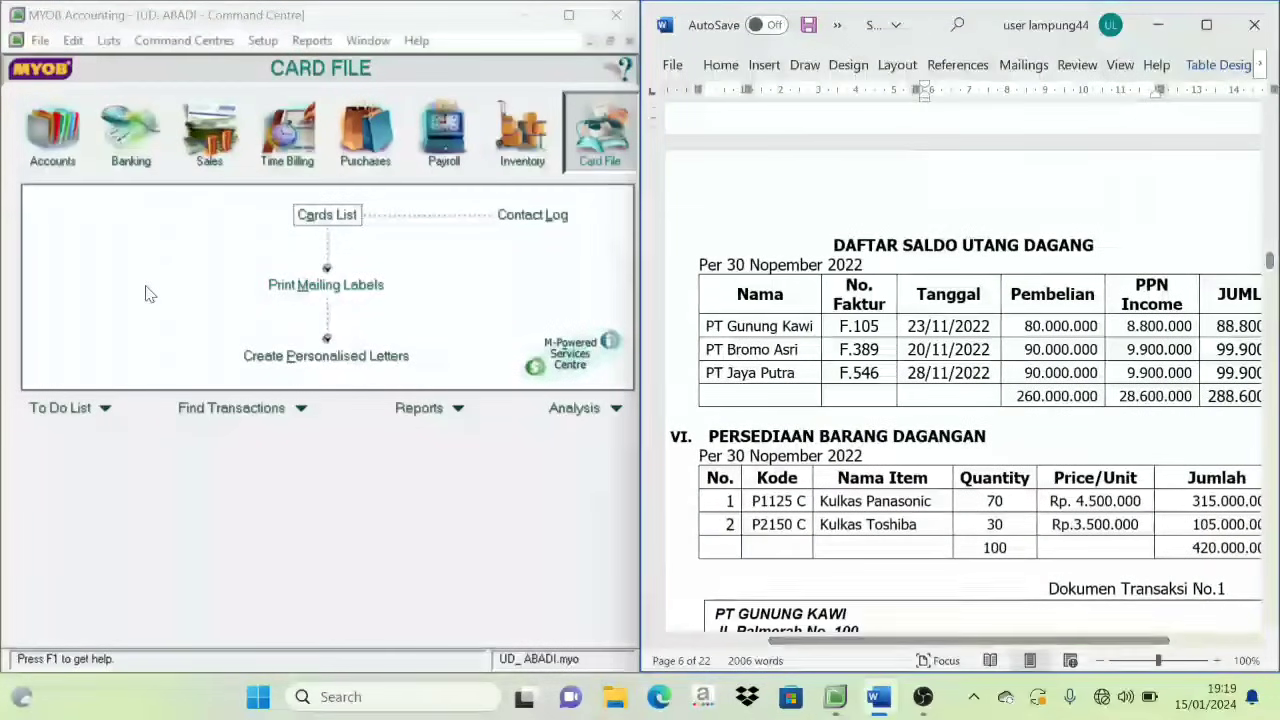
{"action": "left_click", "coordinate": [218, 252]}
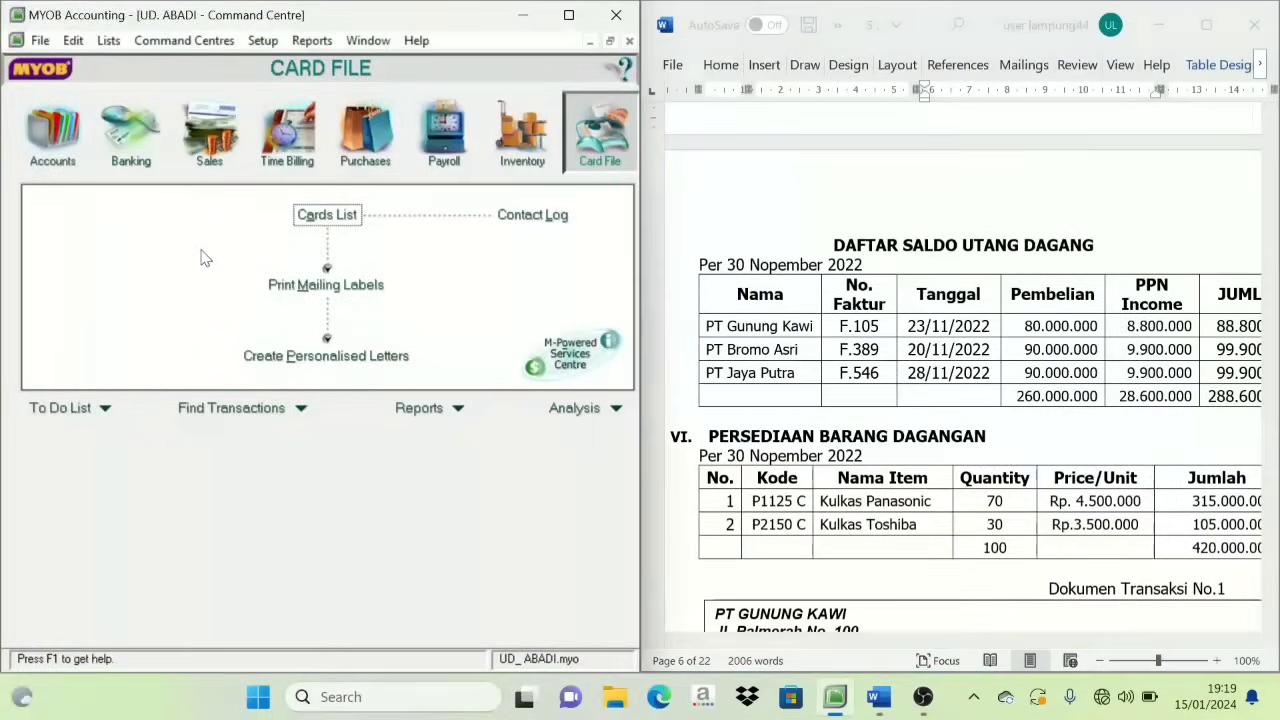
{"action": "left_click", "coordinate": [262, 40]}
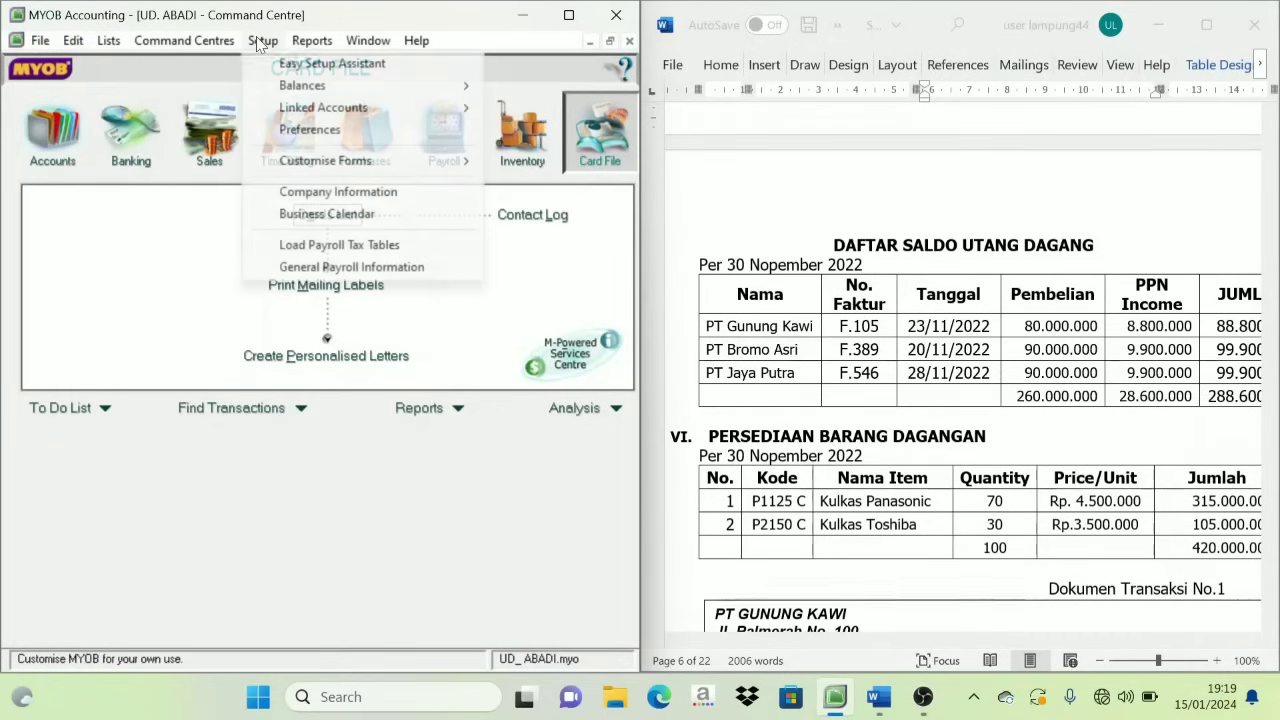
{"action": "mouse_move", "coordinate": [320, 85]}
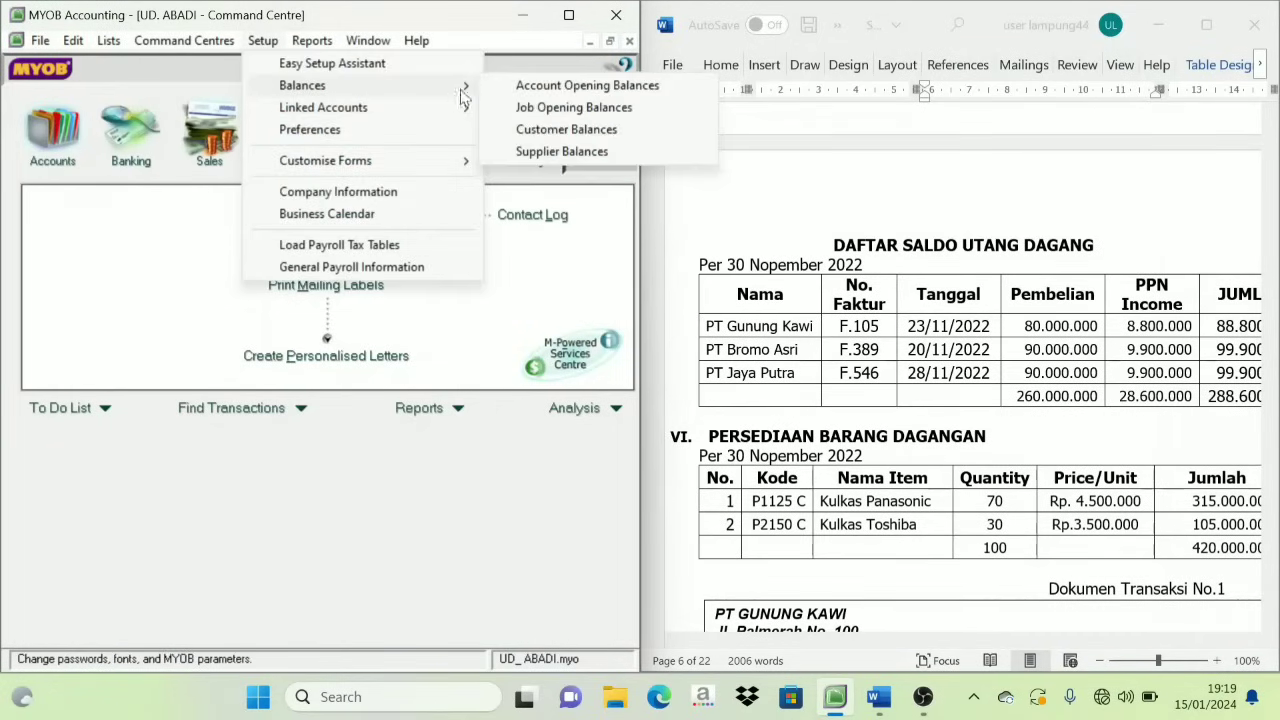
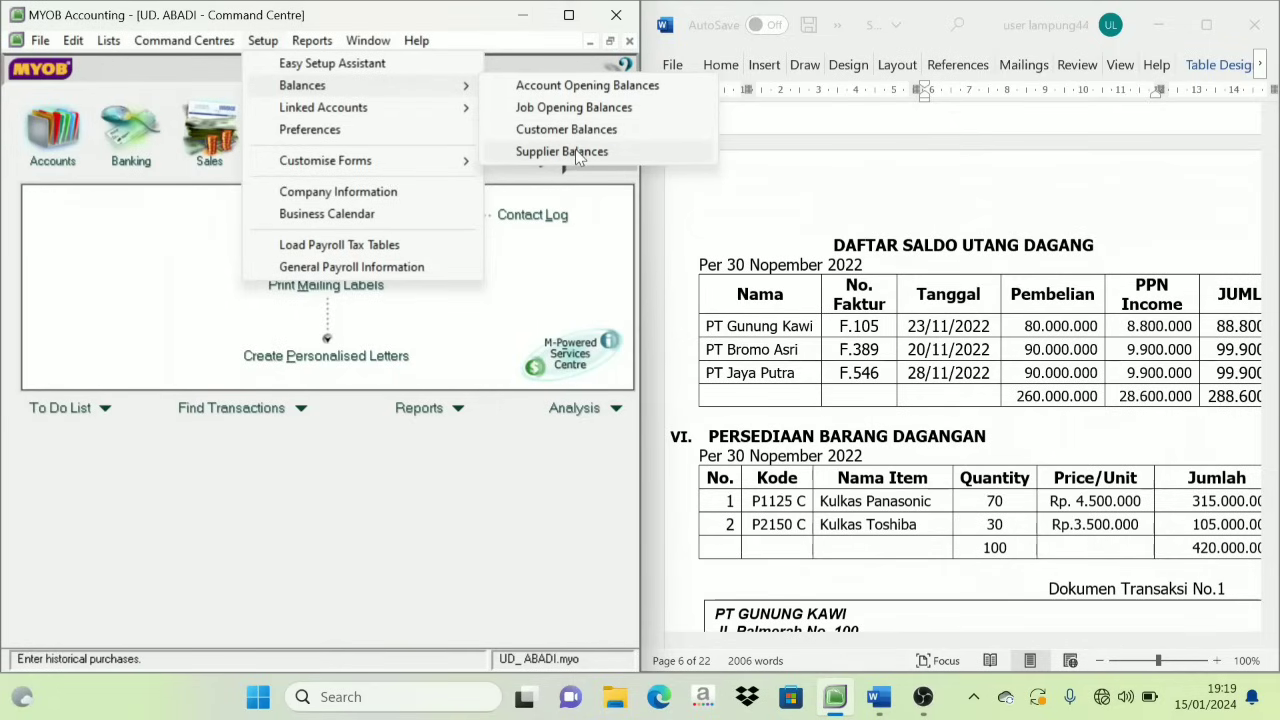
{"action": "left_click", "coordinate": [575, 151]}
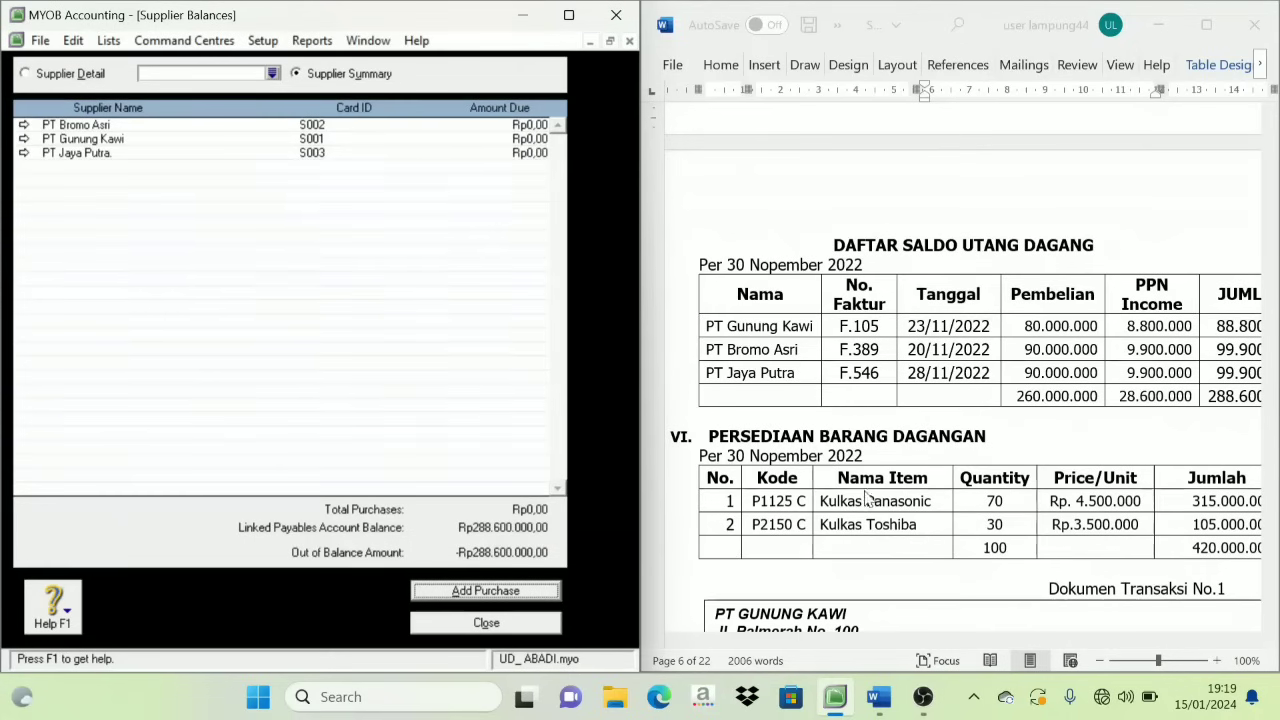
Add a historical purchase for PT Gunung Kawi with PO number F.105 and date 23/11/2022.
{"action": "scroll", "coordinate": [860, 442], "scroll_direction": "down", "scroll_amount": 1}
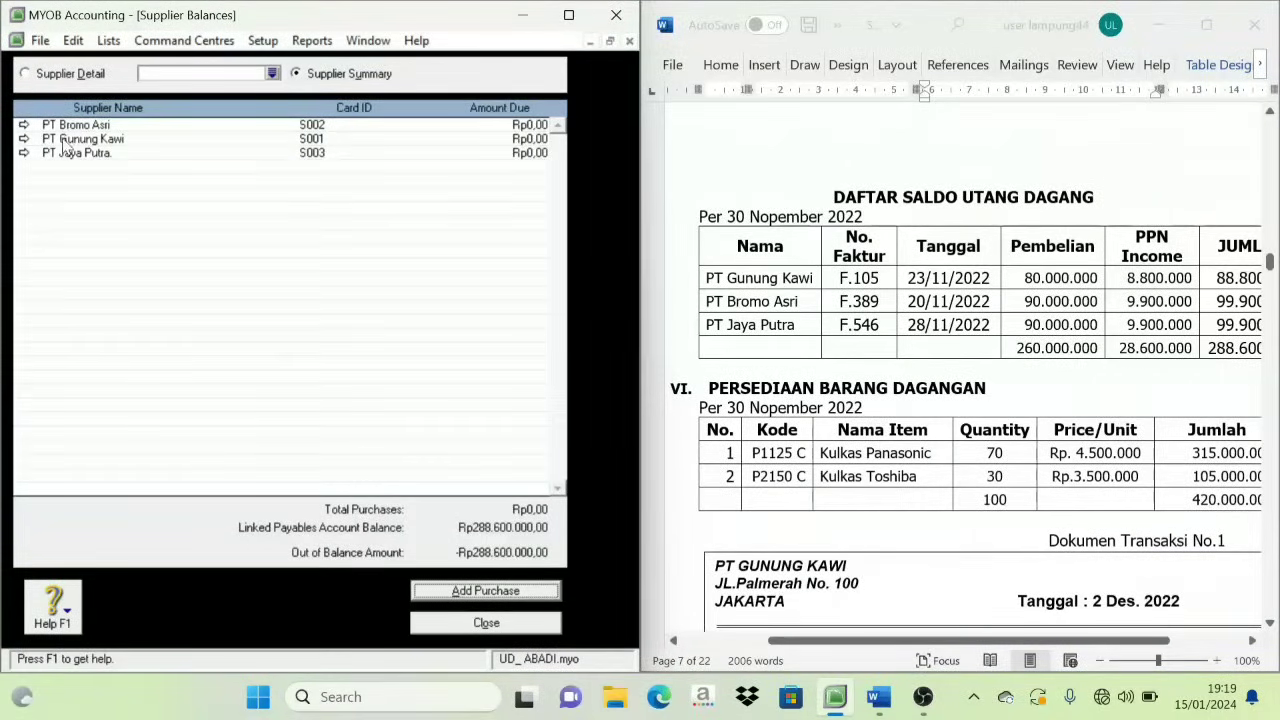
{"action": "left_click", "coordinate": [27, 143]}
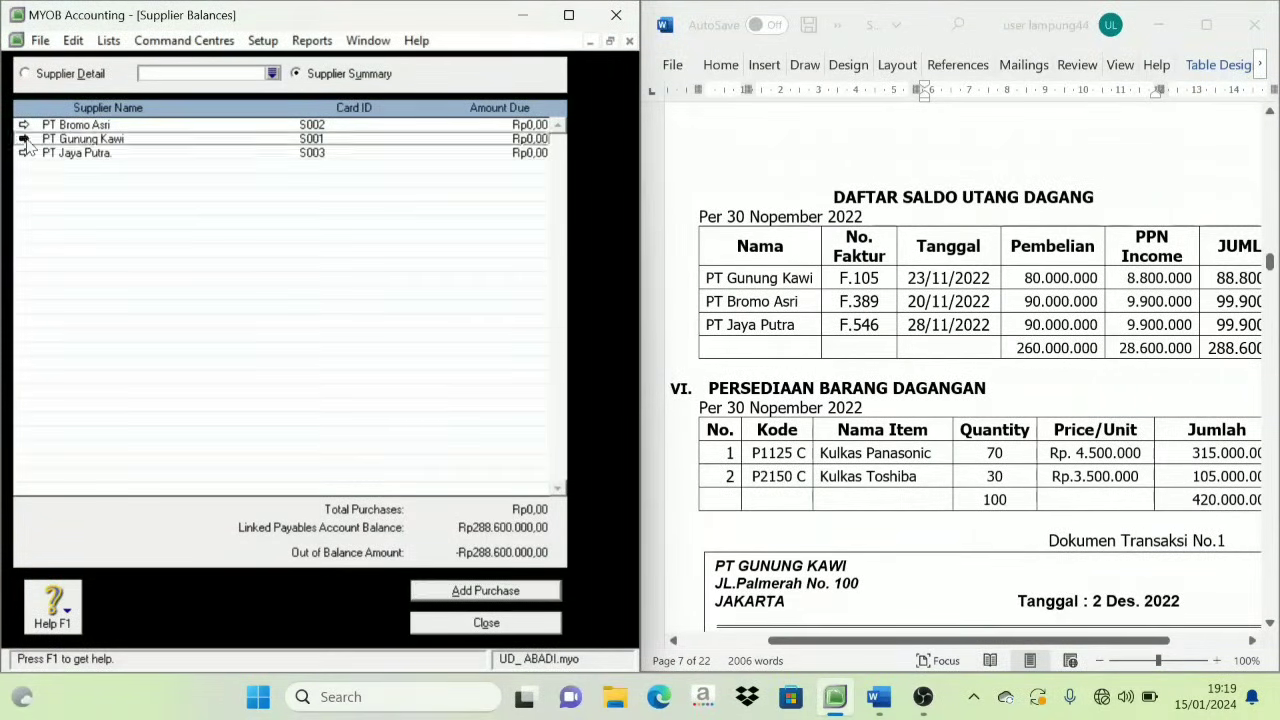
{"action": "left_click", "coordinate": [503, 594]}
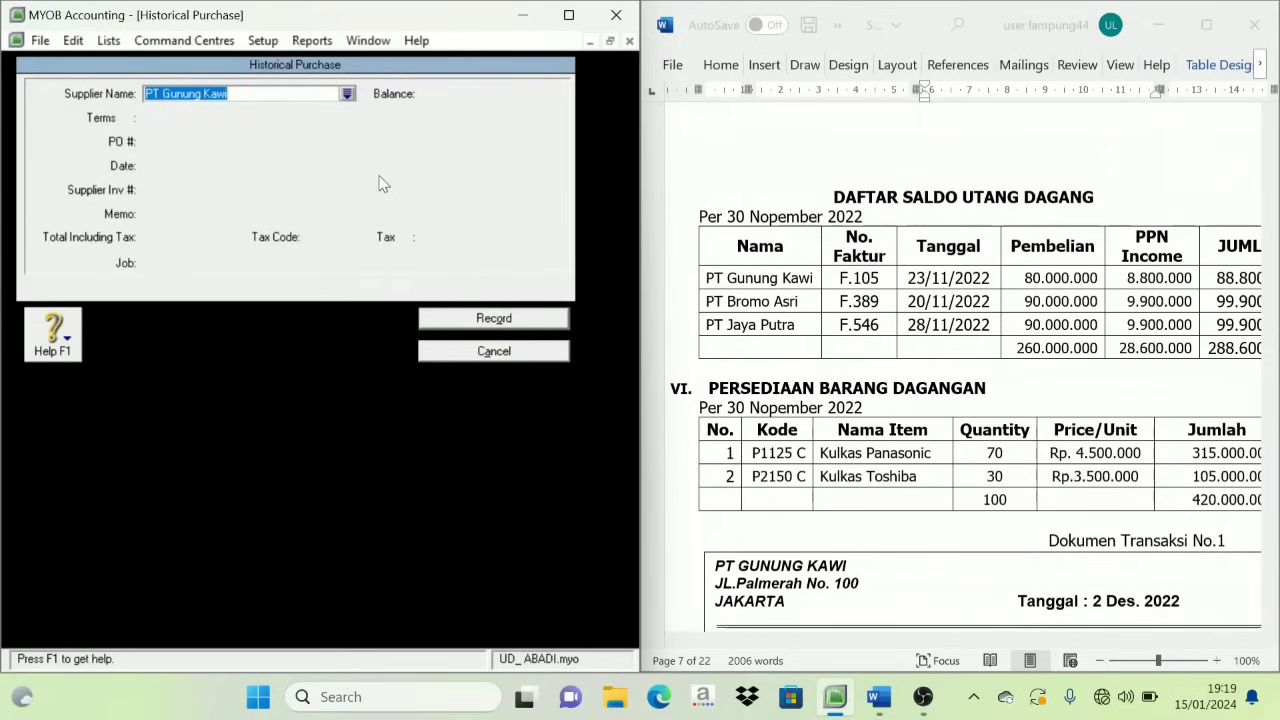
{"action": "key", "text": "Tab"}
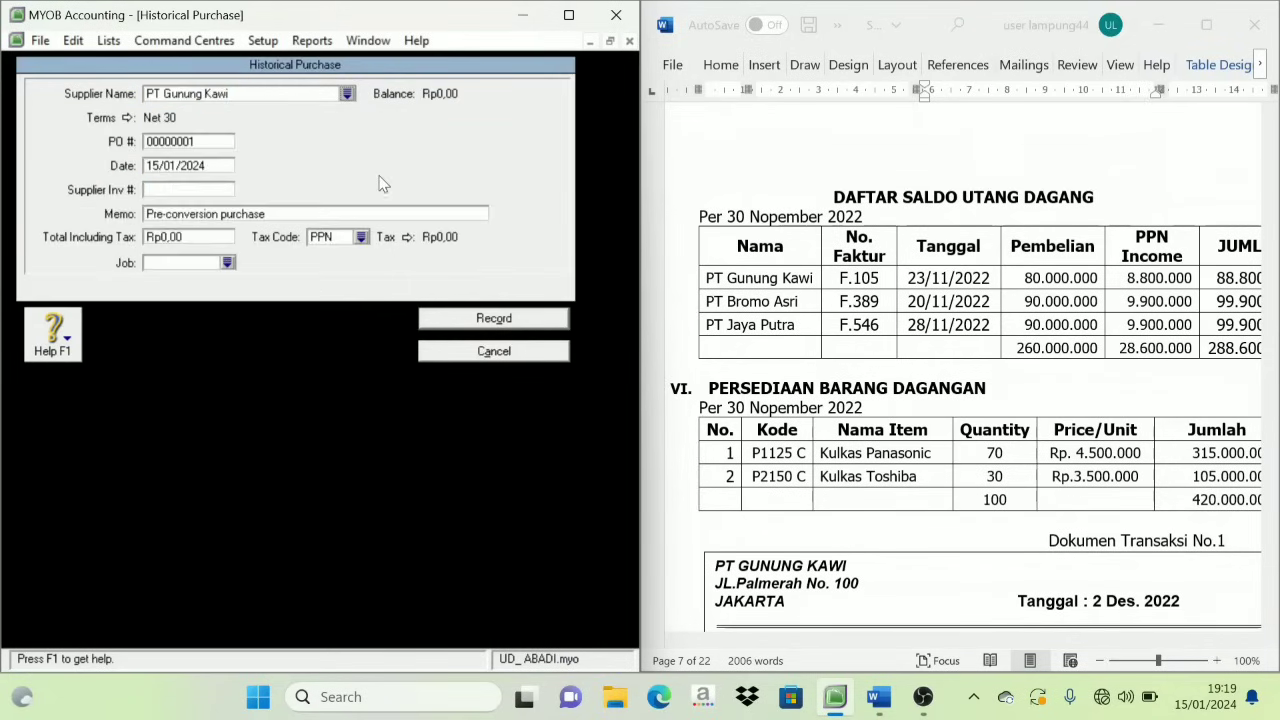
{"action": "left_click", "coordinate": [177, 146]}
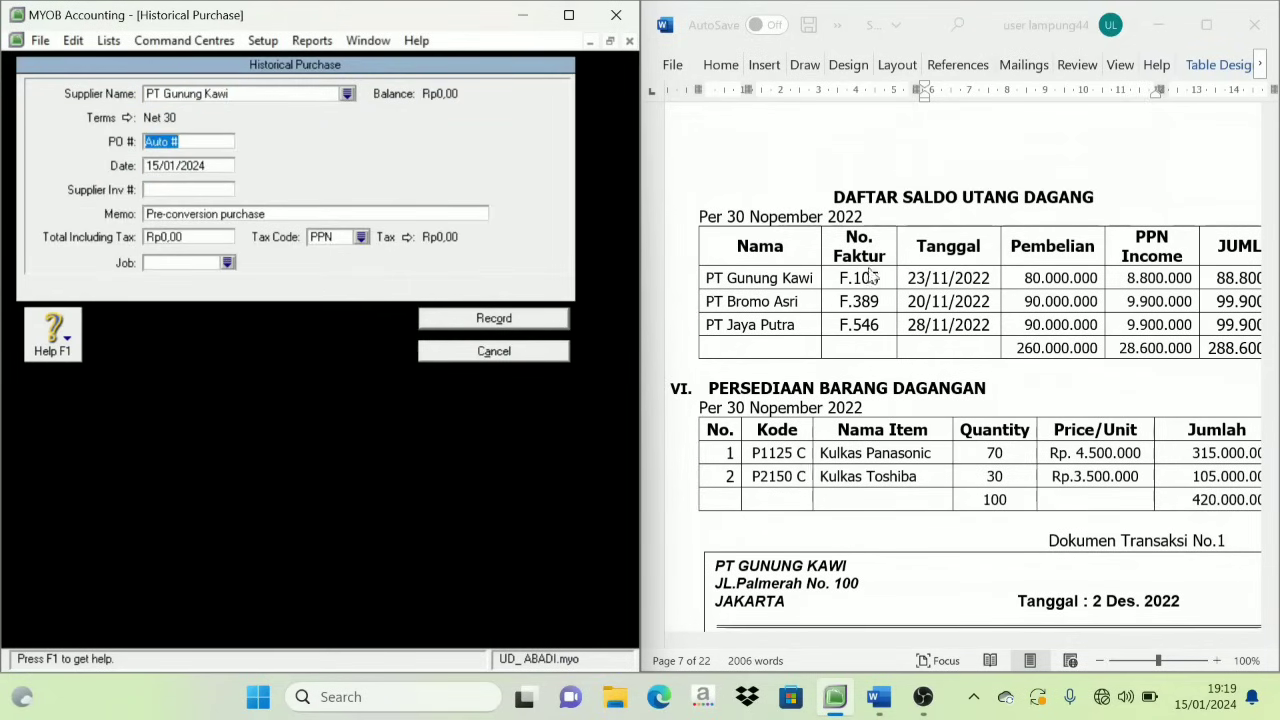
{"action": "type", "text": "F.105"}
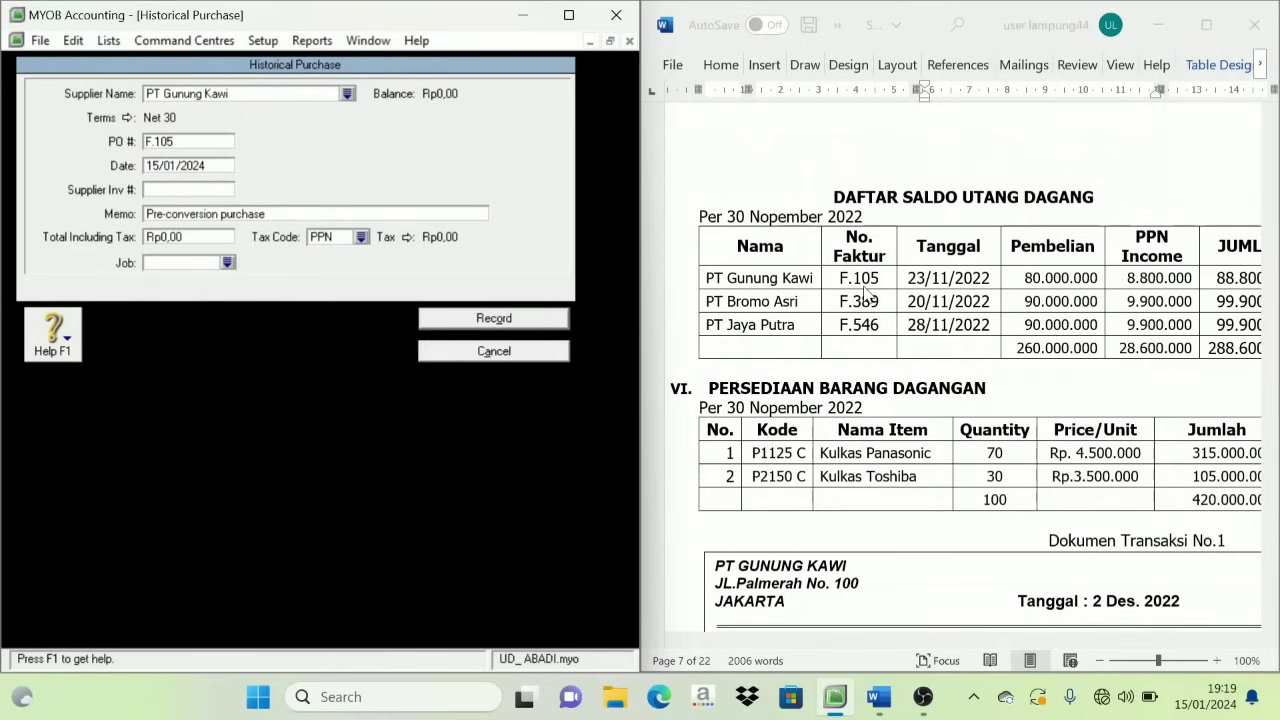
{"action": "key", "text": "Tab"}
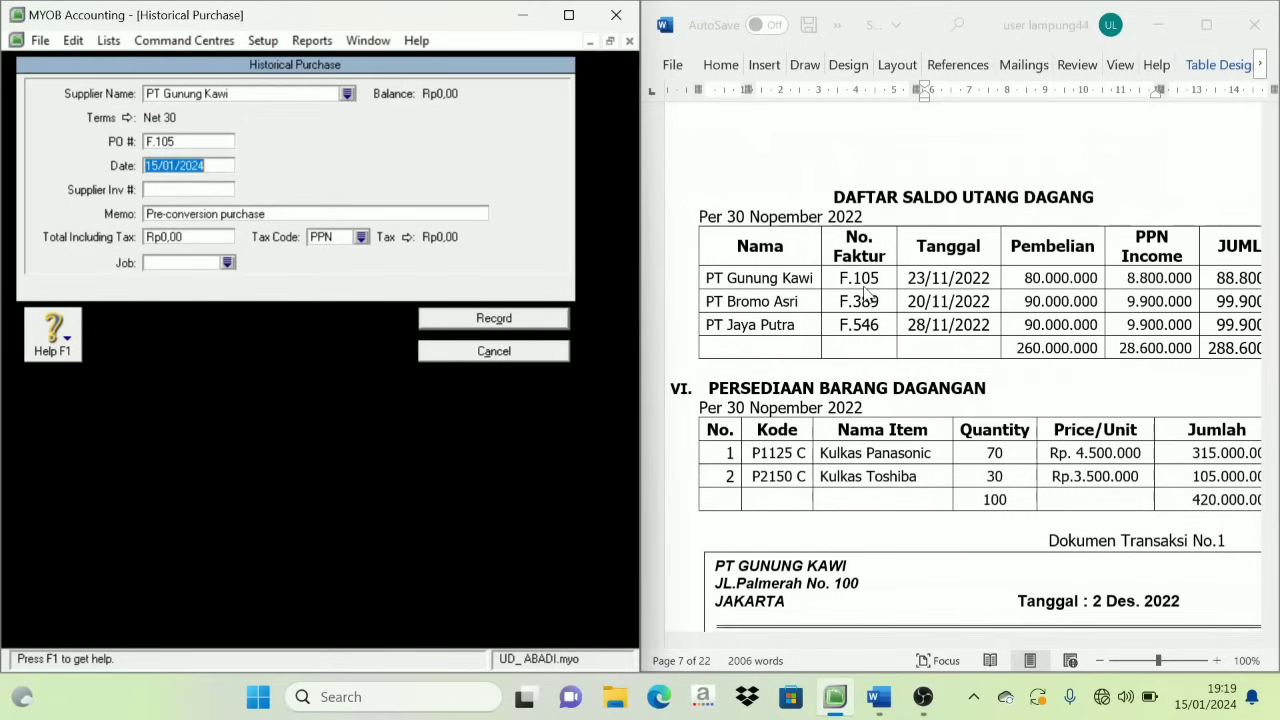
{"action": "type", "text": "23/11/"}
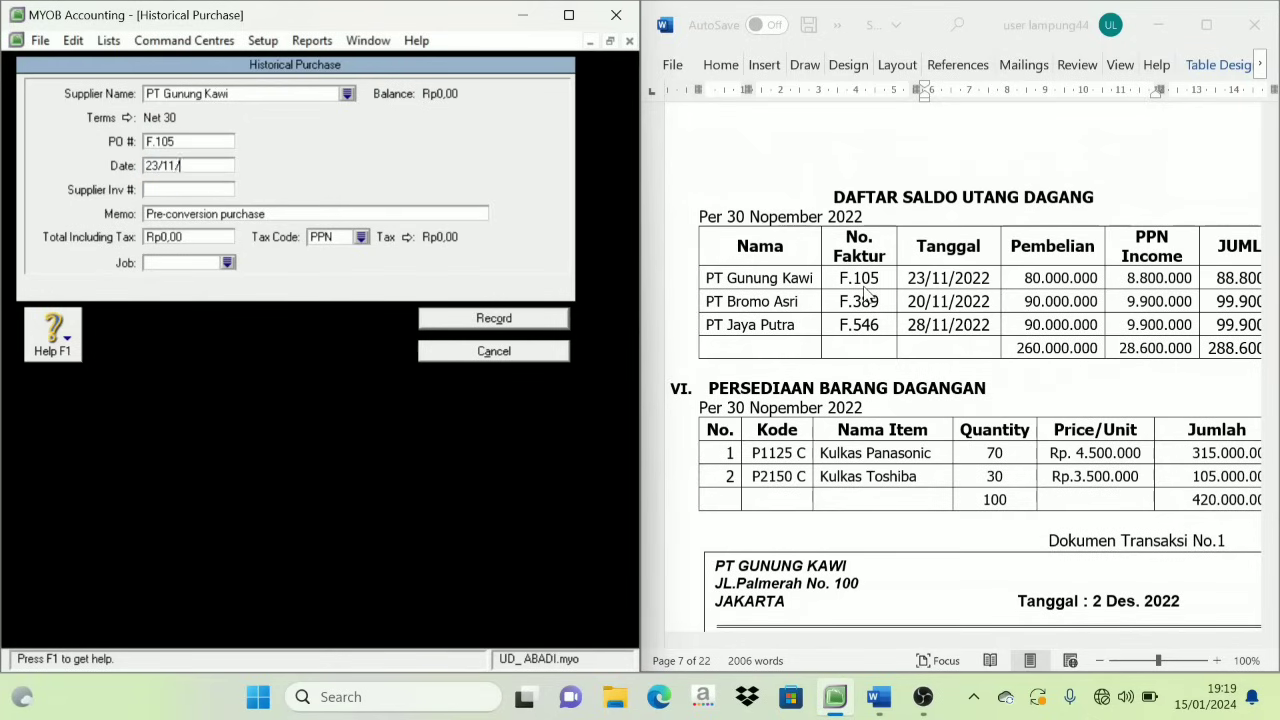
{"action": "type", "text": "2022"}
Set the PT Gunung Kawi historical purchase's total including tax to Rp88.800.000.
{"action": "left_click", "coordinate": [963, 614]}
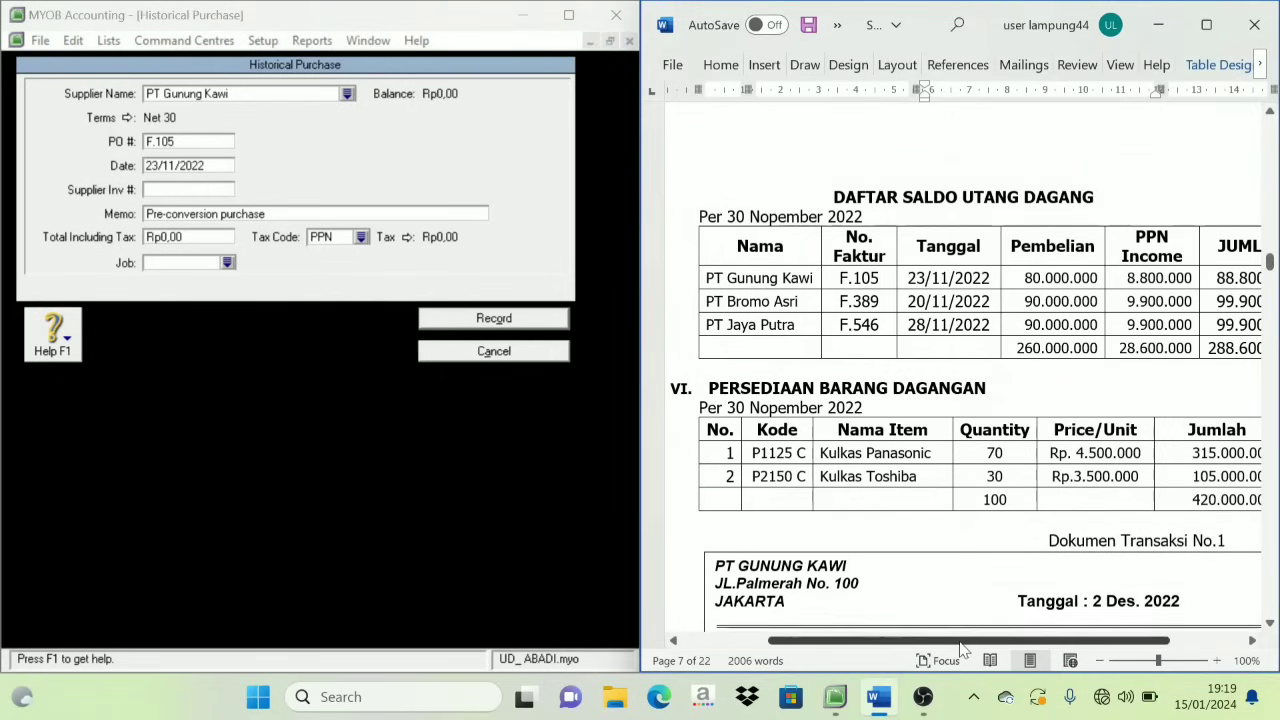
{"action": "left_click_drag", "start_coordinate": [963, 648], "coordinate": [991, 648]}
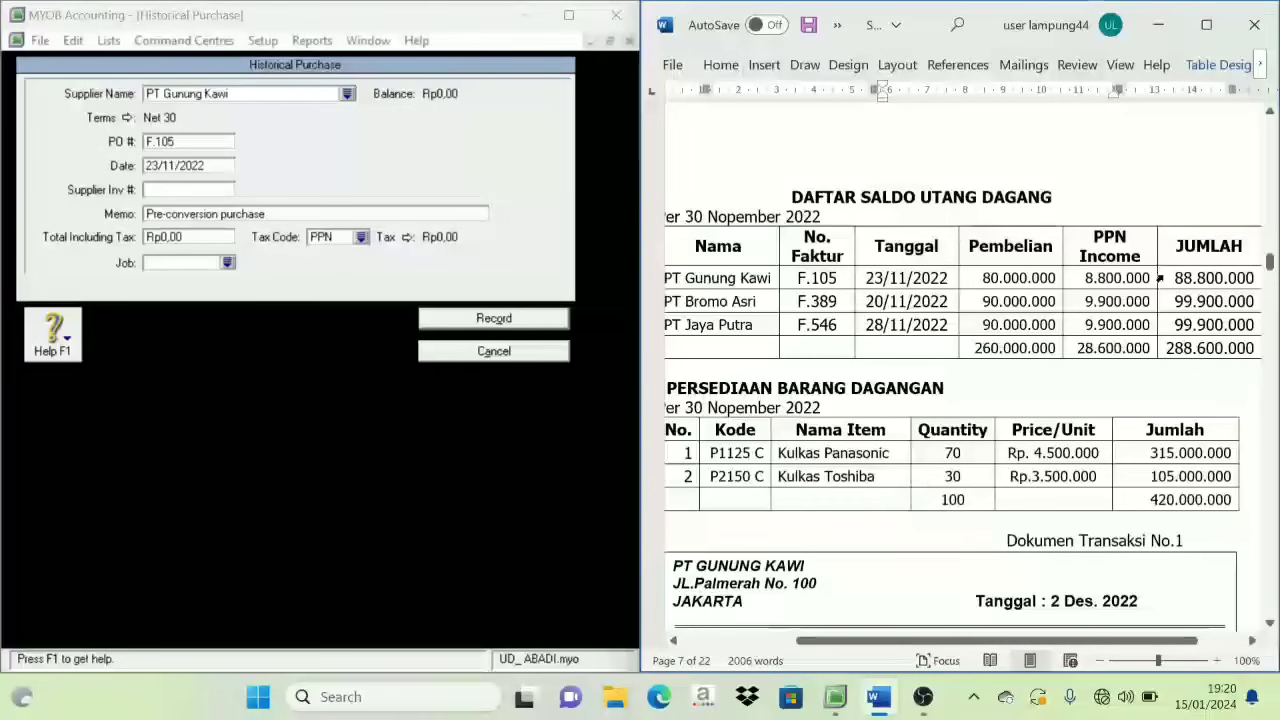
{"action": "left_click", "coordinate": [188, 237]}
{"action": "type", "text": "8"}
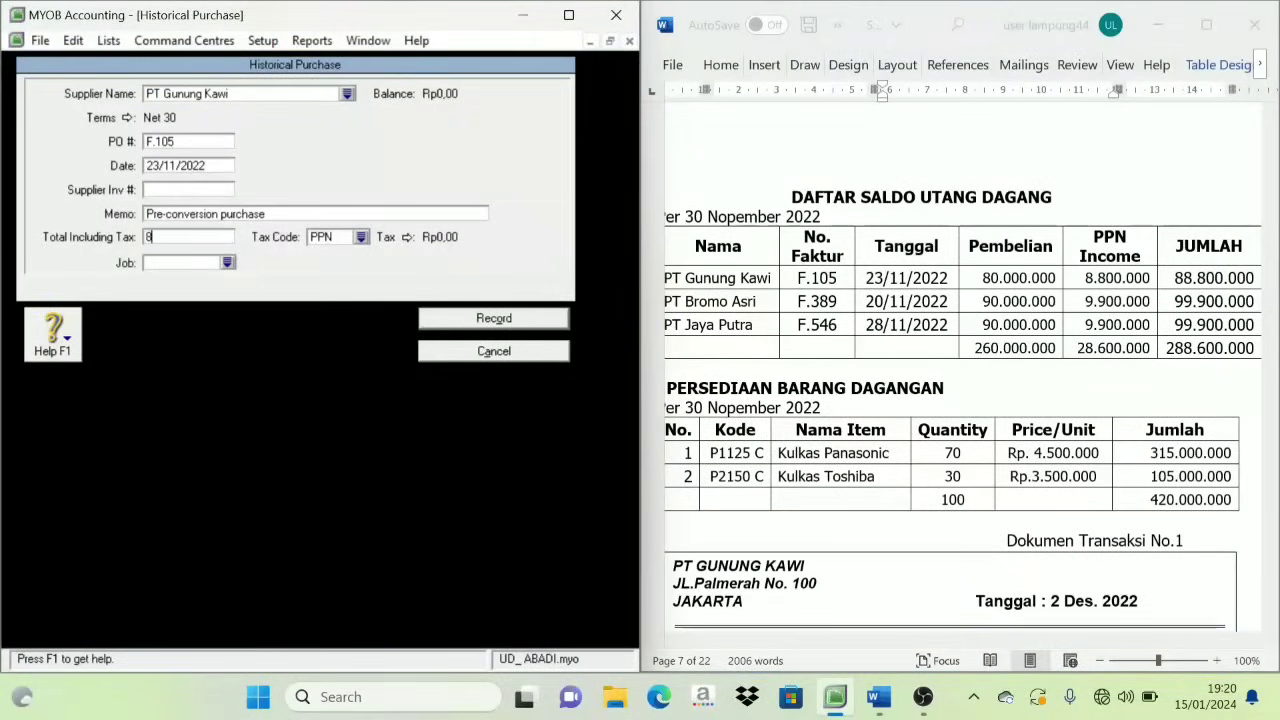
{"action": "type", "text": "8800000"}
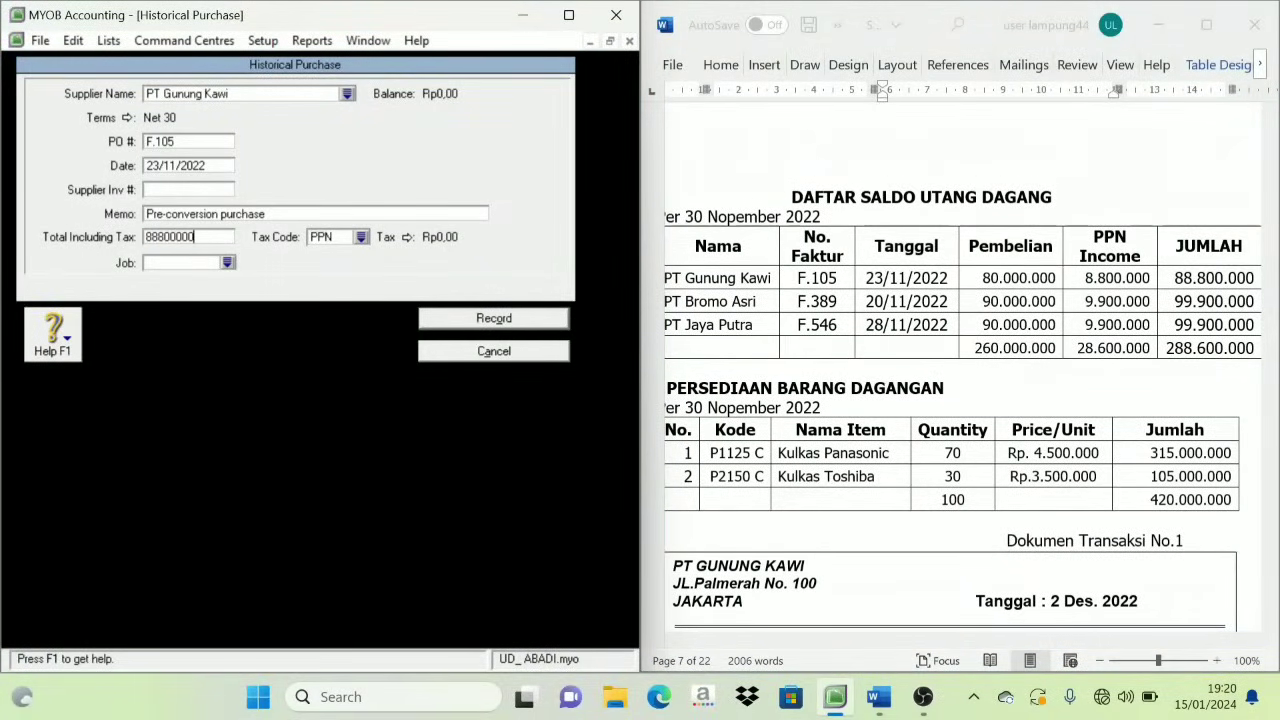
{"action": "key", "text": "Tab"}
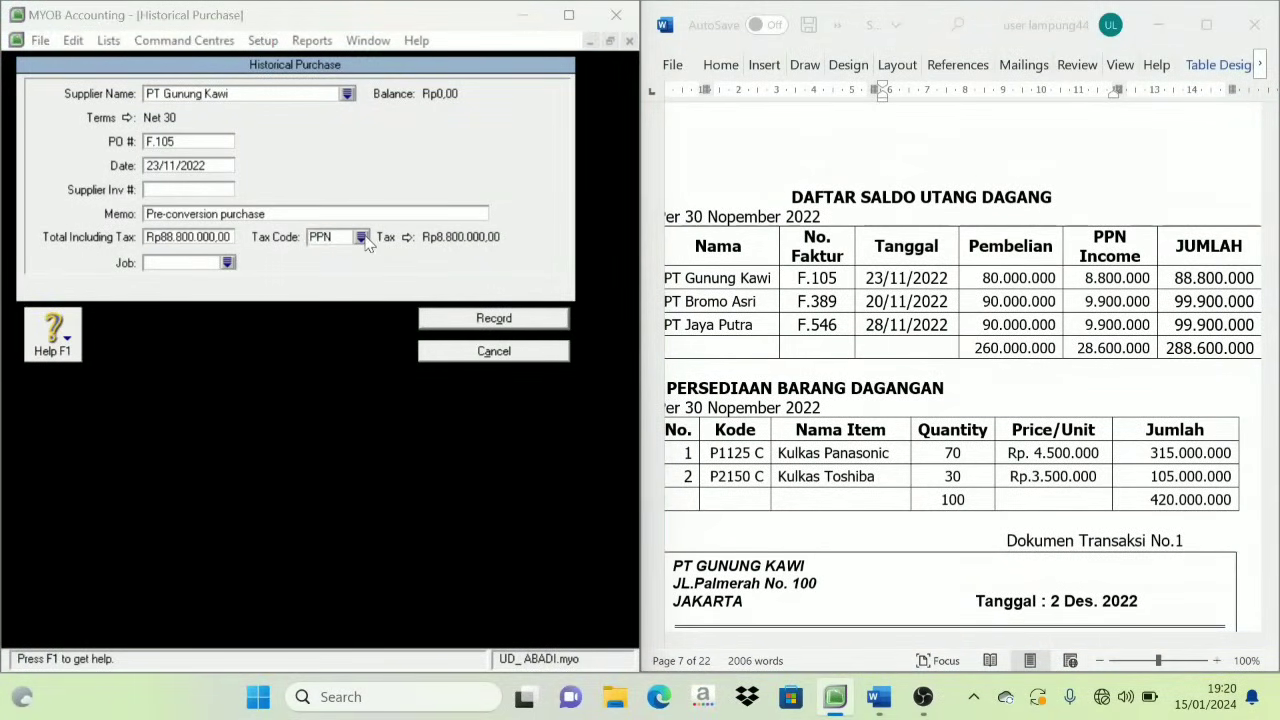
Change the PT Gunung Kawi purchase's tax code to N-T (Not Reportable) and record the purchase.
{"action": "left_click", "coordinate": [366, 237]}
{"action": "left_click", "coordinate": [172, 241]}
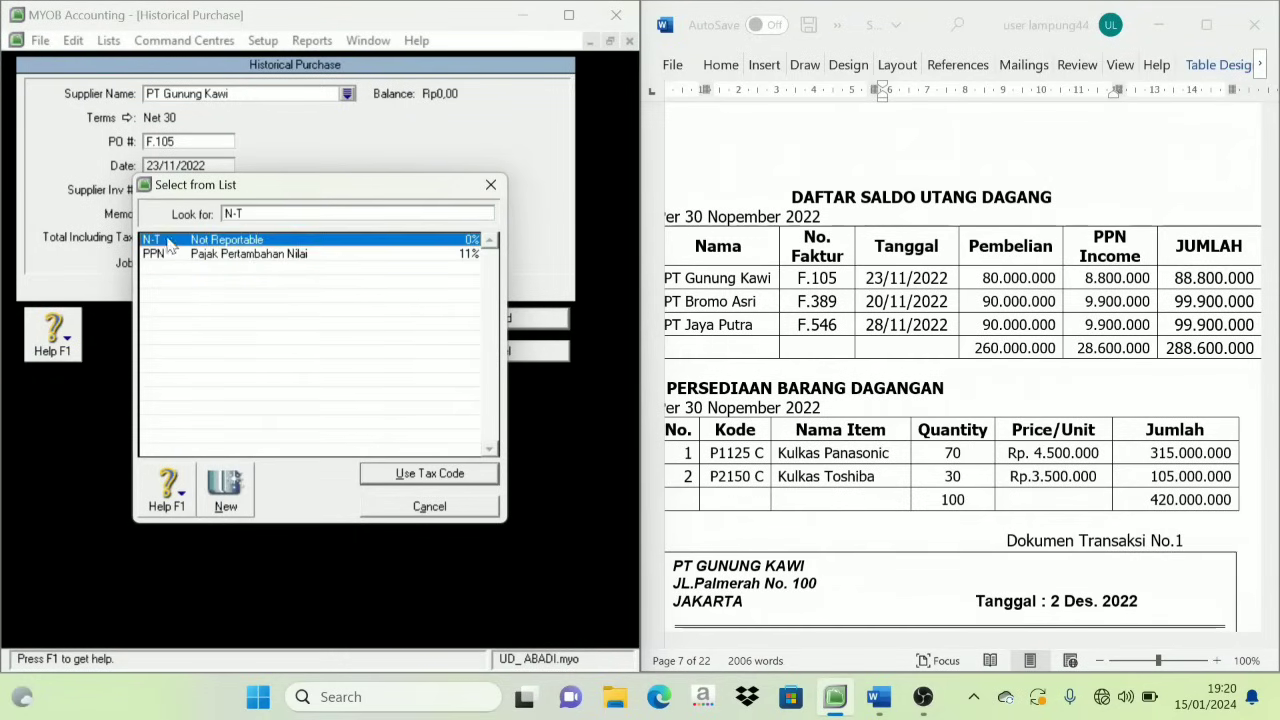
{"action": "left_click", "coordinate": [450, 474]}
{"action": "left_click", "coordinate": [486, 328]}
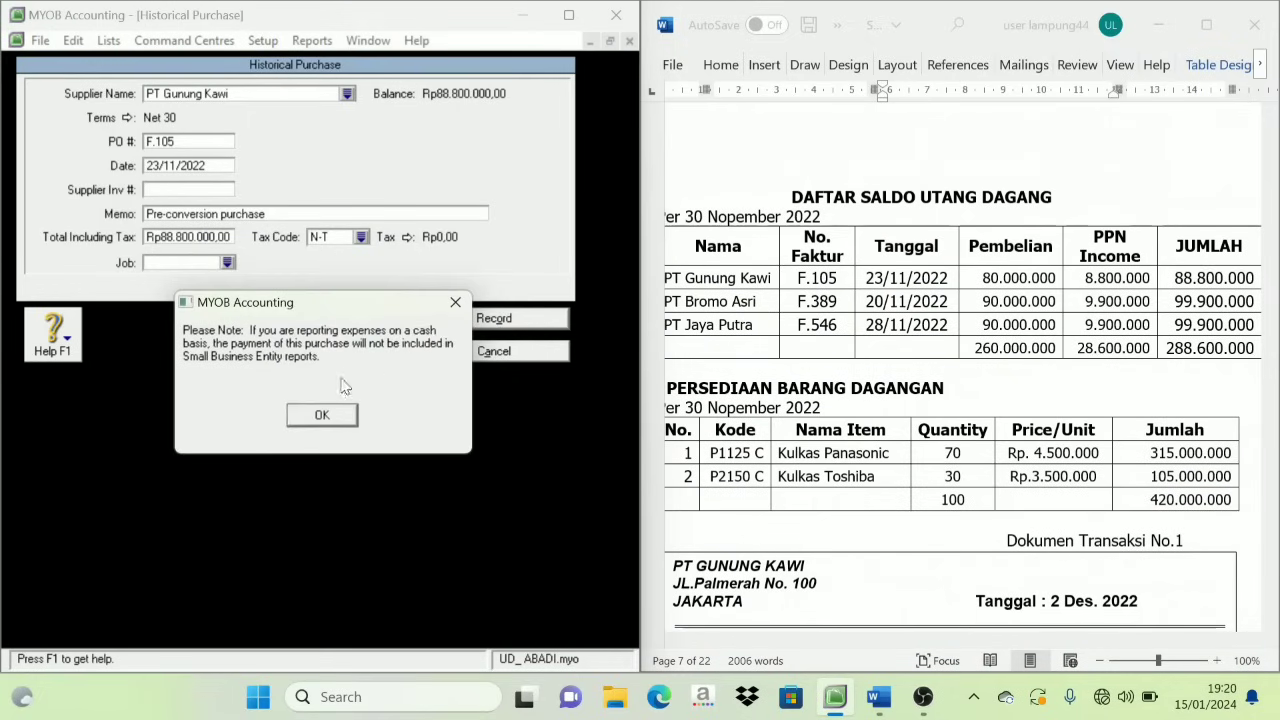
{"action": "left_click", "coordinate": [322, 414]}
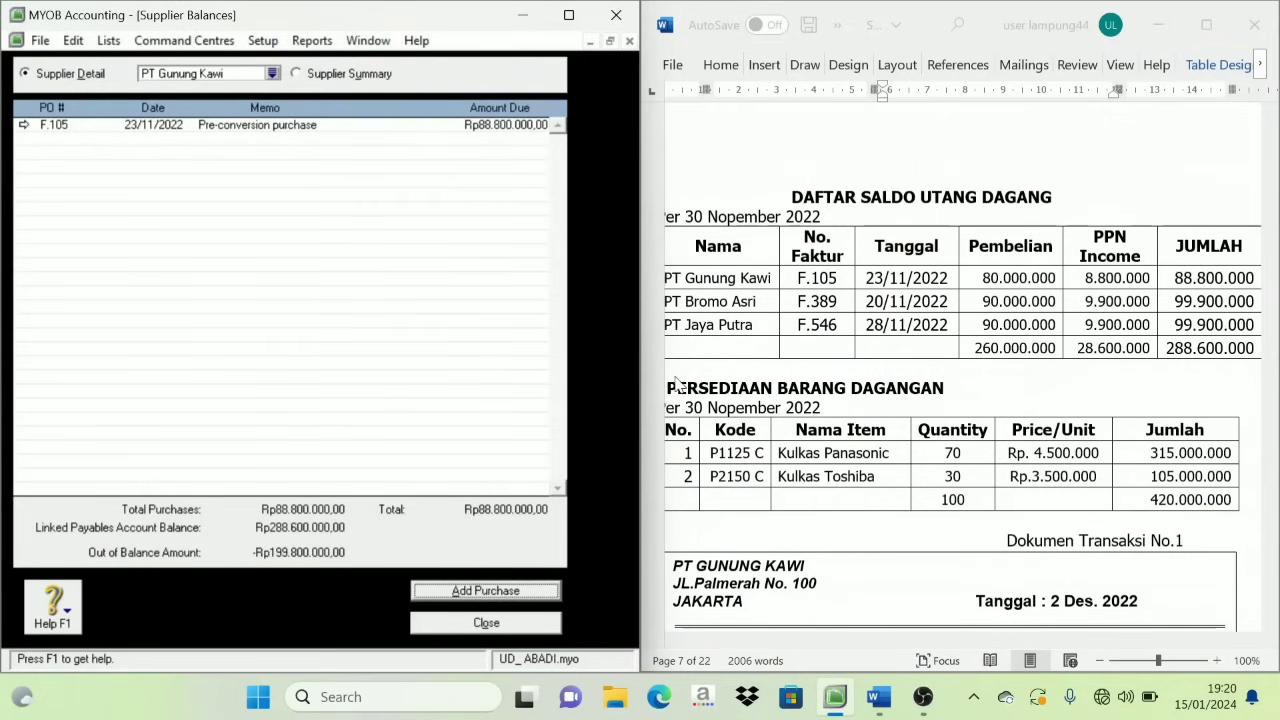
Add a historical purchase for PT Bromo Asri with PO number F.389 and date 20/11/2022.
{"action": "left_click", "coordinate": [852, 550]}
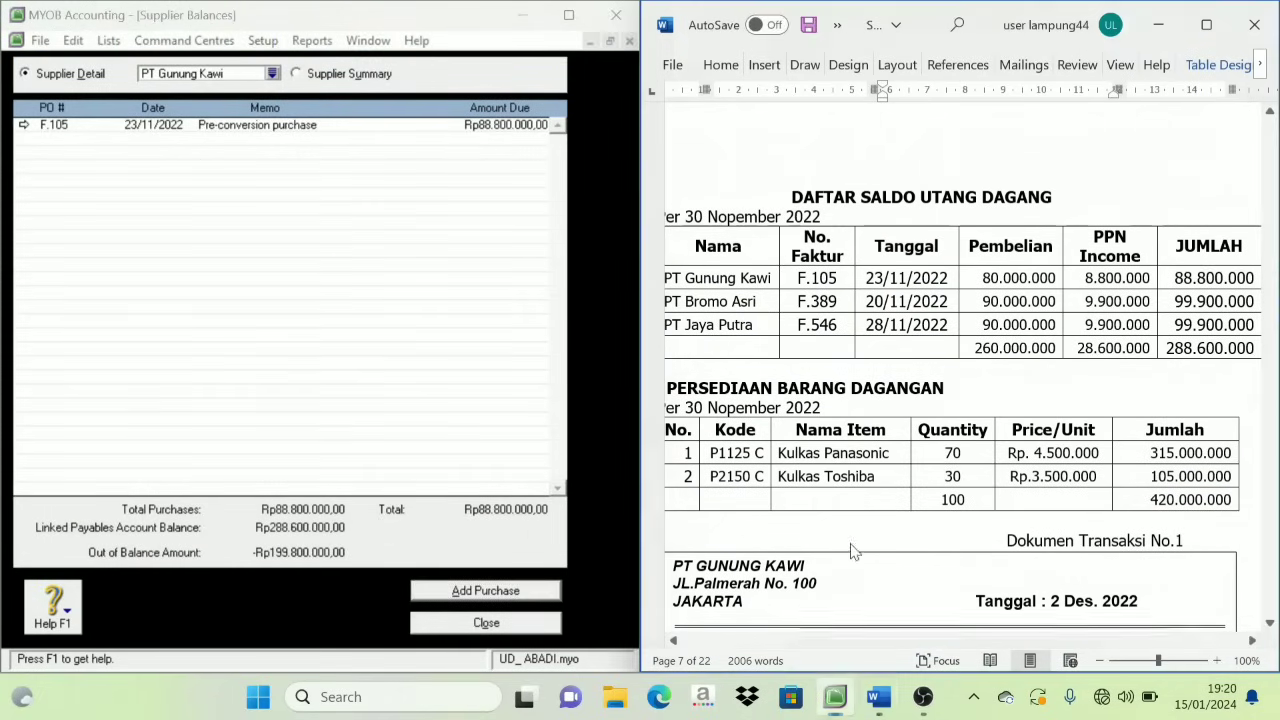
{"action": "left_click_drag", "start_coordinate": [906, 642], "coordinate": [885, 645]}
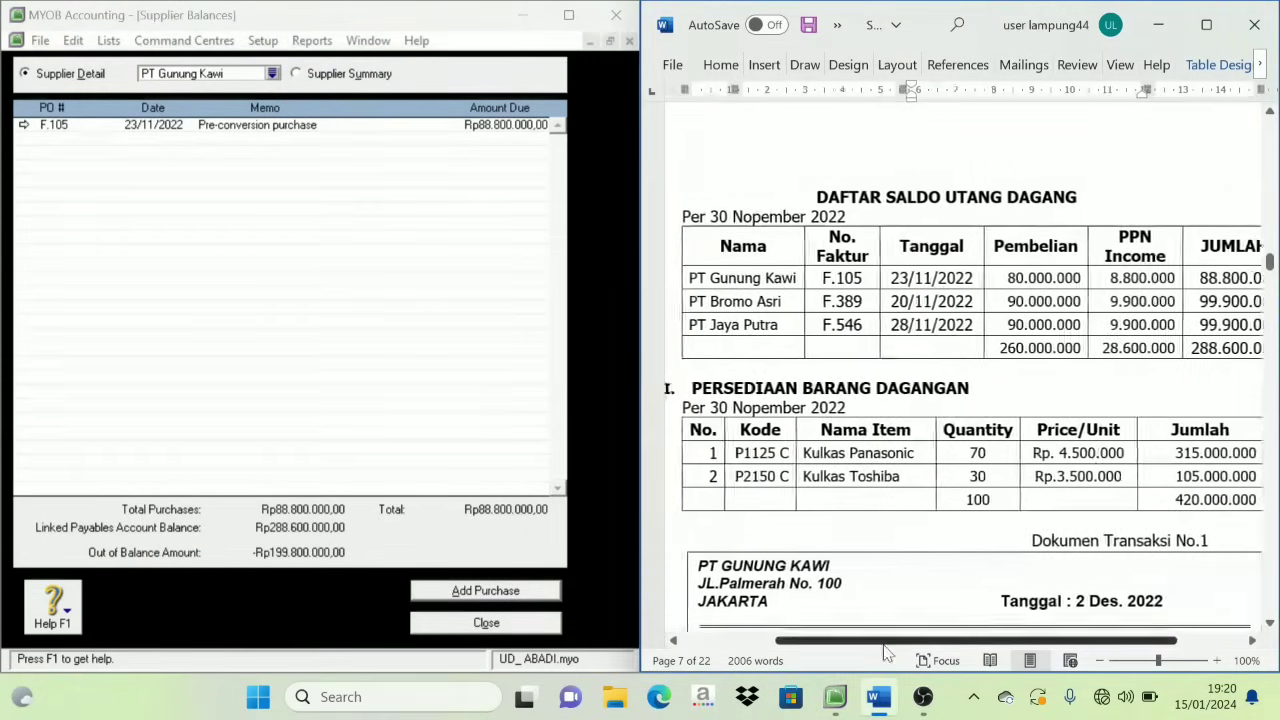
{"action": "left_click", "coordinate": [273, 77]}
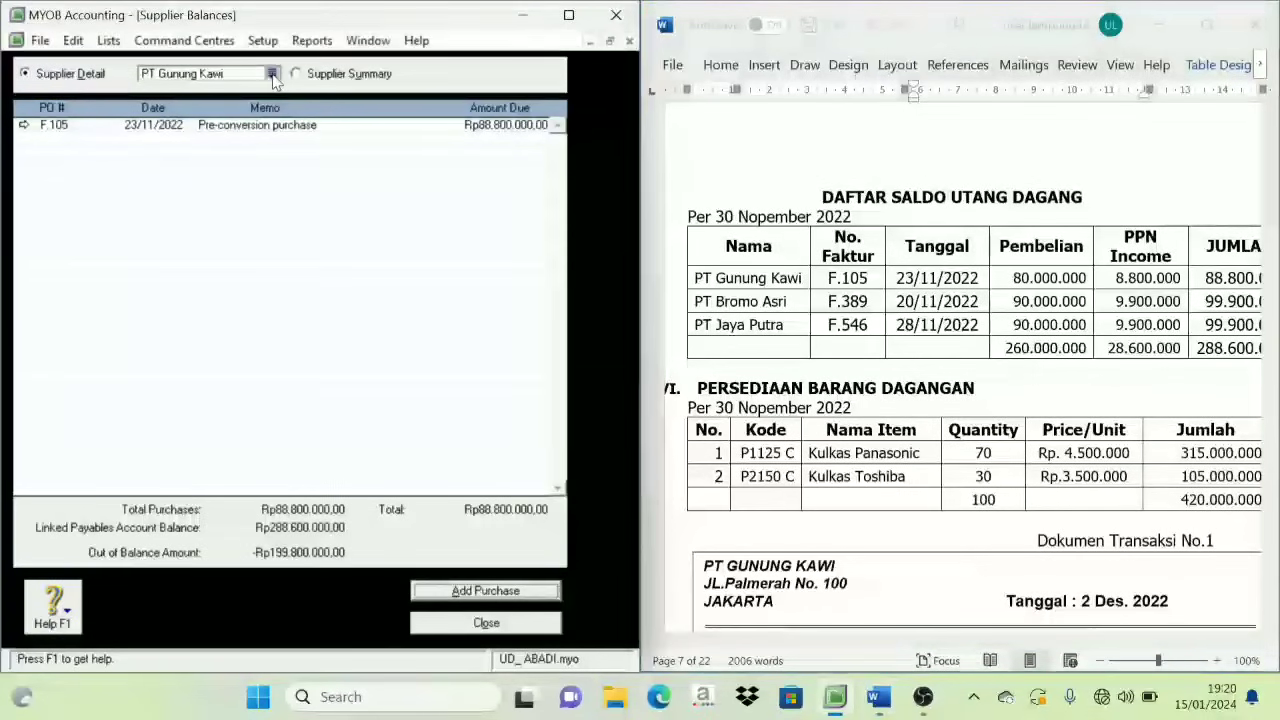
{"action": "left_click", "coordinate": [151, 240]}
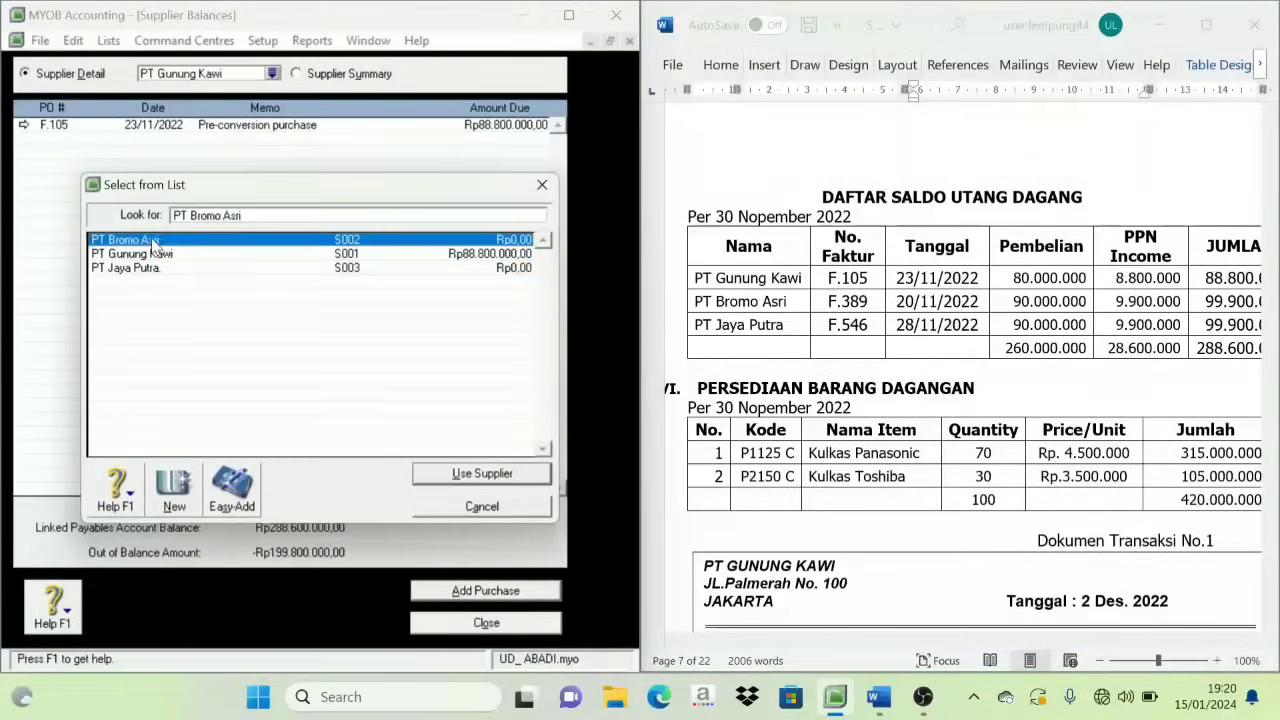
{"action": "left_click", "coordinate": [486, 474]}
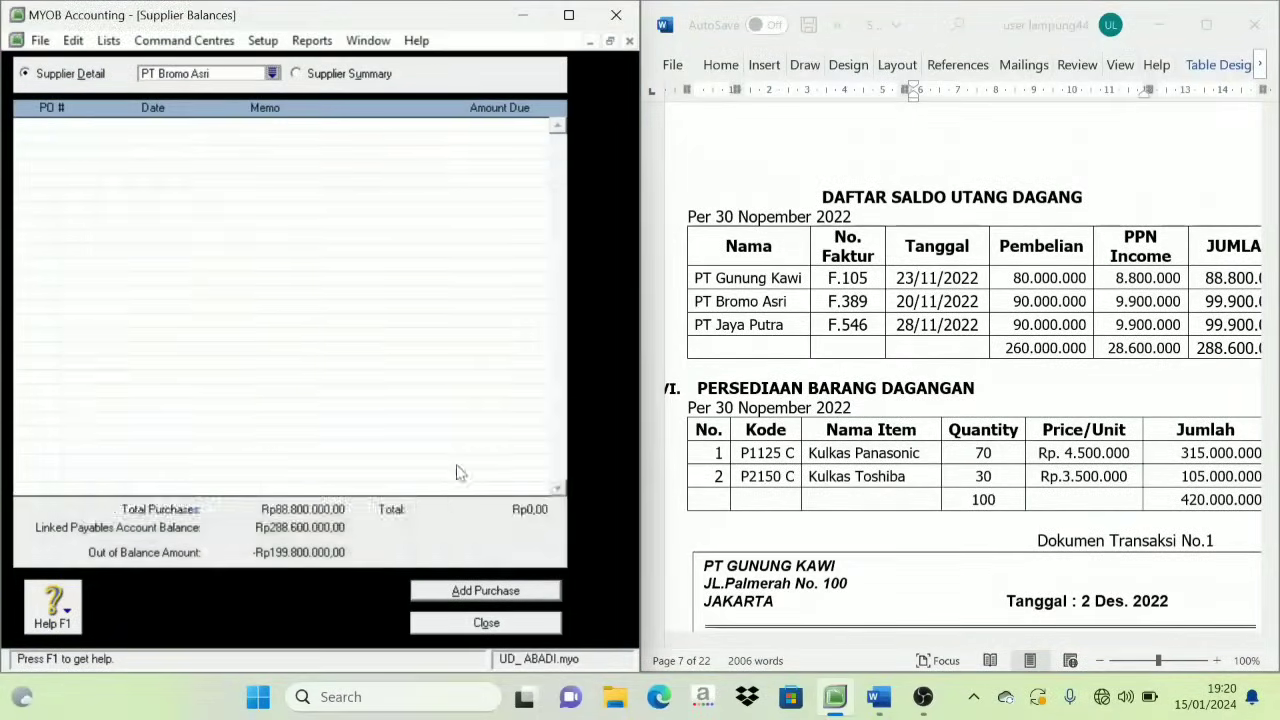
{"action": "left_click", "coordinate": [486, 591]}
{"action": "key", "text": "Tab"}
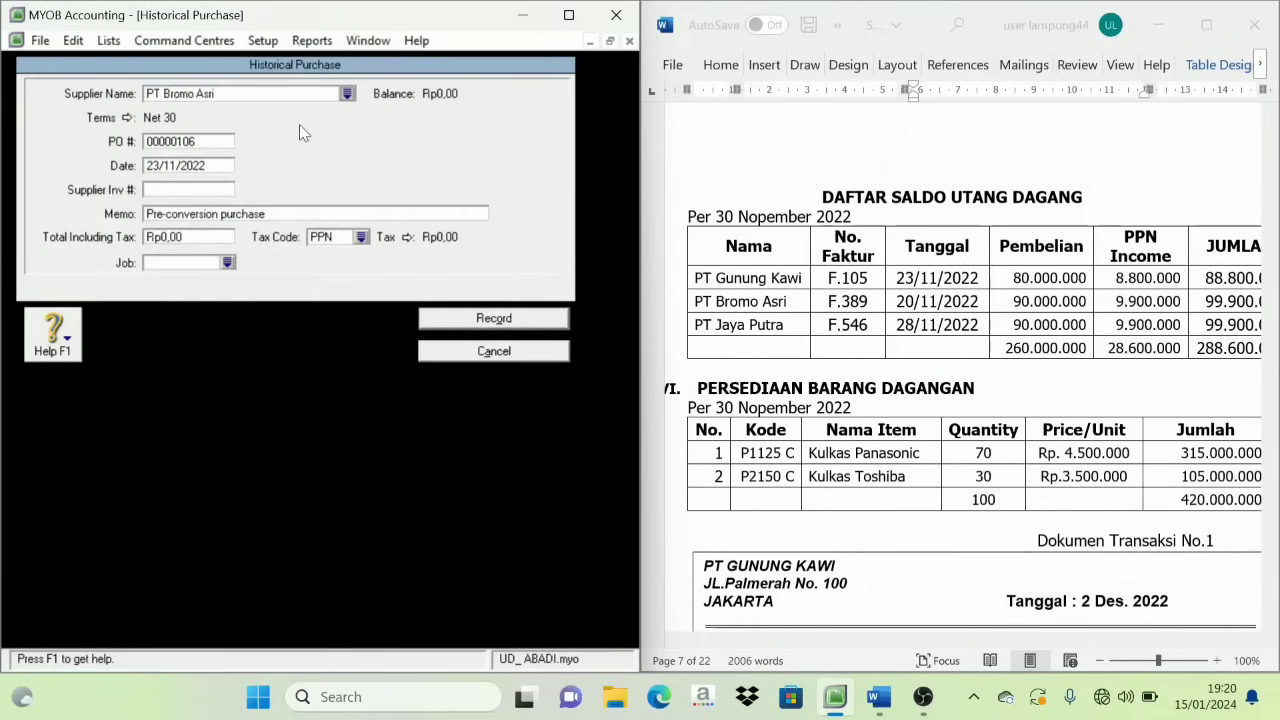
{"action": "left_click", "coordinate": [152, 143]}
{"action": "type", "text": "F.389"}
{"action": "key", "text": "Tab"}
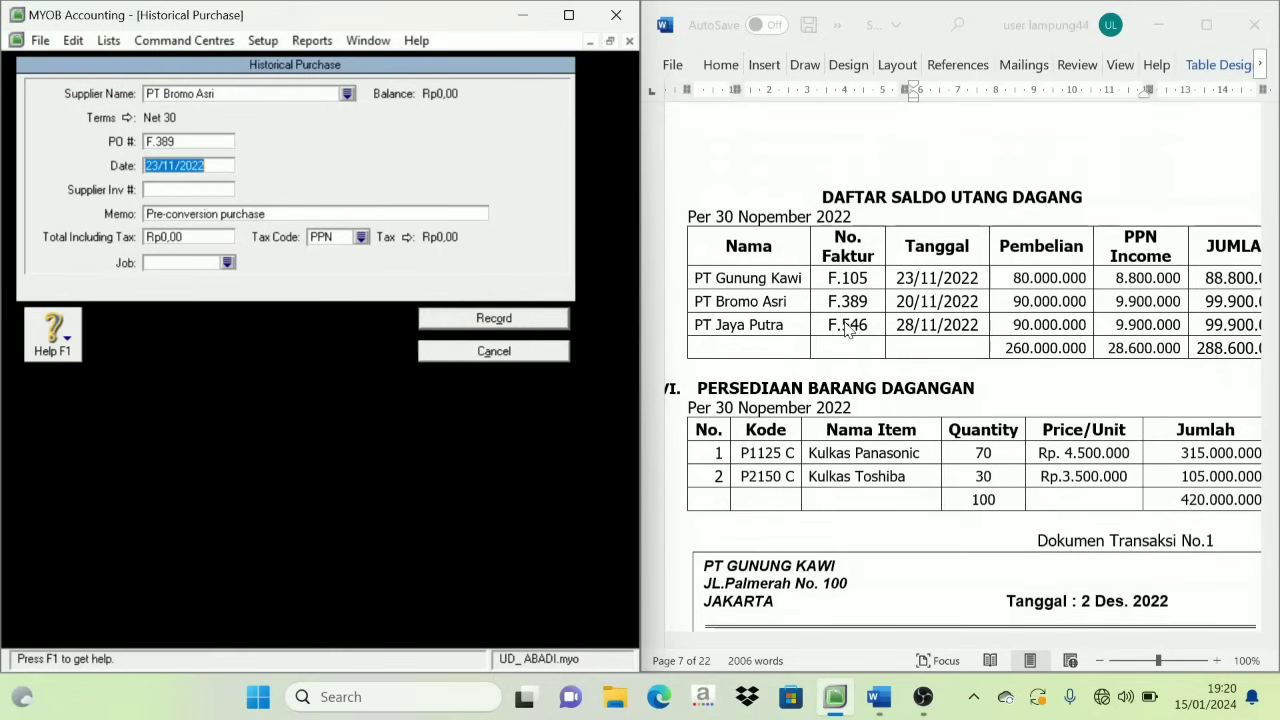
{"action": "type", "text": "20"}
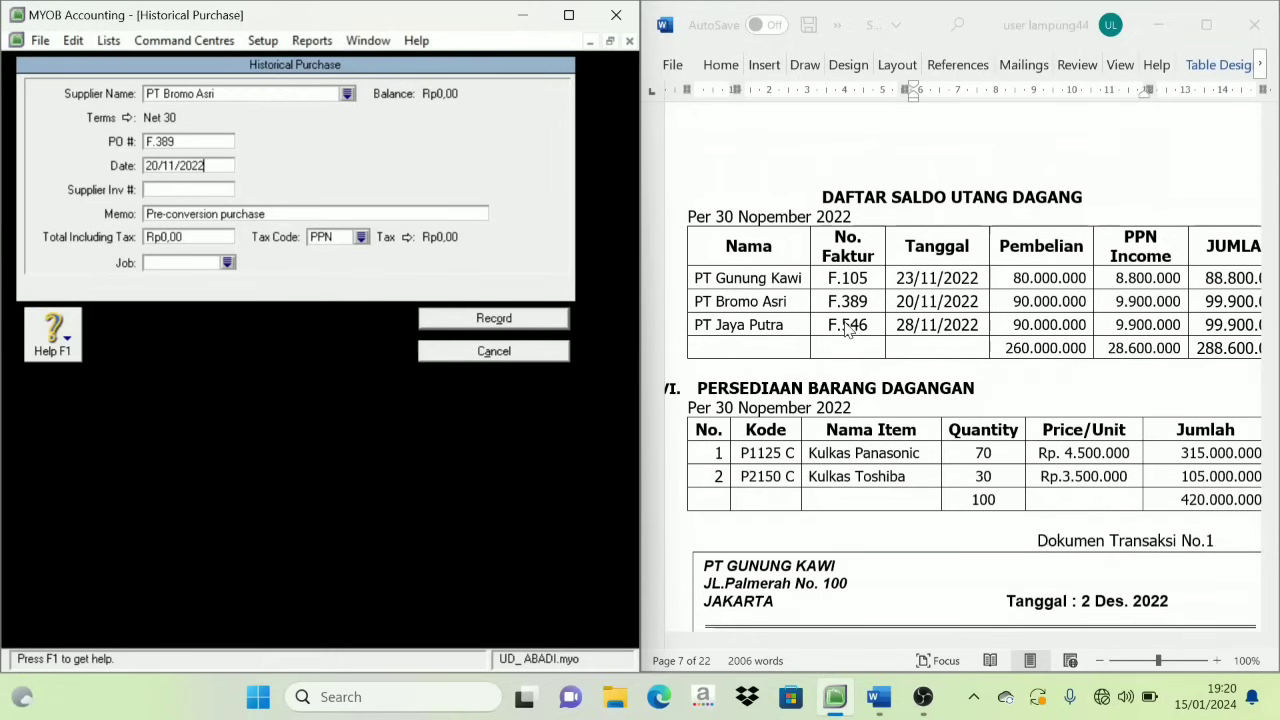
{"action": "key", "text": "Tab"}
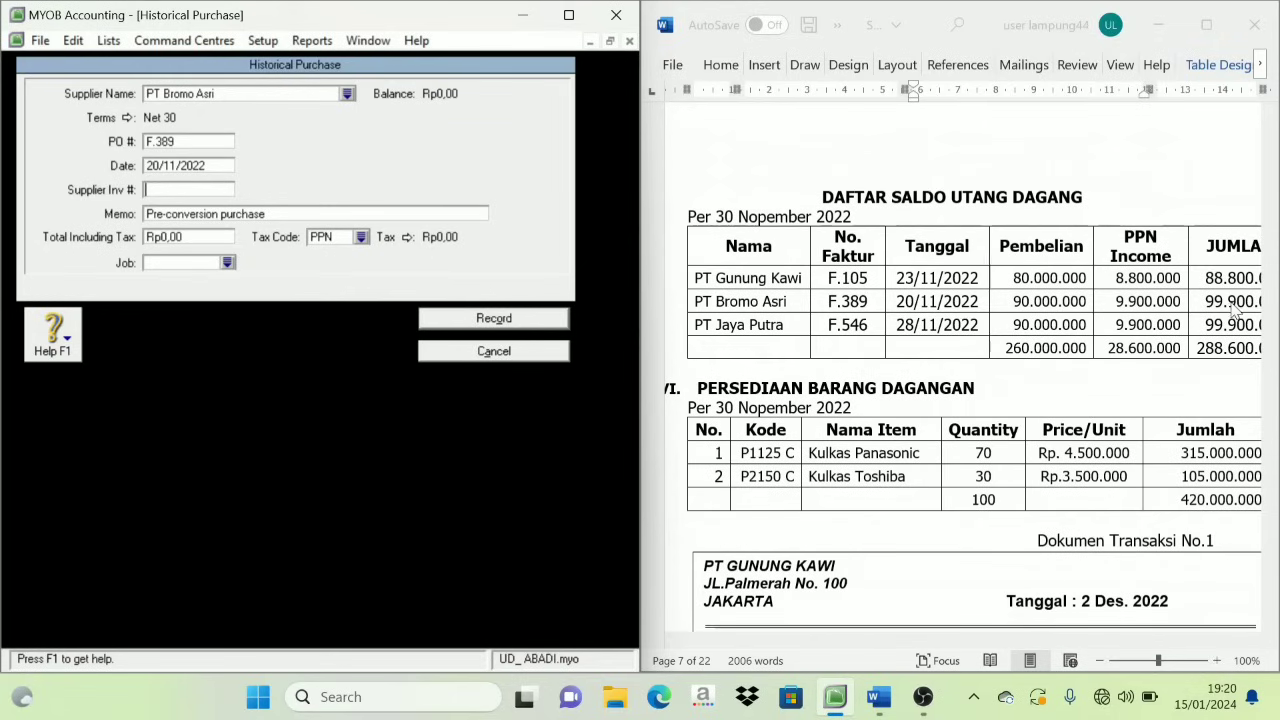
Set the PT Bromo Asri historical purchase's total including tax to Rp99.900.000.
{"action": "left_click", "coordinate": [158, 237]}
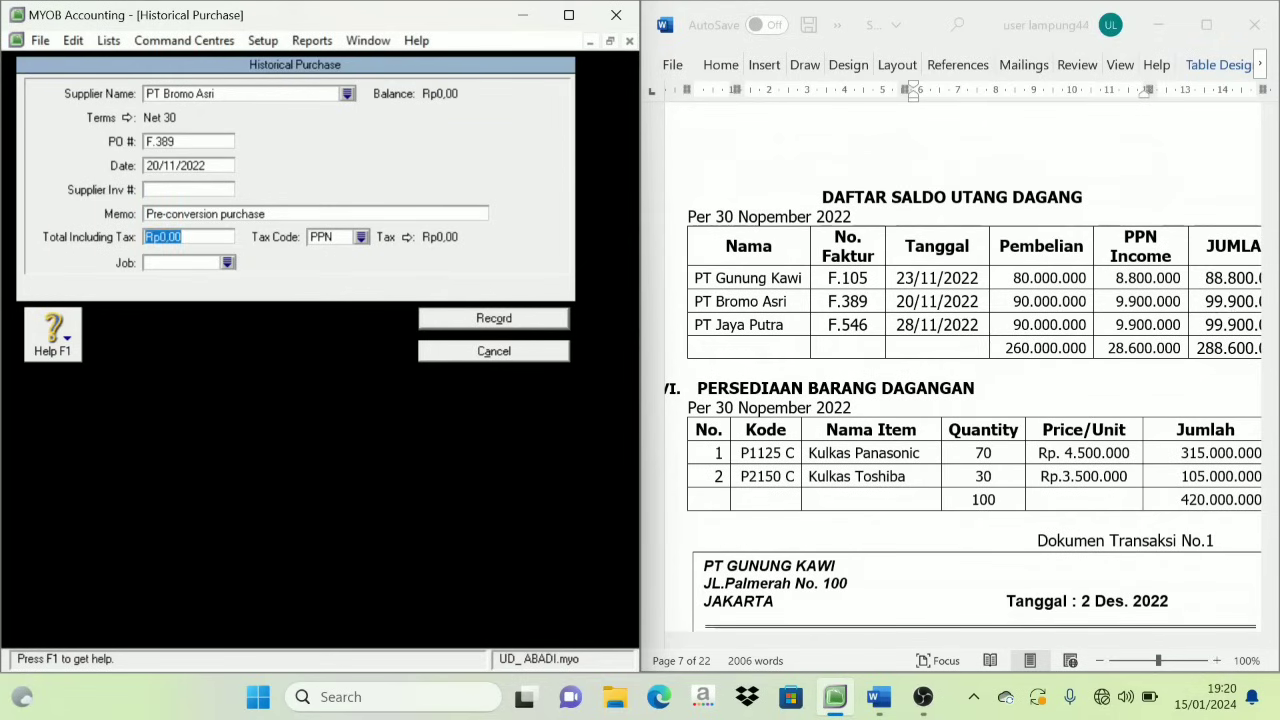
{"action": "type", "text": "99.900.00"}
{"action": "key", "text": "Tab"}
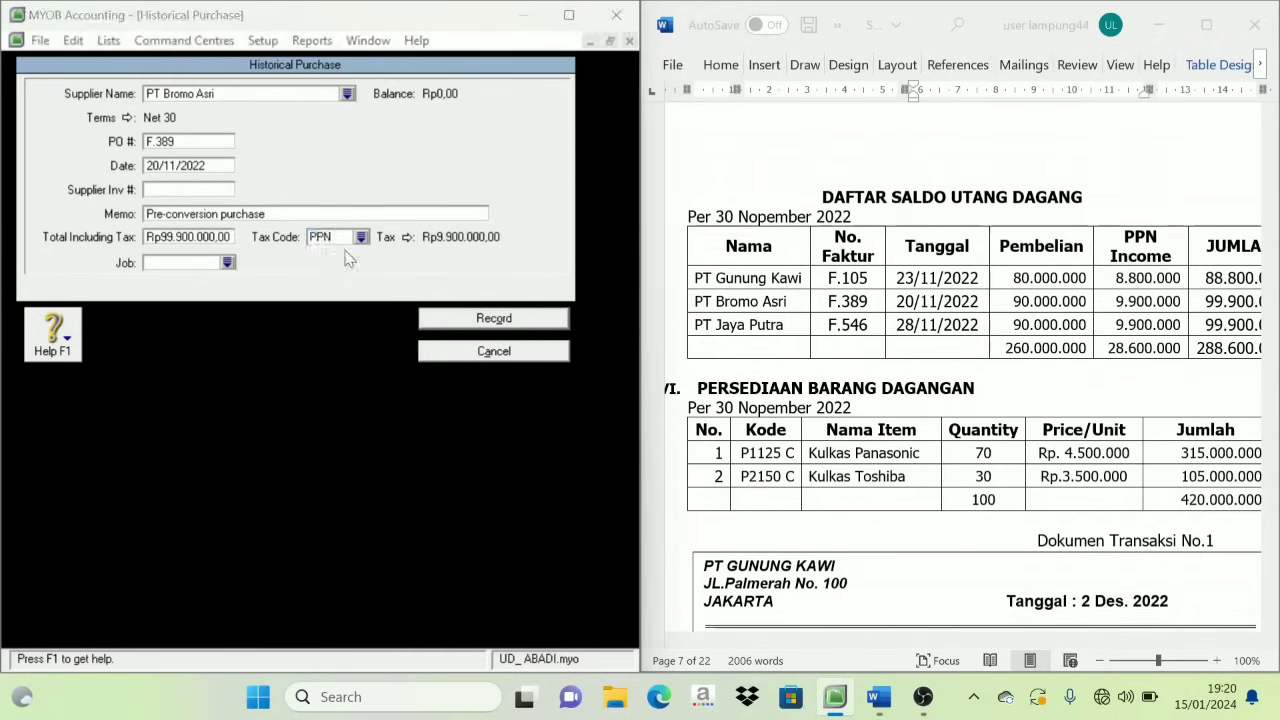
Change the PT Bromo Asri purchase's tax code to N-T (Not Reportable) and record the purchase.
{"action": "left_click", "coordinate": [366, 237]}
{"action": "left_click", "coordinate": [220, 240]}
{"action": "left_click", "coordinate": [411, 474]}
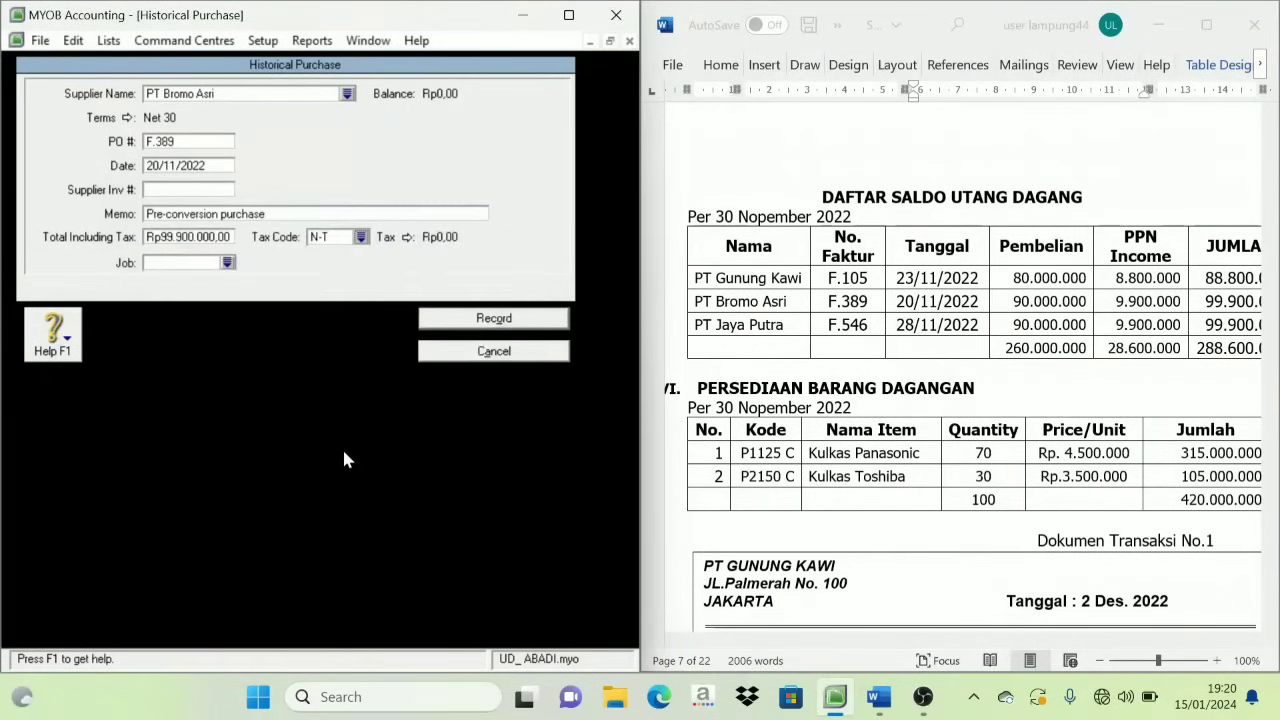
{"action": "left_click", "coordinate": [498, 336]}
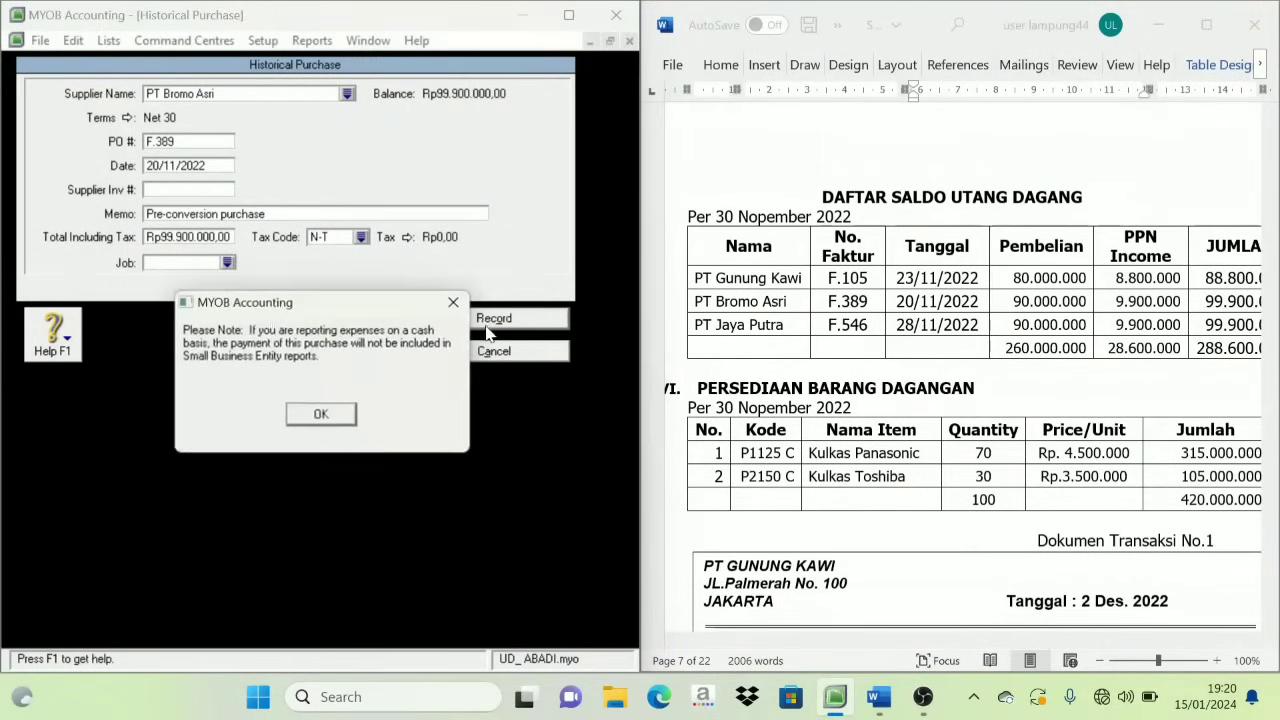
{"action": "left_click", "coordinate": [316, 411]}
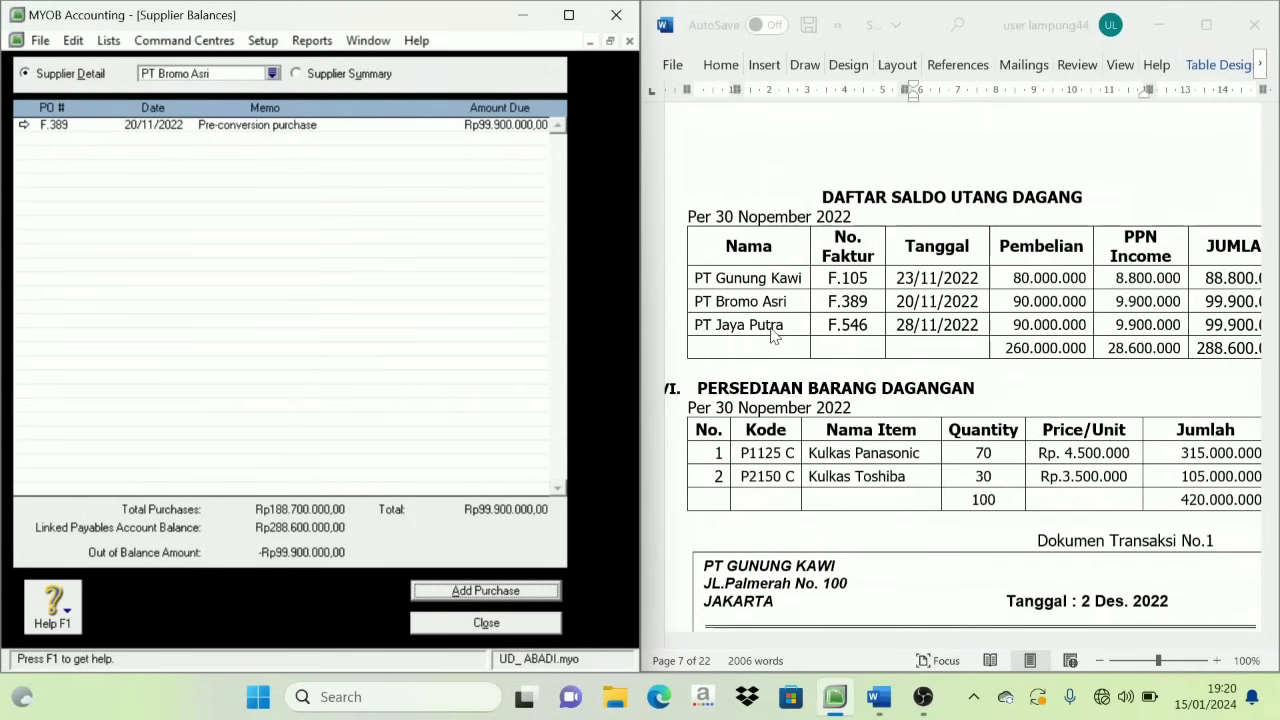
Add a historical purchase for PT Jaya Putra with PO number F.546 and date 28/11/2022.
{"action": "left_click", "coordinate": [272, 73]}
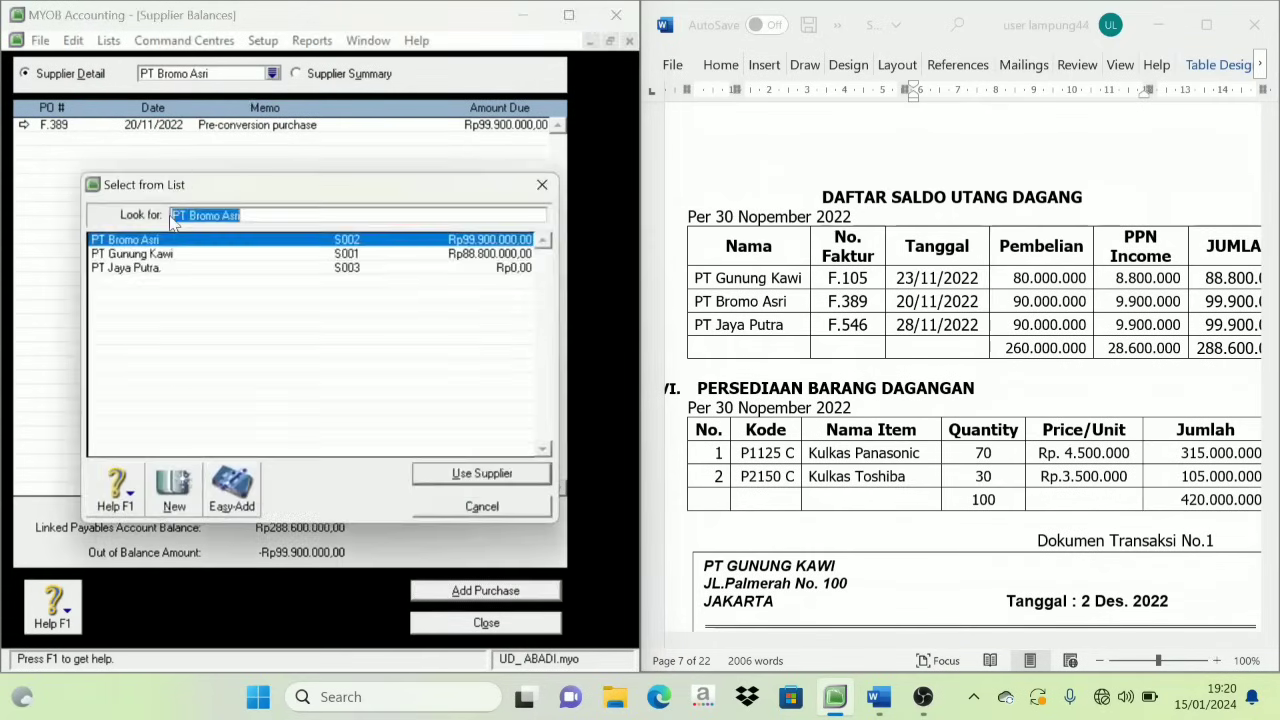
{"action": "left_click", "coordinate": [142, 270]}
{"action": "left_click", "coordinate": [484, 474]}
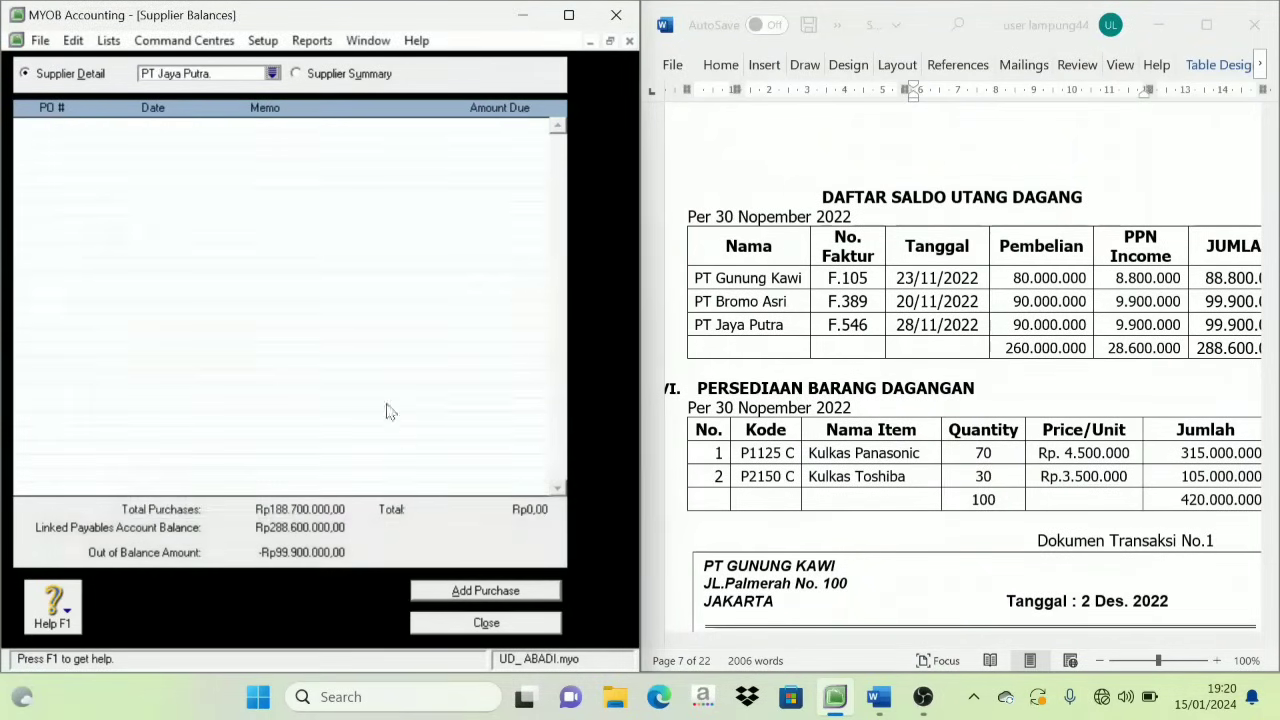
{"action": "left_click", "coordinate": [486, 590]}
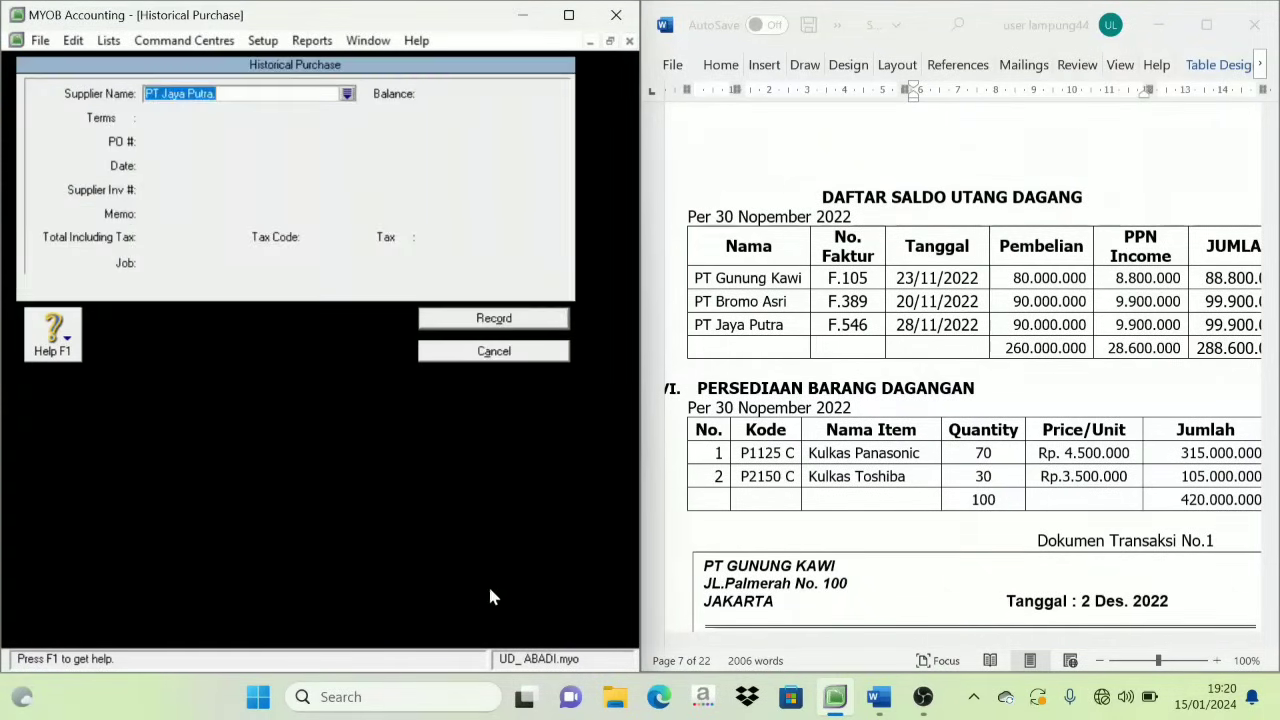
{"action": "key", "text": "Tab"}
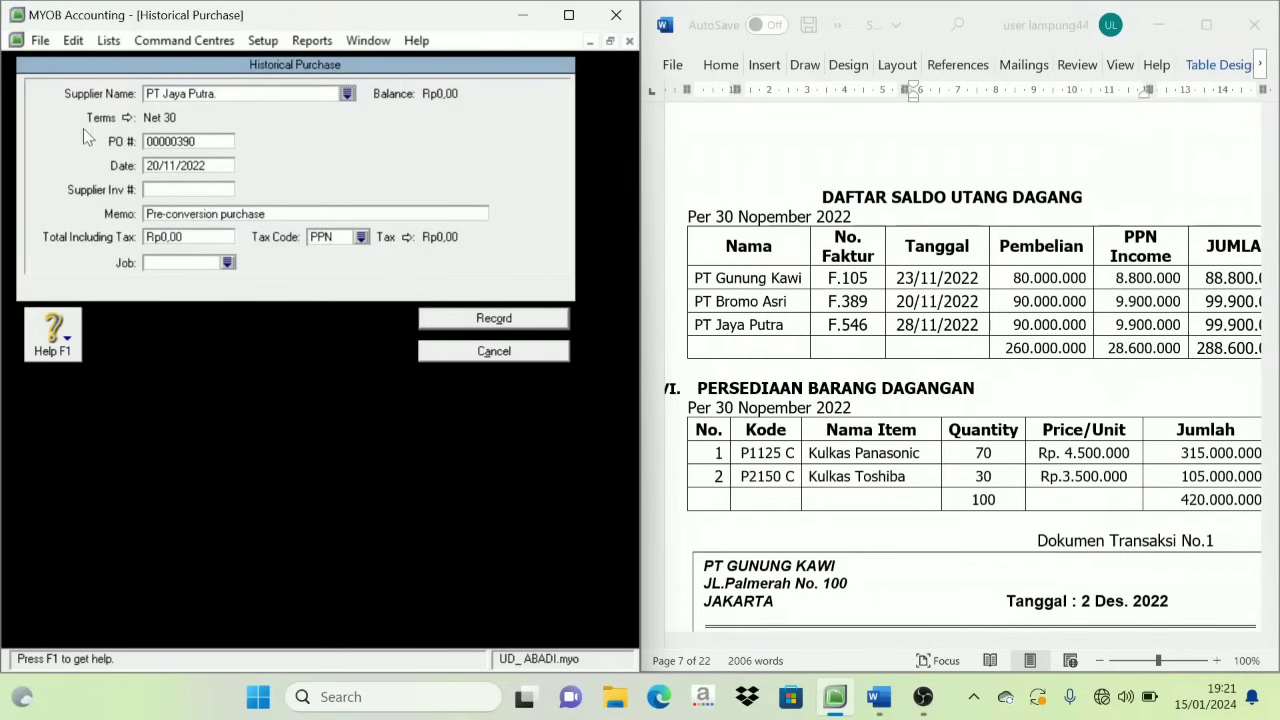
{"action": "left_click", "coordinate": [176, 143]}
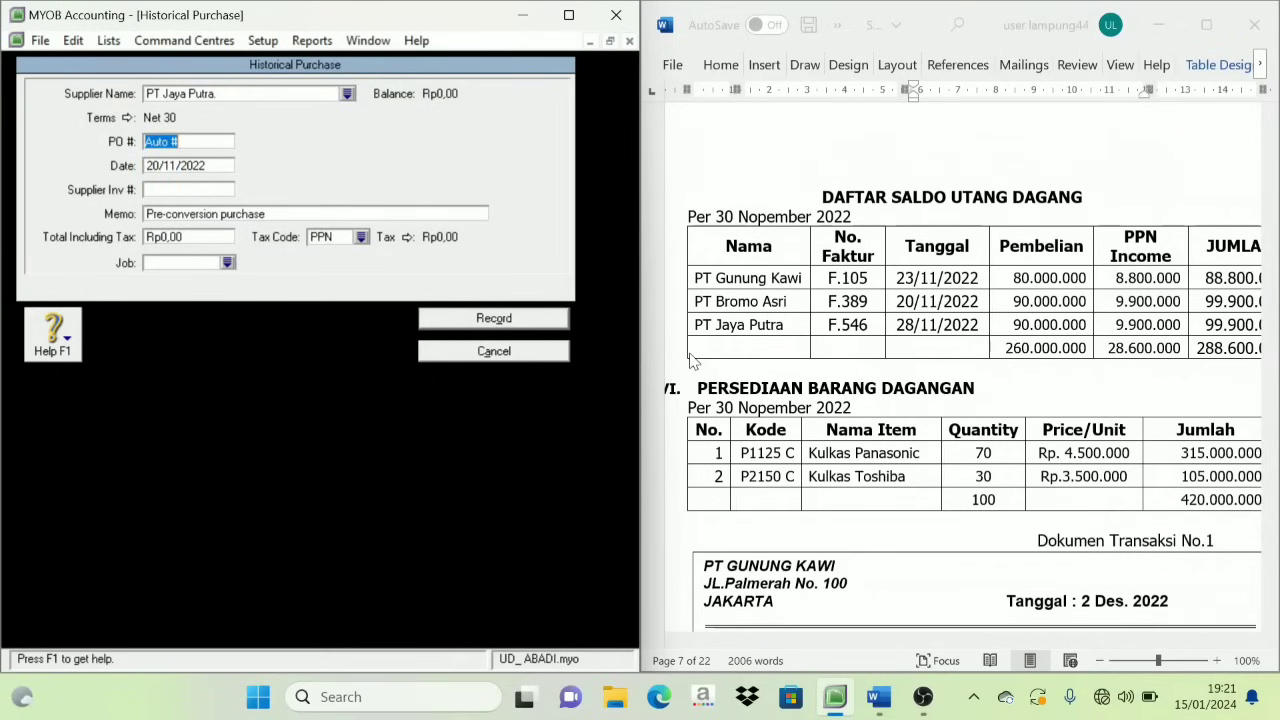
{"action": "type", "text": "F"}
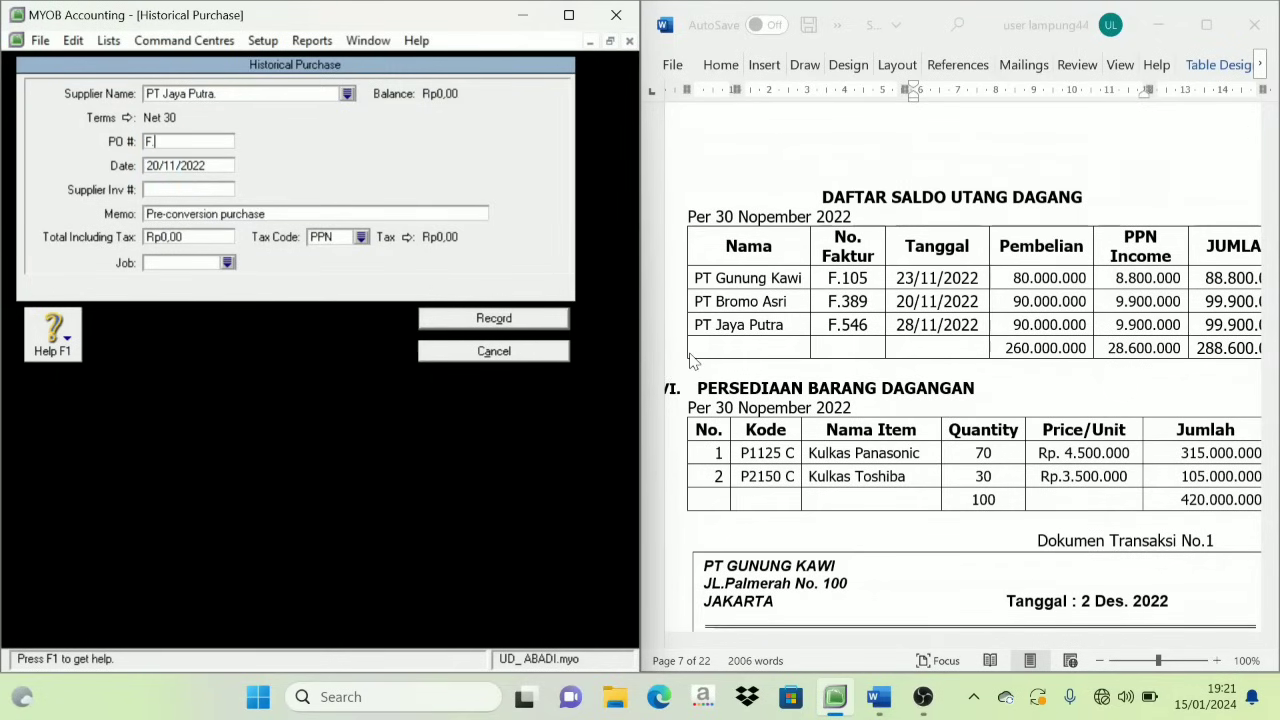
{"action": "type", "text": ".546"}
{"action": "key", "text": "Tab"}
{"action": "type", "text": "2"}
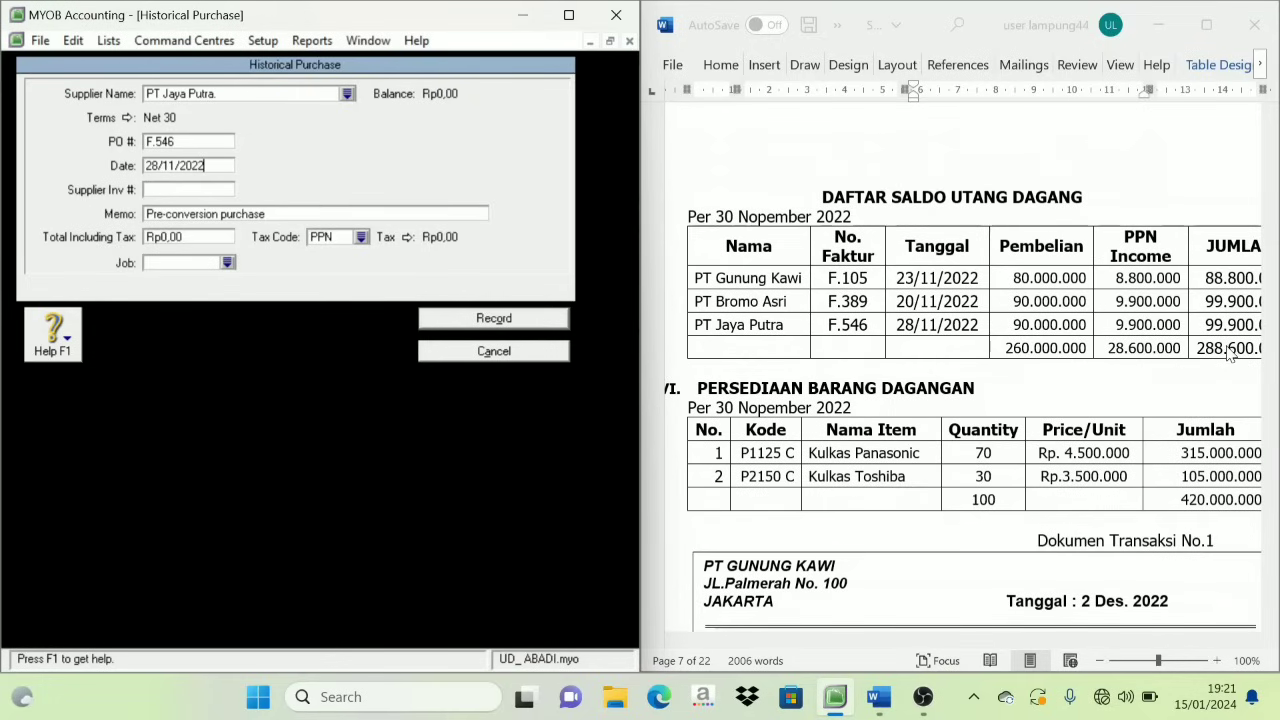
Set the PT Jaya Putra historical purchase's total including tax to Rp99.900.000.
{"action": "left_click", "coordinate": [1170, 600]}
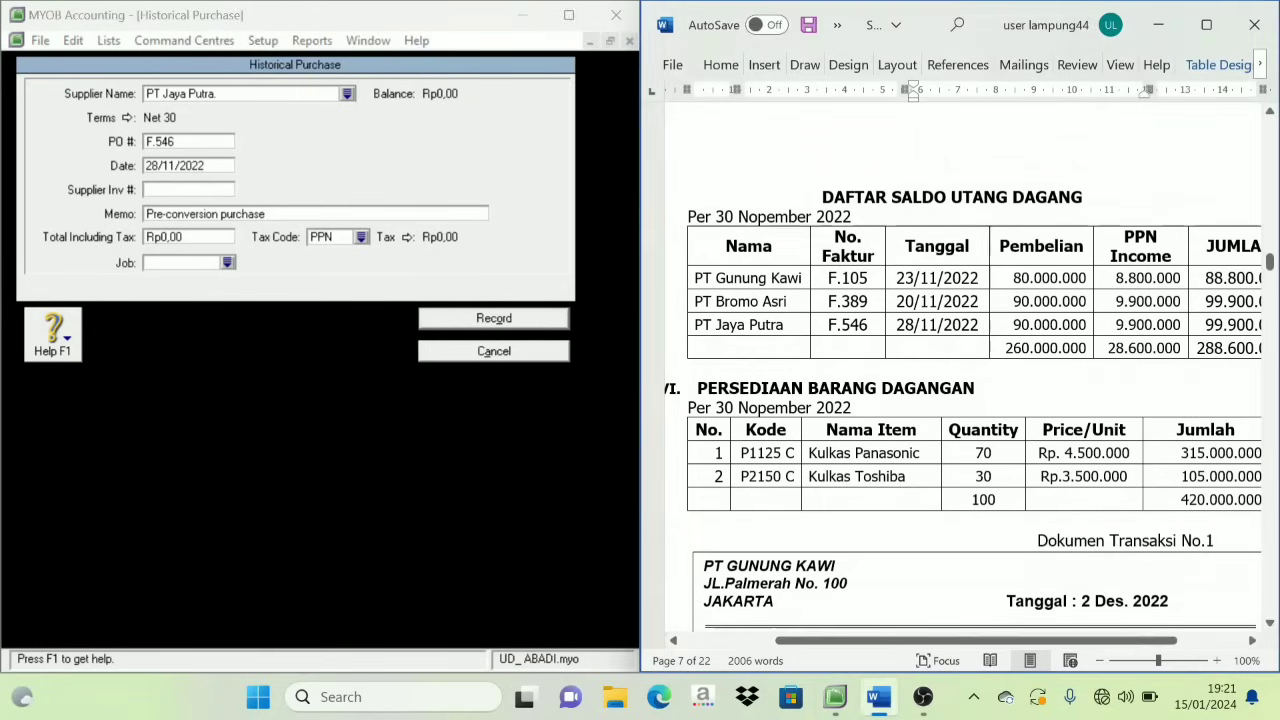
{"action": "left_click_drag", "start_coordinate": [1137, 647], "coordinate": [1174, 647]}
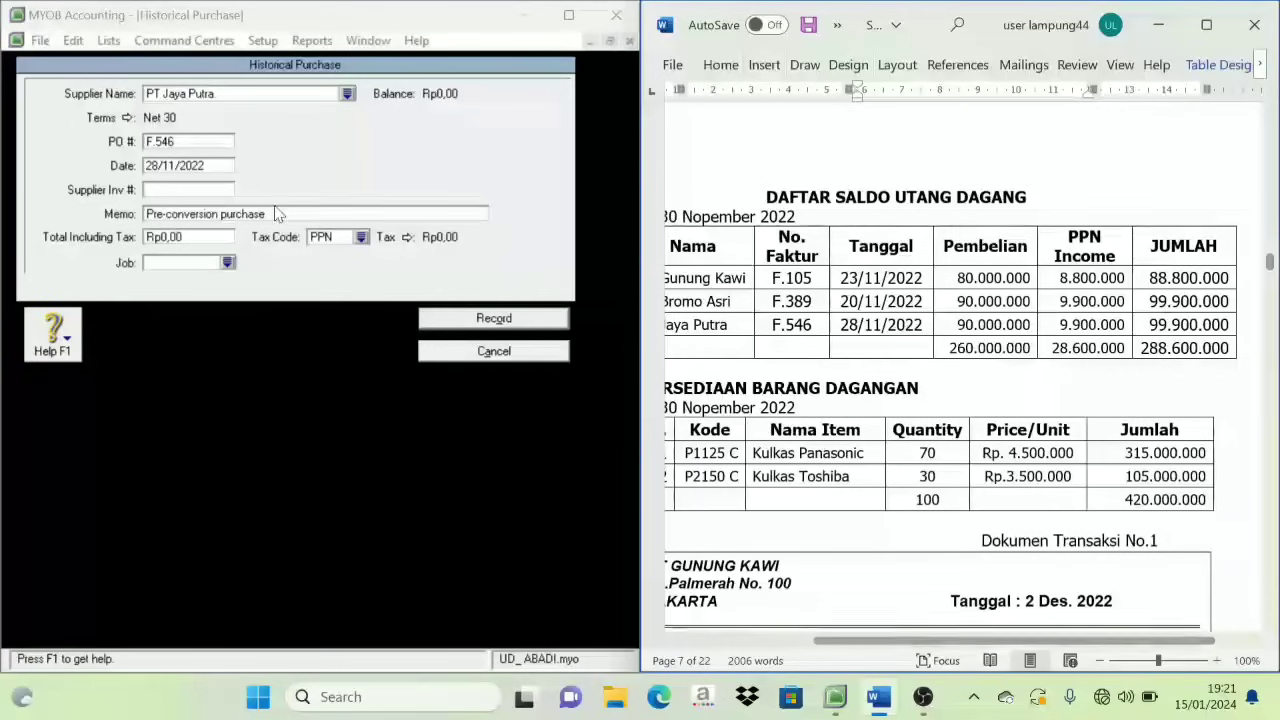
{"action": "left_click", "coordinate": [168, 240]}
{"action": "type", "text": "99"}
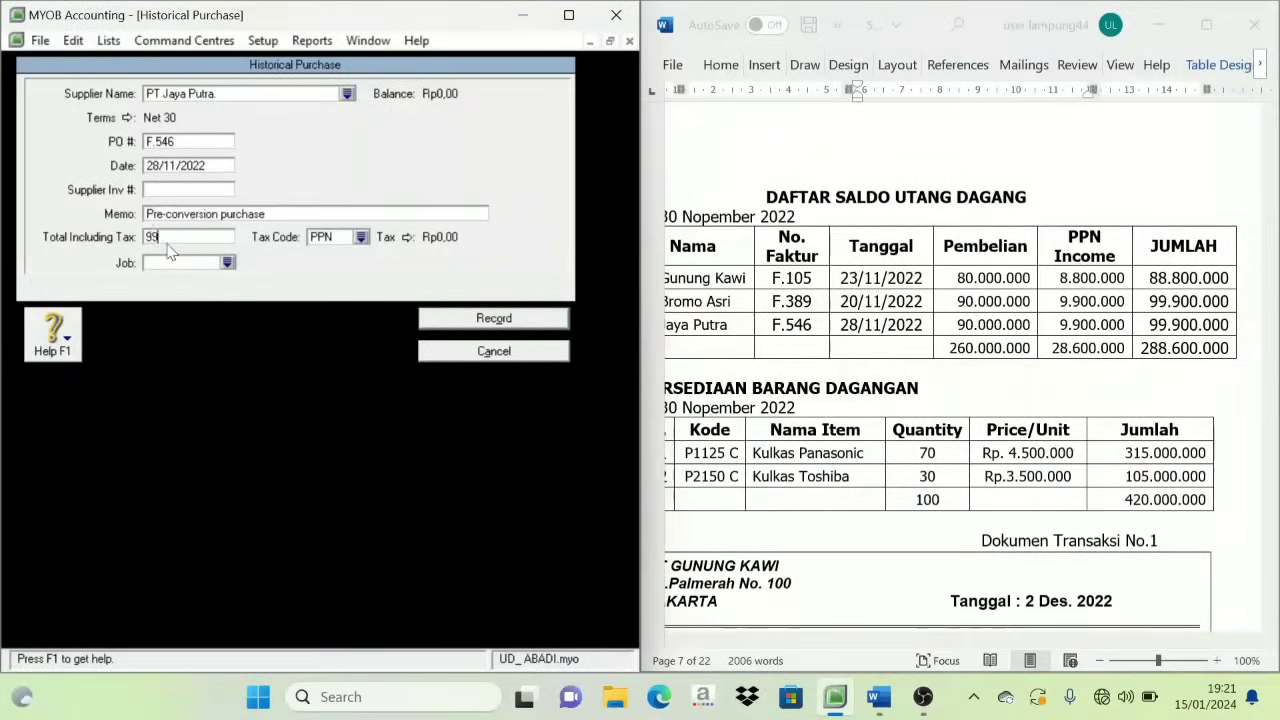
{"action": "type", "text": ".900.000"}
{"action": "key", "text": "Tab"}
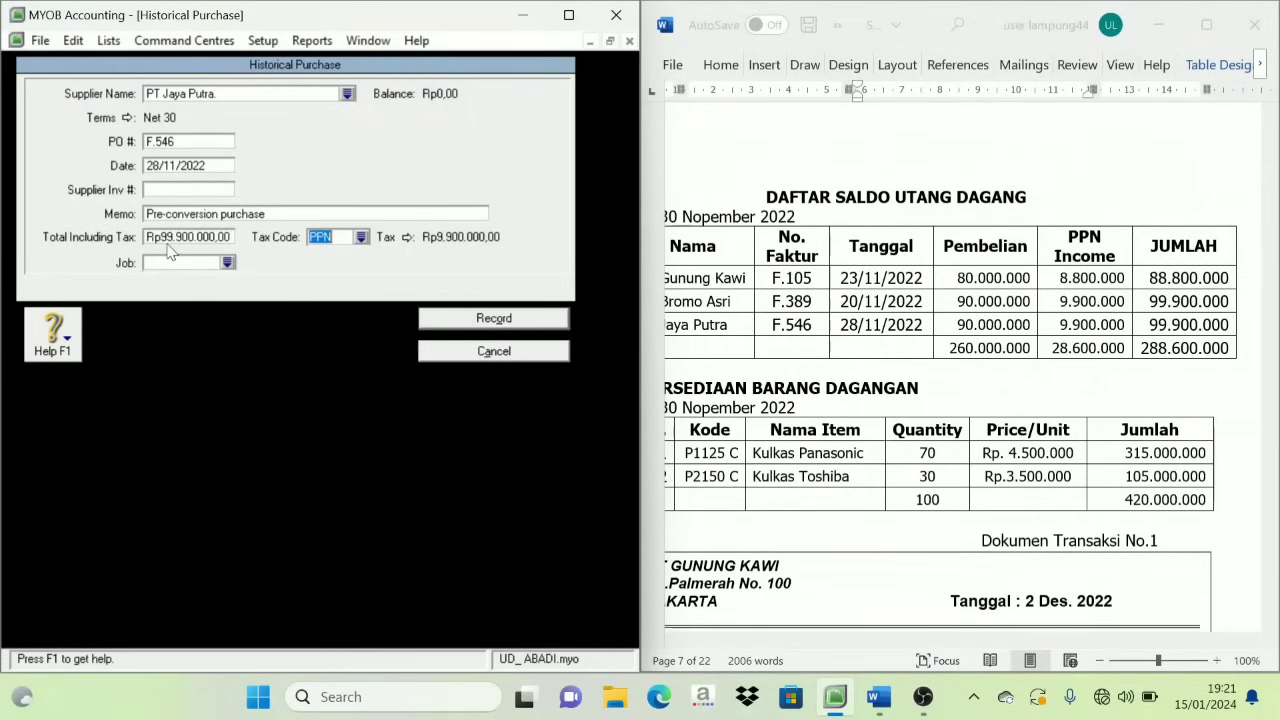
Record the PT Jaya Putra purchase with tax code N-T (Not Reportable) and close the supplier balances setup.
{"action": "left_click", "coordinate": [361, 237]}
{"action": "left_click", "coordinate": [255, 240]}
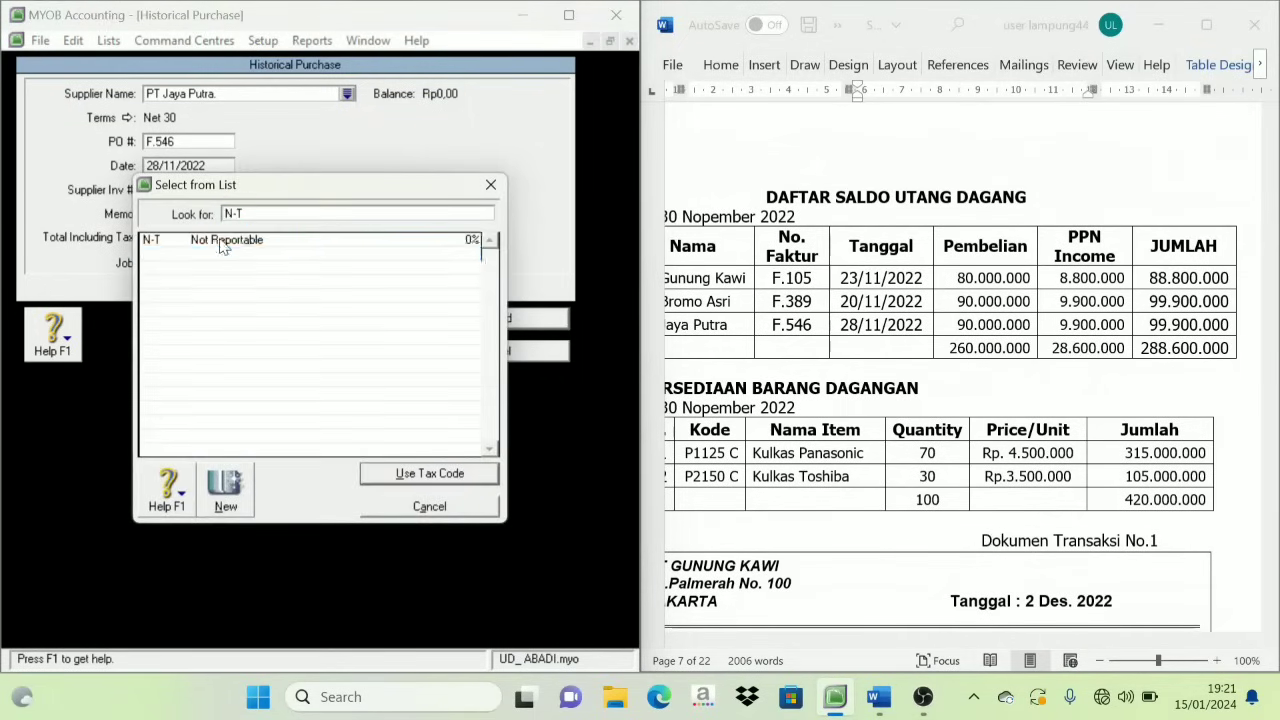
{"action": "left_click", "coordinate": [429, 476]}
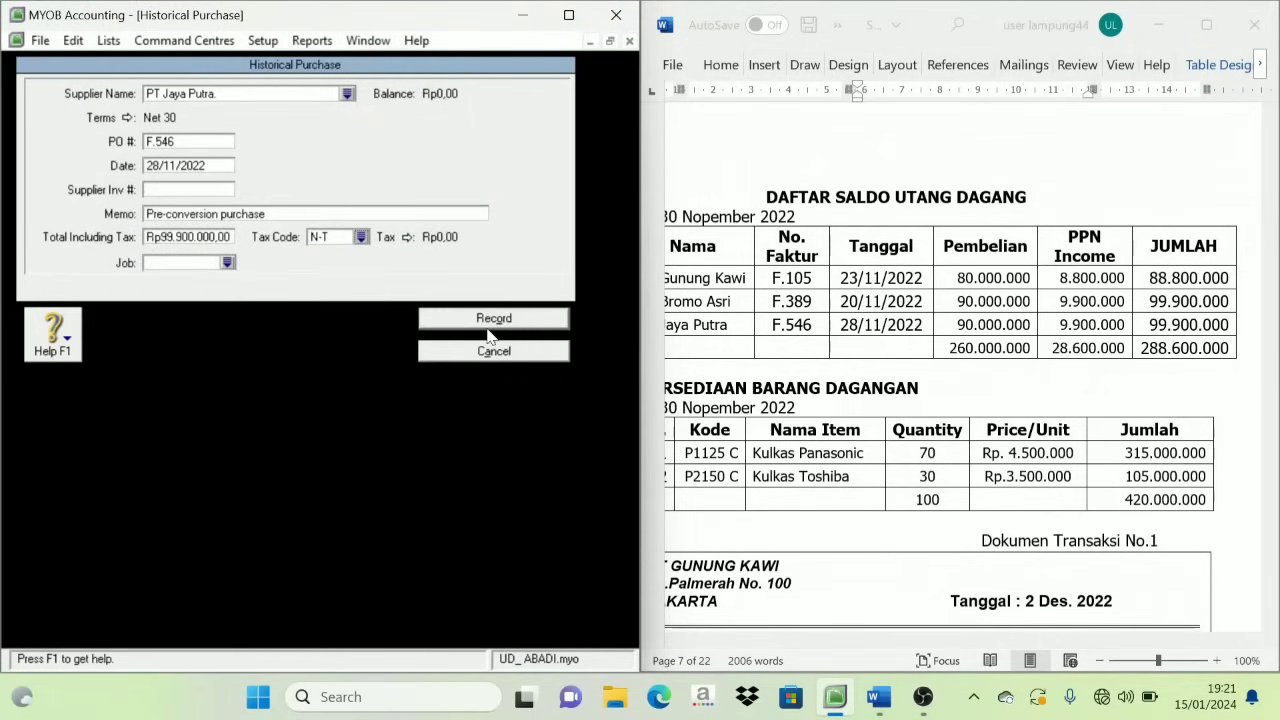
{"action": "left_click", "coordinate": [489, 326]}
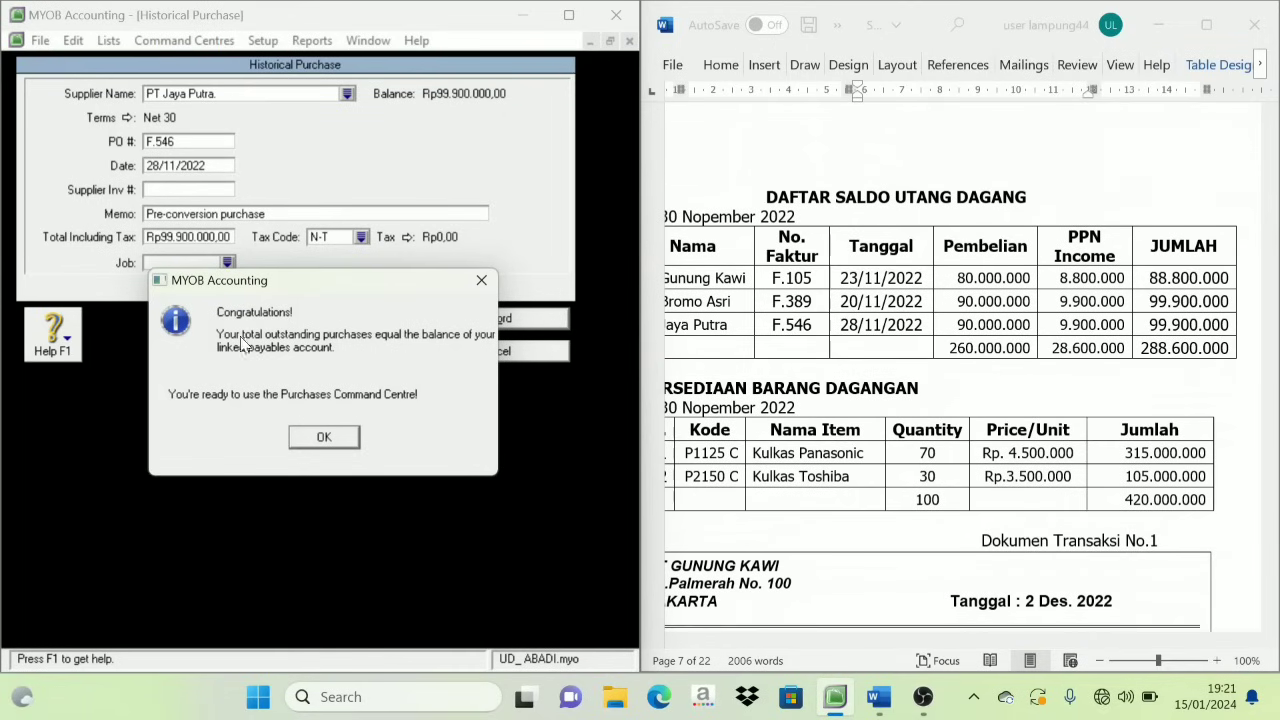
{"action": "left_click", "coordinate": [324, 436]}
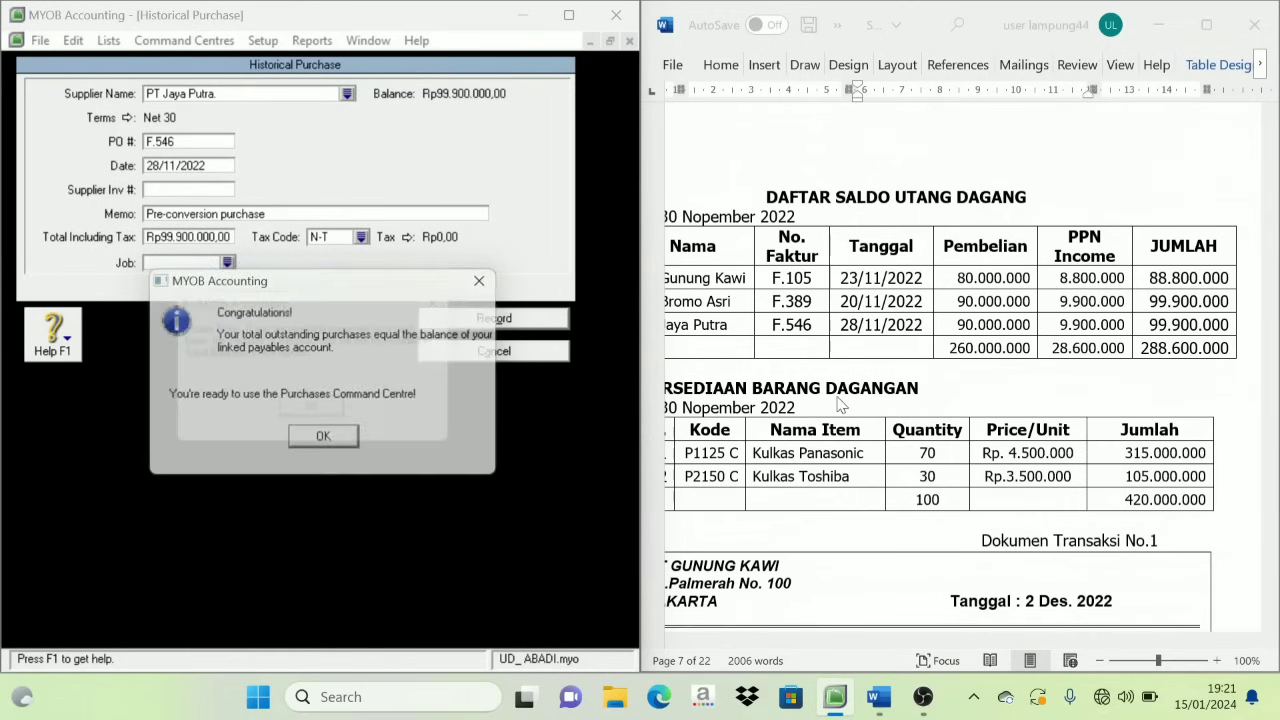
{"action": "left_click", "coordinate": [321, 416]}
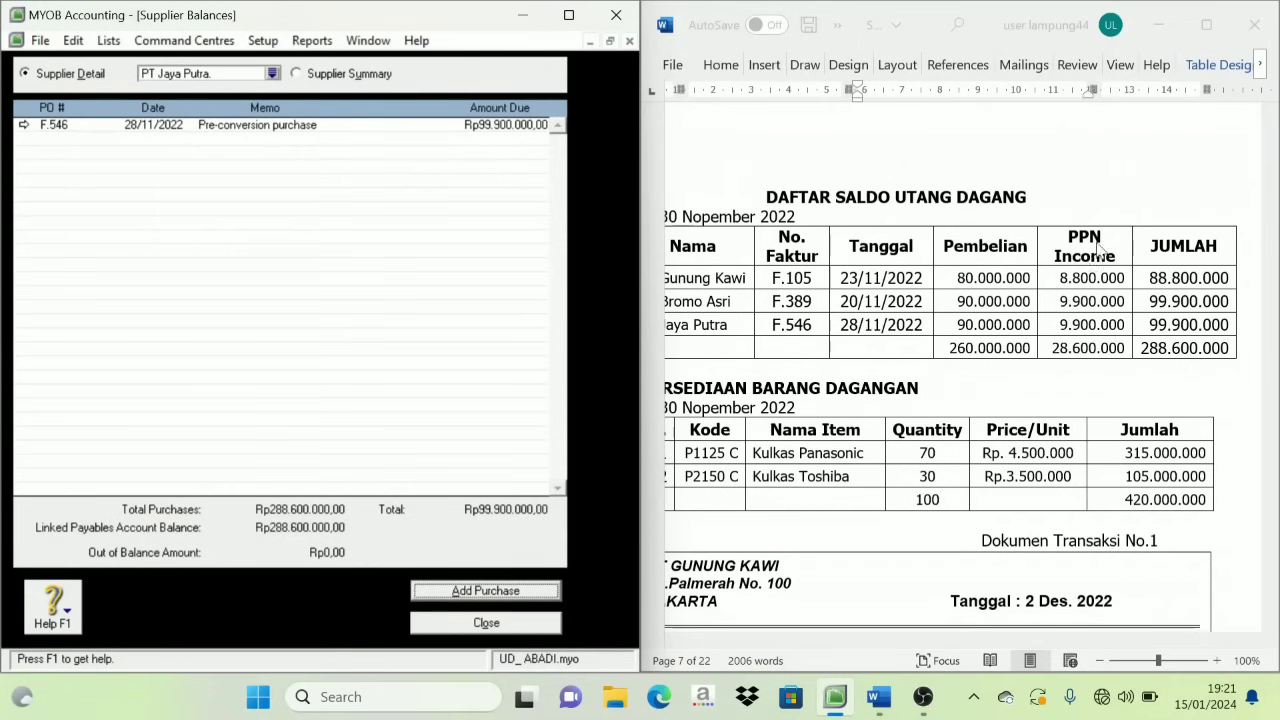
{"action": "left_click", "coordinate": [503, 625]}
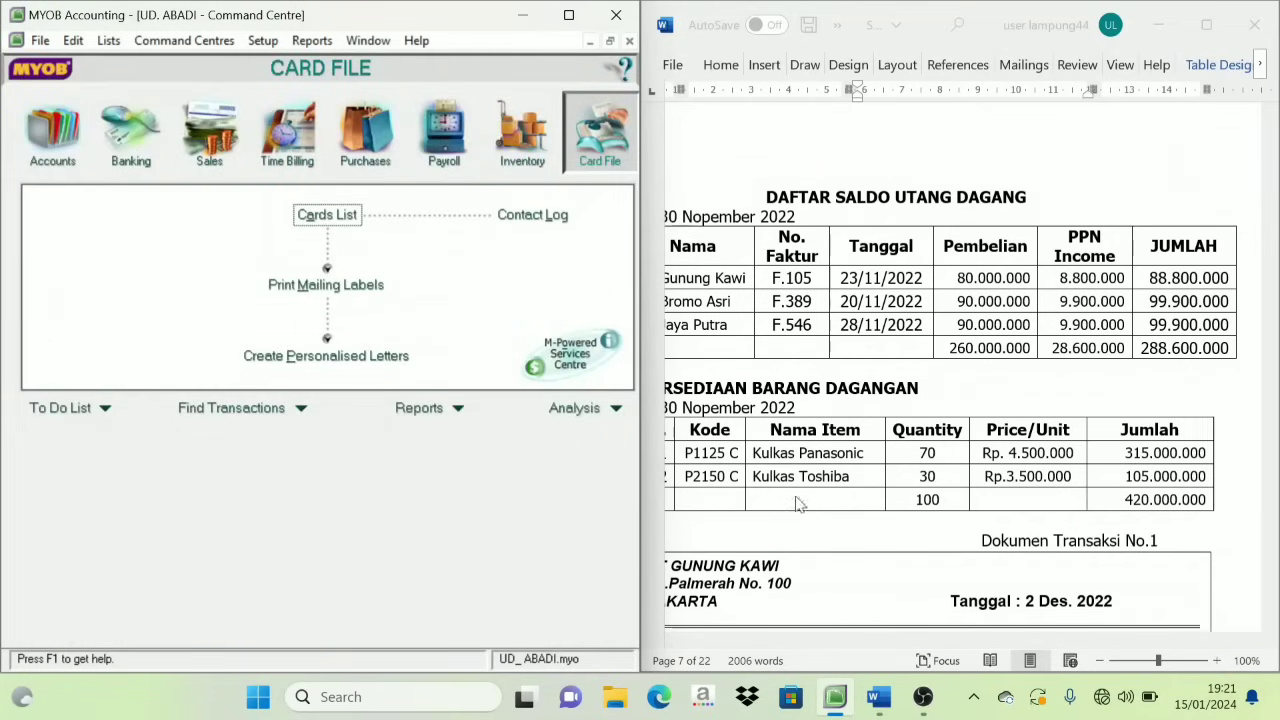
Locate the PERSEDIAAN BARANG DAGANGAN table in the Word document and open the Inventory command centre in MYOB.
{"action": "scroll", "coordinate": [770, 470], "scroll_direction": "up", "scroll_amount": 1}
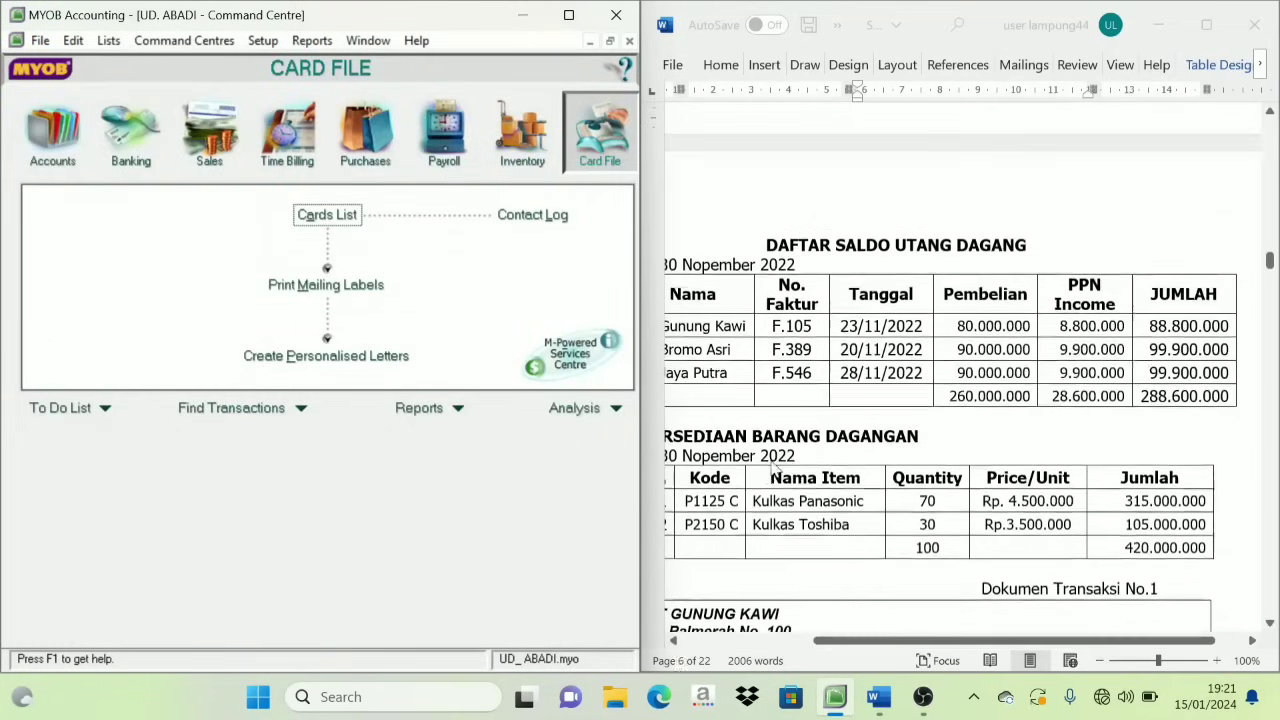
{"action": "scroll", "coordinate": [775, 470], "scroll_direction": "down", "scroll_amount": 2}
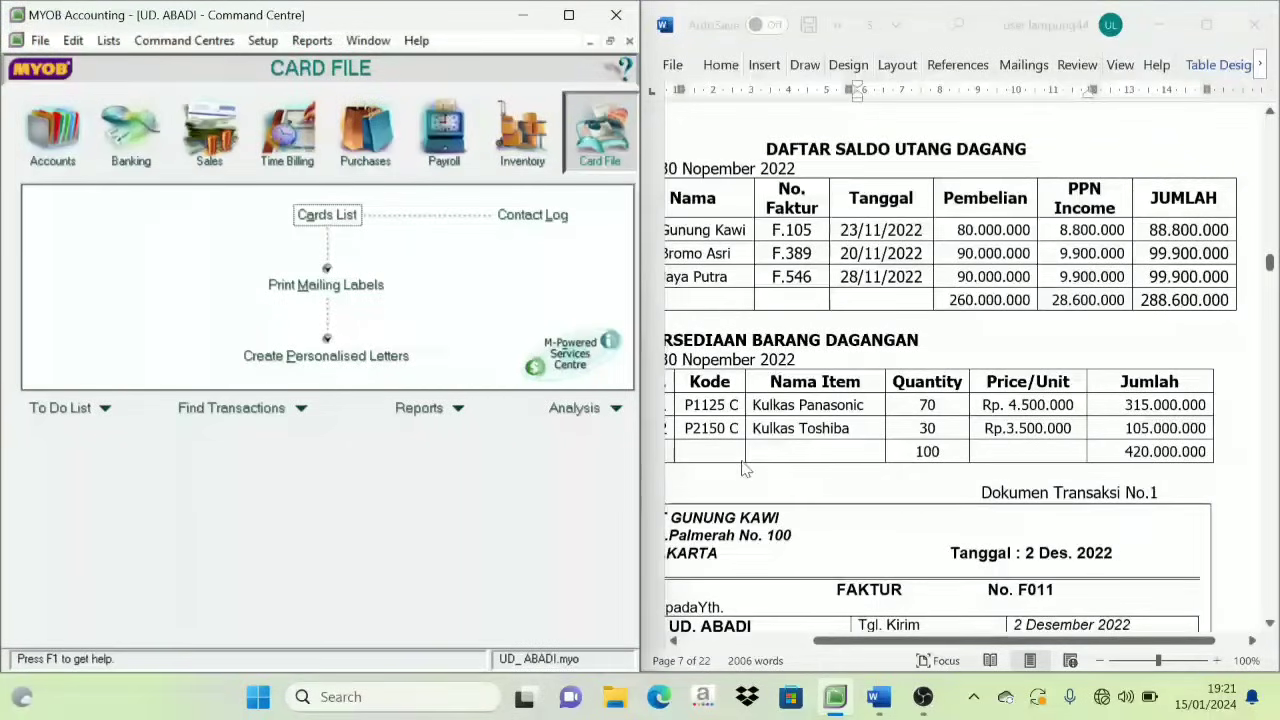
{"action": "left_click_drag", "start_coordinate": [935, 643], "coordinate": [879, 645]}
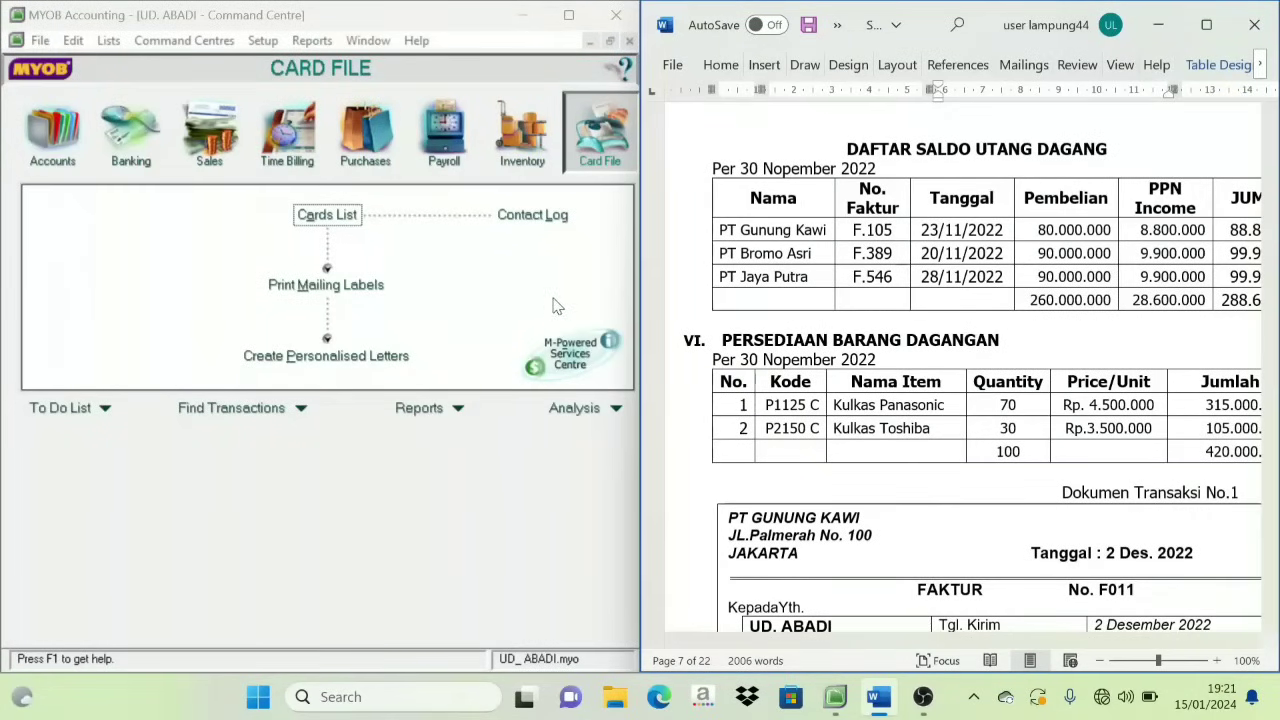
{"action": "left_click", "coordinate": [521, 148]}
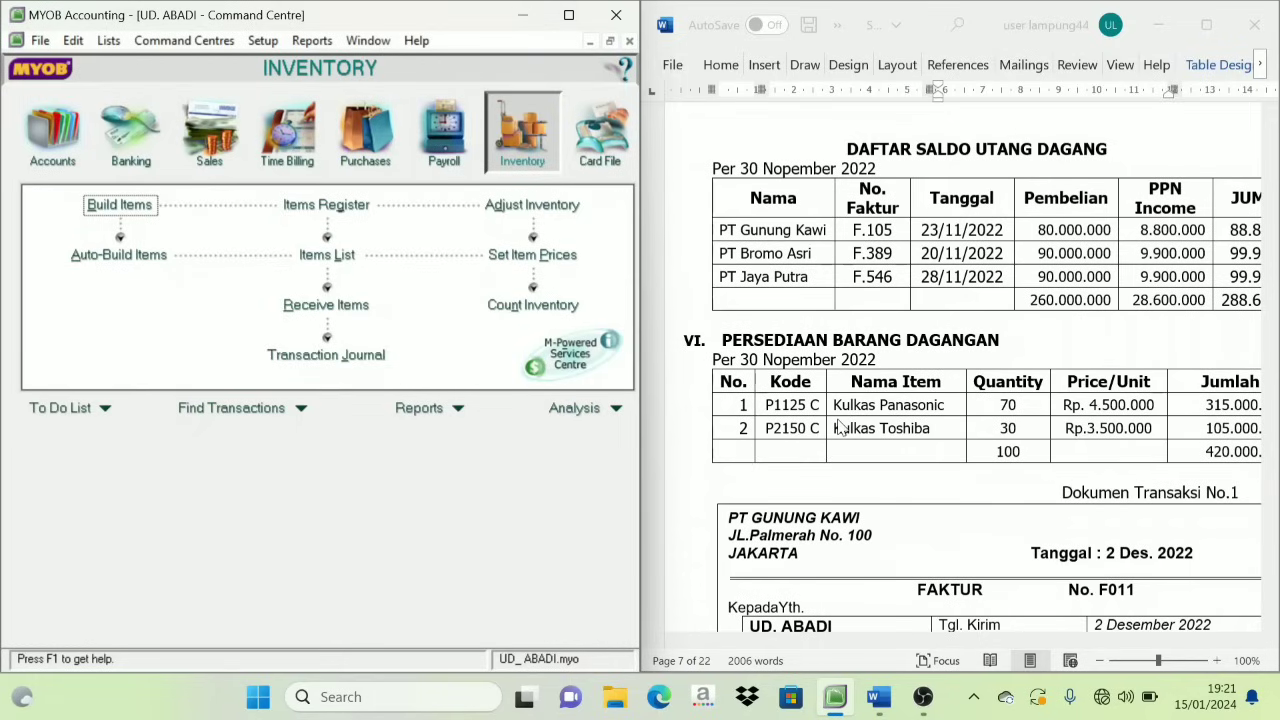
Create a new item from the Items List and enter item number P1125 C, copied from the PERSEDIAAN BARANG DAGANGAN table.
{"action": "left_click", "coordinate": [337, 257]}
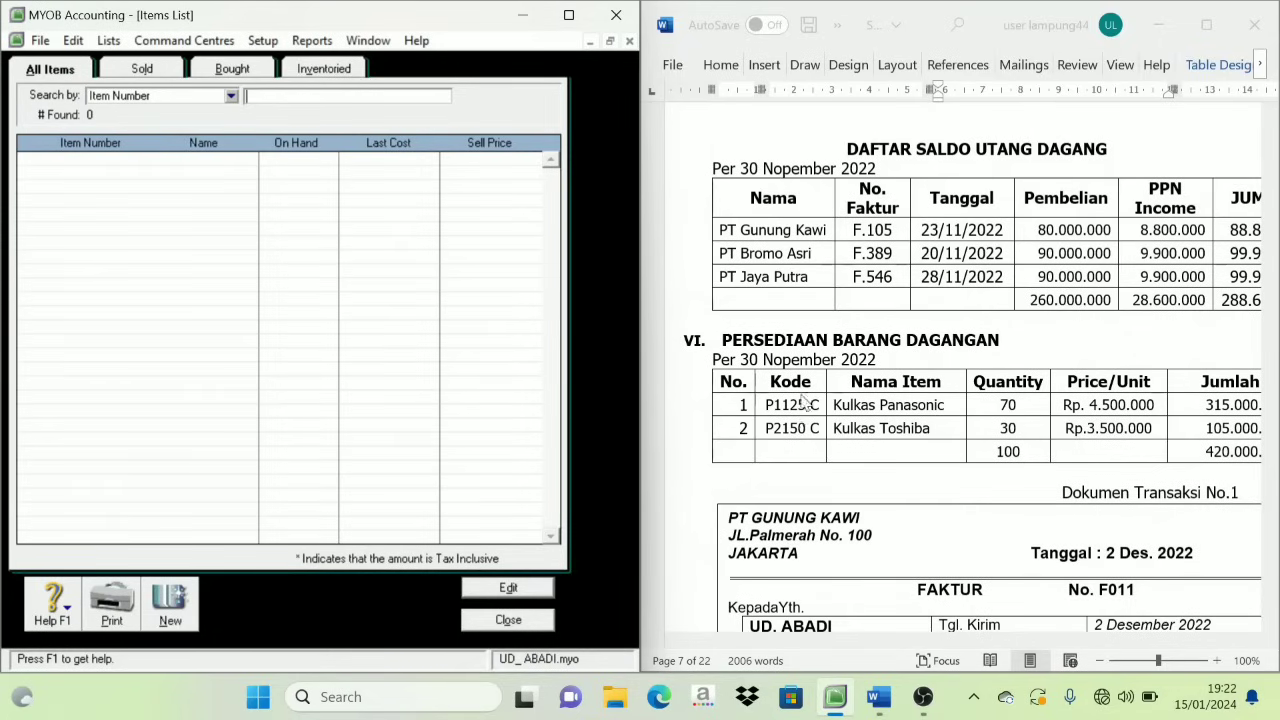
{"action": "left_click", "coordinate": [180, 605]}
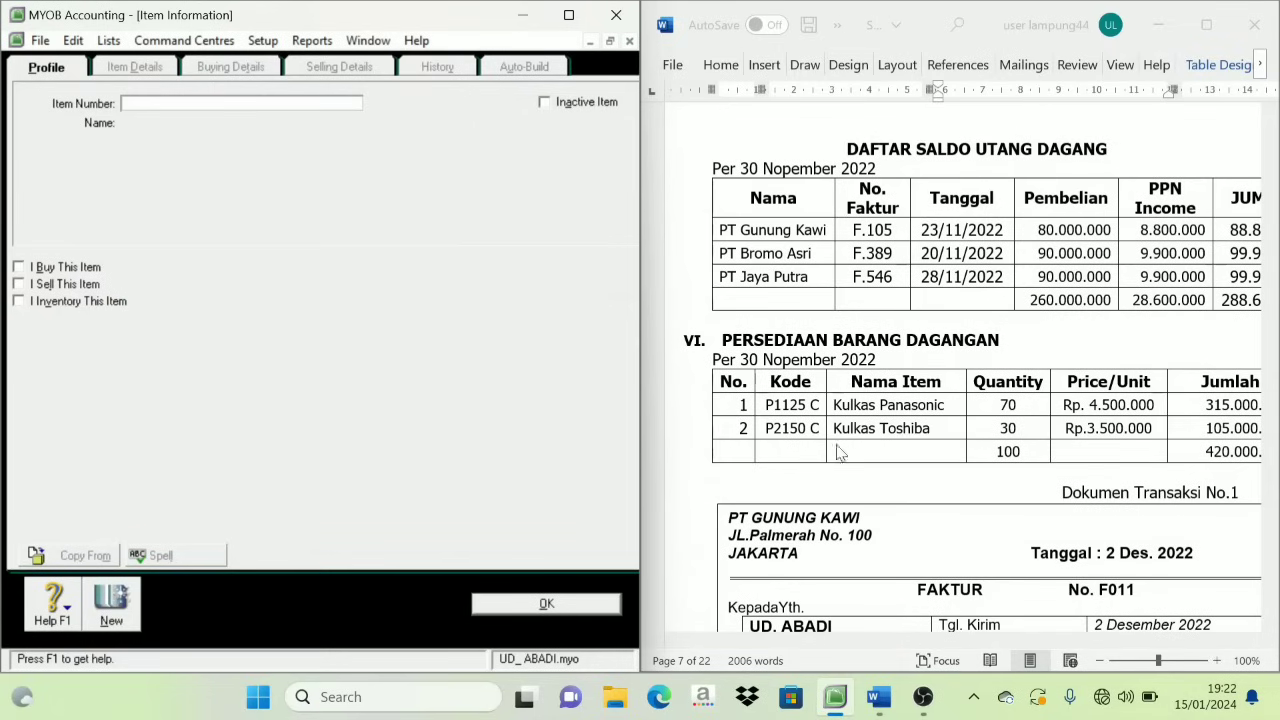
{"action": "left_click", "coordinate": [794, 410]}
{"action": "triple_click", "coordinate": [791, 407]}
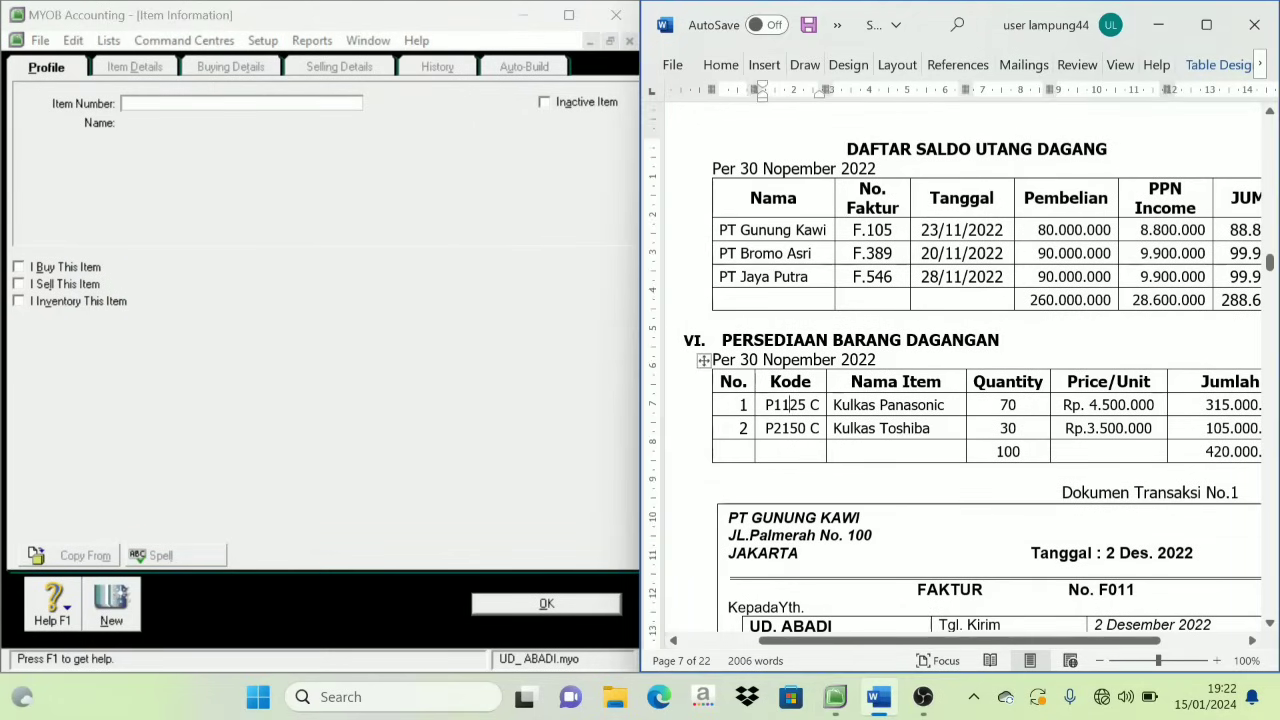
{"action": "key", "text": "ctrl+c"}
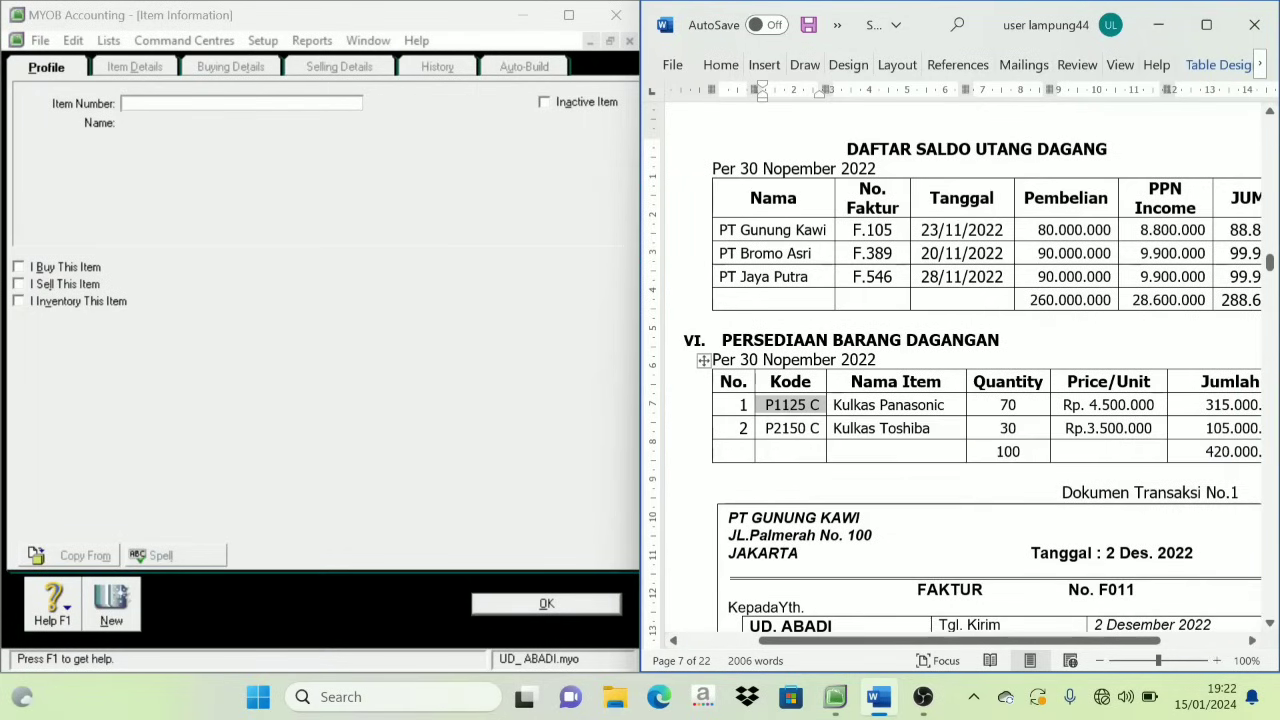
{"action": "left_click", "coordinate": [178, 104]}
{"action": "key", "text": "ctrl+v"}
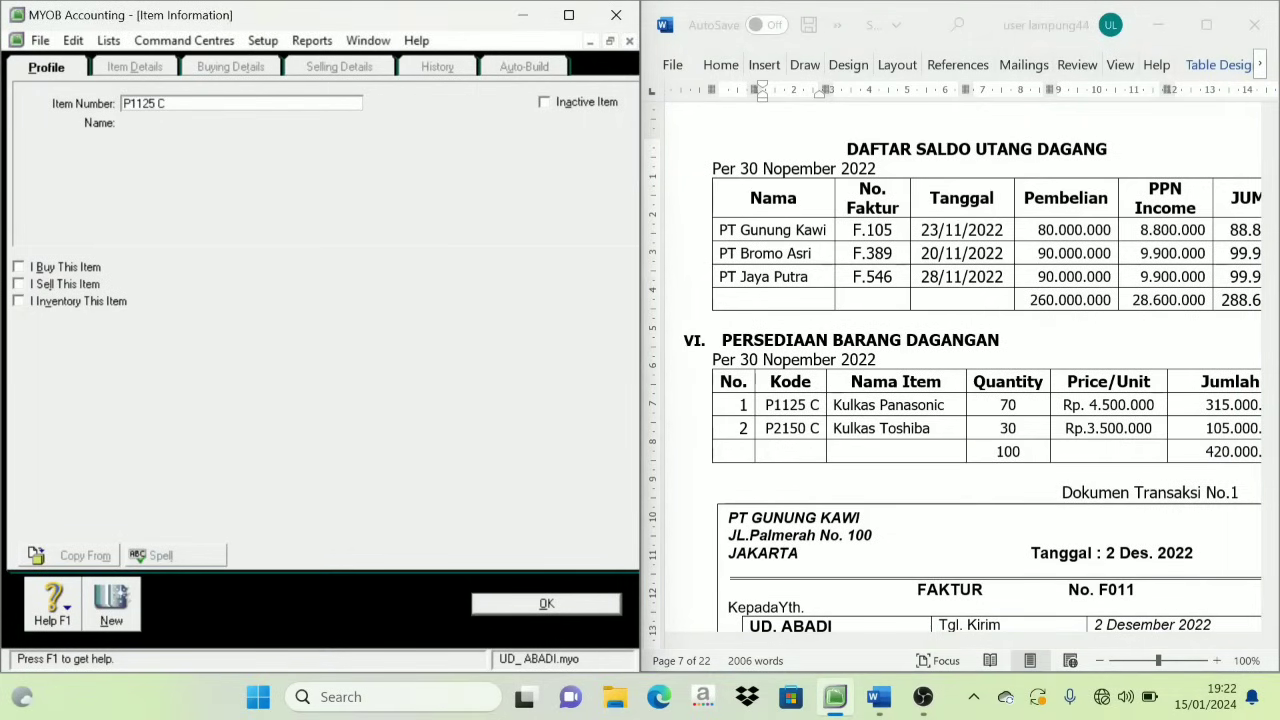
{"action": "key", "text": "Tab"}
Name the item Kulkas Panasonic, copying the name from the first row of the Word table.
{"action": "left_click", "coordinate": [885, 415]}
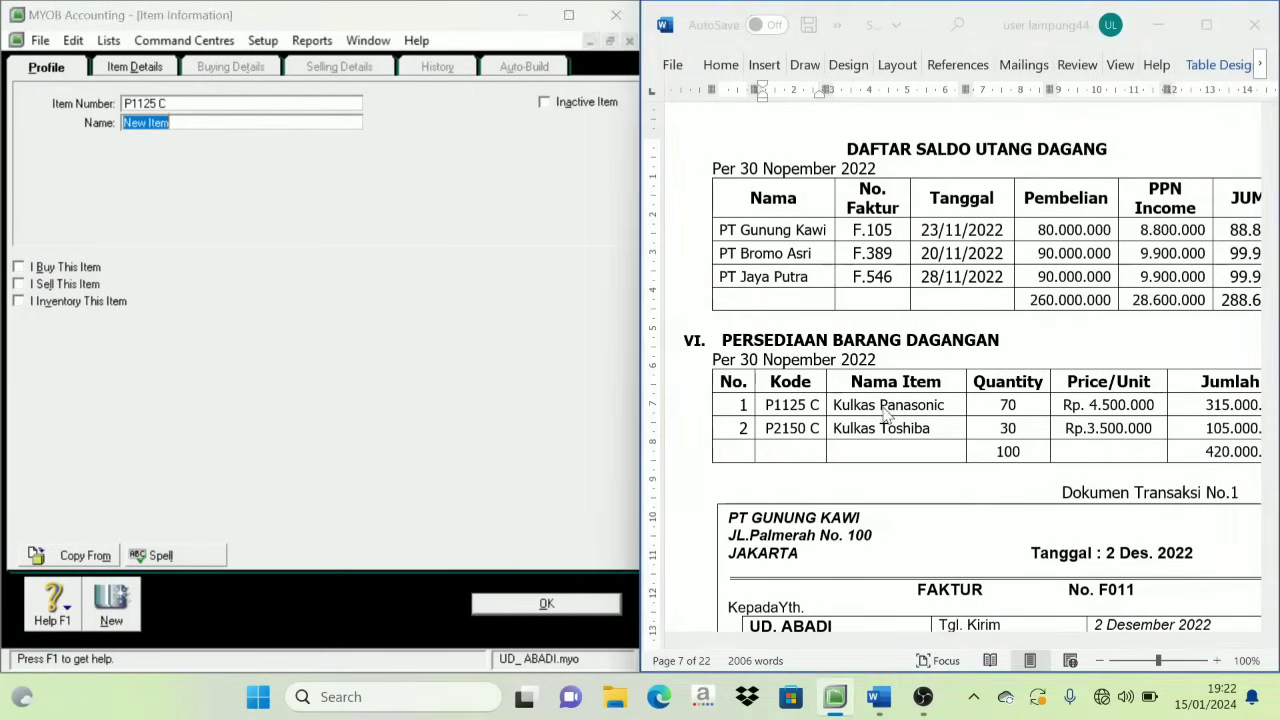
{"action": "triple_click", "coordinate": [885, 415]}
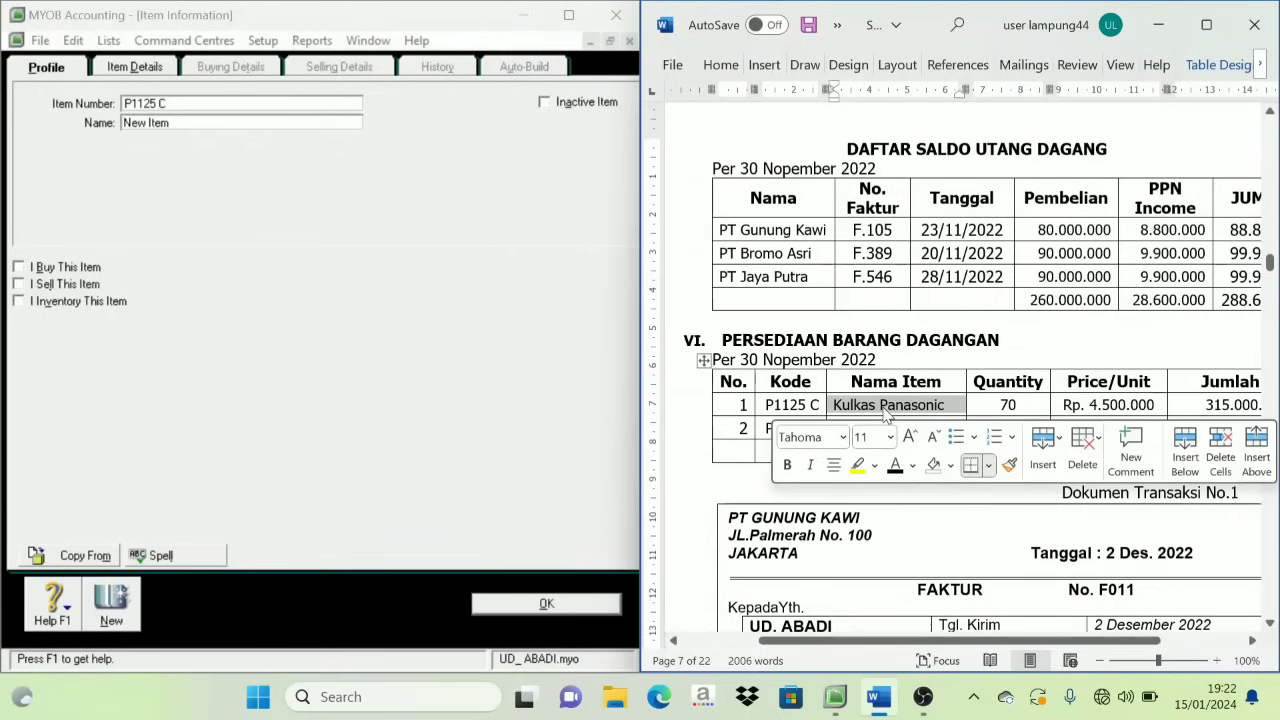
{"action": "left_click", "coordinate": [178, 148]}
{"action": "key", "text": "ctrl+v"}
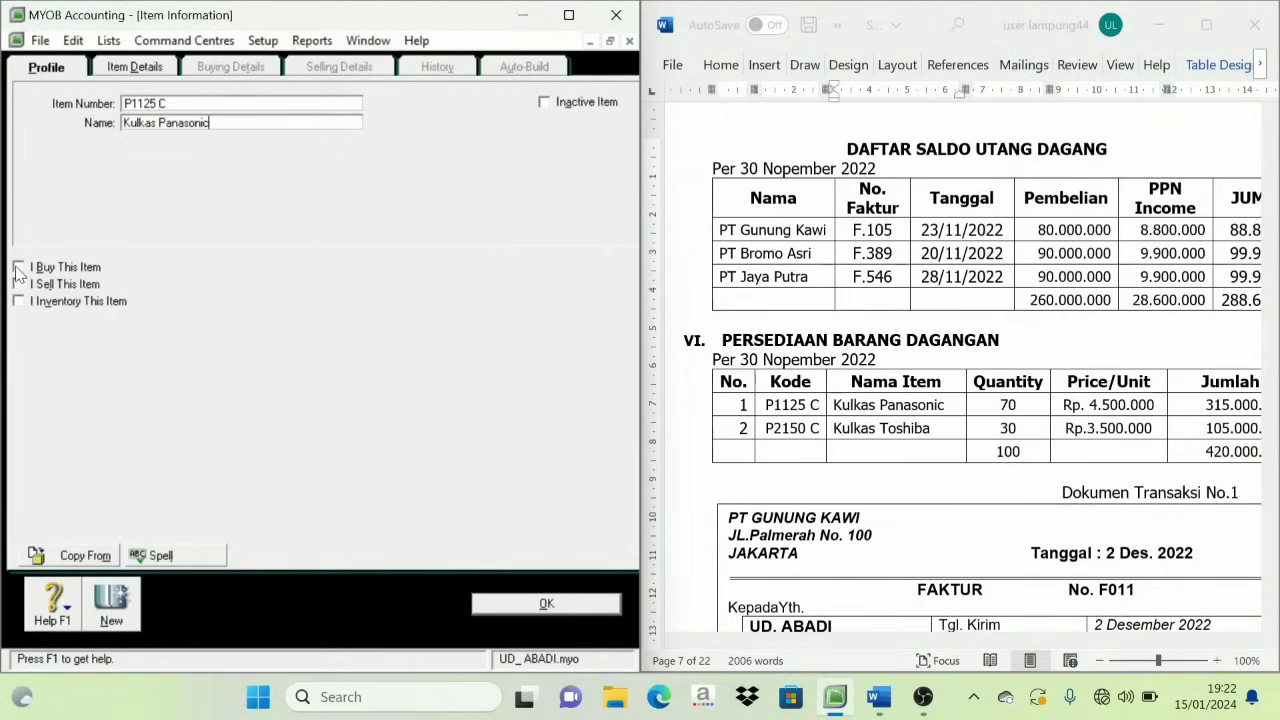
Mark Kulkas Panasonic as bought, sold and inventoried, with 5-1100 Cost of goods Sold as its cost of sales account.
{"action": "left_click", "coordinate": [18, 284]}
{"action": "left_click", "coordinate": [18, 301]}
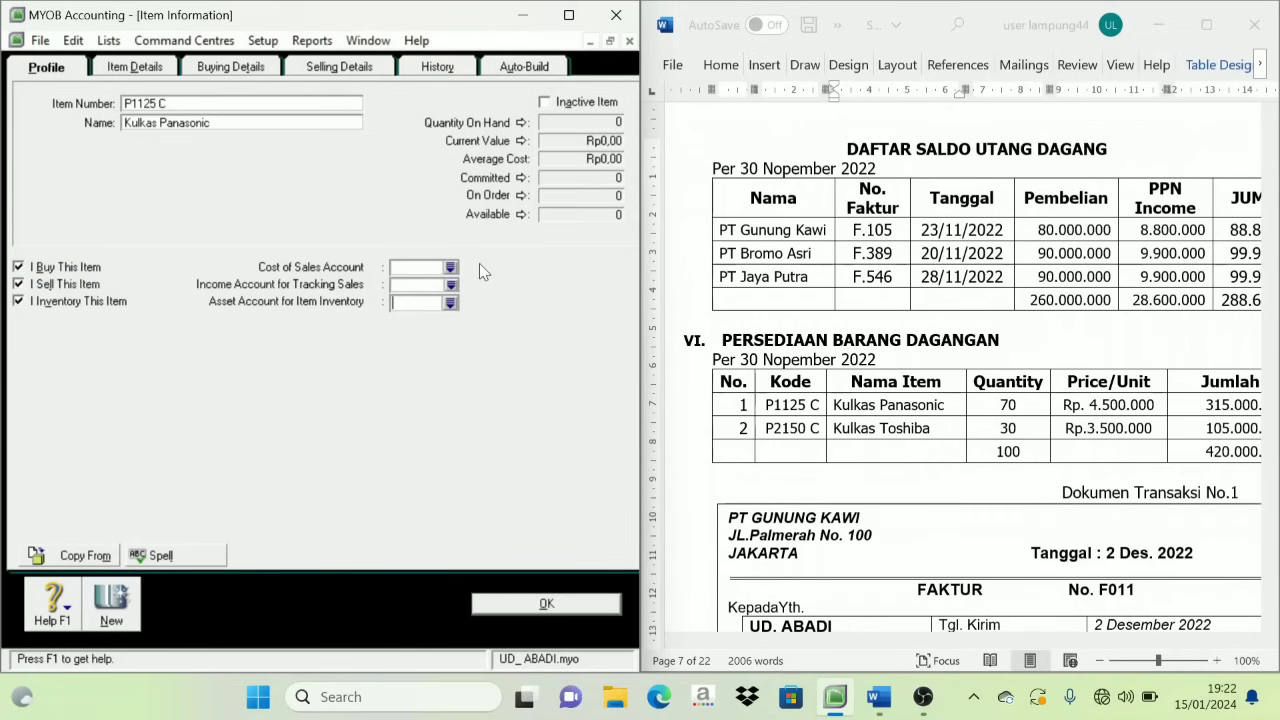
{"action": "left_click", "coordinate": [450, 267]}
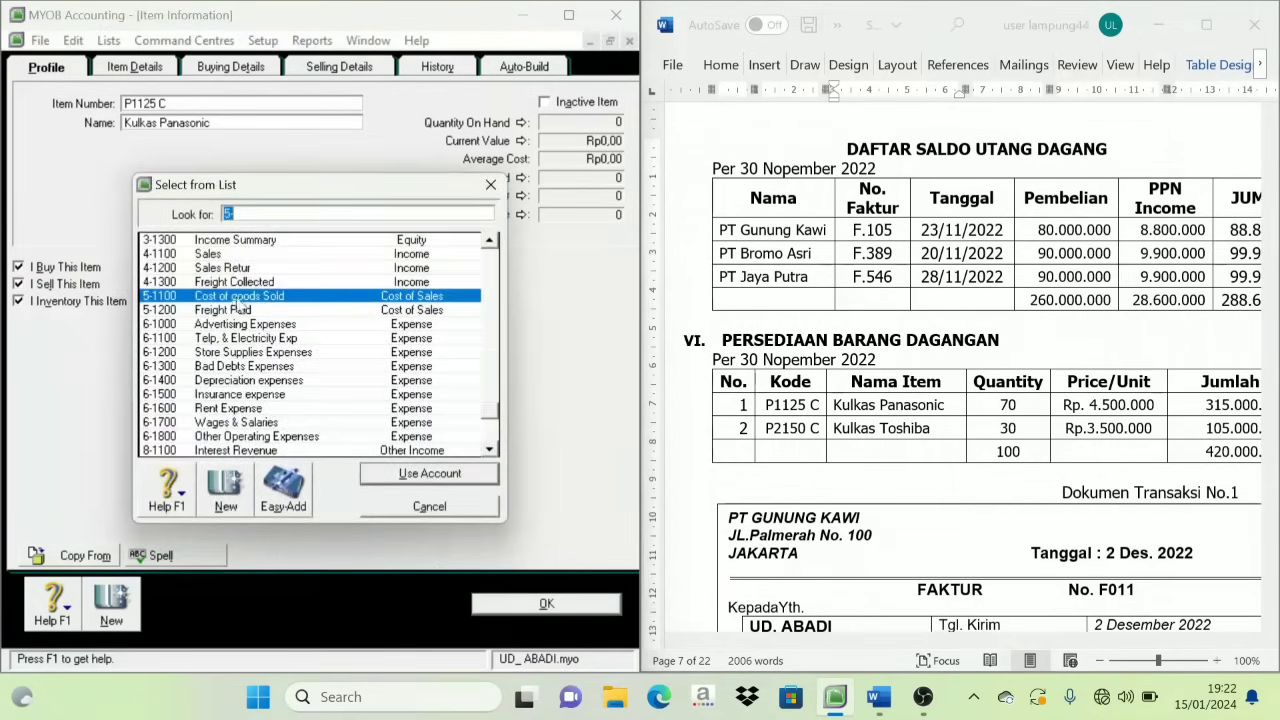
{"action": "left_click", "coordinate": [425, 475]}
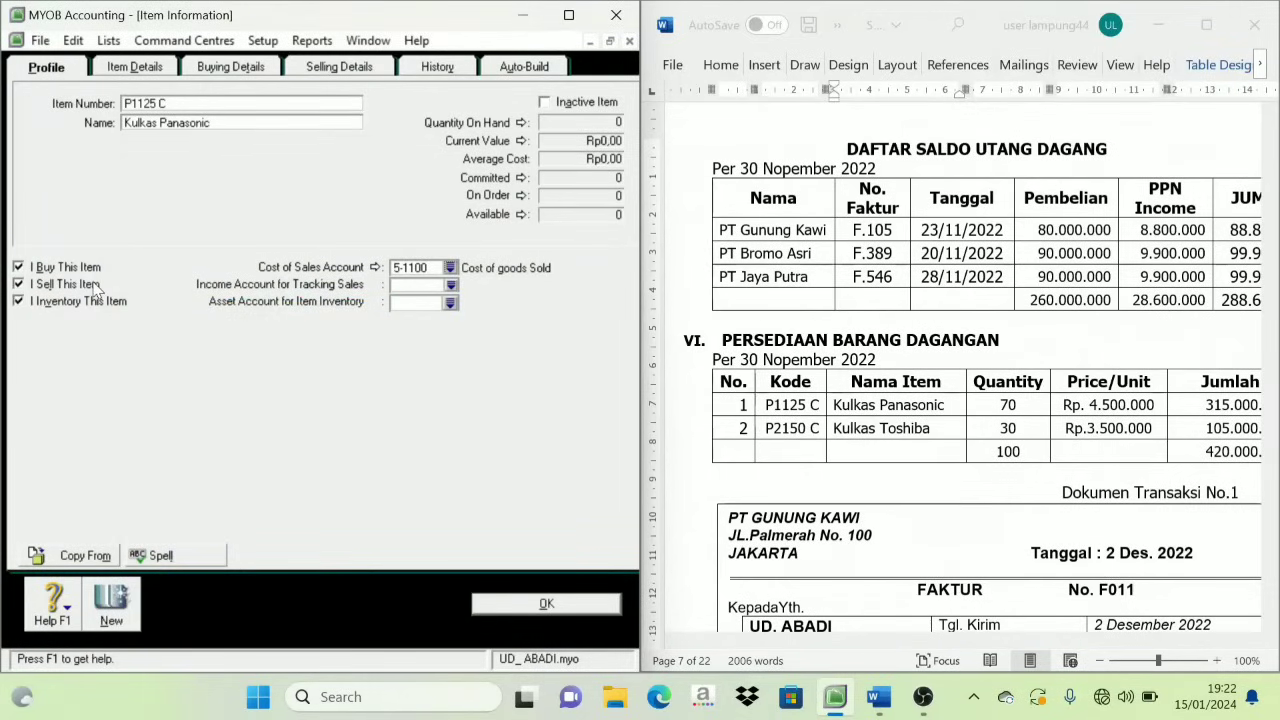
Assign 4-1100 Sales as the income account and 1-1500 Merchandise Inventory as the asset account for Kulkas Panasonic.
{"action": "left_click", "coordinate": [451, 286]}
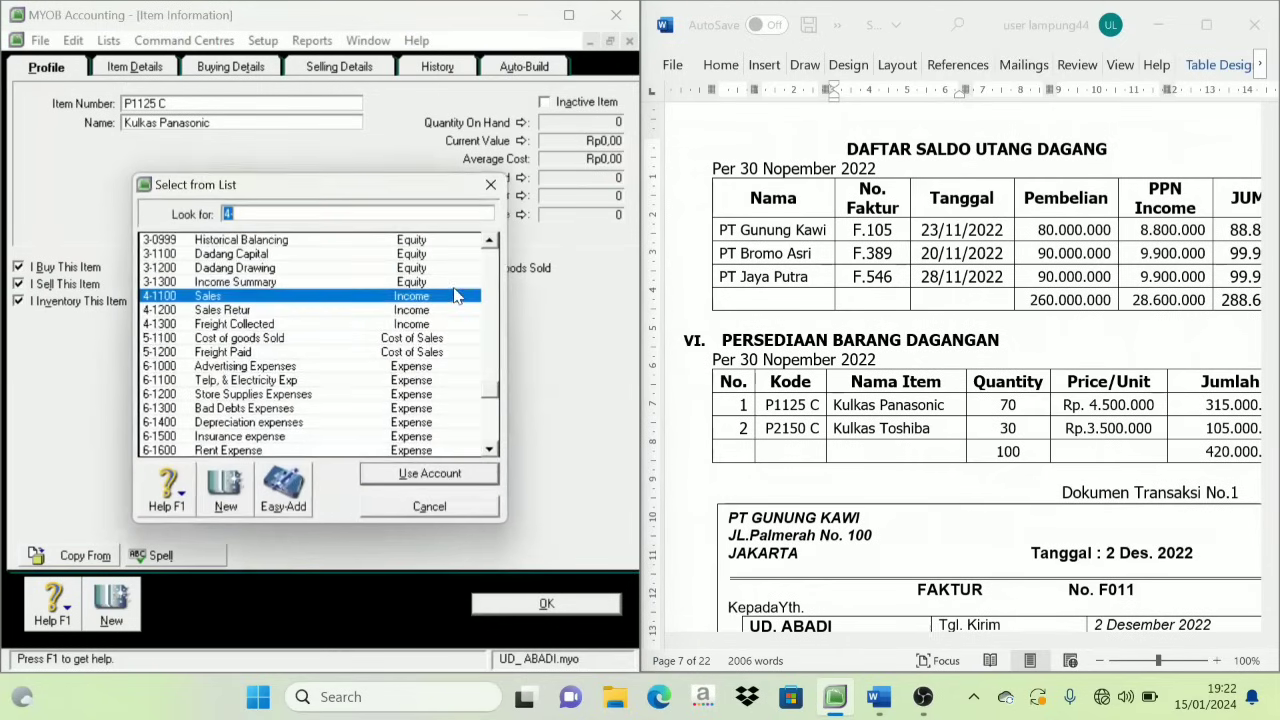
{"action": "left_click", "coordinate": [222, 297]}
{"action": "left_click", "coordinate": [440, 478]}
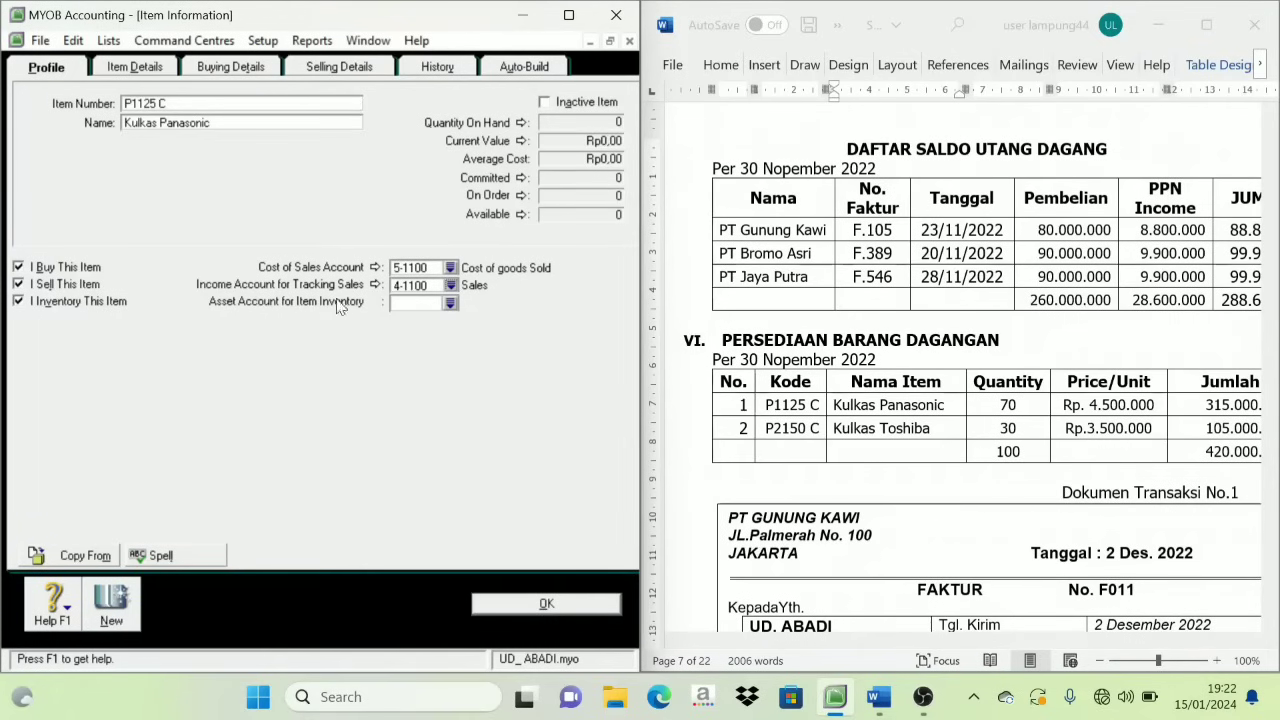
{"action": "left_click", "coordinate": [451, 304]}
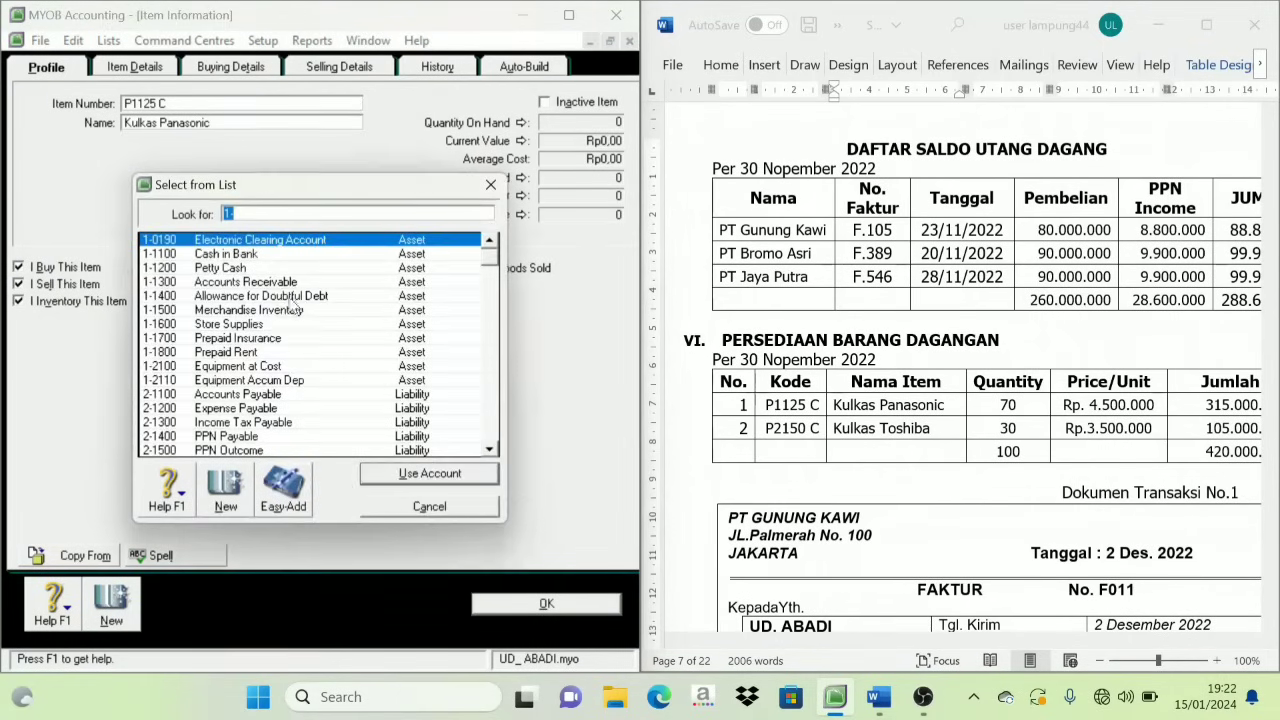
{"action": "left_click", "coordinate": [242, 312]}
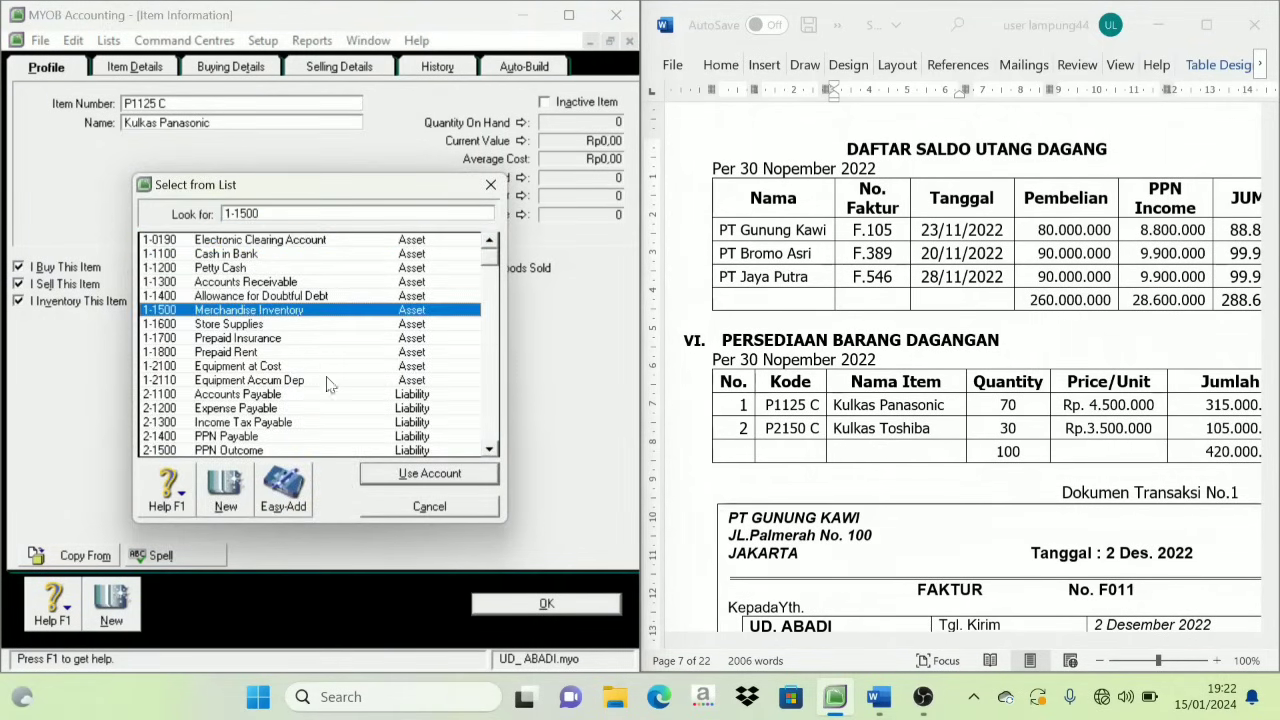
{"action": "left_click", "coordinate": [444, 472]}
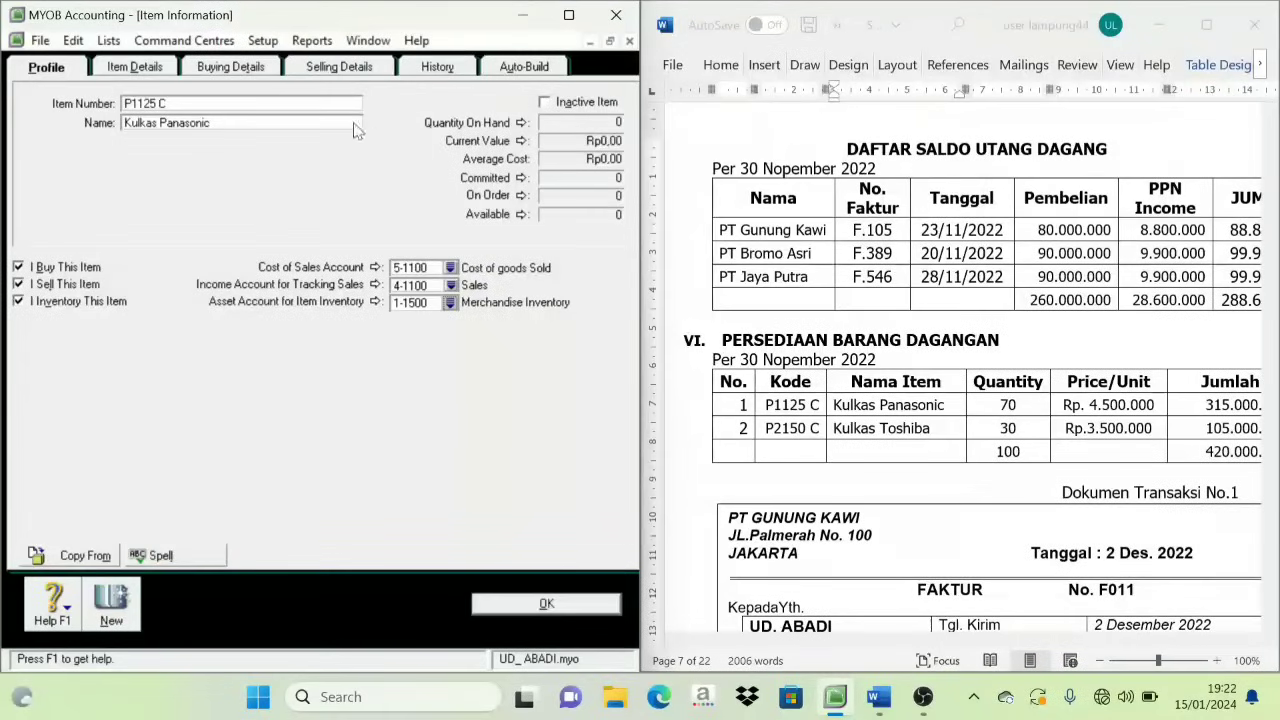
Try to save the Kulkas Panasonic item, ignoring the spelling suggestion for Kulkas.
{"action": "left_click", "coordinate": [548, 604]}
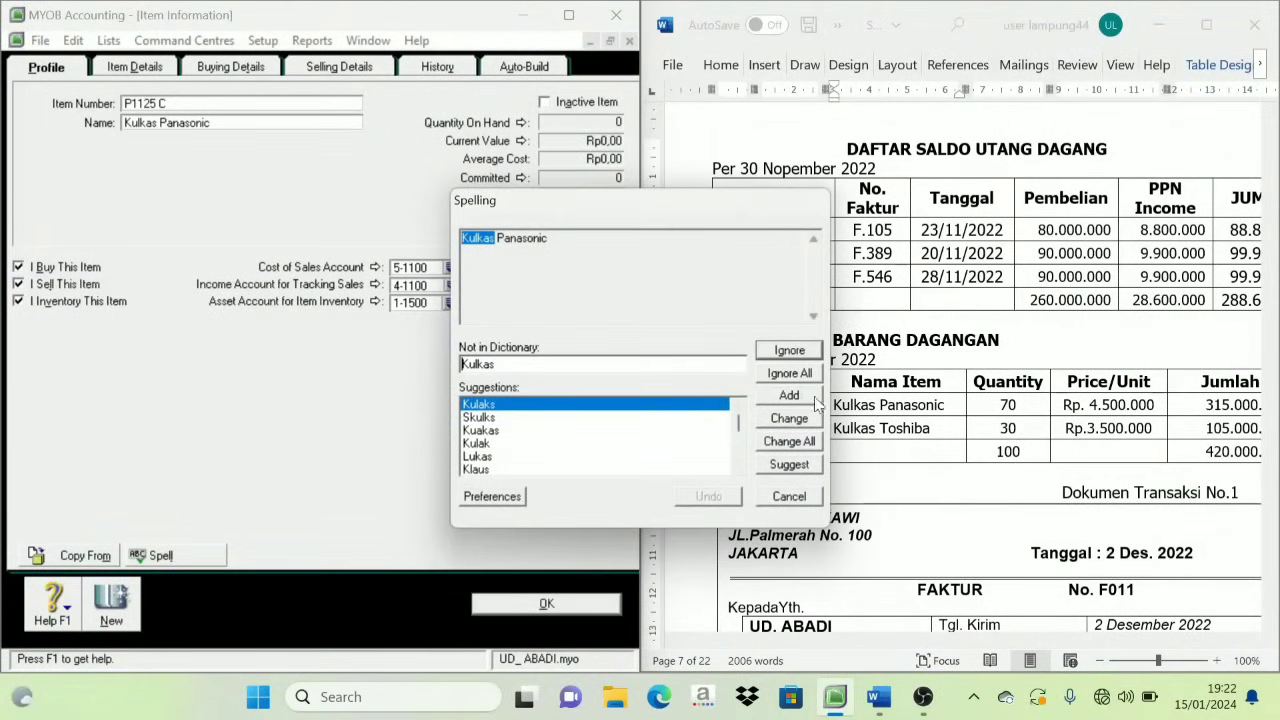
{"action": "left_click", "coordinate": [789, 351]}
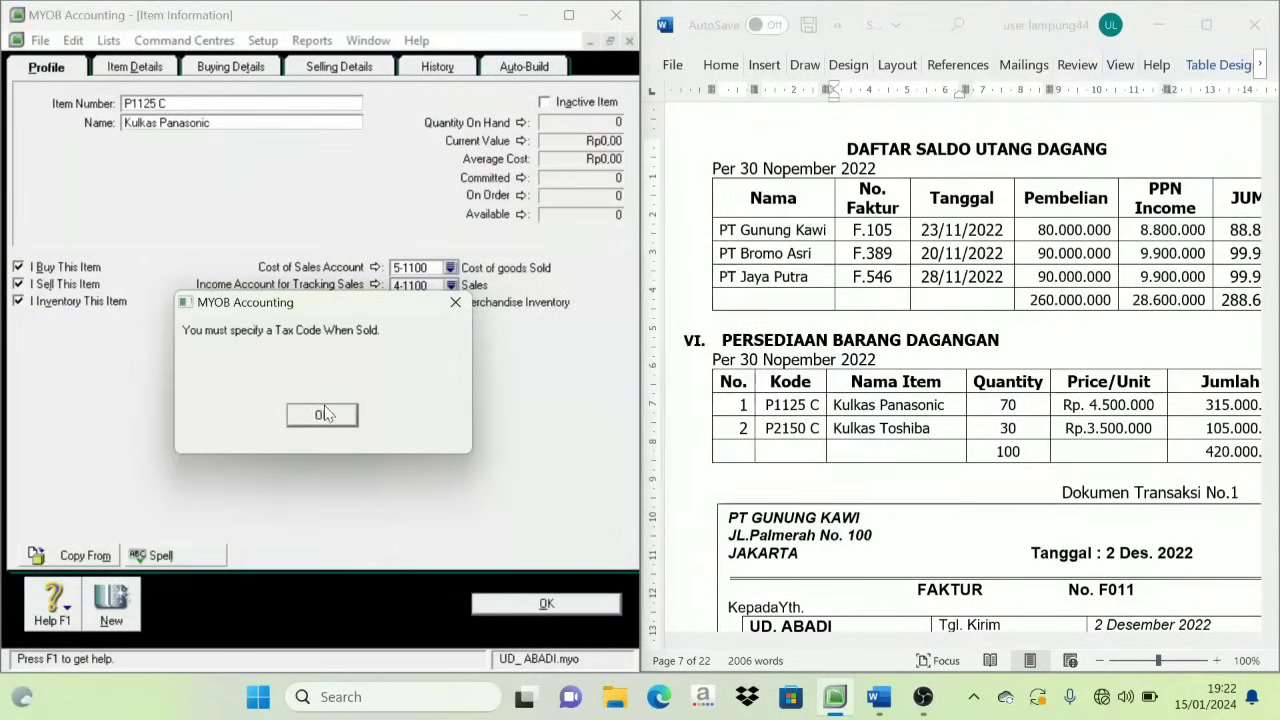
{"action": "left_click", "coordinate": [321, 414]}
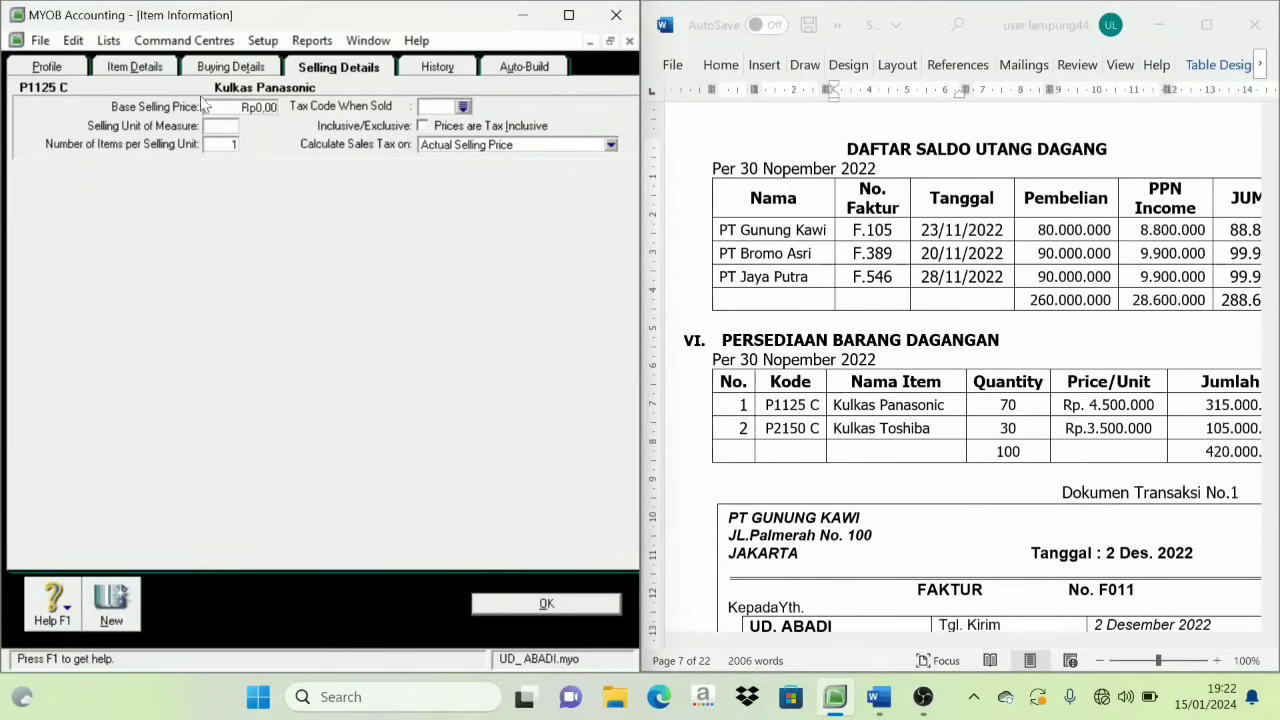
{"action": "left_click", "coordinate": [150, 70]}
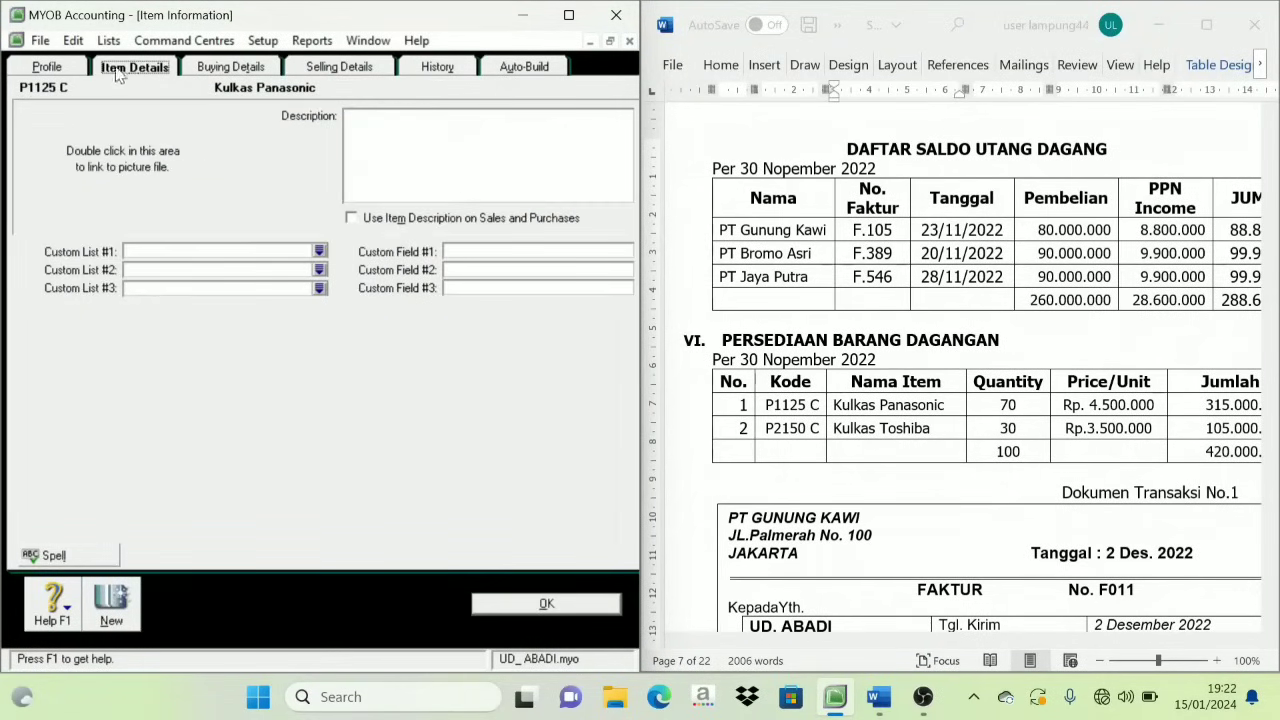
{"action": "left_click", "coordinate": [80, 68]}
{"action": "left_click", "coordinate": [133, 68]}
{"action": "left_click", "coordinate": [57, 70]}
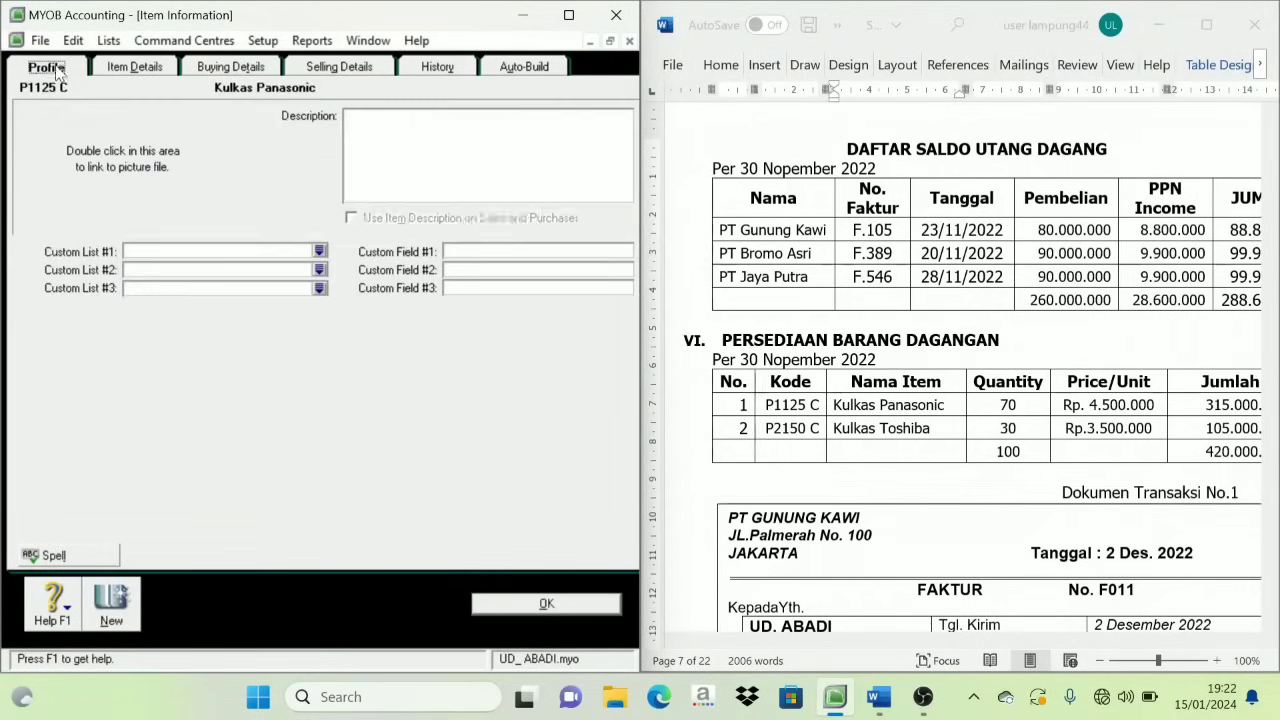
{"action": "left_click", "coordinate": [152, 68]}
{"action": "left_click", "coordinate": [226, 68]}
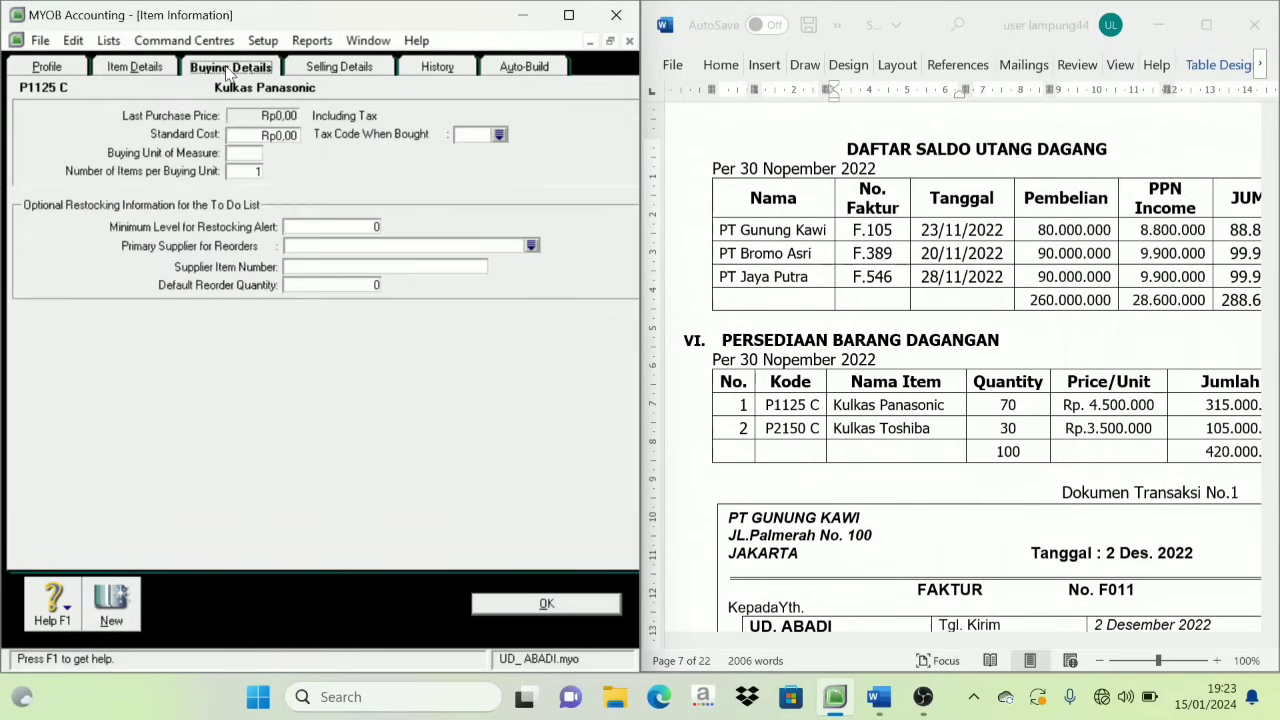
{"action": "left_click", "coordinate": [58, 70]}
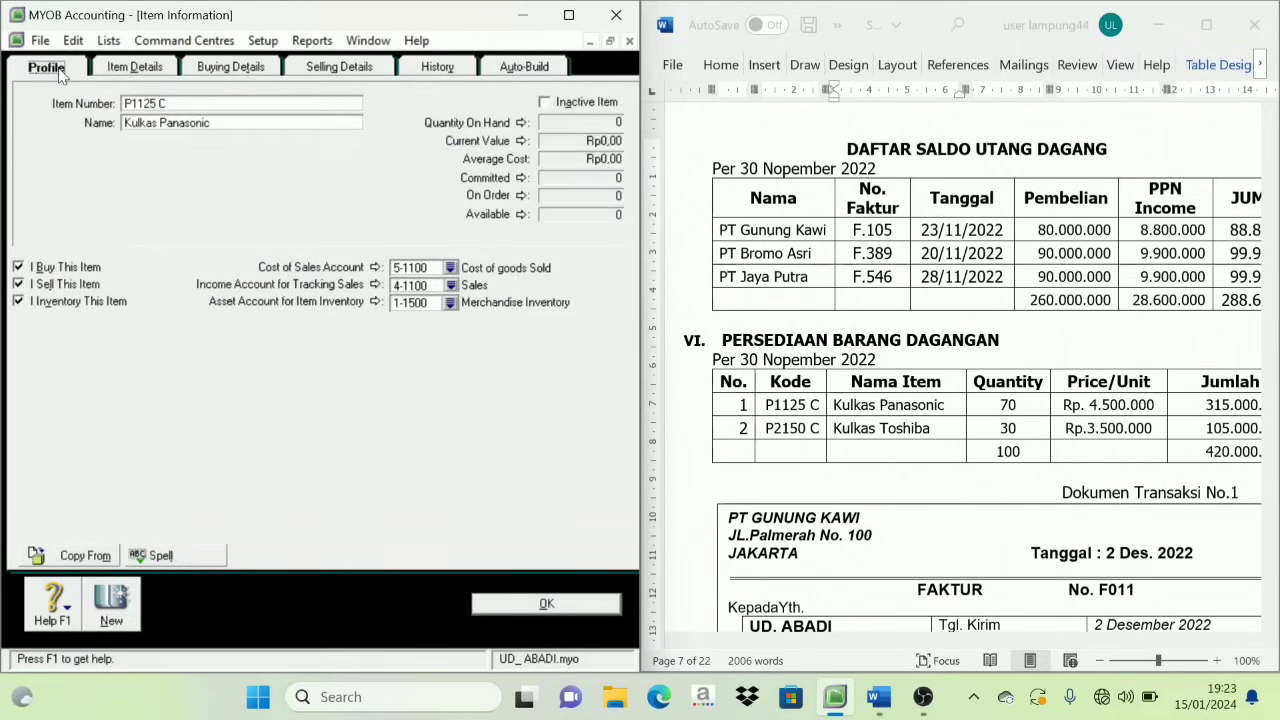
Set Kulkas Panasonic's buying unit of measure to UNIT and its tax code when bought to PPN.
{"action": "left_click", "coordinate": [238, 72]}
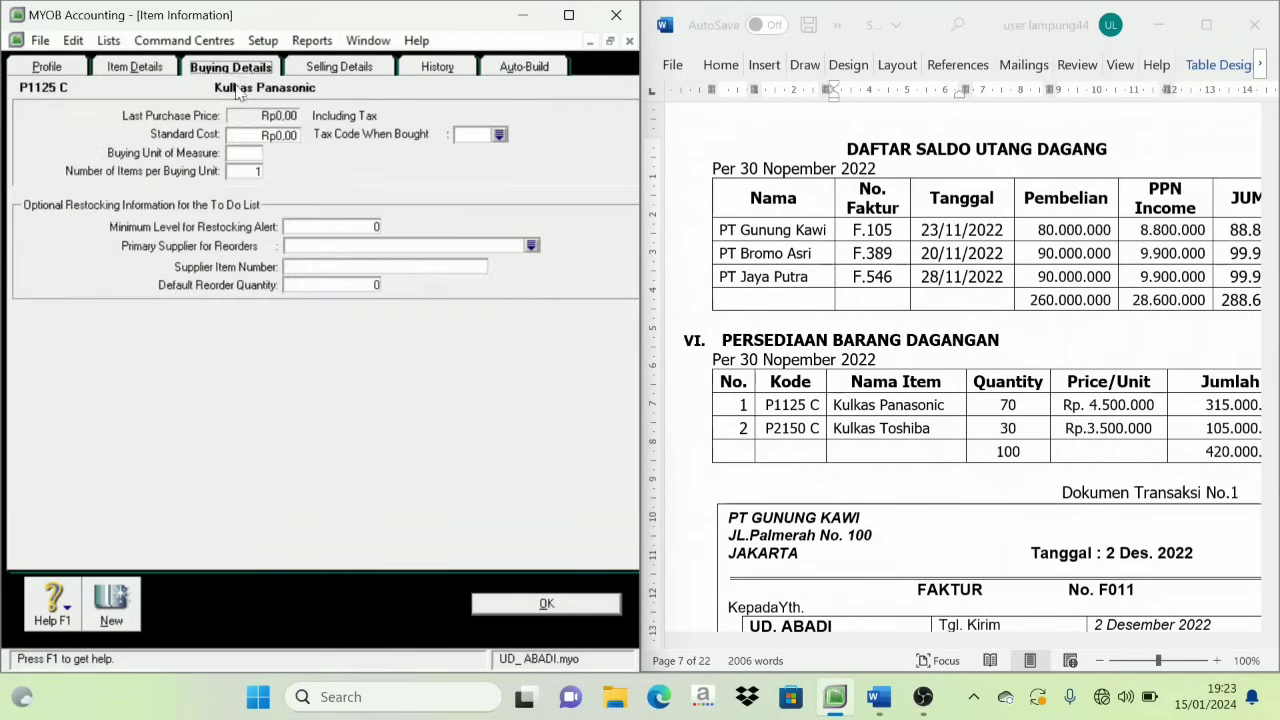
{"action": "left_click", "coordinate": [246, 154]}
{"action": "left_click", "coordinate": [500, 136]}
{"action": "left_click", "coordinate": [183, 256]}
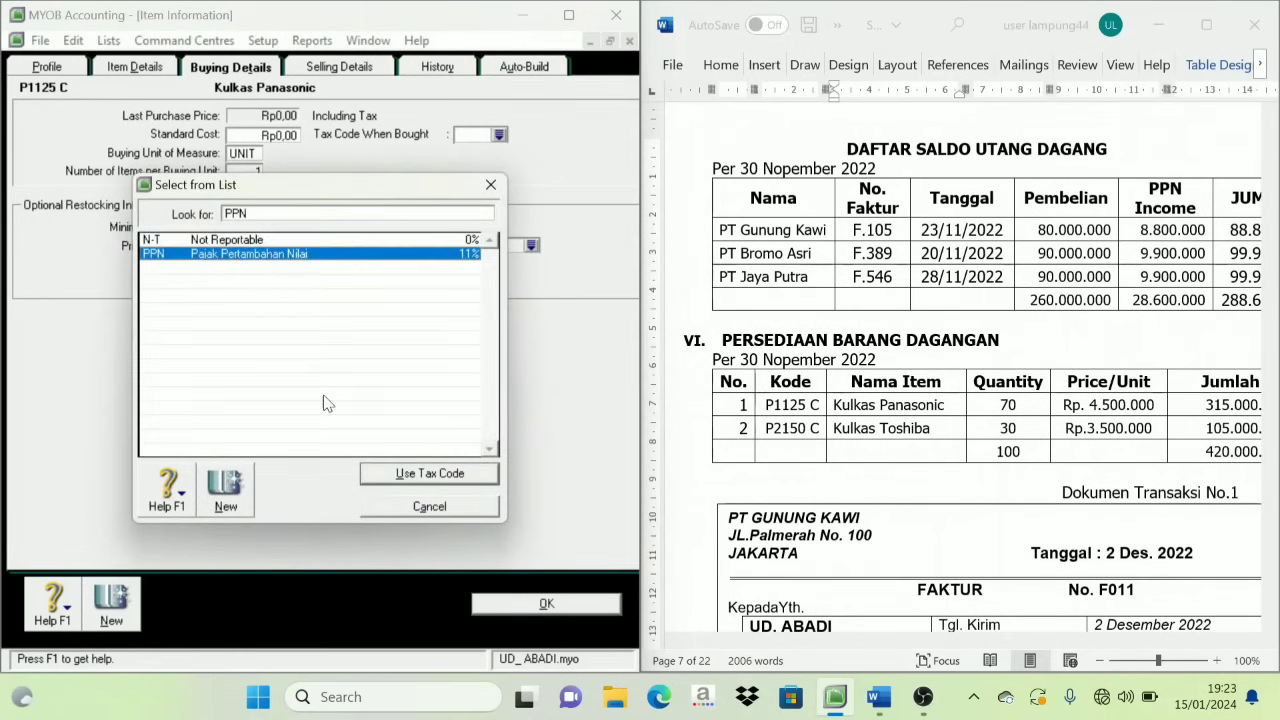
{"action": "left_click", "coordinate": [437, 473]}
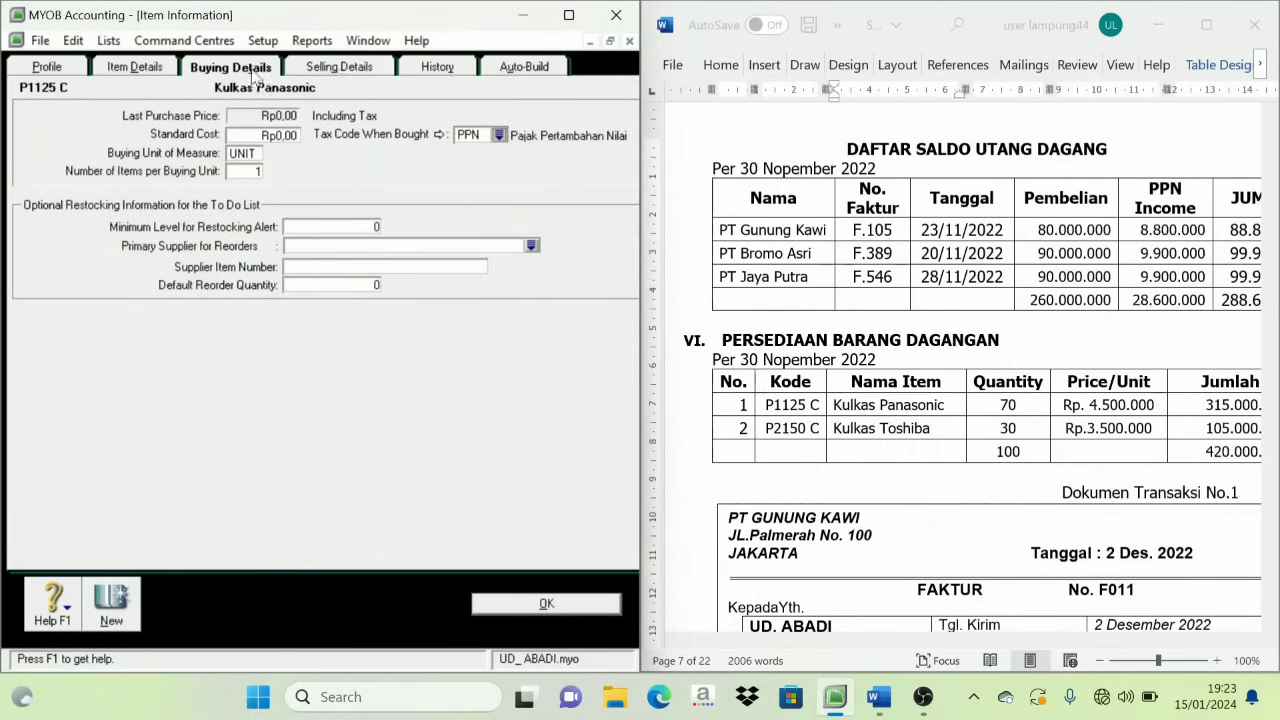
Set Kulkas Panasonic's selling unit to UNIT and its tax code when sold to PPN, and save the item with its spelling ignored.
{"action": "left_click", "coordinate": [356, 68]}
{"action": "left_click", "coordinate": [224, 126]}
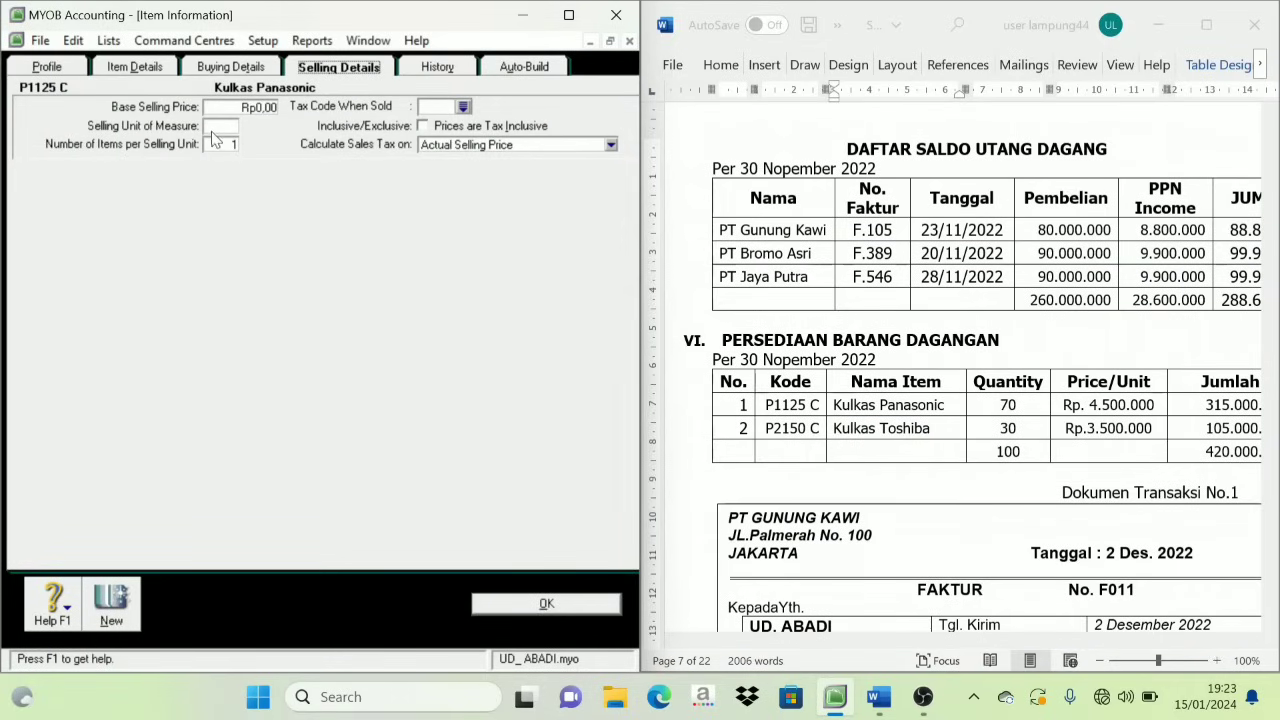
{"action": "type", "text": "UNIT"}
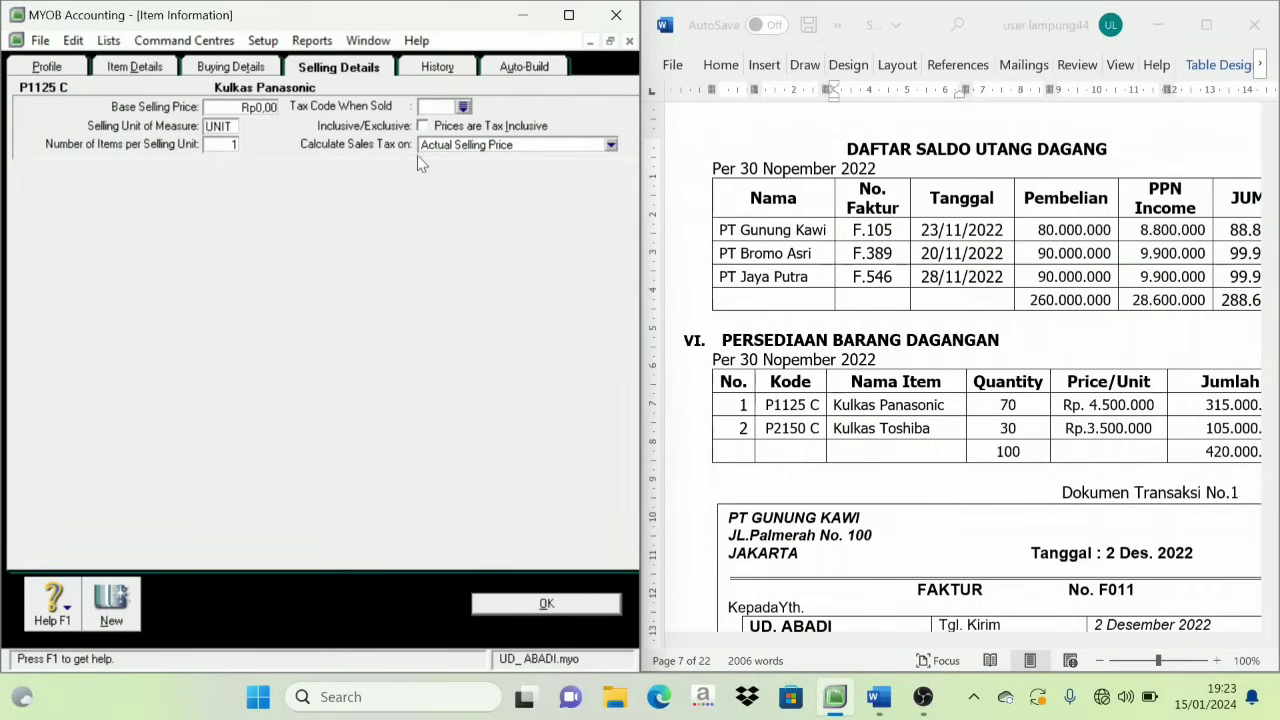
{"action": "left_click", "coordinate": [463, 107]}
{"action": "type", "text": "PPN"}
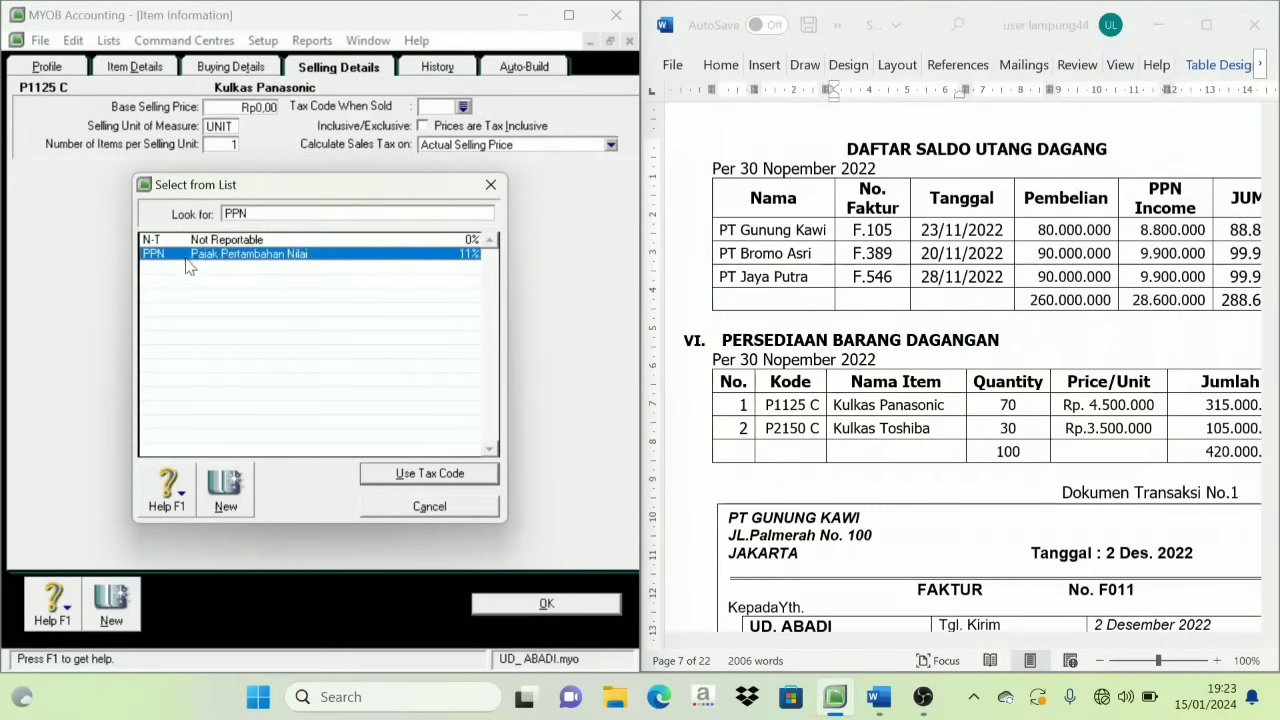
{"action": "left_click", "coordinate": [419, 474]}
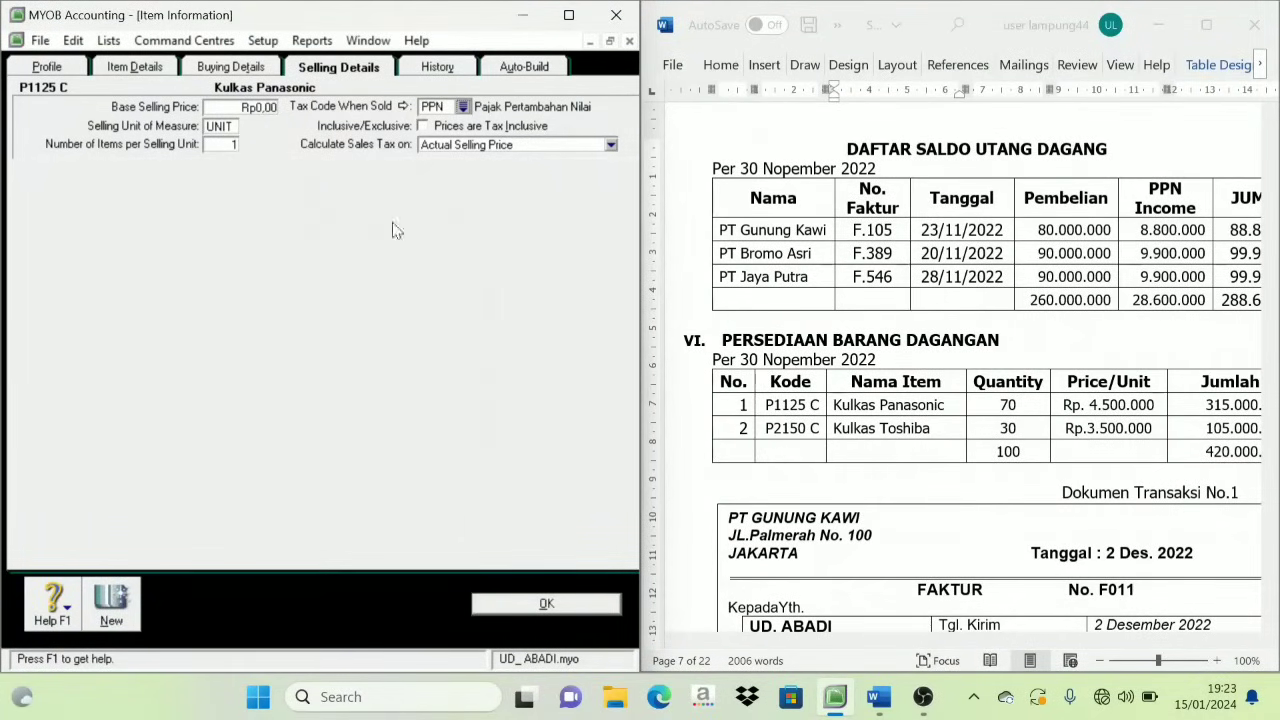
{"action": "left_click", "coordinate": [516, 608]}
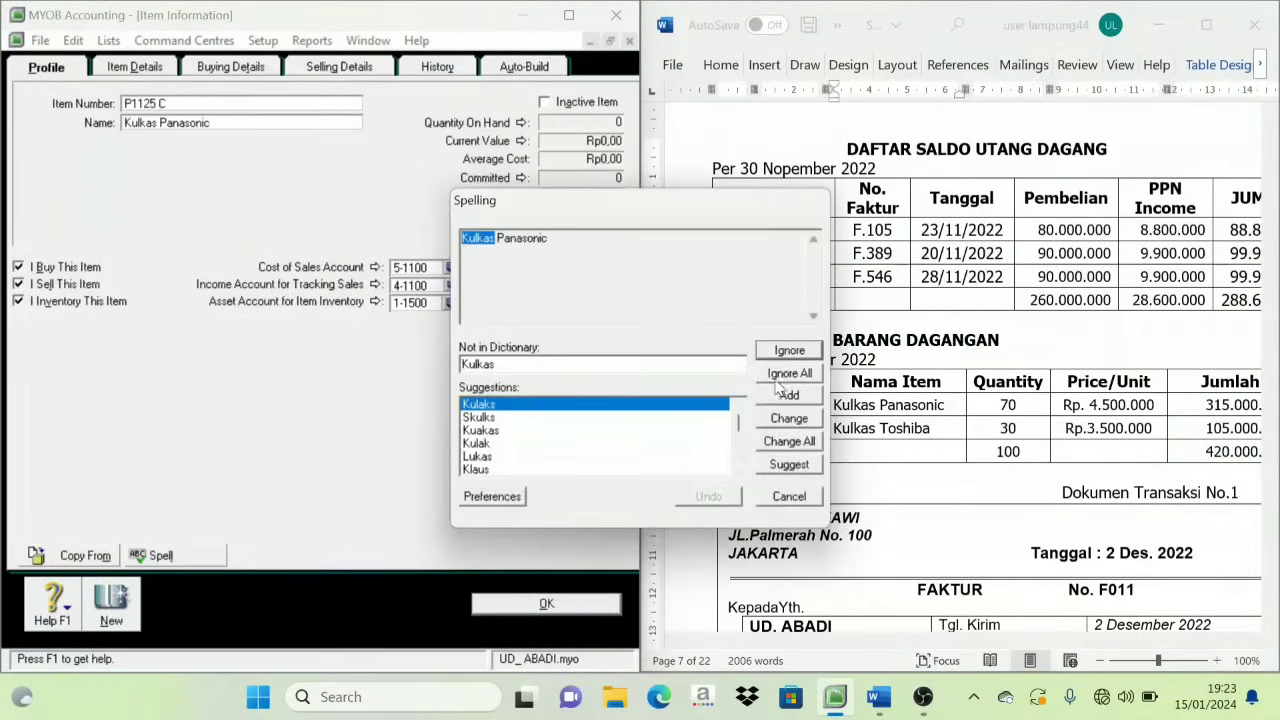
{"action": "left_click", "coordinate": [779, 378]}
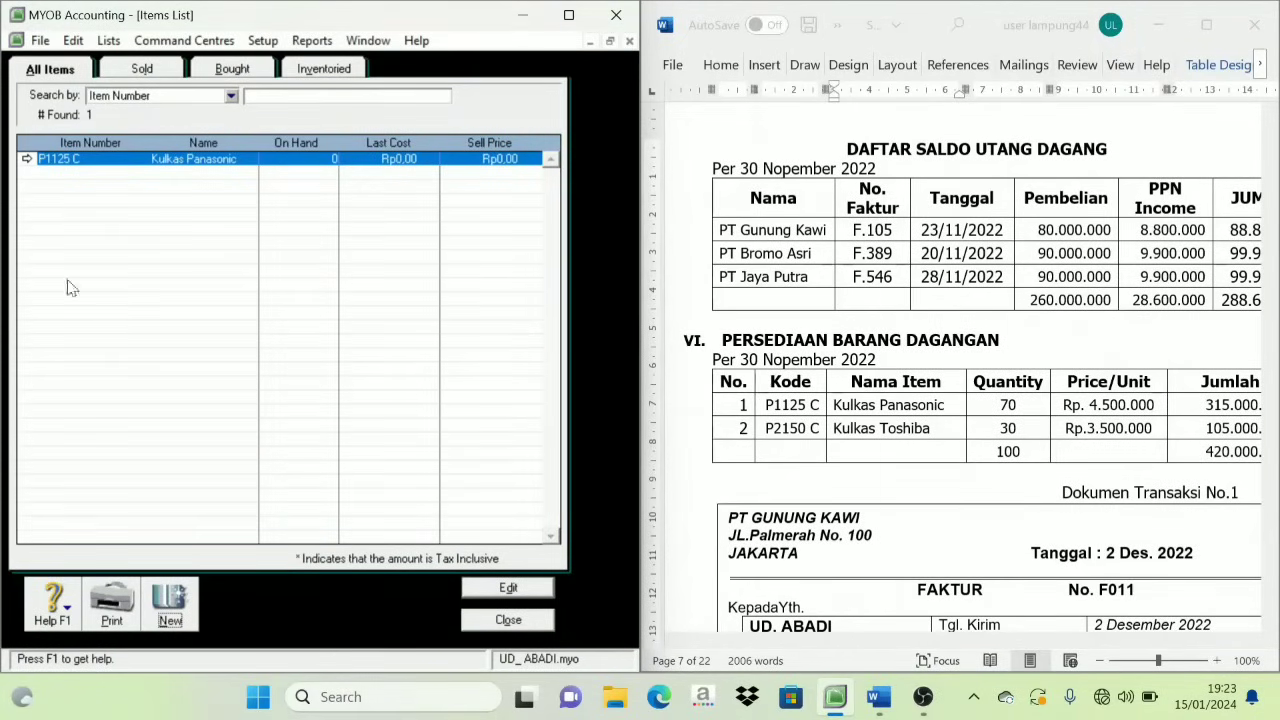
Create a new item with number P2150 C and name Kulkas Toshiba, copying both from the document's inventory table.
{"action": "left_click", "coordinate": [172, 600]}
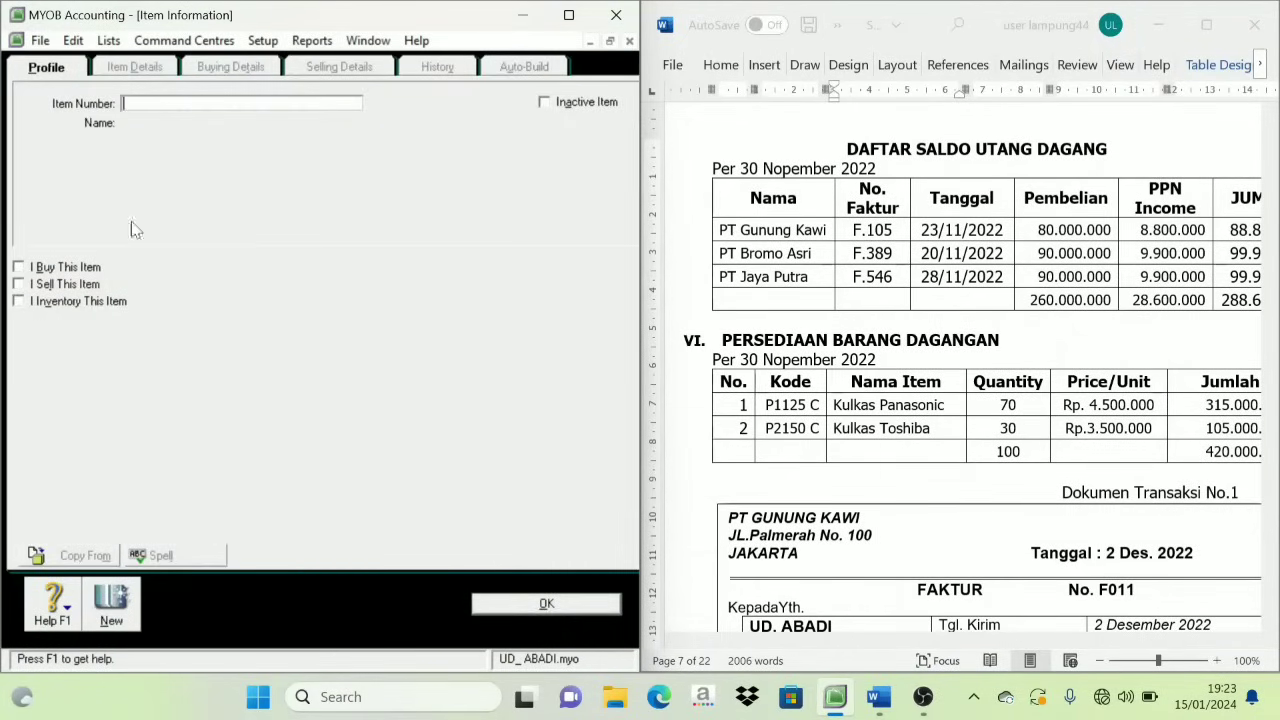
{"action": "left_click", "coordinate": [796, 432]}
{"action": "triple_click", "coordinate": [796, 432]}
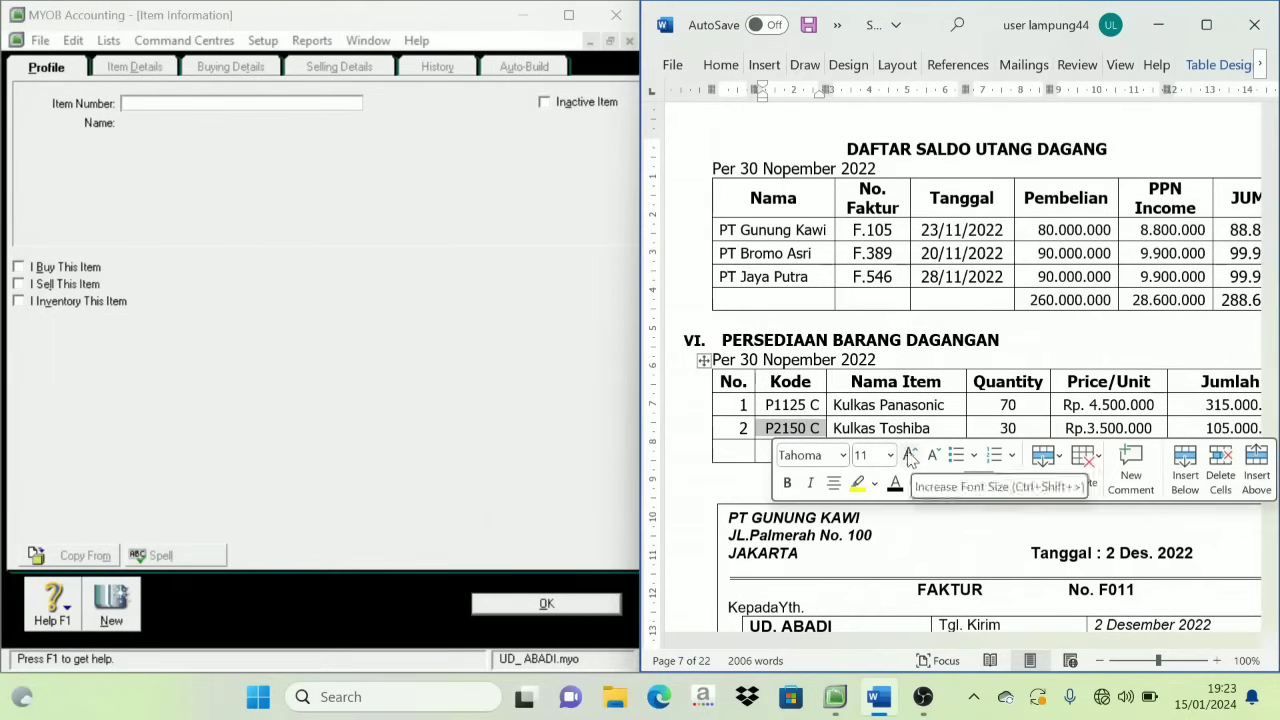
{"action": "key", "text": "ctrl+c"}
{"action": "left_click", "coordinate": [194, 103]}
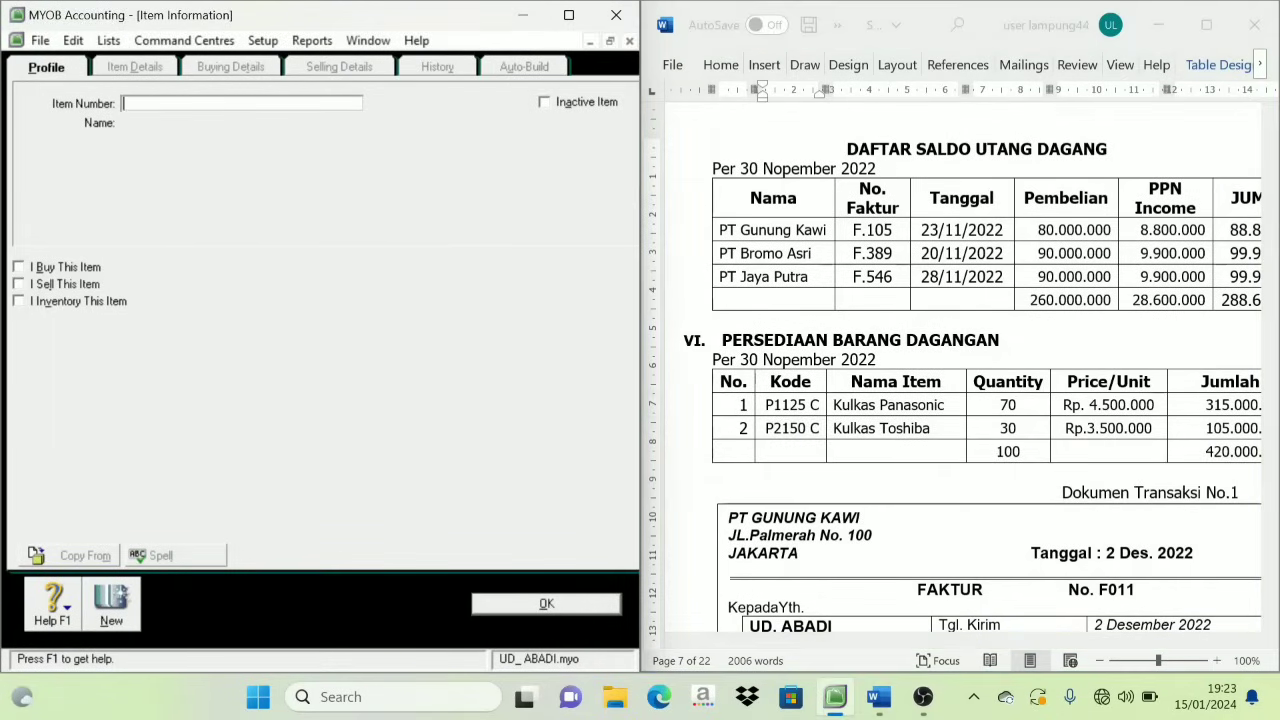
{"action": "key", "text": "Tab"}
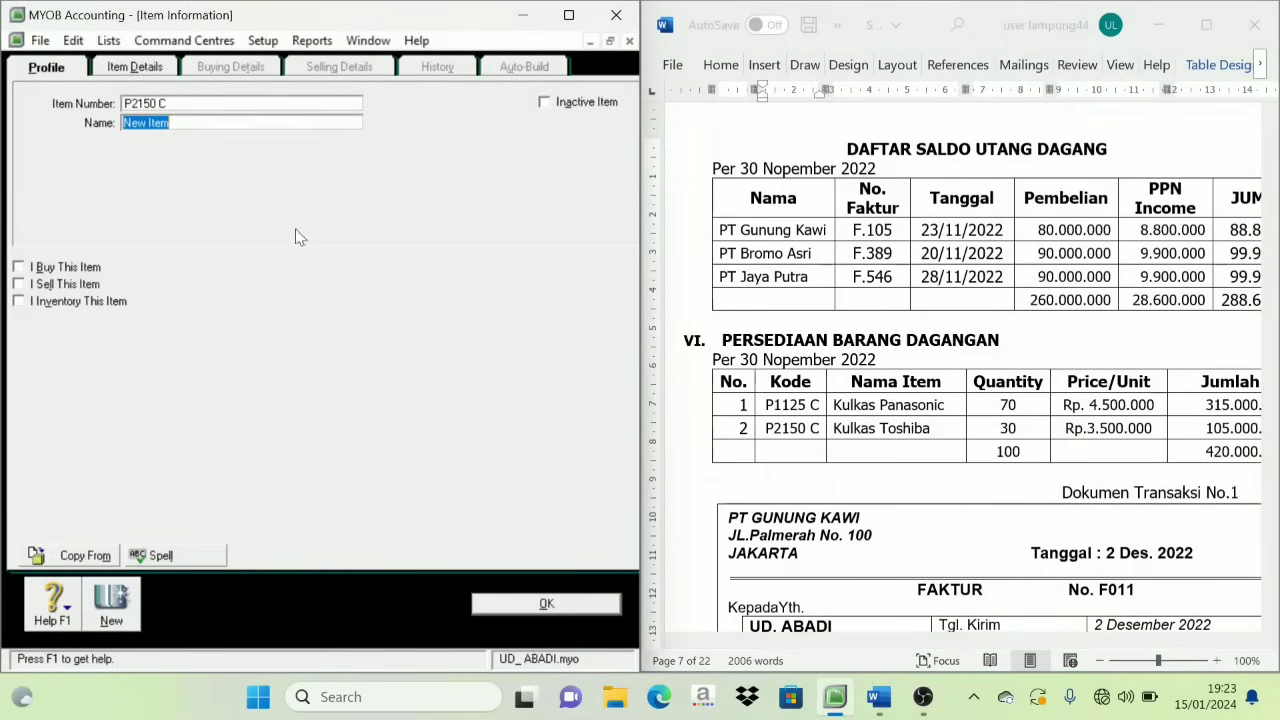
{"action": "triple_click", "coordinate": [878, 430]}
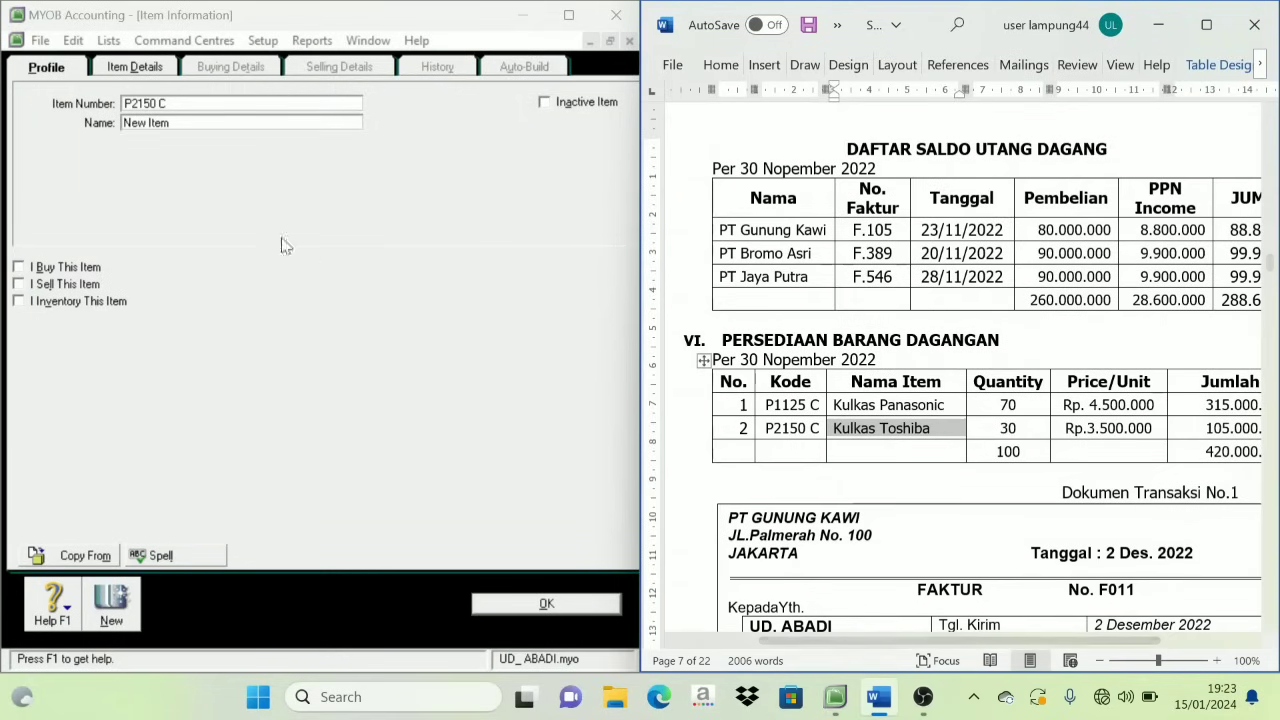
{"action": "left_click", "coordinate": [58, 124]}
{"action": "key", "text": "ctrl+v"}
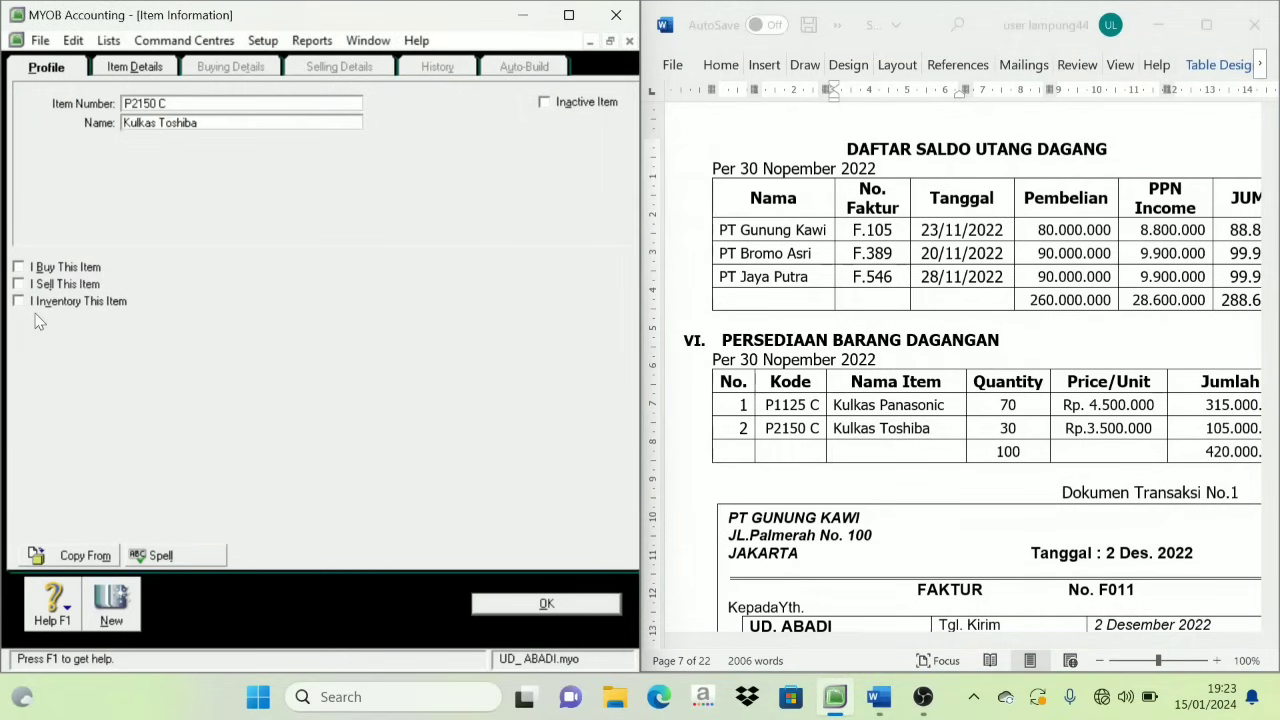
Mark Kulkas Toshiba as bought, sold and inventoried, check its buying and selling details, save the item and close the items list.
{"action": "left_click", "coordinate": [18, 267]}
{"action": "left_click", "coordinate": [18, 284]}
{"action": "left_click", "coordinate": [18, 301]}
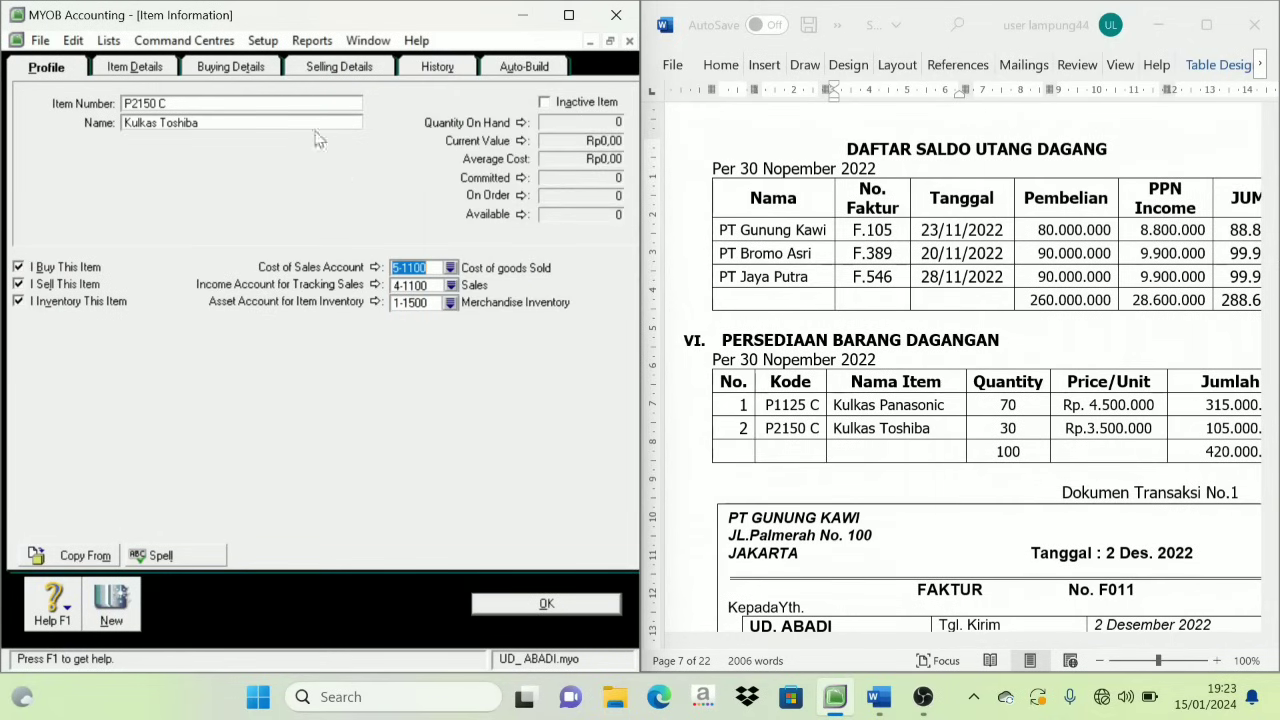
{"action": "left_click", "coordinate": [231, 69]}
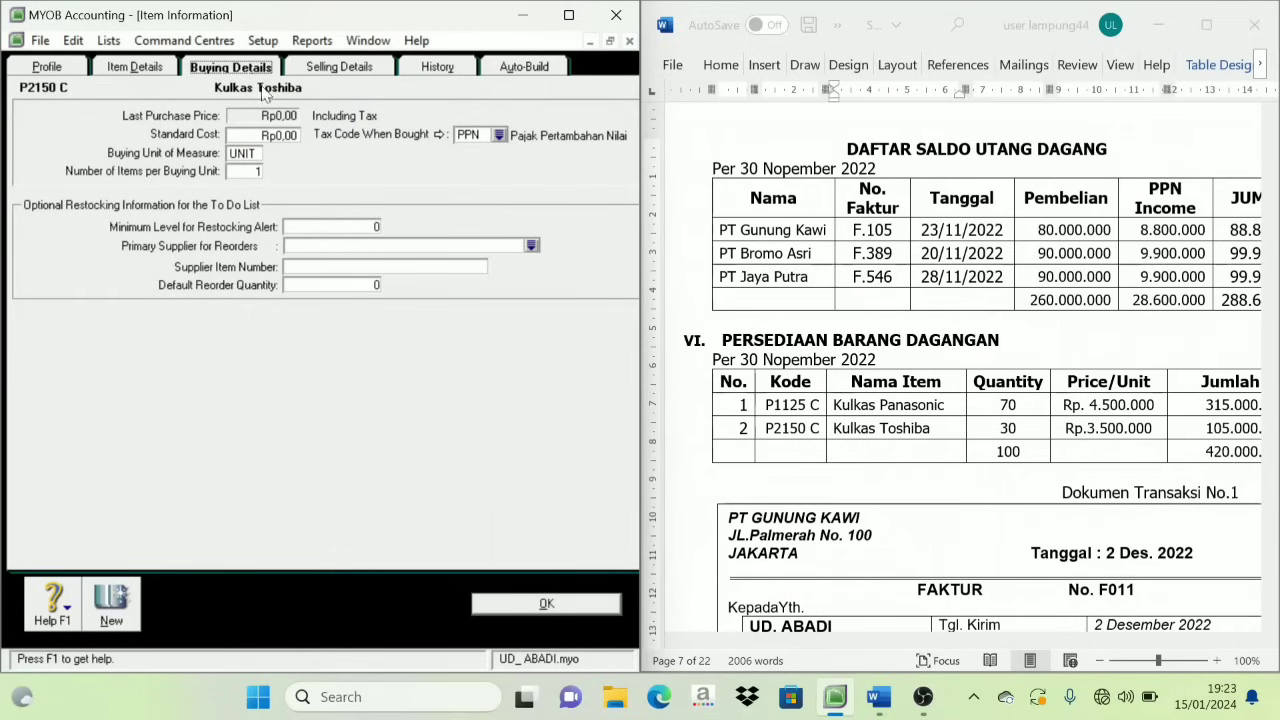
{"action": "left_click", "coordinate": [347, 69]}
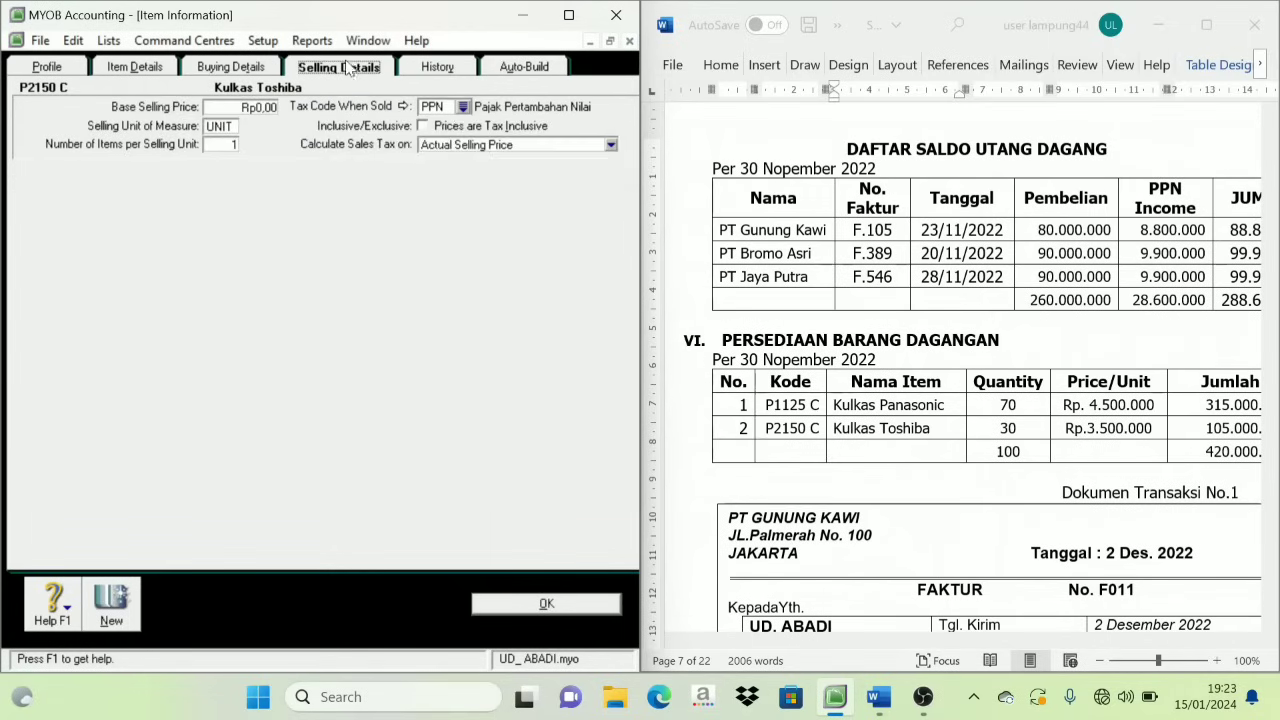
{"action": "left_click", "coordinate": [580, 607]}
{"action": "left_click", "coordinate": [789, 373]}
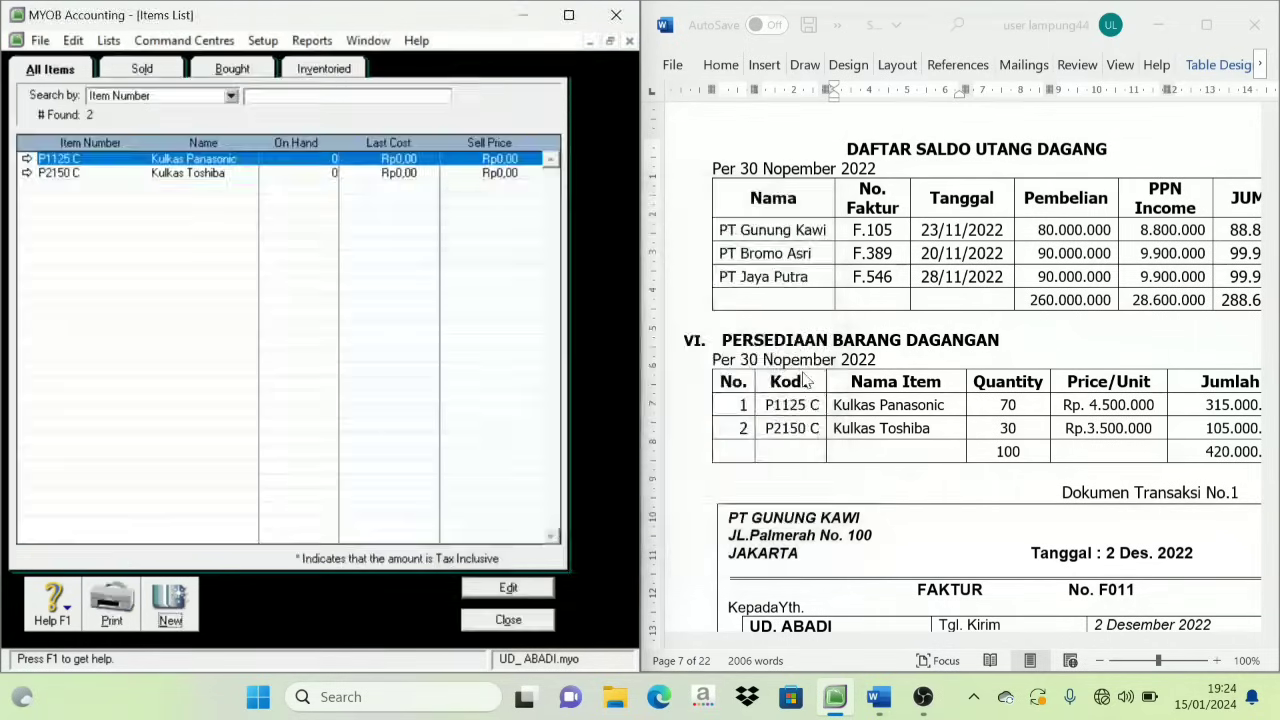
{"action": "left_click", "coordinate": [508, 619]}
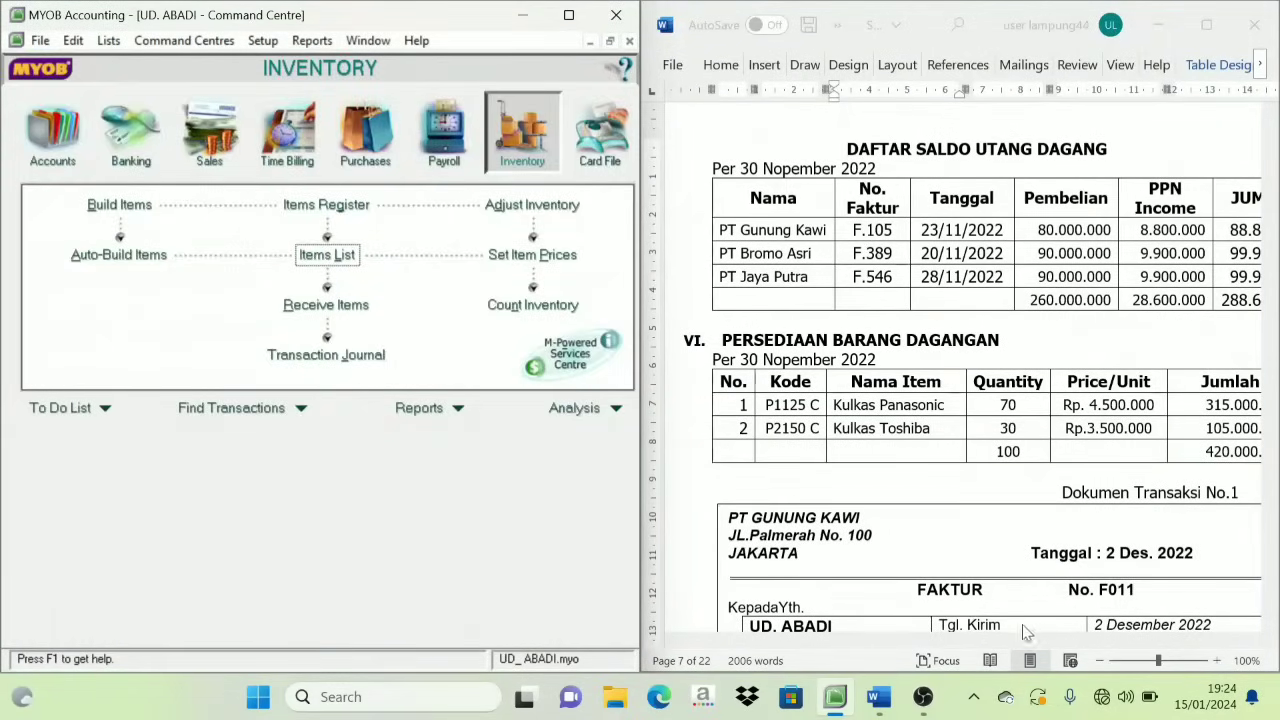
Enter counted quantities of 70 for Kulkas Panasonic and 30 for Kulkas Toshiba in the inventory count.
{"action": "left_click", "coordinate": [903, 643]}
{"action": "left_click_drag", "start_coordinate": [903, 643], "coordinate": [955, 645]}
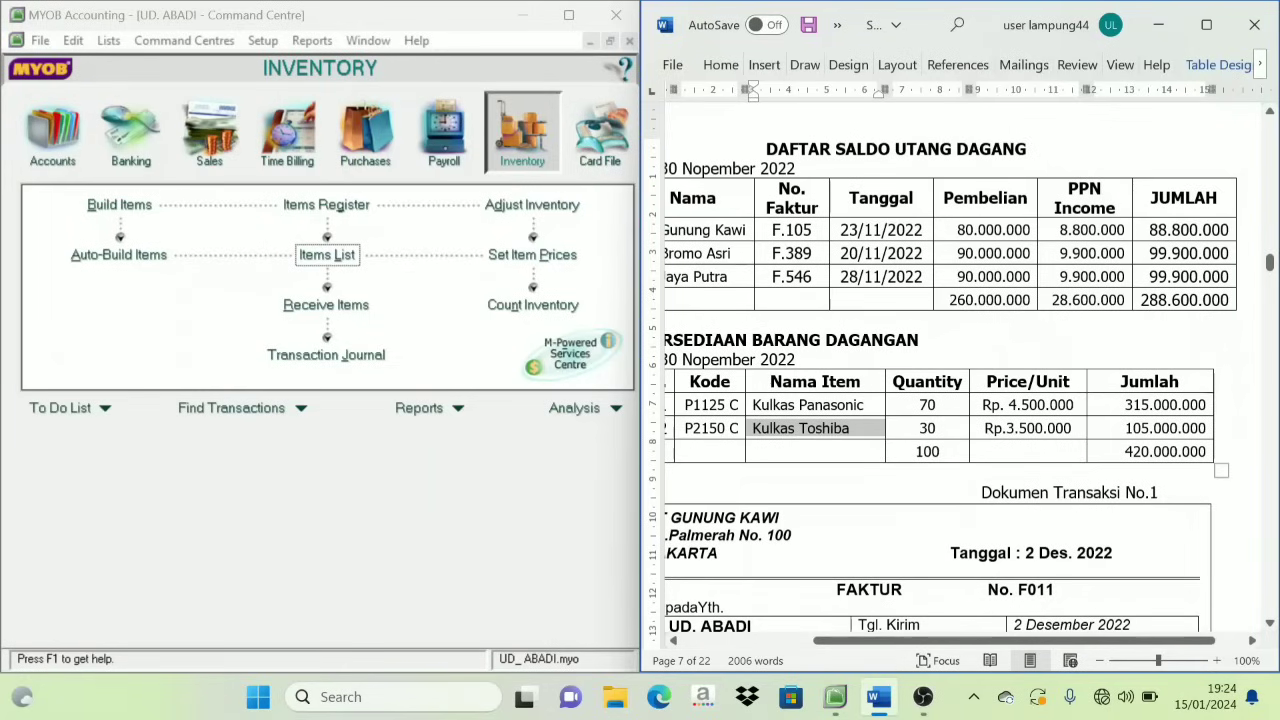
{"action": "left_click", "coordinate": [919, 405]}
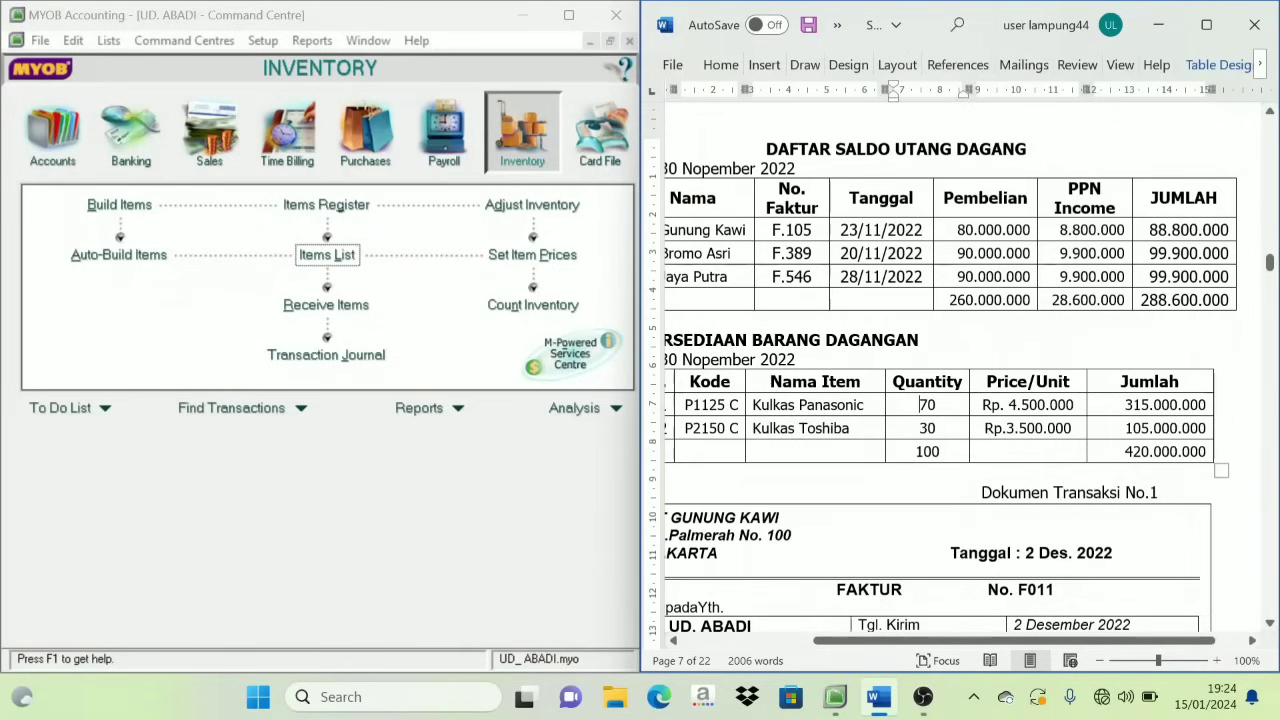
{"action": "left_click", "coordinate": [533, 304]}
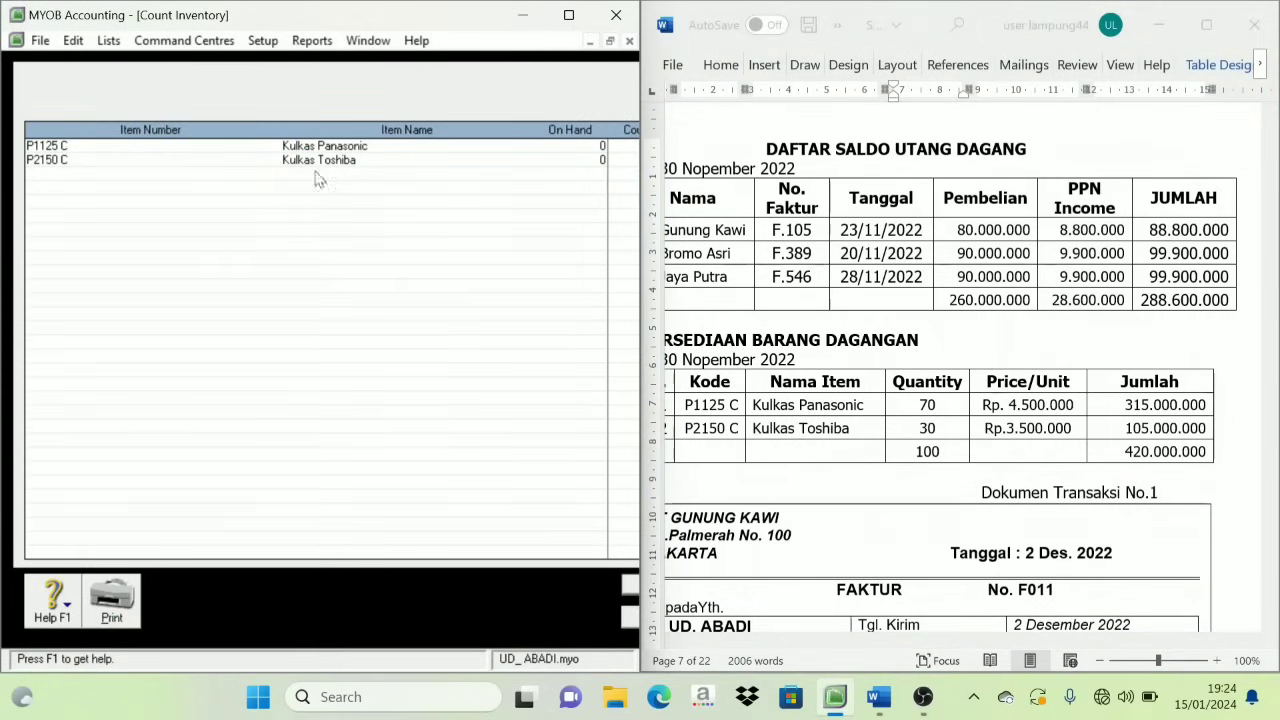
{"action": "left_click_drag", "start_coordinate": [642, 465], "coordinate": [778, 490]}
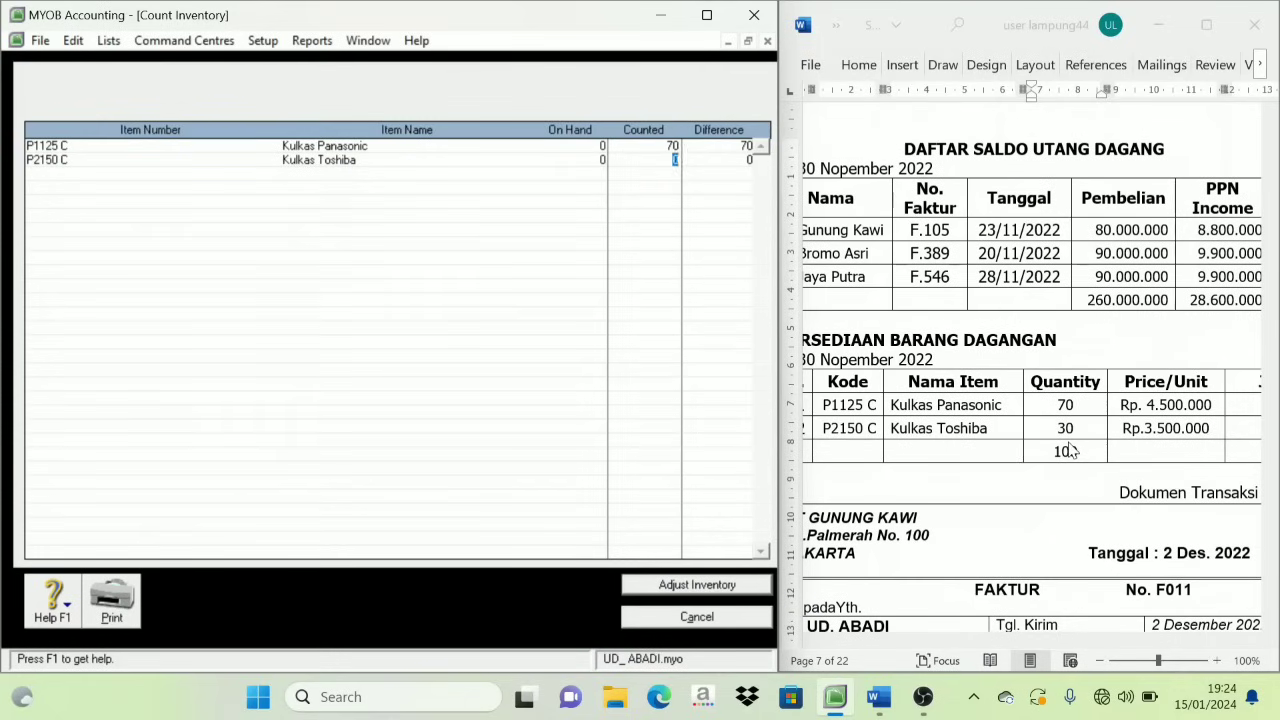
{"action": "type", "text": "0"}
{"action": "mouse_move", "coordinate": [777, 403]}
{"action": "left_mouse_down"}
{"action": "mouse_move", "coordinate": [848, 404]}
{"action": "mouse_move", "coordinate": [766, 397]}
{"action": "left_mouse_up"}
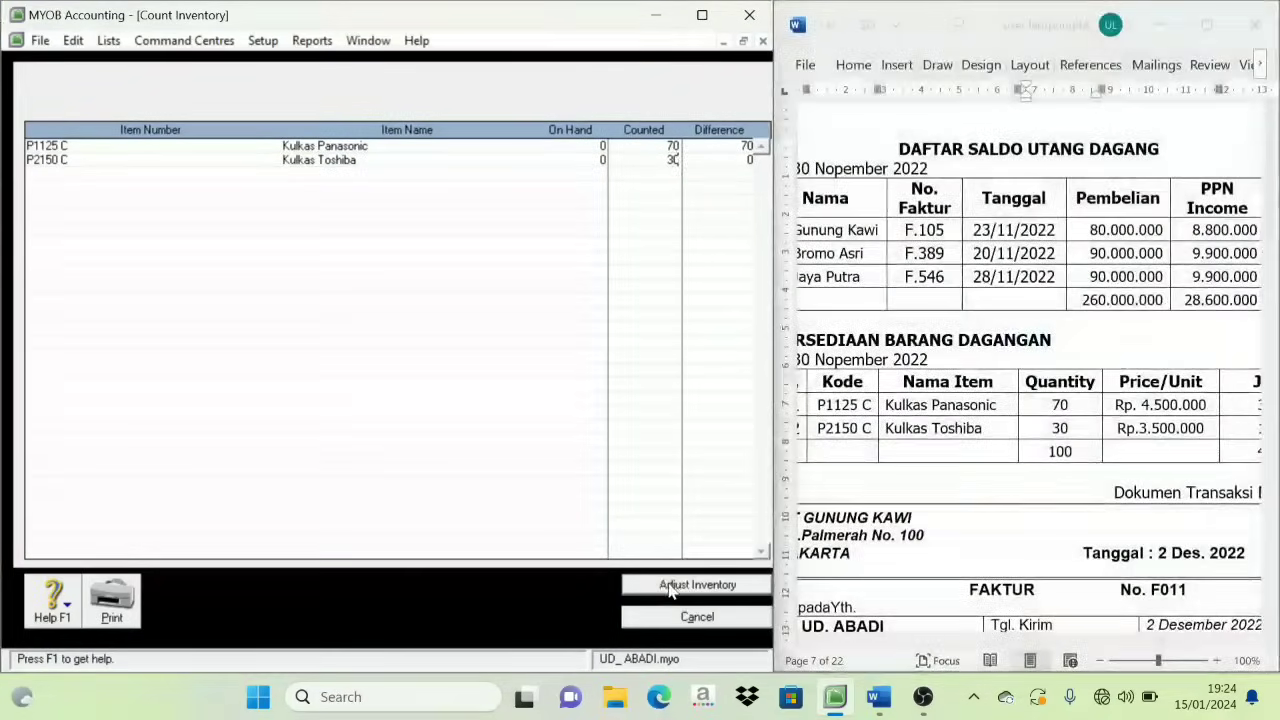
Start the inventory adjustment from the count with 1-1500 Merchandise Inventory as the default adjustment account.
{"action": "left_click", "coordinate": [684, 588]}
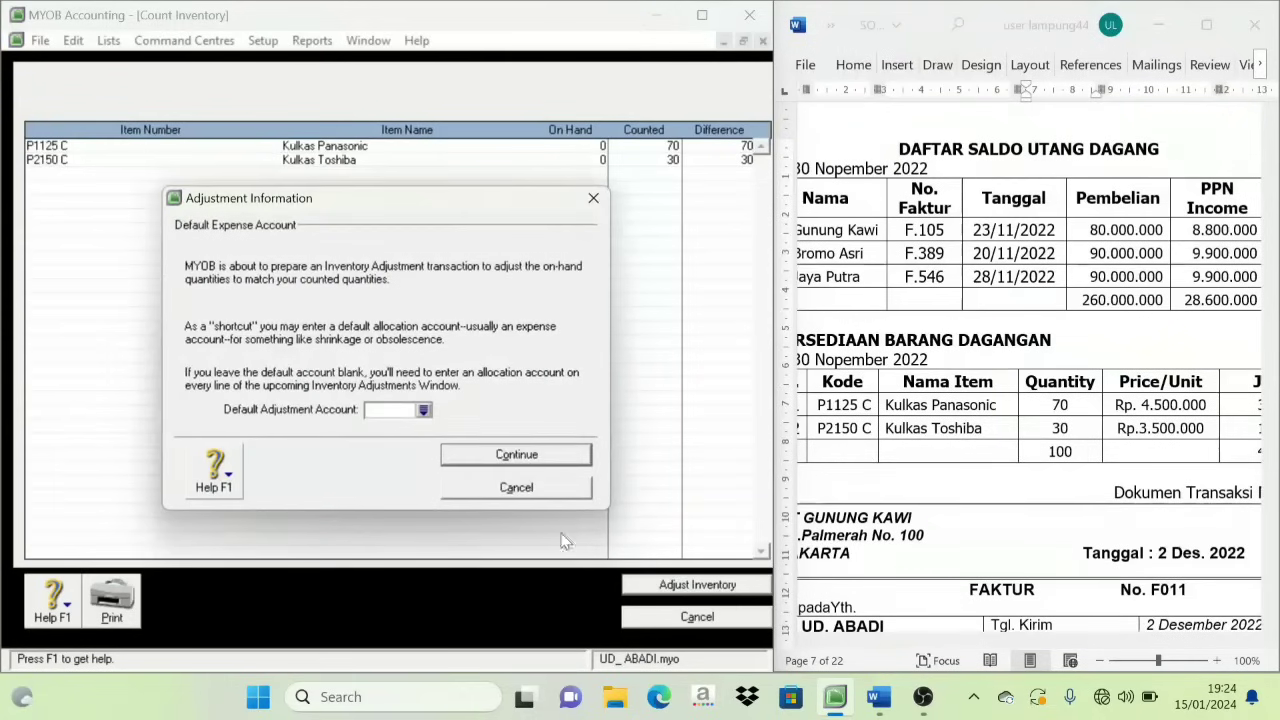
{"action": "left_click", "coordinate": [423, 411]}
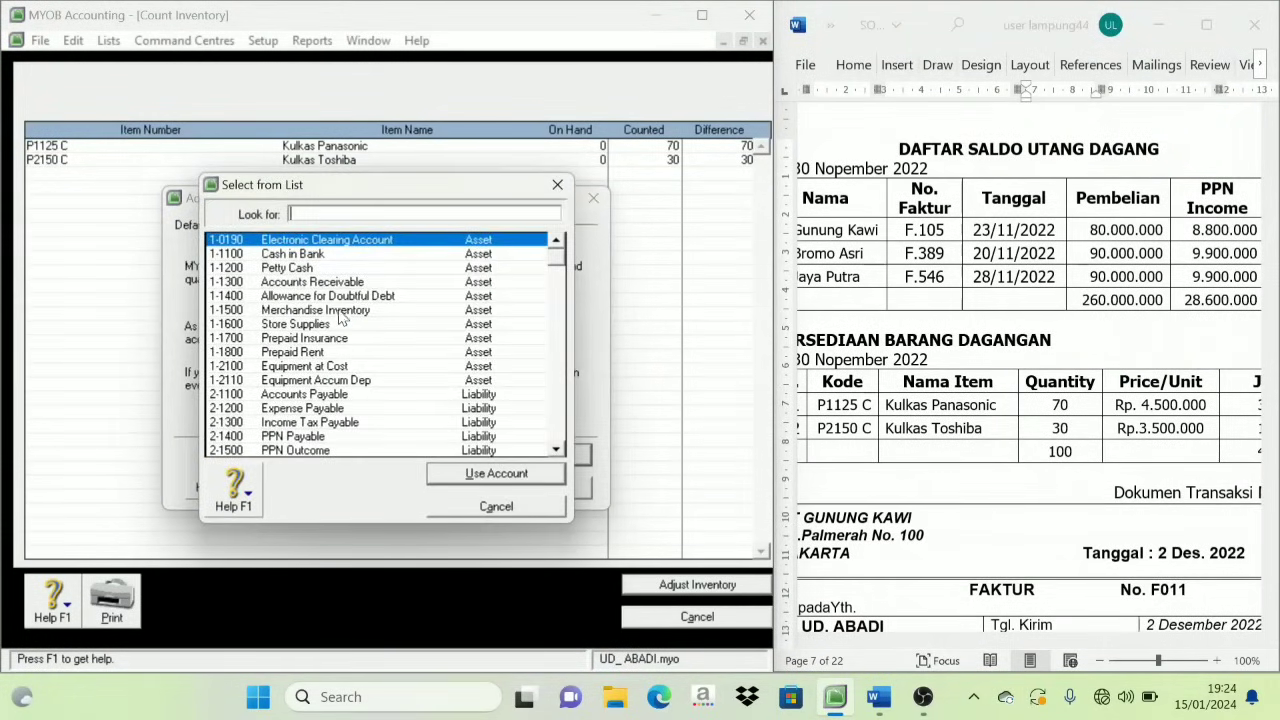
{"action": "left_click", "coordinate": [340, 311]}
{"action": "left_click", "coordinate": [496, 474]}
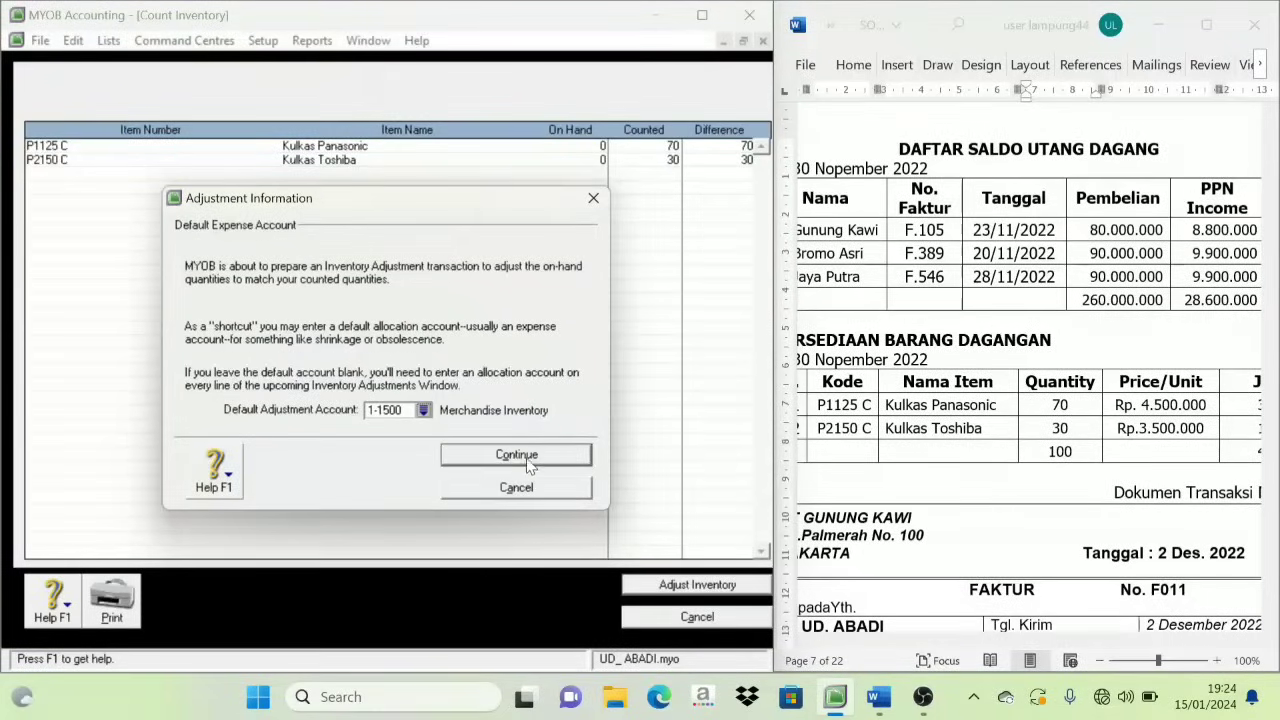
{"action": "left_click", "coordinate": [525, 461]}
{"action": "left_click", "coordinate": [517, 455]}
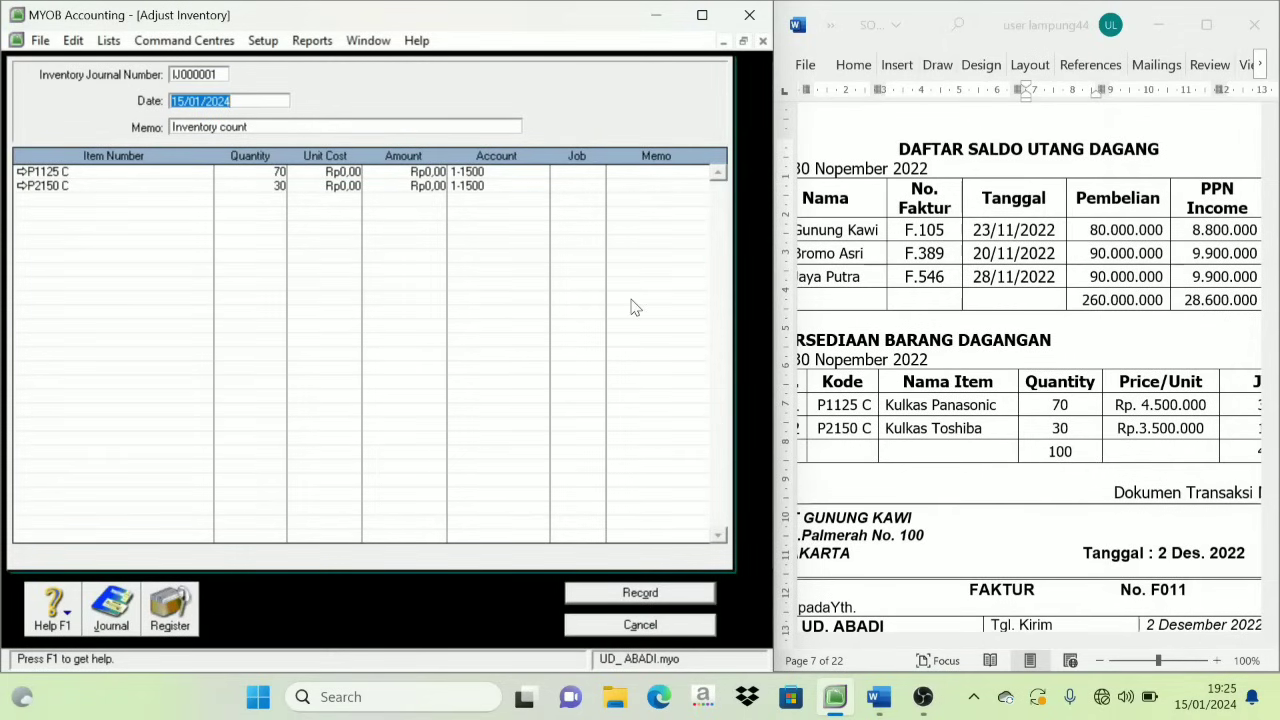
Date the inventory adjustment 1/12/2022 and set its memo to "Saldo Persediaan Barang".
{"action": "type", "text": "1"}
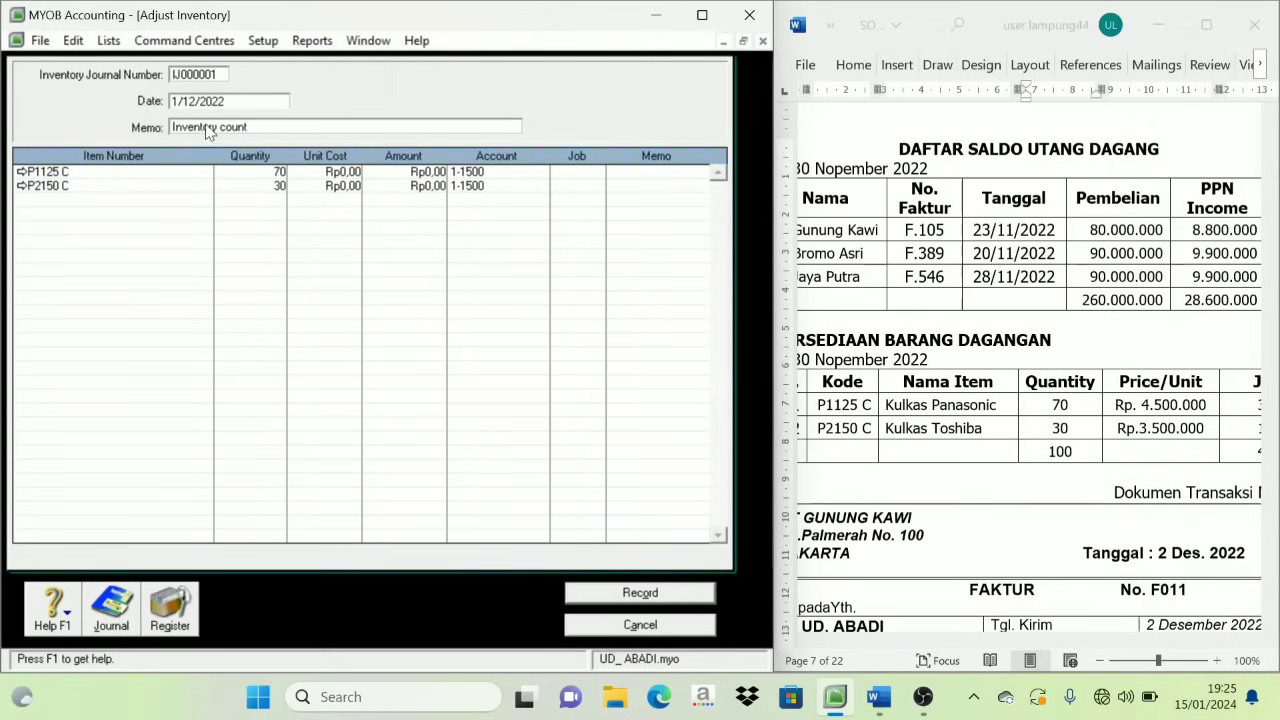
{"action": "key", "text": "Tab"}
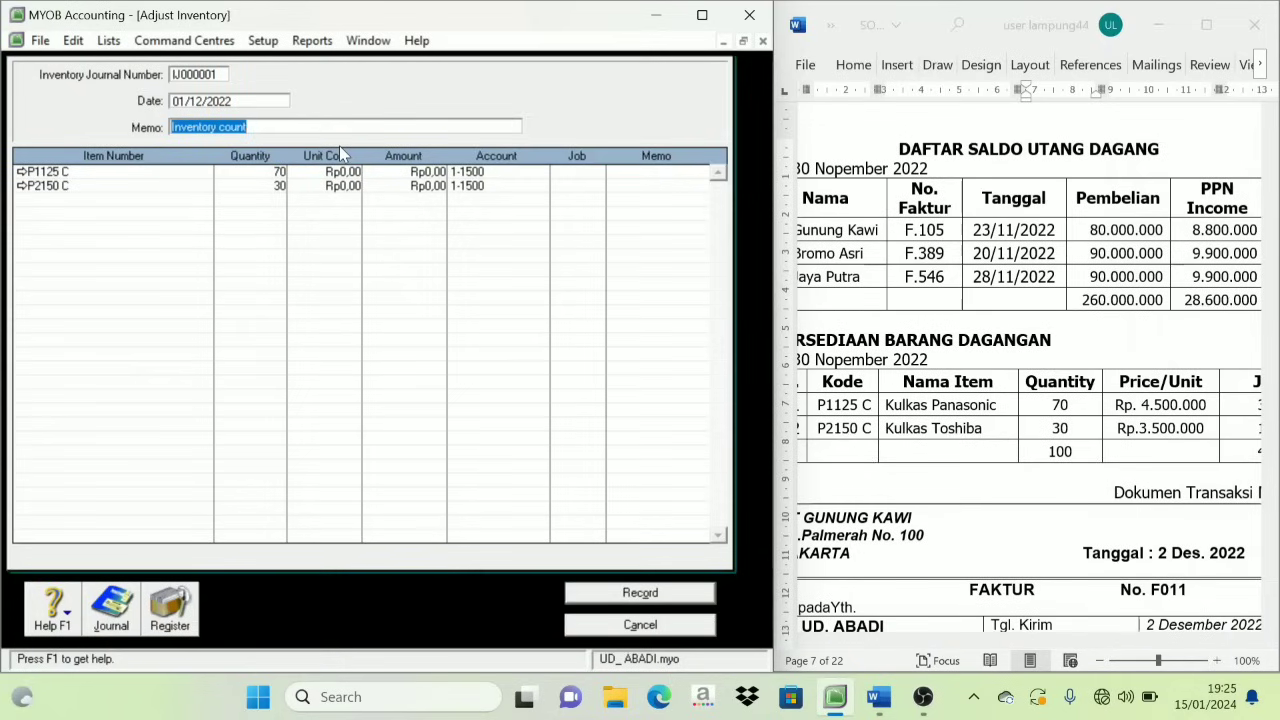
{"action": "type", "text": "pER"}
{"action": "key", "text": "BackSpace"}
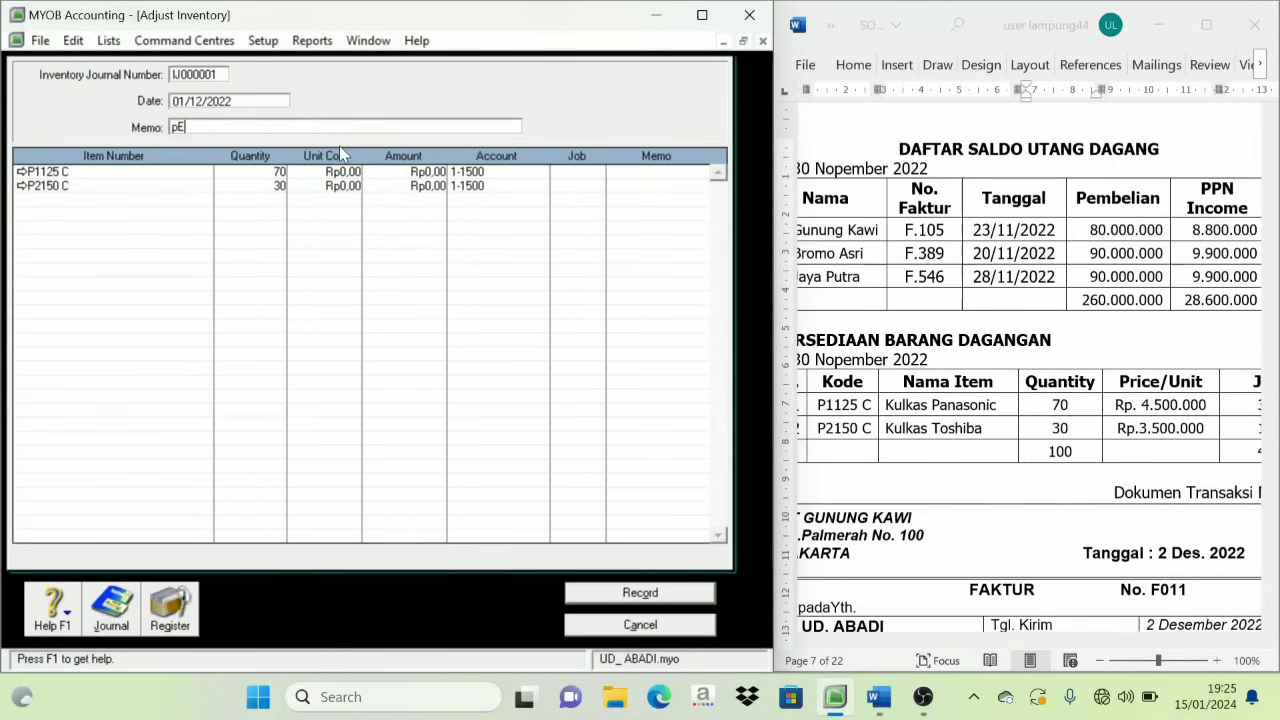
{"action": "key", "text": "Caps_Lock"}
{"action": "key", "text": "BackSpace"}
{"action": "key", "text": "BackSpace"}
{"action": "type", "text": "Persedi"}
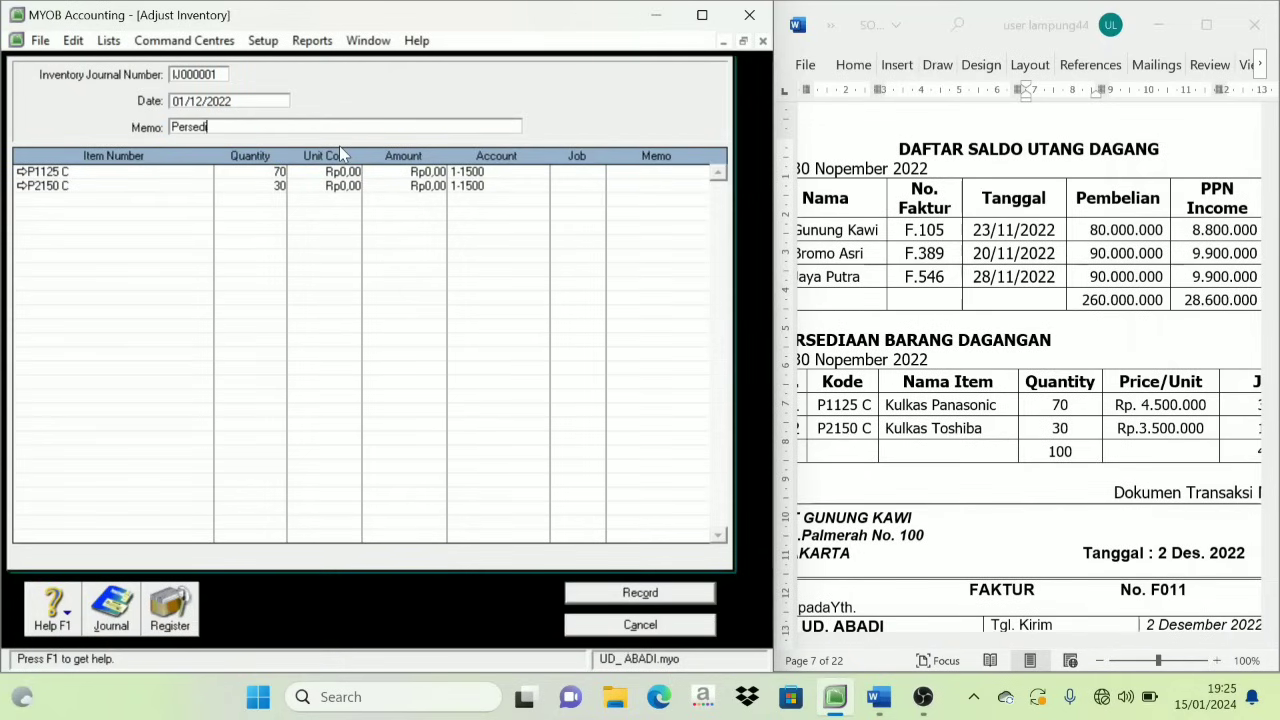
{"action": "key", "text": "BackSpace"}
{"action": "key", "text": "BackSpace"}
{"action": "key", "text": "BackSpace"}
{"action": "key", "text": "BackSpace"}
{"action": "key", "text": "BackSpace"}
{"action": "key", "text": "BackSpace"}
{"action": "key", "text": "BackSpace"}
{"action": "type", "text": "Saldo Persediaan Barang"}
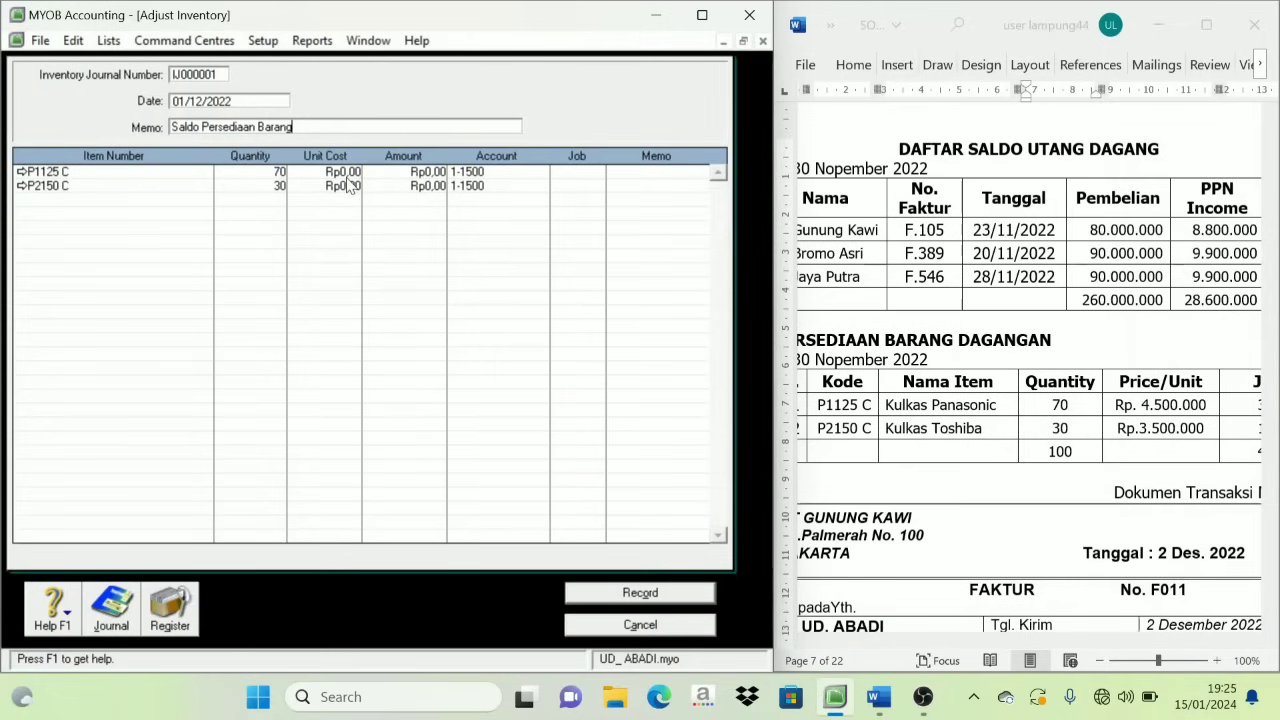
Set the unit cost to 4500000 for P1125 C and 3500000 for P2150 C, record the inventory adjustment and maximize the MYOB window.
{"action": "left_click", "coordinate": [342, 172]}
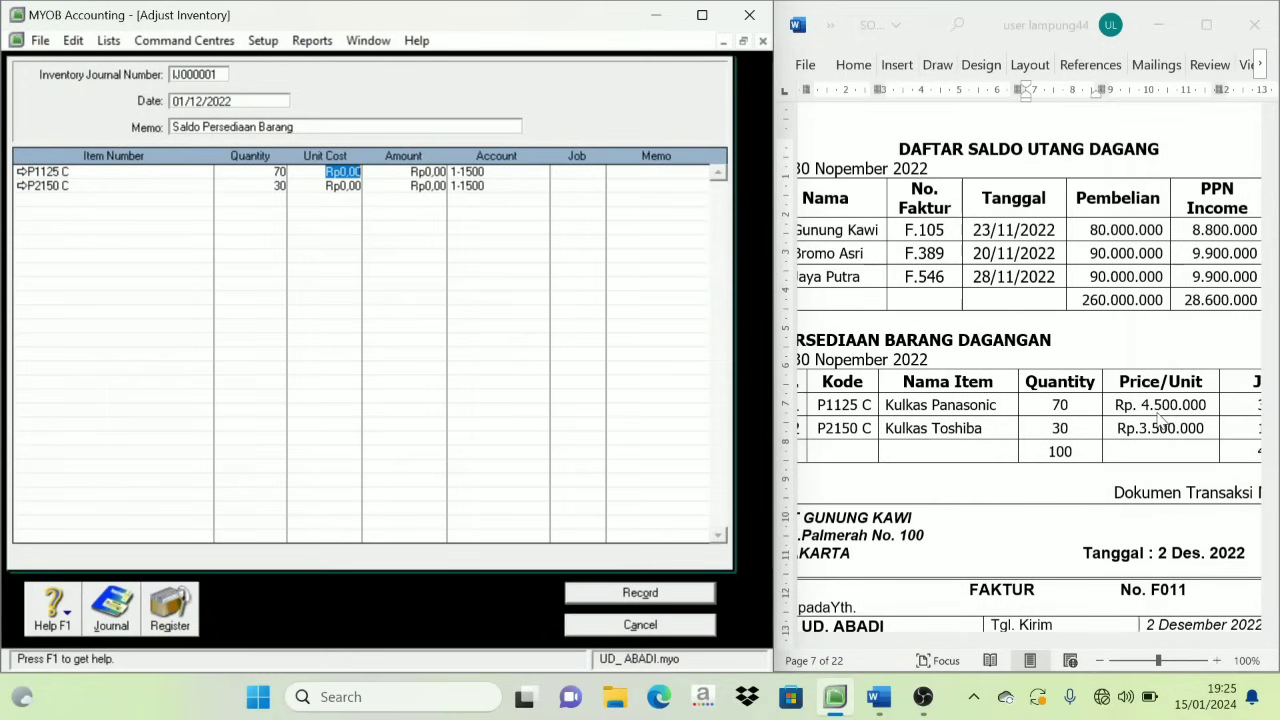
{"action": "type", "text": "4500000"}
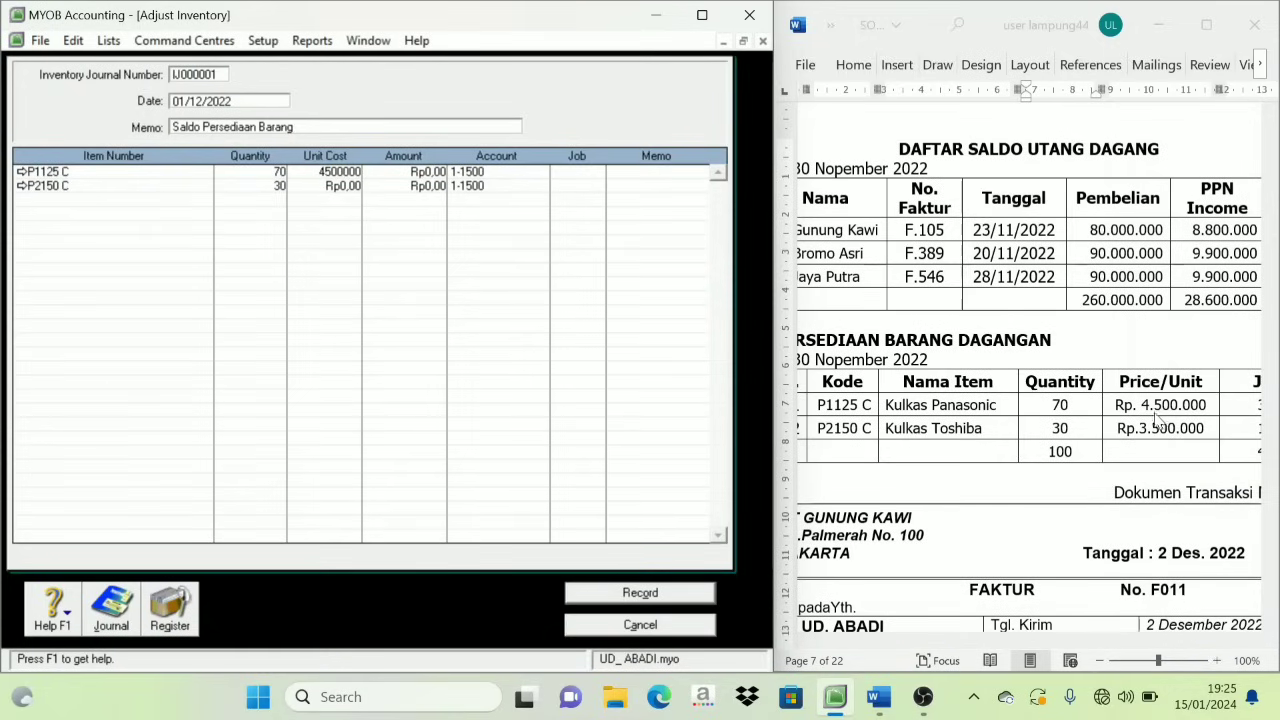
{"action": "left_click", "coordinate": [335, 190]}
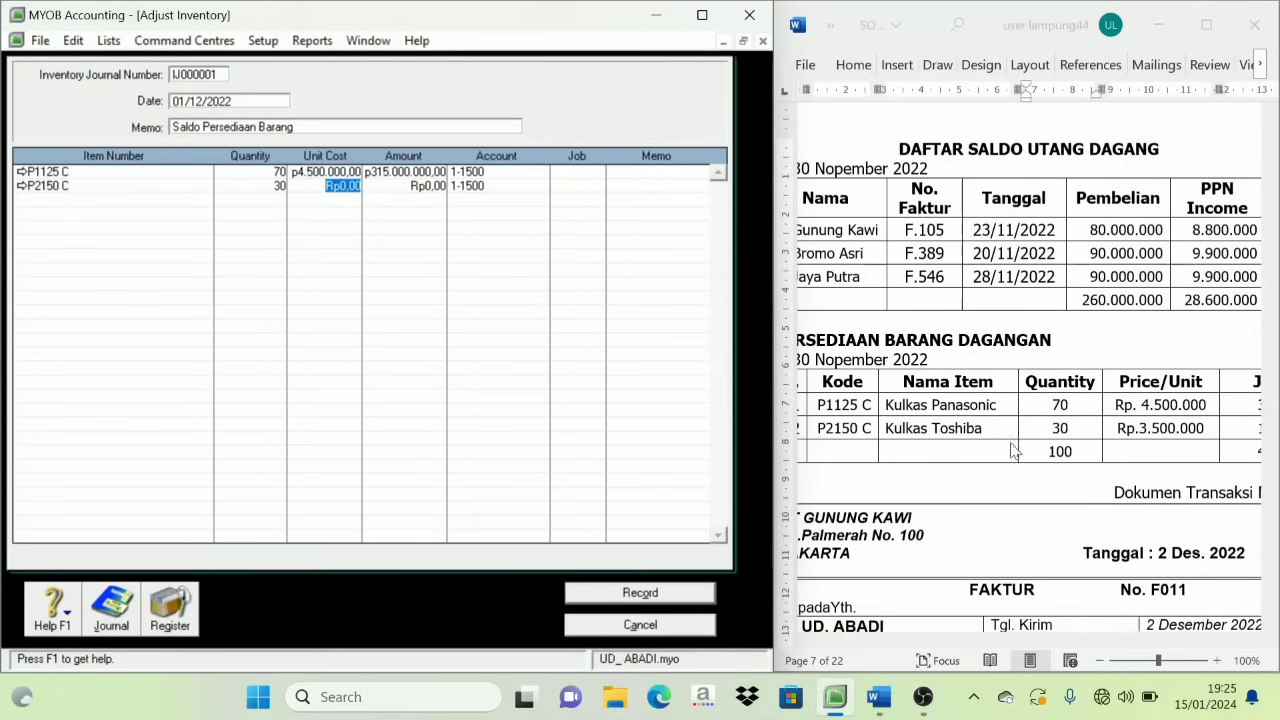
{"action": "left_click", "coordinate": [1052, 404]}
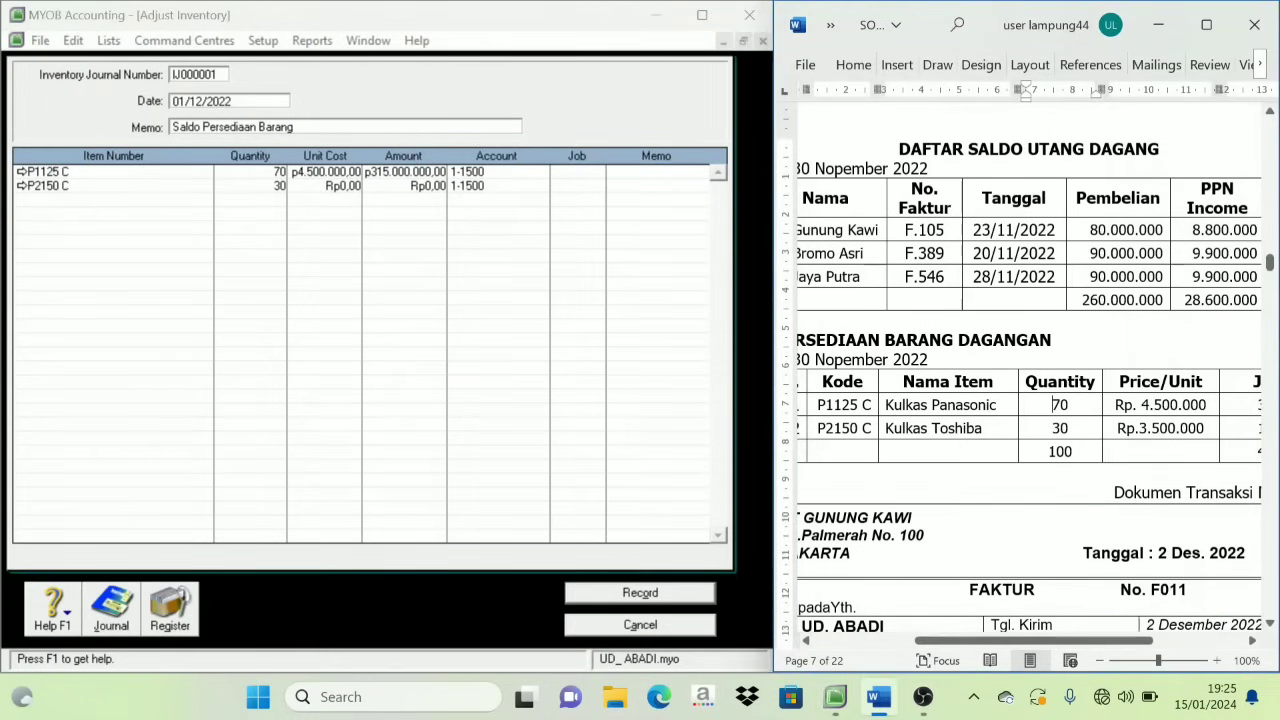
{"action": "left_click_drag", "start_coordinate": [781, 248], "coordinate": [710, 254]}
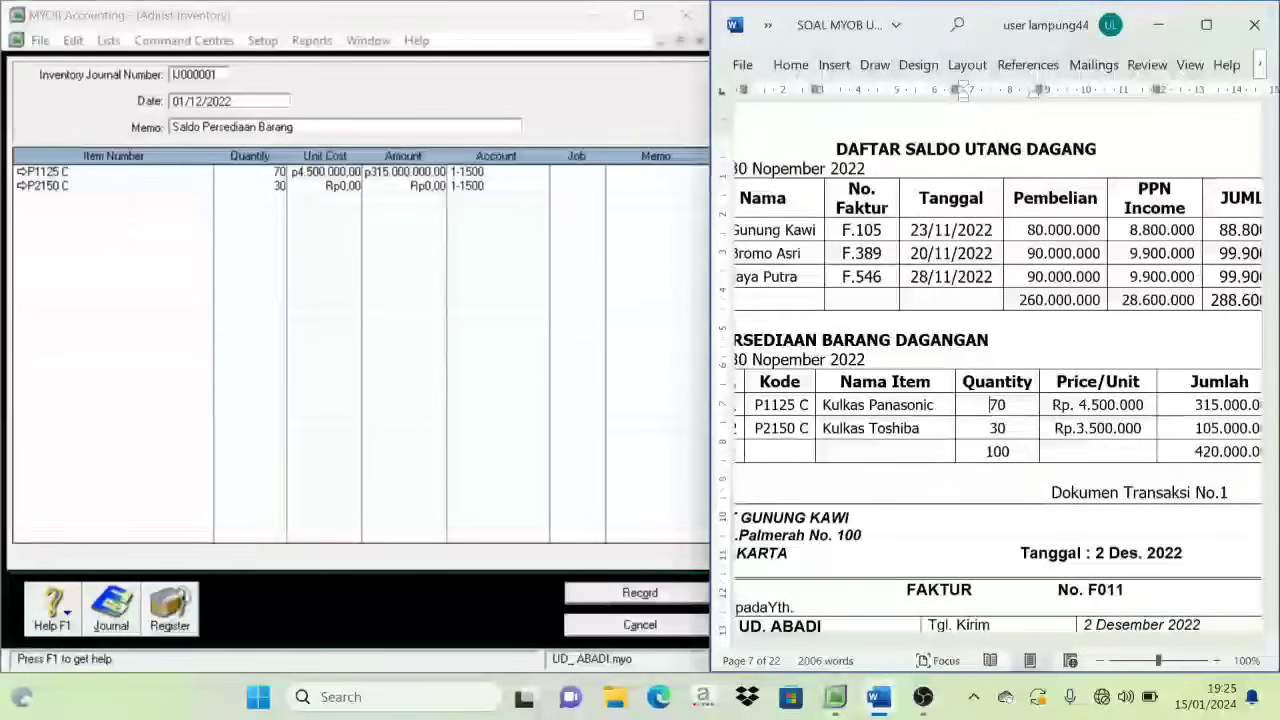
{"action": "left_click", "coordinate": [326, 186]}
{"action": "left_click_drag", "start_coordinate": [325, 186], "coordinate": [361, 186]}
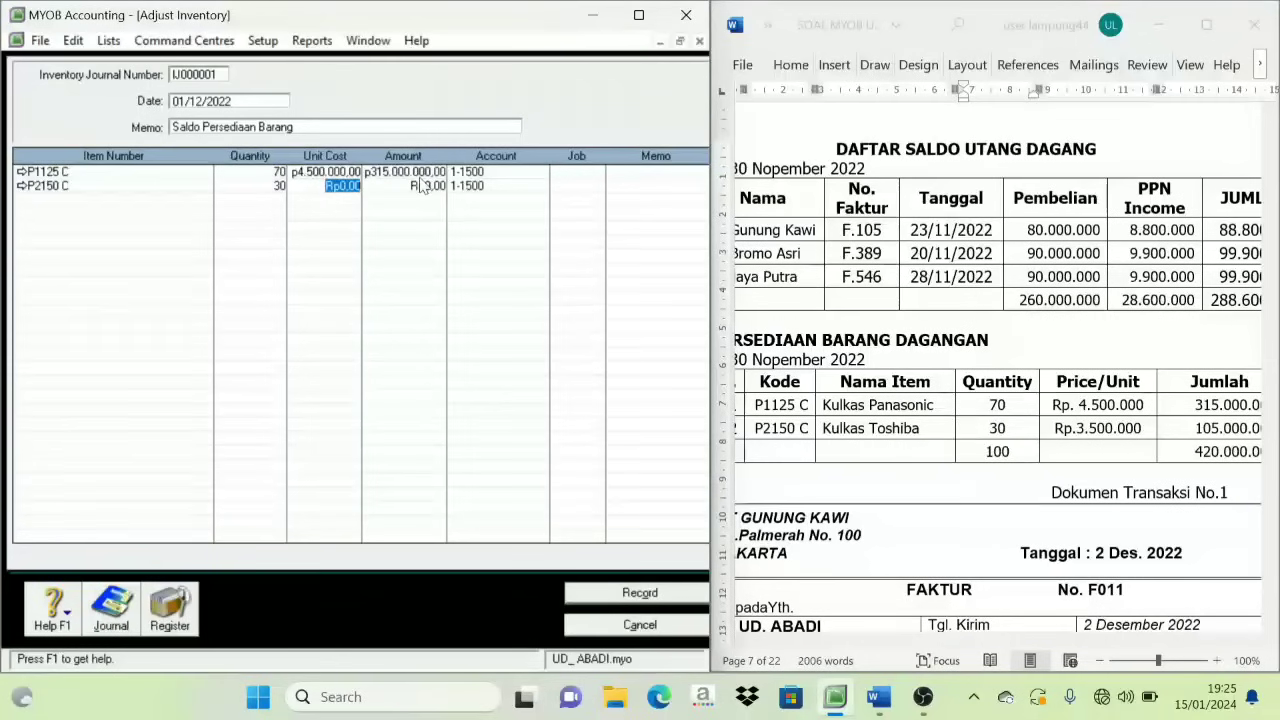
{"action": "type", "text": "3500000"}
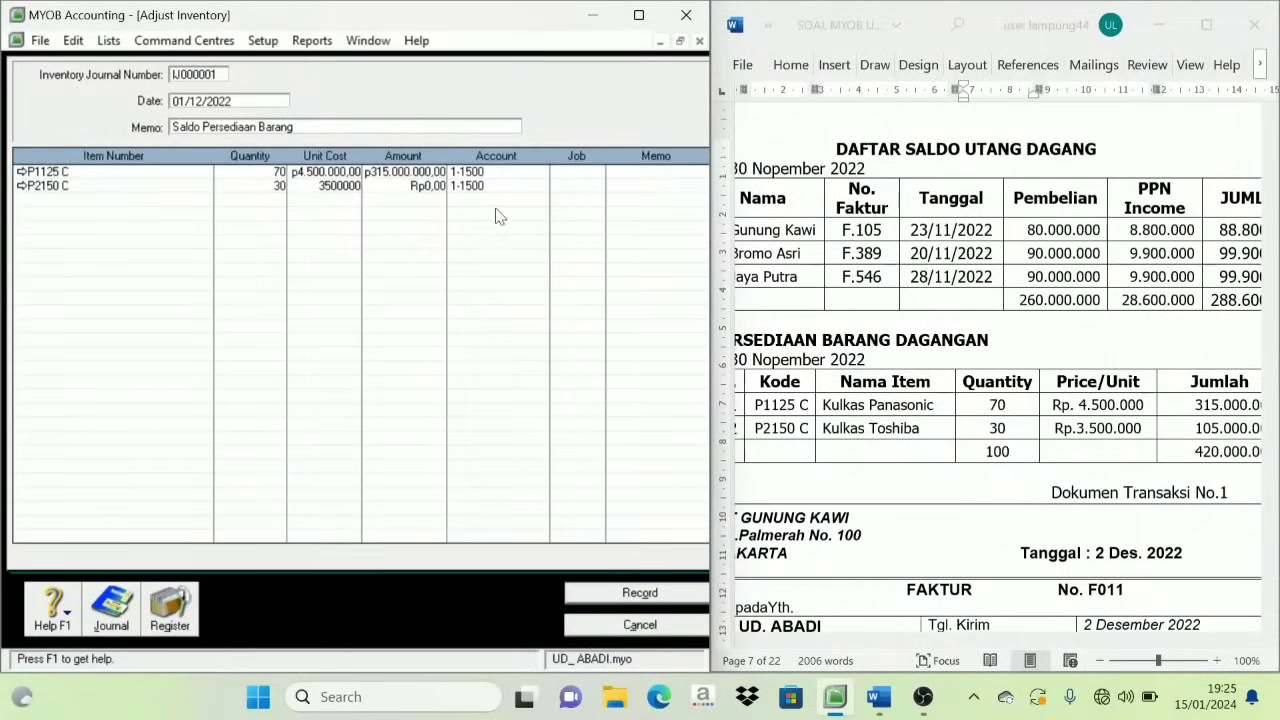
{"action": "key", "text": "Tab"}
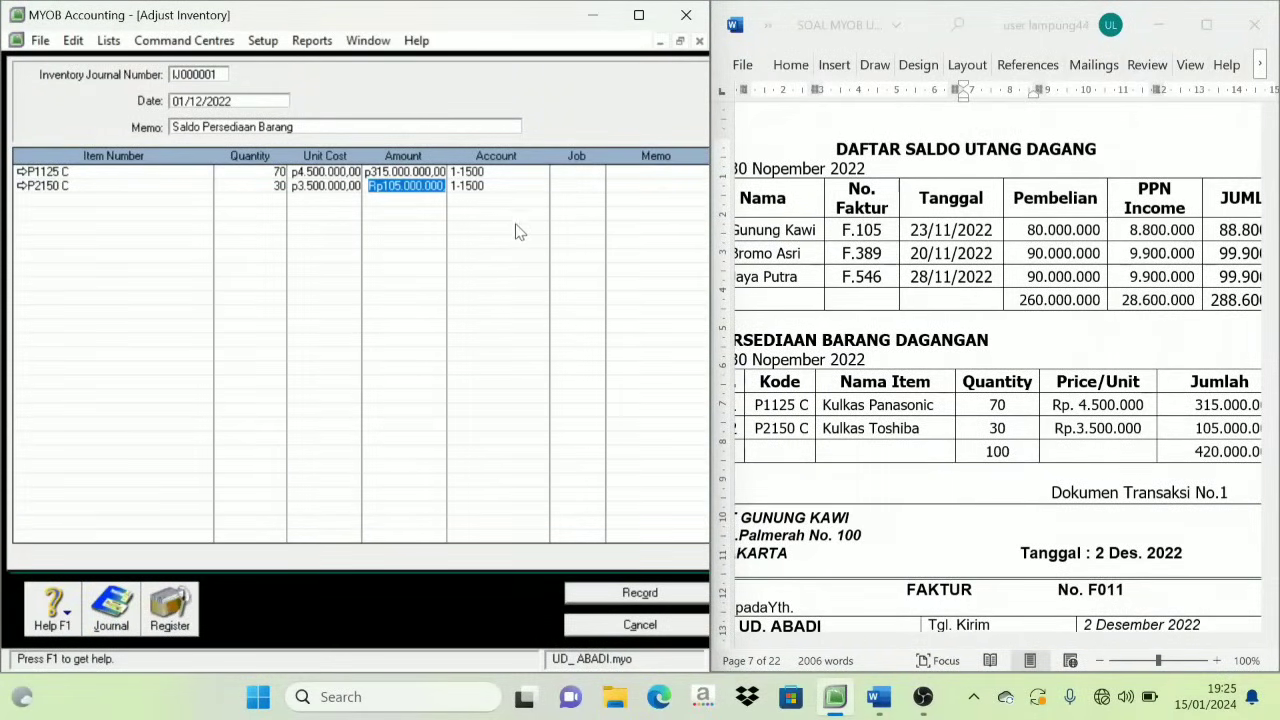
{"action": "left_click", "coordinate": [645, 598]}
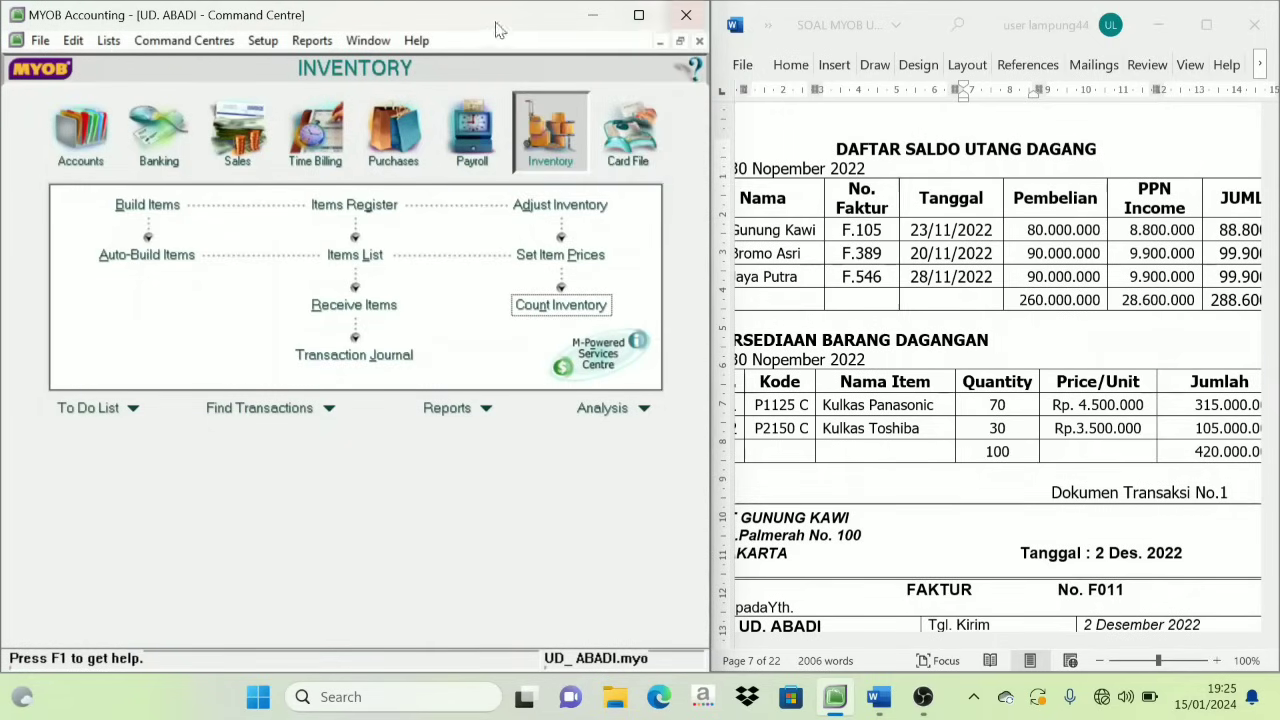
{"action": "left_click", "coordinate": [639, 16]}
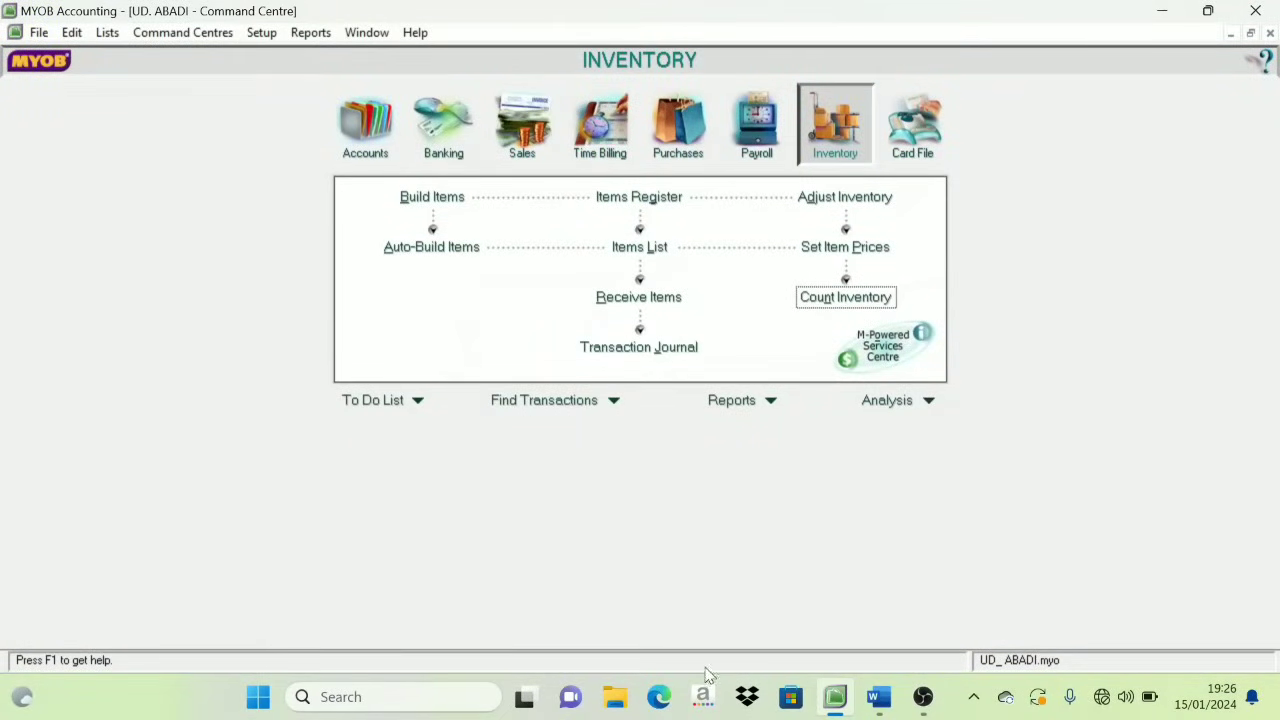
Review the customer, supplier, payables and merchandise inventory tables in the Word document, then return to MYOB.
{"action": "mouse_move", "coordinate": [838, 706]}
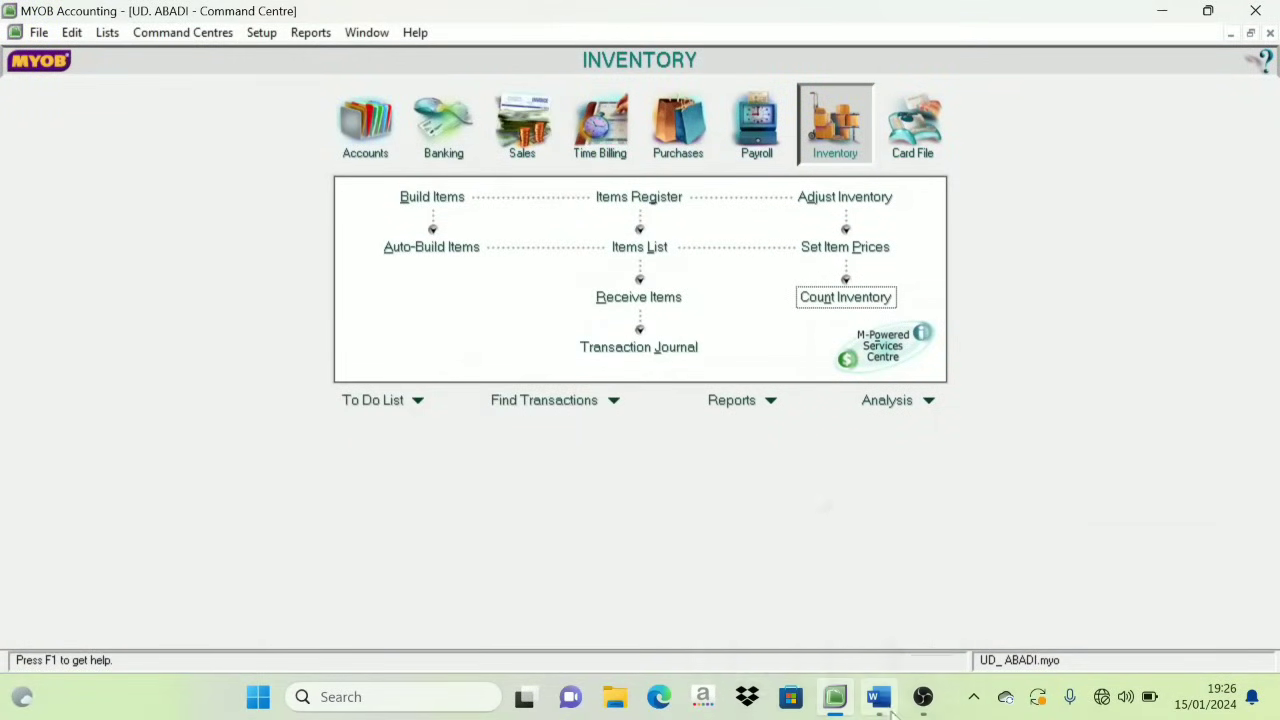
{"action": "left_click", "coordinate": [878, 697]}
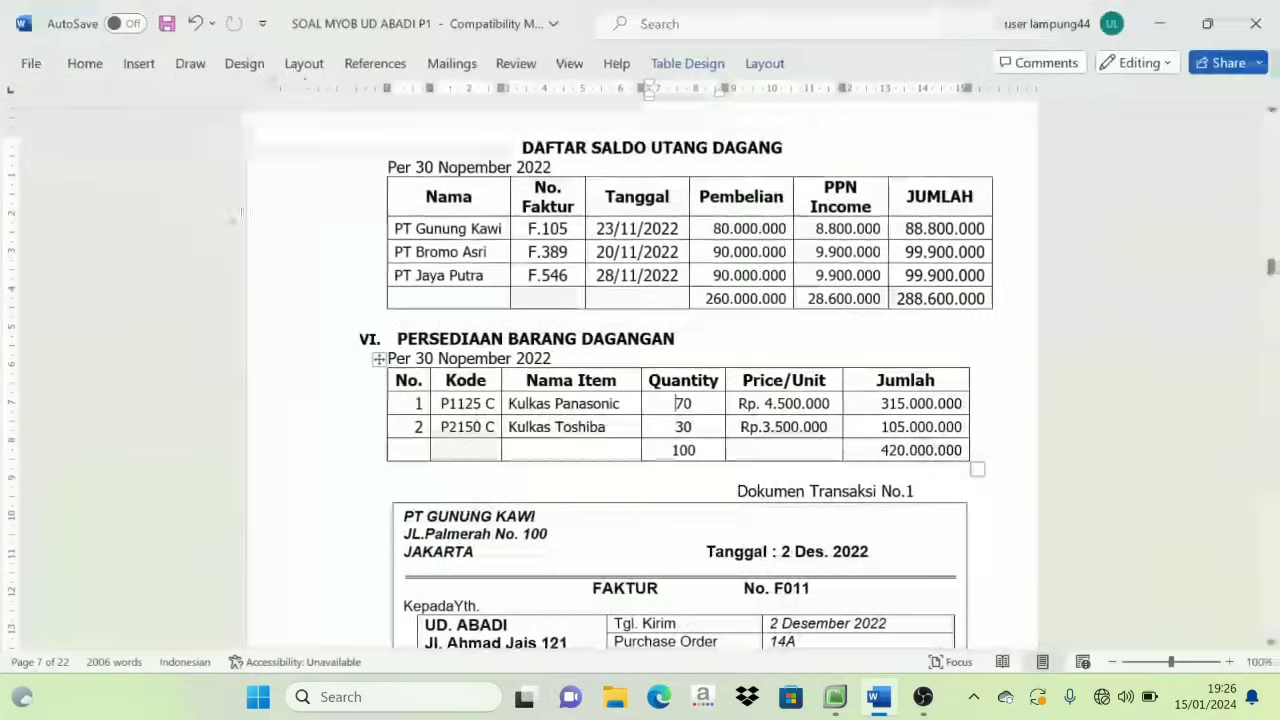
{"action": "scroll", "coordinate": [700, 350], "scroll_direction": "up", "scroll_amount": 8}
{"action": "scroll", "coordinate": [700, 380], "scroll_direction": "down", "scroll_amount": 4}
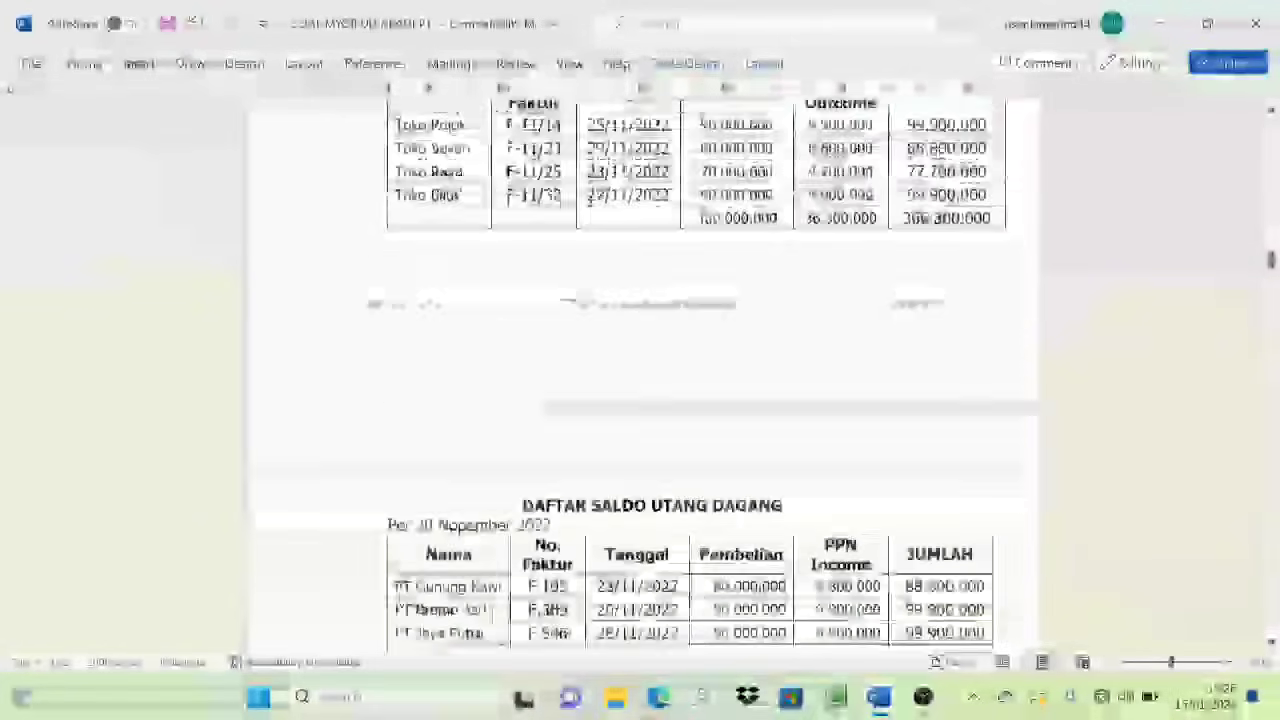
{"action": "scroll", "coordinate": [700, 380], "scroll_direction": "up", "scroll_amount": 8}
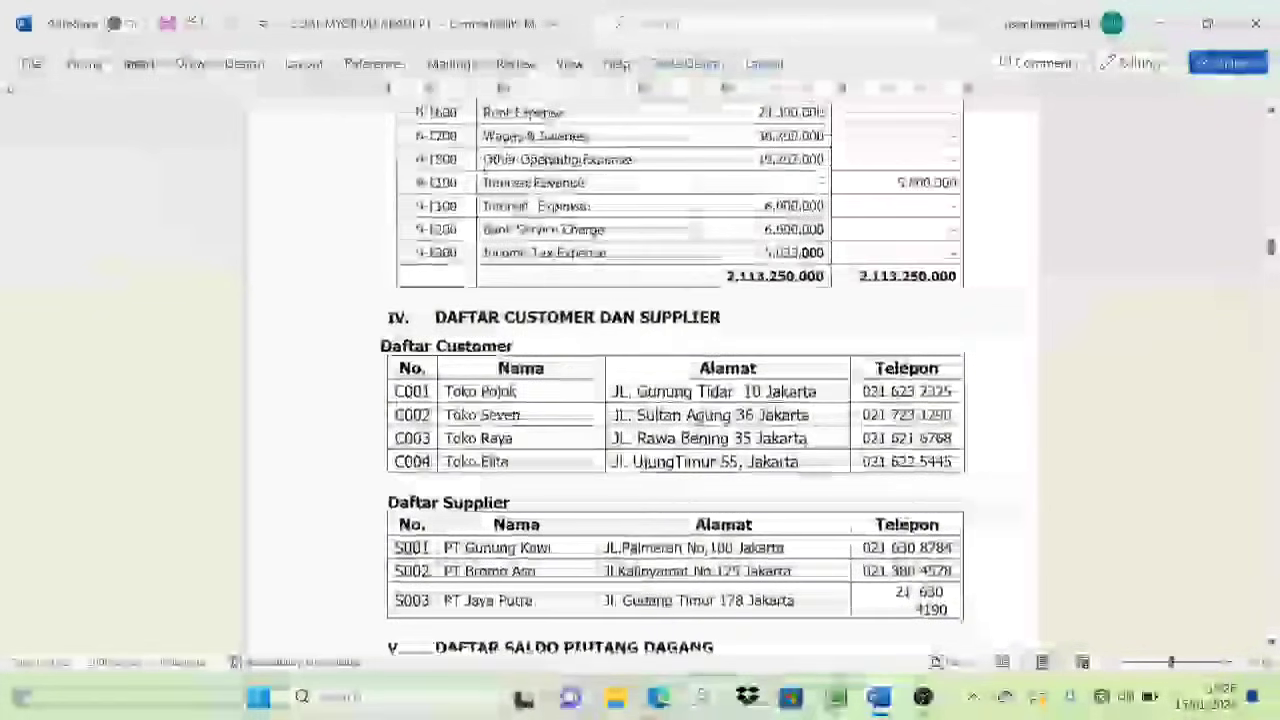
{"action": "scroll", "coordinate": [547, 337], "scroll_direction": "down", "scroll_amount": 7}
{"action": "scroll", "coordinate": [547, 337], "scroll_direction": "down", "scroll_amount": 7}
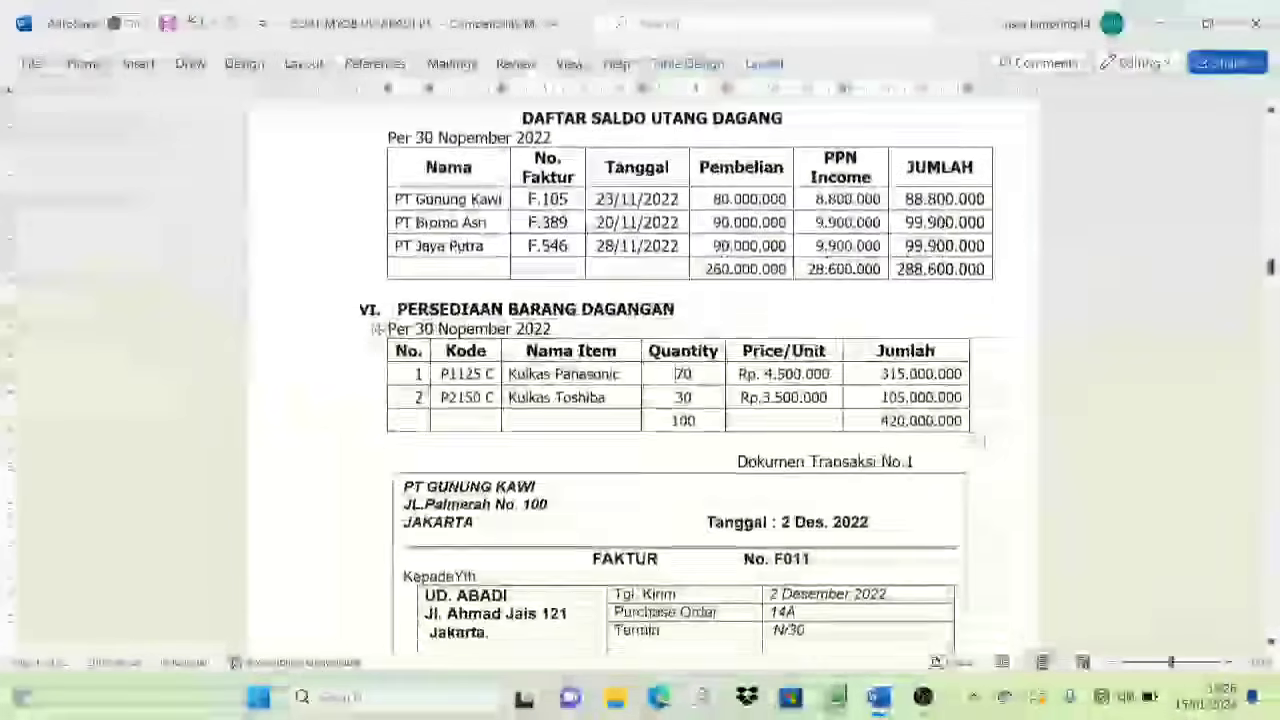
{"action": "scroll", "coordinate": [500, 340], "scroll_direction": "up", "scroll_amount": 3}
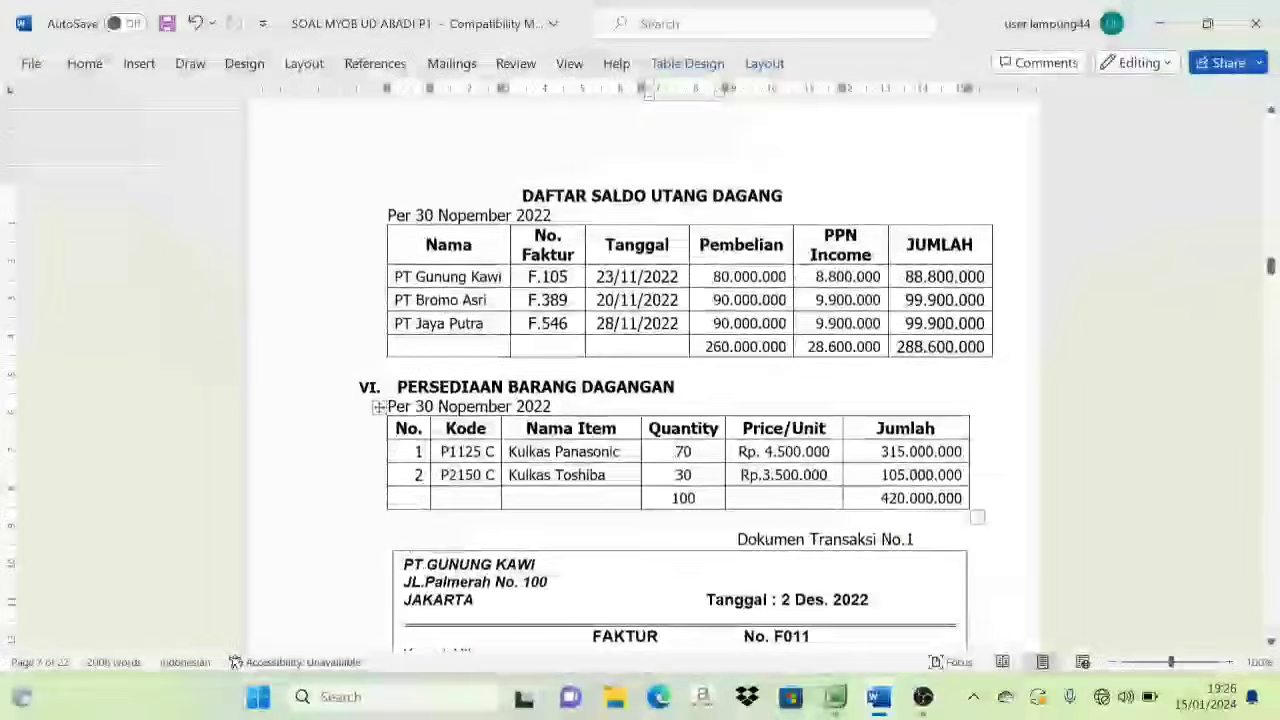
{"action": "scroll", "coordinate": [564, 383], "scroll_direction": "down", "scroll_amount": 3}
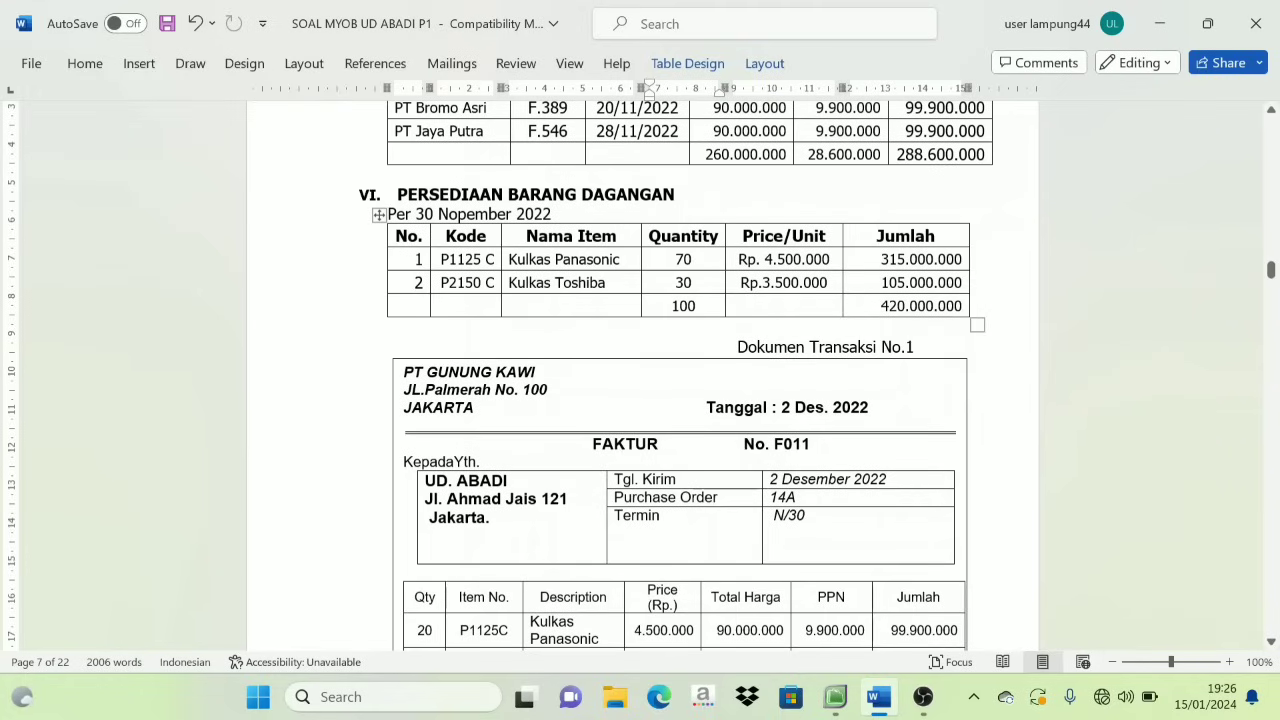
{"action": "left_click", "coordinate": [571, 326]}
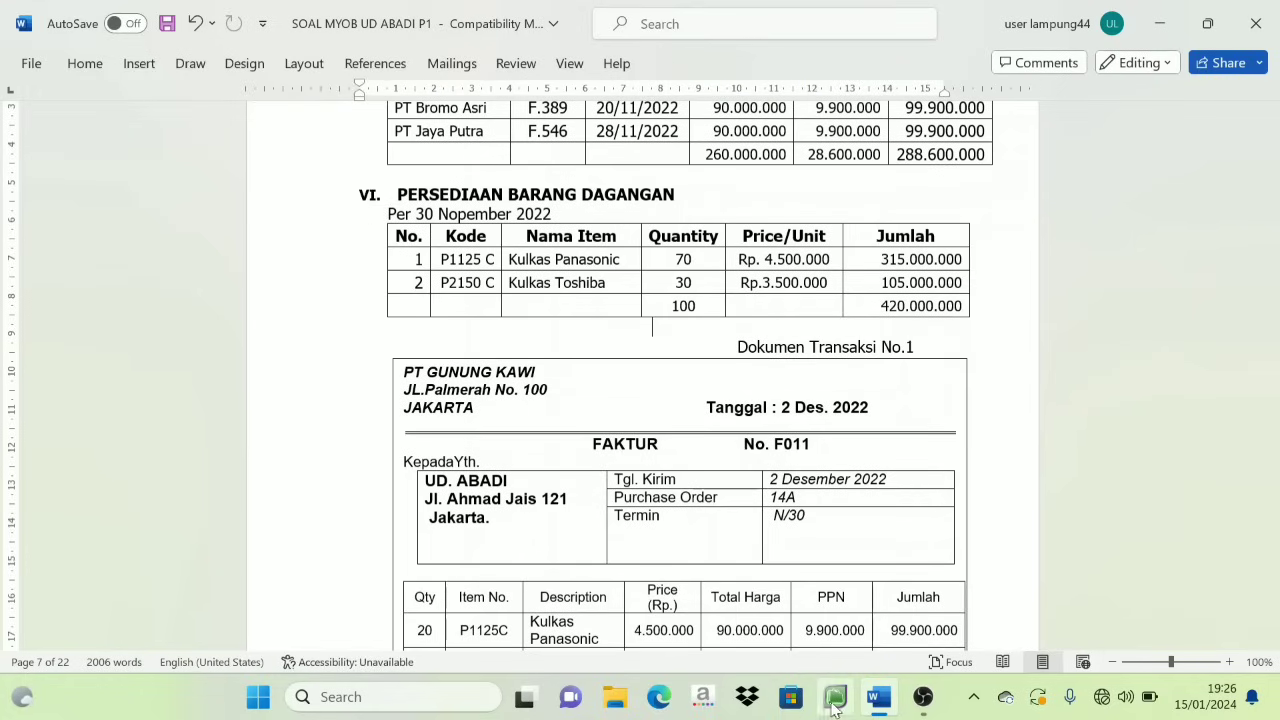
{"action": "left_click", "coordinate": [834, 697]}
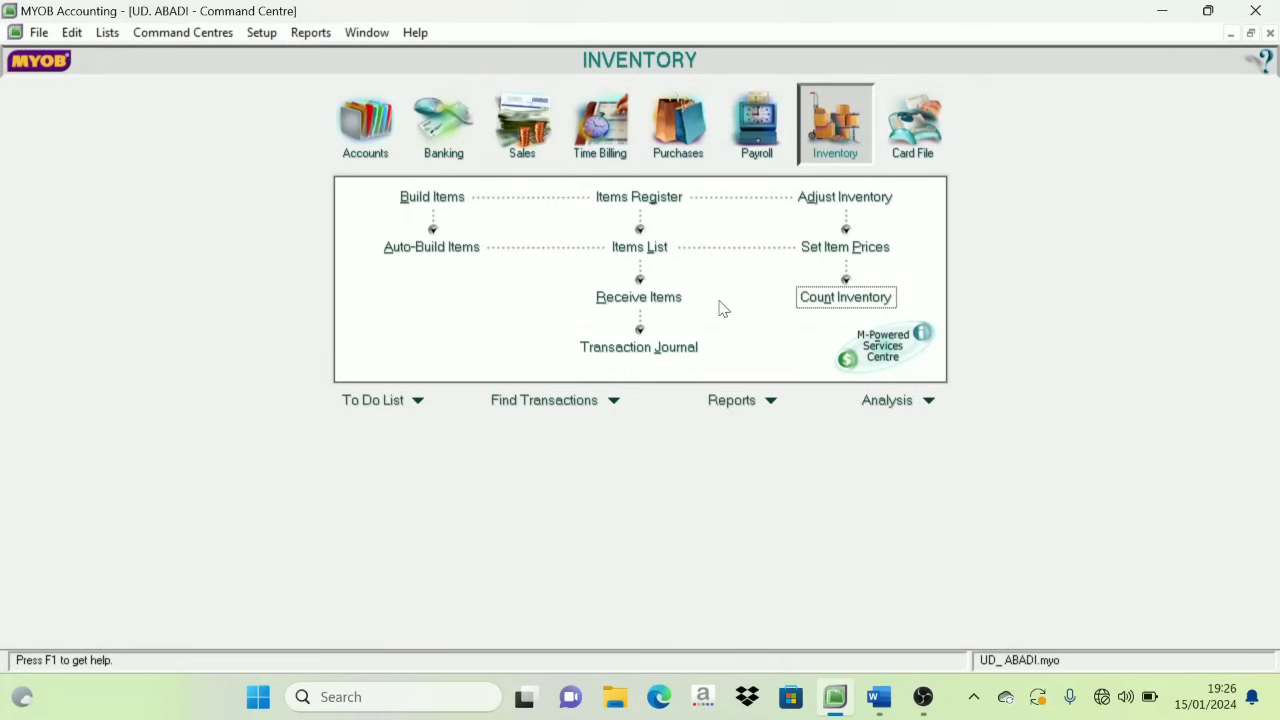